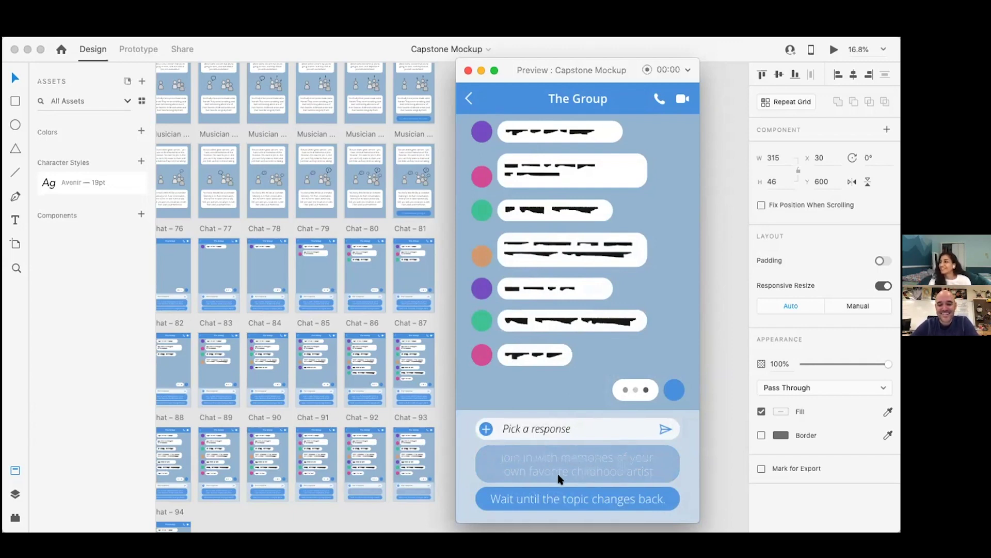
Step: Choose "Wait until the topic changes back." in the chat preview and advance the story through "You wait until next class."
left_click(589, 501)
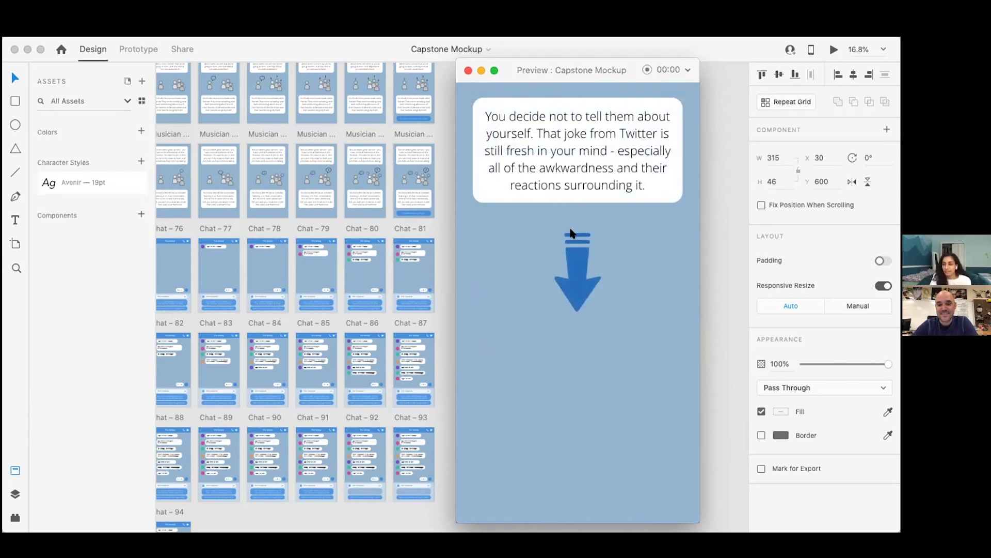
left_click(571, 258)
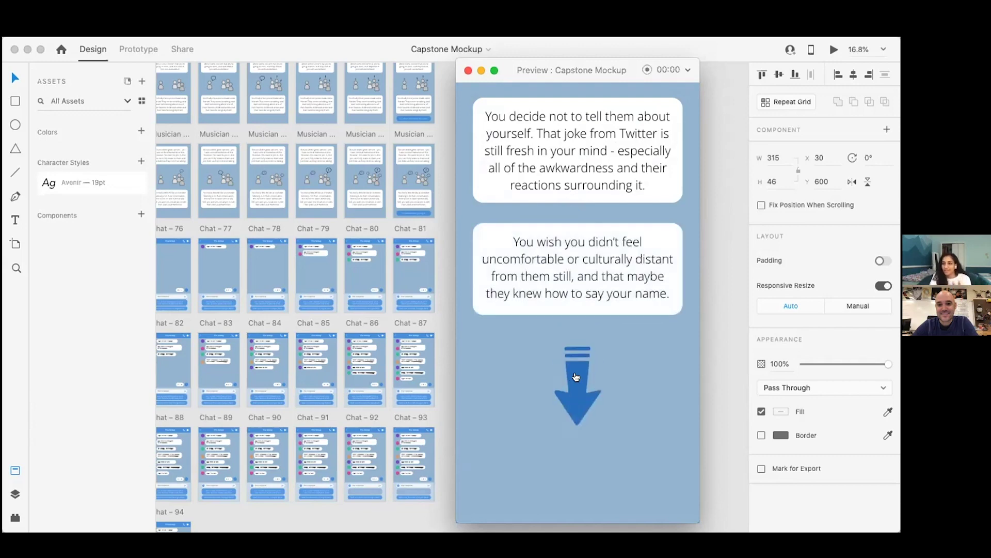
left_click(576, 377)
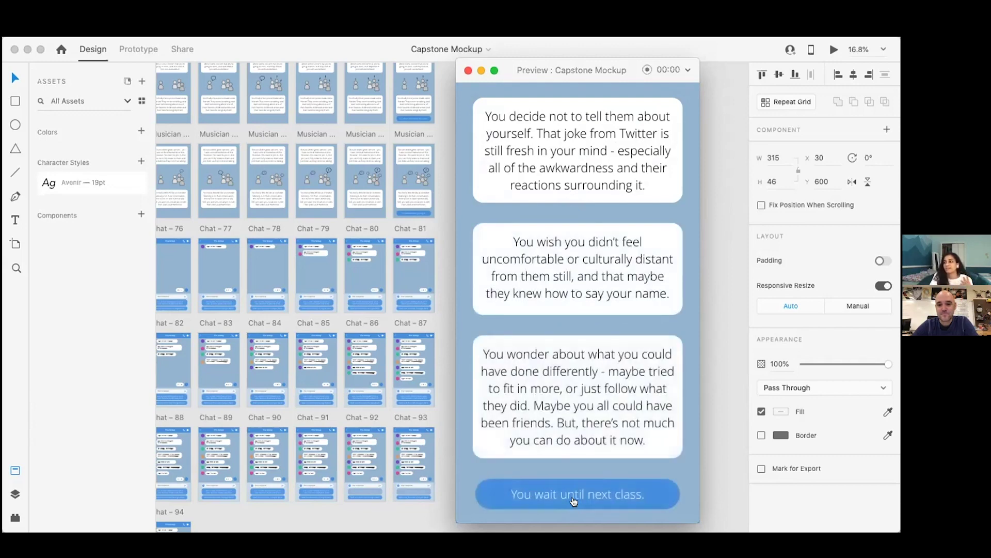
left_click(570, 491)
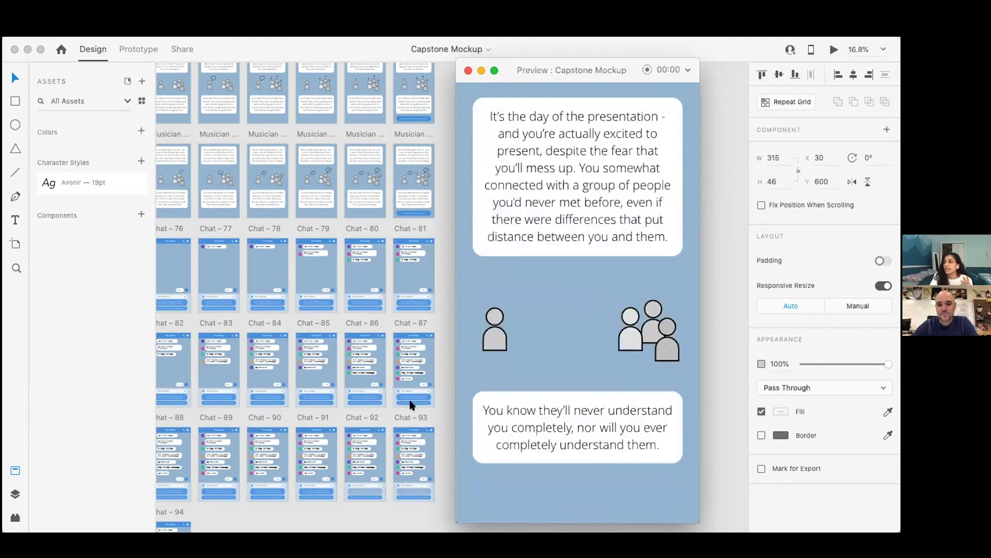
Step: Play the remaining presentation scenes through FIN to the end screen, and close the prototype preview
scroll(409, 405, "down", 5)
scroll(410, 405, "left", 1)
scroll(410, 405, "down", 10)
scroll(409, 405, "right", 2)
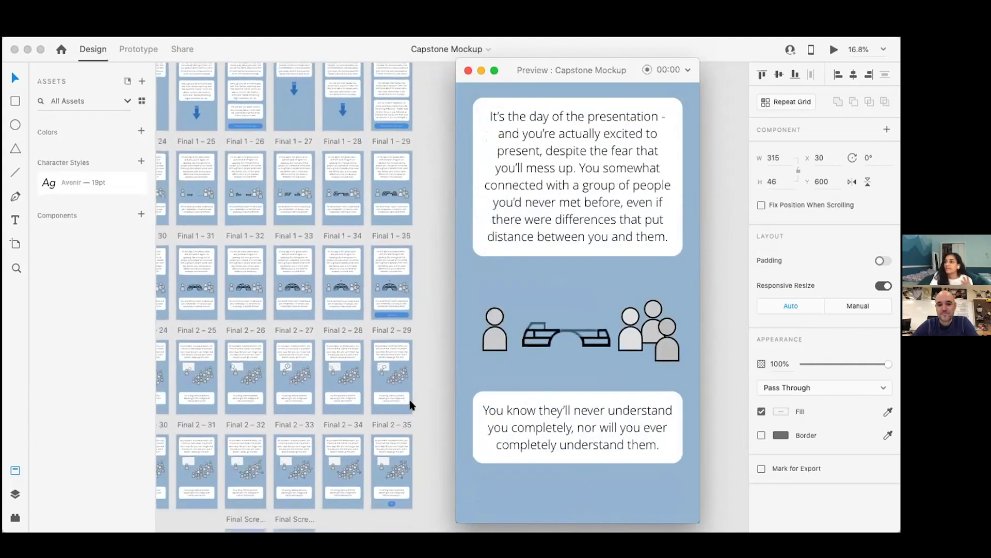
scroll(410, 405, "down", 2)
scroll(410, 405, "left", 1)
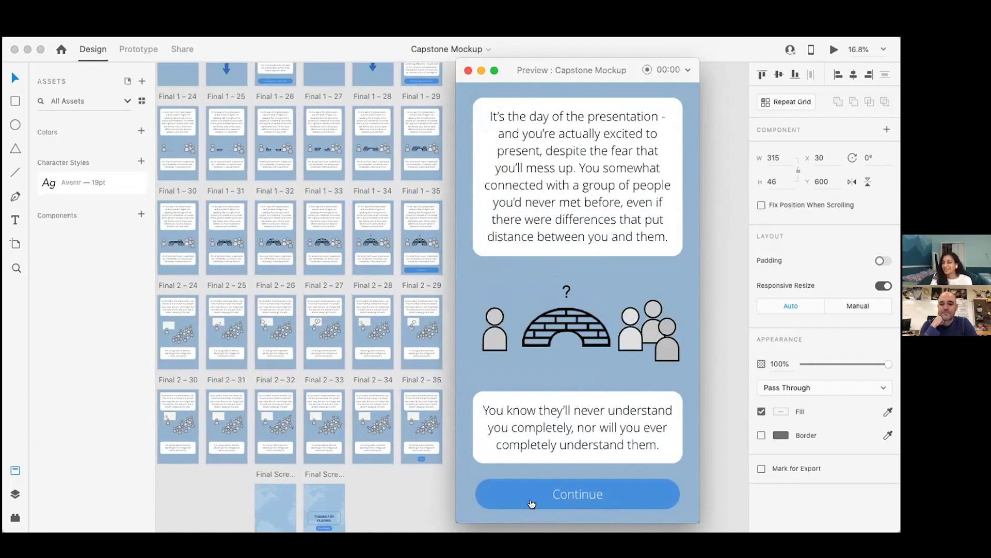
left_click(571, 498)
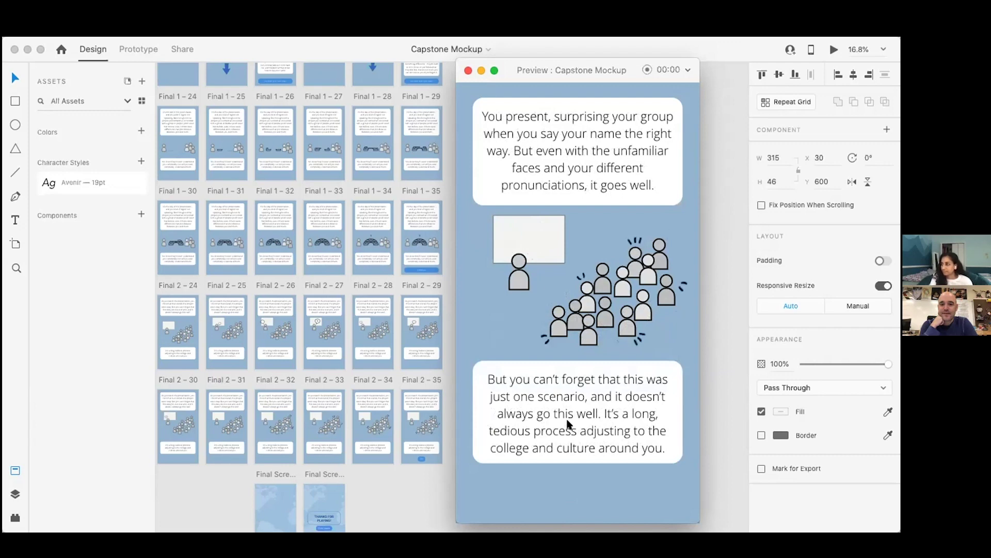
scroll(400, 408, "down", 3)
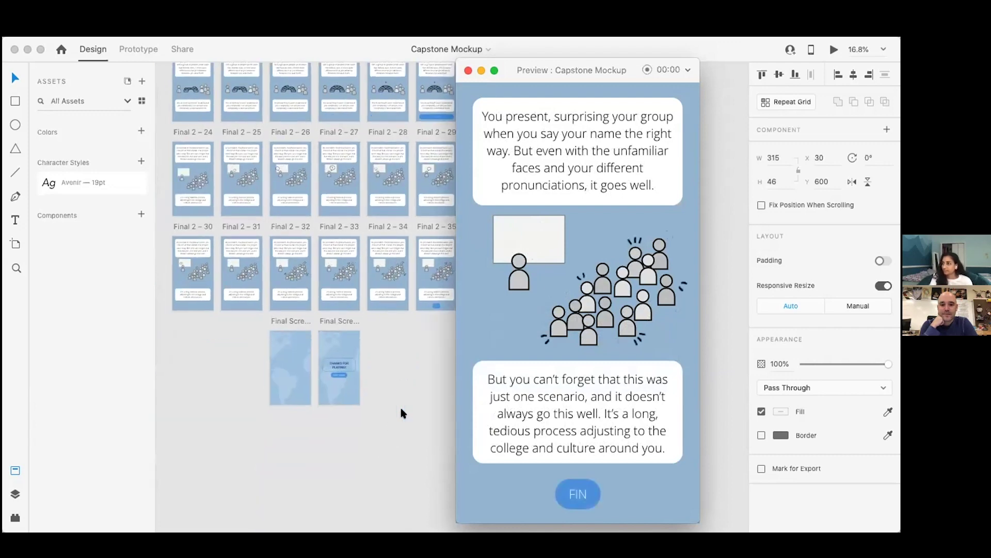
left_click(568, 491)
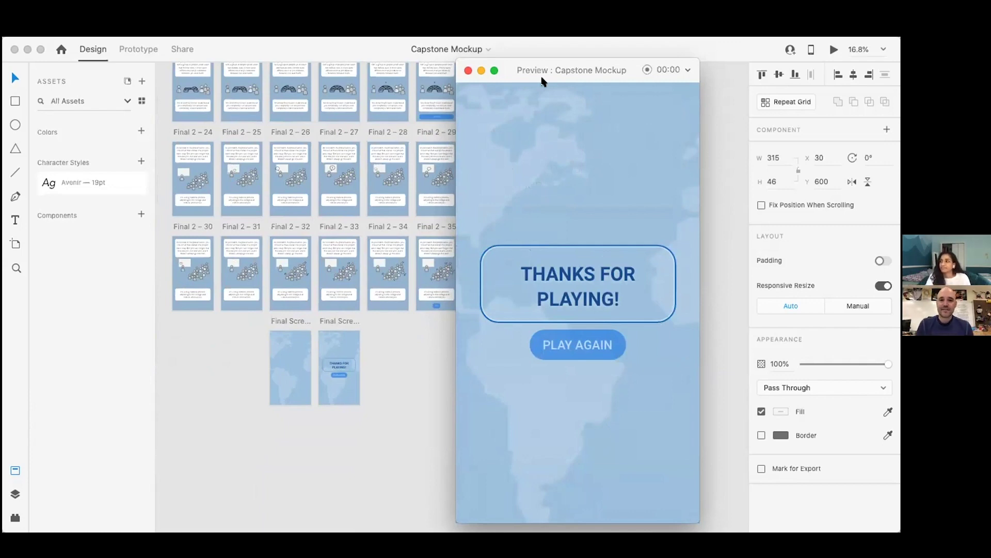
left_click_drag(555, 71, 515, 74)
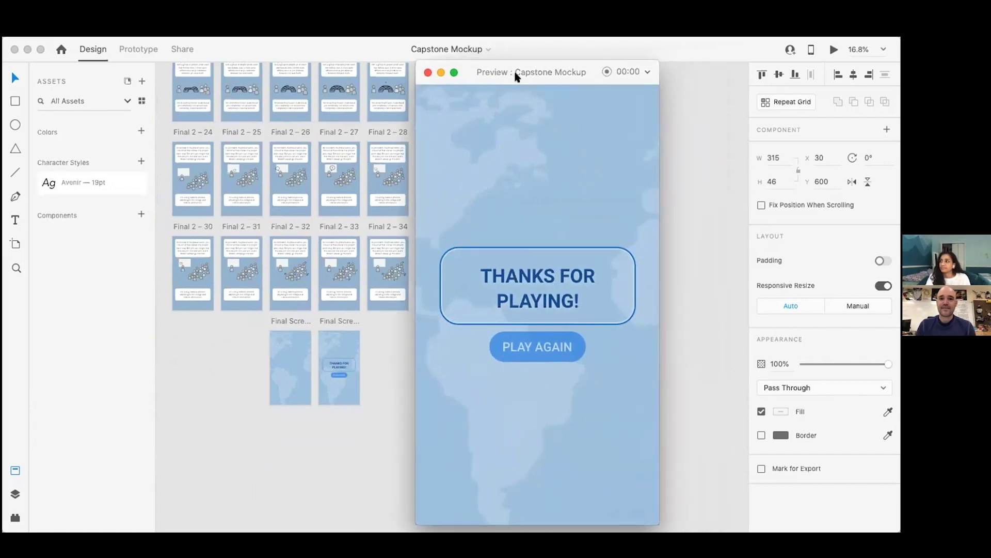
left_click(428, 72)
Step: Examine the rows of artboards in the Capstone Mockup, from the final screens back up to the Title Screen
scroll(501, 322, "down", 3)
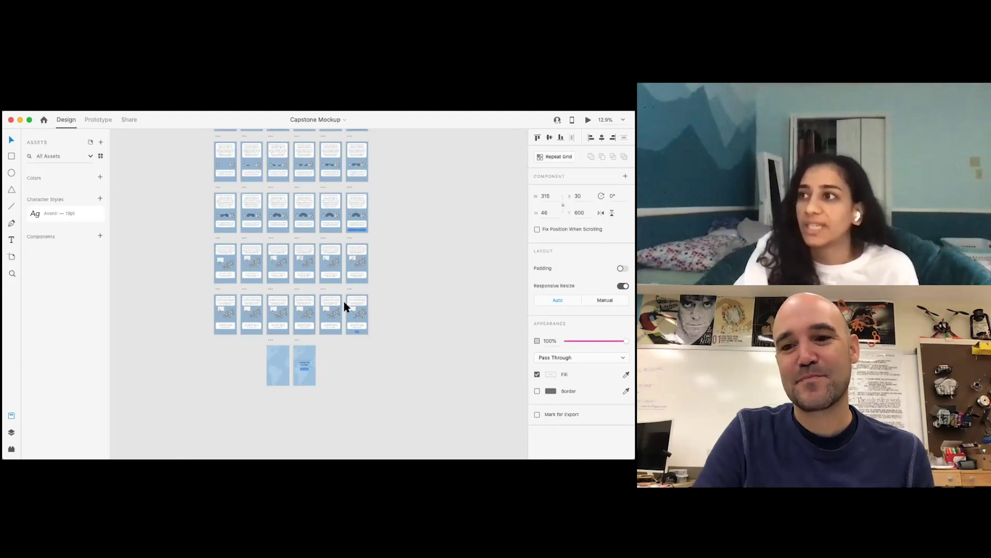
scroll(345, 302, "up", 5)
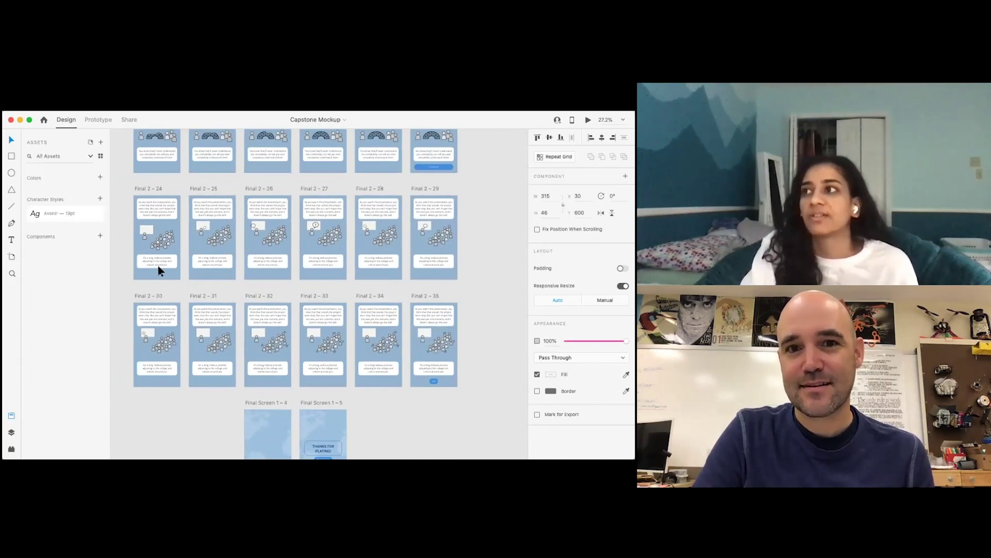
scroll(507, 270, "up", 1)
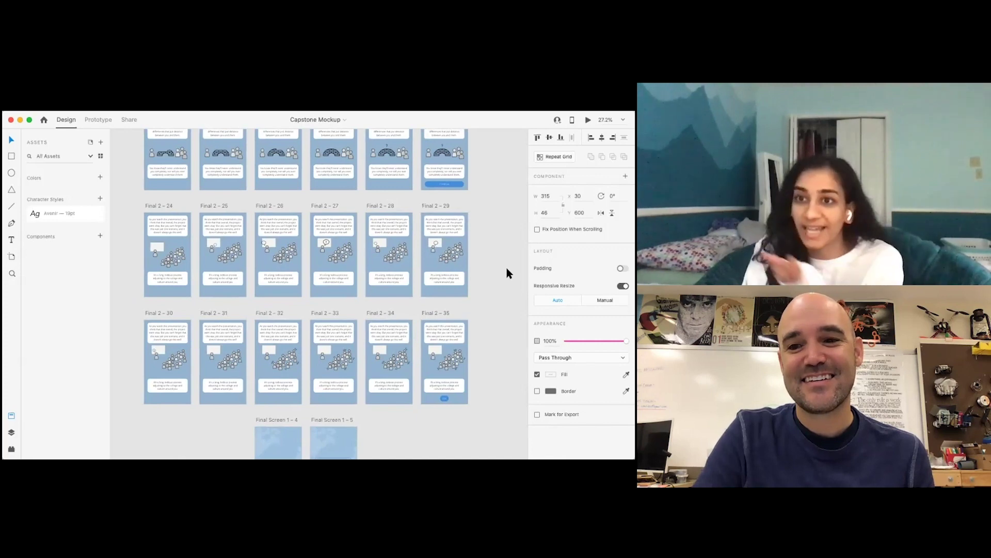
scroll(507, 268, "up", 3)
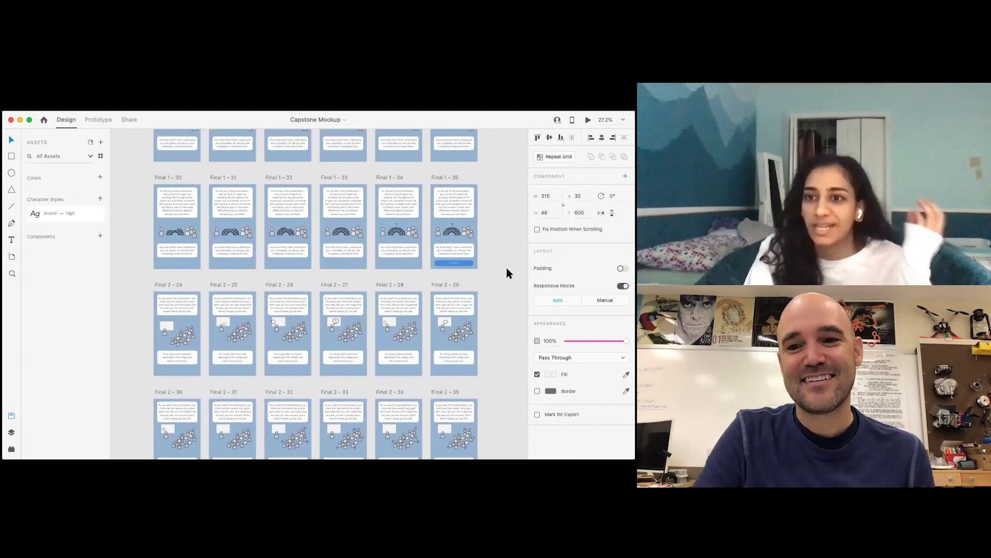
scroll(506, 268, "up", 10)
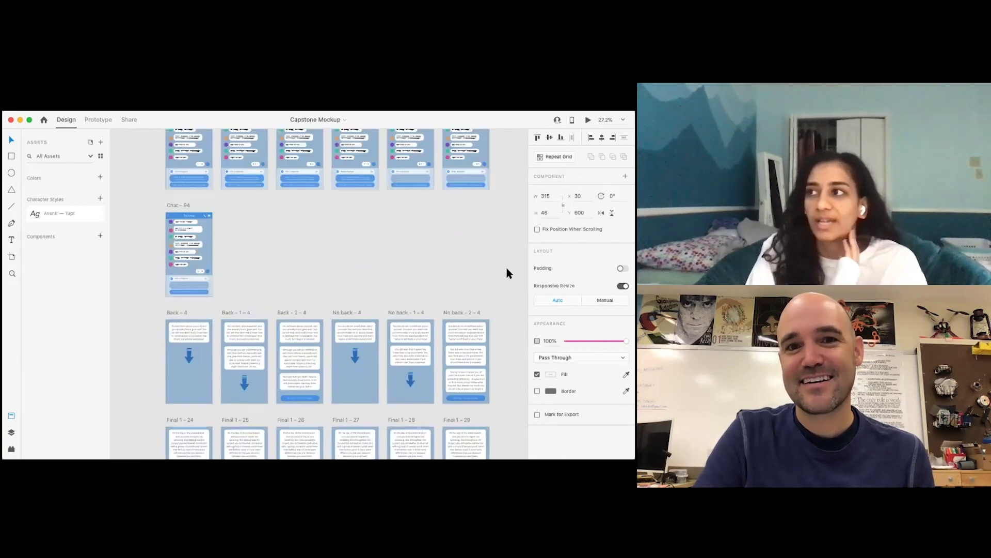
scroll(508, 273, "down", 3)
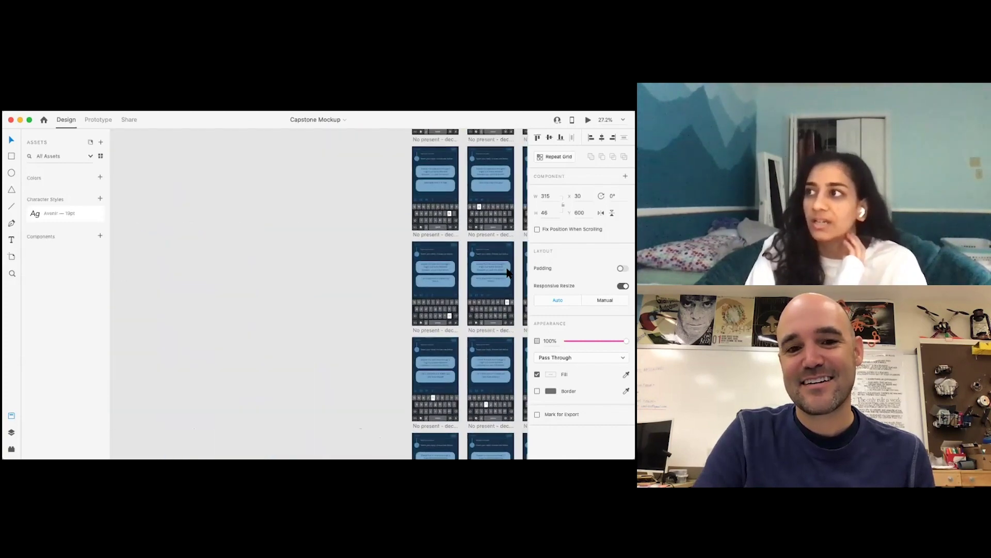
scroll(508, 272, "up", 8)
scroll(509, 272, "up", 5)
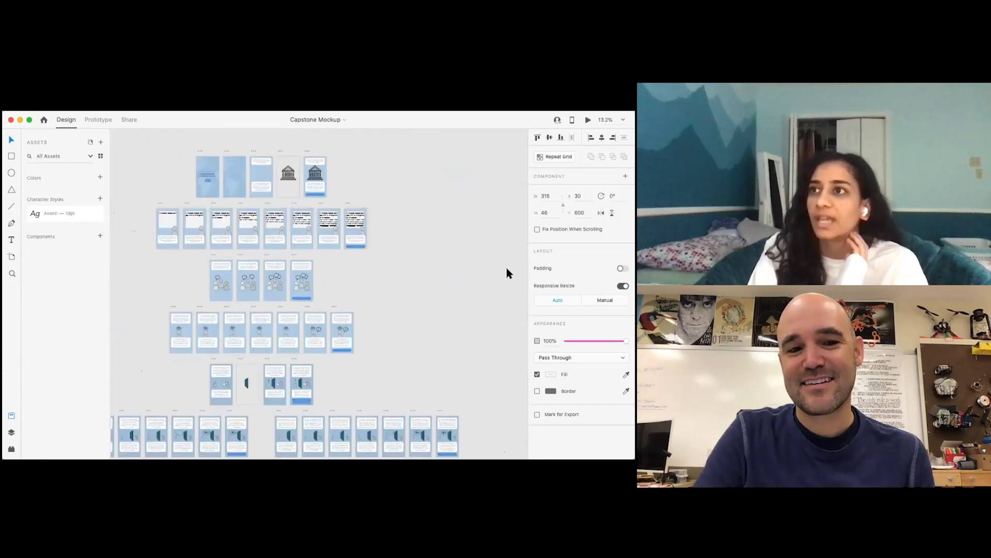
scroll(389, 278, "down", 2)
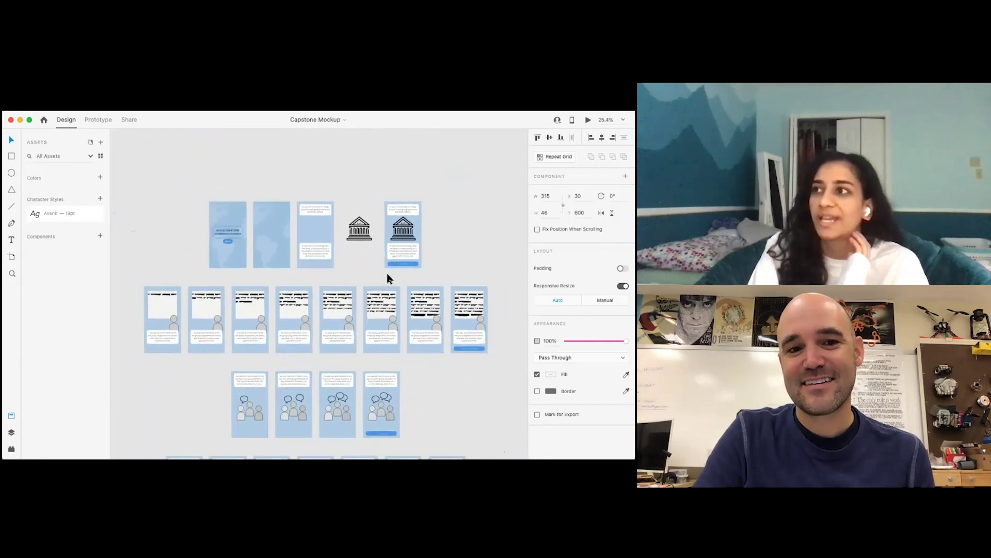
scroll(389, 153, "down", 2)
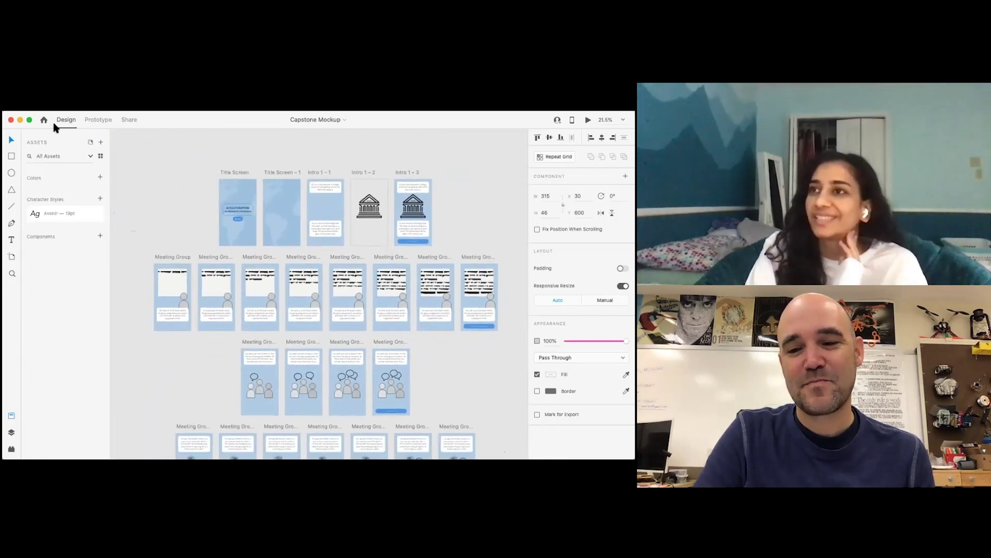
Step: Switch to Prototype mode and examine the title, intro and Meeting Group artboards down to the name-correction branches
left_click(112, 121)
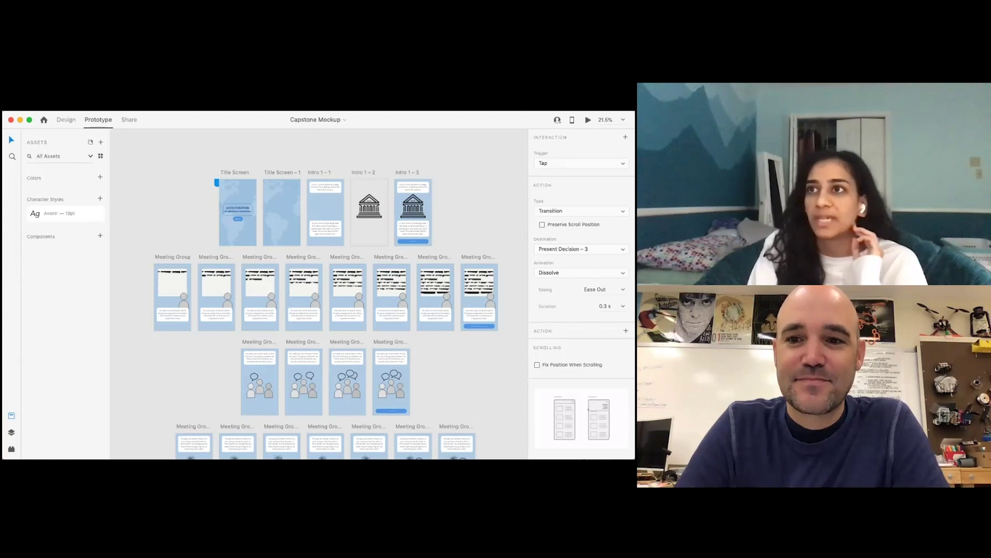
scroll(452, 234, "down", 2)
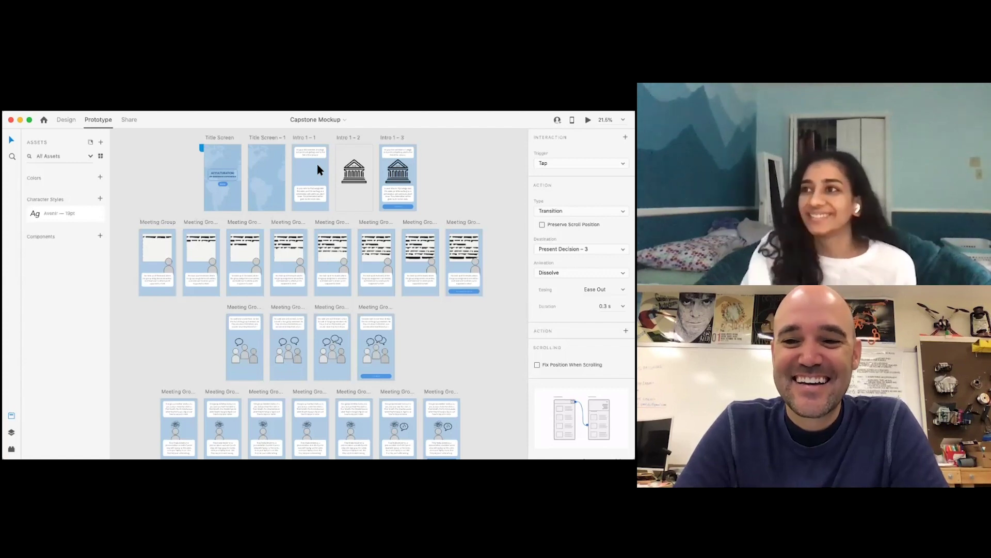
scroll(317, 164, "up", 2)
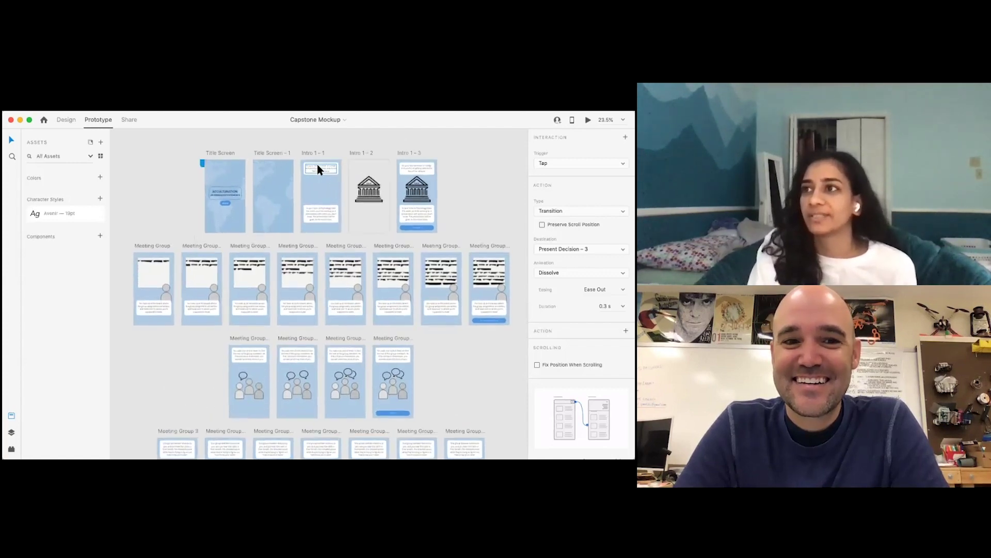
scroll(317, 166, "down", 2)
scroll(317, 165, "right", 1)
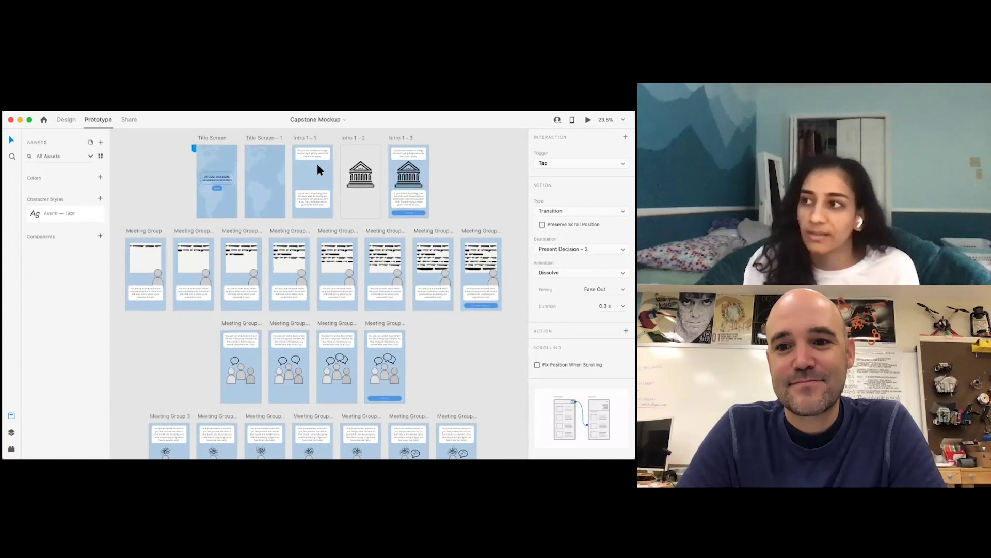
scroll(317, 164, "down", 2)
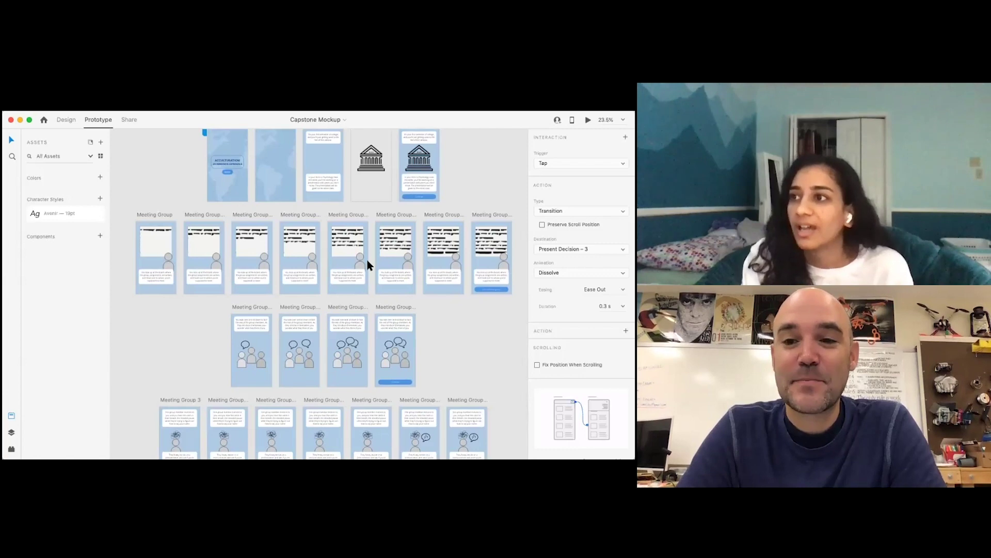
scroll(367, 260, "down", 2)
scroll(367, 259, "down", 10)
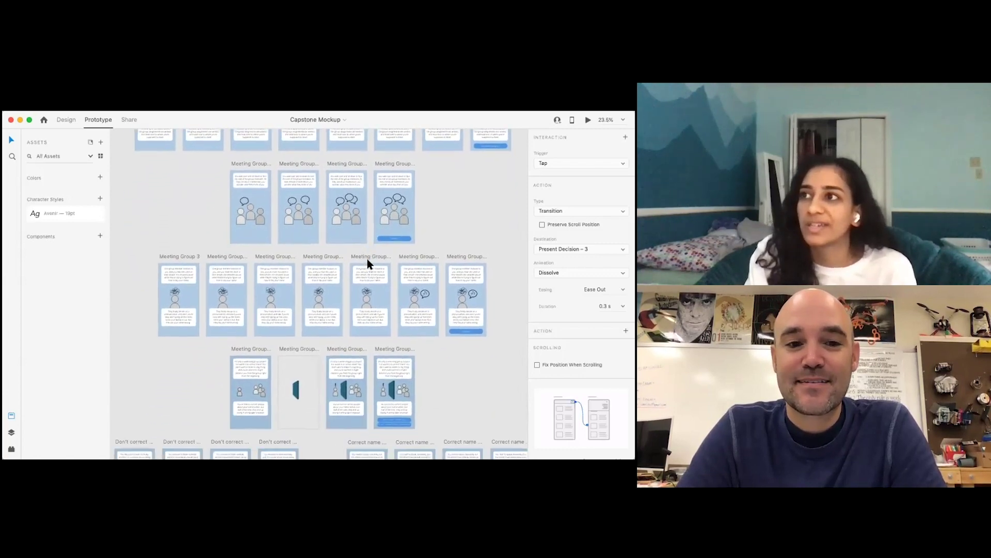
scroll(367, 259, "down", 1)
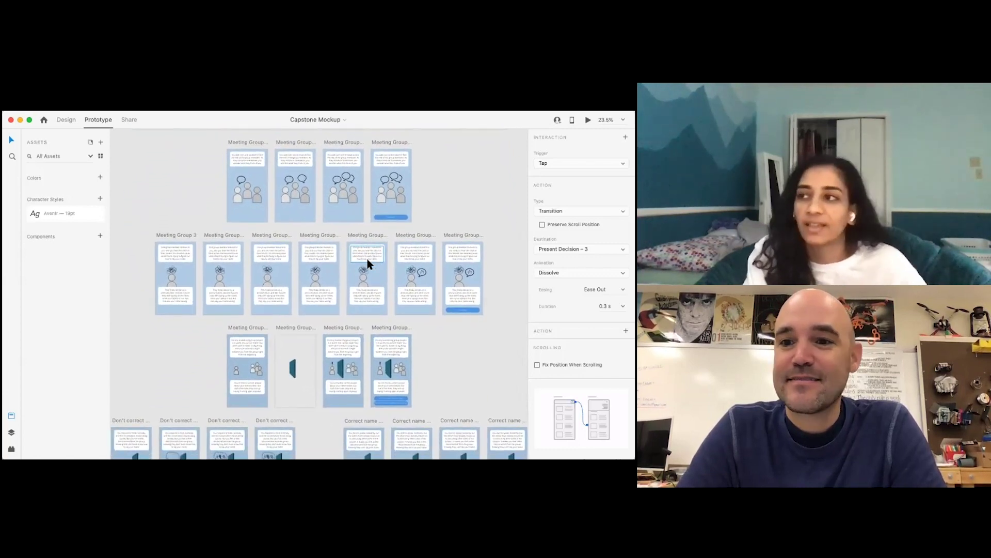
scroll(367, 259, "down", 2)
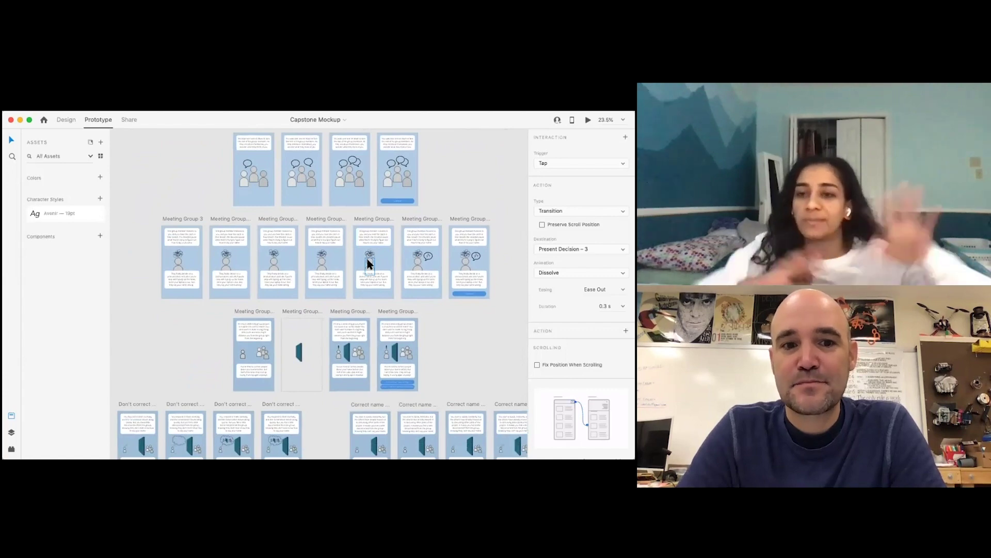
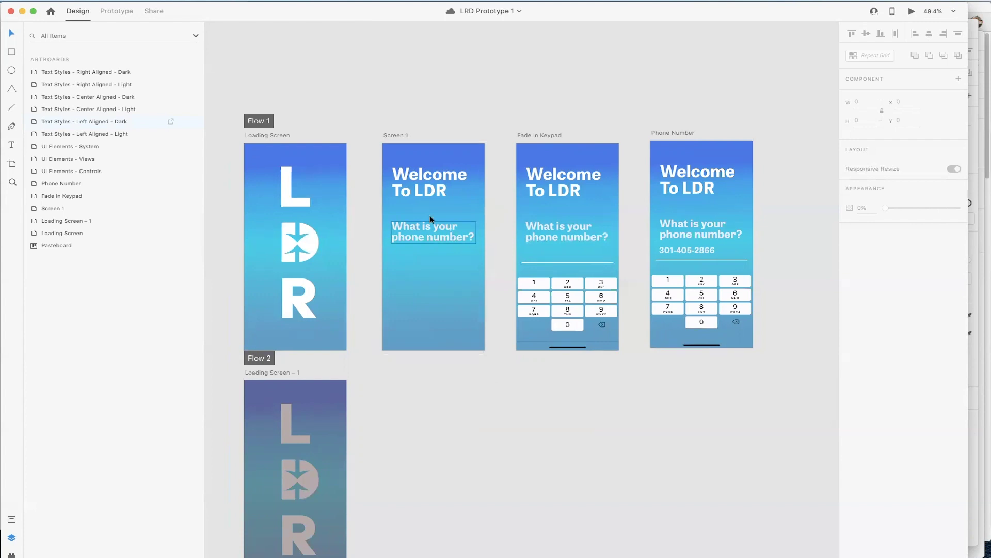
Step: Reposition the entered phone number text on the Phone Number artboard to about X 34, Y 421, just above the line
left_click(418, 198)
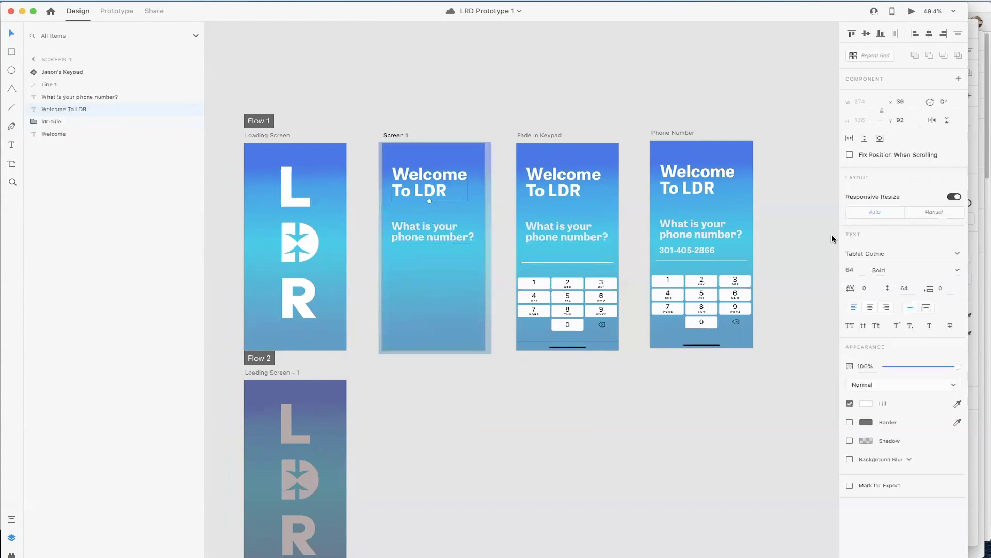
left_click(726, 227)
left_click(698, 248)
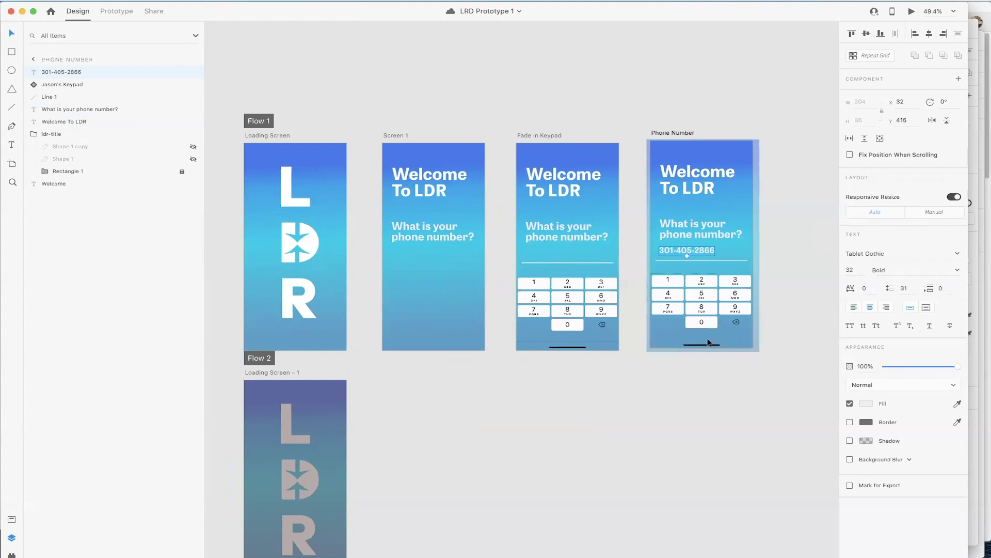
left_click(685, 379)
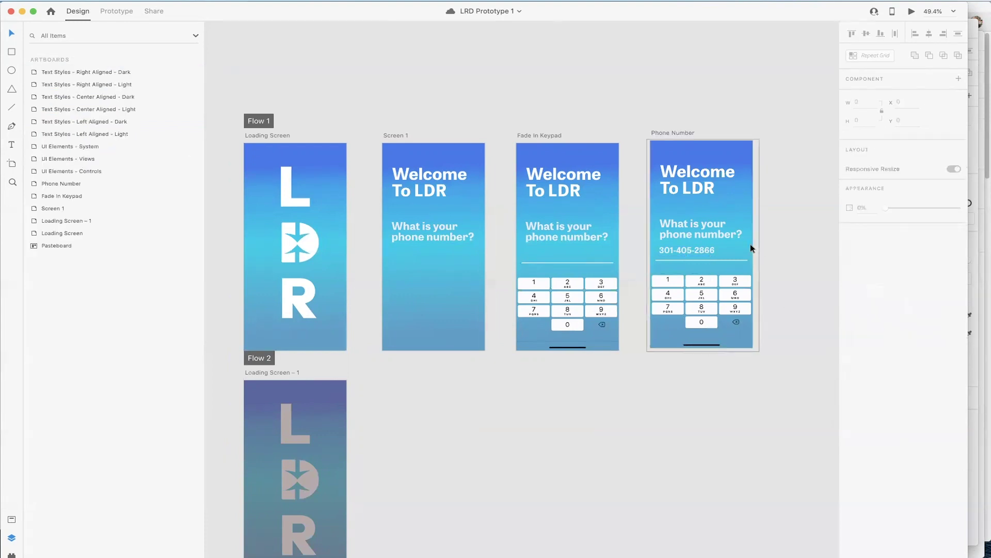
scroll(751, 244, "up", 5)
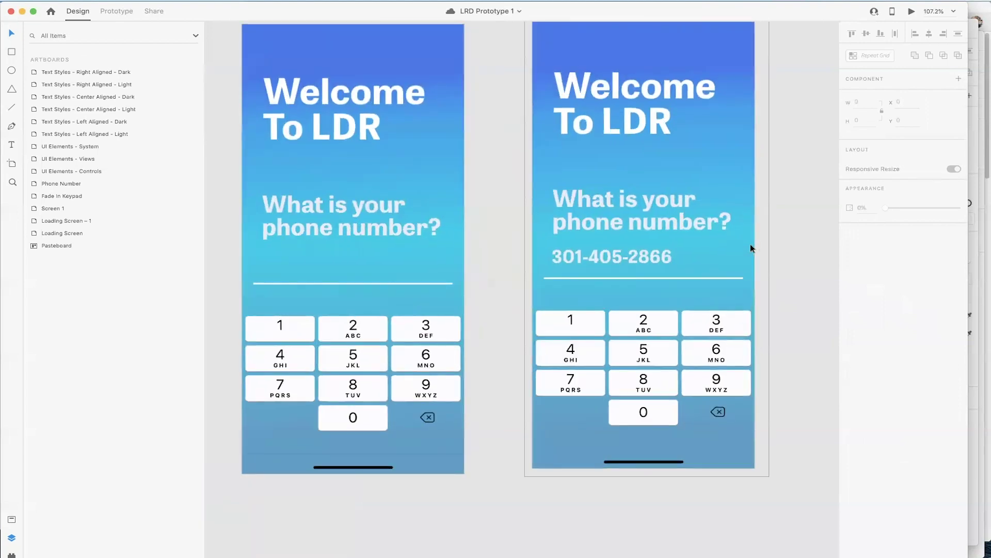
left_click(631, 258)
mouse_move(630, 258)
left_mouse_down()
mouse_move(671, 257)
mouse_move(631, 260)
left_mouse_up()
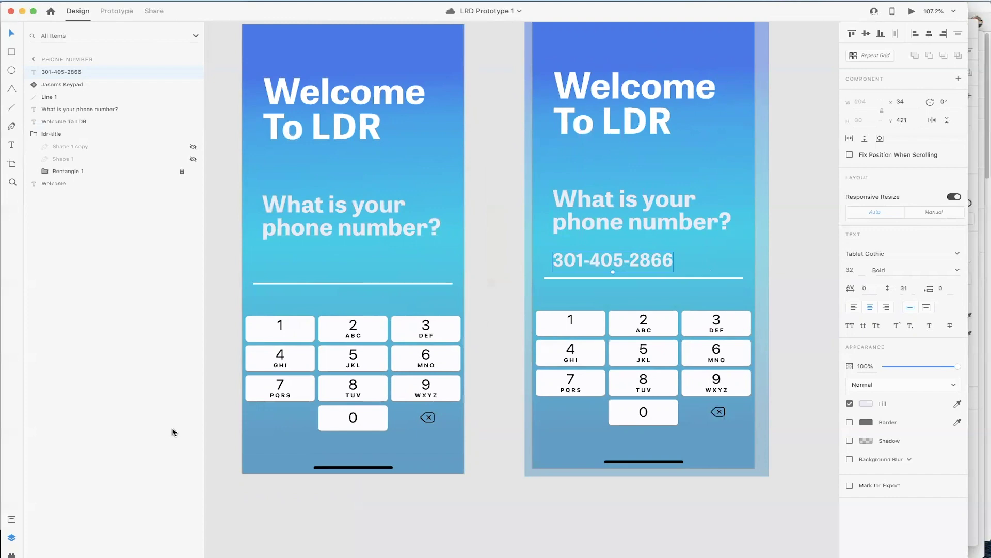
Step: Open the list of installed plugins, leaving the Icons 4 Design plugin
left_click(12, 553)
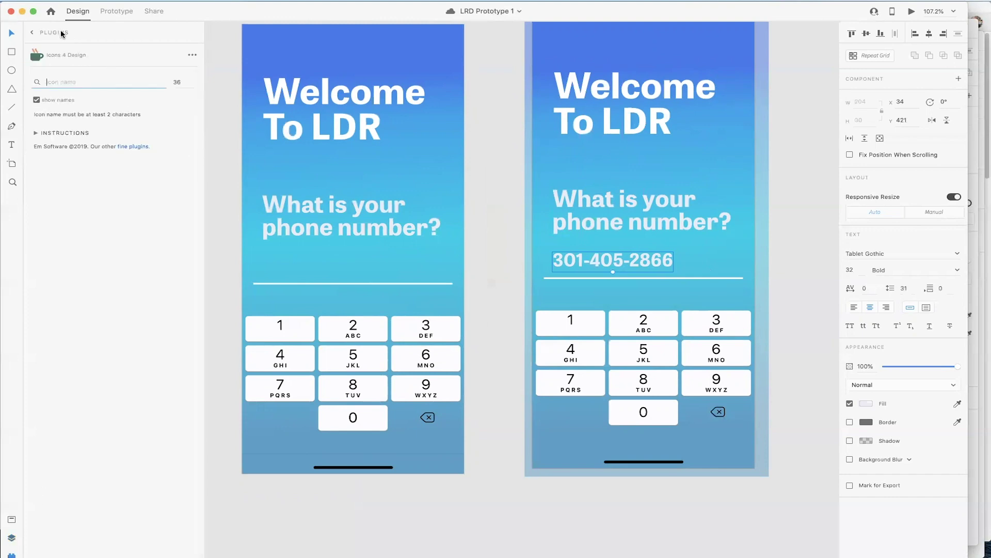
left_click(32, 32)
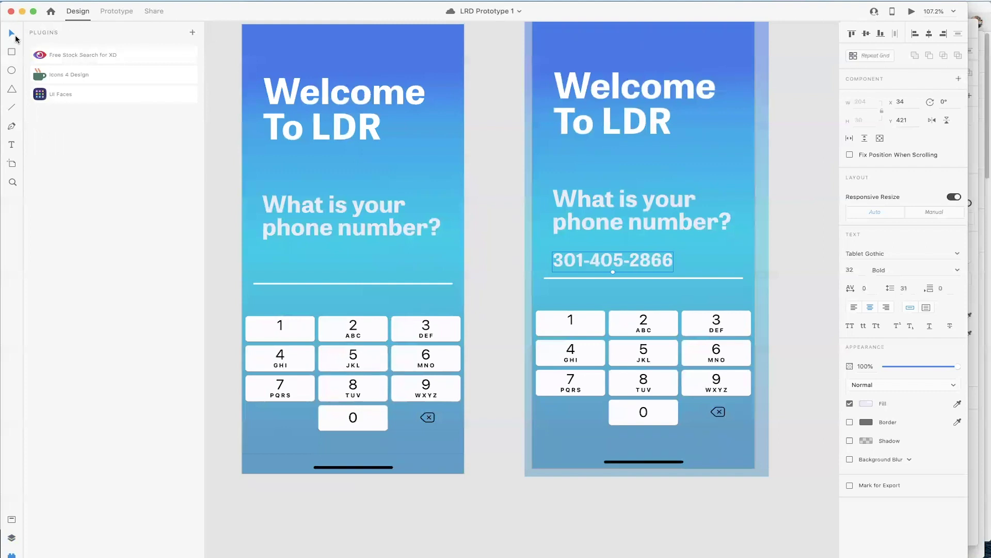
Step: Search the plugin marketplace for "icons" and install the Icondrop by Iconscout plugin
left_click(193, 33)
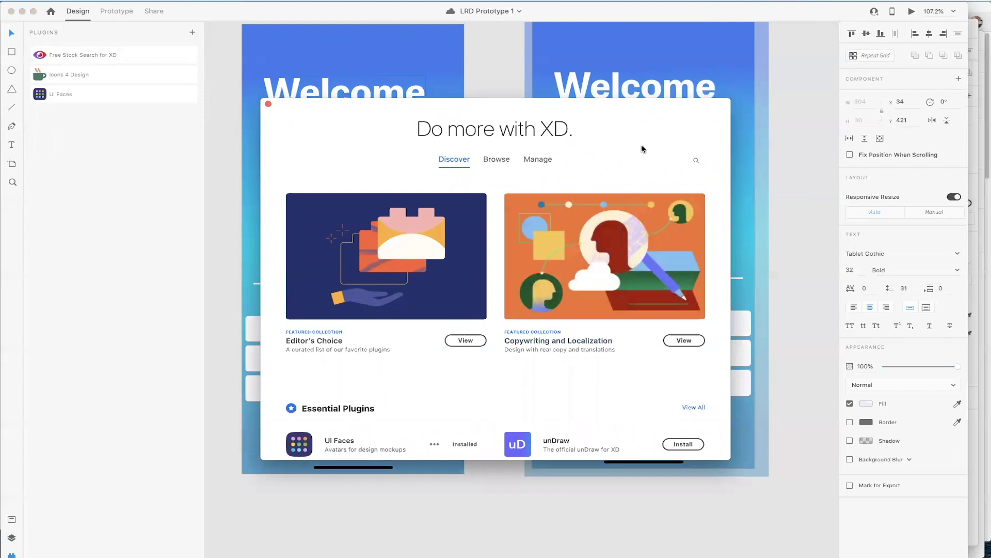
left_click(697, 162)
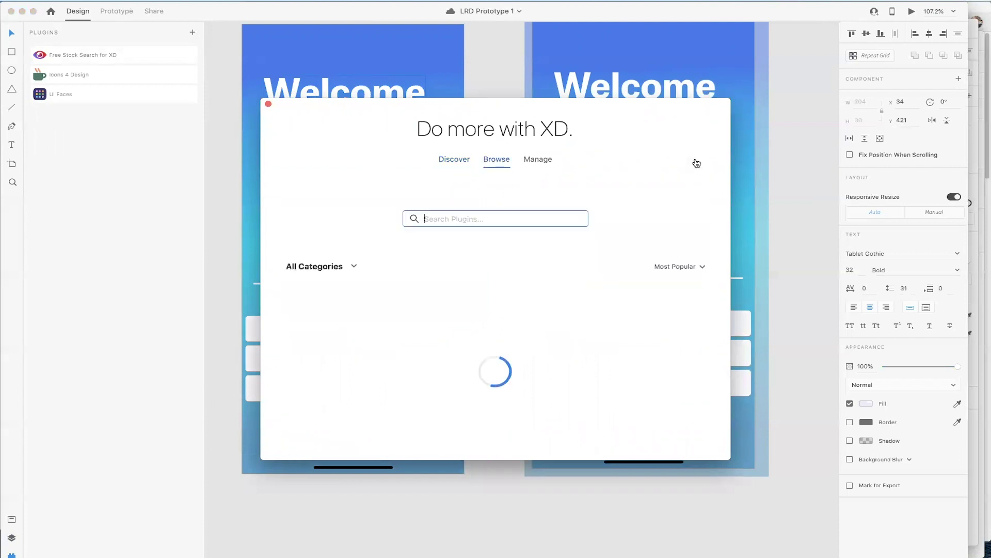
type("icons")
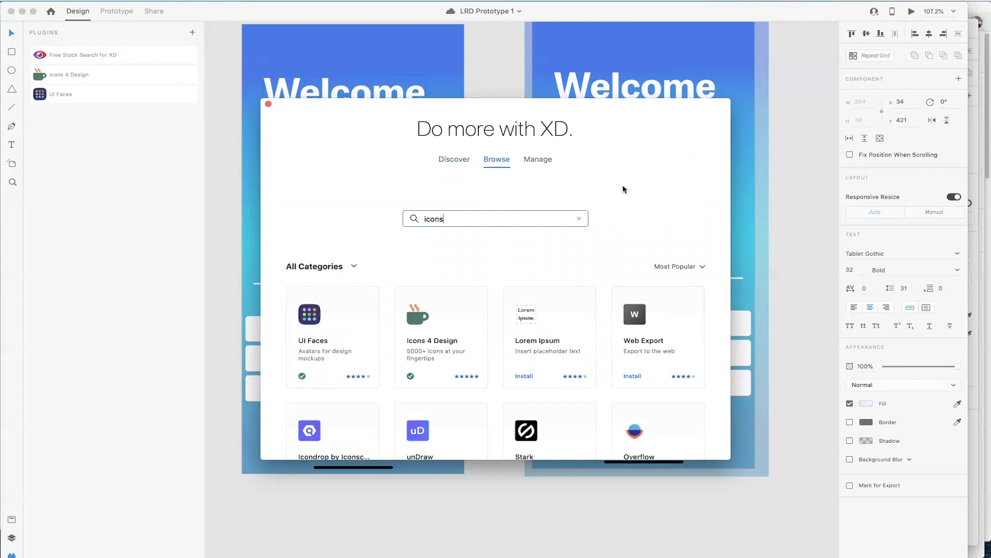
key("Return")
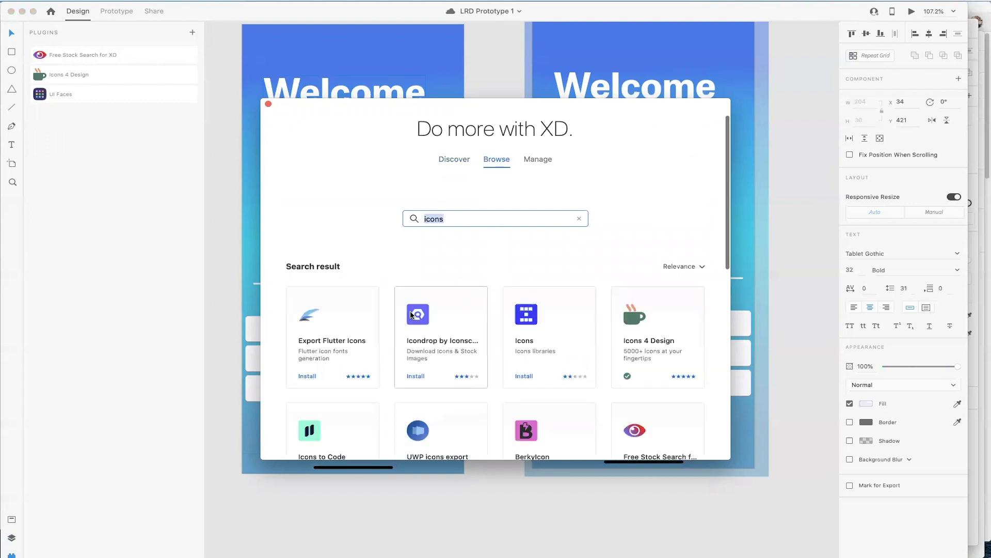
scroll(411, 315, "down", 1)
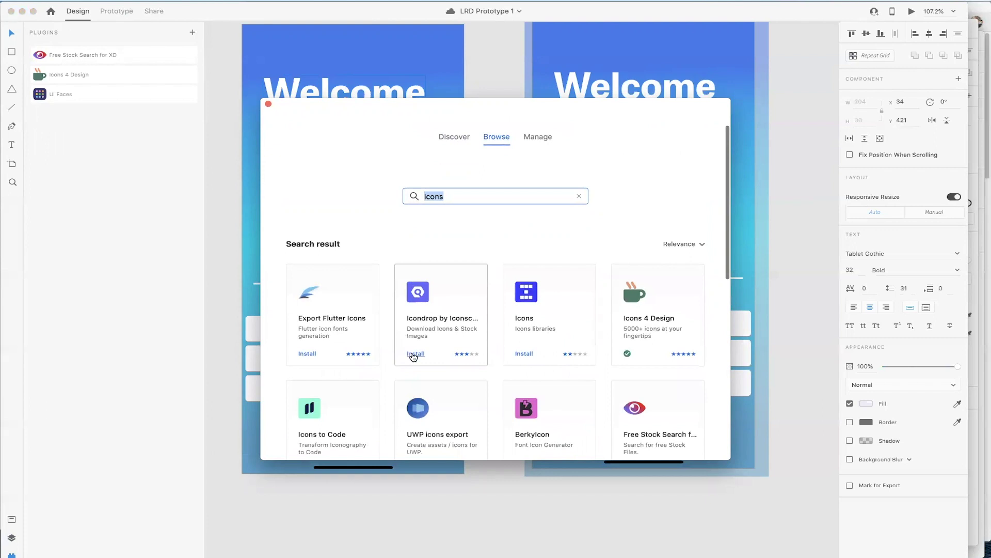
left_click(414, 355)
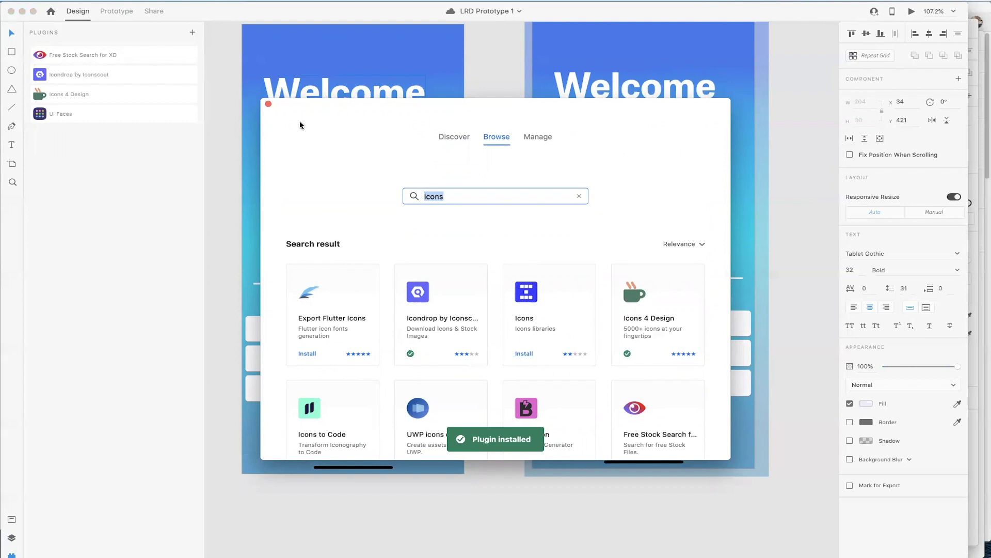
left_click(268, 104)
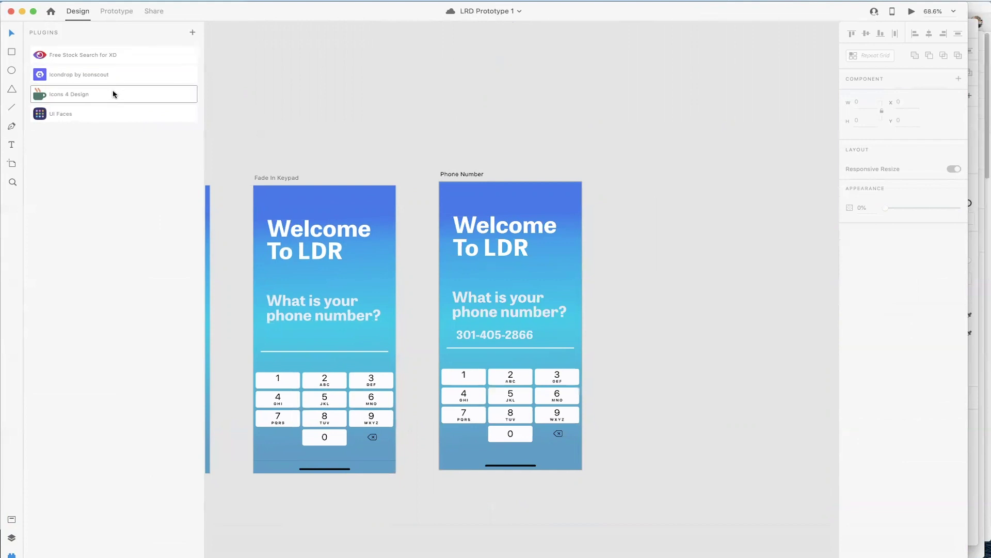
Step: Find "arrow" in Icons 4 Design, insert the arrow-alt-circle-right icon on the Phone Number artboard, and fill it with white #FFFFFF
left_click(65, 97)
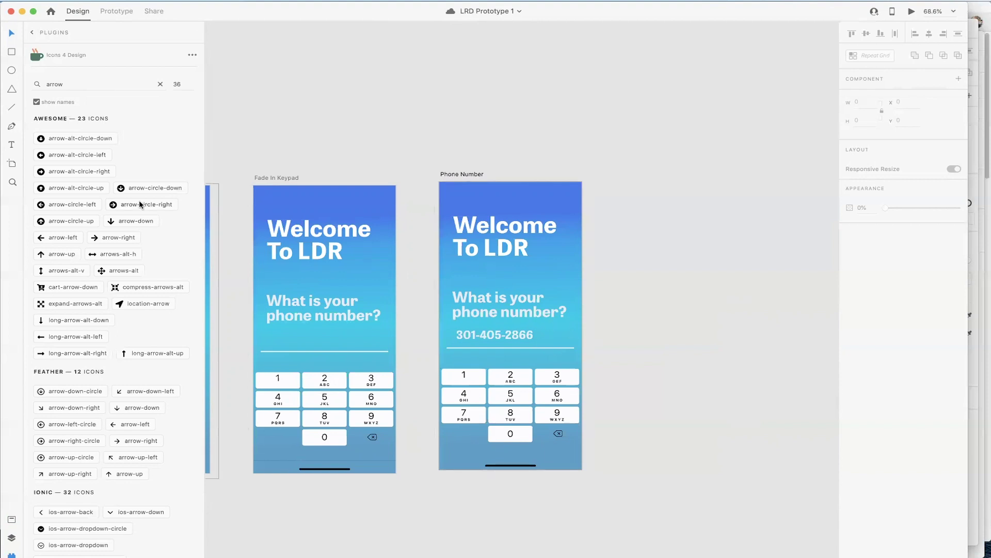
left_click(85, 173)
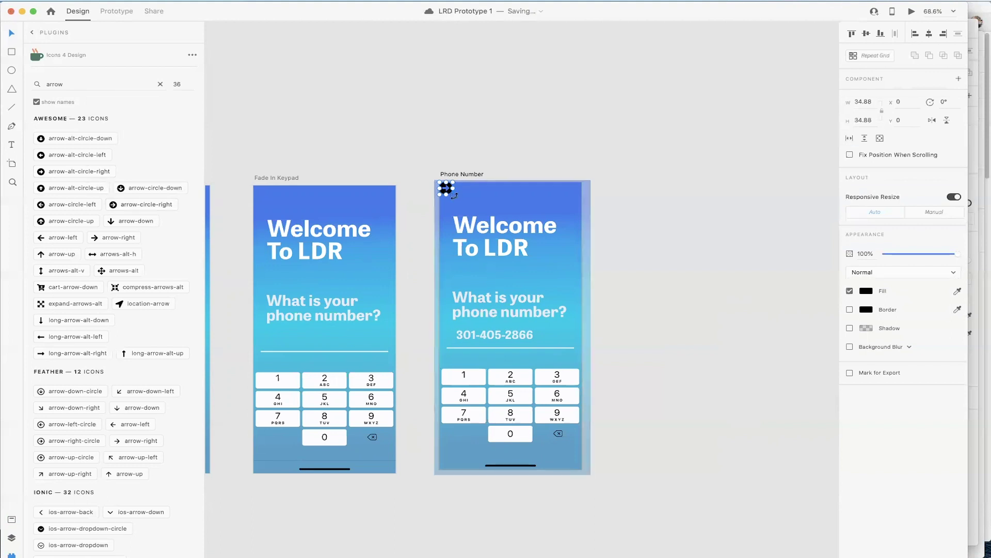
left_click(866, 291)
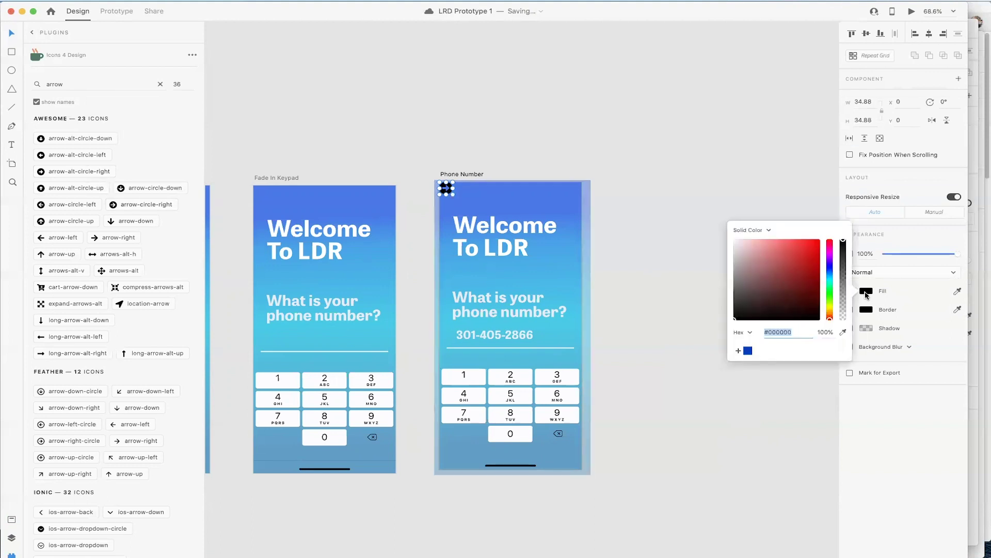
left_click_drag(731, 285, 734, 241)
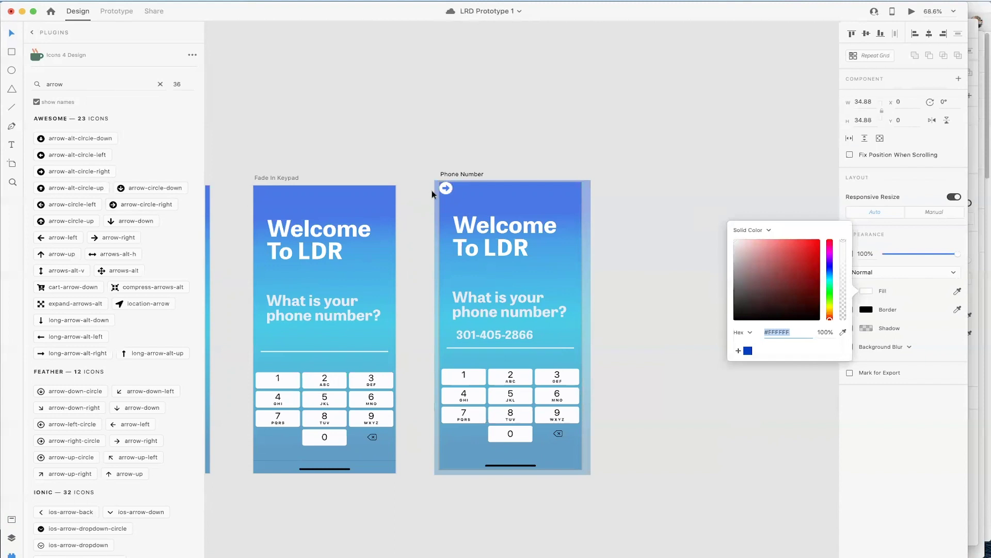
Step: Enlarge the arrow icon to about 56 by 56 and place it beside the phone number at about X 293, Y 404
left_click_drag(448, 192, 570, 344)
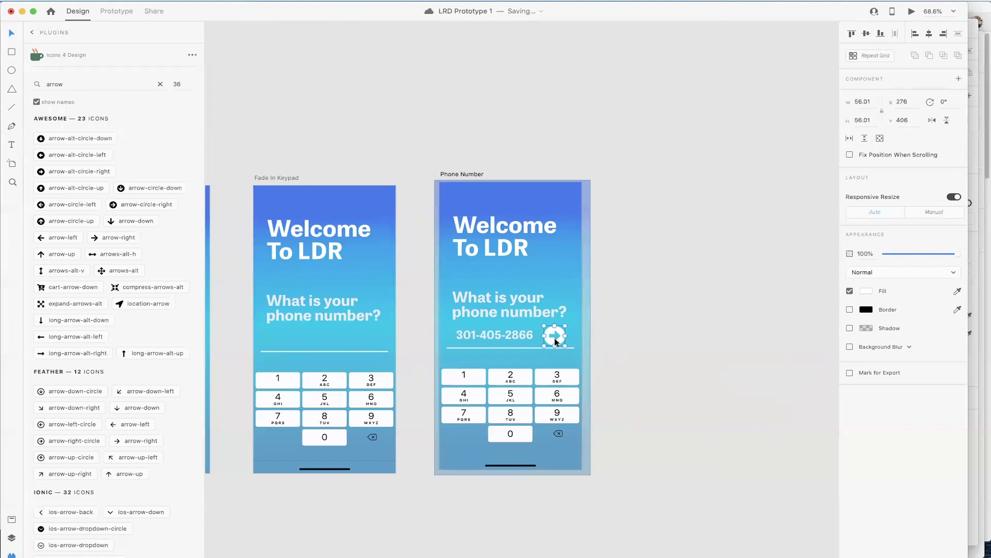
key("Escape")
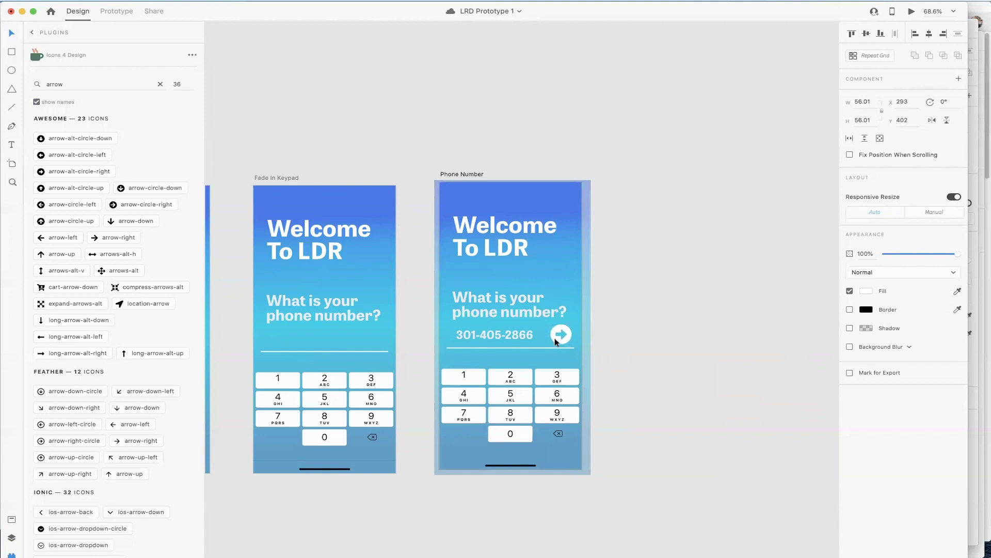
left_click(511, 333)
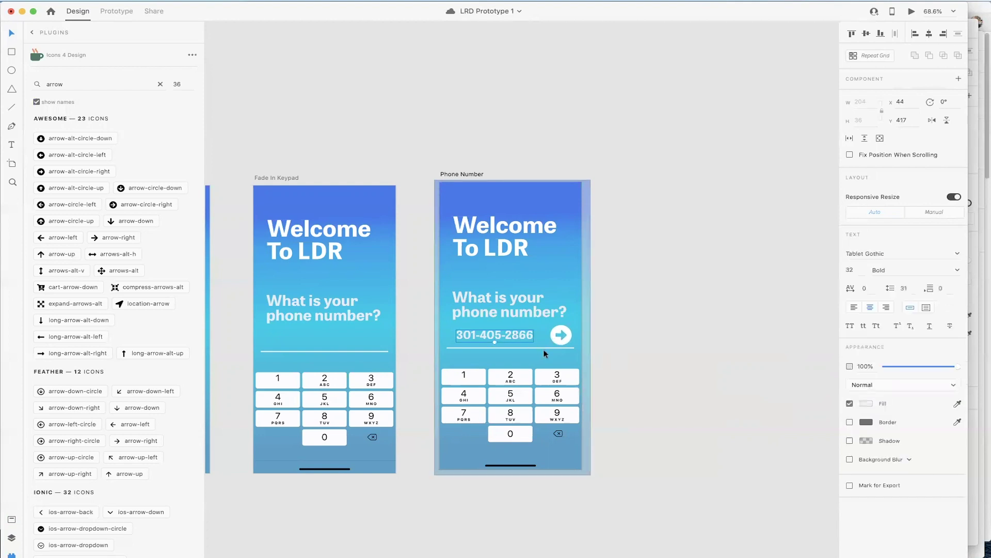
left_click(643, 356)
left_click(562, 338)
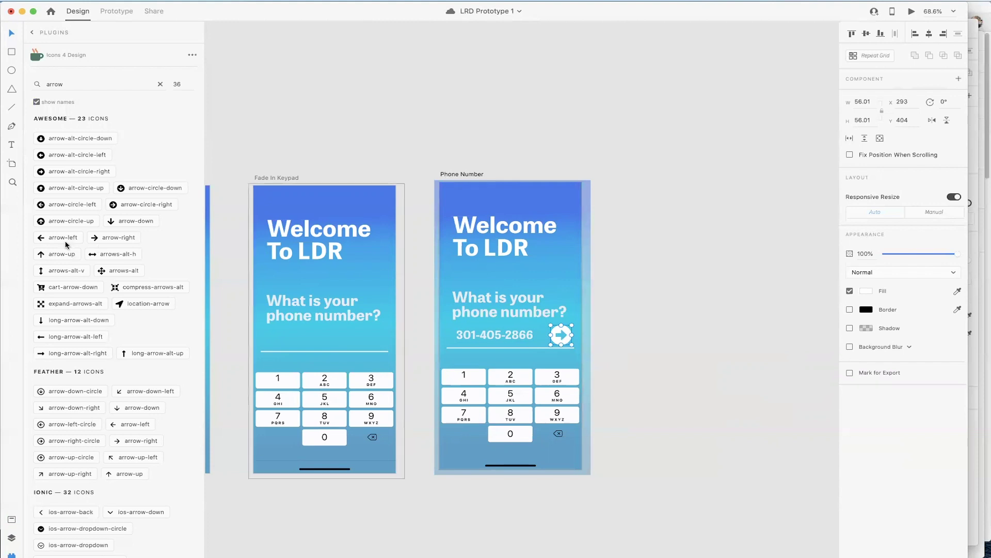
Step: Paste a copy of the arrow icon onto the Fade In Keypad artboard, shift it past the right edge, and make it fully transparent
left_click(10, 539)
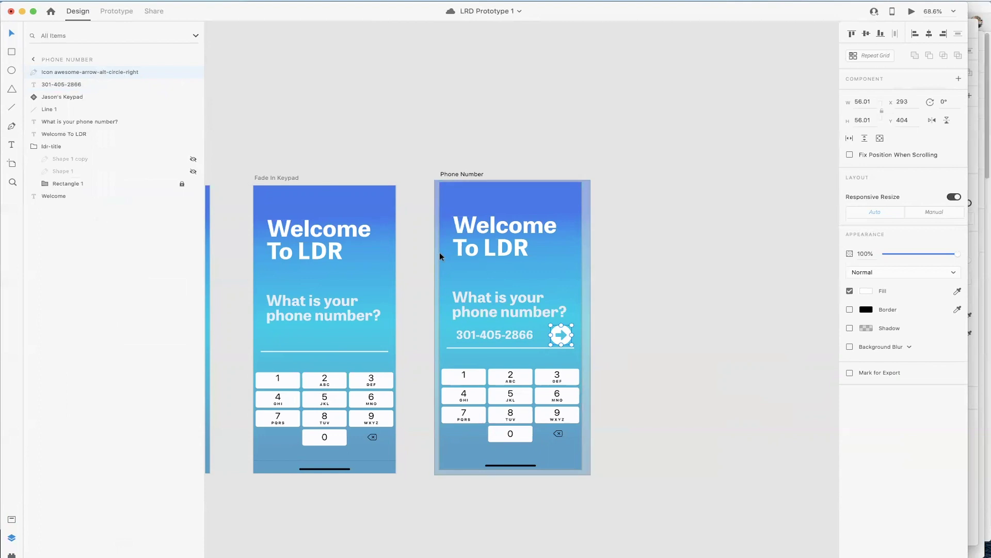
left_click(340, 218)
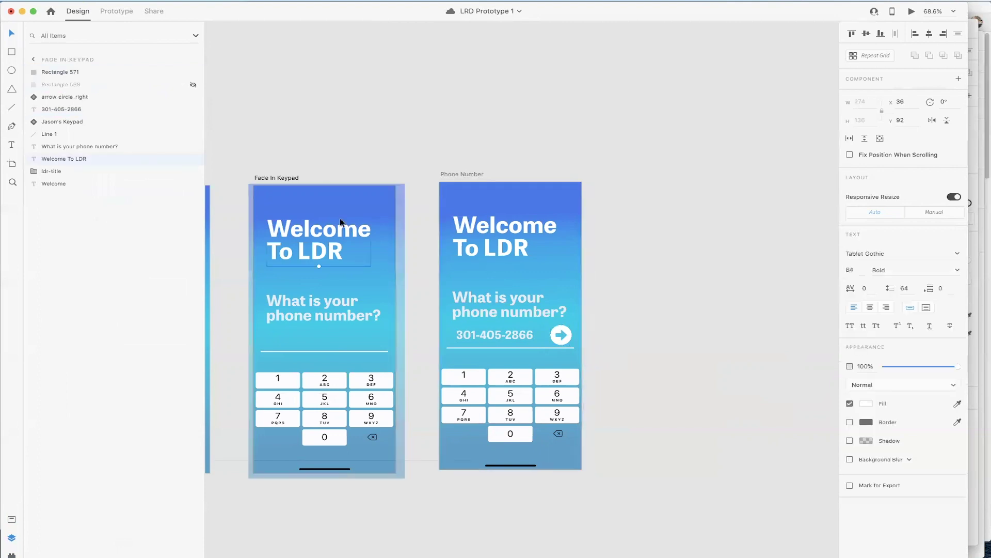
key("super+v")
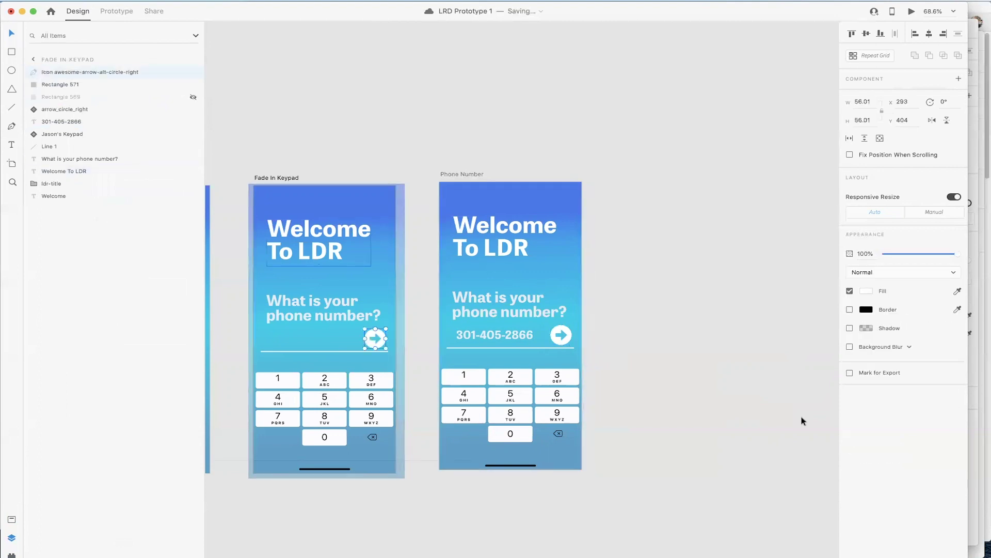
left_click_drag(375, 344, 411, 343)
left_click_drag(957, 256, 859, 257)
left_click(704, 210)
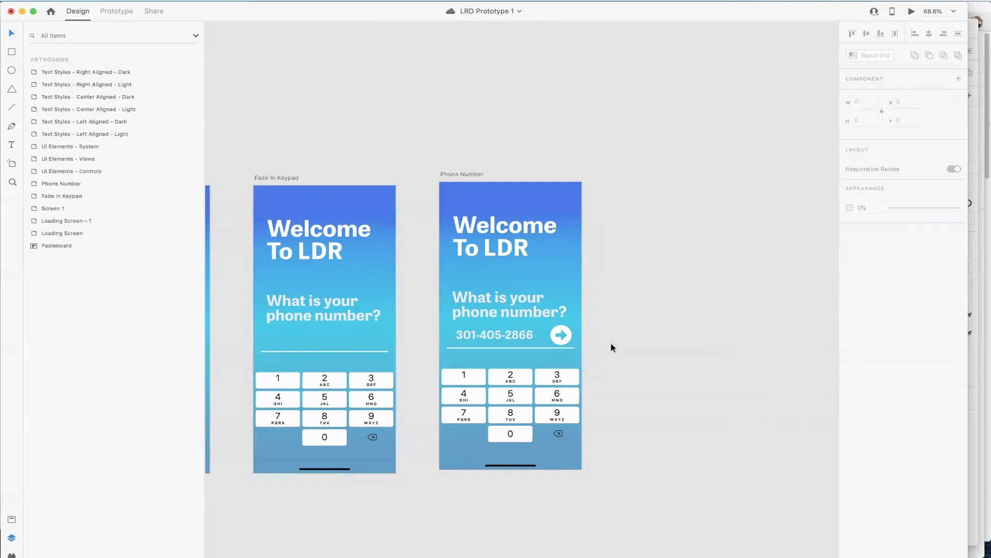
Step: Preview the prototype from the Fade In Keypad artboard and play the transition to the Phone Number screen
left_click(283, 178)
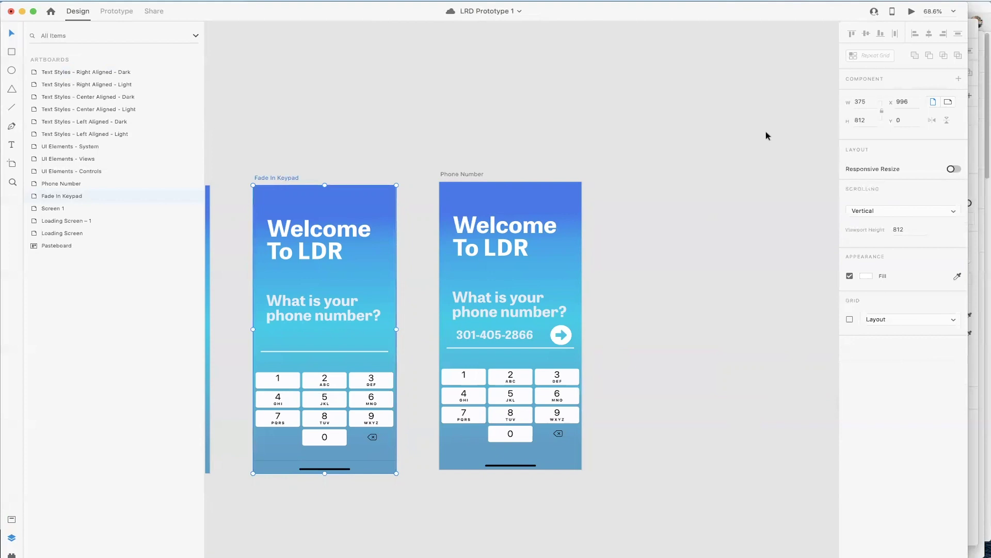
left_click(912, 11)
left_click(375, 470)
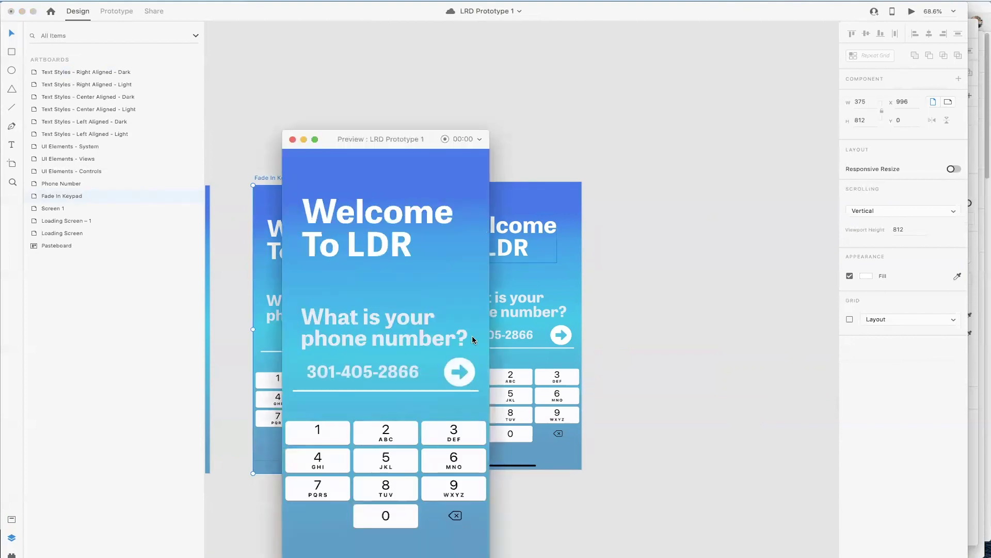
left_click(292, 139)
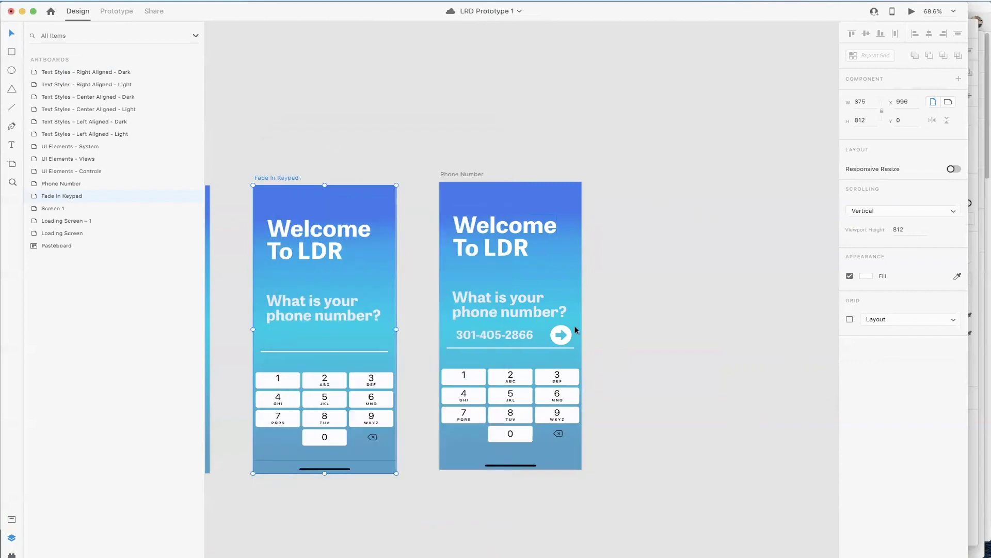
Step: Duplicate the Phone Number artboard to its right at about X 1976, Y -10
left_click(467, 175)
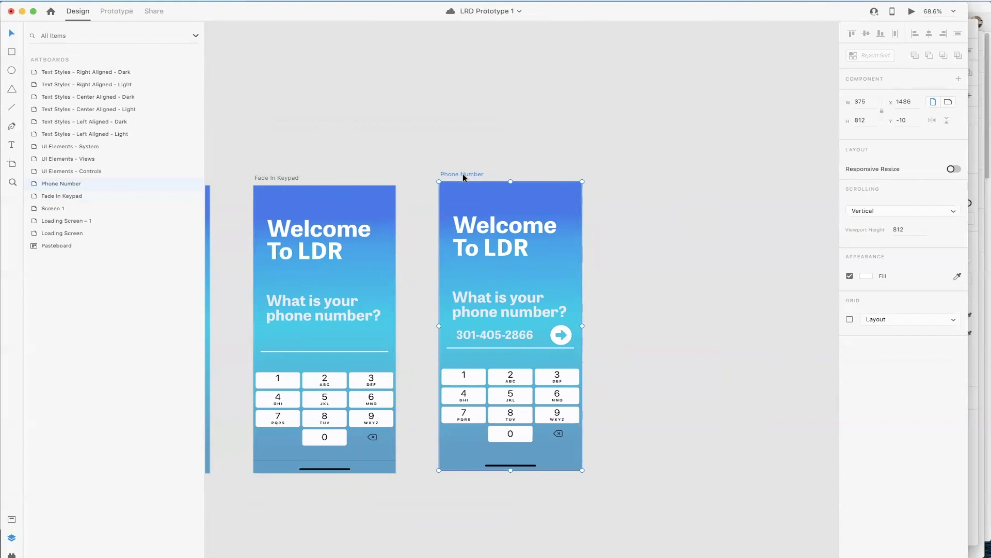
left_click_drag(463, 173, 647, 172)
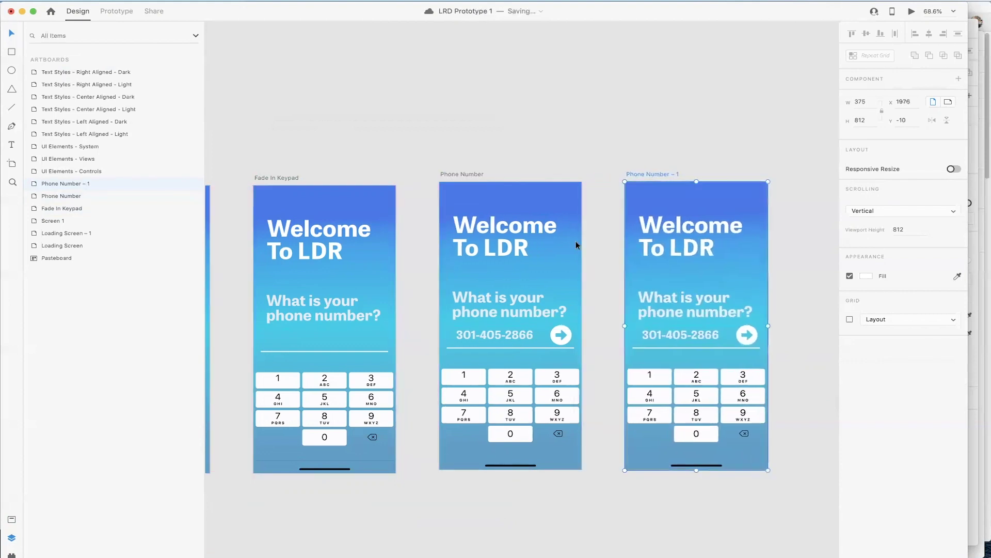
scroll(577, 241, "right", 8)
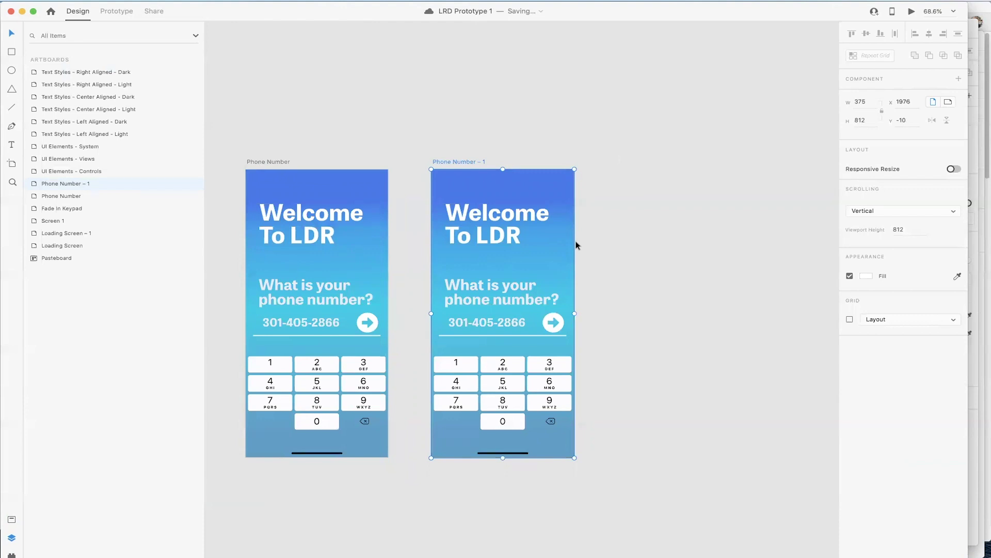
left_click(613, 238)
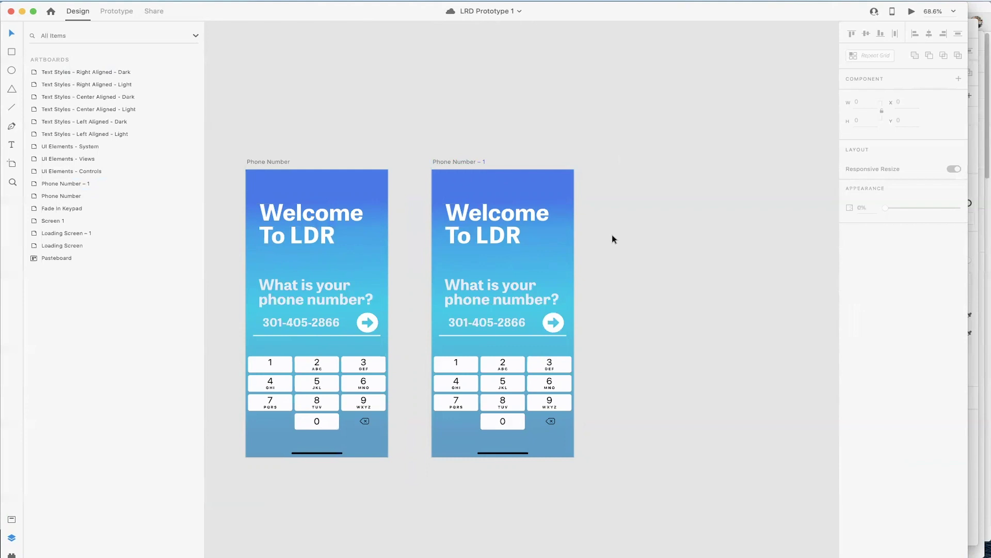
Step: Try moving the "Welcome To LDR" heading straight up off the duplicated phone number artboard
left_click(505, 215)
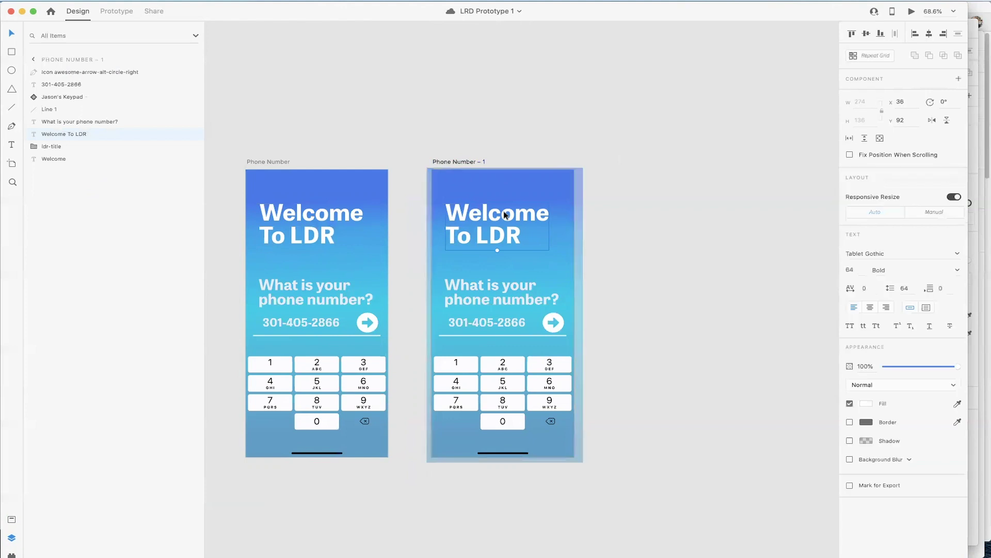
left_click_drag(506, 216, 509, 127)
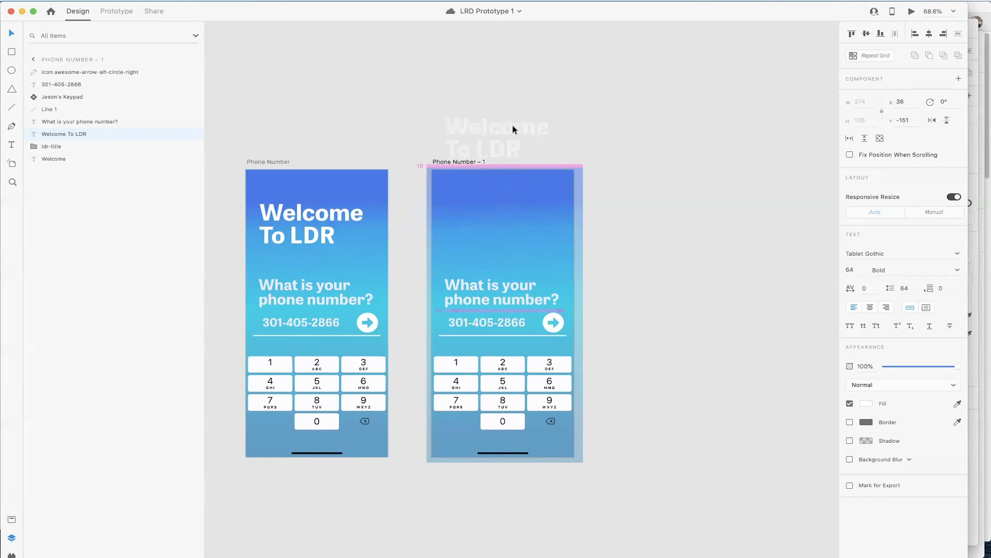
left_click_drag(513, 130, 513, 129)
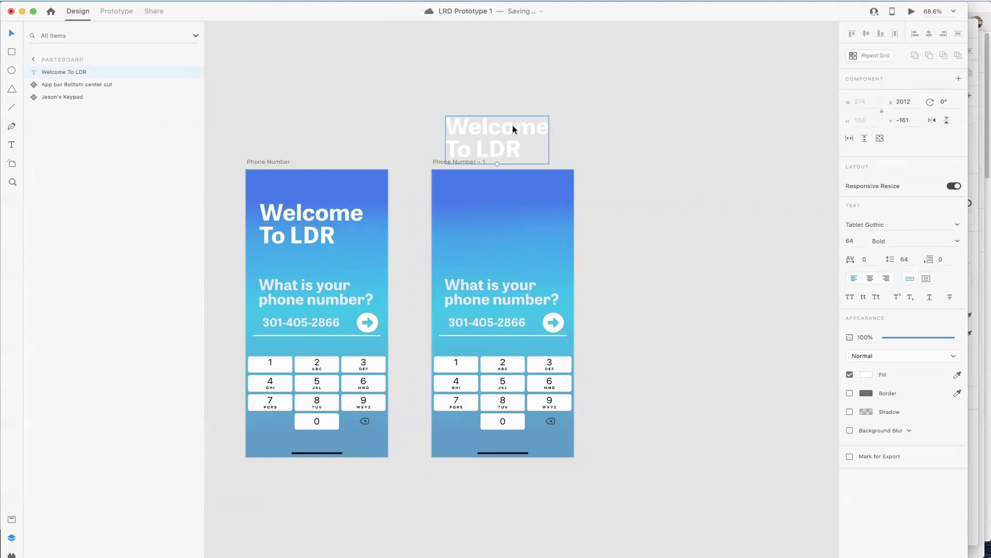
key("ctrl+z")
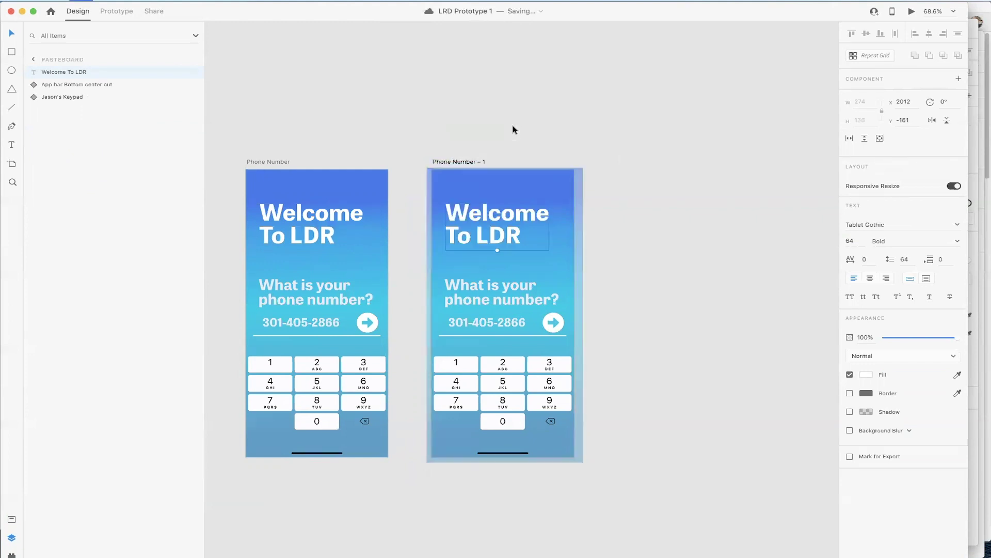
Step: Undo the small upward shift of the heading and redo the artboard duplication that was undone with it
left_click(480, 215)
left_click(480, 215)
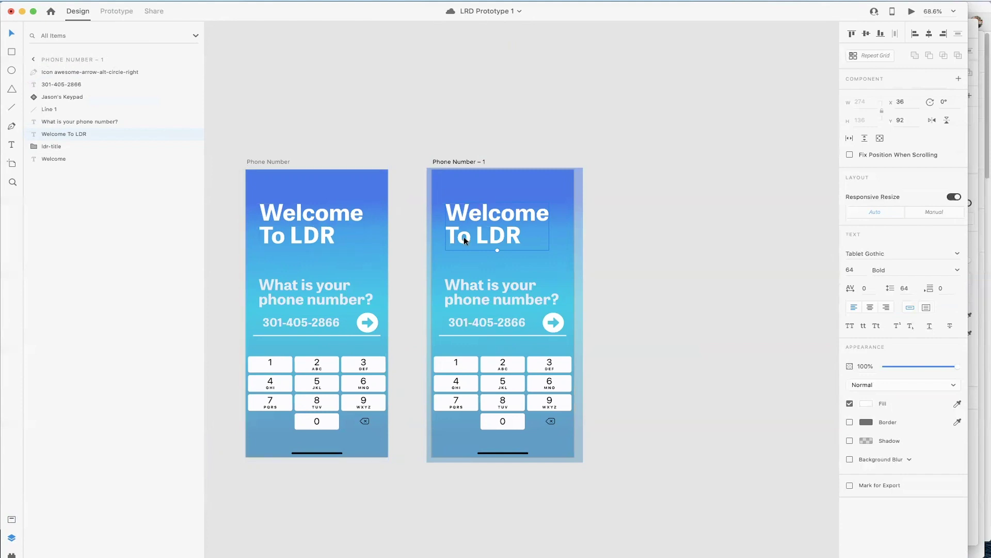
mouse_move(464, 225)
left_mouse_down()
mouse_move(463, 205)
mouse_move(512, 205)
mouse_move(463, 206)
left_mouse_up()
key("super+z")
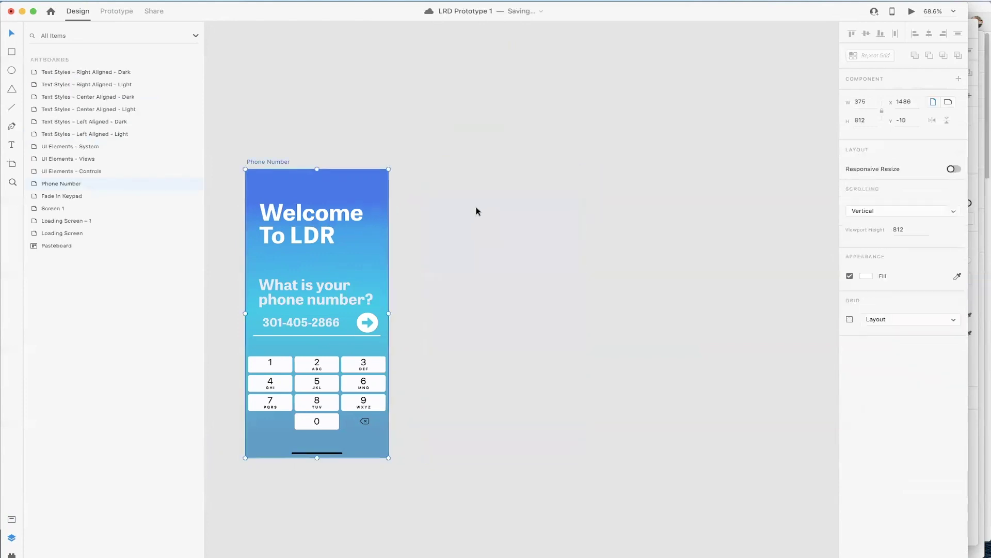
left_click(72, 1)
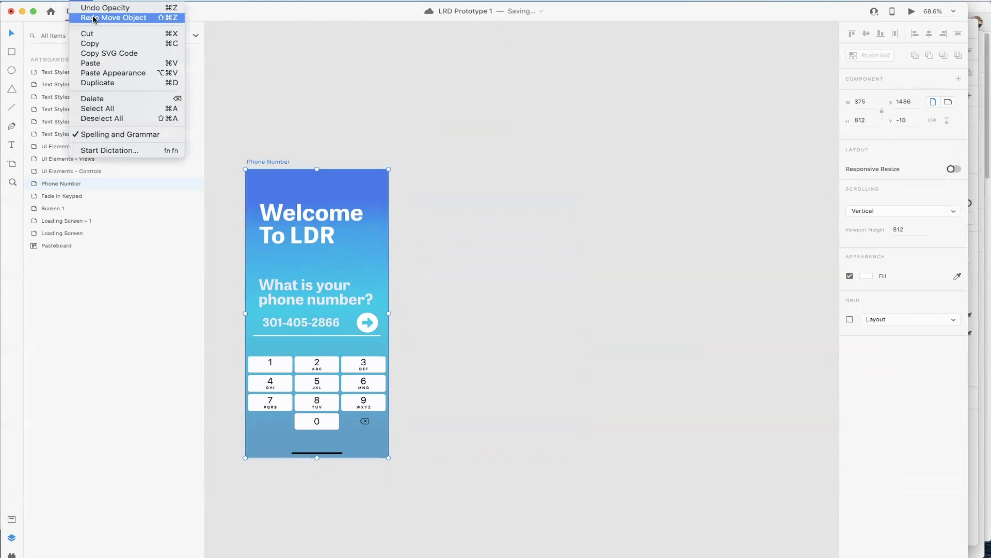
left_click(98, 18)
Step: Move the "Welcome To LDR" heading above the Phone Number – 1 artboard onto the pasteboard, at about X 2010, Y -173
left_click(494, 243)
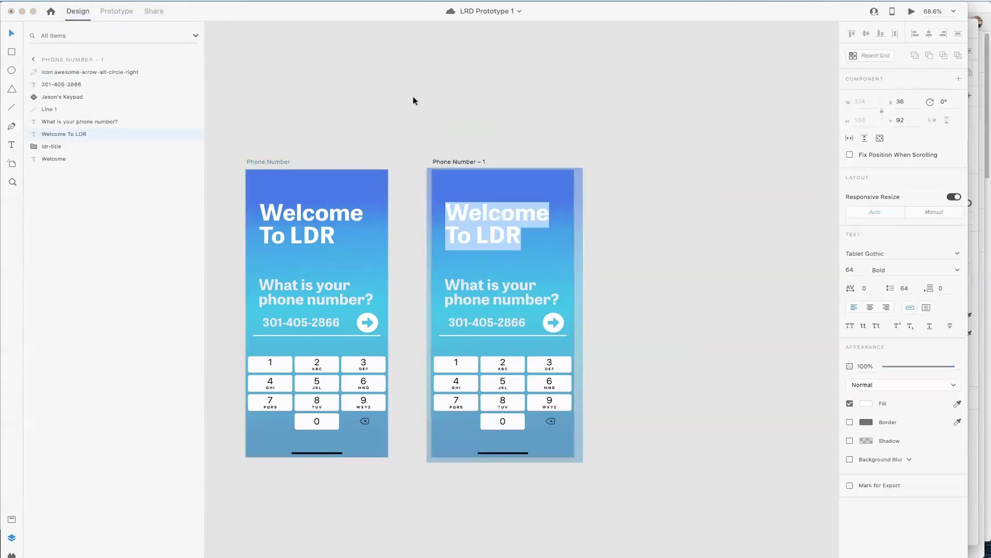
key("Escape")
left_click_drag(474, 211, 473, 120)
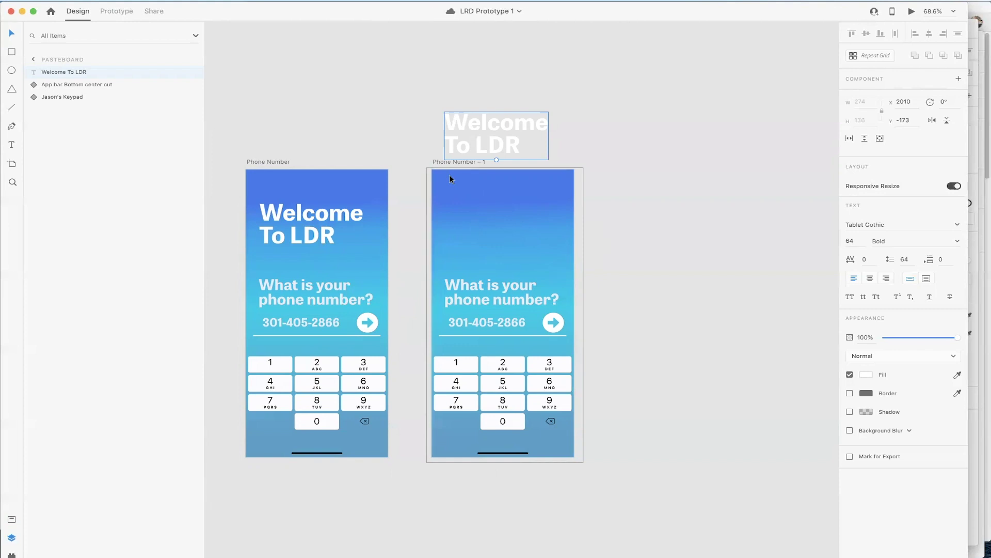
Step: Undo the last move of the "Welcome To LDR" heading off the Phone Number – 1 artboard and clear the selection
key("super+z")
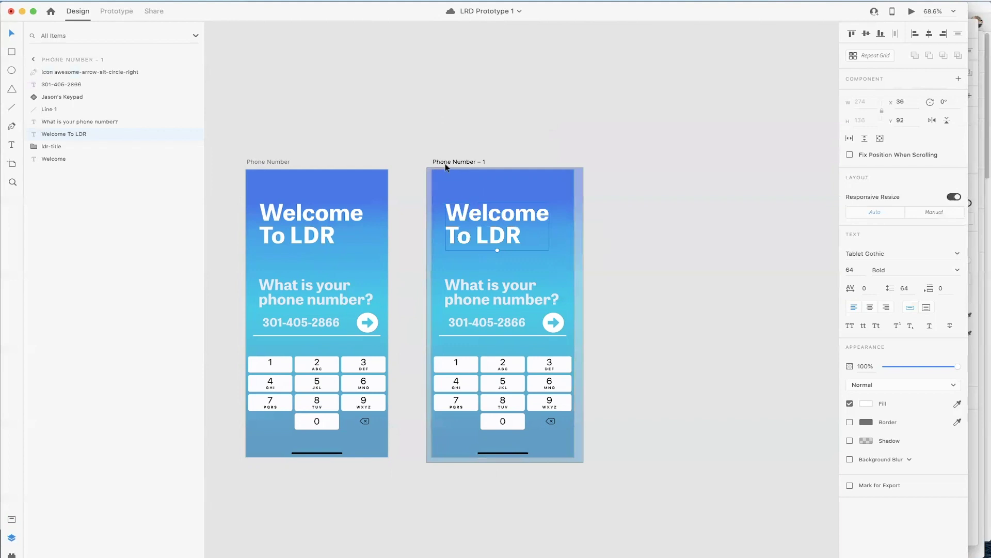
left_click(431, 135)
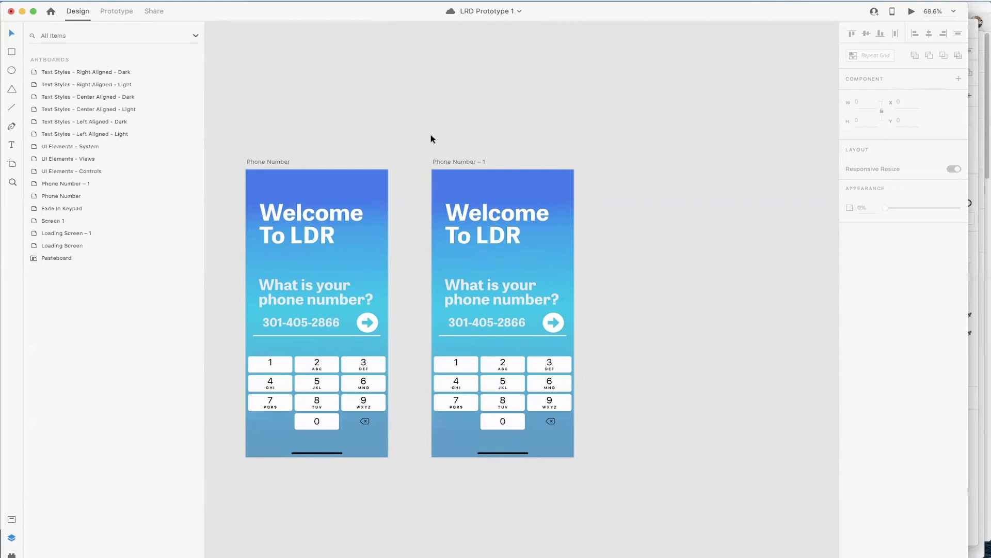
Step: Link the Phone Number artboard's arrow icon to Phone Number – 1 with a Tap trigger and an Auto-Animate action
left_click(116, 11)
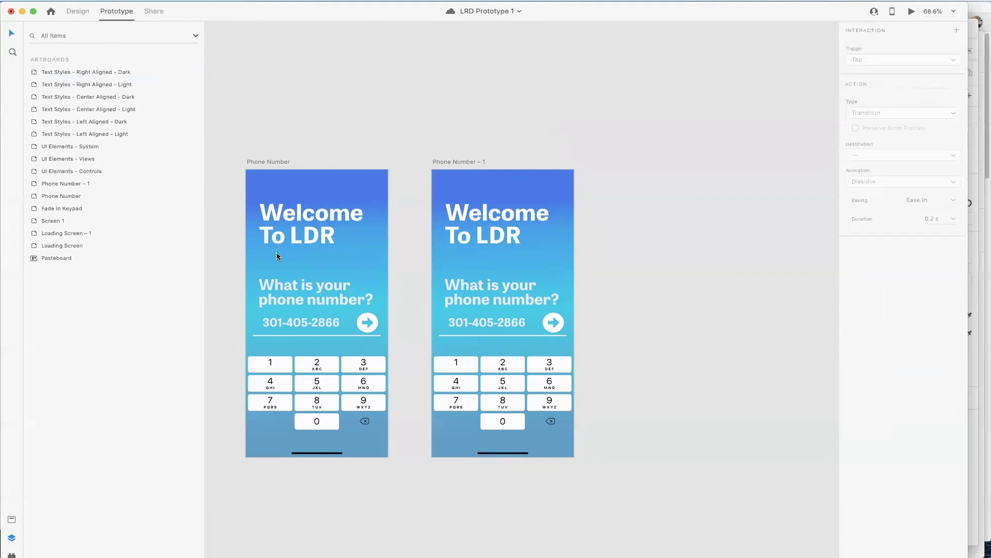
left_click(367, 325)
left_click_drag(378, 322, 453, 257)
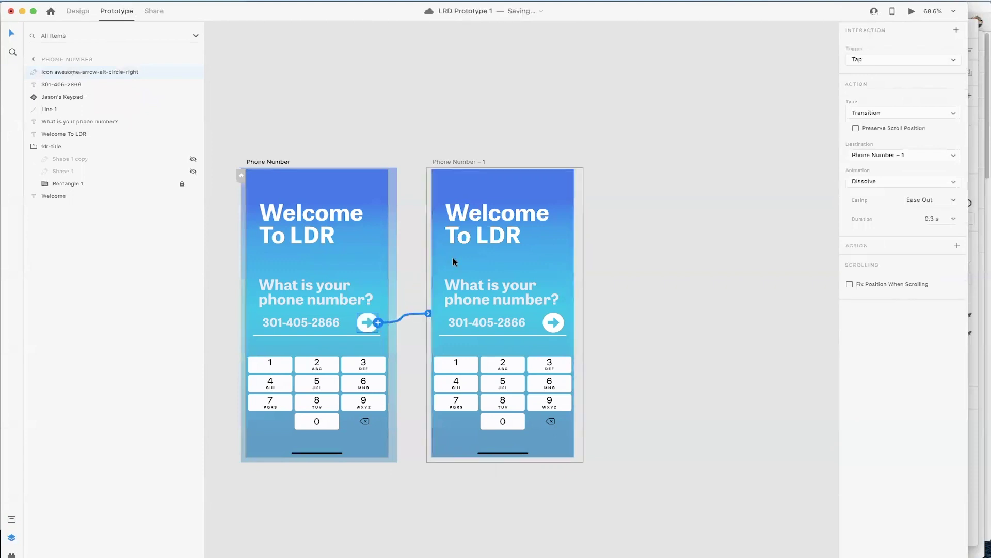
left_click(928, 120)
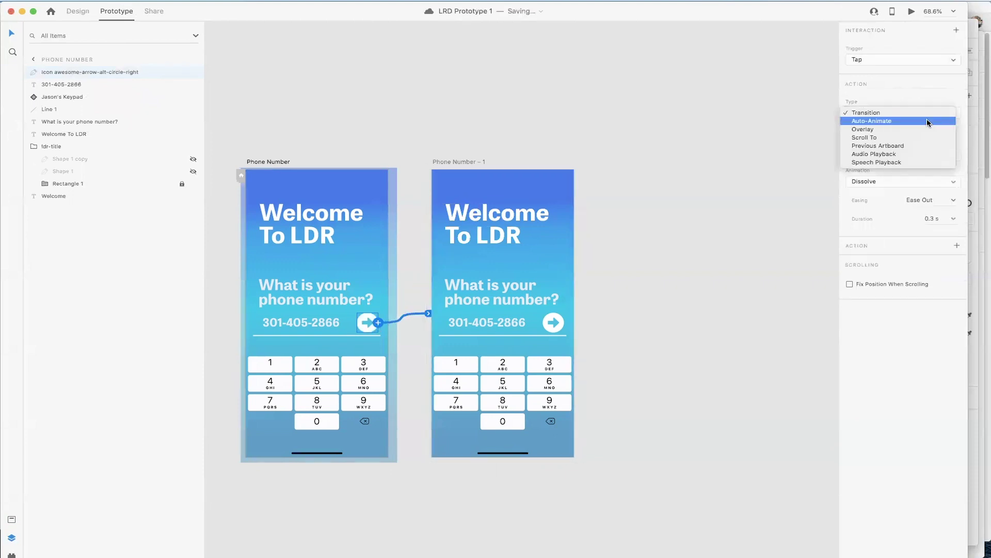
left_click(930, 122)
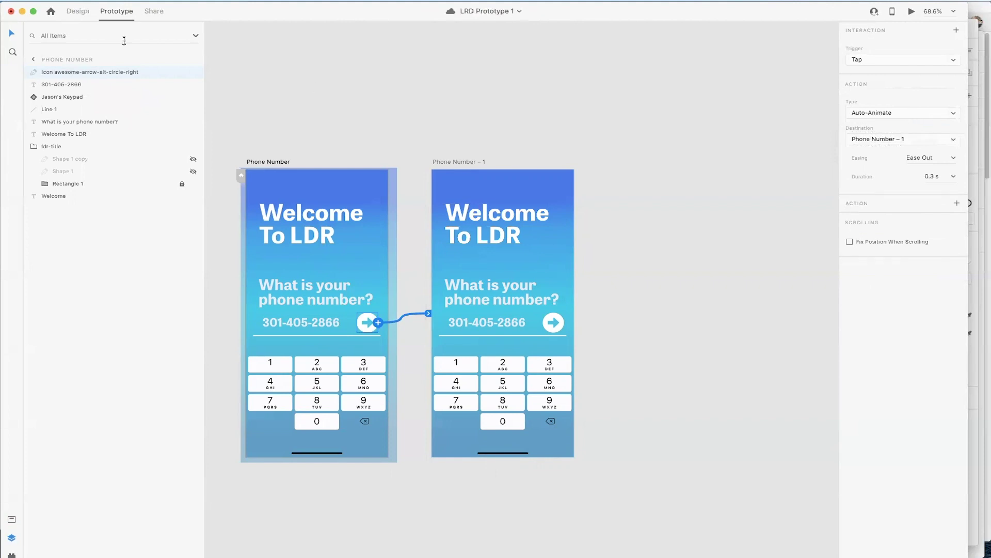
Step: In Design mode, move the "Welcome To LDR" heading straight up off the Phone Number – 1 artboard to Y -302
left_click(79, 11)
left_click(472, 214)
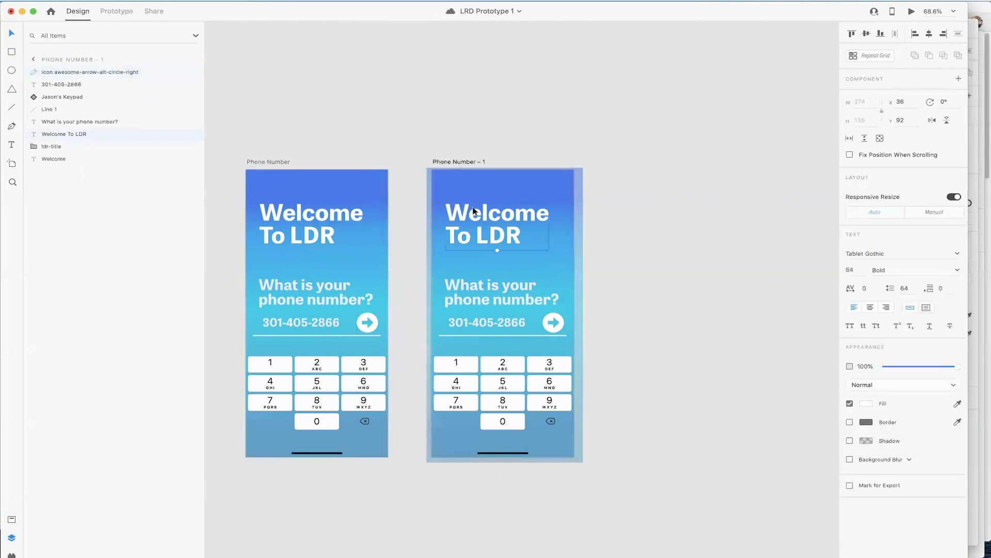
left_click_drag(478, 214, 483, 75)
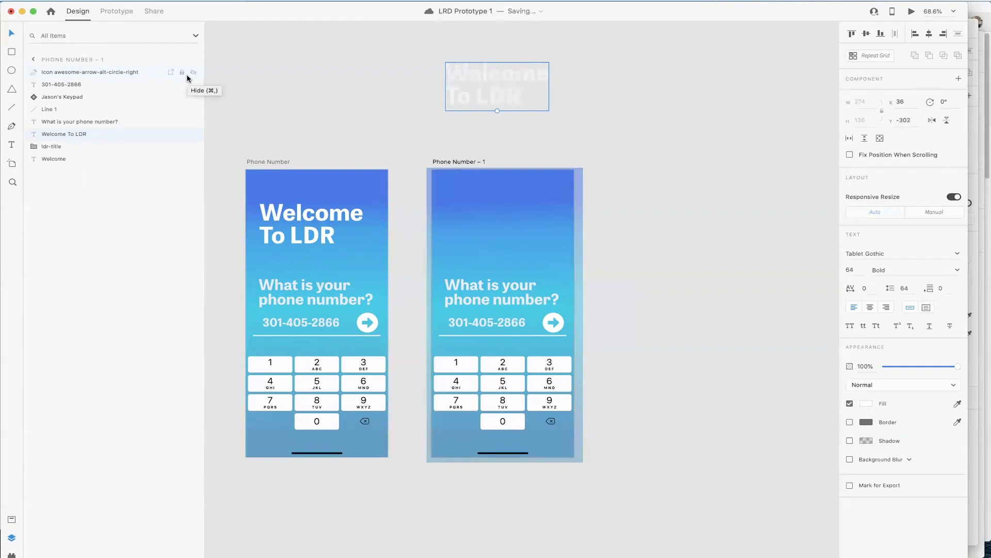
left_click(467, 292)
left_click(478, 321, "shift")
left_click(551, 323, "shift")
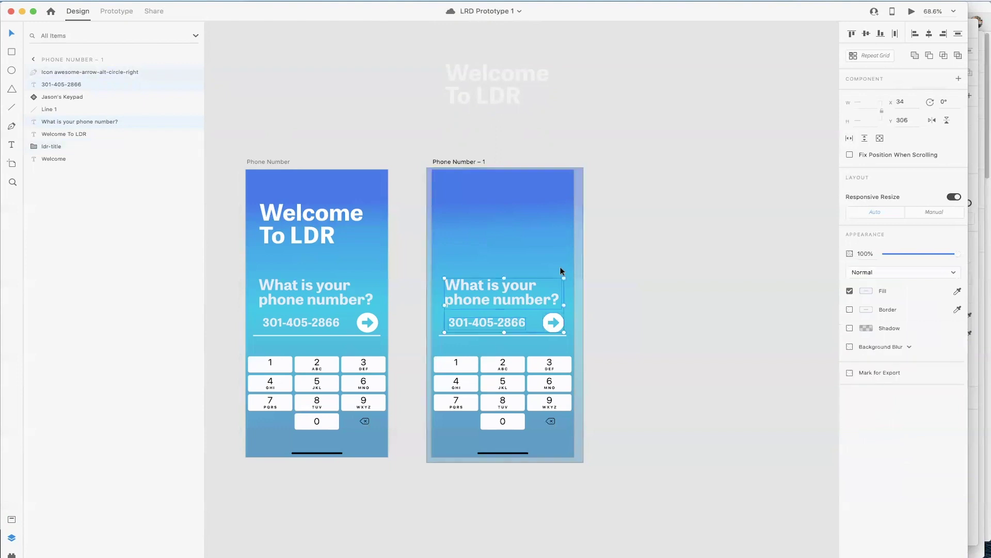
left_click(511, 366, "shift")
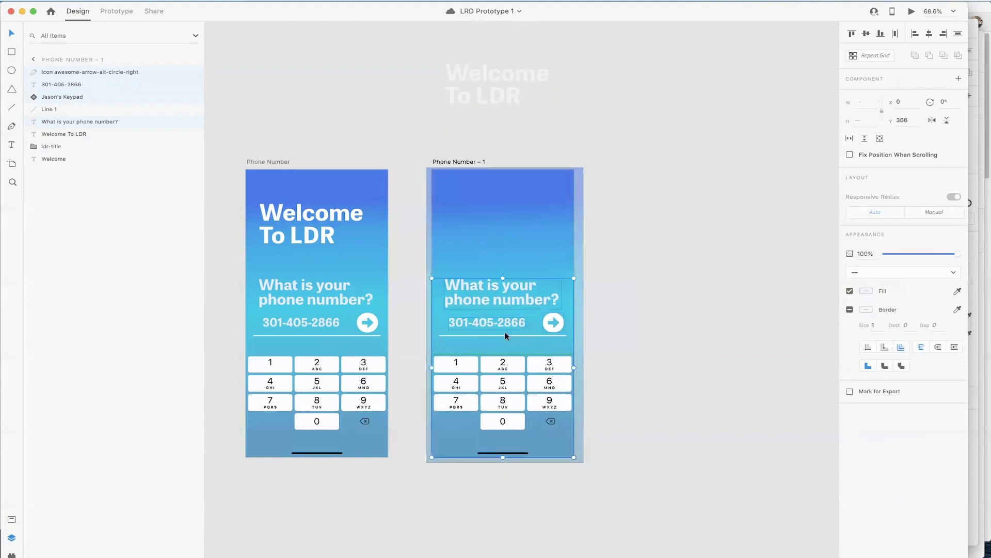
left_click(504, 316)
left_click_drag(503, 321, 495, 437)
key("super+z")
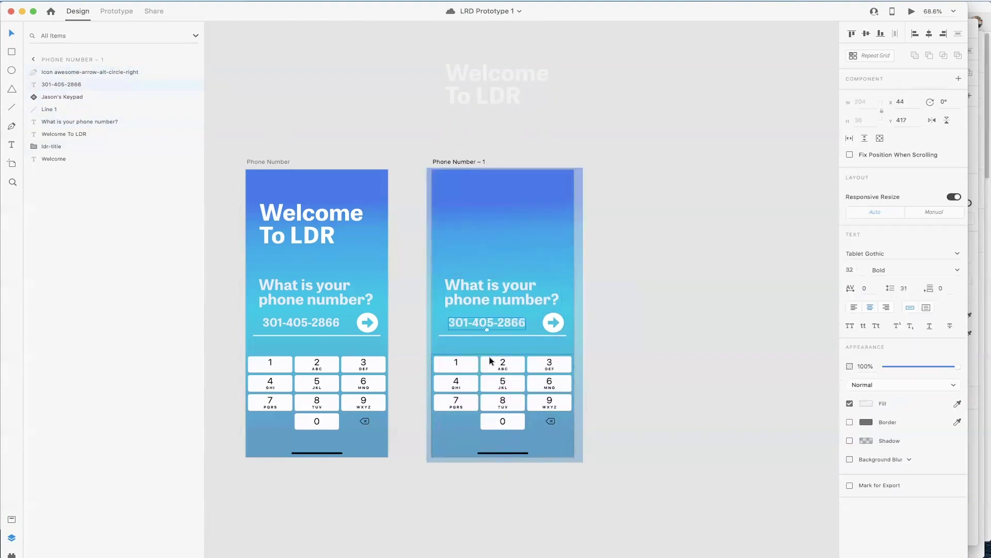
Step: Move the question, phone number text, arrow icon, line and keypad together below the Phone Number – 1 artboard to Y 1264
left_click(491, 298, "shift")
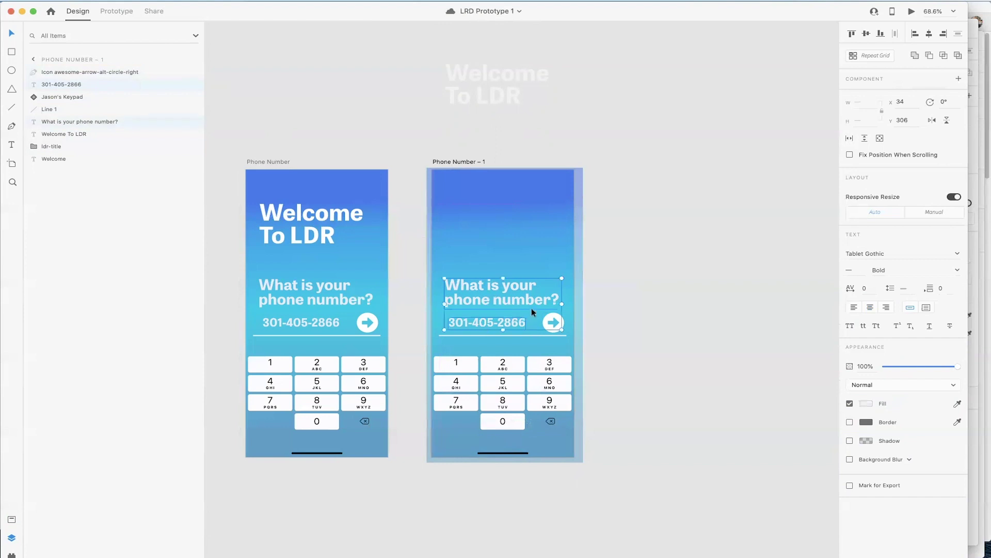
left_click(540, 335, "shift")
left_click(523, 369, "shift")
left_click_drag(523, 369, 519, 555)
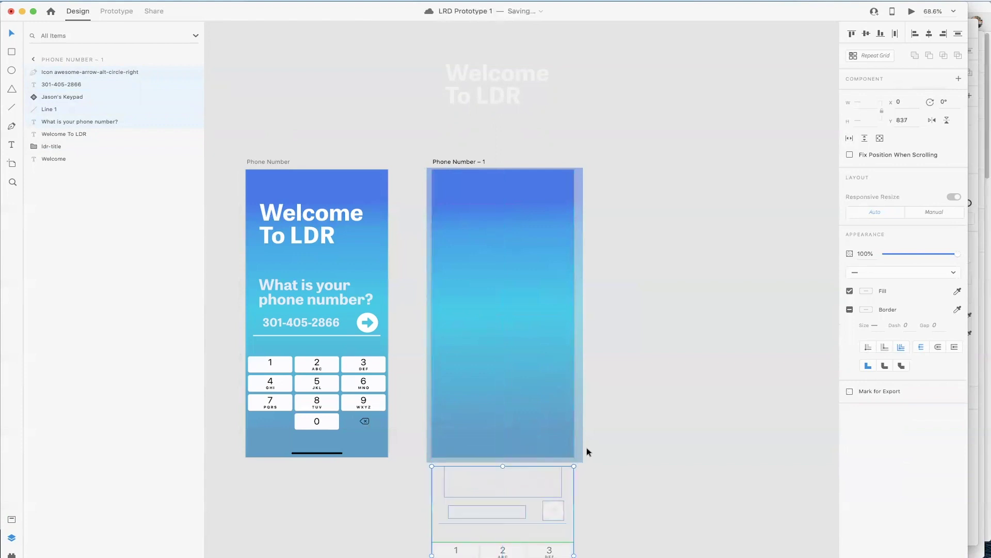
scroll(587, 447, "down", 5)
left_click_drag(508, 348, 511, 506)
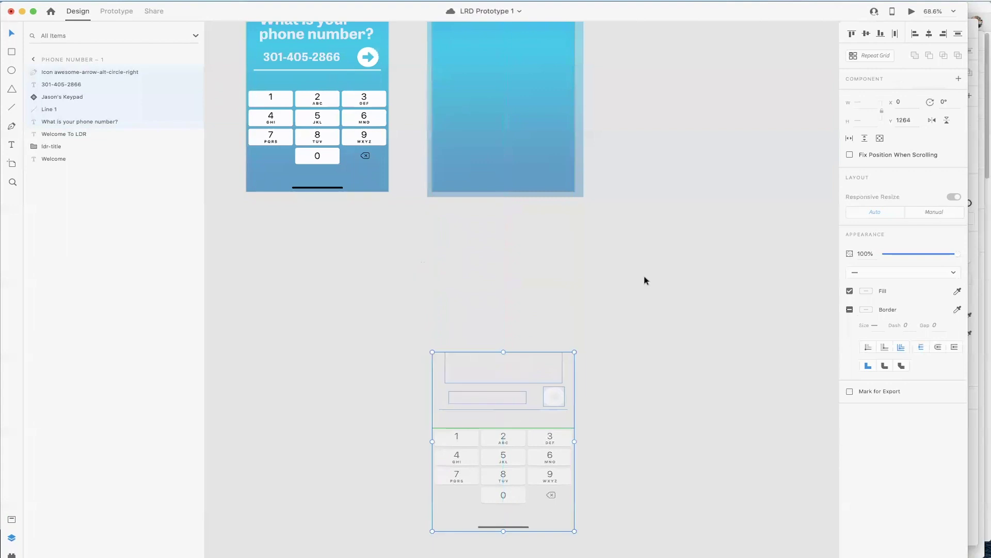
Step: Copy the L, D and R letters from the Loading Screen artboard and paste them onto the Phone Number – 1 artboard
scroll(645, 280, "up", 3)
scroll(644, 280, "up", 2)
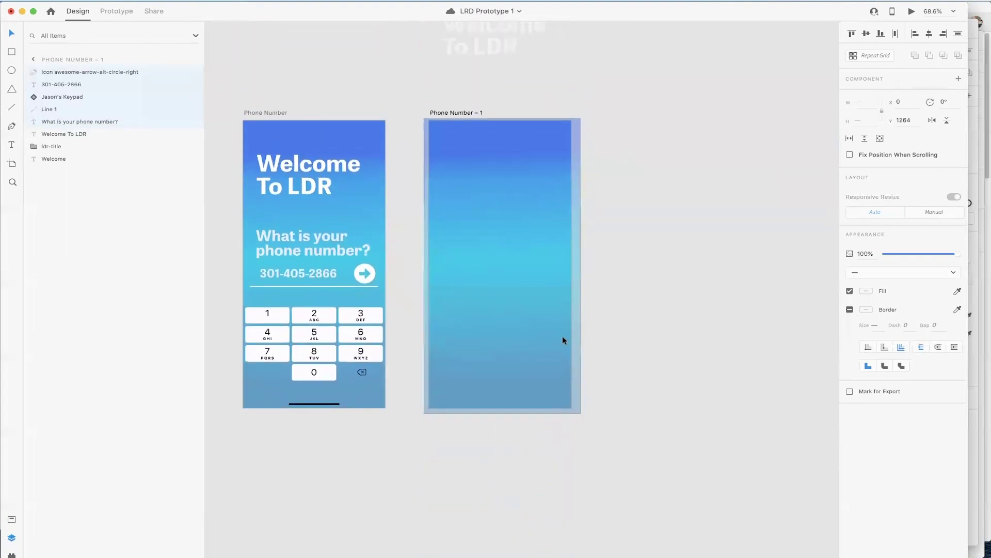
scroll(407, 196, "left", 1)
scroll(407, 193, "left", 10)
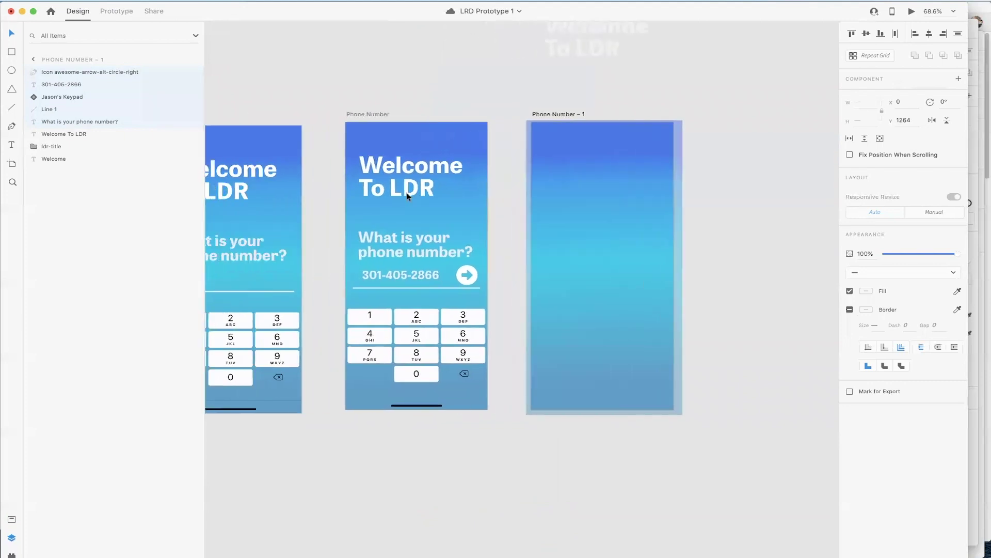
scroll(407, 192, "left", 4)
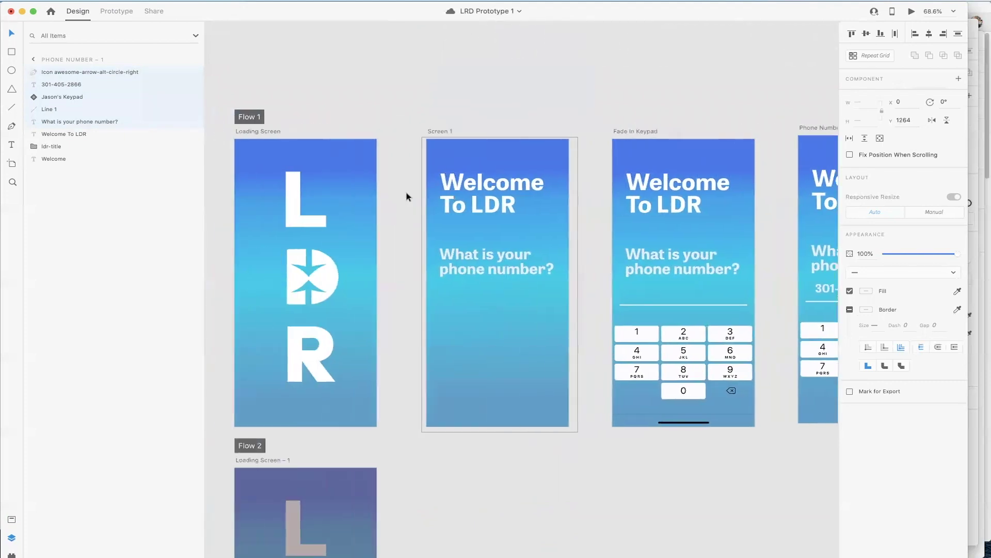
left_click(325, 232)
double_click(330, 267)
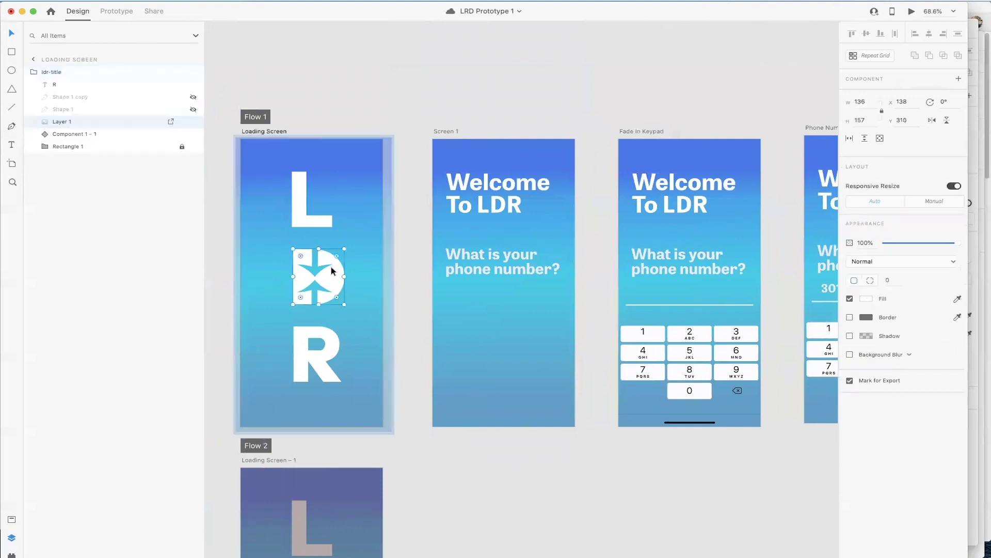
left_click(317, 222, "shift")
left_click(328, 353, "shift")
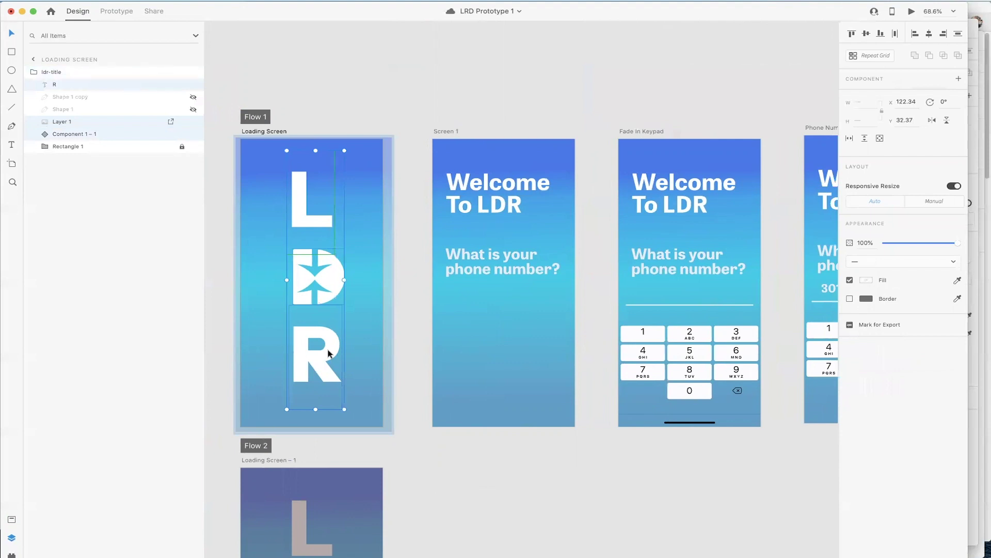
scroll(498, 366, "right", 10)
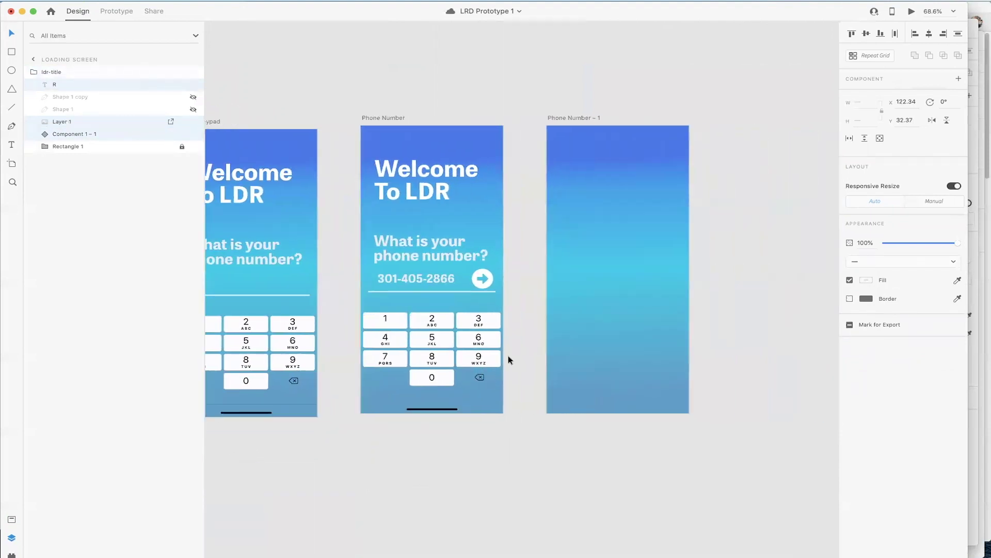
scroll(499, 371, "right", 1)
left_click(568, 287)
key("super+v")
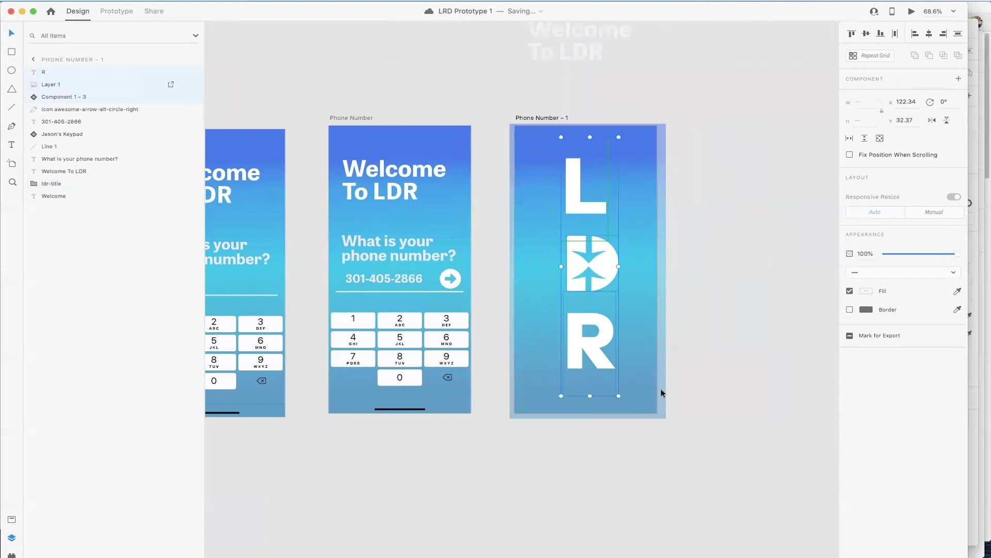
left_click_drag(619, 396, 628, 347)
key("super+z")
left_click(680, 233)
Step: Shrink the pasted L to about 51 by 216 and shift it slightly up and left near the artboard's top
left_click(594, 204)
left_click_drag(609, 239, 579, 214)
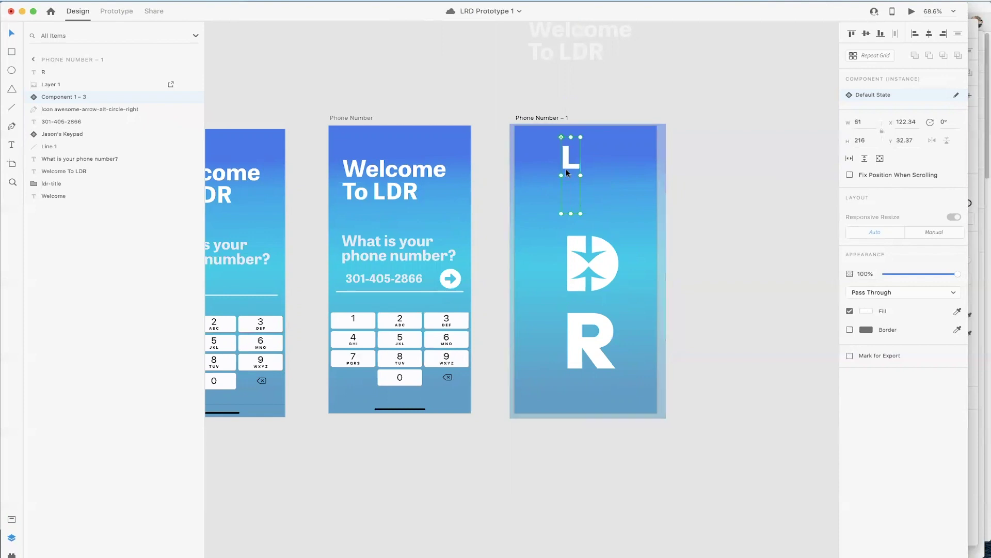
left_click_drag(568, 168, 550, 157)
Step: Shrink the D to about 68 by 78 at X 141, Y 30, and the R to size 101 at X 222, Y 0
left_click_drag(610, 267, 593, 163)
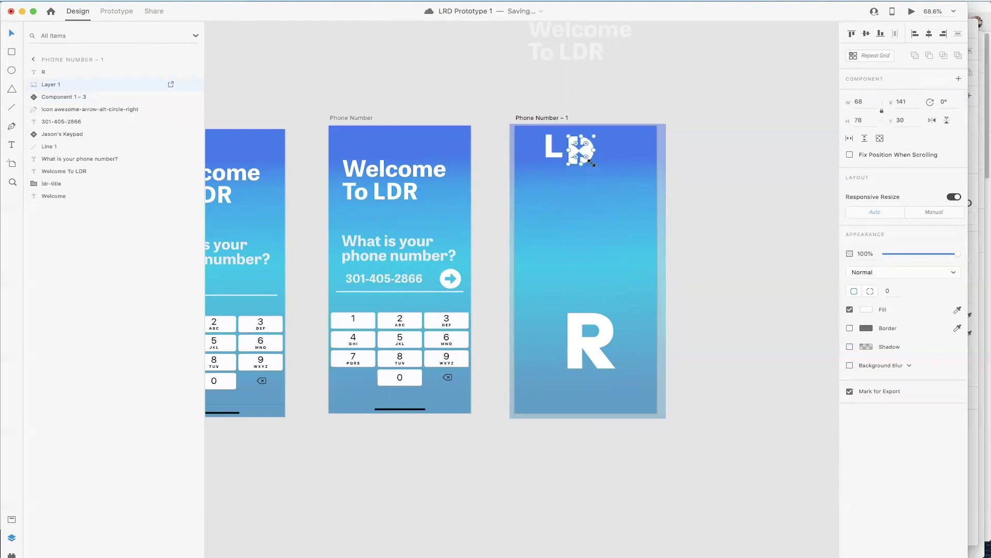
left_click_drag(600, 329, 628, 149)
left_click_drag(620, 214, 614, 150)
Step: Refine the logo letters: the D to 56 by 65 at X 151, Y 24, and the R to size 103 at about X 217, Y 4
scroll(615, 150, "up", 5)
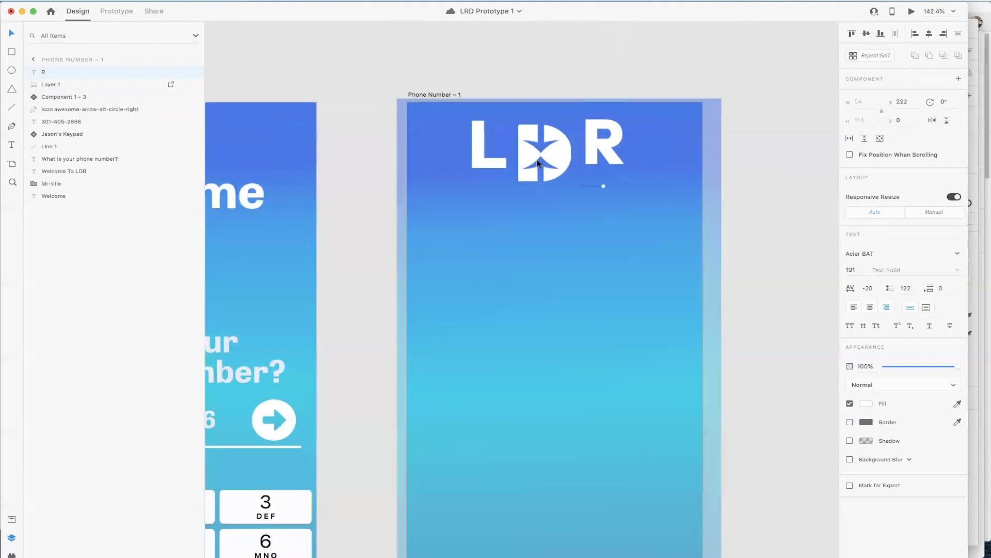
left_click(522, 178)
left_click_drag(517, 183, 532, 168)
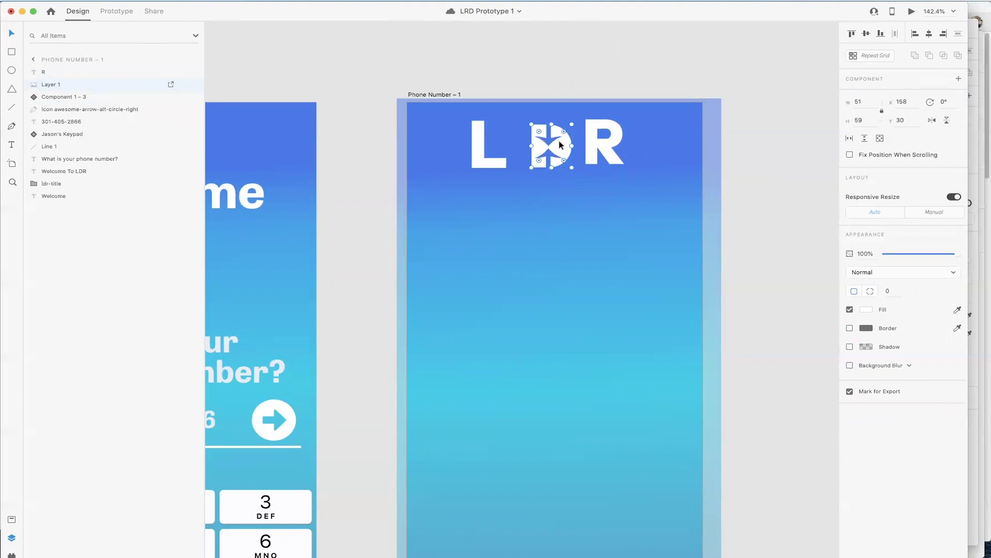
left_click_drag(556, 145, 547, 141)
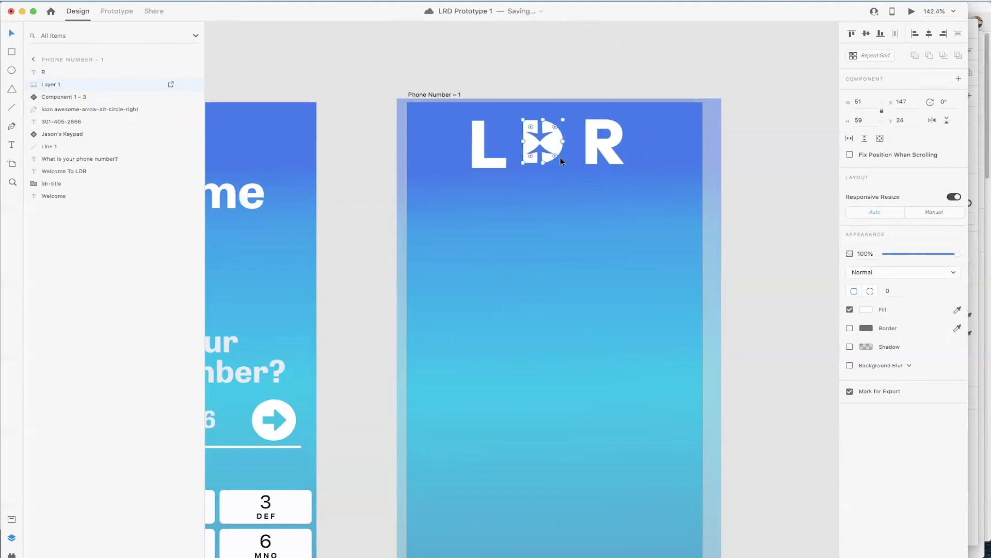
left_click_drag(562, 162, 588, 153)
left_click(595, 155)
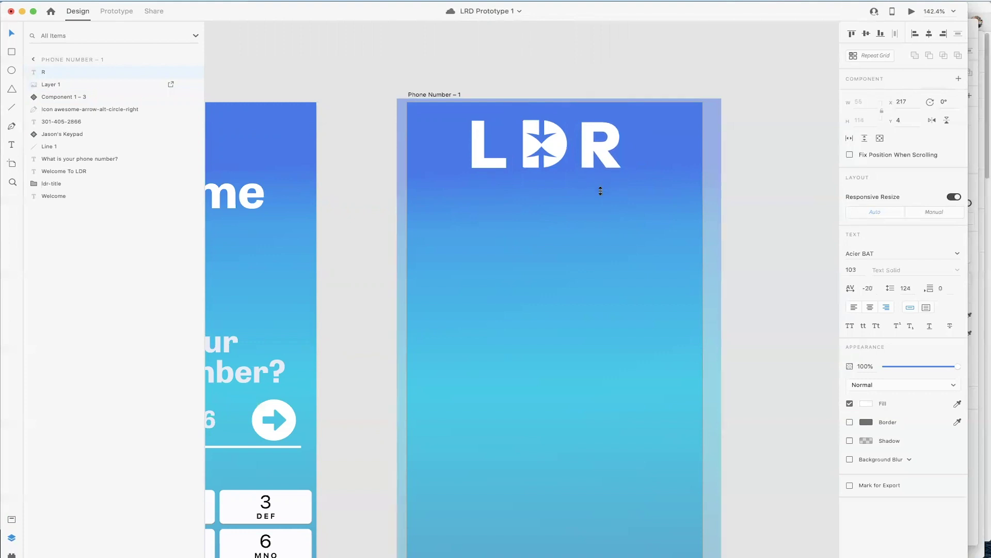
left_click(556, 157)
left_click_drag(555, 157, 563, 162)
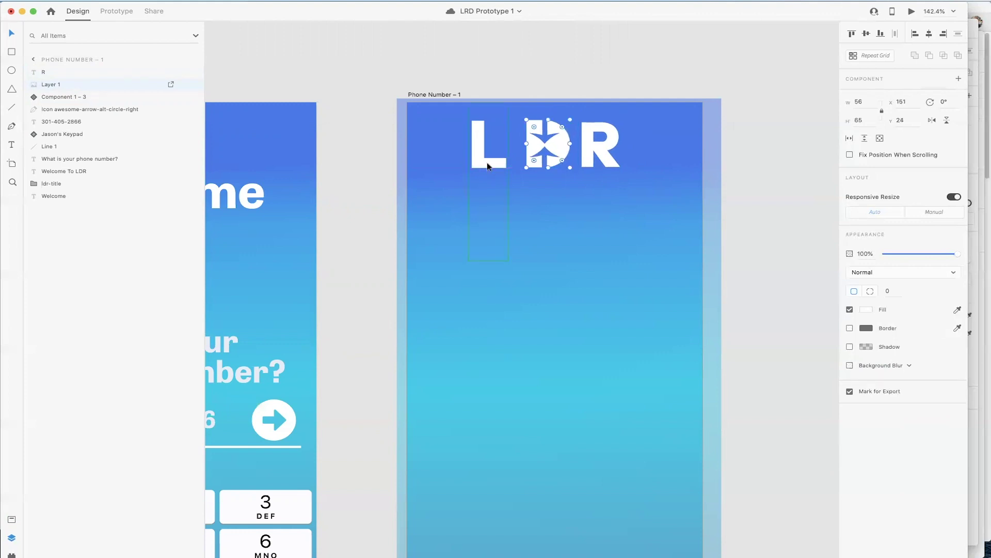
Step: Nudge the L, D and R together to the right until the group's X is 90.34 on the Phone Number – 1 artboard
key("Tab")
left_click(563, 162, "shift")
left_click(587, 164, "shift")
key("Right")
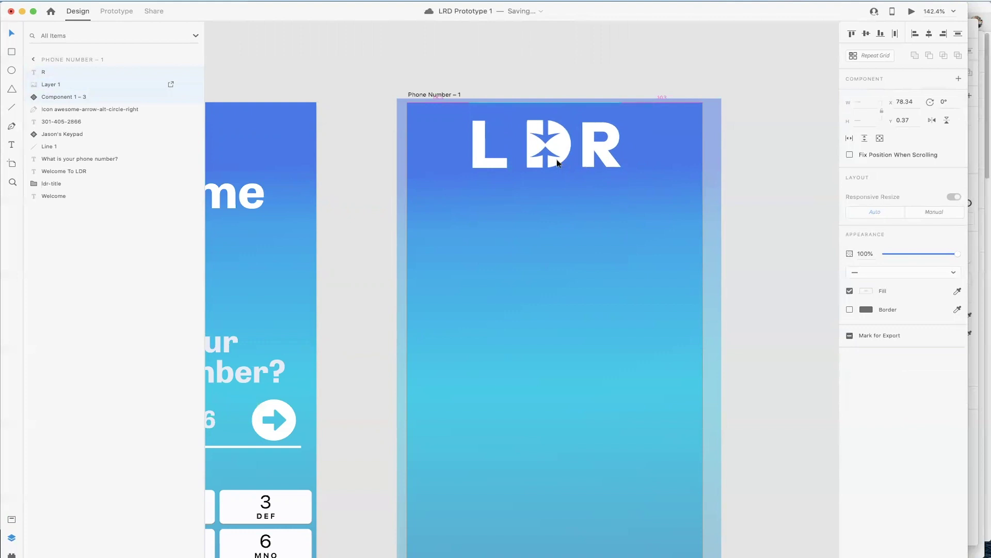
key("Right")
key("Right")
key("Right")
key("Right")
key("Right")
key("Right")
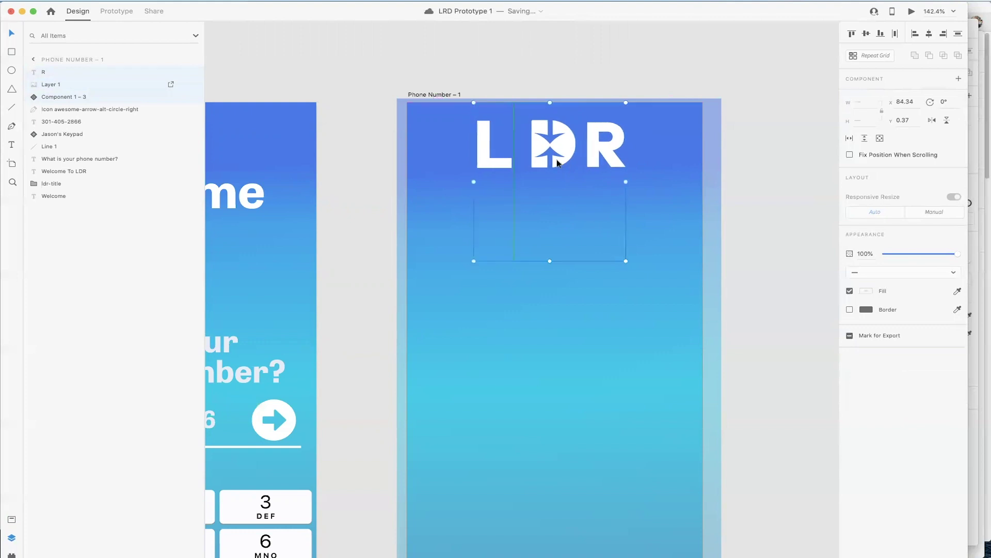
key("Right")
key("Right")
key("Right")
key("Right")
key("Right")
key("Right")
key("Right")
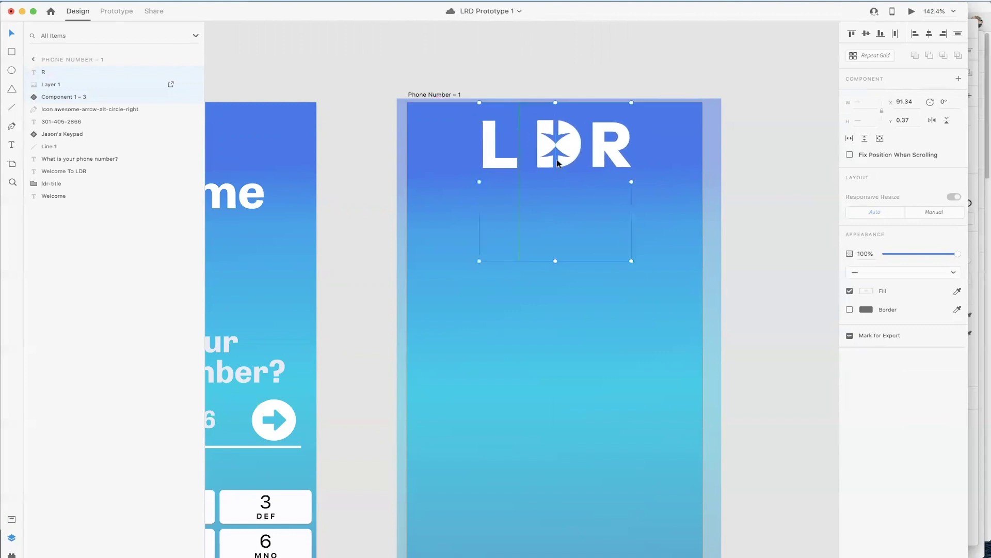
key("Left")
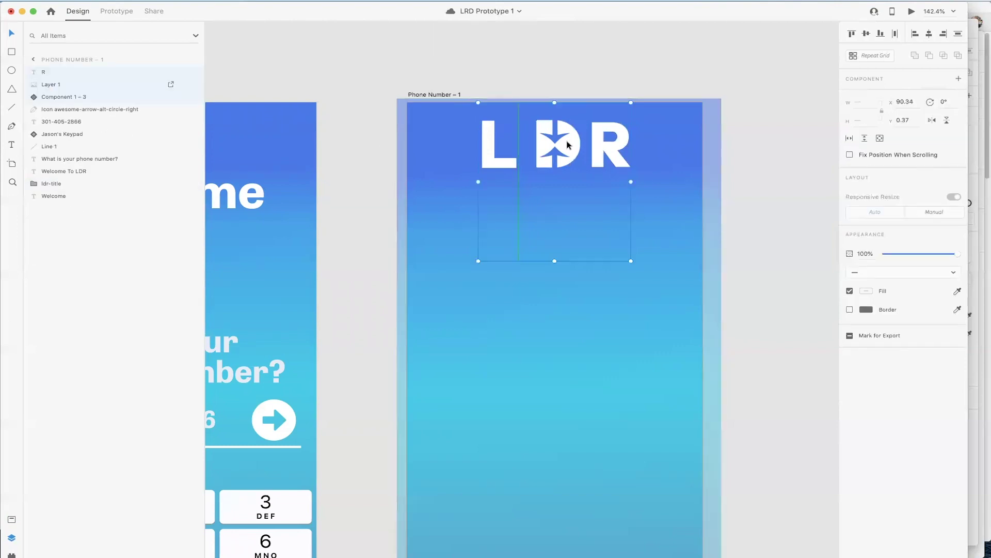
Step: Group the L, D and R letters on the Phone Number – 1 artboard into a single group
left_click(525, 59)
double_click(540, 138)
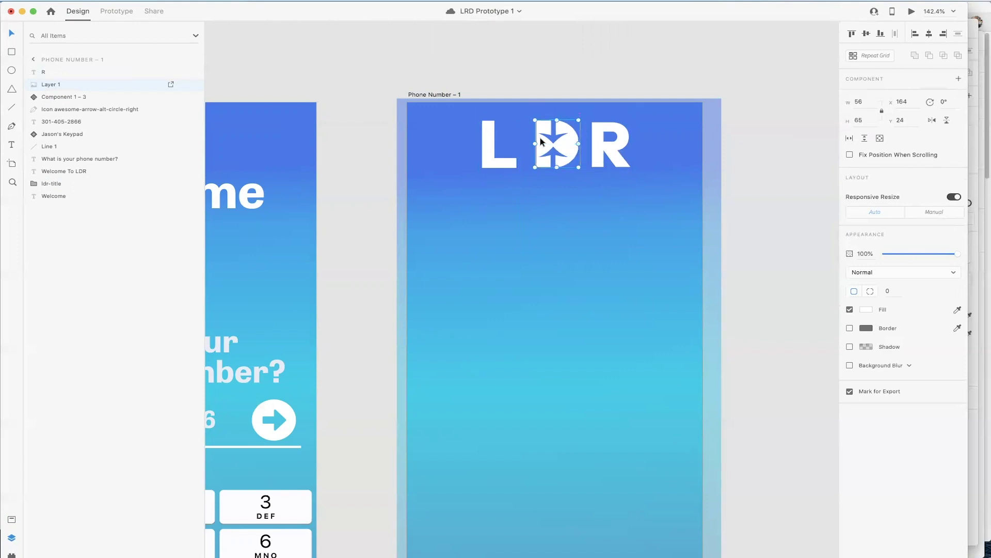
left_click(532, 65)
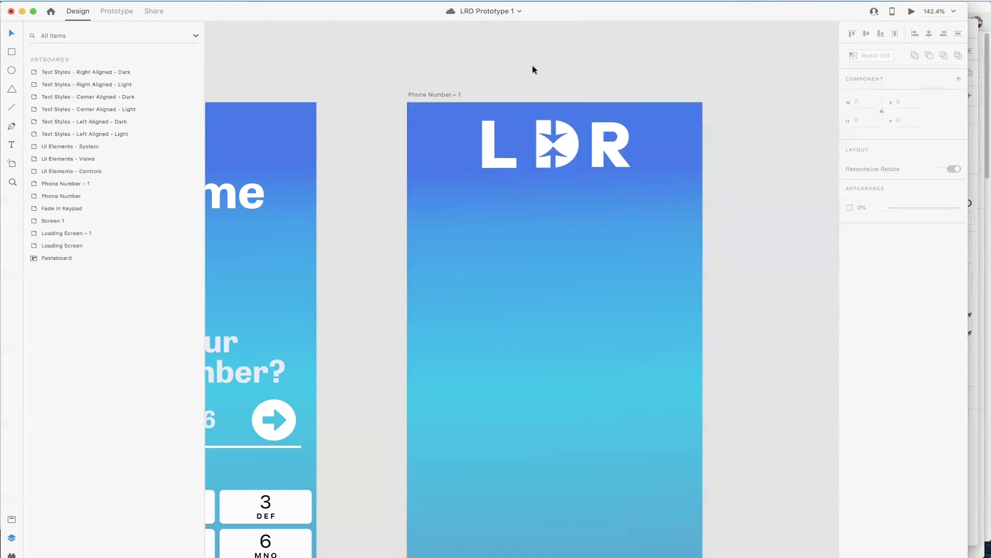
double_click(540, 140)
left_click(508, 163, "shift")
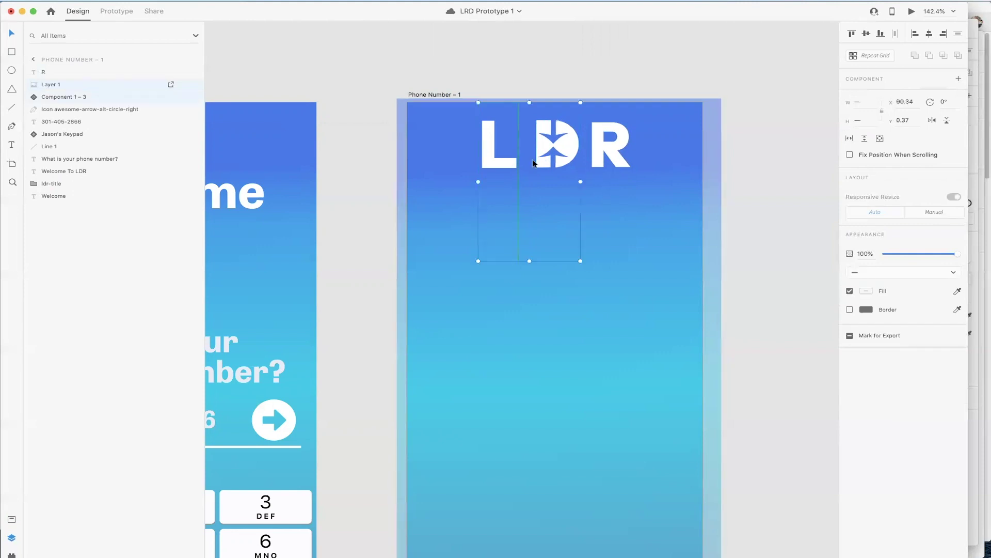
left_click(600, 152, "shift")
key("super+g")
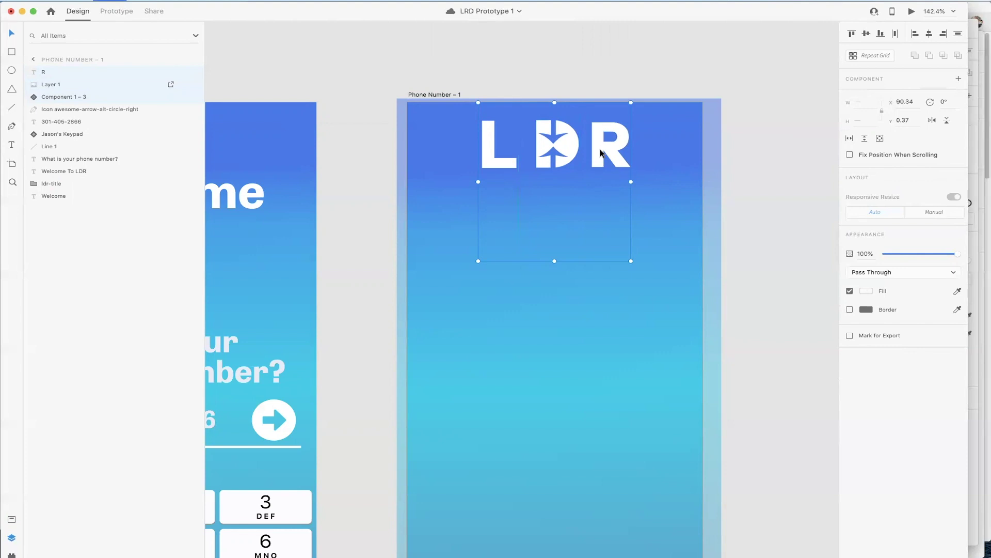
Step: Rename the new letter group as LDR Logo and deselect it
double_click(62, 72)
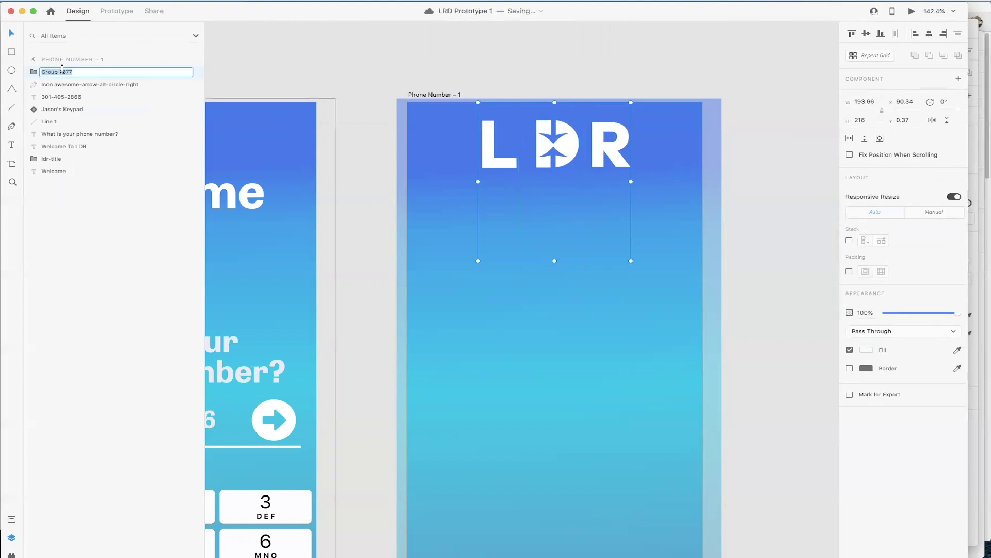
type("LDR Logo")
key("Return")
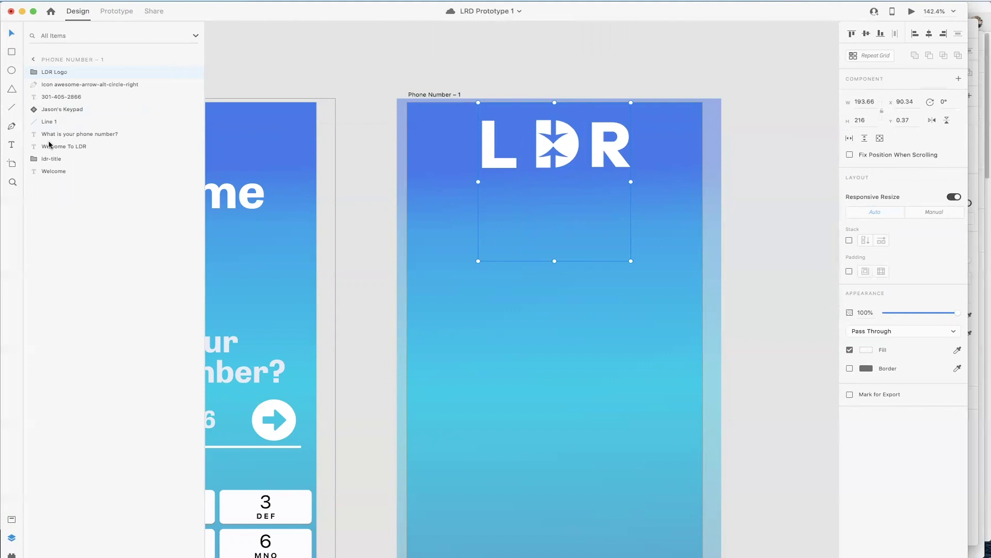
left_click(359, 186)
Step: Open the online page with more UI kits in the browser and move its window up so the page is readable
scroll(388, 244, "down", 5)
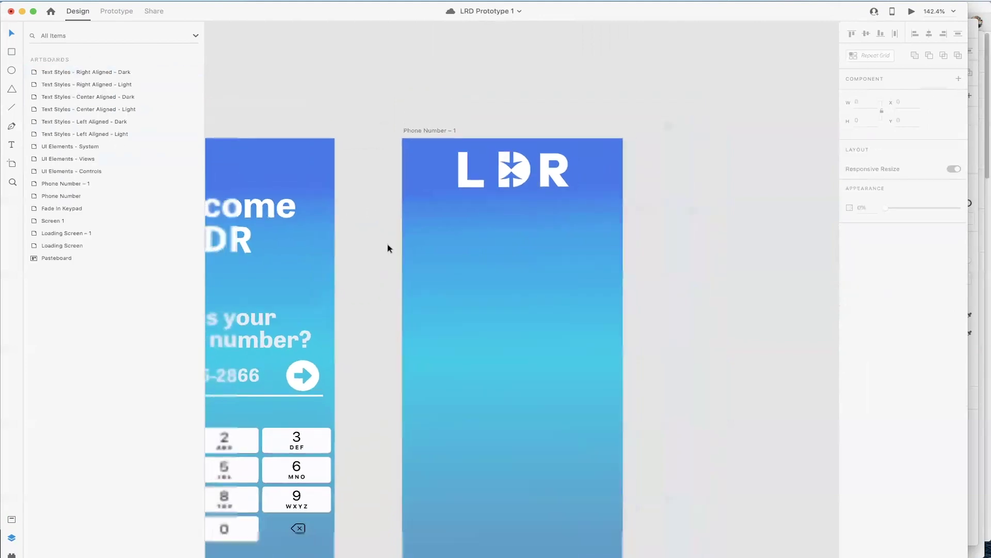
scroll(387, 244, "down", 3)
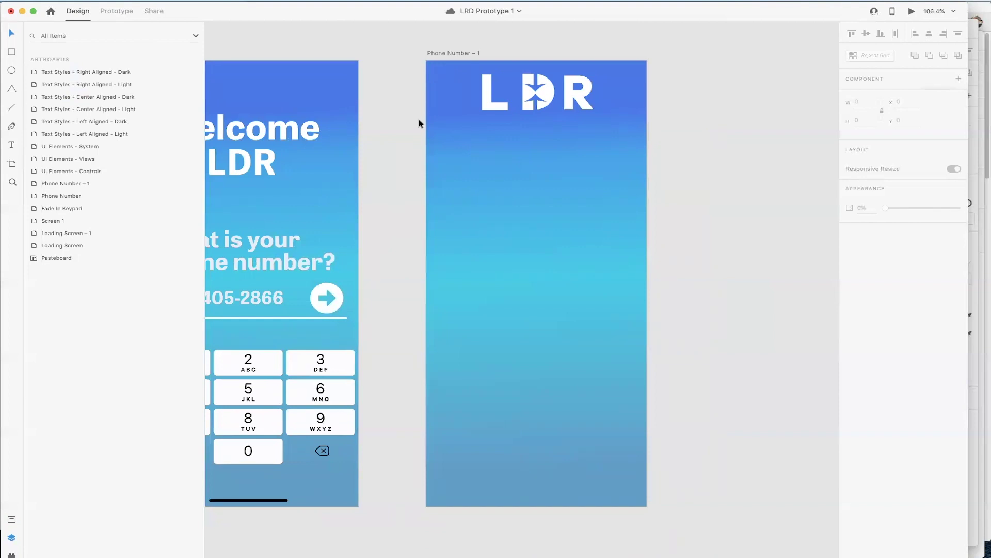
left_click(61, 0)
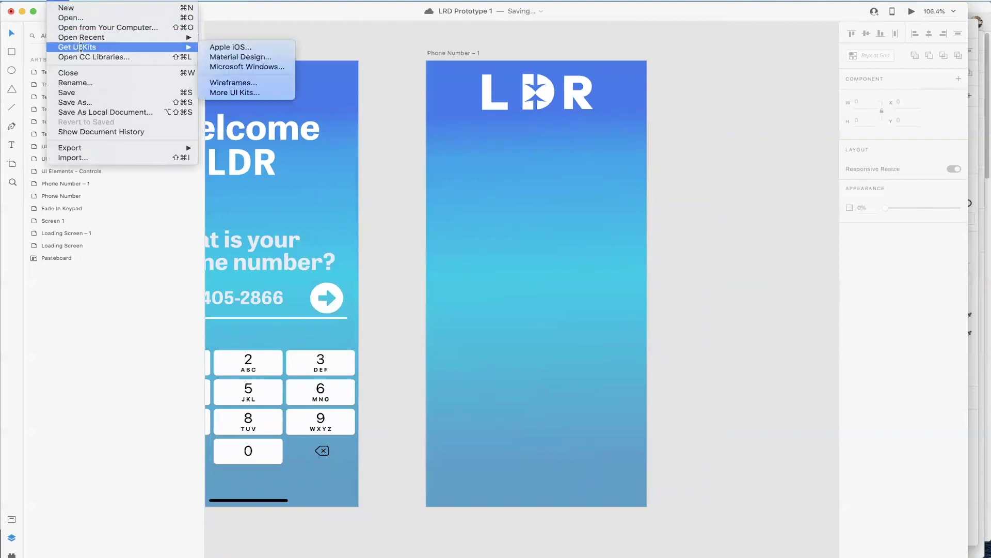
mouse_move(147, 48)
left_click(228, 93)
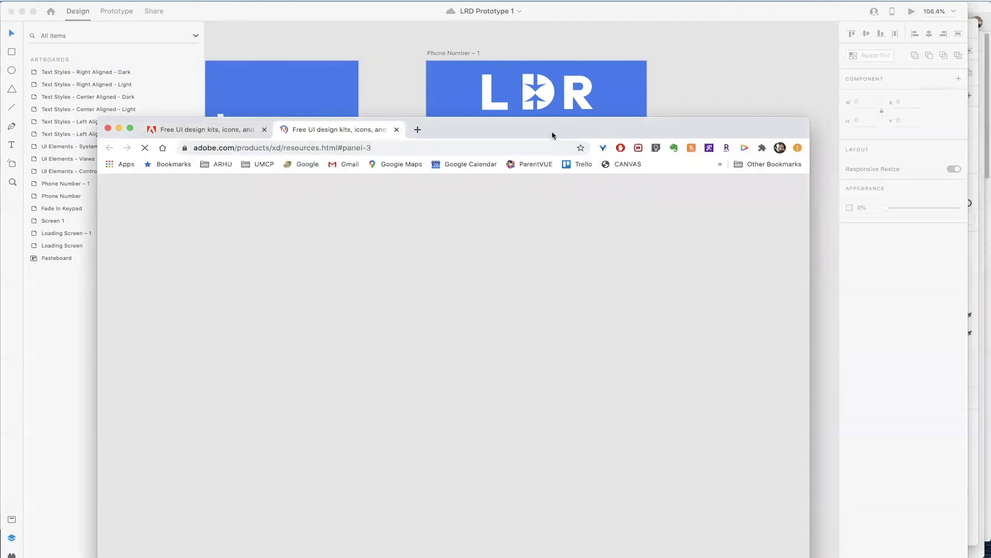
left_click_drag(551, 129, 543, 66)
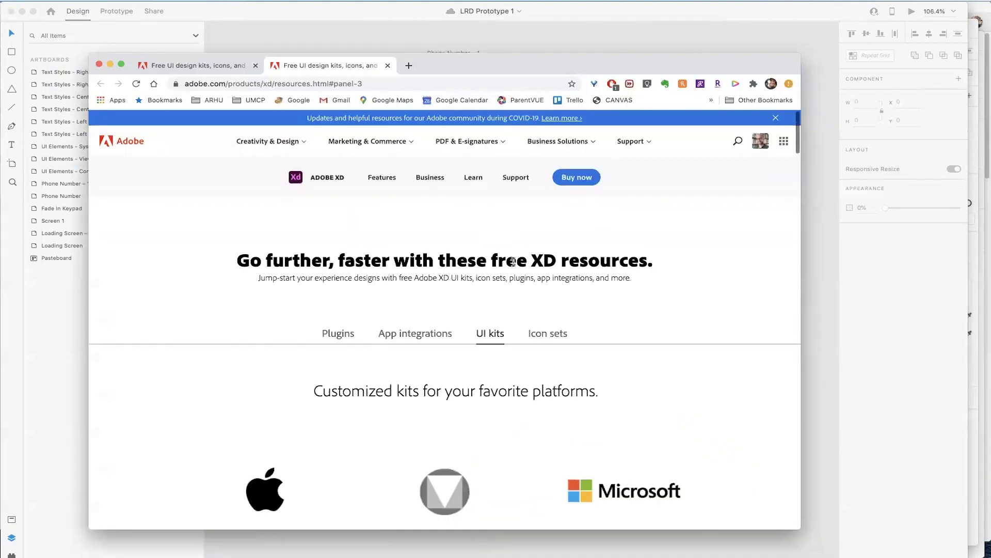
Step: Download the Social Meetup UI kit as xd-resources-social-meet-up-ui (1) into the Adobe XD folder and open it in Adobe XD
scroll(512, 263, "down", 15)
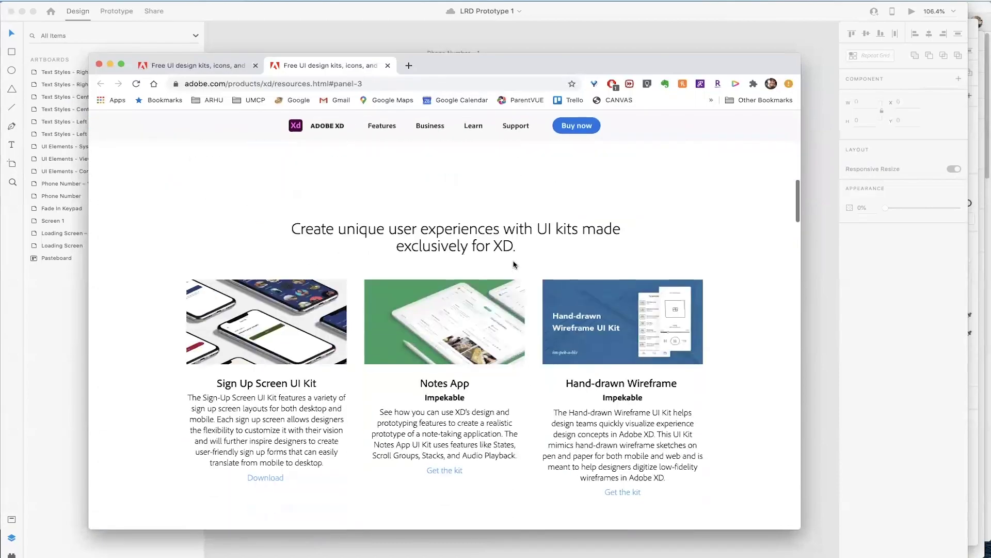
scroll(515, 264, "down", 6)
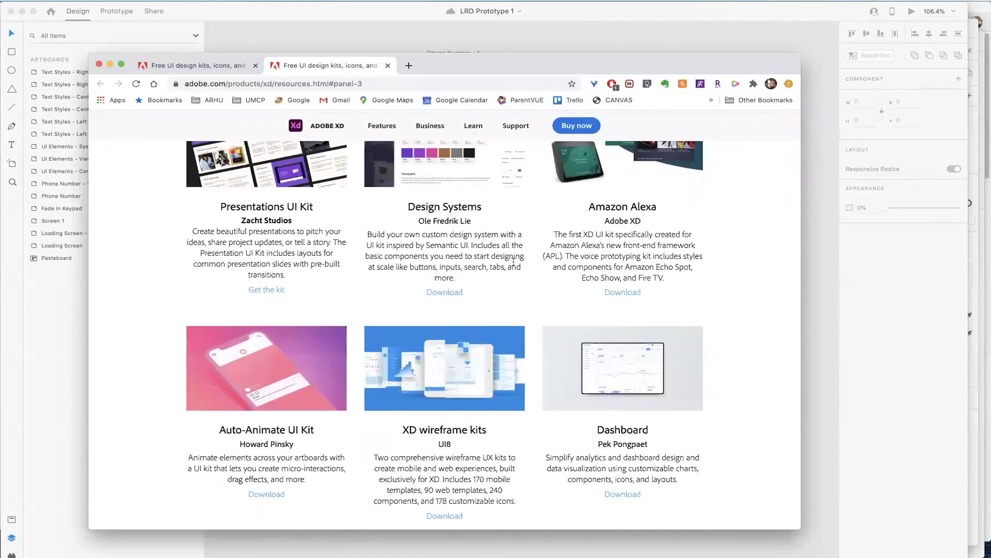
scroll(514, 263, "down", 5)
scroll(514, 262, "down", 10)
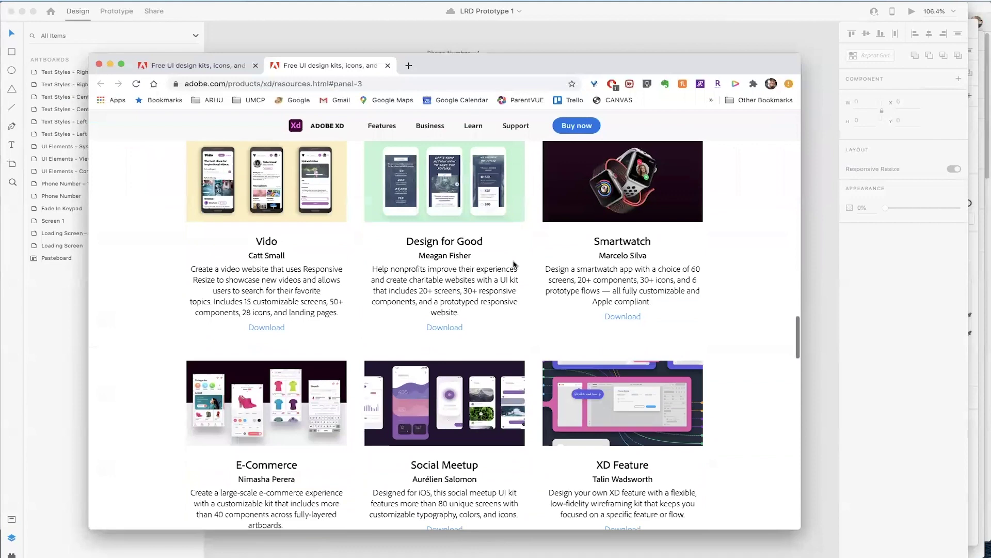
scroll(514, 264, "down", 1)
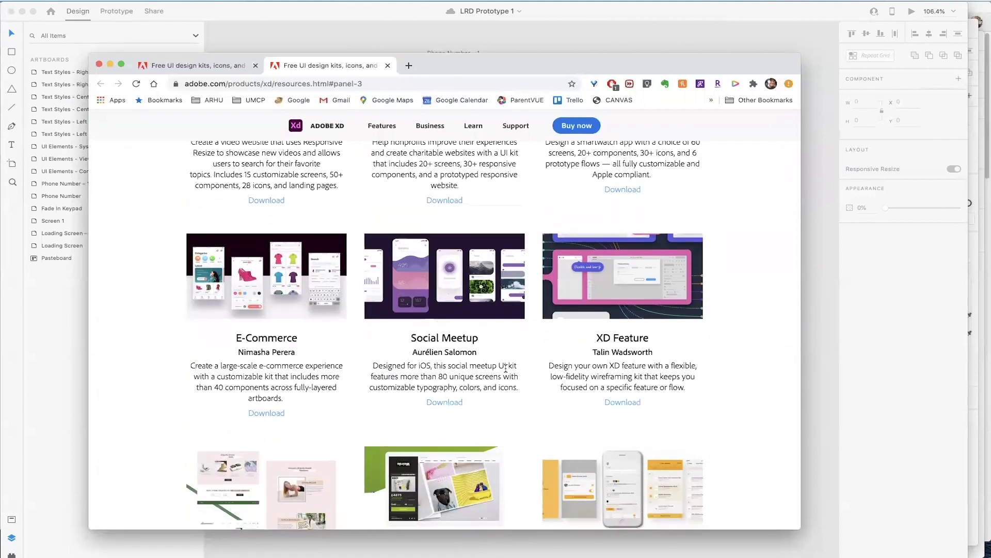
scroll(506, 367, "down", 2)
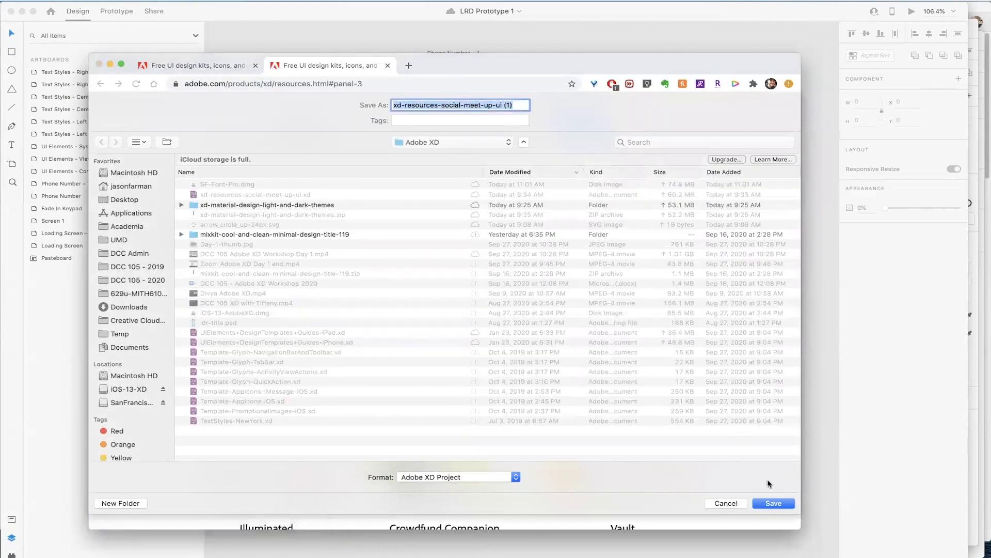
left_click(774, 503)
left_click(171, 508)
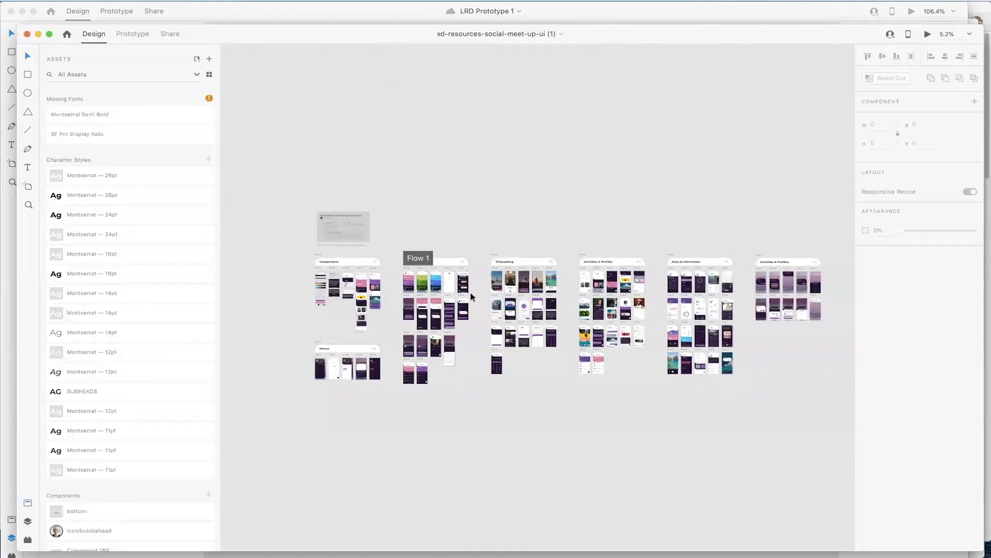
Step: Examine the kit's Main App screens, including Live Chat, Details and the Trending, Health and Music artboards
scroll(464, 331, "up", 10)
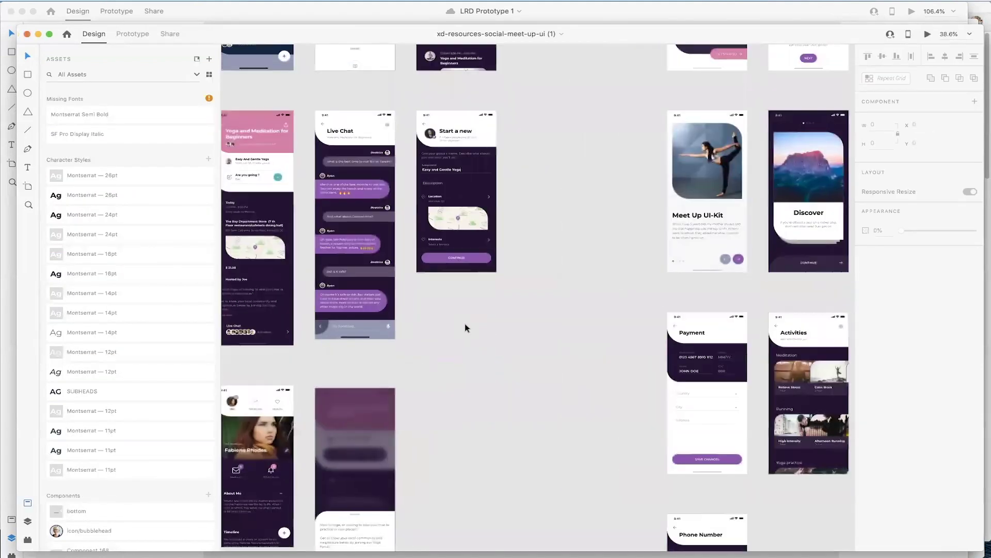
scroll(465, 327, "left", 3)
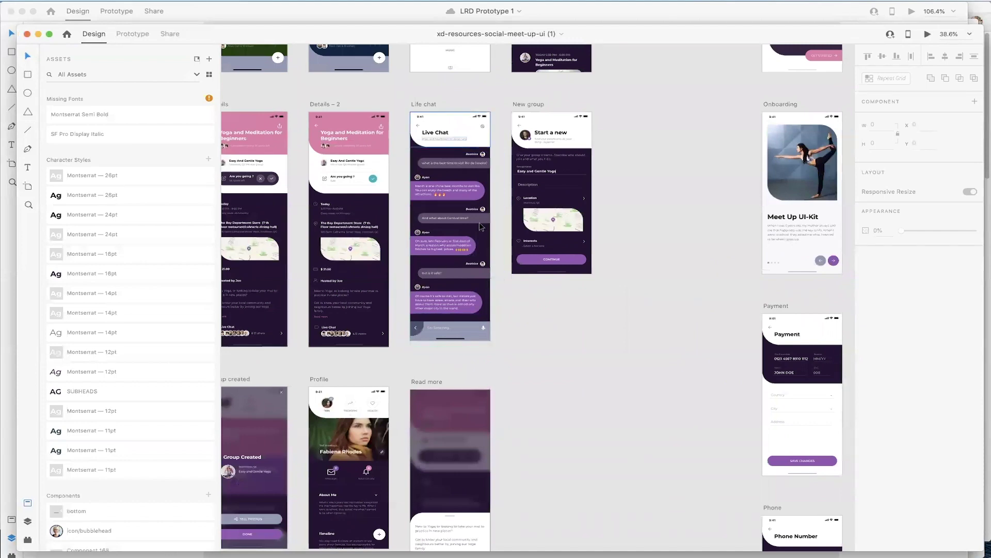
scroll(585, 357, "down", 3)
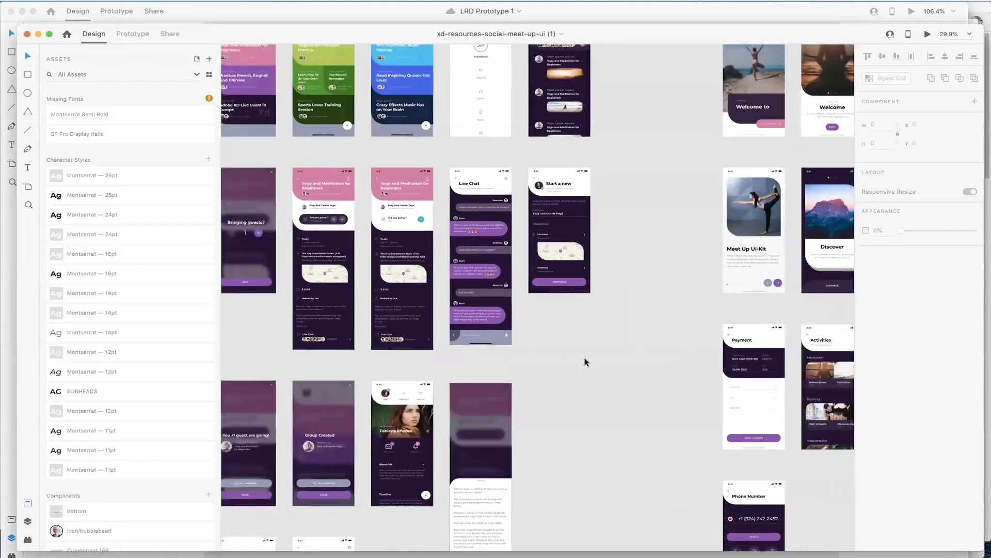
scroll(585, 357, "up", 3)
scroll(584, 357, "left", 2)
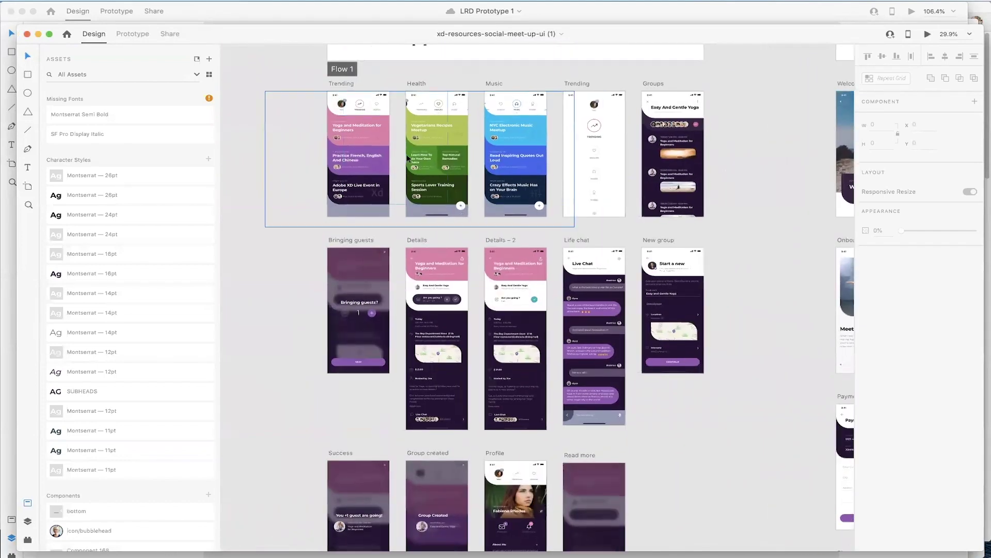
left_click_drag(574, 90, 319, 203)
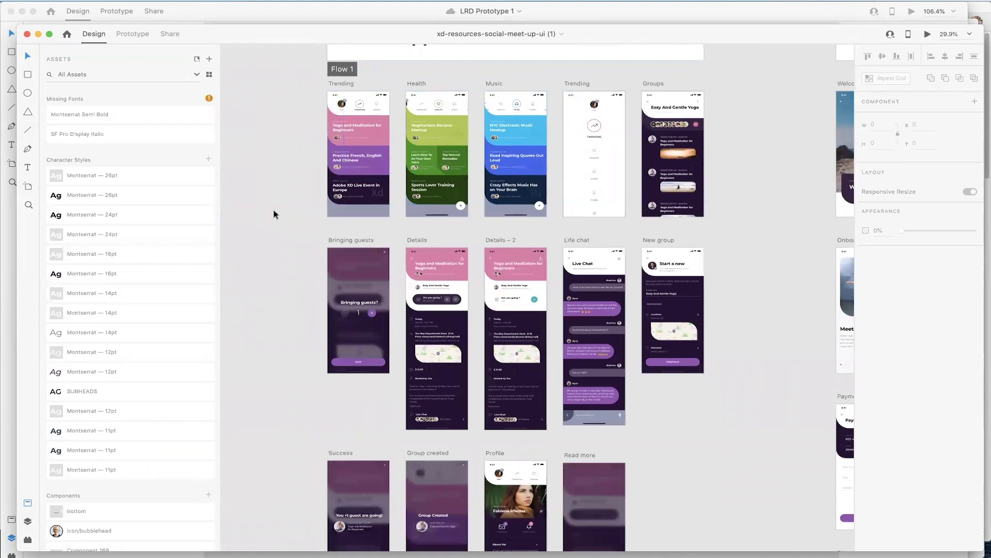
Step: Look through the kit's Onboarding and Activities & Profiles sections for usable screen designs
scroll(274, 214, "down", 3)
scroll(274, 214, "right", 3)
scroll(274, 214, "up", 2)
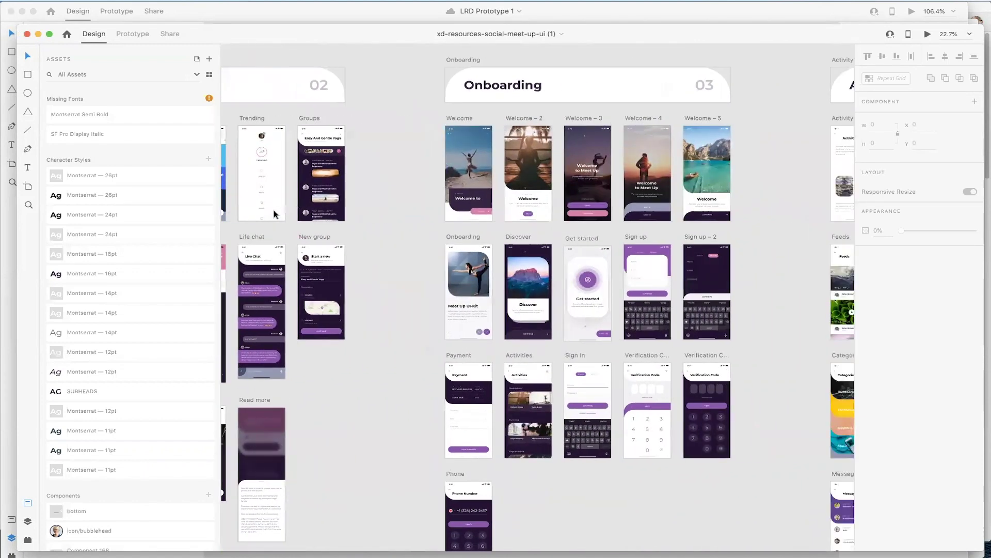
scroll(275, 214, "right", 2)
scroll(274, 211, "down", 2)
scroll(274, 210, "right", 5)
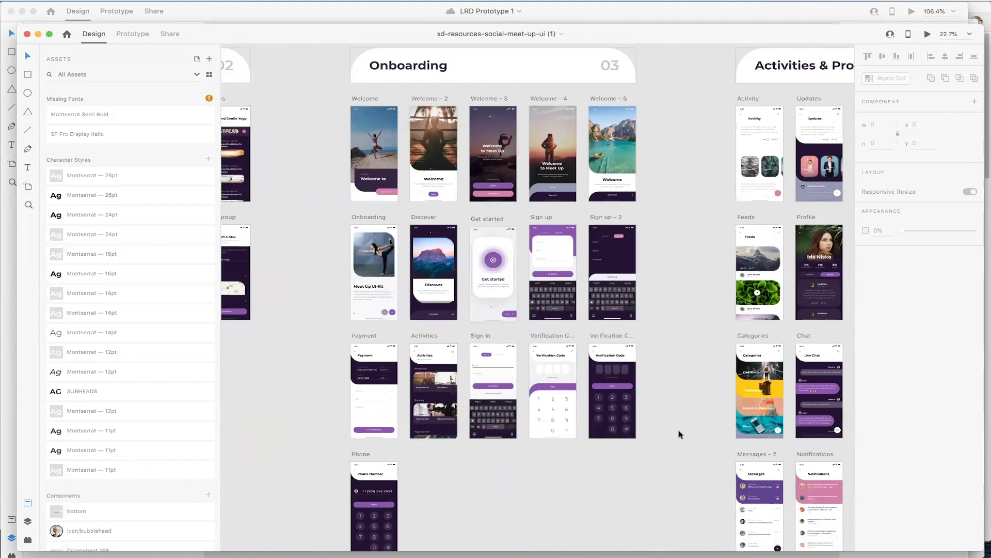
scroll(680, 434, "down", 1)
scroll(679, 434, "right", 2)
scroll(680, 434, "right", 10)
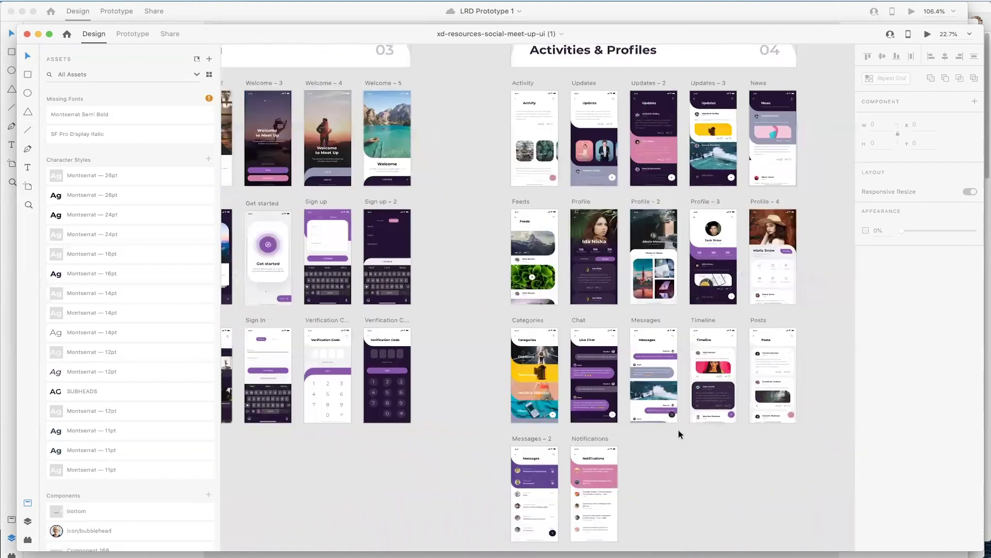
scroll(679, 434, "up", 1)
scroll(679, 434, "left", 4)
scroll(679, 434, "down", 5)
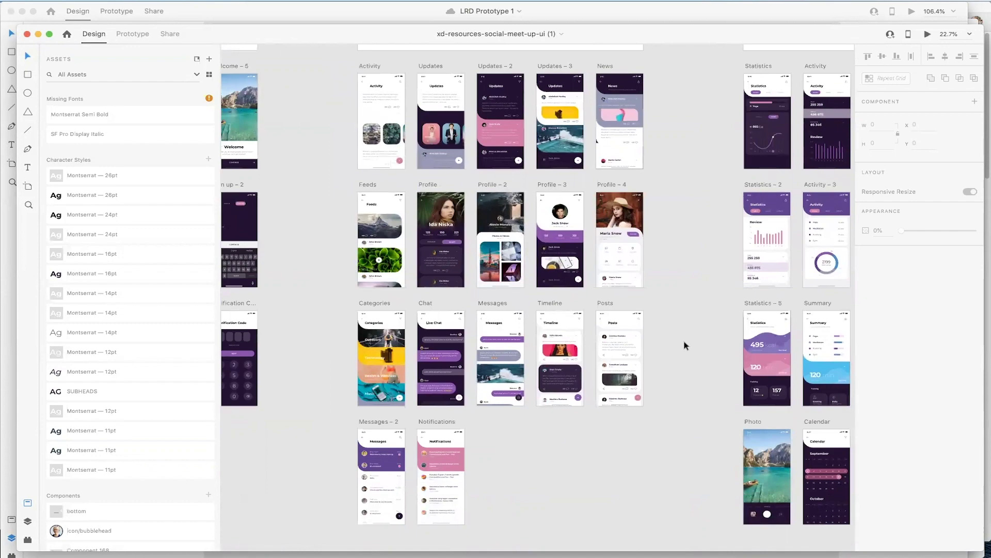
Step: Review the Stats & Information screens and compare them with the Main App, Onboarding and Activities & Profiles sections
scroll(685, 345, "right", 10)
scroll(684, 345, "down", 1)
scroll(684, 345, "down", 2)
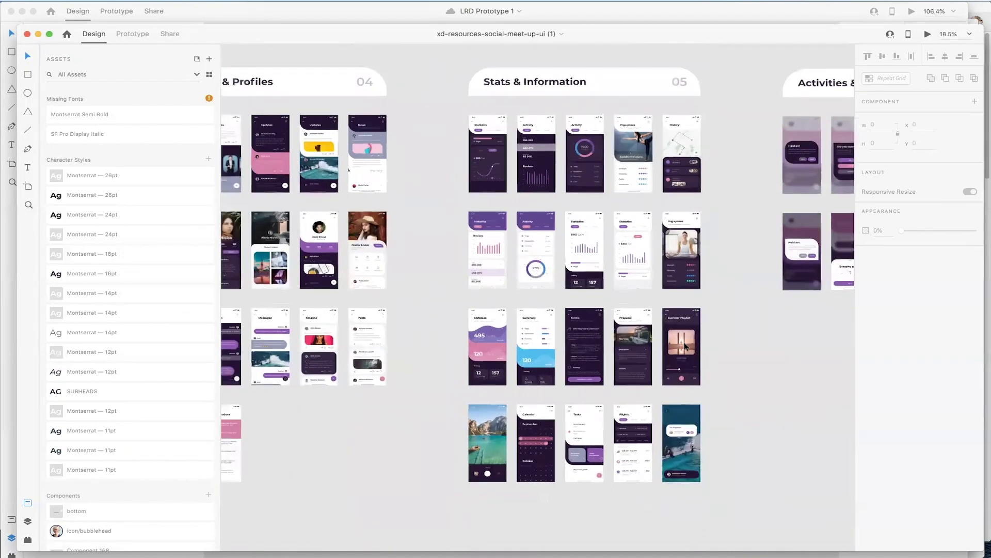
scroll(685, 345, "right", 10)
scroll(685, 345, "right", 5)
scroll(685, 345, "left", 15)
scroll(684, 345, "down", 2)
scroll(685, 346, "left", 4)
scroll(685, 345, "down", 1)
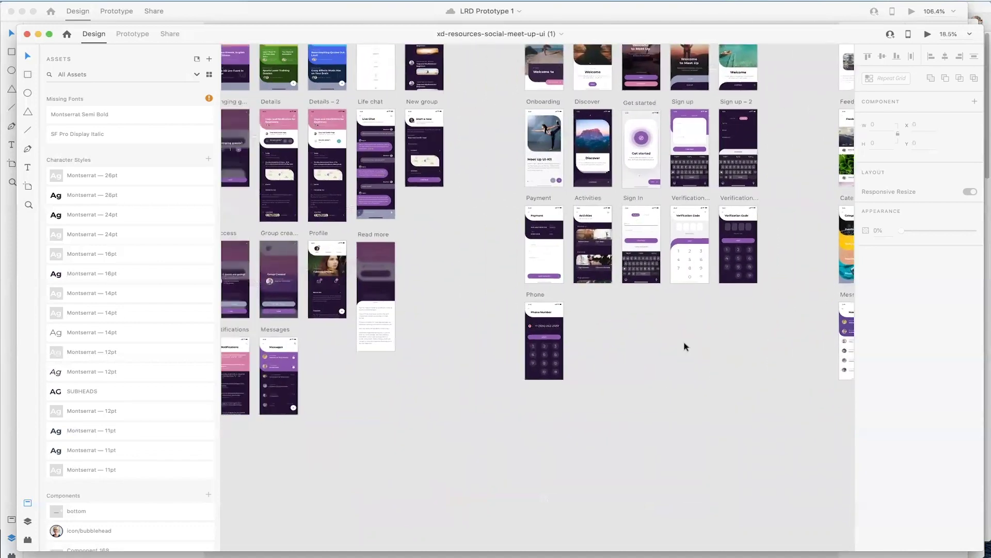
scroll(685, 346, "up", 2)
scroll(685, 346, "right", 1)
scroll(686, 346, "up", 2)
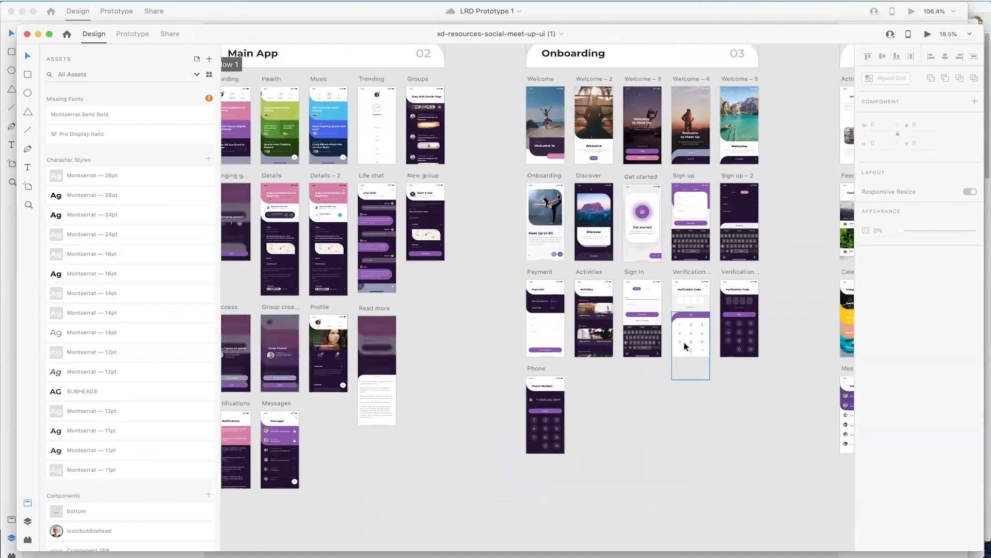
scroll(686, 346, "right", 4)
scroll(686, 346, "down", 1)
scroll(686, 346, "right", 10)
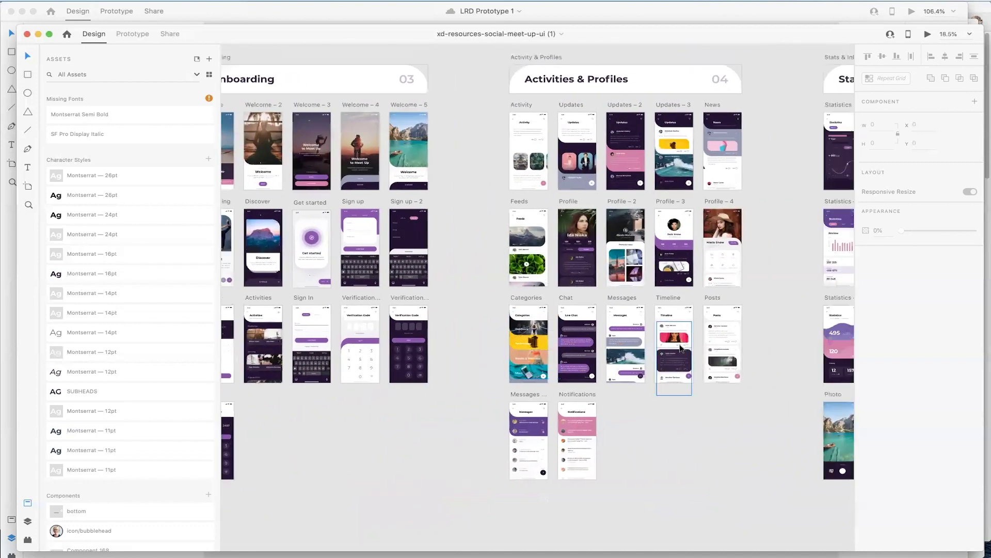
Step: Survey the kit's sections as a whole and examine the Components artboards, especially Cards and Cards 02
scroll(455, 356, "down", 3)
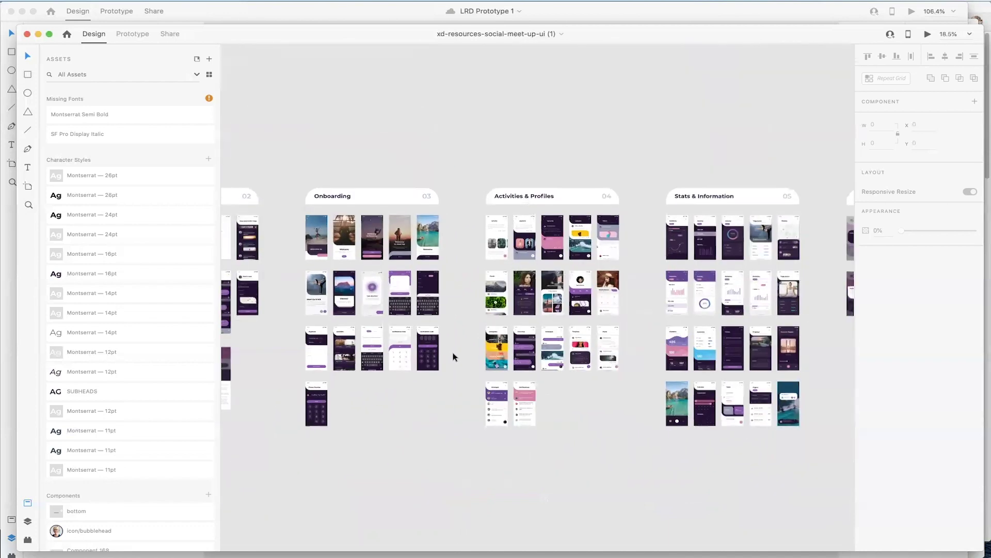
scroll(455, 356, "left", 13)
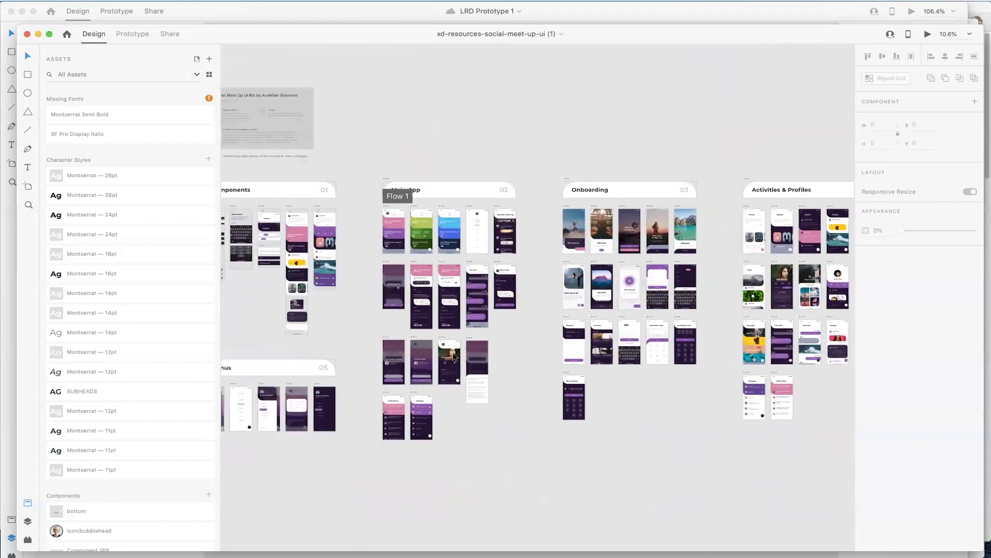
scroll(454, 356, "left", 1)
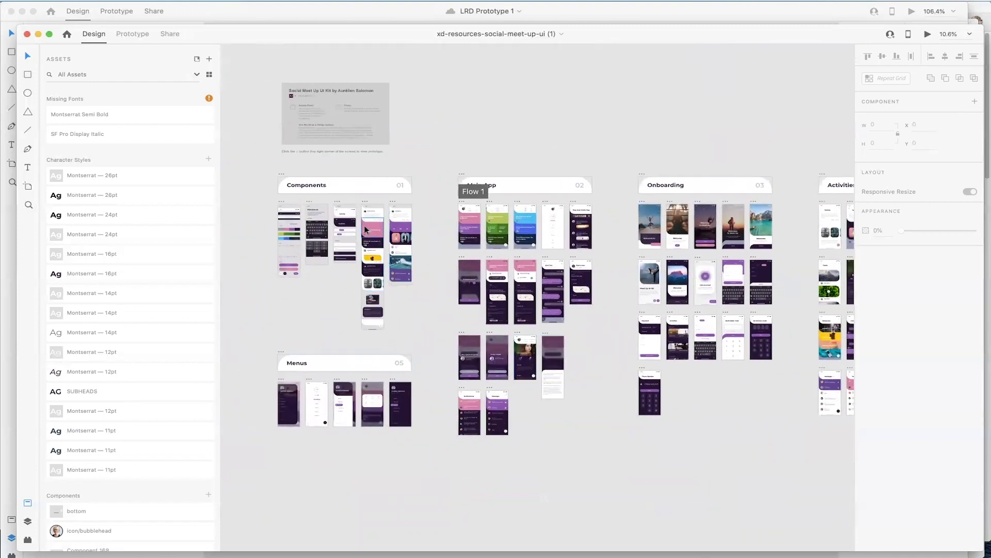
scroll(365, 228, "up", 5)
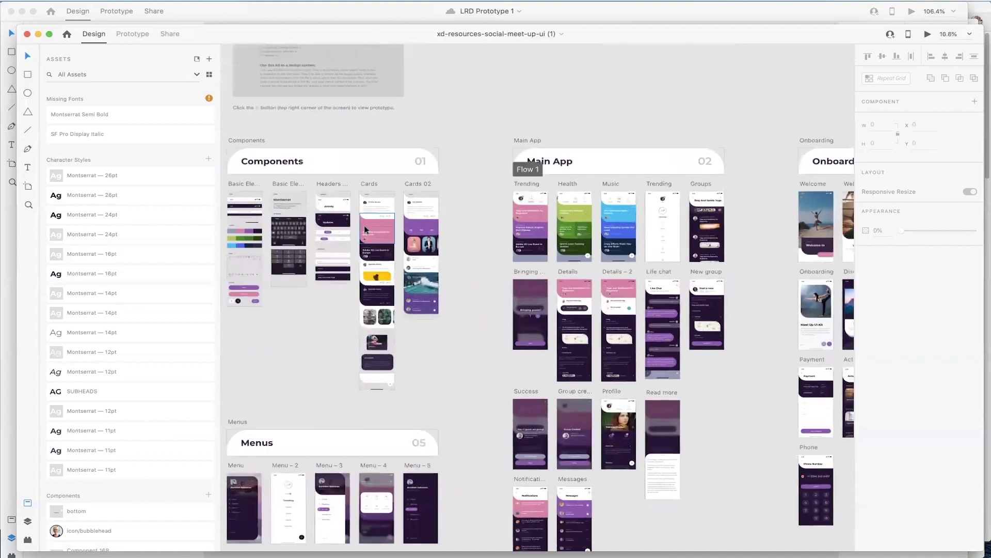
scroll(364, 229, "up", 3)
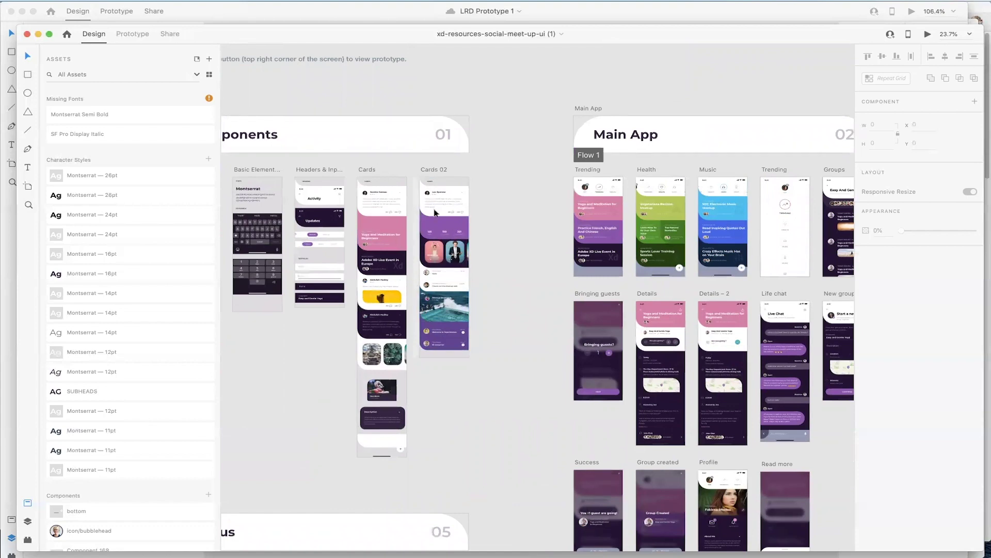
Step: Copy the kit's Cards and Cards 02 artboards into LRD Prototype 1, pasting them in the empty area below the UI Elements artboards
left_click(434, 170)
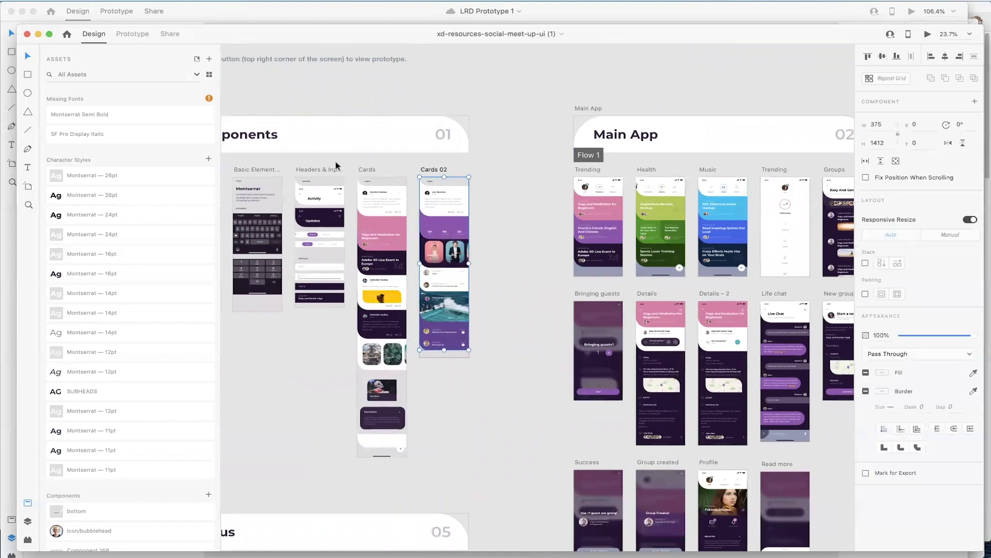
left_click(499, 163)
left_click(440, 170)
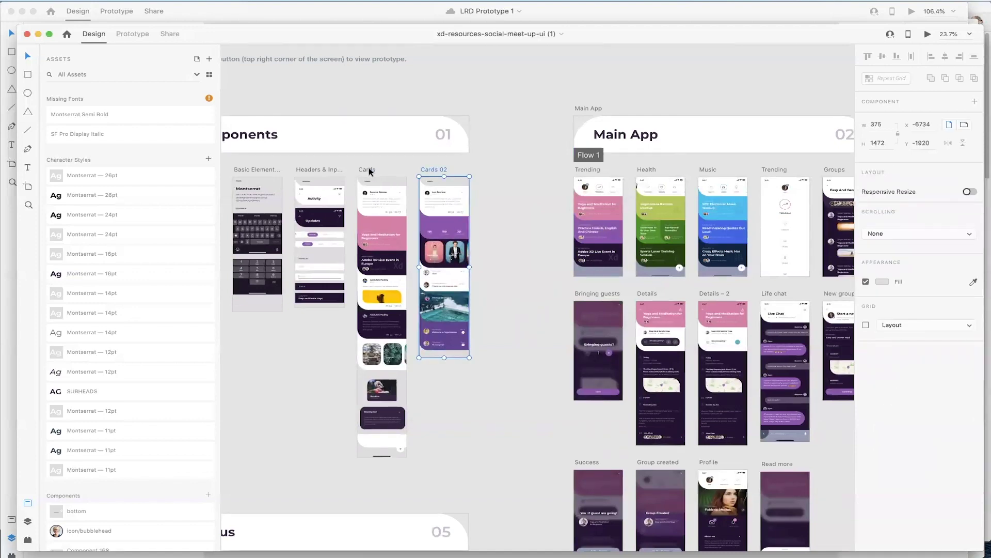
left_click(370, 172, "shift")
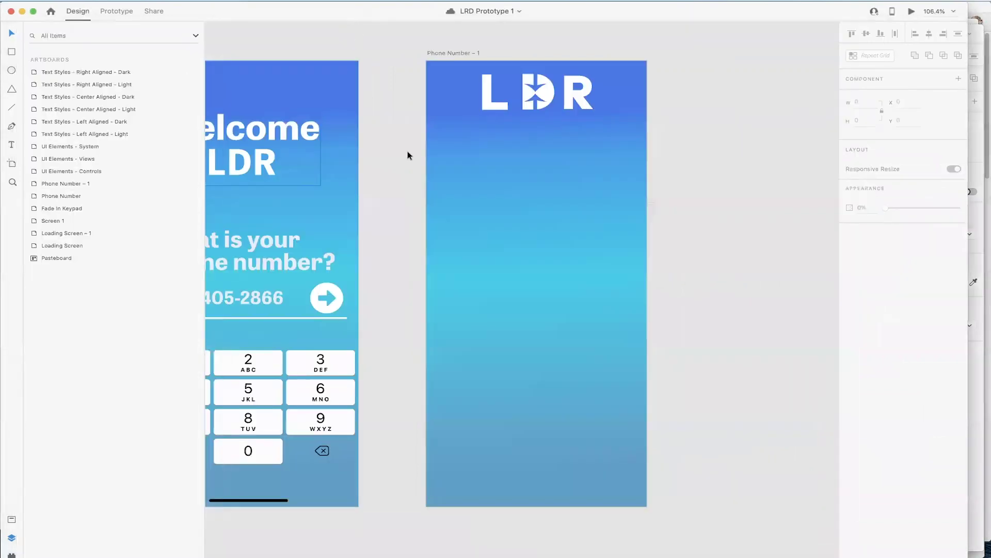
scroll(395, 180, "down", 5)
scroll(395, 180, "up", 10)
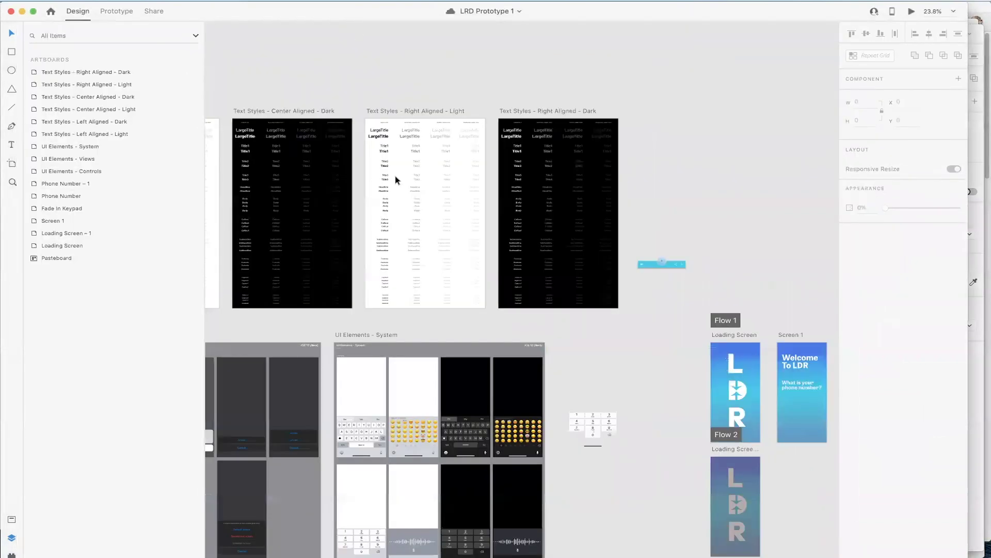
scroll(395, 180, "left", 3)
scroll(395, 179, "down", 2)
scroll(395, 180, "up", 2)
scroll(392, 184, "down", 3)
key("super+v")
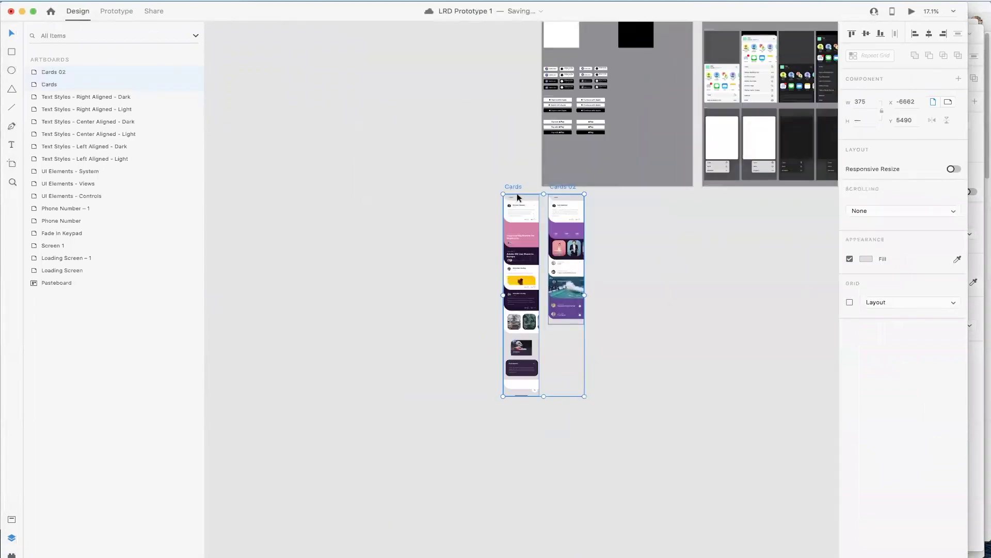
Step: Copy the cards group from the Cards 02 artboard and paste it into the Phone Number – 1 artboard
left_click(567, 216)
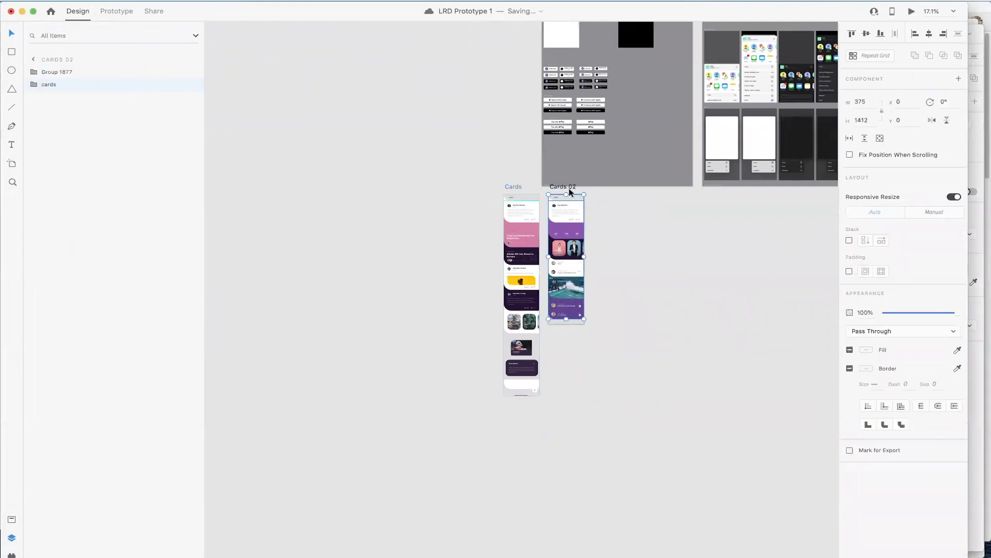
left_click(562, 186)
left_click(576, 223)
scroll(687, 243, "right", 10)
scroll(581, 285, "down", 5)
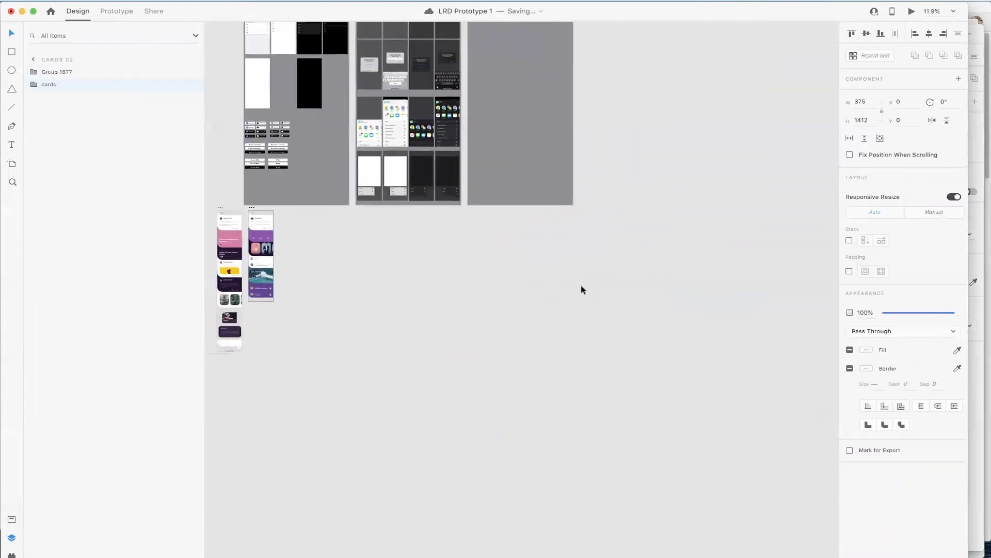
scroll(581, 285, "down", 5)
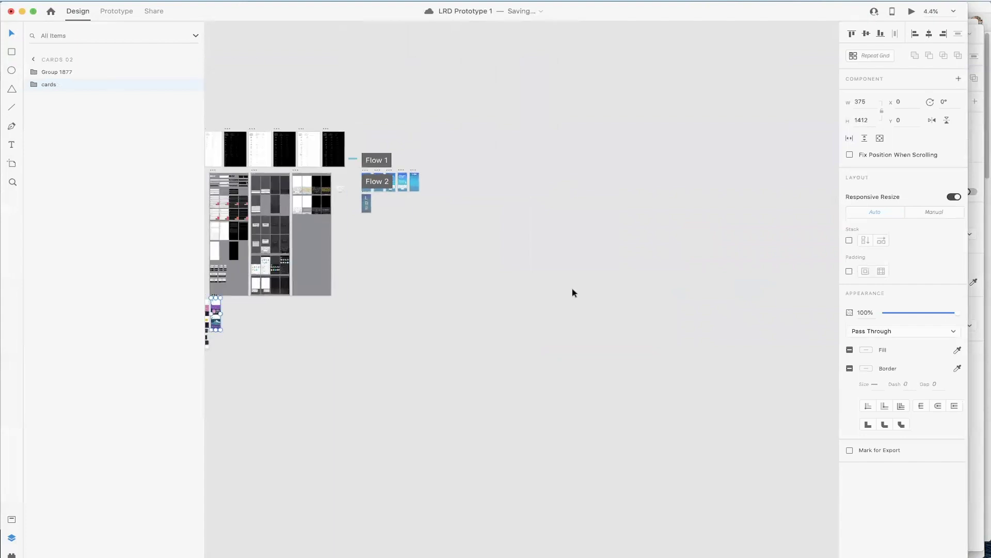
scroll(411, 184, "up", 5)
scroll(418, 177, "up", 3)
left_click(418, 177)
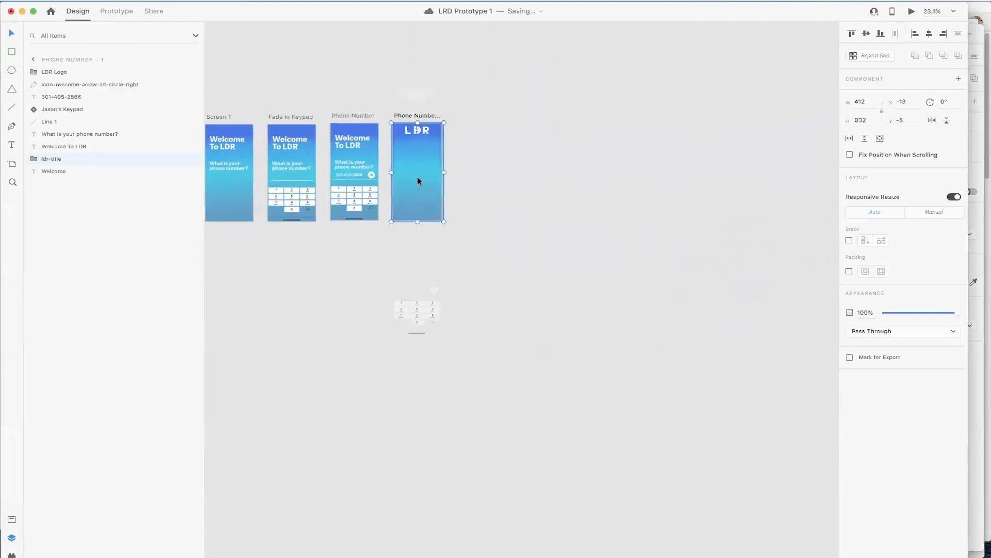
scroll(417, 176, "up", 5)
scroll(420, 173, "left", 3)
scroll(420, 174, "up", 2)
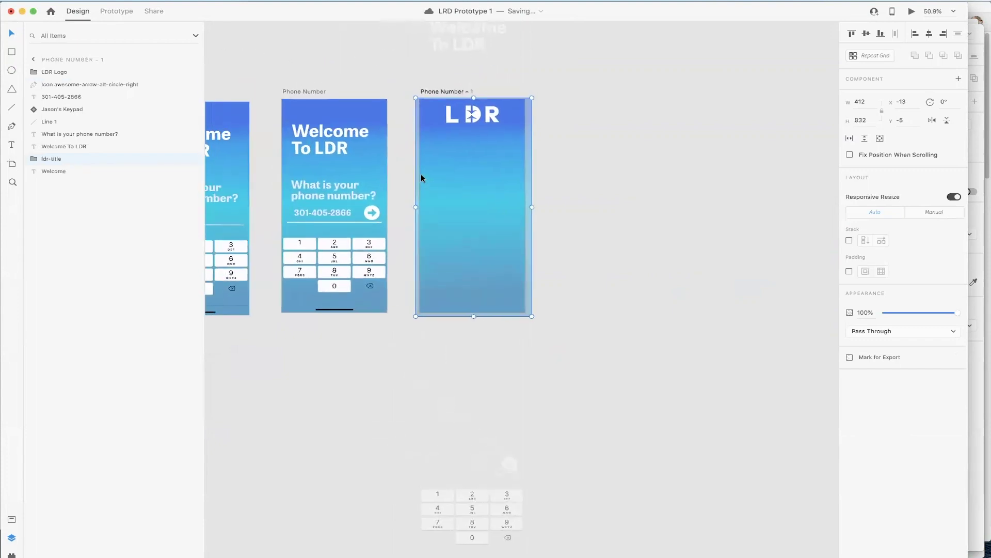
key("super+v")
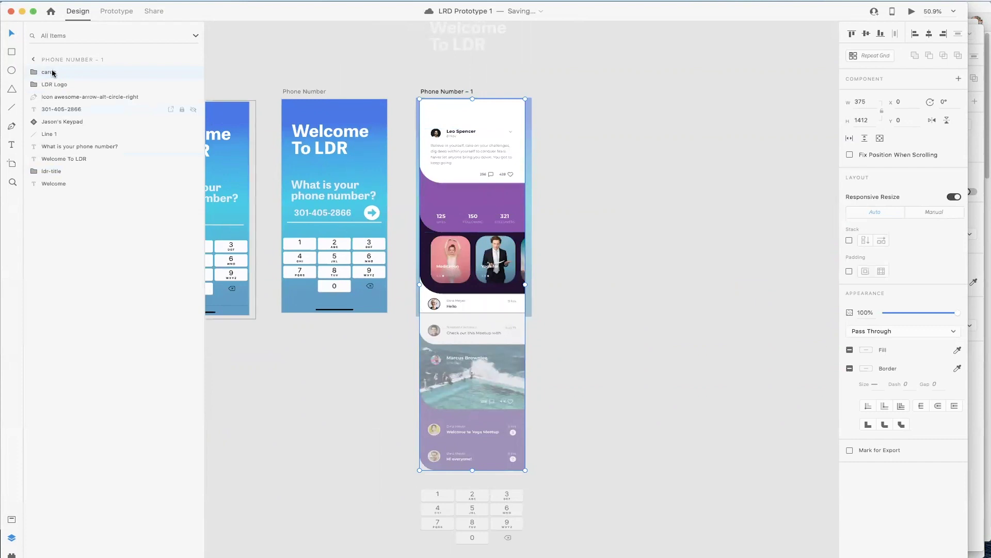
Step: Place the cards group beneath LDR Logo in the layer order and enlarge it to about 388 × 1458 to span the artboard
left_click_drag(54, 88, 54, 91)
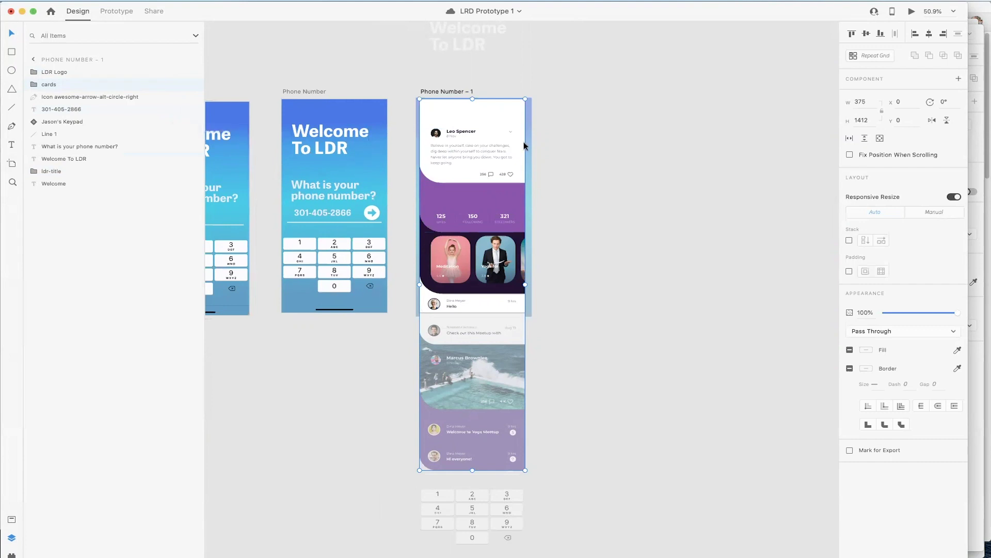
mouse_move(526, 98)
left_mouse_down()
mouse_move(562, 57)
mouse_move(521, 110)
left_mouse_up()
left_click(598, 171)
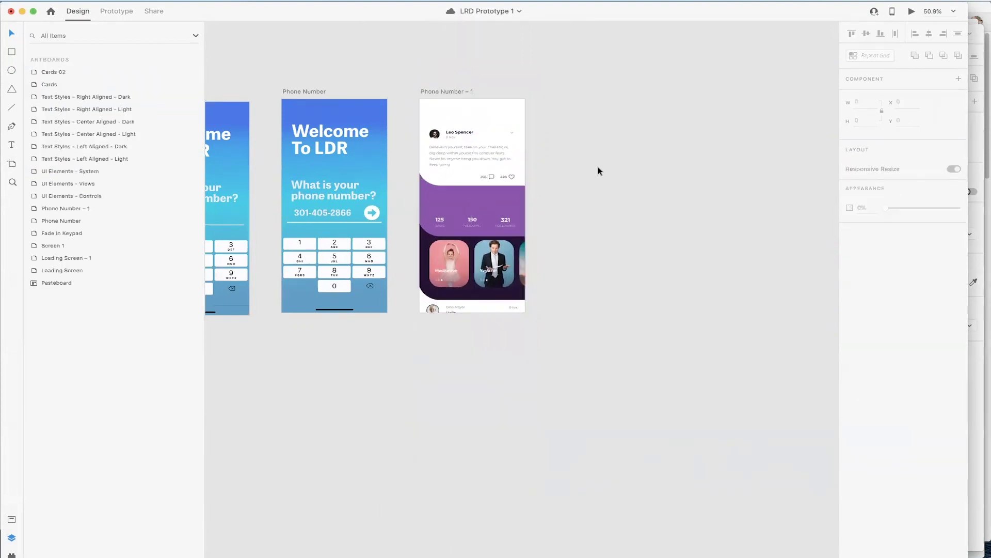
Step: Fill the white top post card's bg shape with the blue #4A79E7 sampled from the upper part of the Phone Number screen
left_click(499, 159)
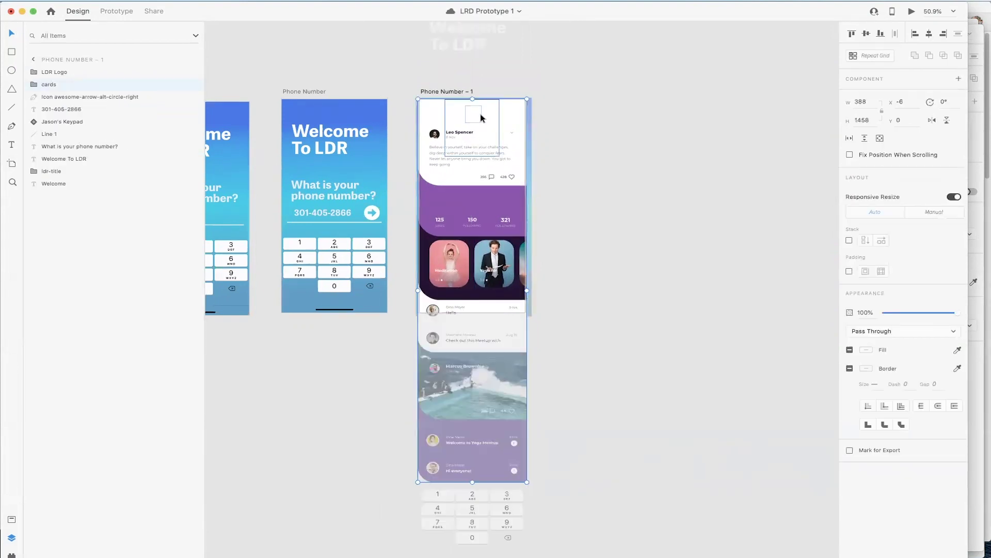
scroll(514, 140, "up", 5)
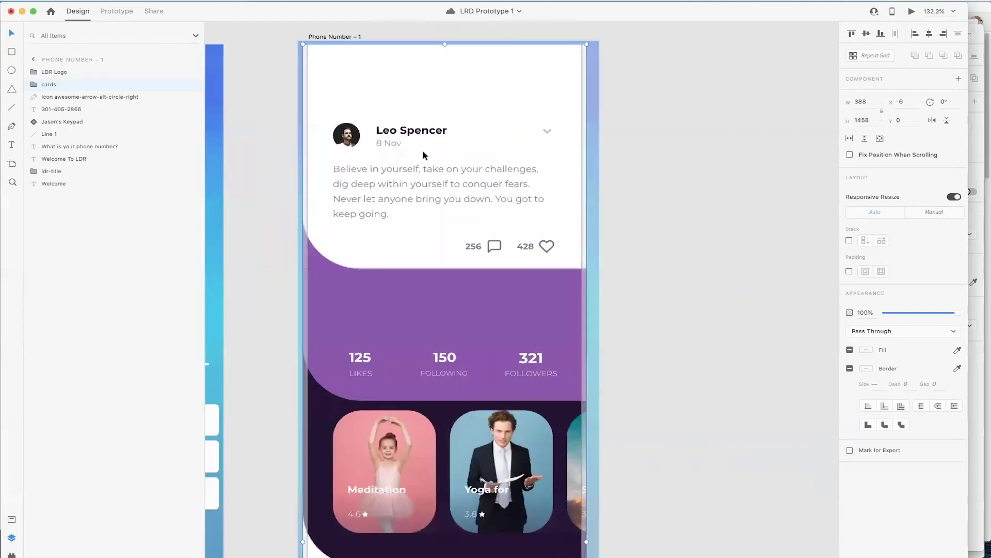
scroll(423, 151, "left", 2)
scroll(423, 151, "up", 1)
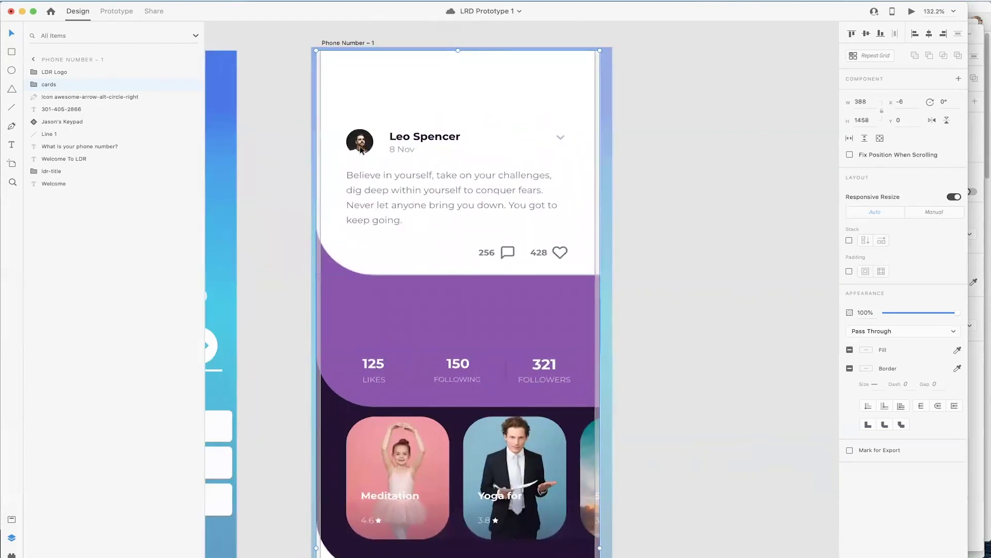
double_click(367, 257)
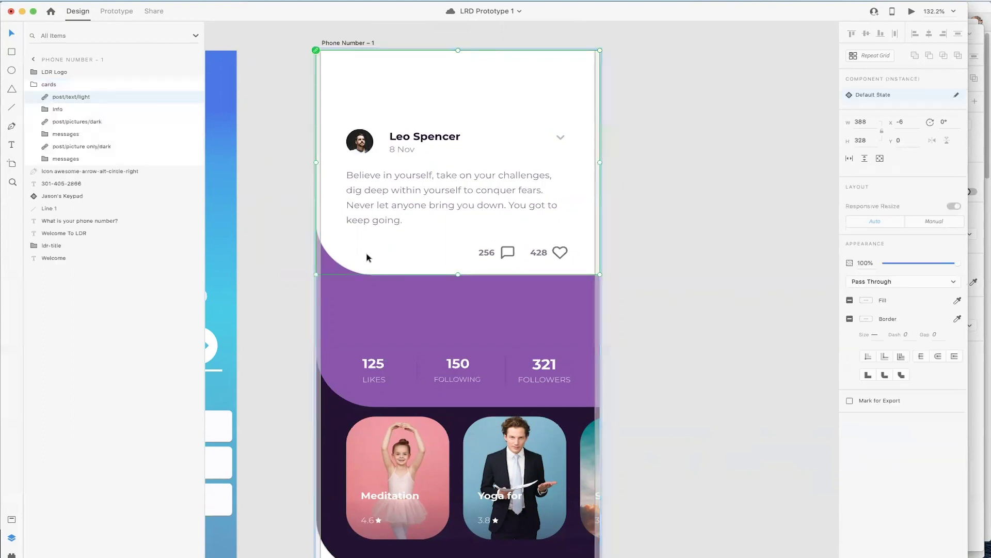
double_click(368, 257)
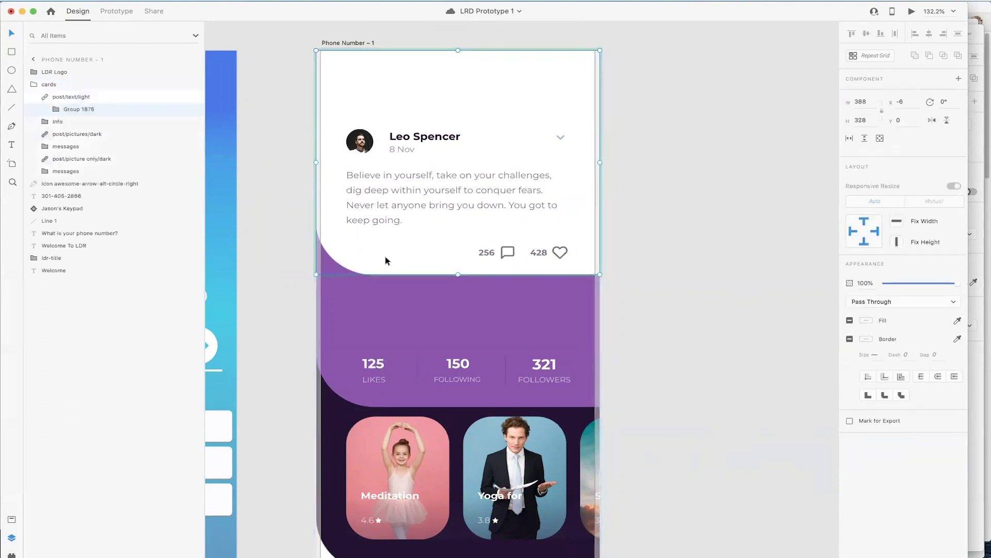
double_click(386, 260)
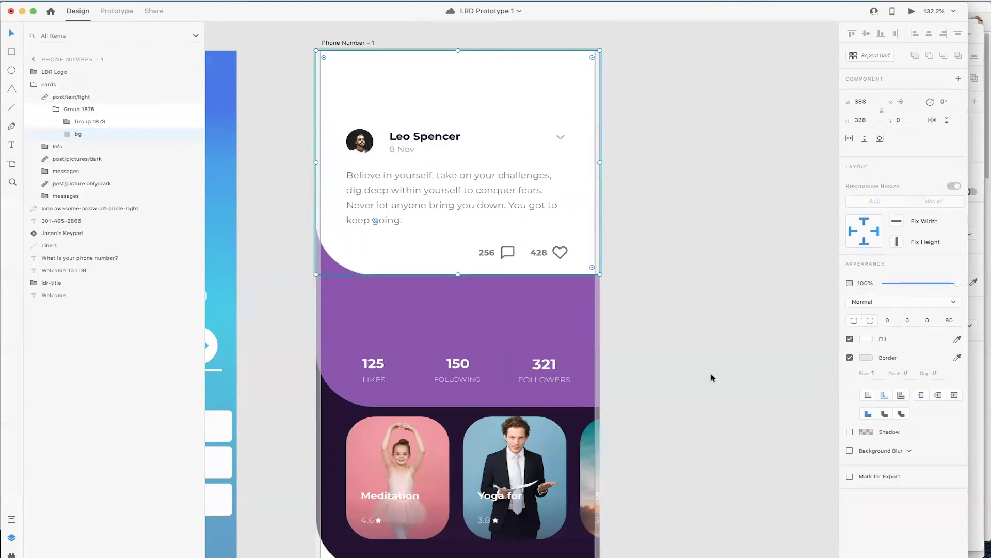
scroll(711, 373, "left", 6)
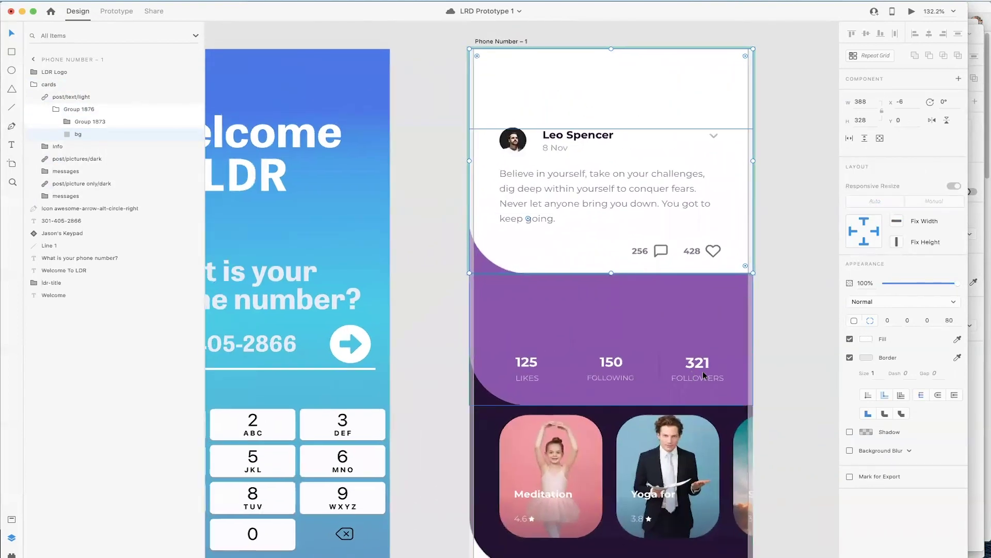
left_click(868, 341)
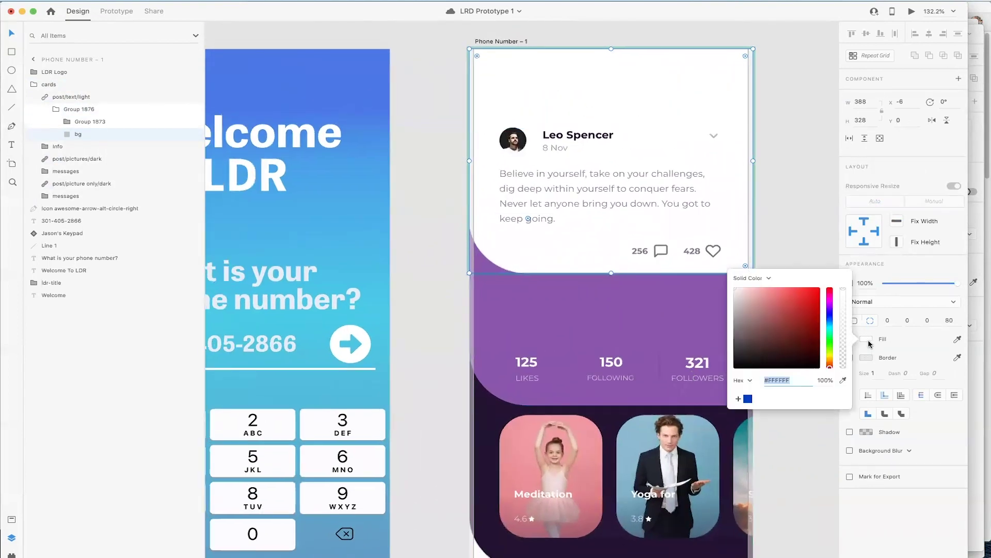
left_click(844, 381)
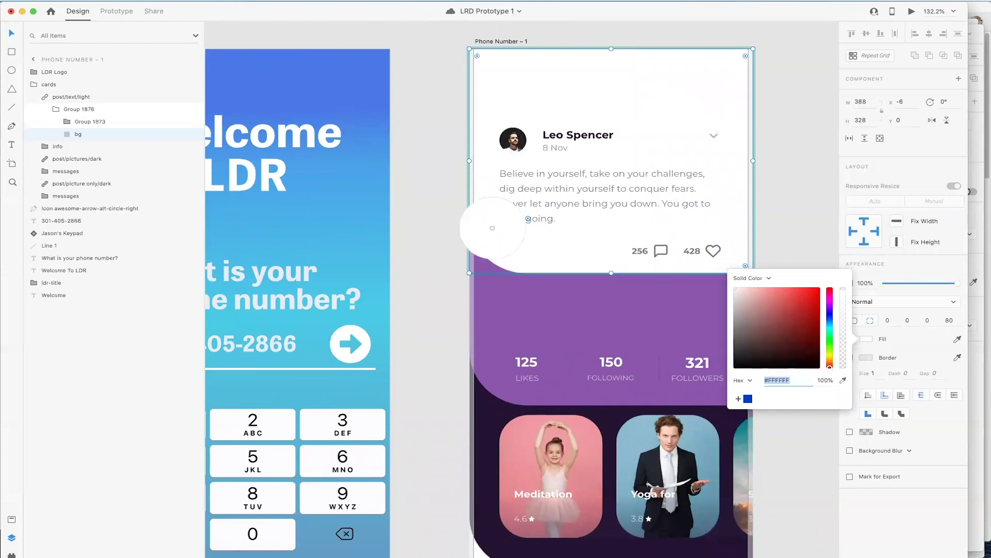
left_click(355, 68)
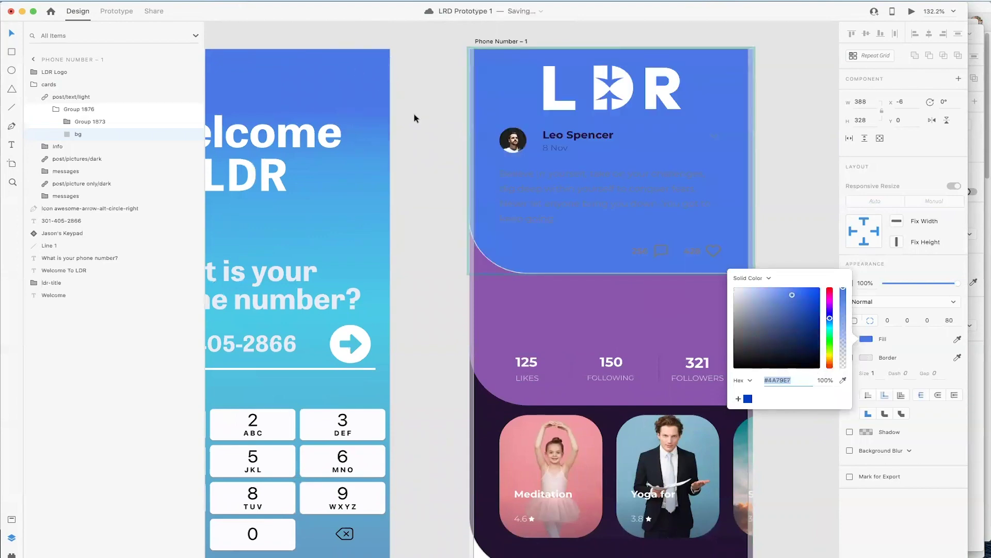
Step: Delete the nested group holding the avatar, name, post text and reaction icons from the blue top card
left_click(514, 142)
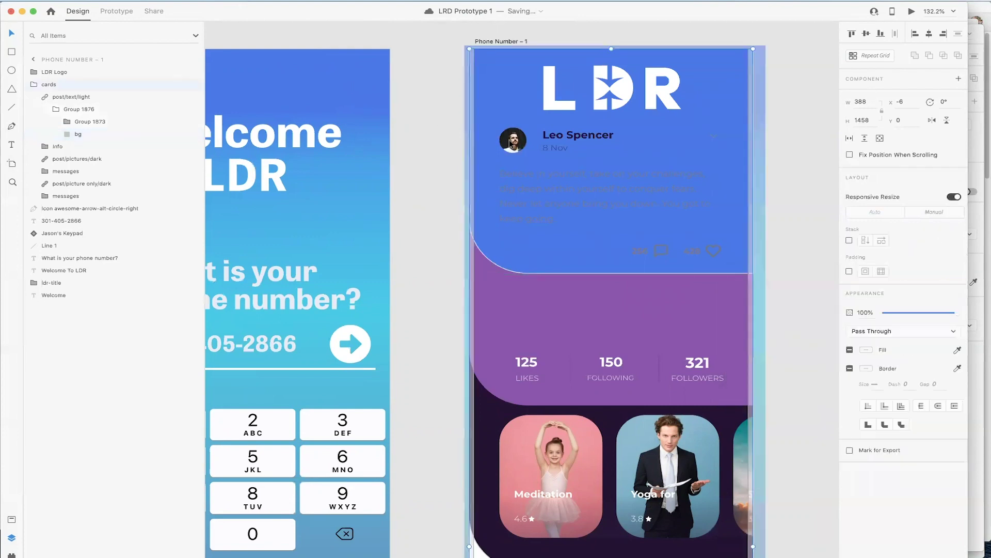
double_click(514, 143)
double_click(514, 144)
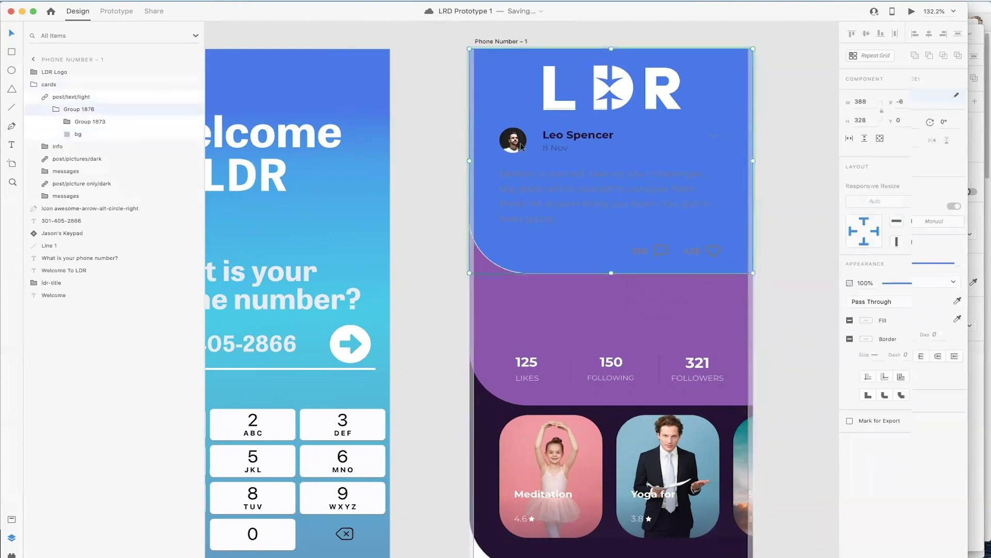
double_click(515, 146)
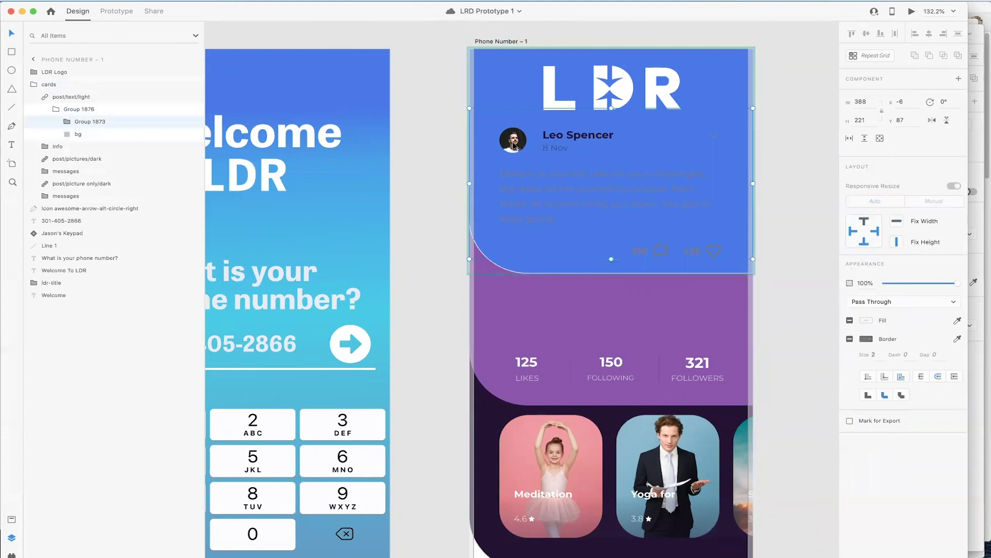
double_click(514, 147)
key("Delete")
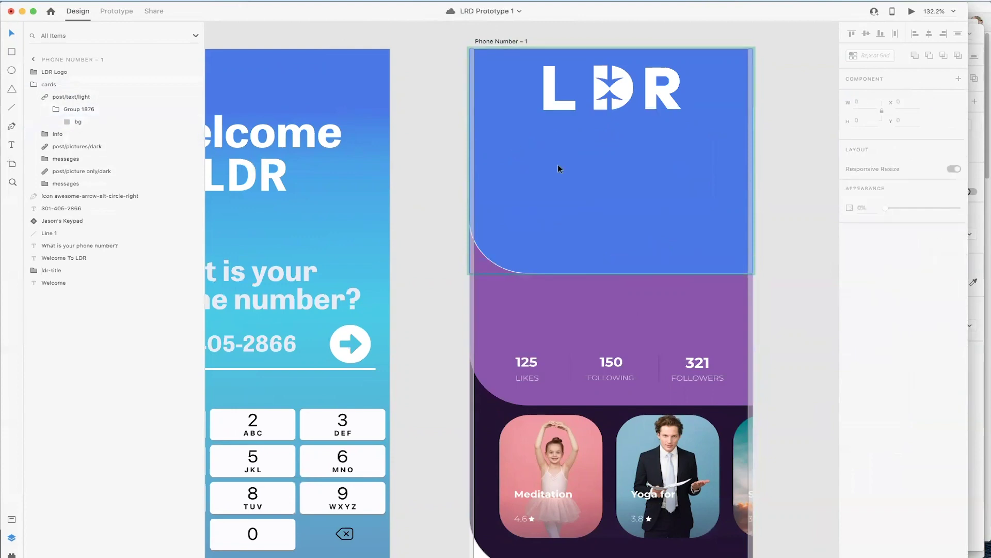
Step: Remove the blue card's border and give it a shadow with an X offset of 1 and an increased Y offset
left_click(523, 244)
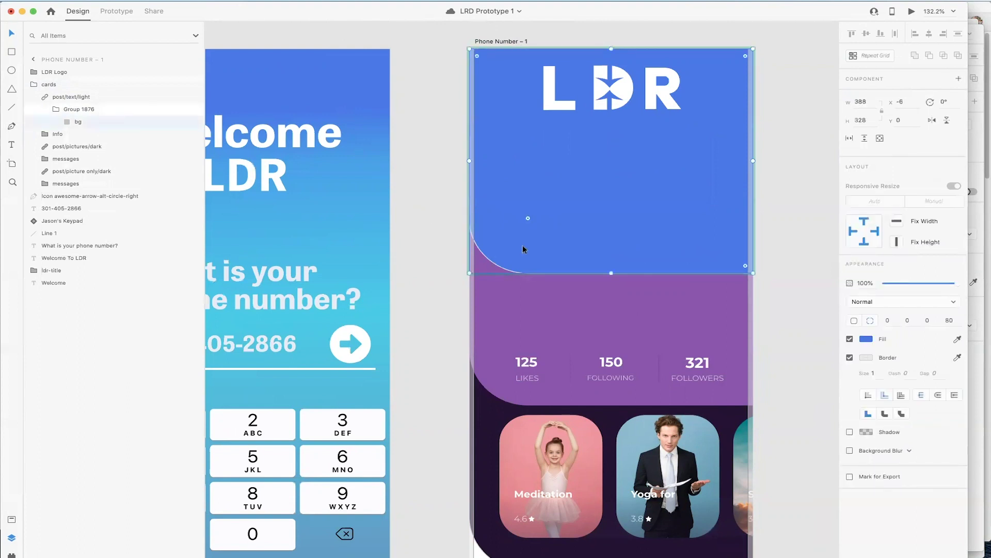
left_click(849, 357)
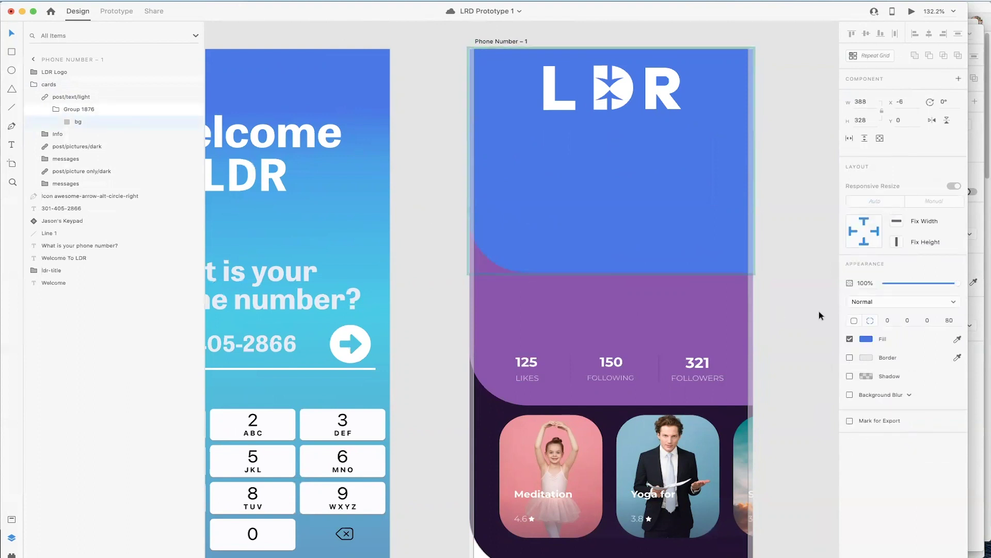
left_click(849, 375)
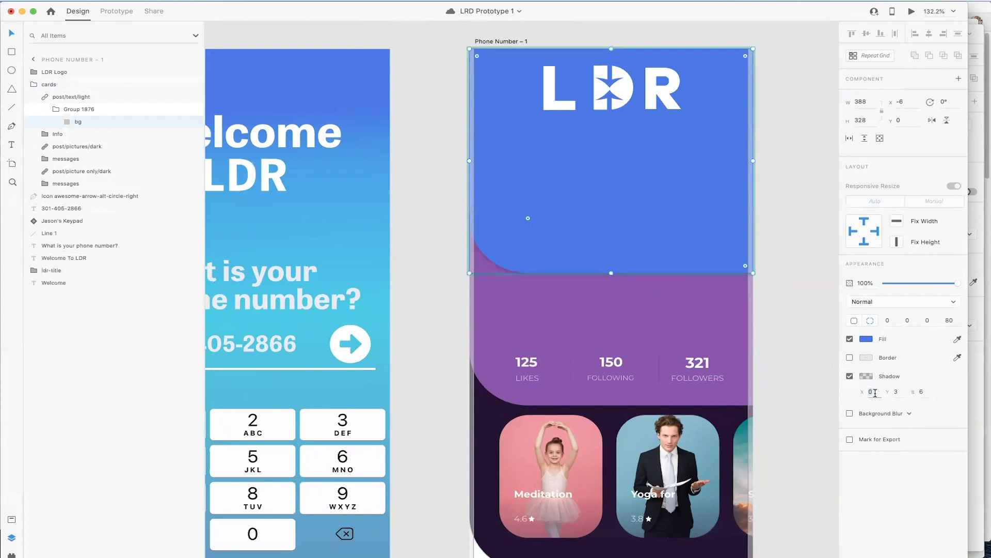
key("Up")
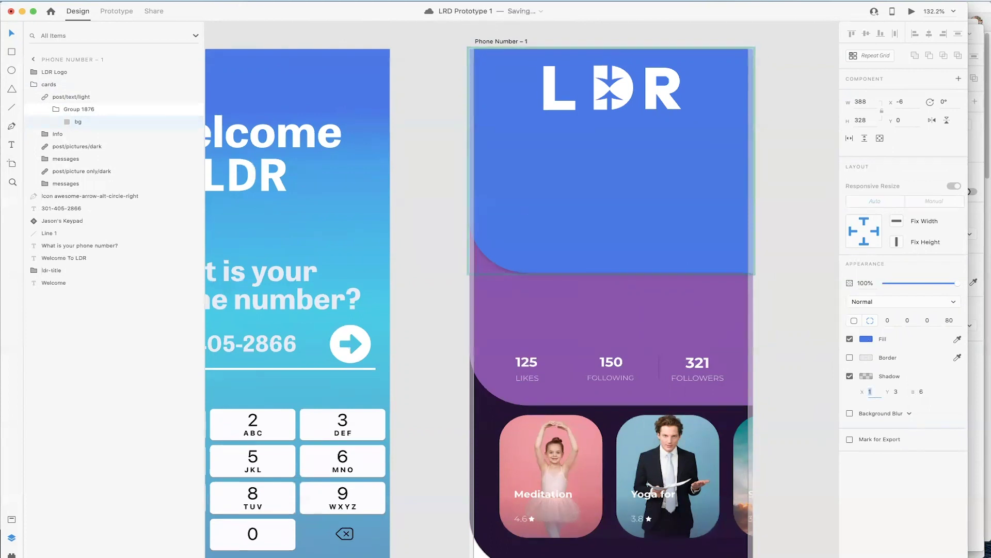
left_click(898, 391)
key("Up")
key("Up")
left_click(815, 350)
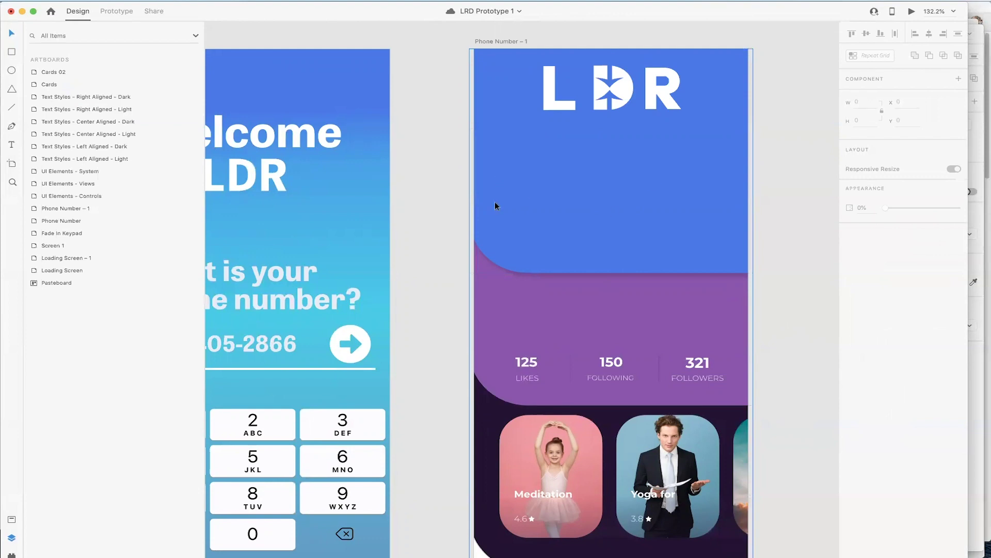
Step: Draw a white circle about 129 × 129 below the LDR logo and place a duplicate beside it at about X 215, Y 135
scroll(495, 203, "down", 3)
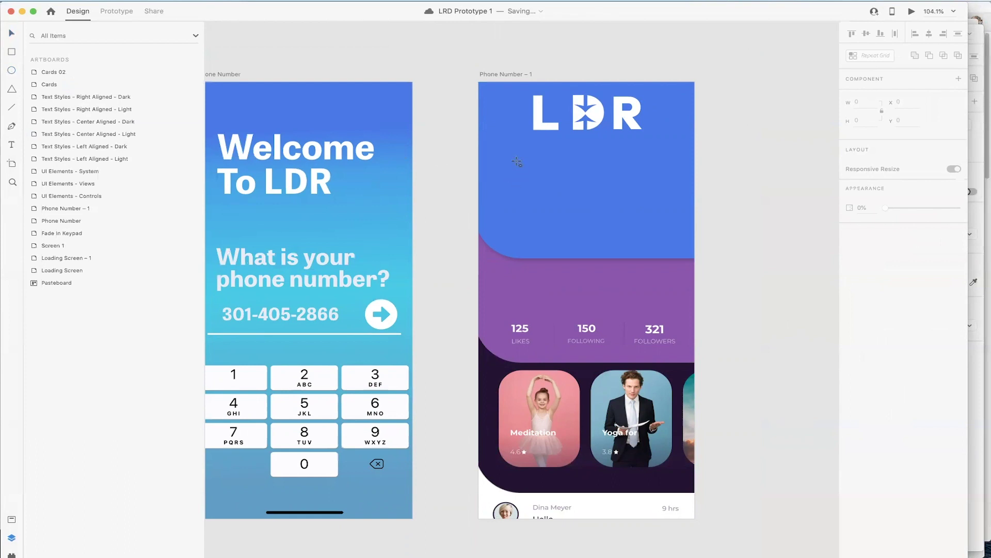
left_click_drag(517, 171, 594, 226)
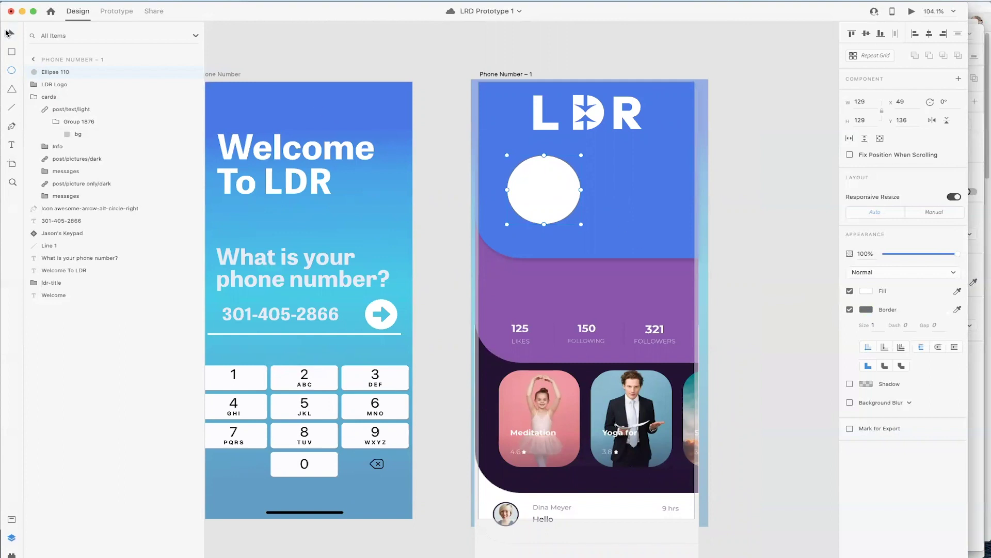
left_click_drag(540, 203, 635, 196)
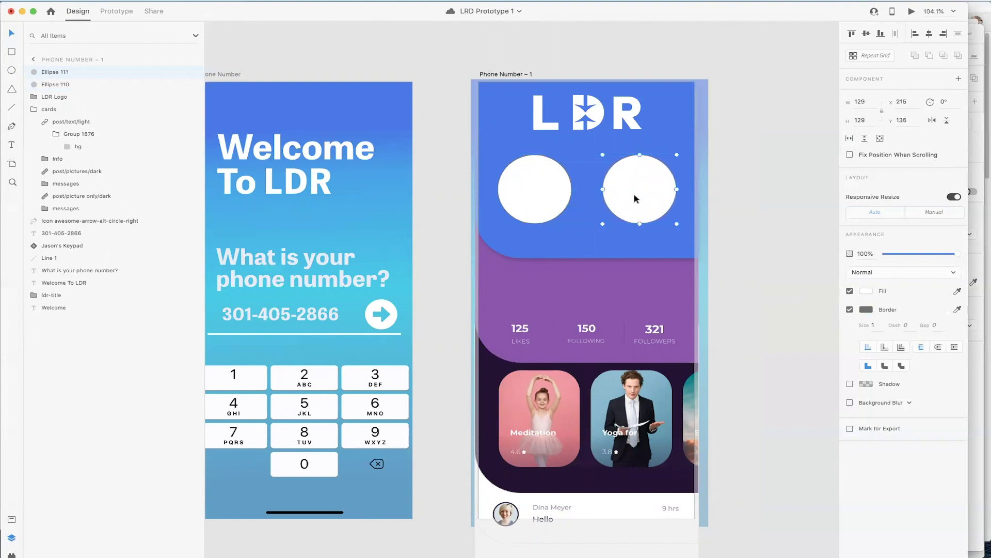
Step: Select the left white circle below the LDR logo and open the UI Faces plugin for it
left_click(746, 179)
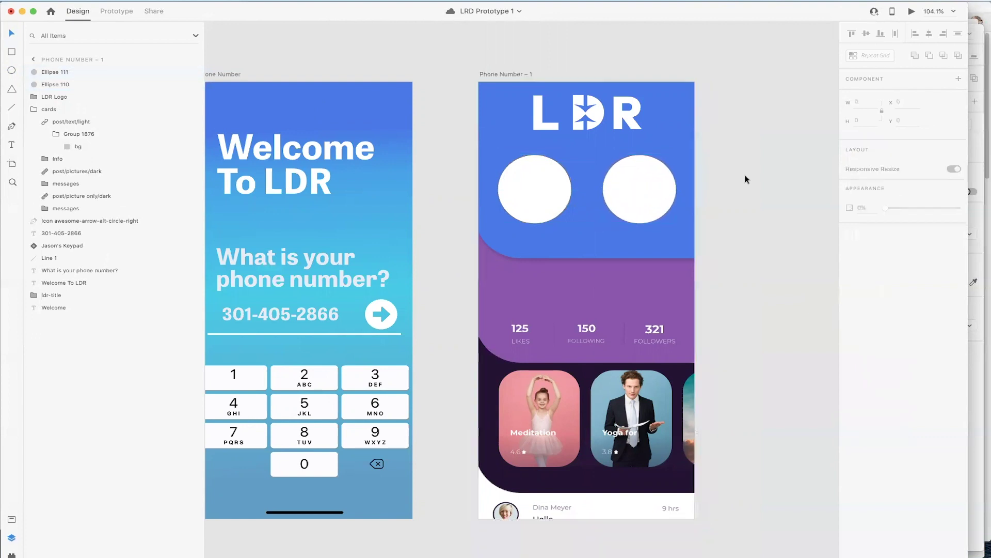
left_click(518, 170)
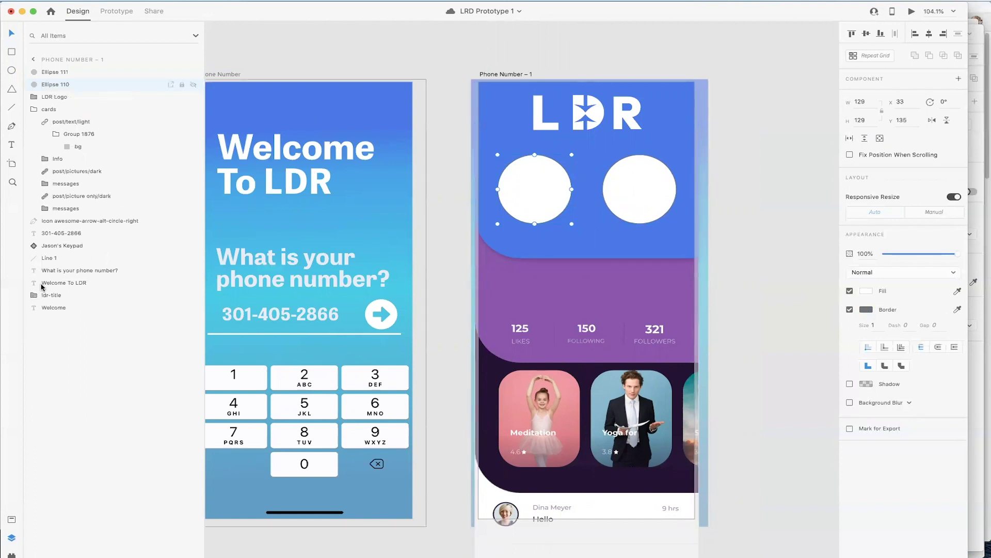
left_click(11, 555)
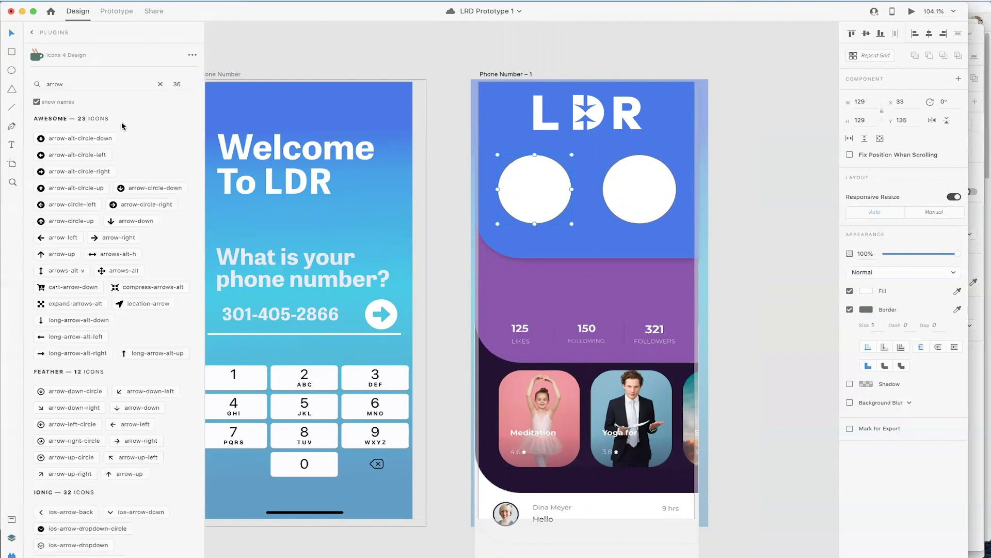
left_click(32, 34)
left_click(42, 114)
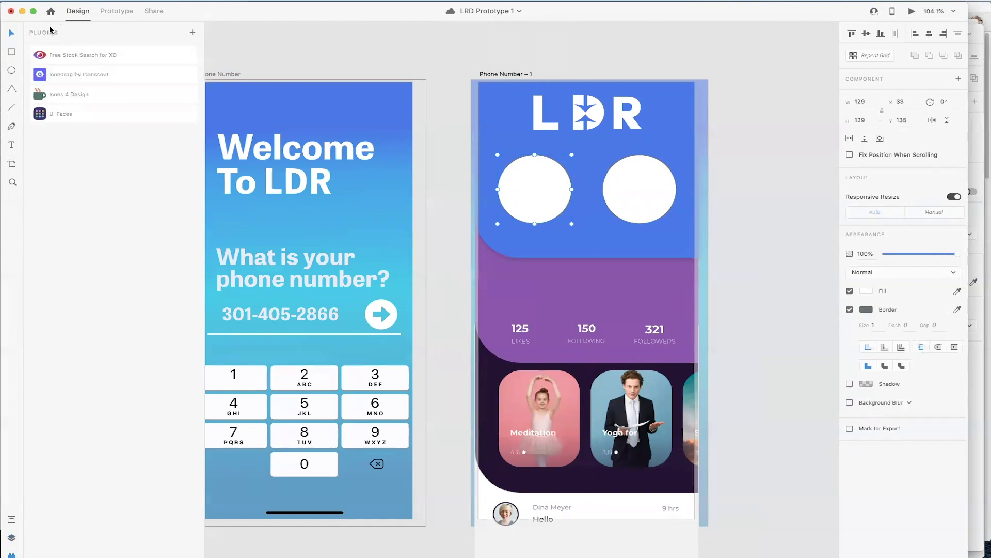
left_click(193, 34)
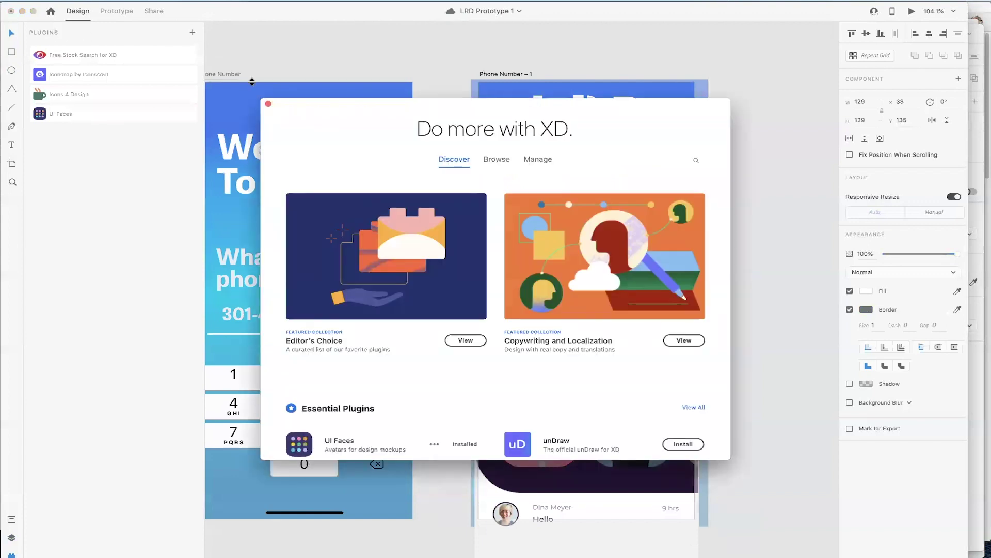
left_click(270, 103)
left_click(67, 112)
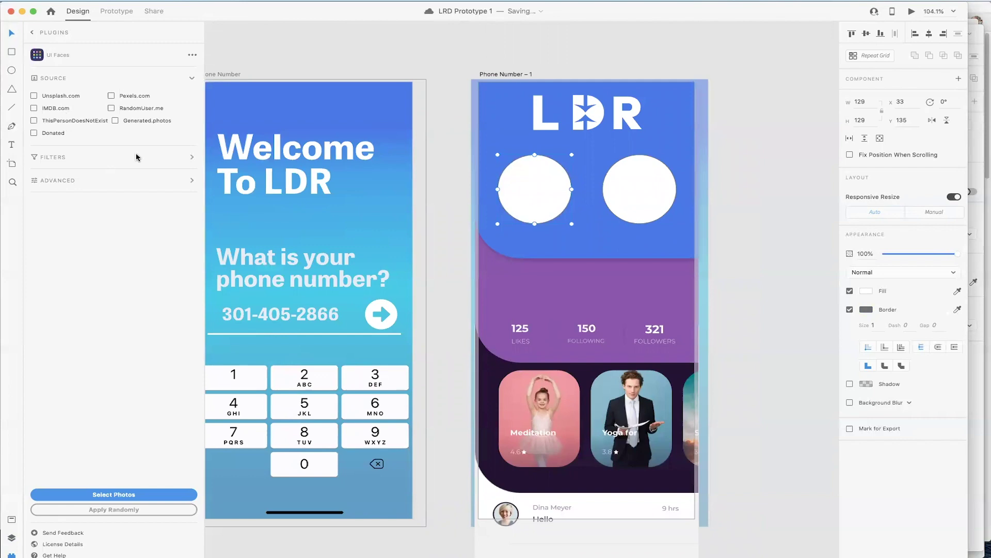
Step: Fill the left circle with the photo of the smiling man in glasses on a dark background, picked from UI Faces
left_click(108, 495)
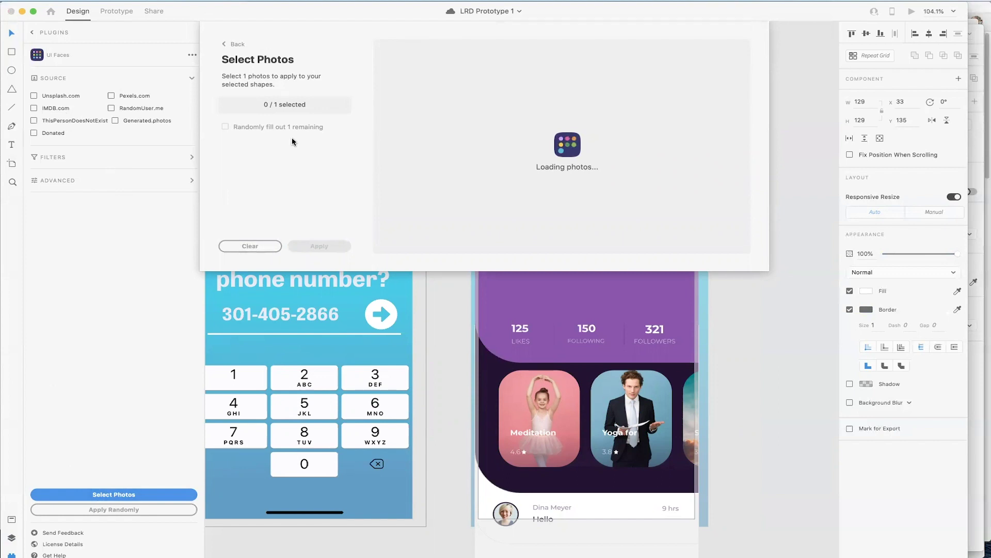
scroll(491, 232, "down", 5)
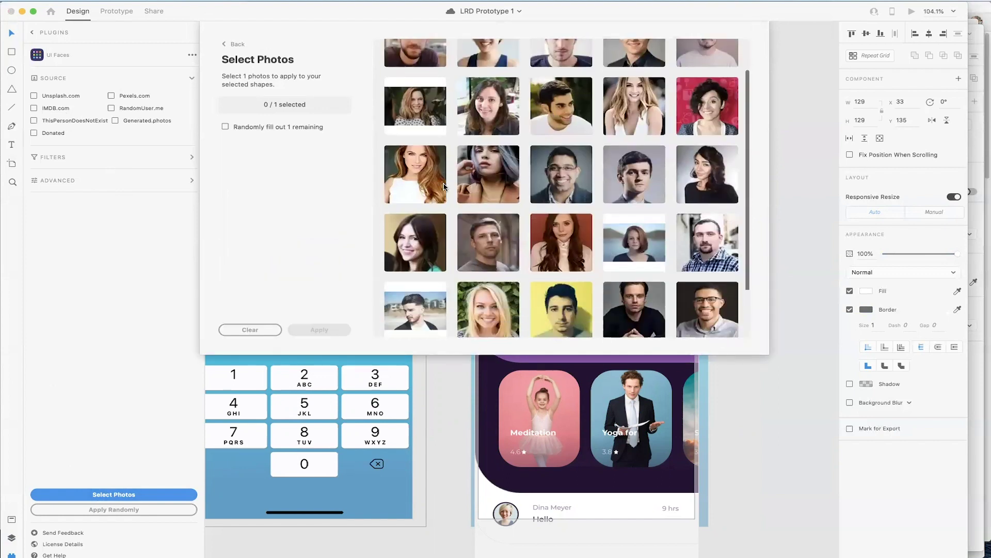
left_click(576, 310)
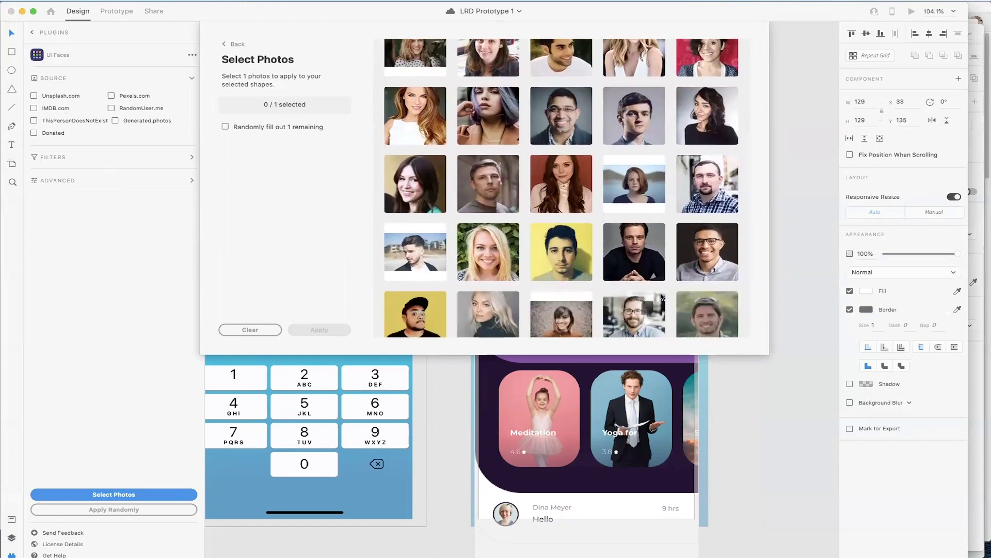
left_click(719, 254)
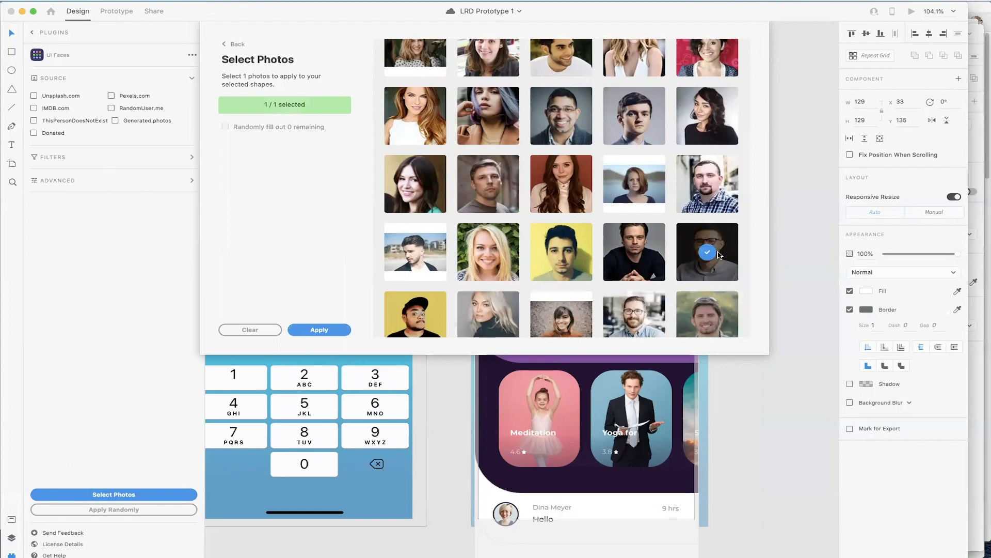
left_click(319, 330)
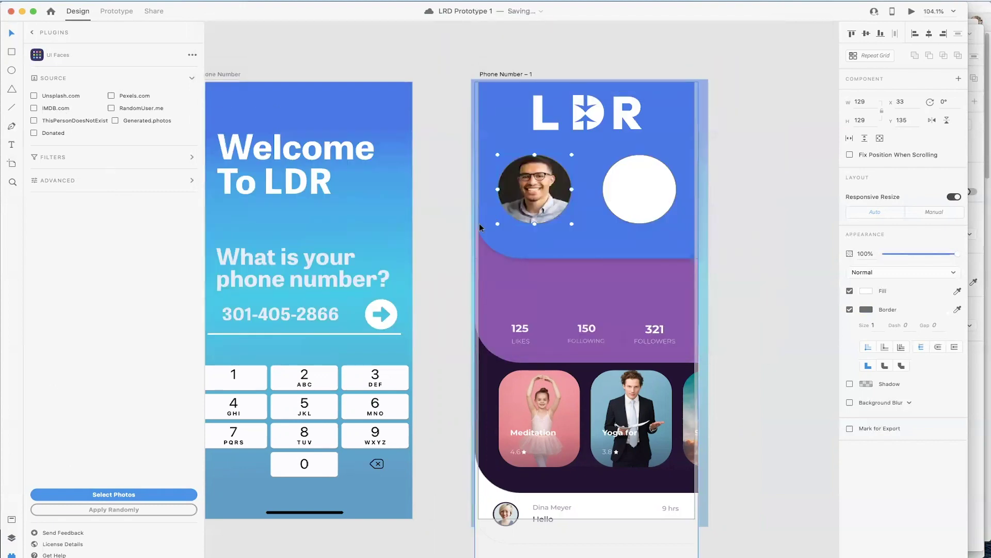
Step: Give the left avatar circle a white #FFFFFF border with a size of 5
left_click(867, 309)
left_click_drag(726, 239, 726, 239)
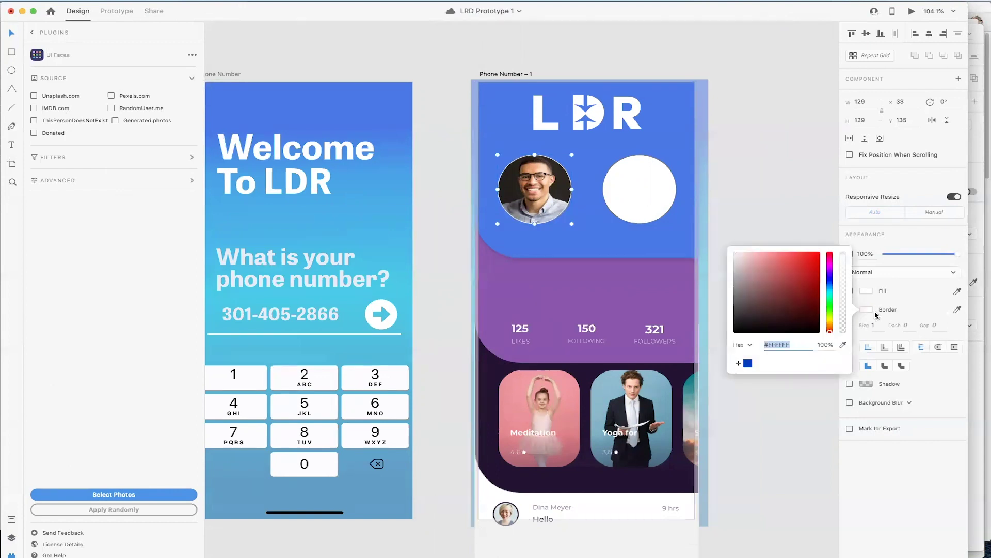
left_click(877, 325)
type("5")
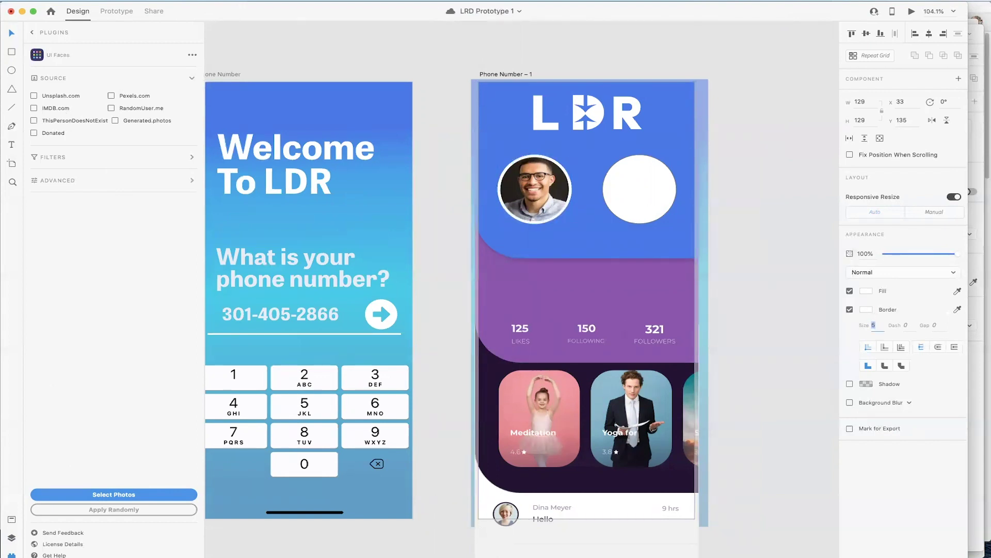
key("Down")
left_click(773, 302)
Step: Fill the right white circle with the UI Faces photo of the man with a mustache on a pink background
left_click(663, 212)
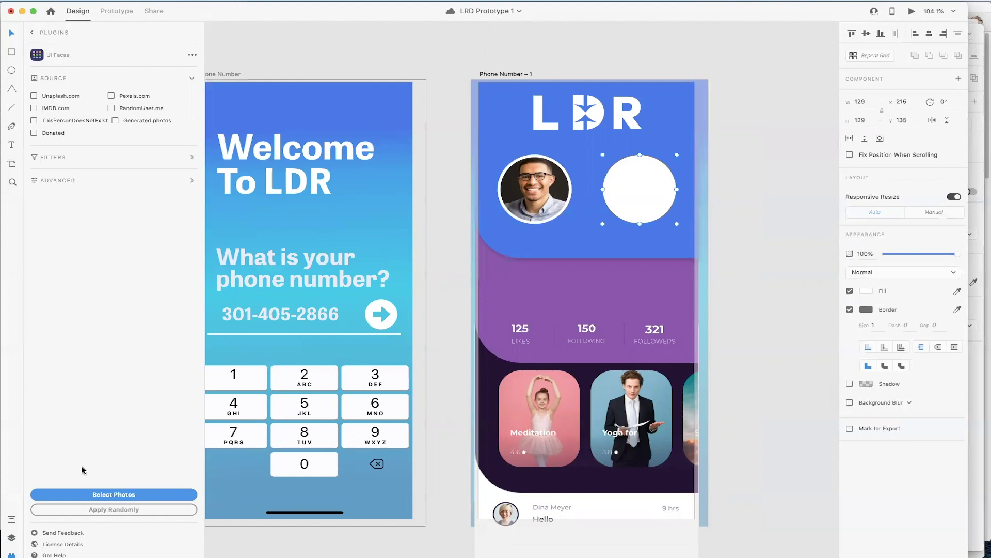
left_click(98, 495)
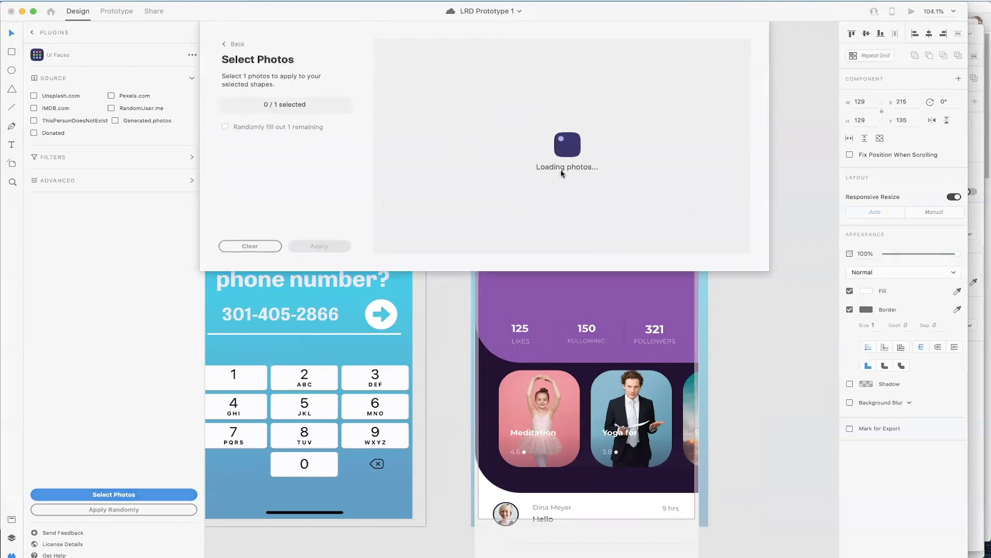
scroll(596, 169, "down", 2)
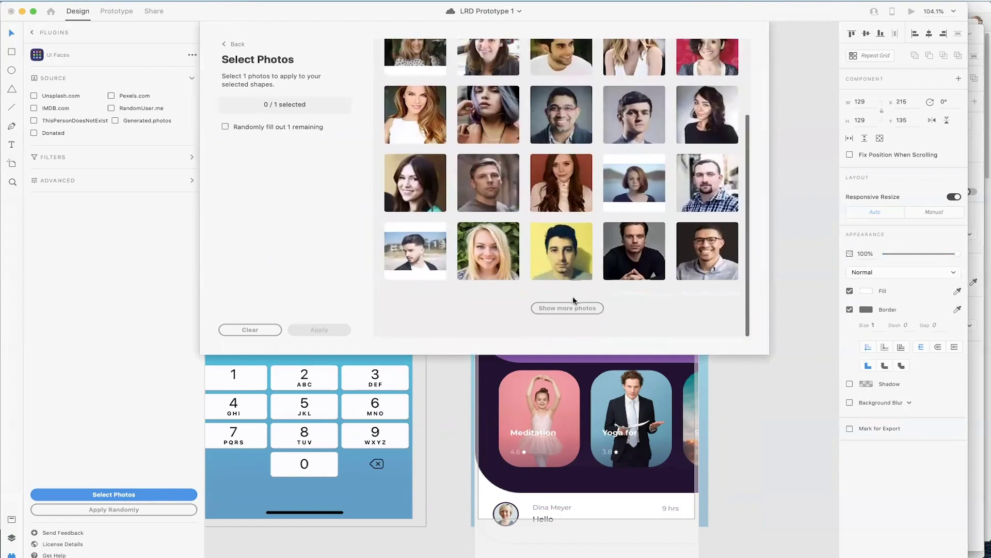
left_click(580, 309)
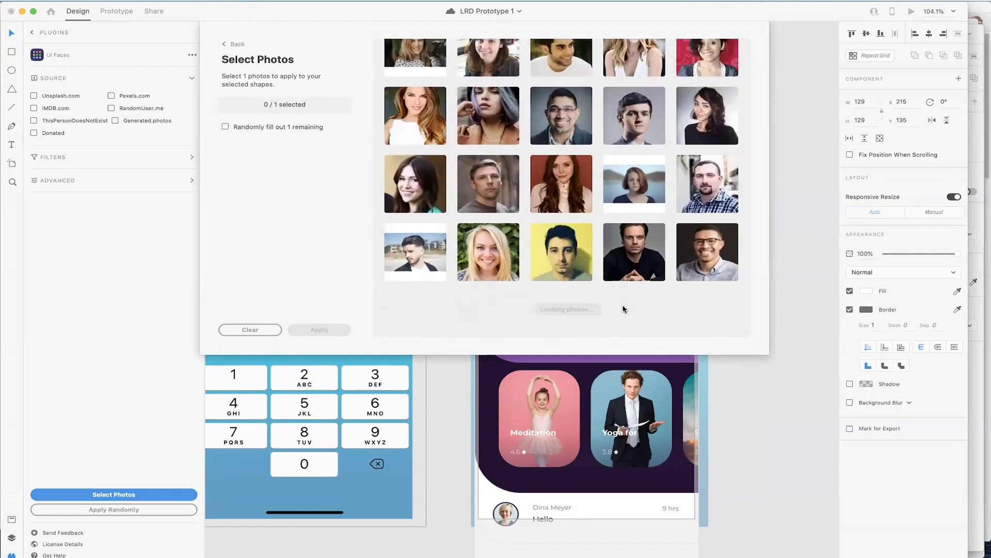
scroll(659, 310, "down", 5)
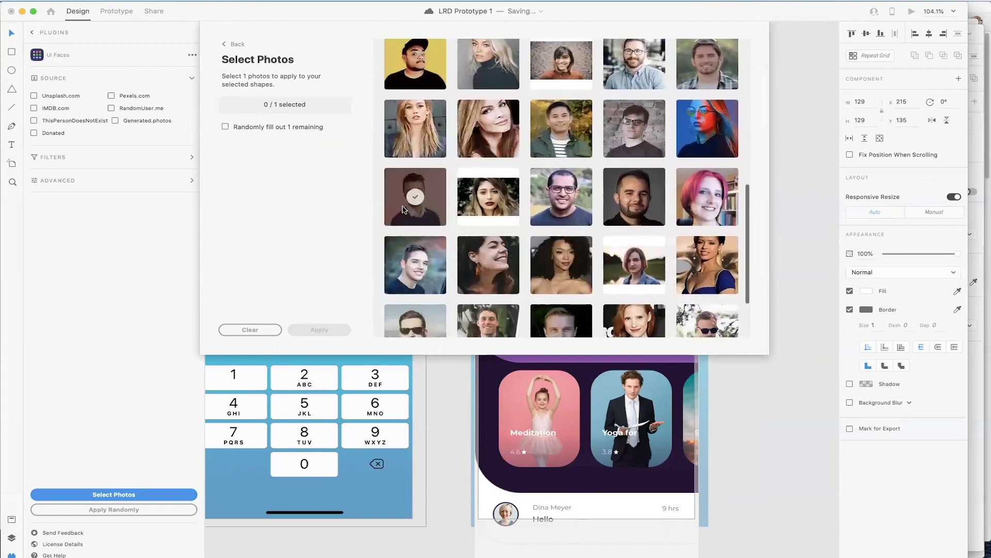
left_click(415, 196)
left_click(415, 197)
left_click(415, 197)
left_click(333, 331)
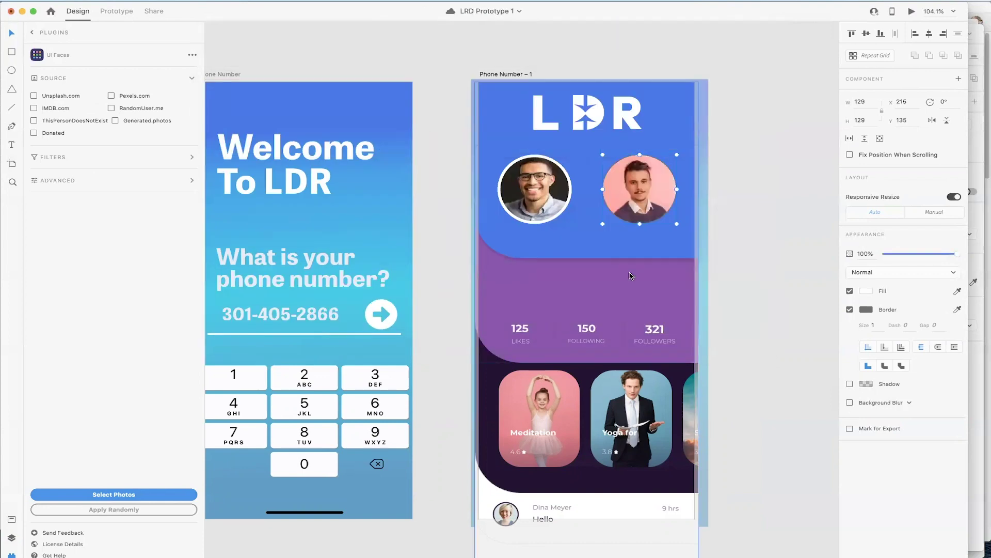
Step: Give the right avatar circle a white border with a size of 5
left_click(868, 310)
left_click_drag(786, 315, 720, 243)
left_click(873, 325)
type("5")
key("Return")
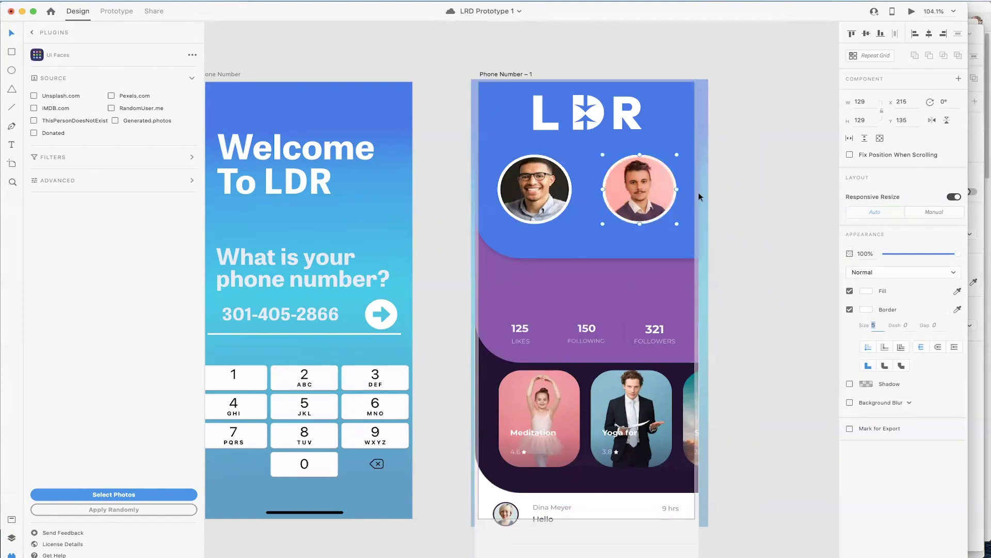
Step: Enlarge the photo slightly inside the right avatar circle, extending it upward beyond the circle's edge
double_click(643, 193)
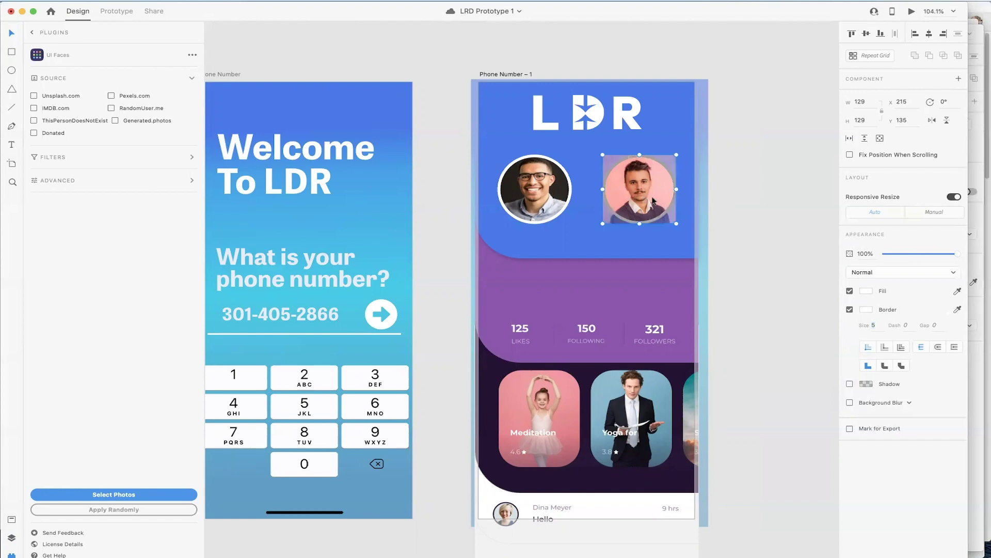
left_click_drag(678, 155, 685, 147)
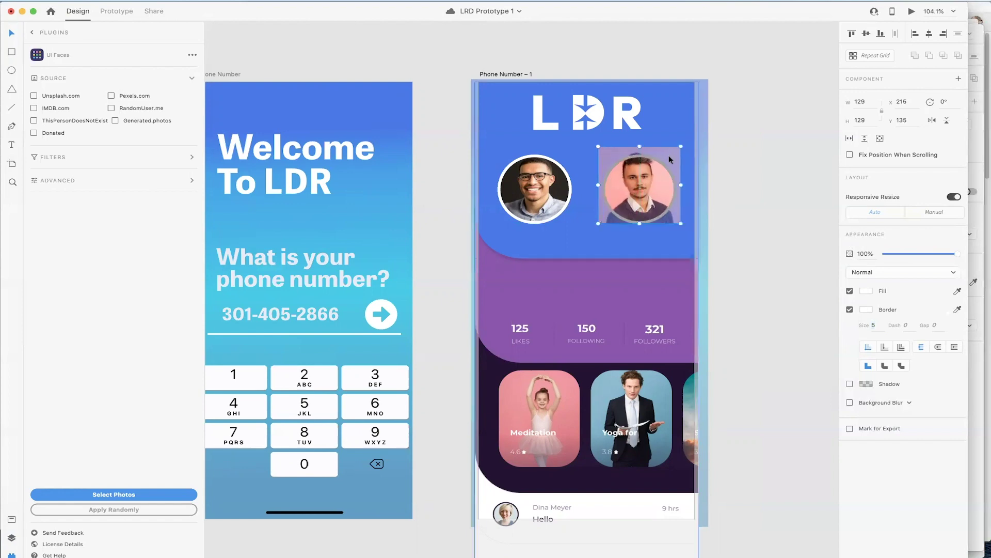
left_click(748, 201)
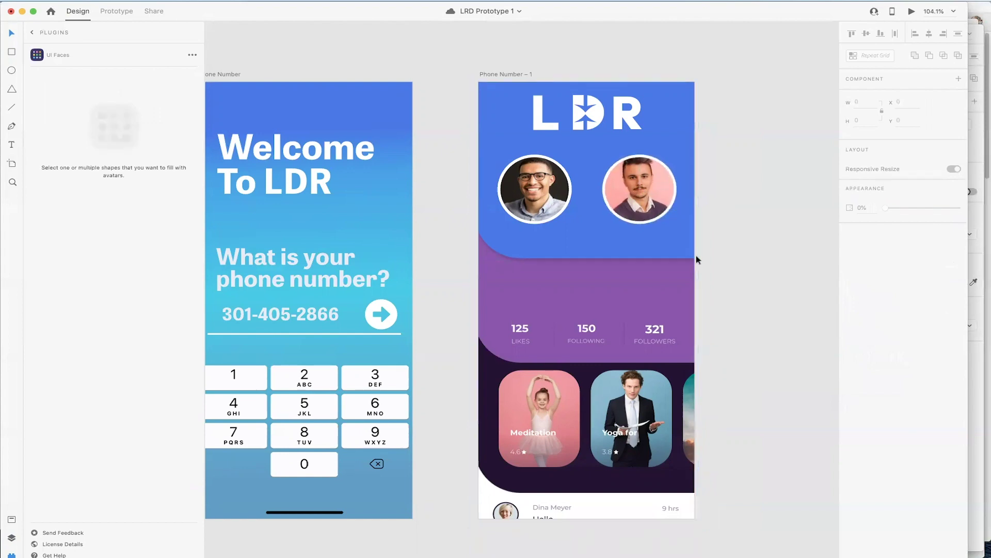
Step: Search the Icons 4 Design plugin for "heart" and insert the ios-heart-empty icon
left_click(36, 54)
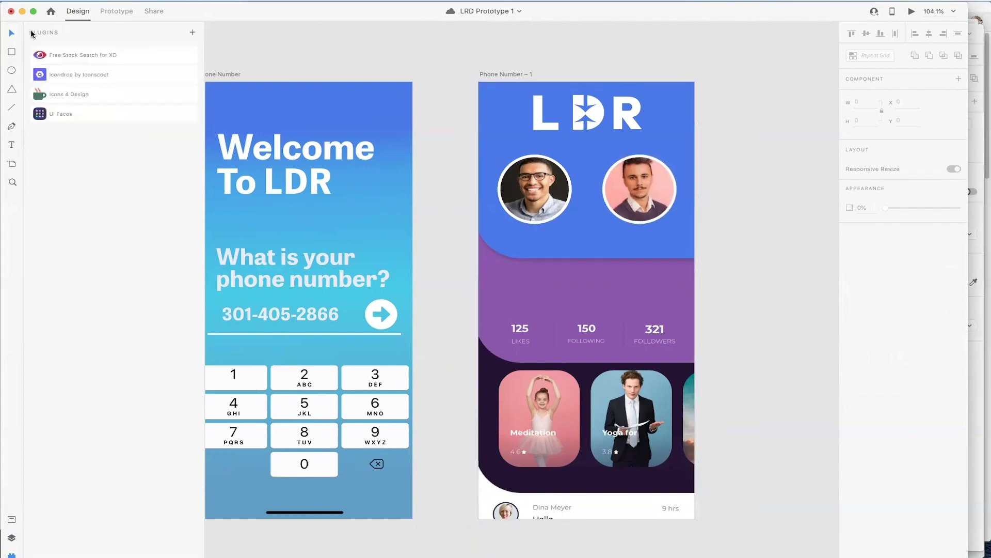
left_click(48, 92)
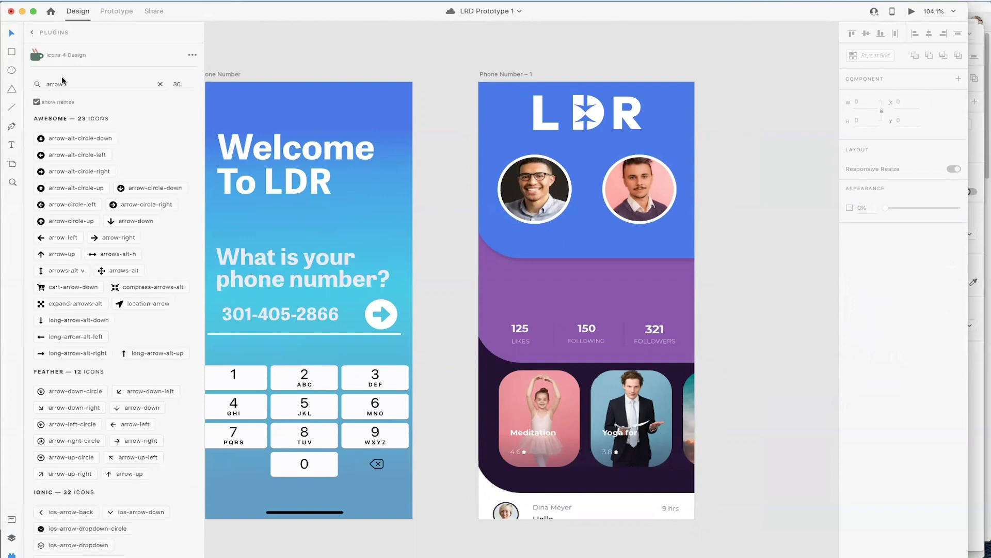
double_click(61, 82)
type("heart")
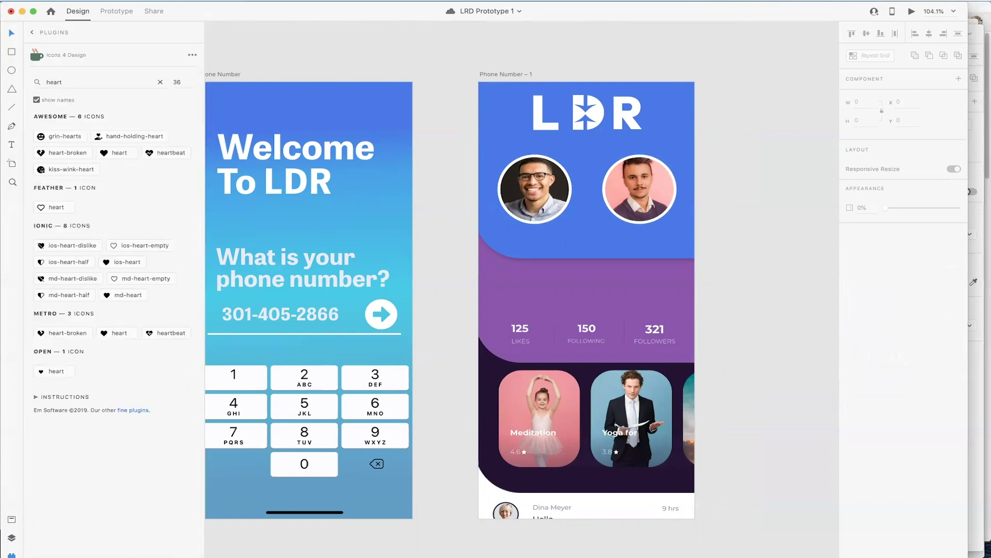
left_click(116, 156)
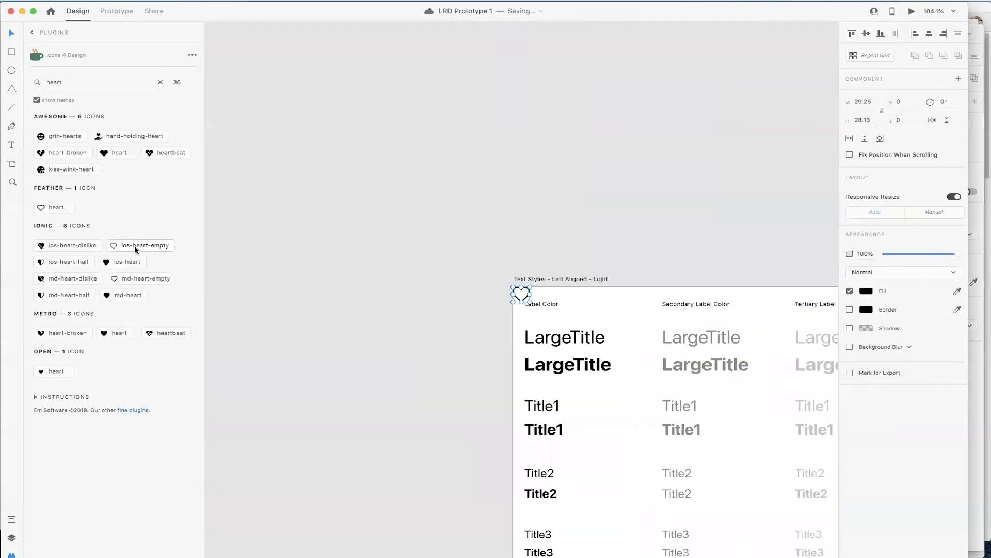
Step: Move the heart icon from the Text Styles artboard to the Phone Number – 1 screen and fill it with white #FFFFFF
key("Delete")
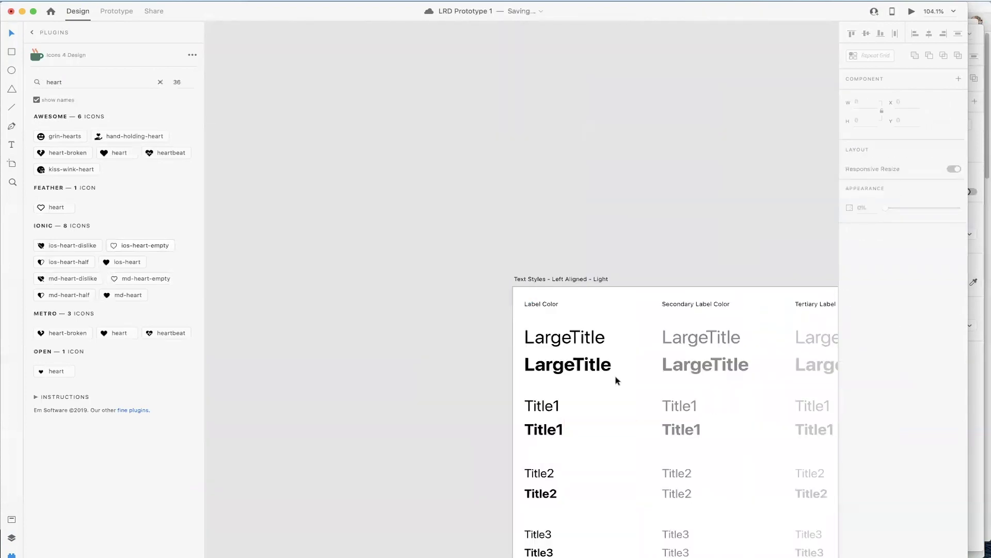
scroll(615, 380, "right", 10)
scroll(615, 380, "down", 10)
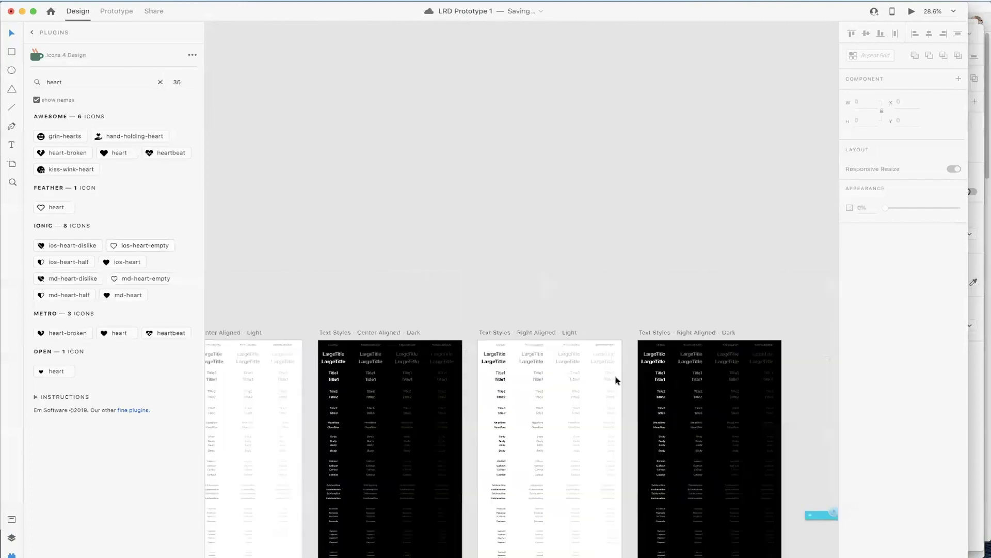
scroll(615, 380, "down", 5)
scroll(615, 380, "right", 5)
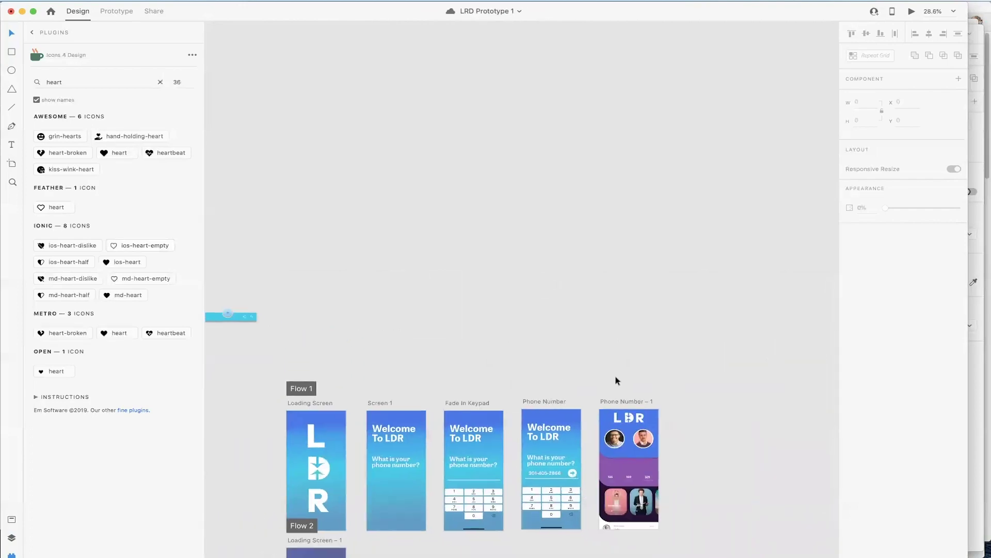
scroll(615, 443, "up", 5)
scroll(614, 439, "up", 5)
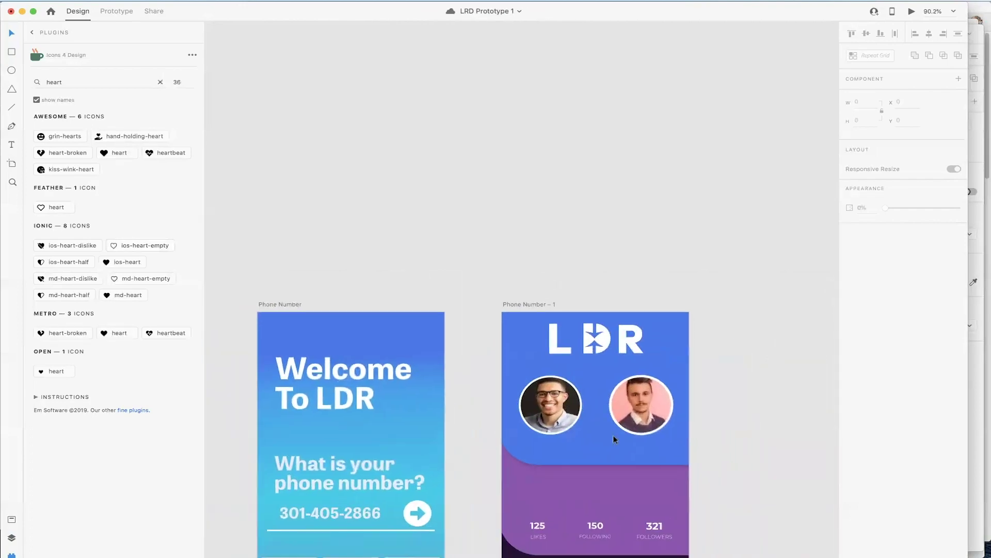
scroll(582, 381, "up", 3)
scroll(581, 376, "up", 3)
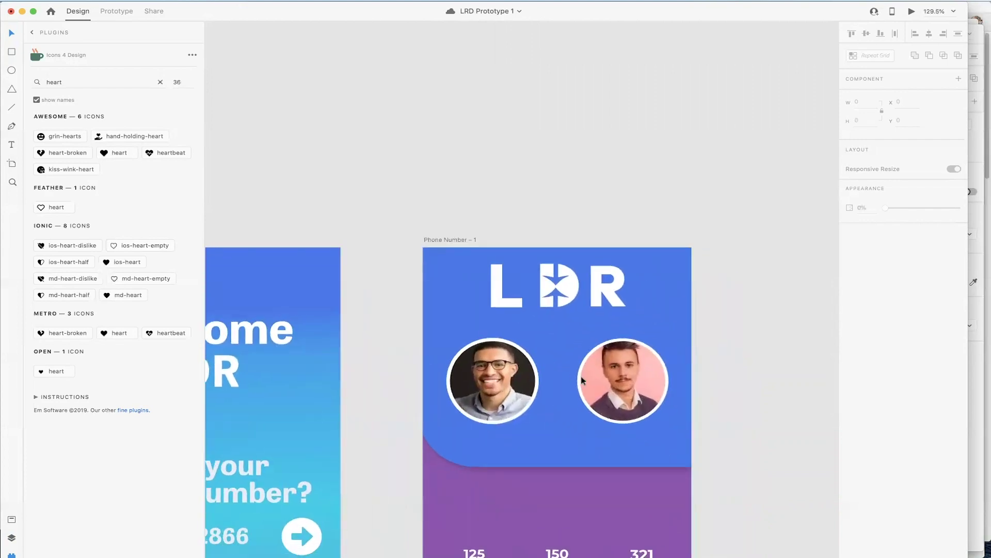
key("super+v")
left_click(866, 291)
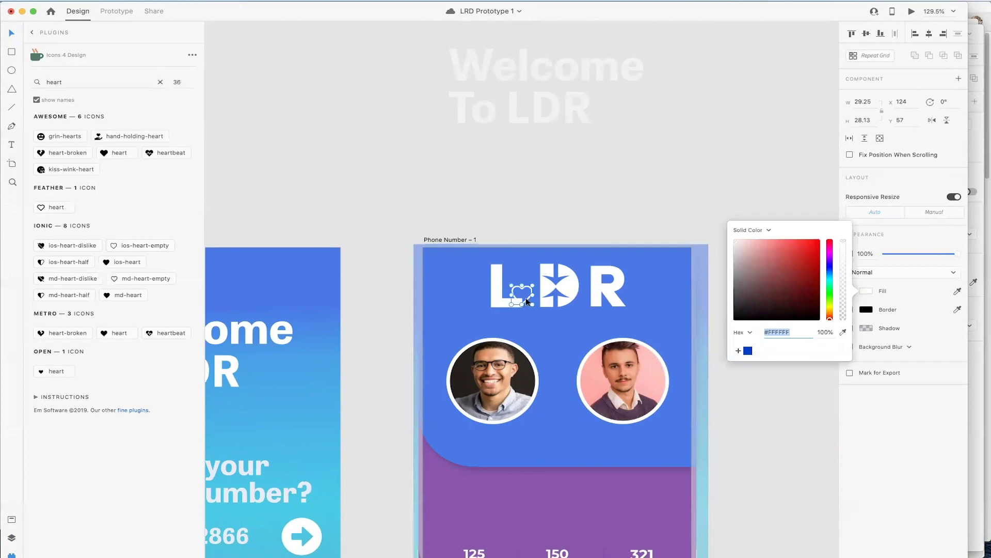
Step: Place the white heart icon centered between the two avatar circles at about X 173, Y 182
left_click(542, 349)
left_click_drag(525, 321, 556, 364)
double_click(526, 298)
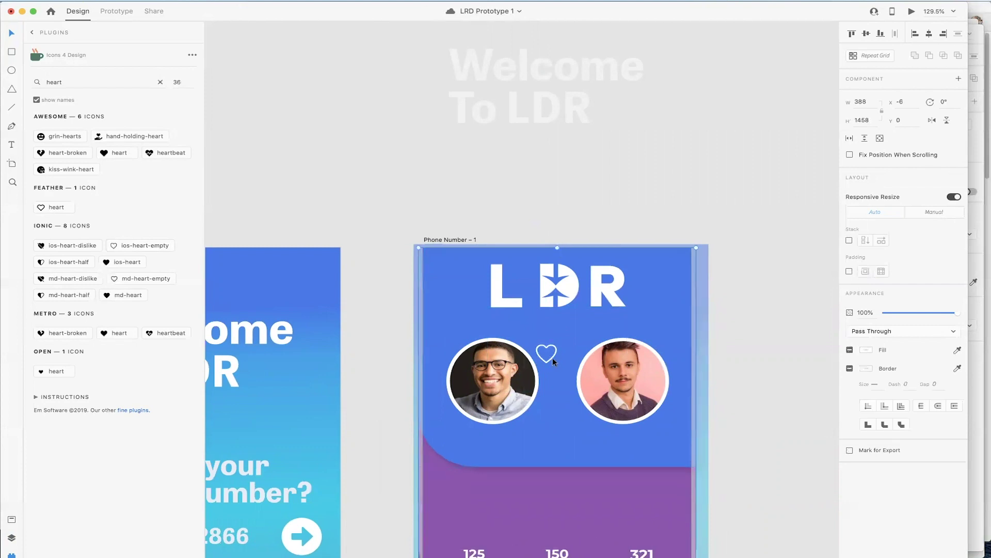
double_click(553, 358)
left_click(552, 360)
double_click(550, 357)
left_click_drag(550, 356, 562, 380)
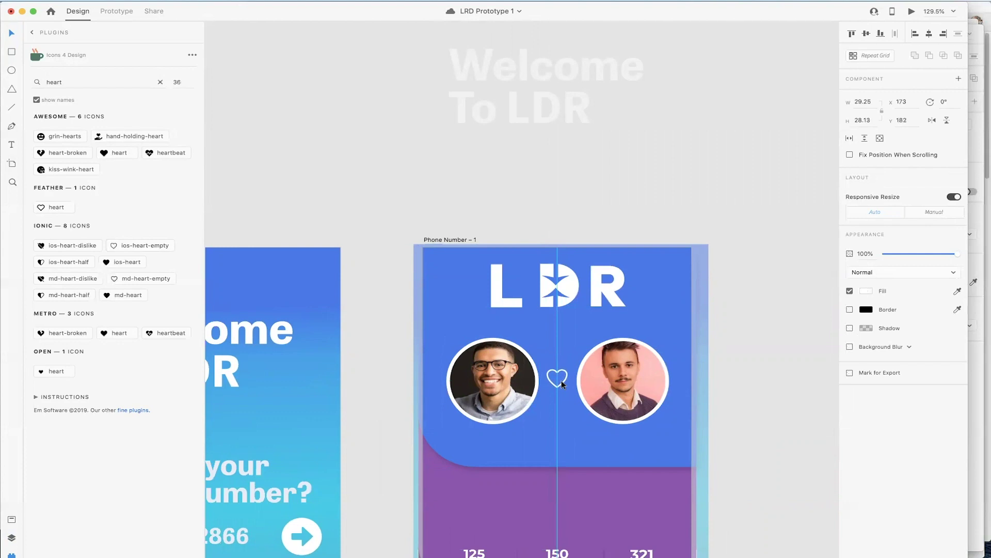
Step: Recolor the purple stats card on the Phone Number – 1 screen with cyan sampled from the Phone Number screen's gradient
left_click(751, 380)
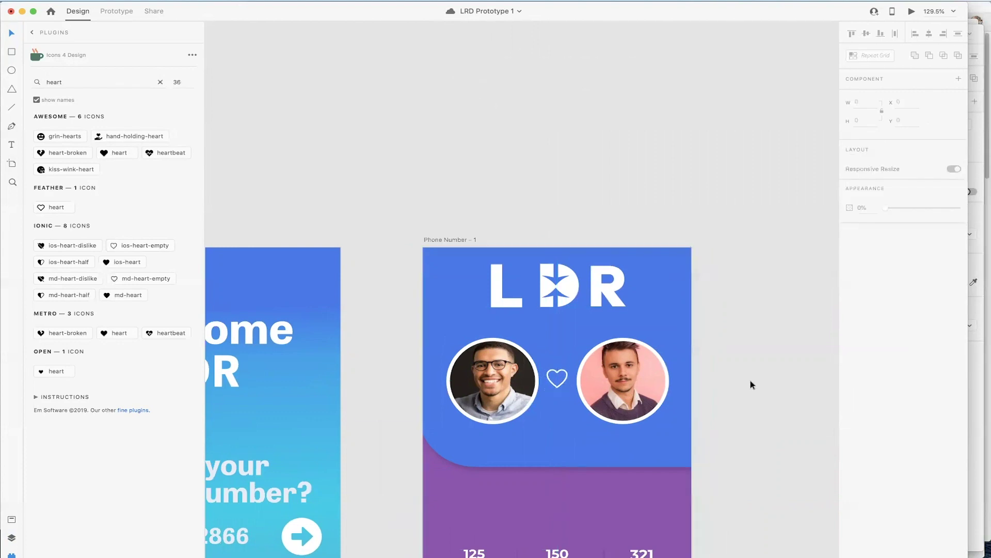
scroll(741, 287, "down", 5)
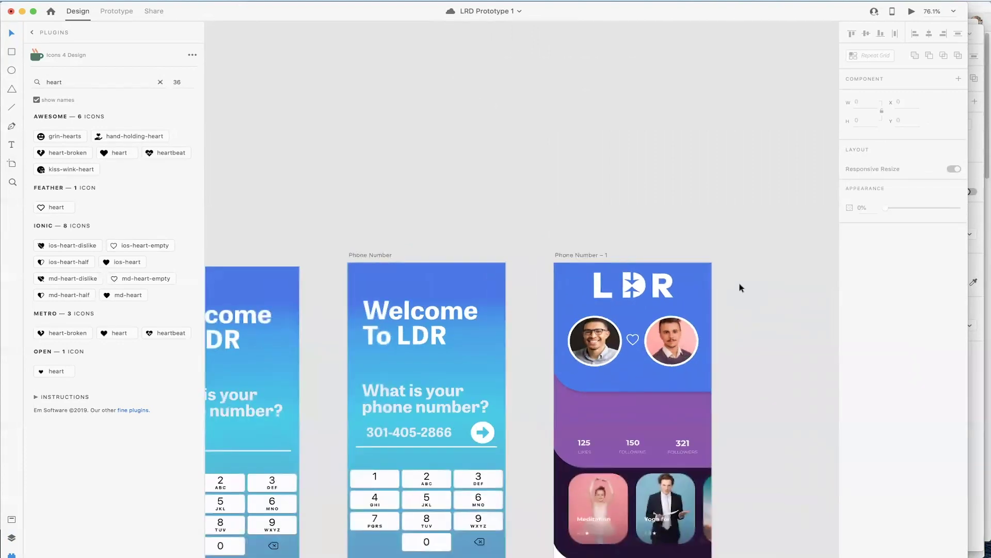
scroll(740, 288, "down", 3)
scroll(740, 287, "right", 4)
left_click(576, 356)
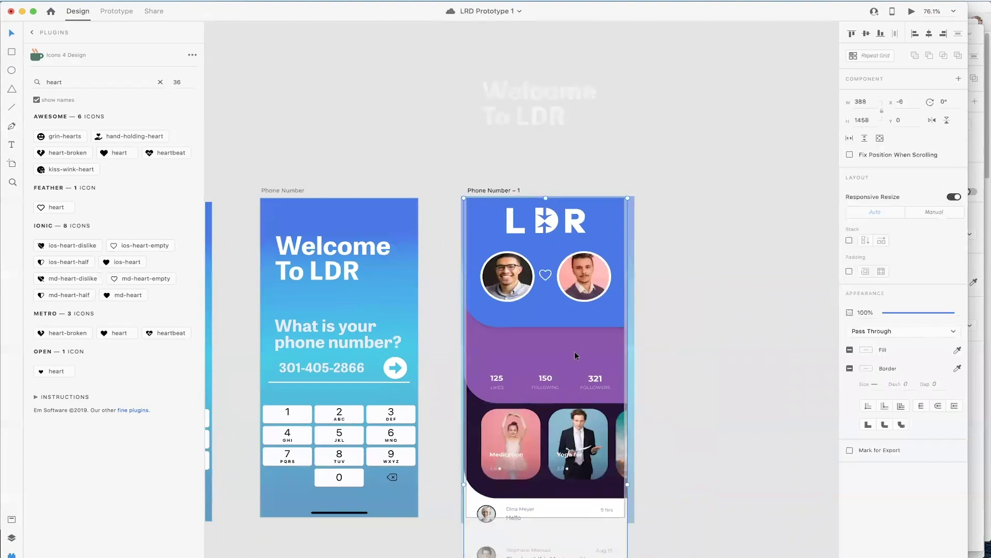
double_click(538, 354)
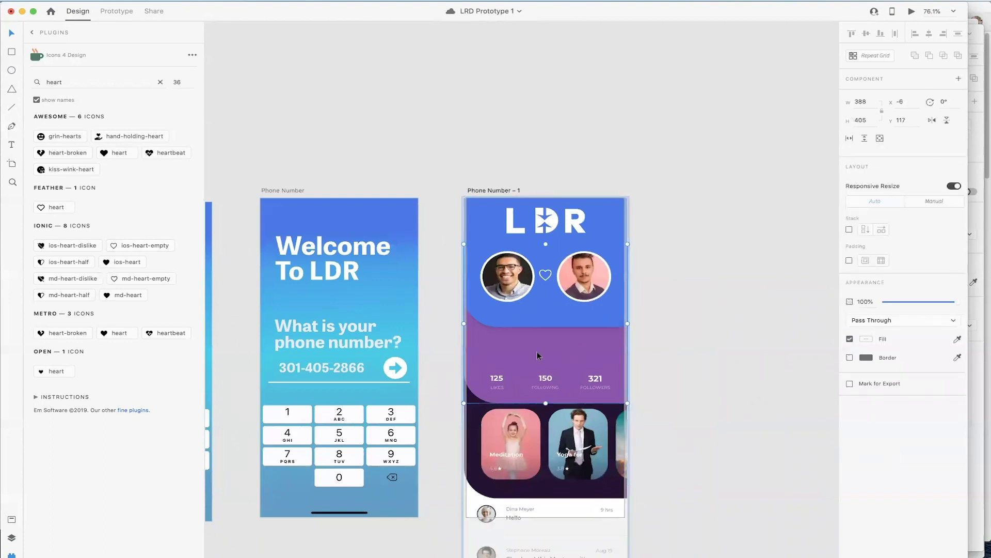
double_click(537, 351)
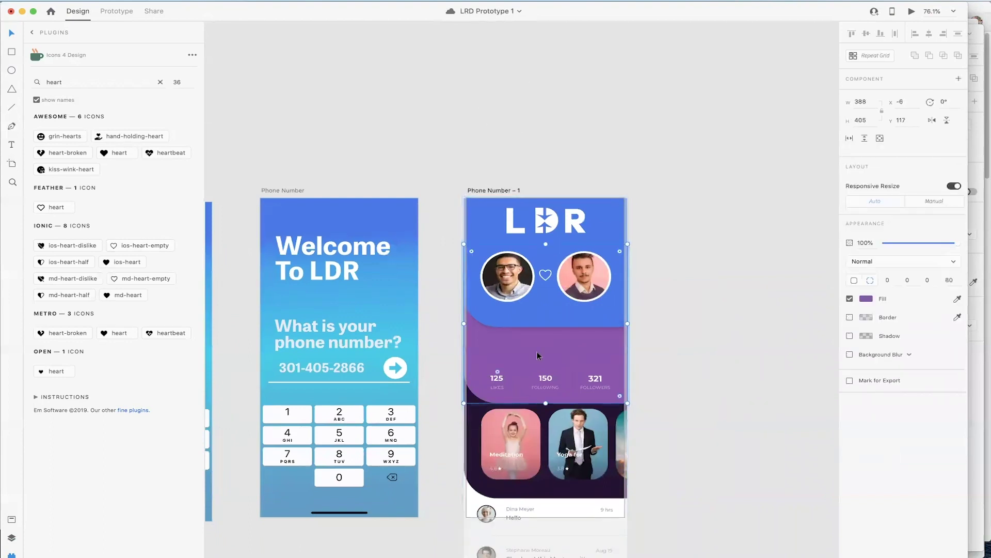
left_click(866, 298)
left_click(843, 340)
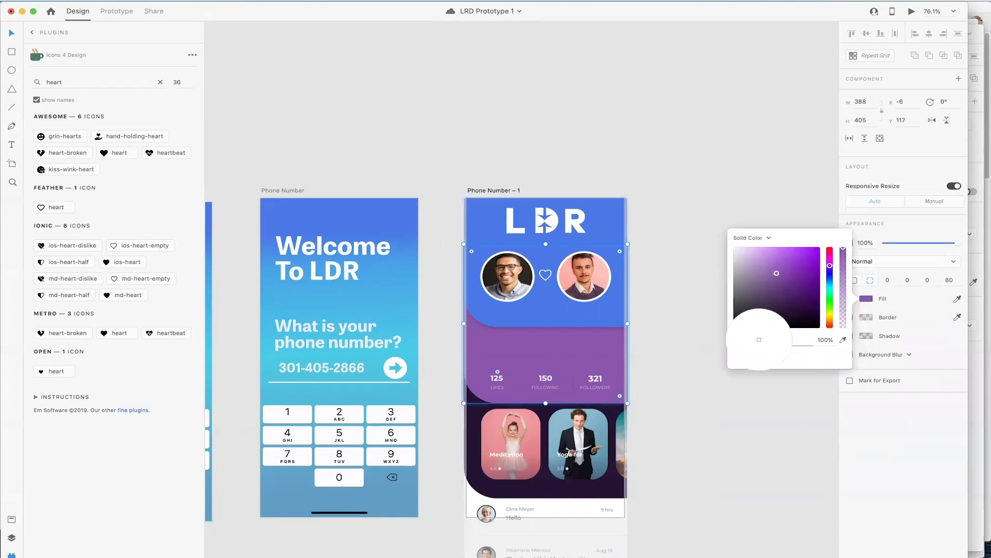
left_click(424, 337)
left_click(842, 340)
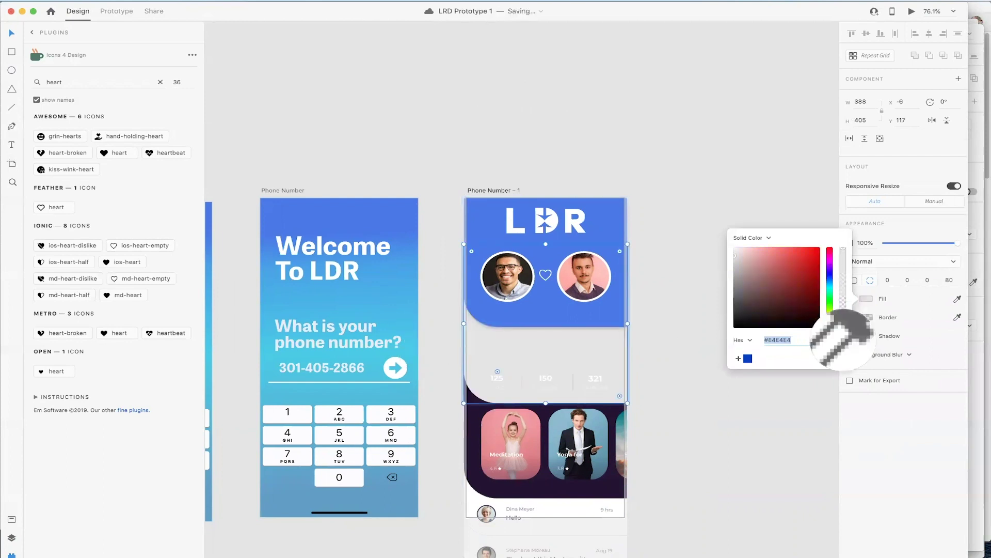
left_click(403, 346)
left_click(438, 332)
Step: Select the Meditation card and search Free Stock Search for XD for "meditation" photos
scroll(438, 332, "down", 3)
scroll(438, 332, "right", 3)
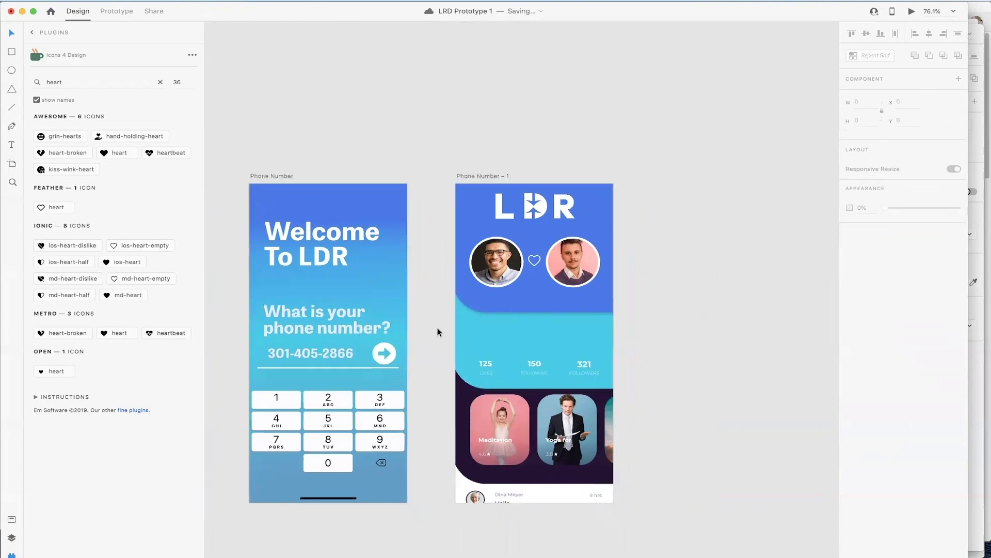
scroll(438, 327, "down", 3)
scroll(437, 327, "left", 2)
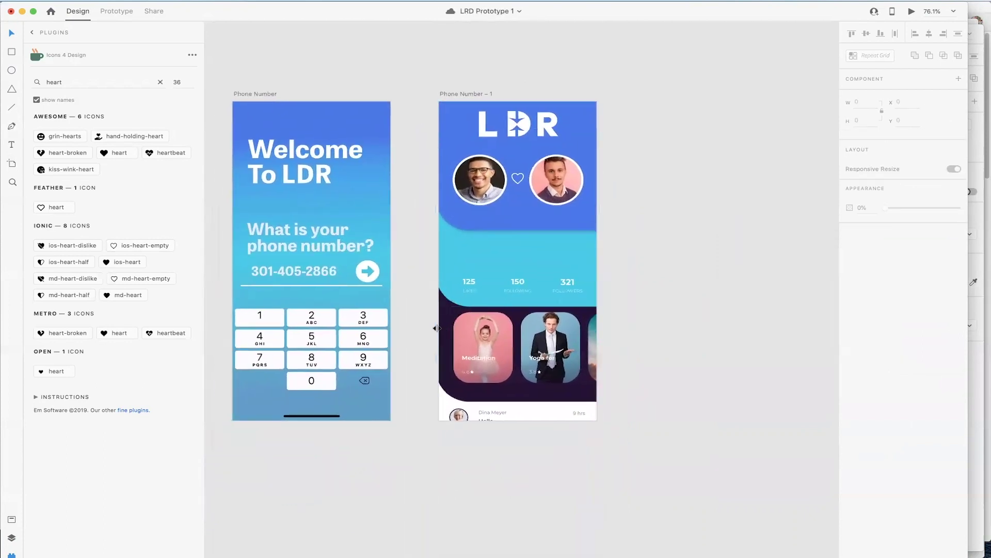
scroll(418, 331, "down", 1)
scroll(418, 330, "left", 1)
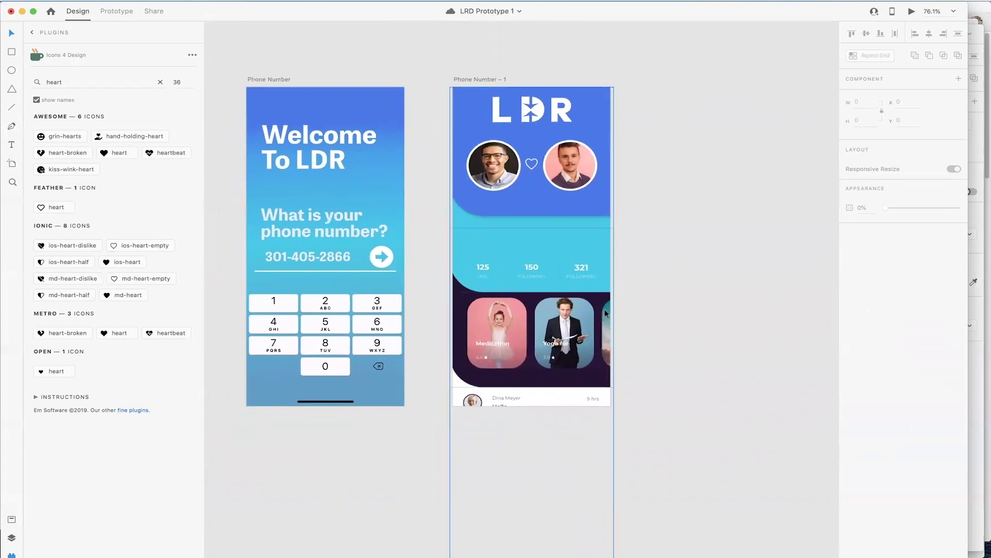
scroll(522, 322, "up", 3)
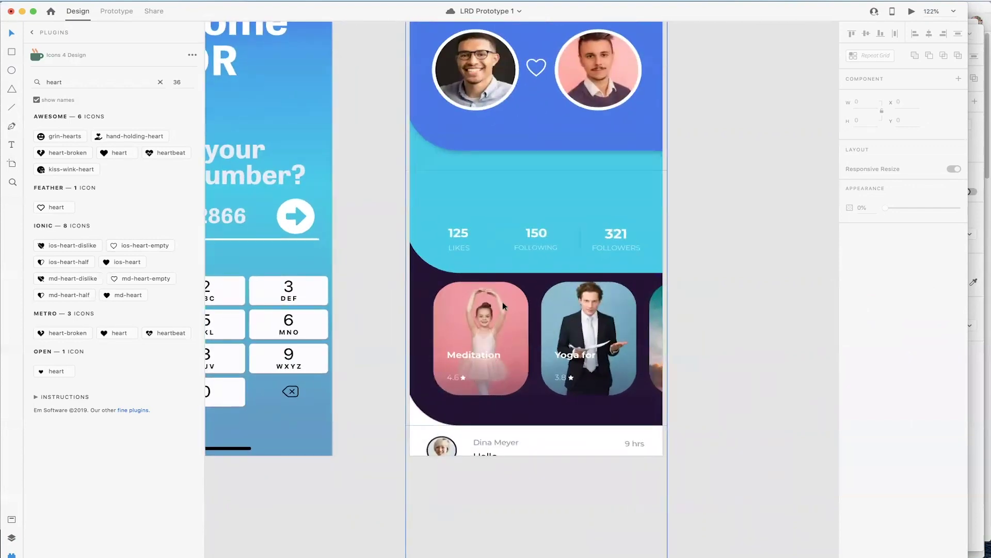
left_click(509, 324)
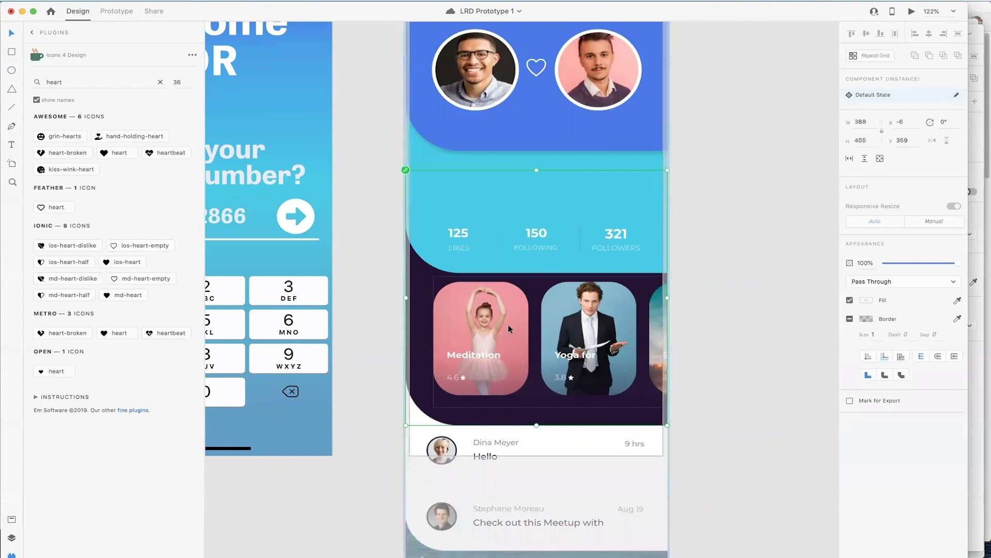
double_click(508, 324)
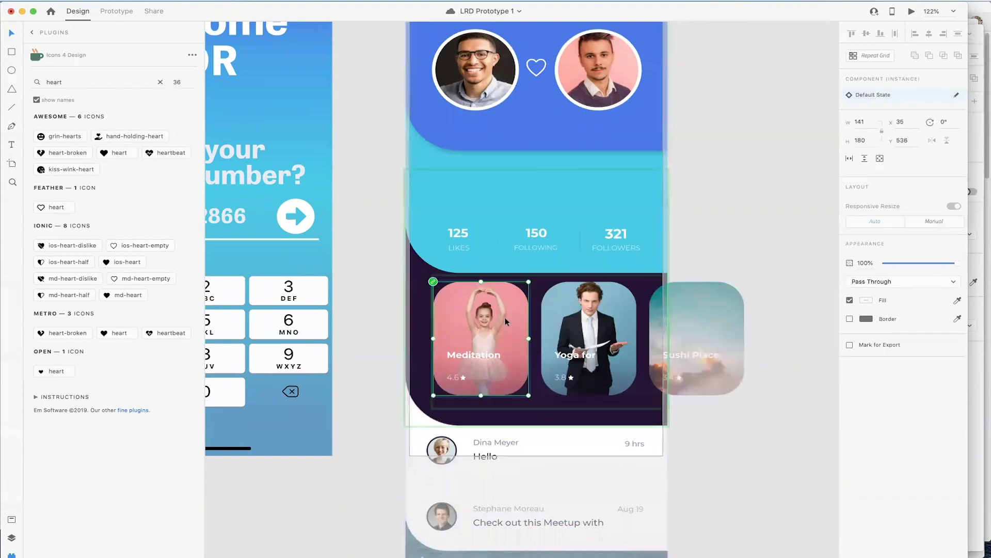
left_click(41, 33)
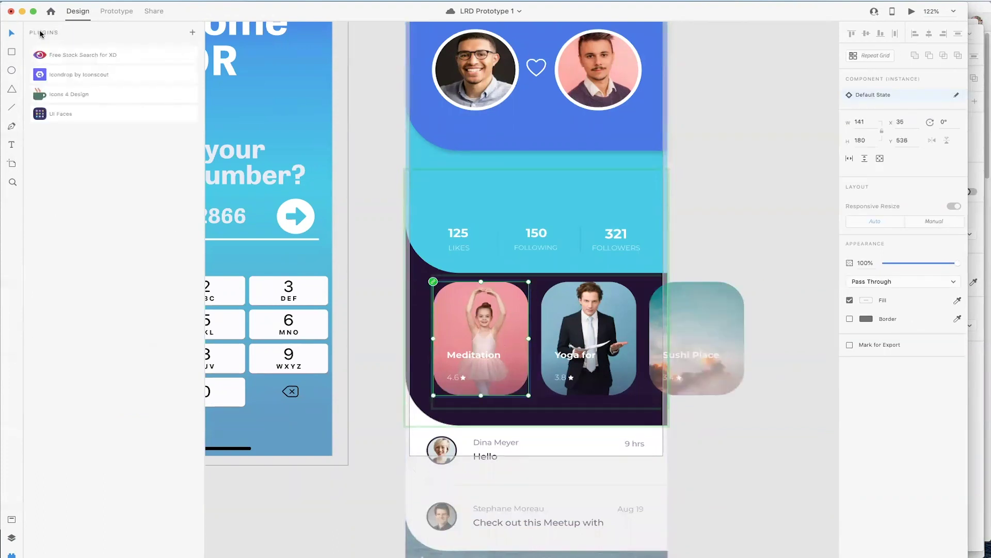
left_click(80, 60)
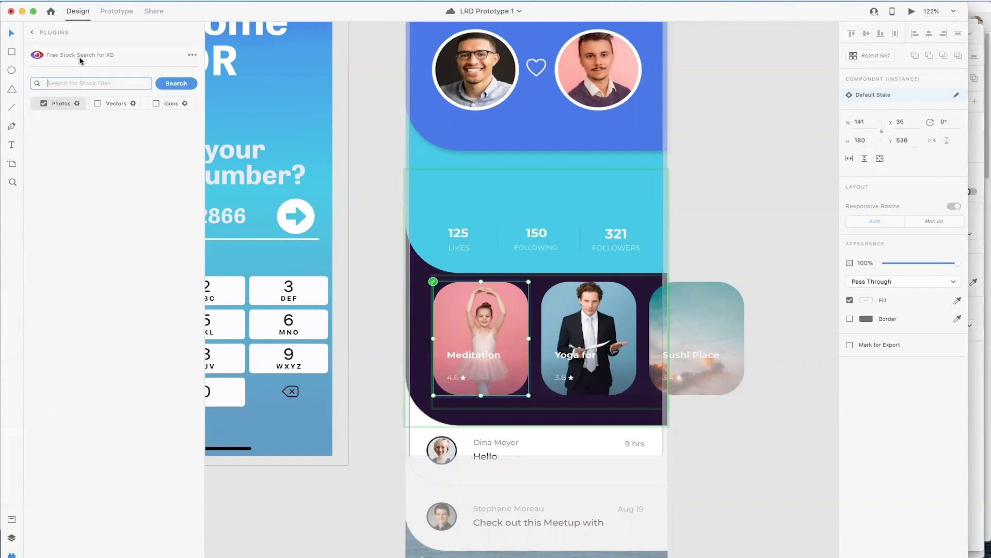
type("meditation")
key("Return")
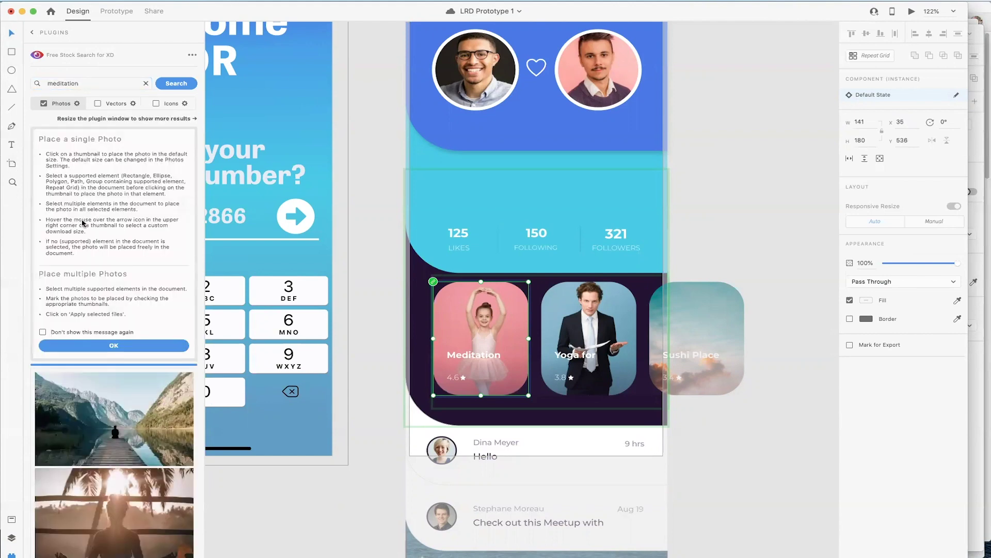
Step: Replace the image inside the Meditation card's rounded rectangle with the stock photo of a person on a lake dock
left_click(116, 382)
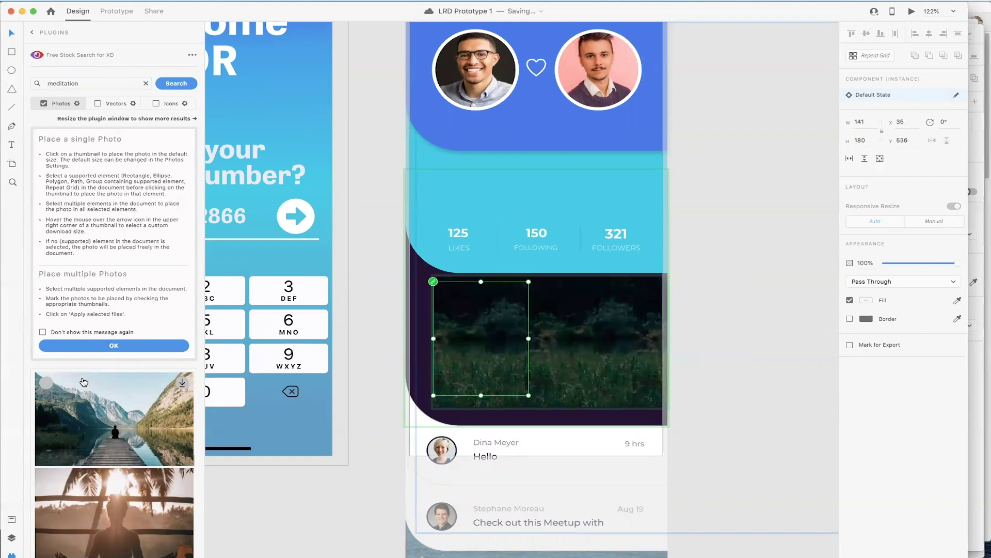
key("super+z")
left_click(495, 350)
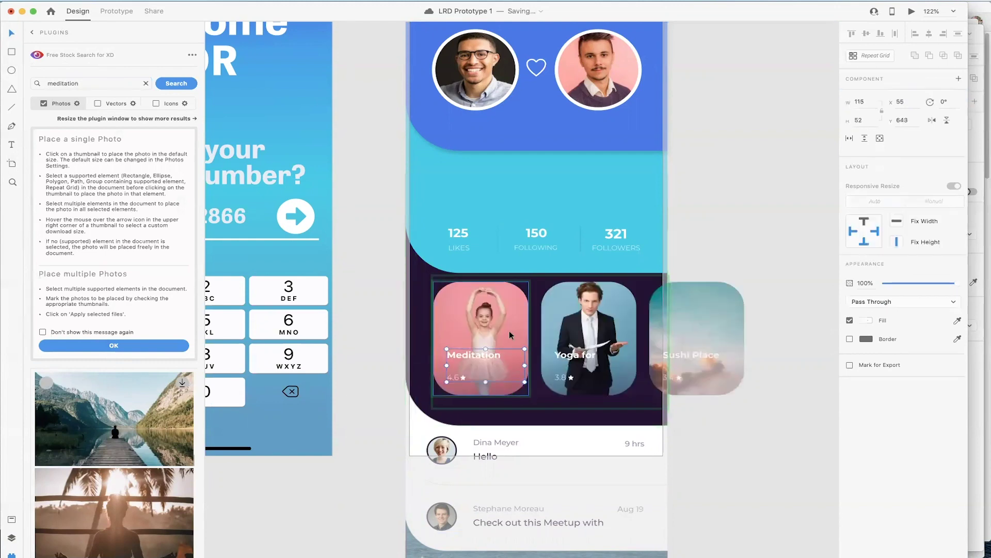
double_click(509, 330)
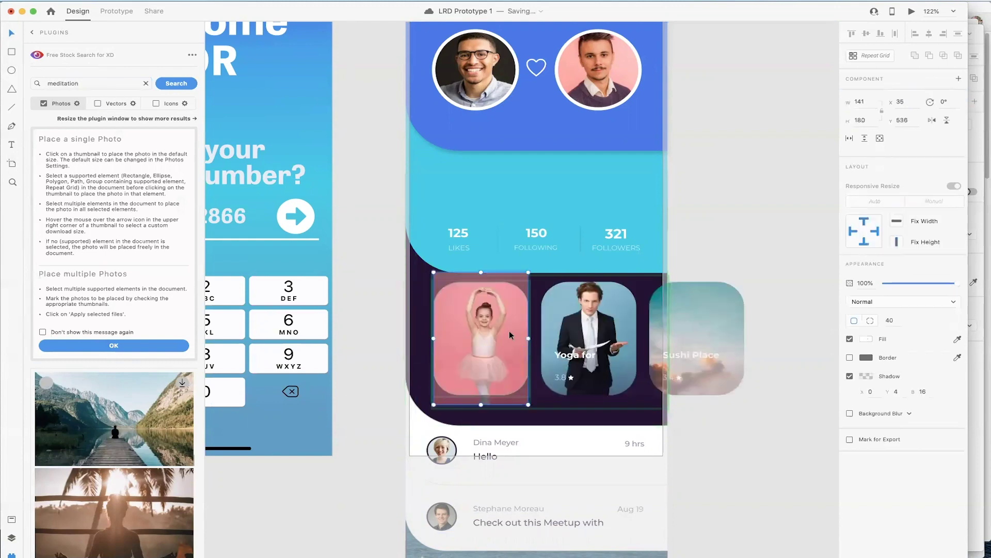
left_click(47, 384)
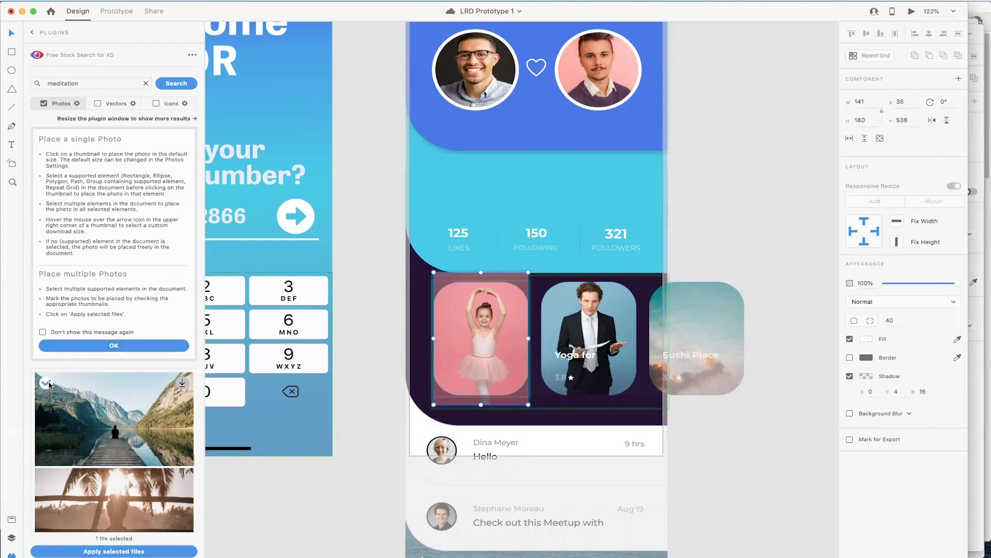
left_click(122, 401)
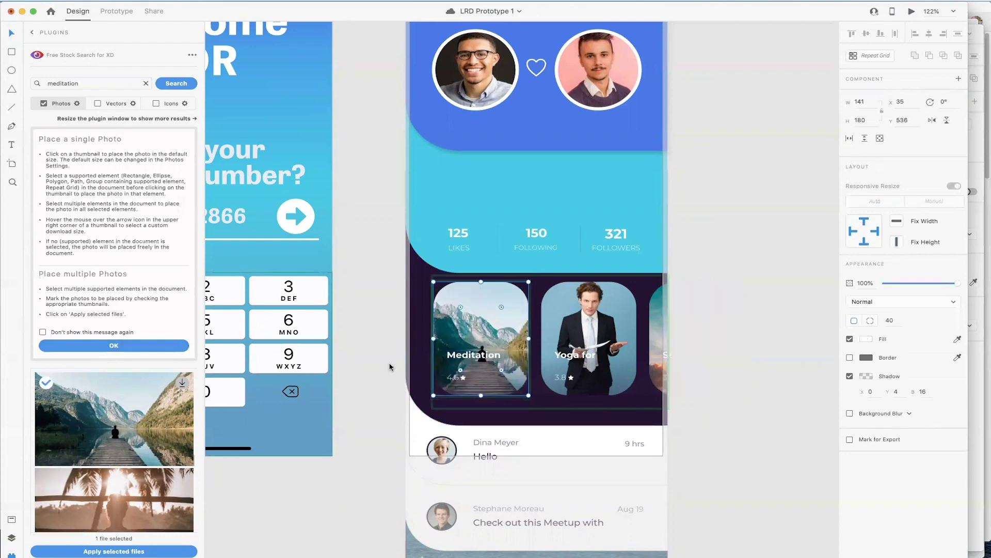
Step: Search stock photos for "yoga" and replace the Yoga for card's image with the seated silhouette photo
left_click(556, 325)
double_click(556, 325)
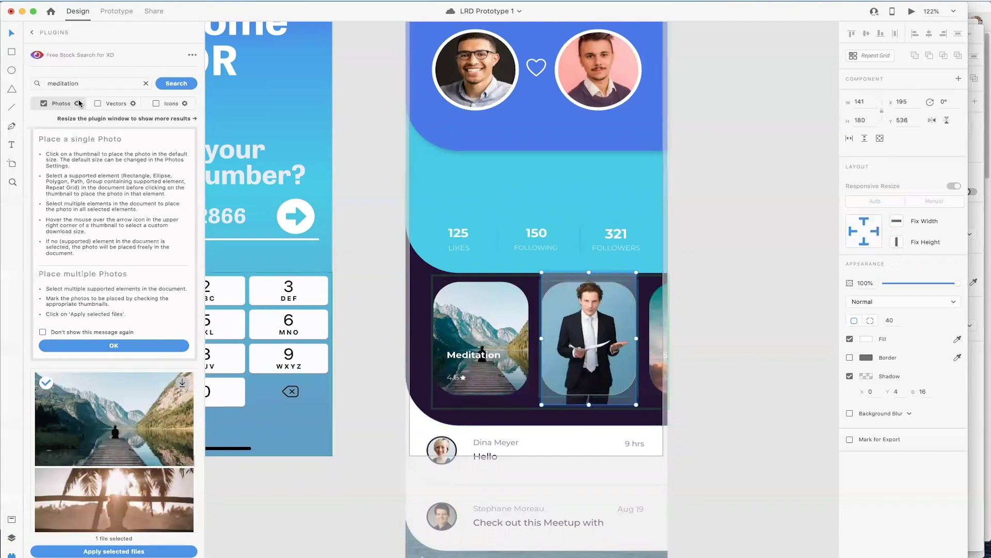
double_click(78, 83)
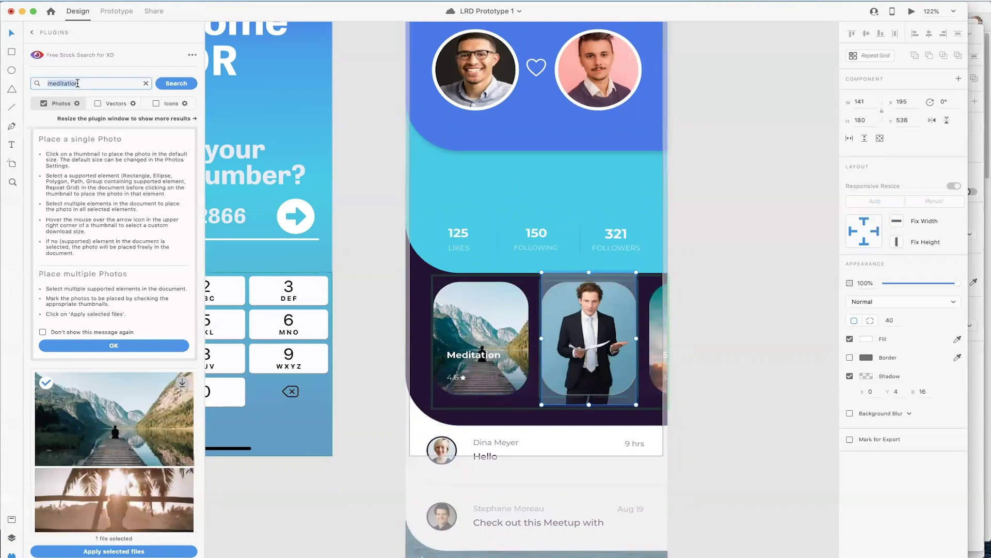
type("yoga")
key("Return")
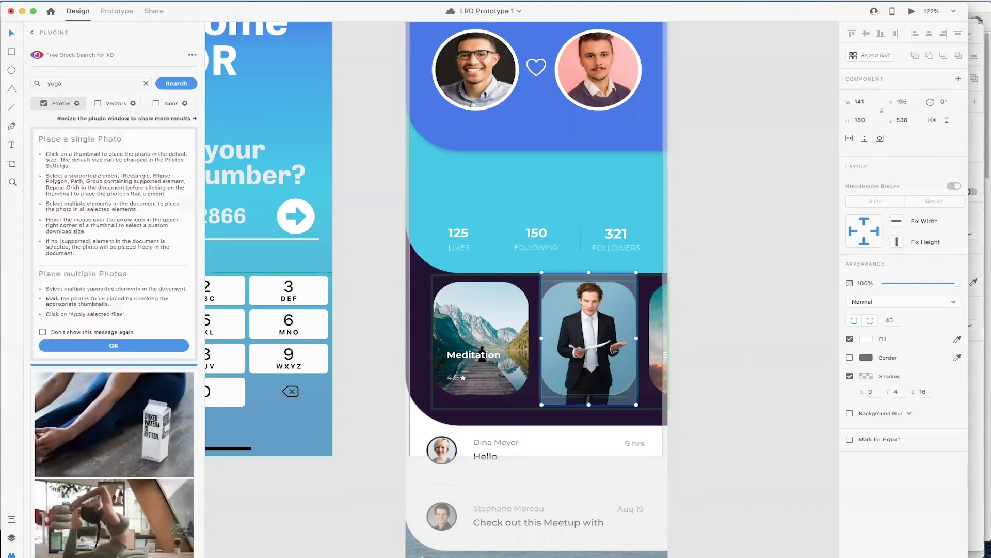
scroll(95, 414, "down", 10)
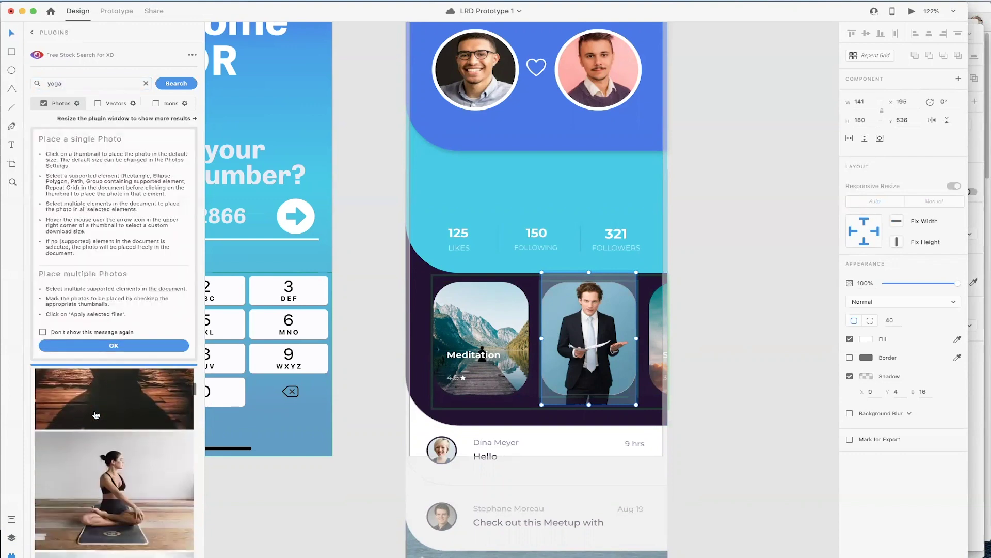
left_click(117, 406)
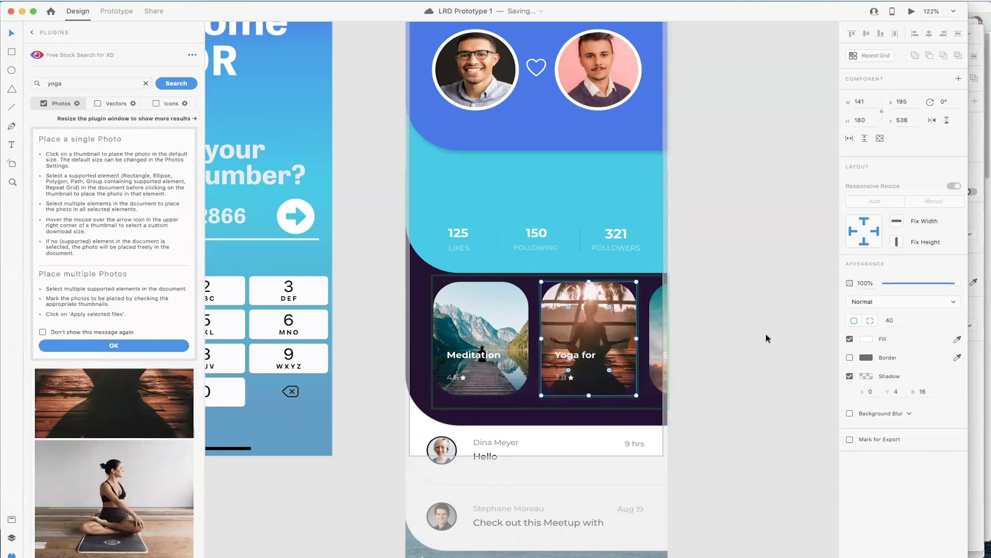
left_click(738, 262)
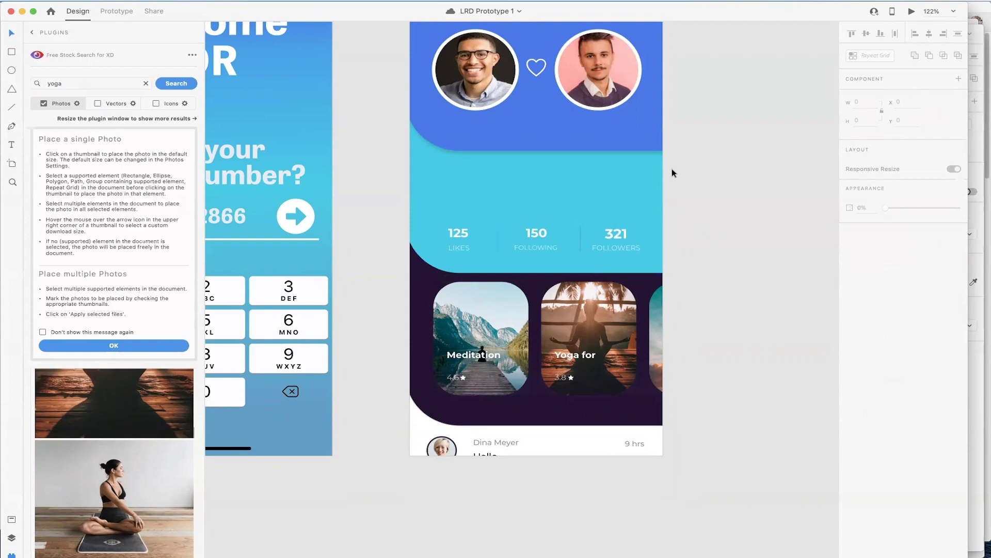
Step: Review the Phone Number – 1 screen from the logo down to the cards extending below the artboard
scroll(670, 206, "up", 2)
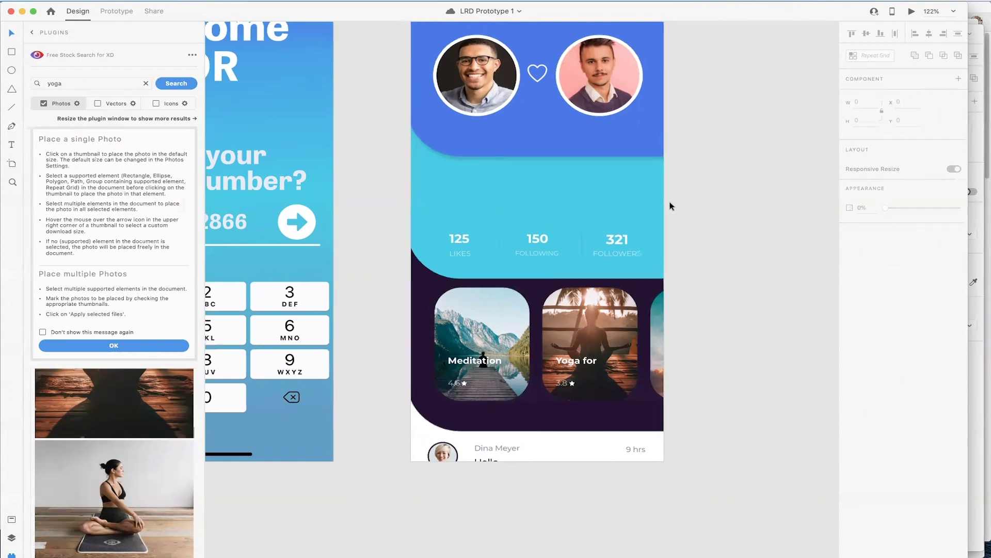
scroll(671, 206, "up", 2)
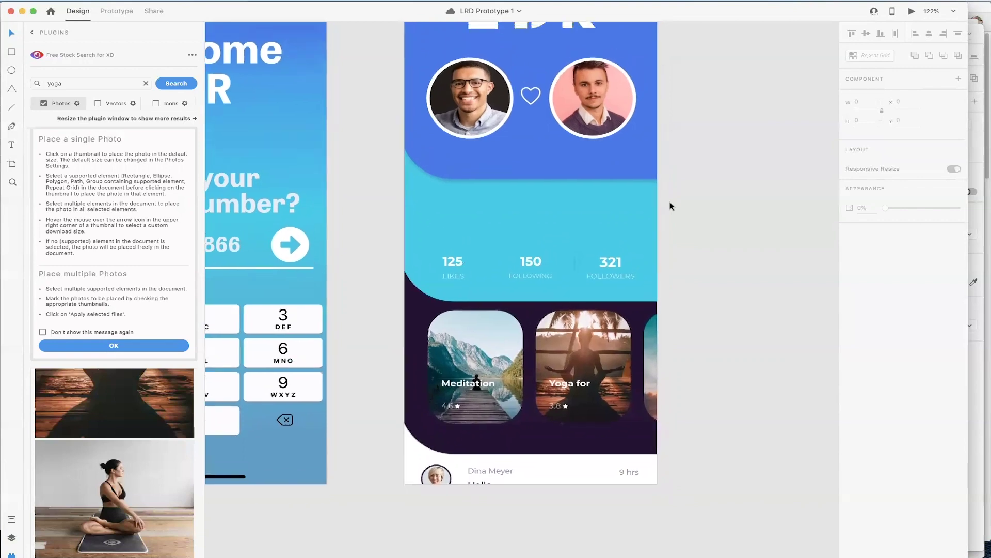
left_click(610, 215)
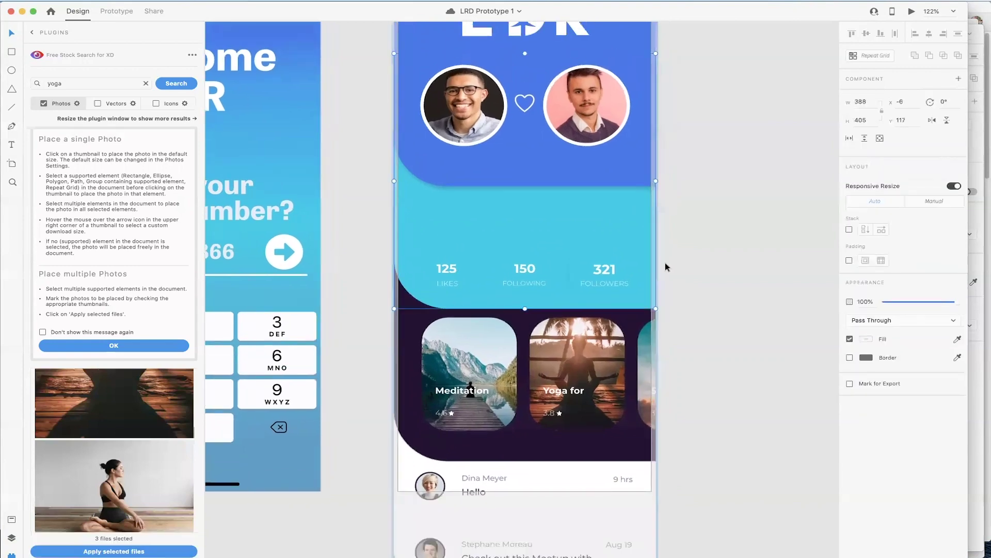
scroll(665, 262, "down", 5)
scroll(665, 262, "down", 3)
scroll(665, 262, "right", 2)
scroll(665, 263, "down", 1)
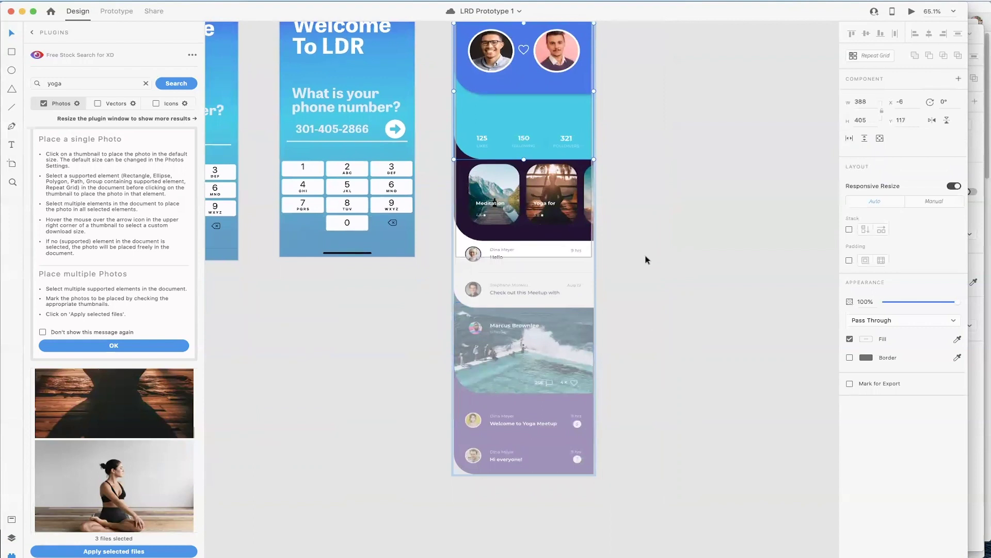
scroll(624, 213, "up", 3)
scroll(625, 213, "left", 1)
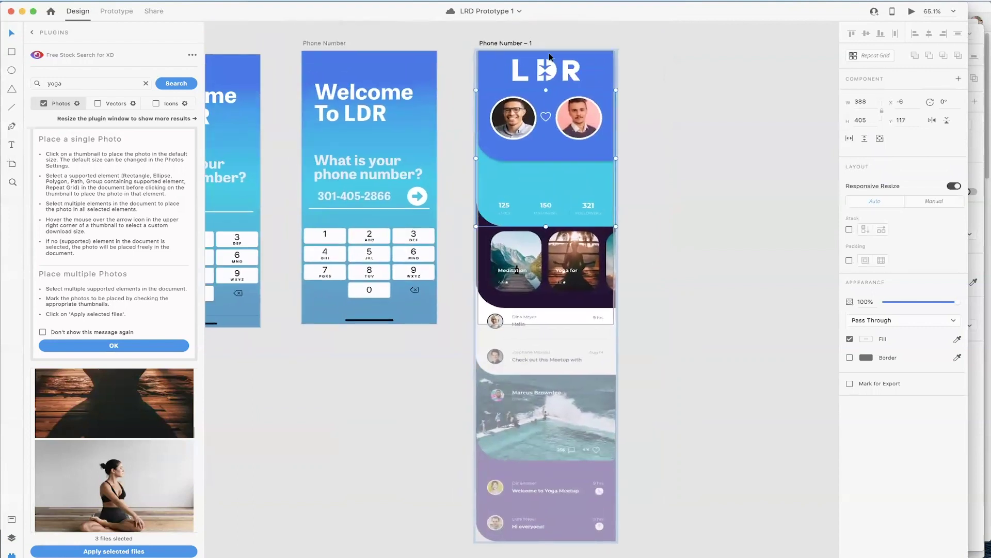
Step: Rename the Phone Number – 1 artboard as First Screen
left_click(516, 43)
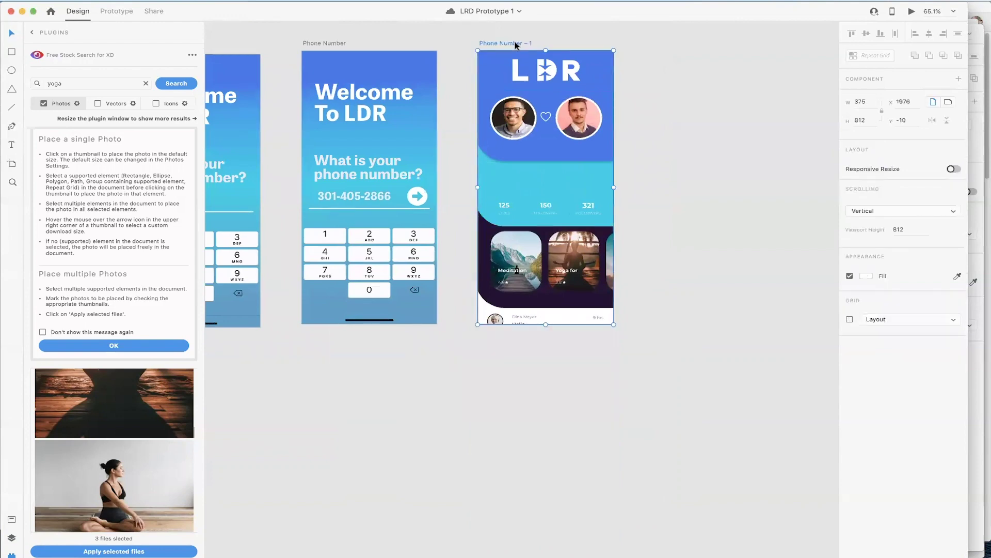
double_click(515, 43)
type("First Screen")
key("Return")
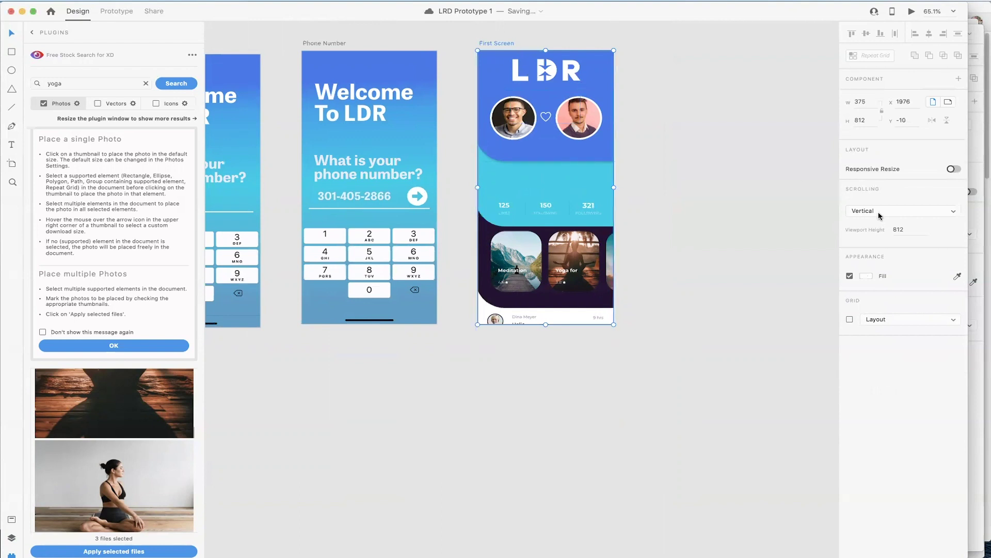
Step: Extend the First Screen artboard downward to a height of 1466 so it covers the purple message cards
left_click_drag(546, 324, 542, 433)
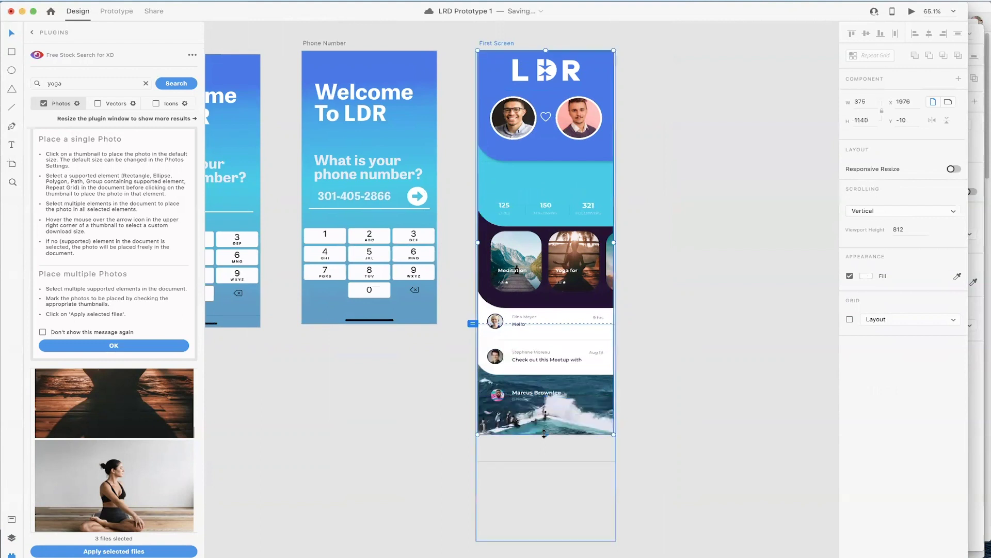
scroll(543, 432, "down", 3)
left_click_drag(528, 351, 519, 437)
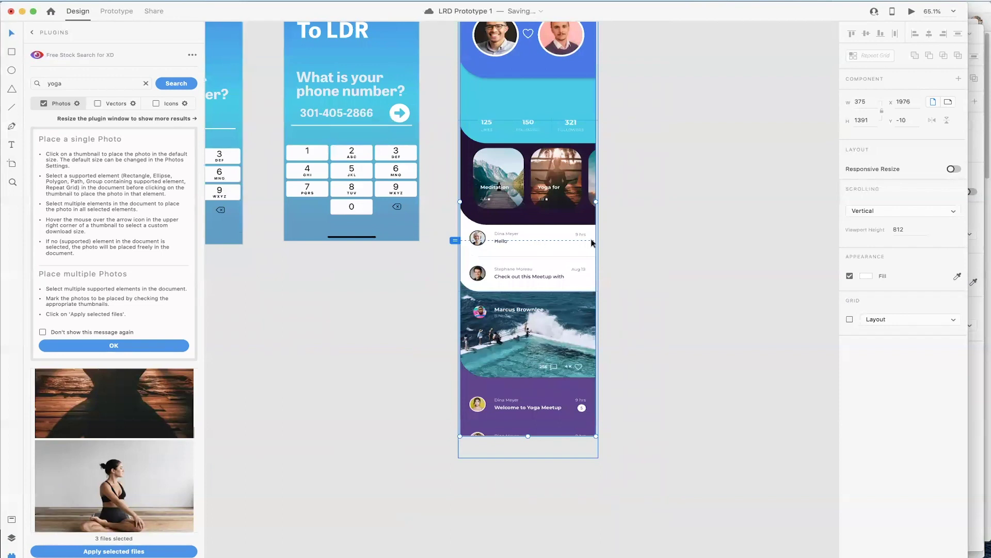
left_click_drag(527, 436, 527, 460)
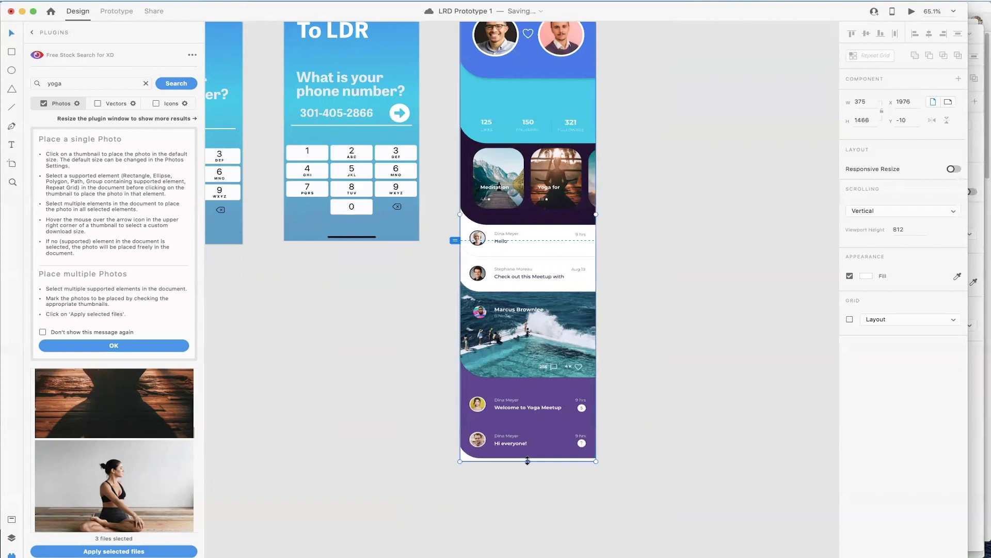
Step: Lengthen the First Screen artboard to a height of 1530, leaving a white strip below the purple message cards
scroll(522, 413, "down", 3)
left_click_drag(522, 426, 514, 469)
left_click(517, 459)
left_click(615, 431)
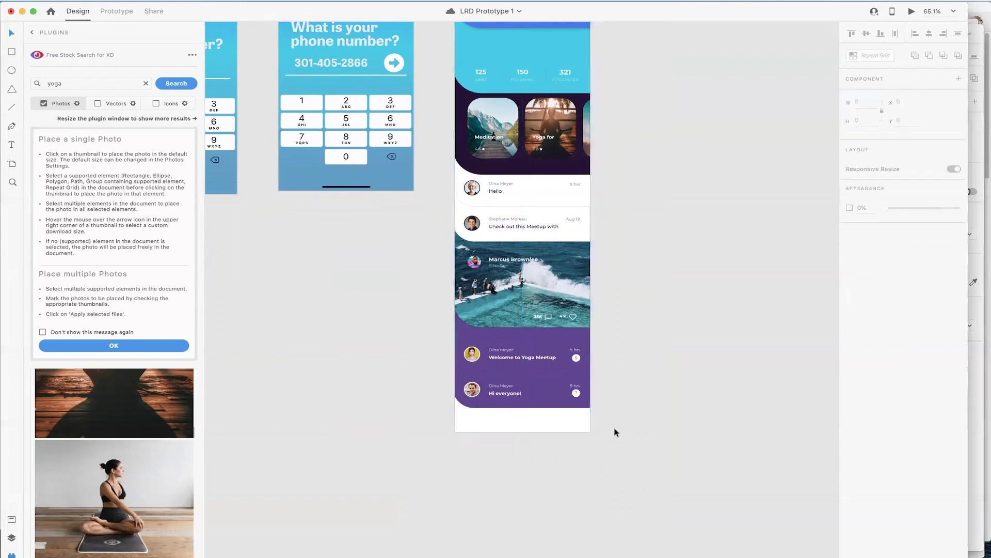
left_click(522, 406)
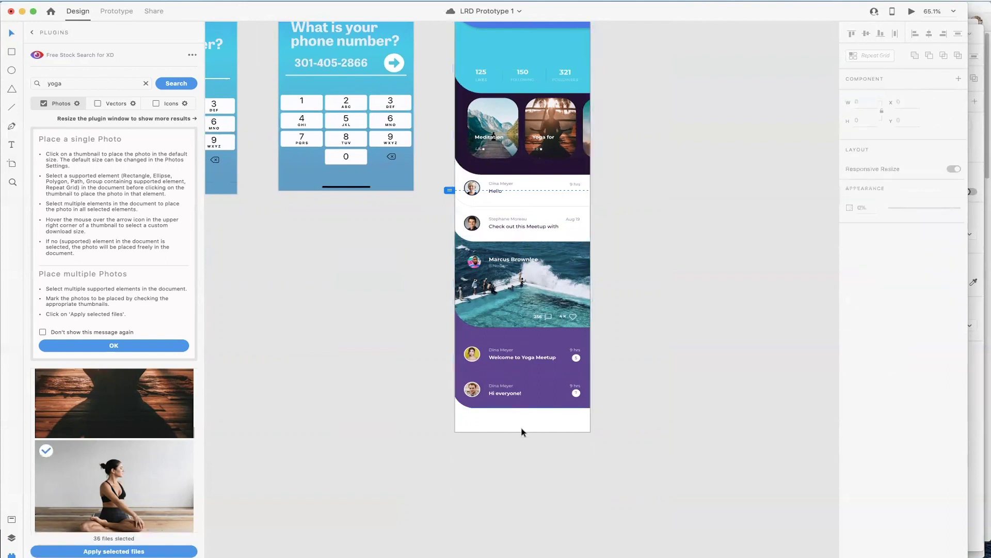
left_click(522, 430)
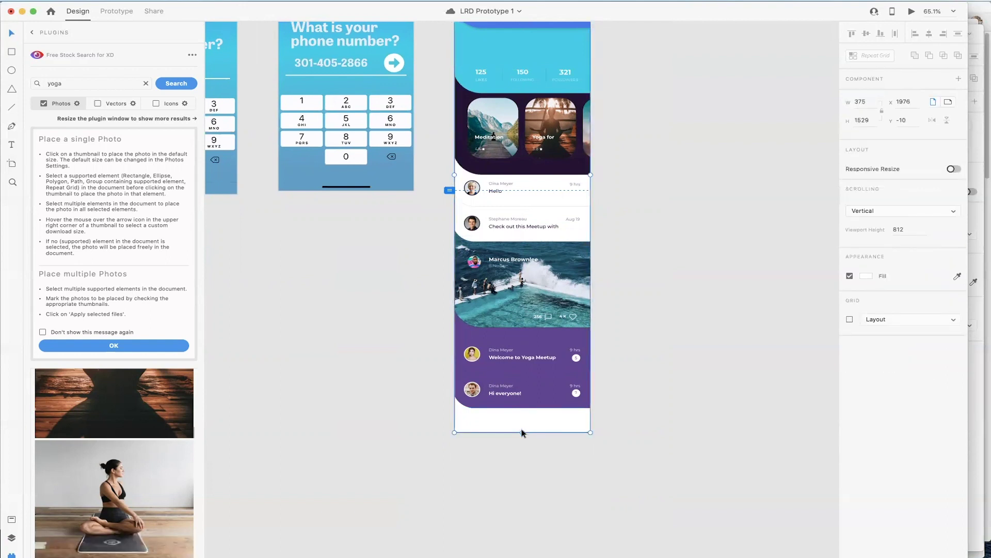
left_click_drag(522, 432, 522, 432)
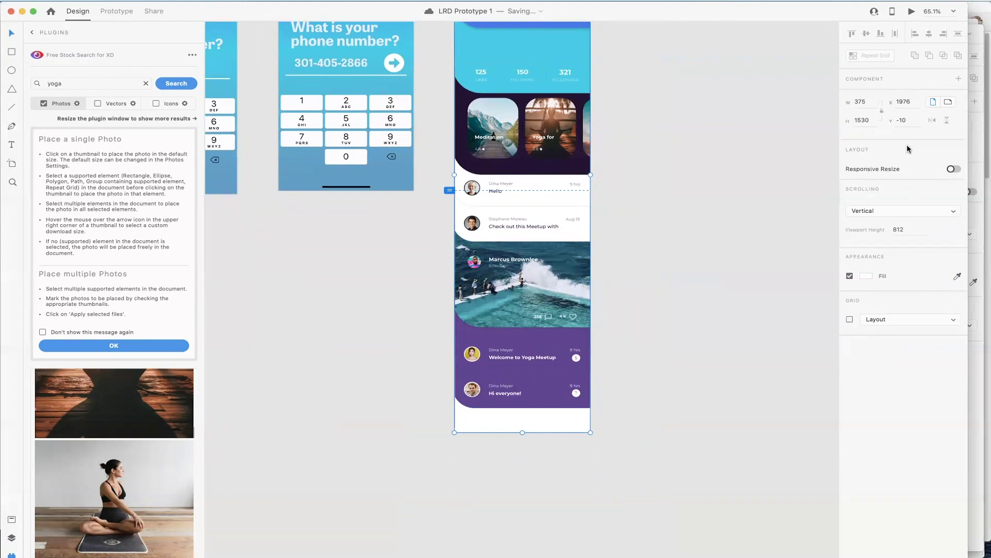
Step: Review the lengthened First Screen from its lower cards up to the LDR logo, alongside the neighbouring phone number screens
scroll(674, 183, "up", 2)
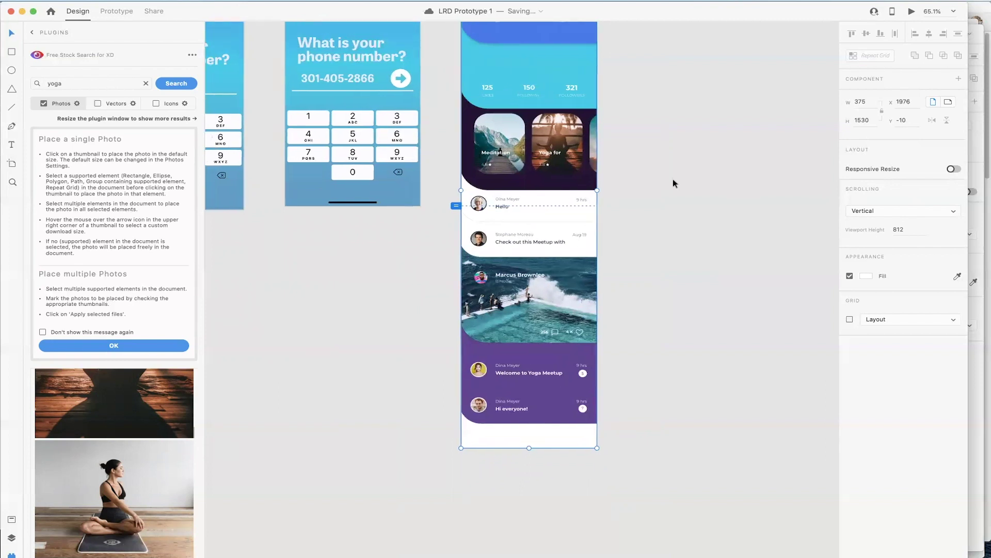
scroll(673, 180, "up", 4)
left_click(674, 180)
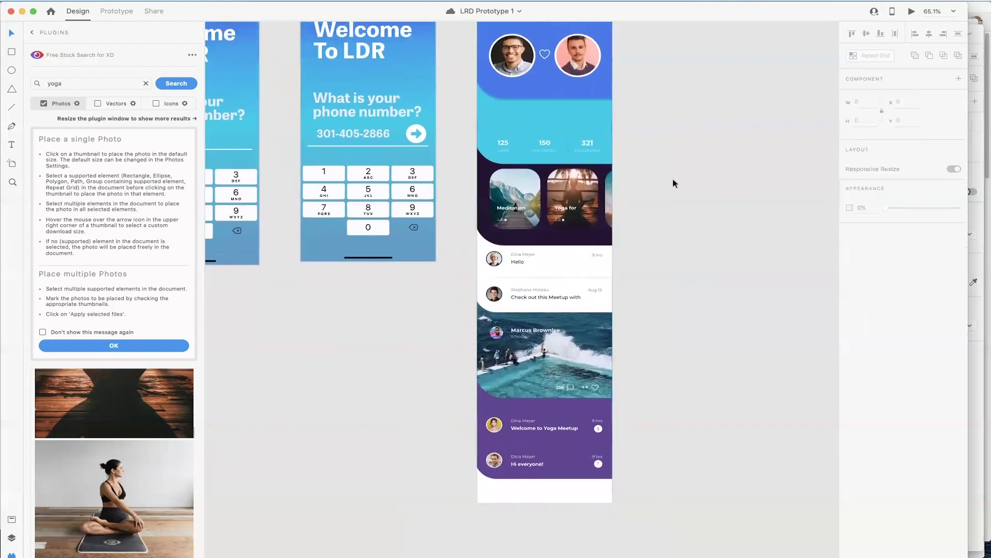
left_click(550, 253)
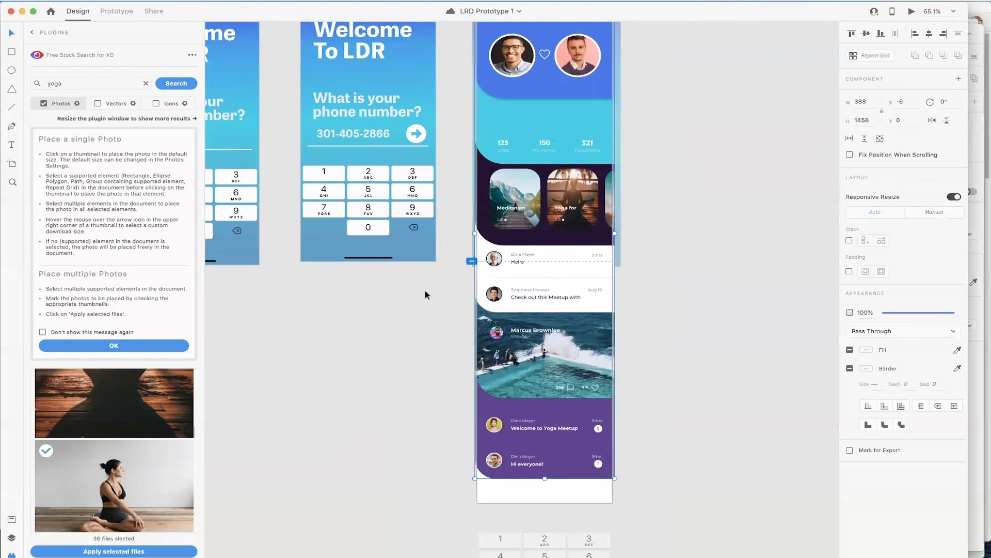
scroll(426, 295, "up", 3)
scroll(425, 294, "up", 1)
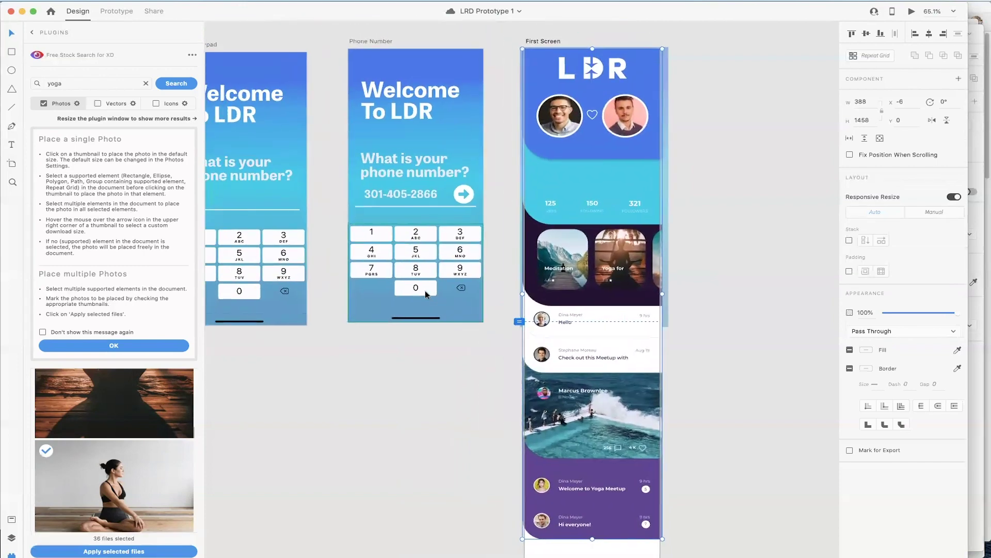
scroll(425, 295, "left", 3)
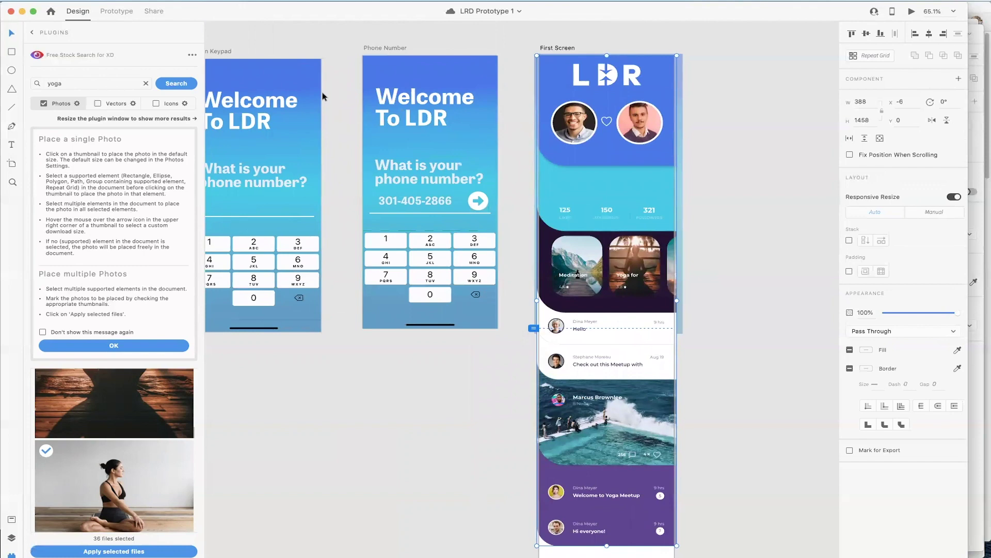
Step: Get the Material Design UI kit for Adobe XD from material.io and save the zip archive in the Adobe XD folder
left_click(58, 0)
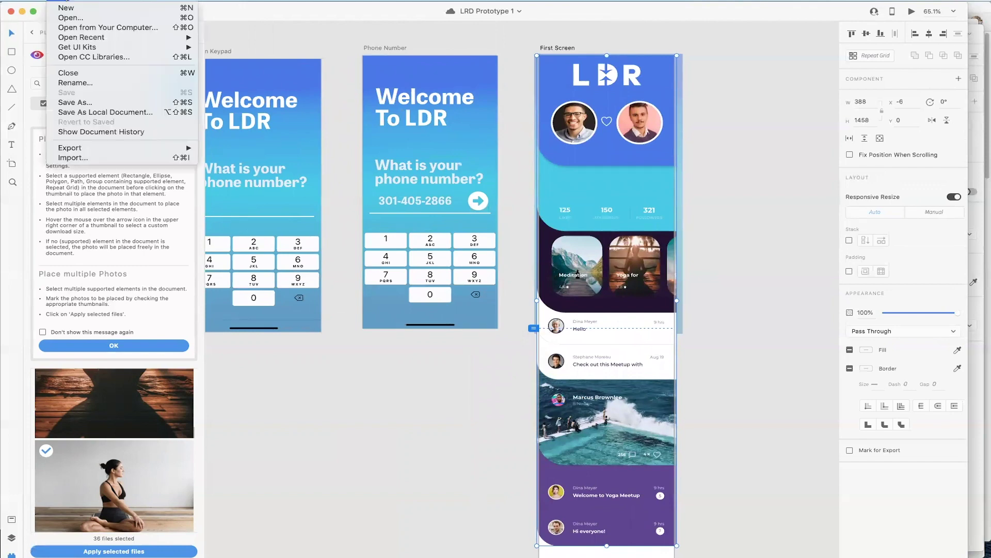
mouse_move(94, 48)
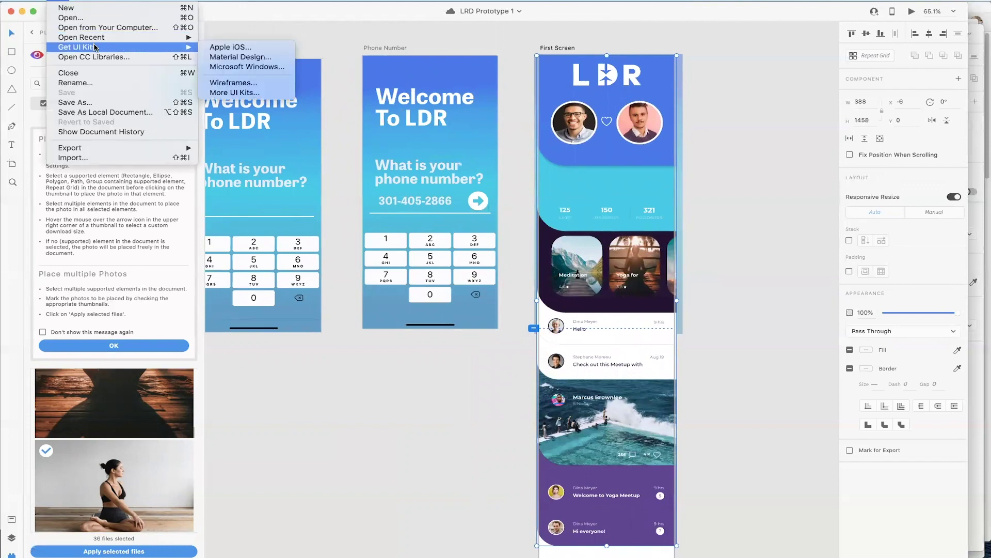
left_click(237, 57)
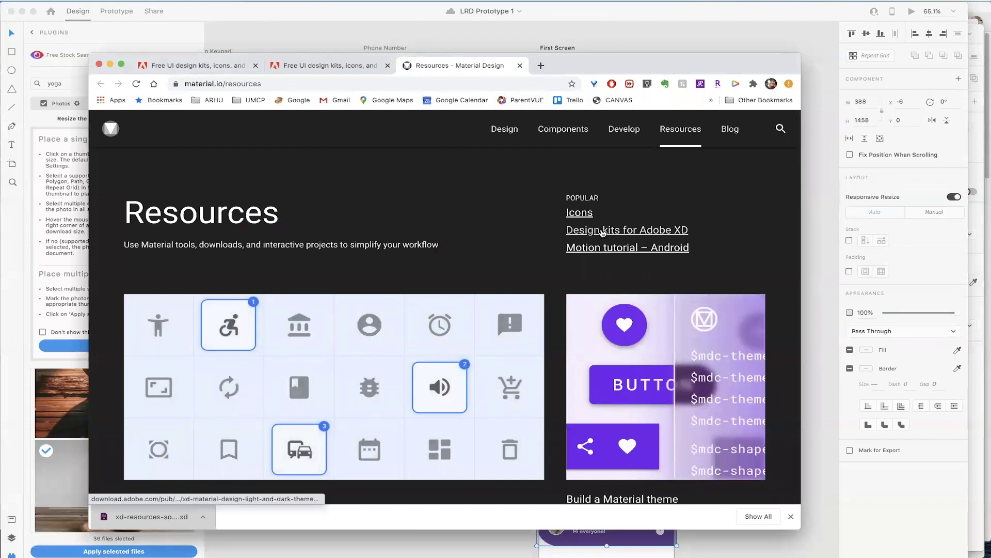
left_click(641, 231)
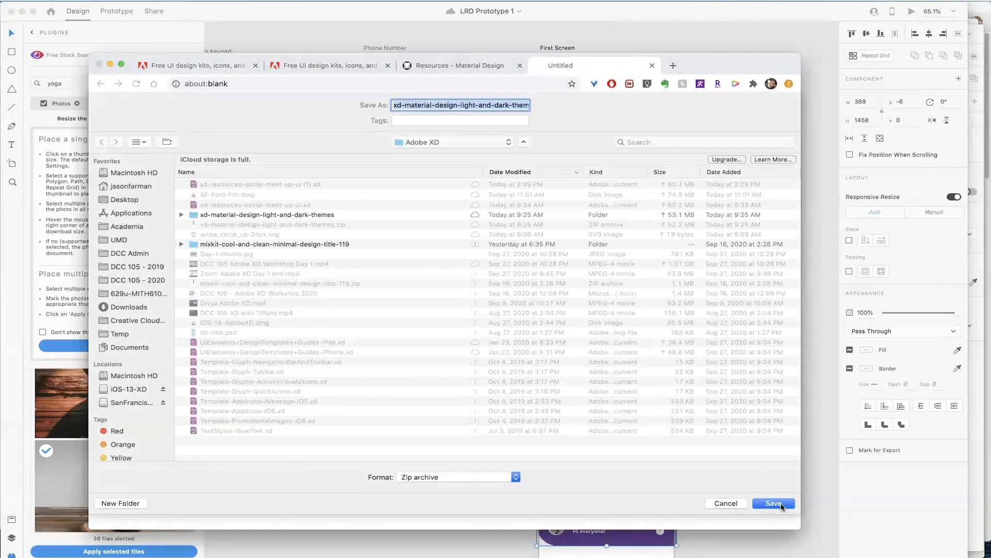
left_click(782, 507)
Step: Unpack the downloaded Material Design archive and open its [Light Theme] XD-Material-Design file
left_click(123, 515)
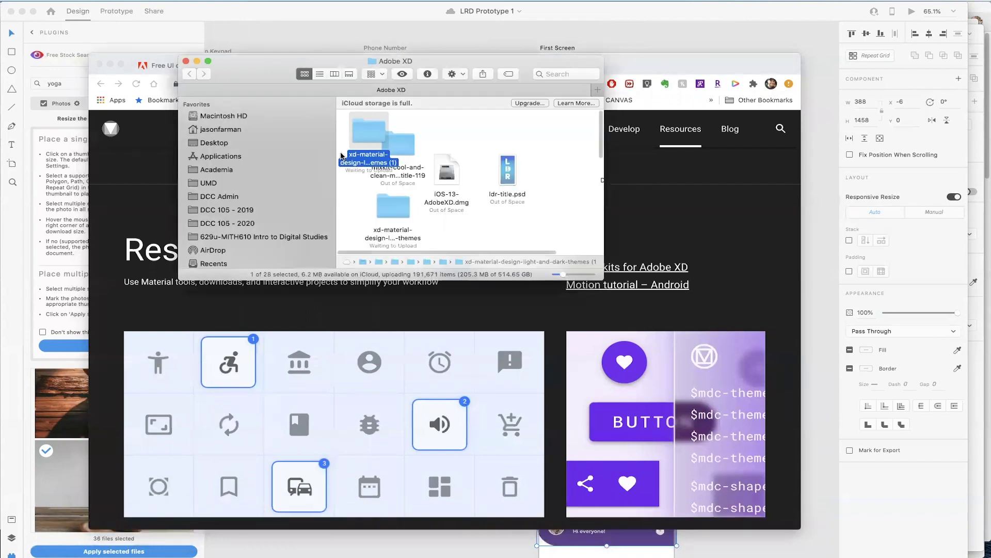
double_click(368, 132)
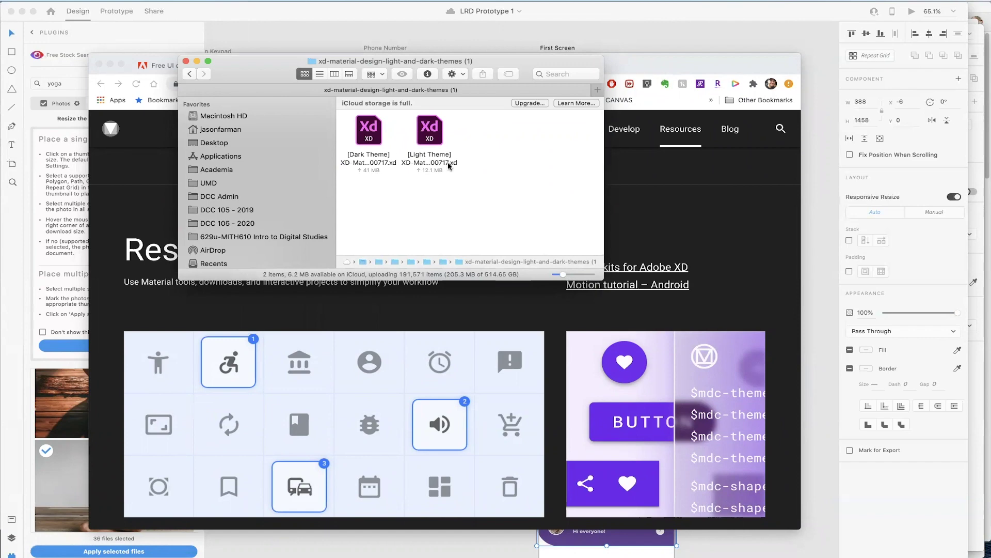
double_click(429, 130)
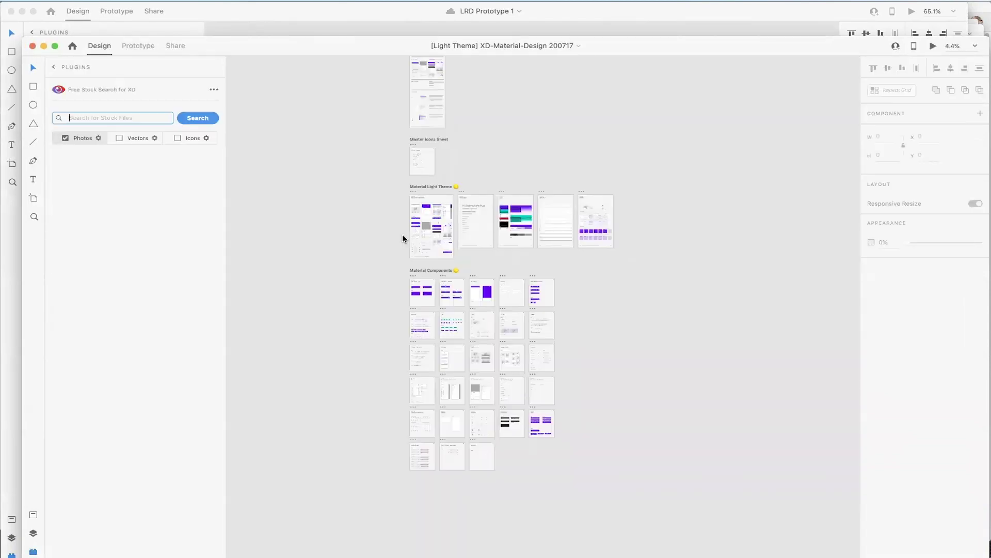
Step: Find the App Bars: Bottoms artboard under Material Components and copy the whole artboard
scroll(464, 269, "up", 10)
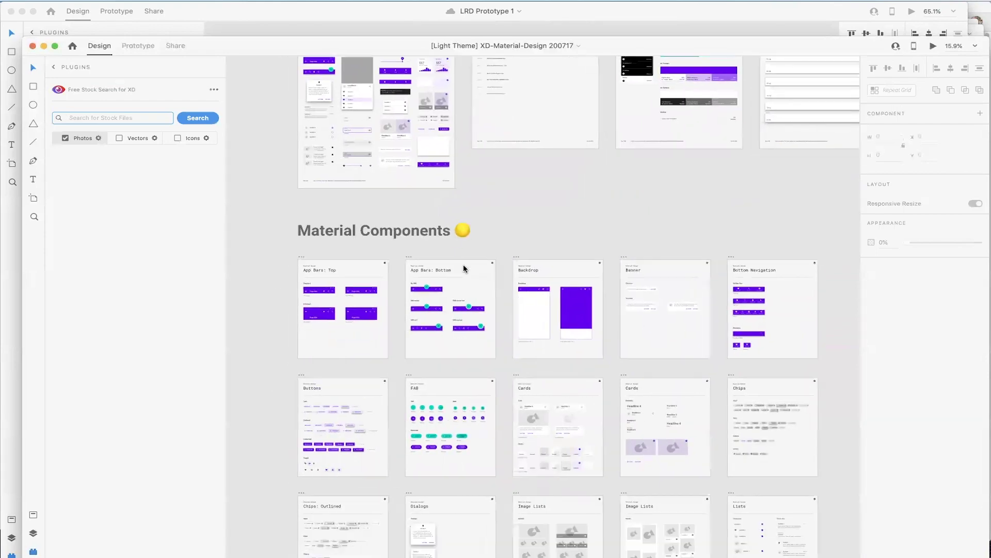
scroll(464, 268, "down", 3)
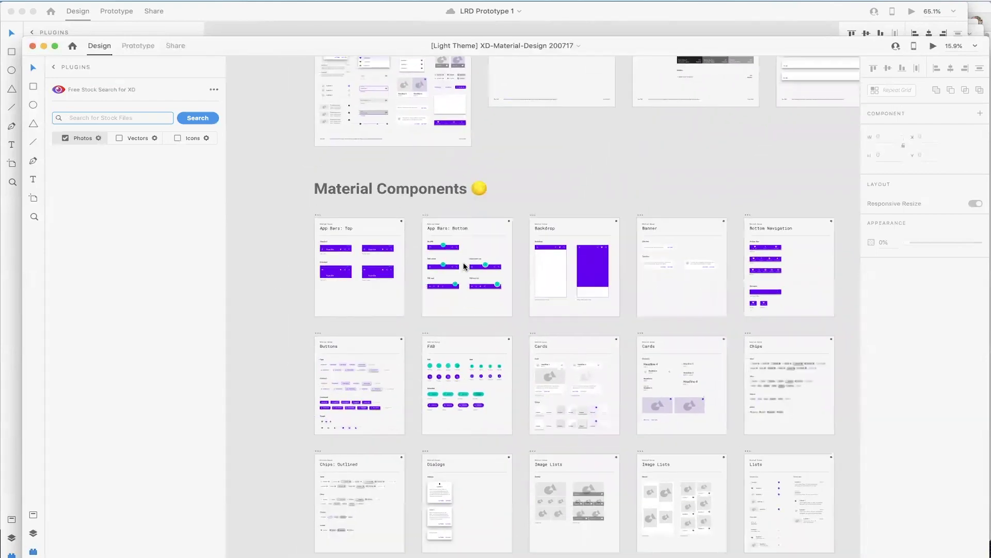
scroll(463, 262, "up", 6)
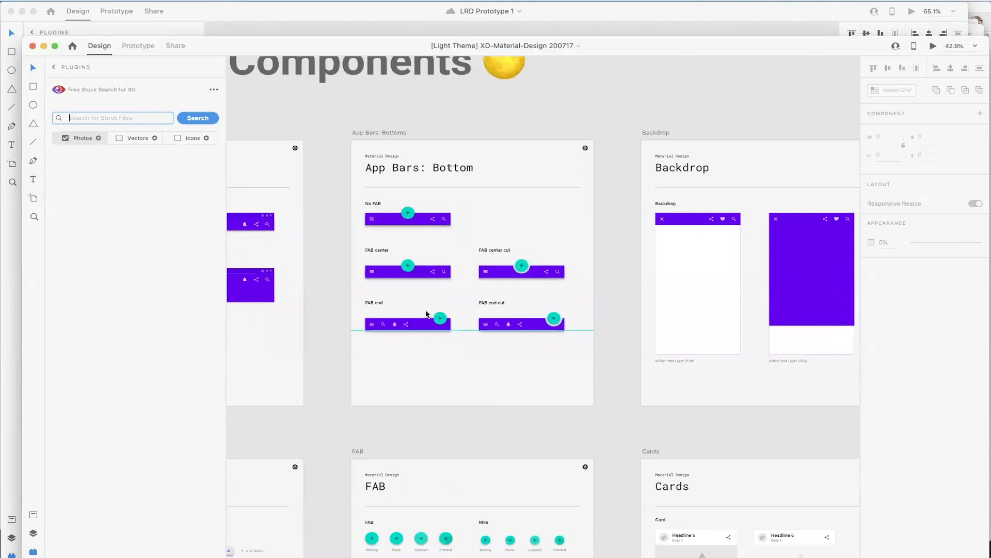
scroll(425, 314, "up", 3)
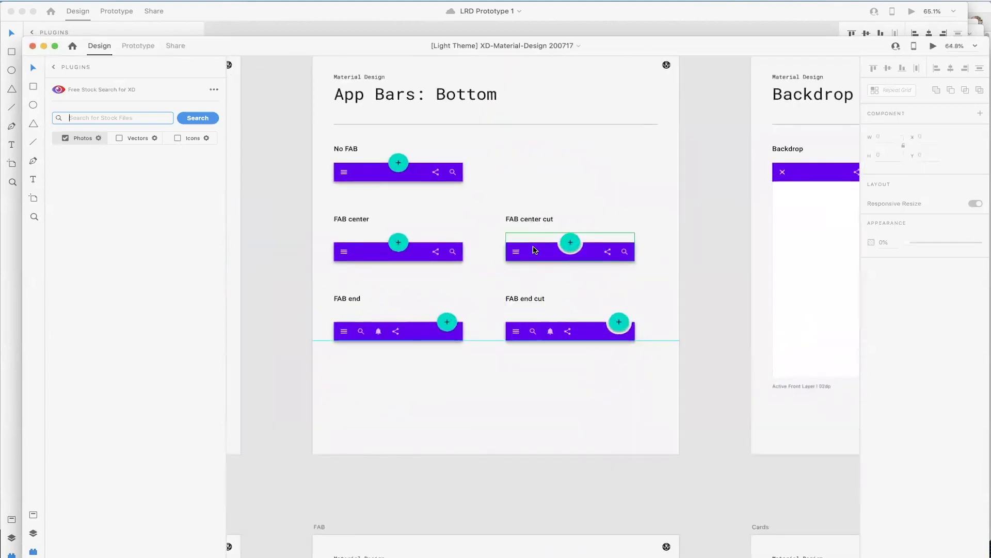
scroll(465, 268, "up", 4)
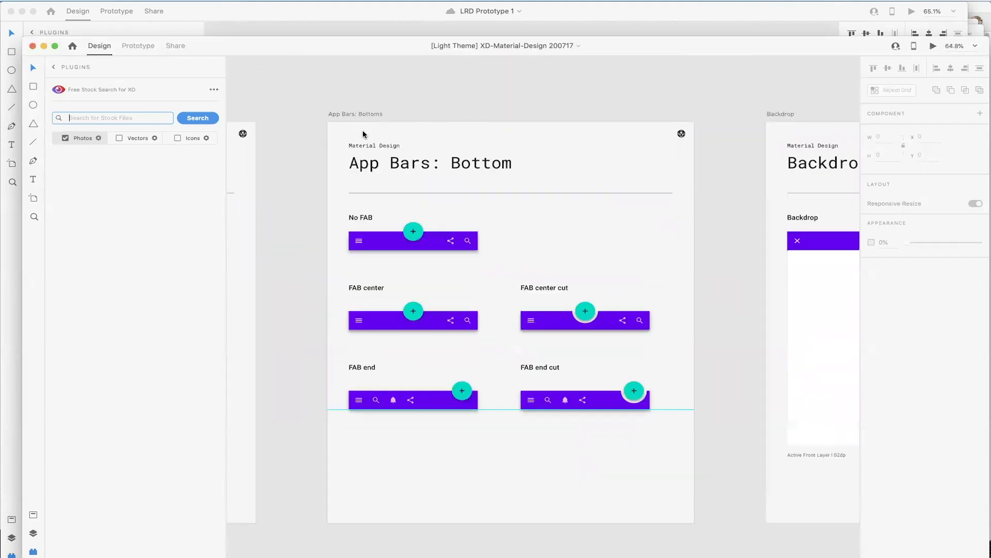
left_click(353, 115)
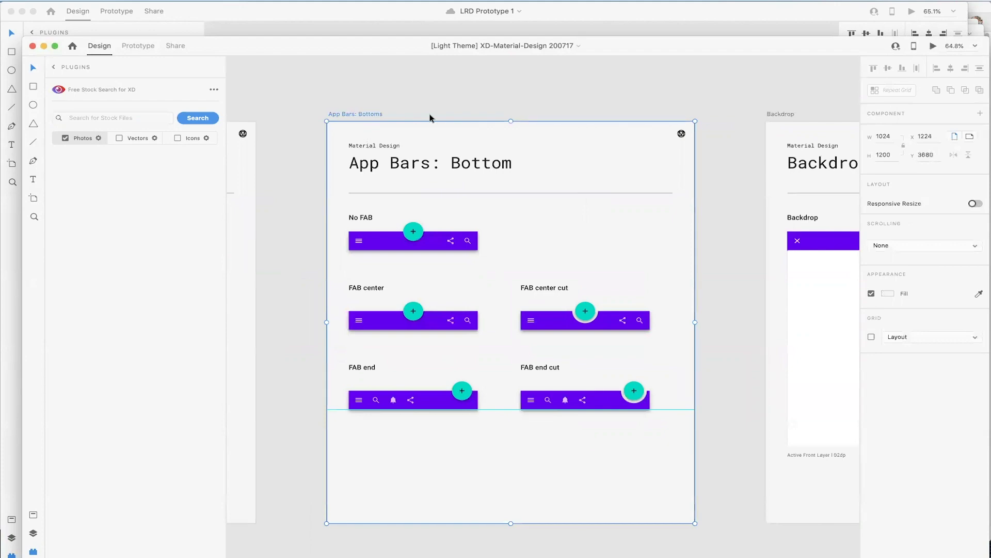
Step: Switch back to LRD Prototype 1 and paste the App Bars: Bottoms artboard beside the social meet-up kit screens below the iOS templates
left_click(331, 15)
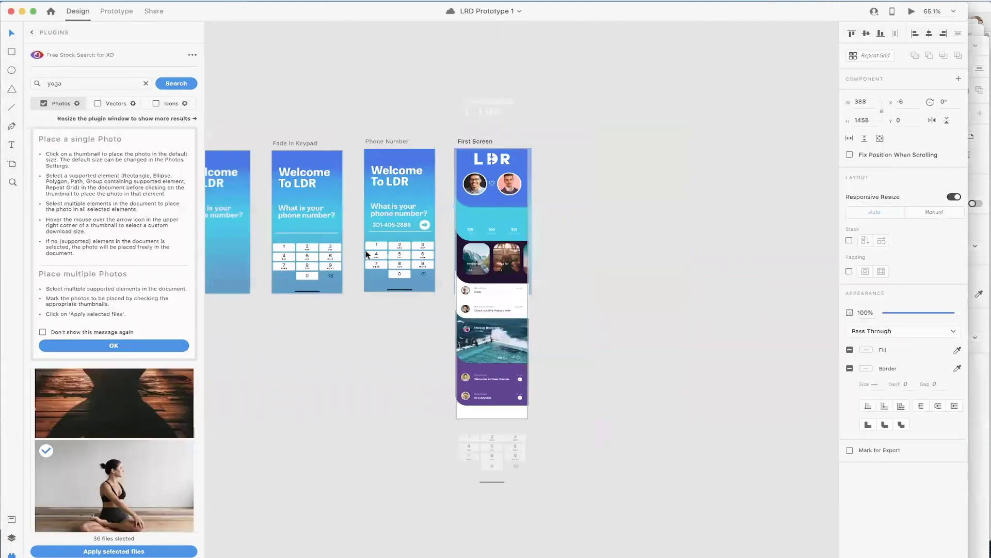
scroll(366, 254, "down", 10)
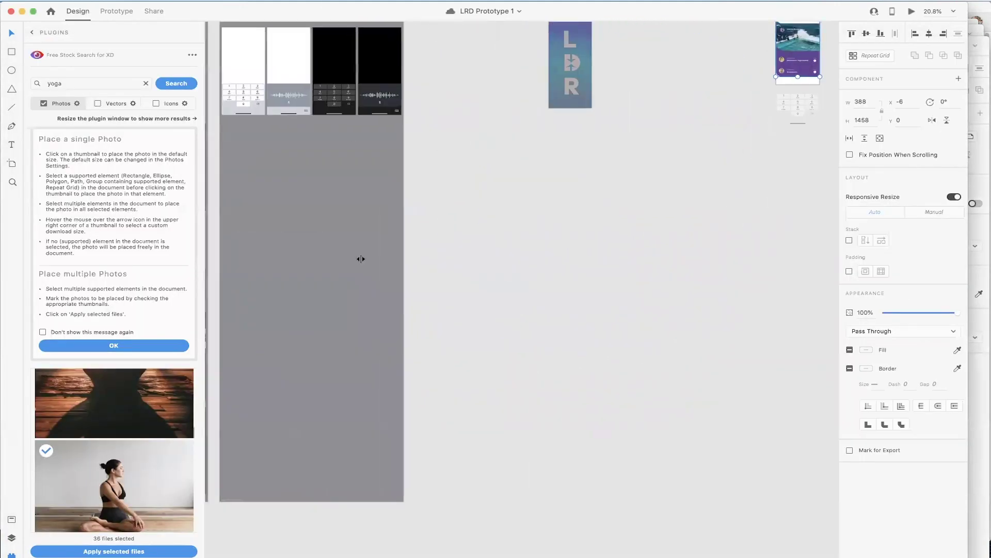
scroll(361, 258, "down", 6)
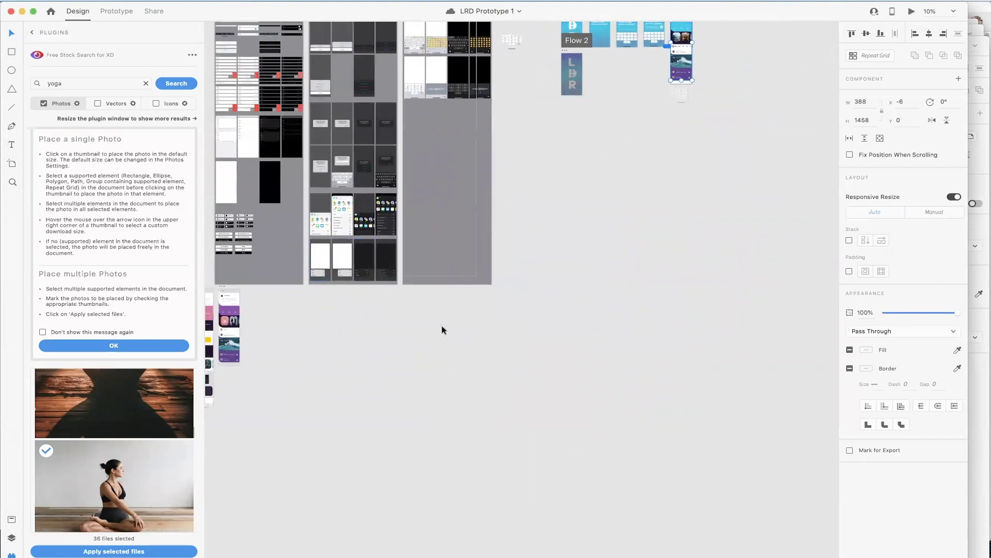
scroll(429, 347, "left", 4)
scroll(429, 347, "down", 2)
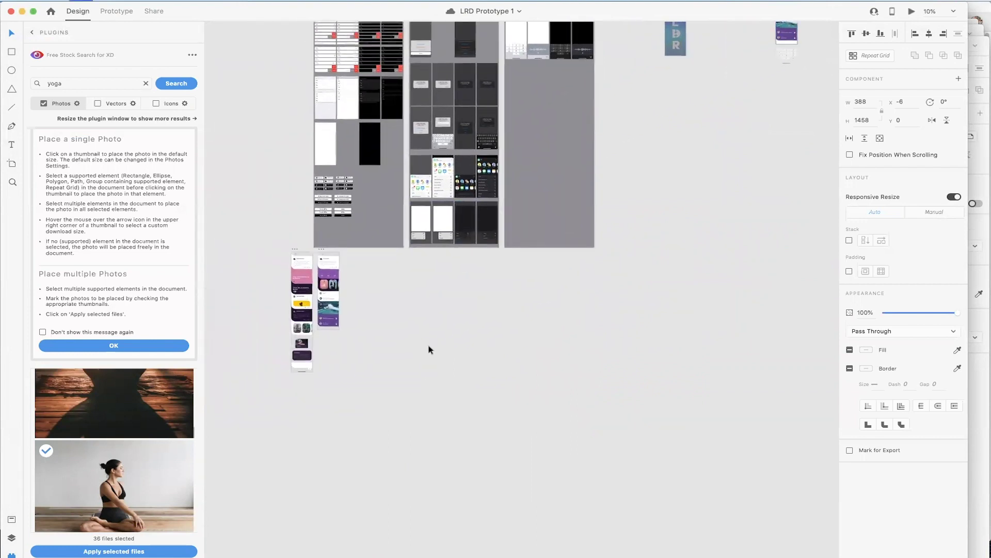
key("super+v")
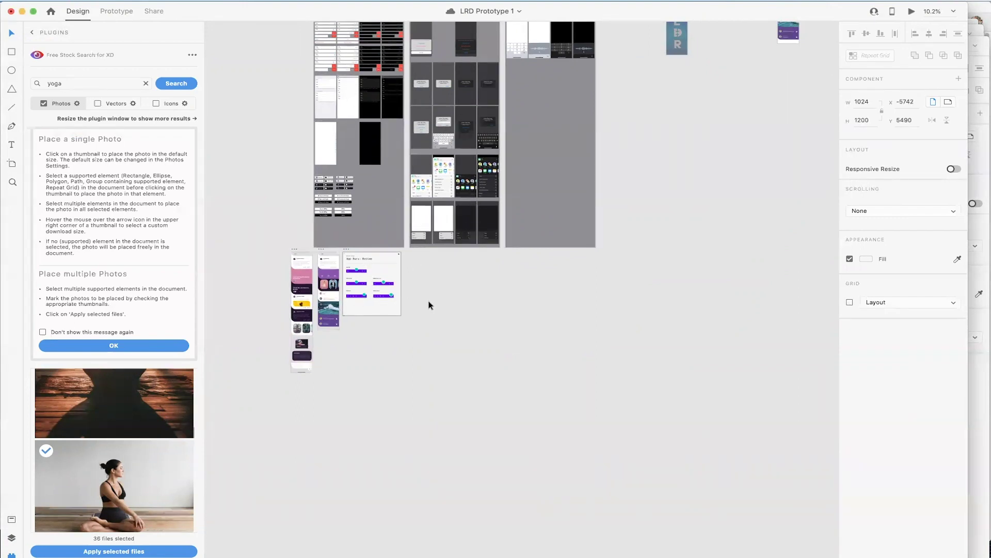
Step: Select the FAB center cut bar on the App Bars: Bottom artboard and examine it up close
scroll(371, 299, "up", 5)
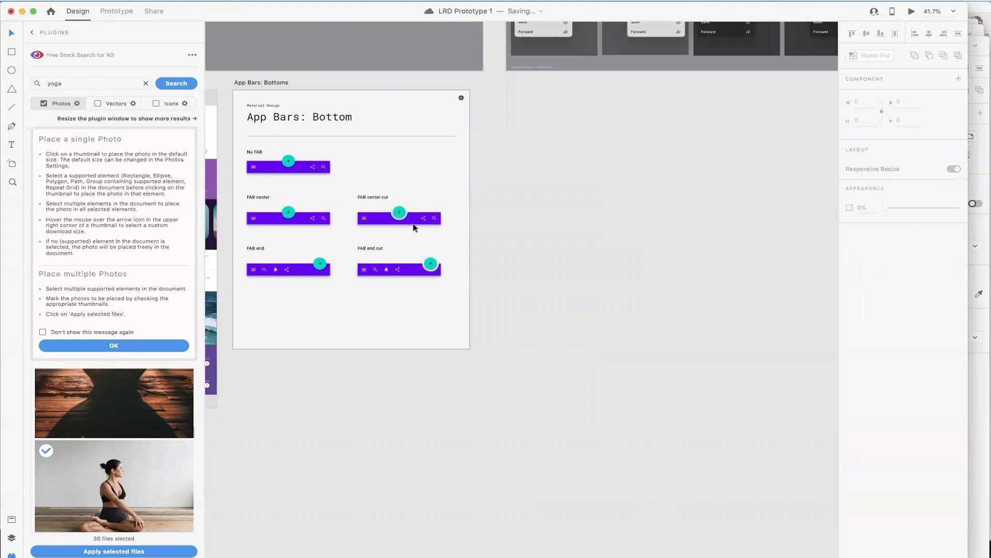
left_click(422, 221)
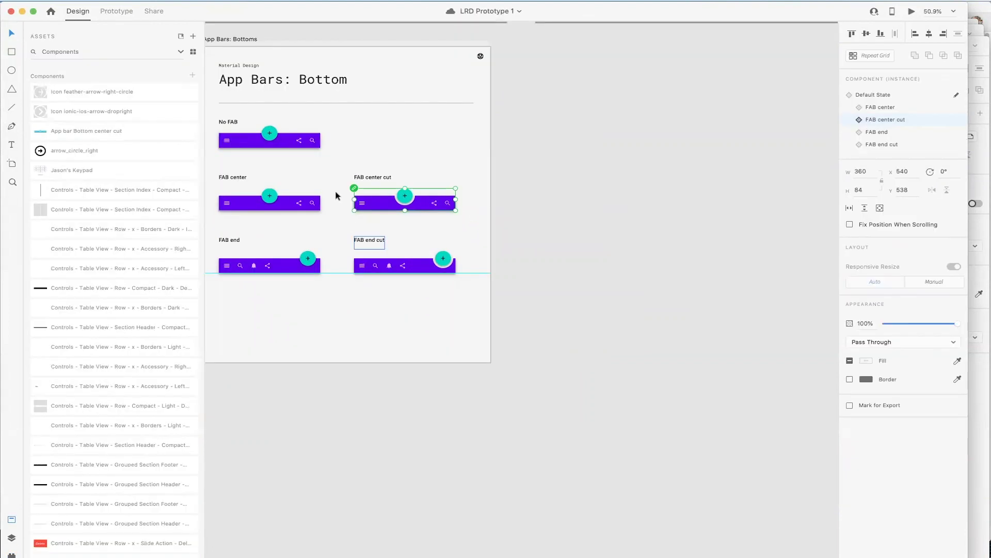
scroll(336, 195, "up", 5)
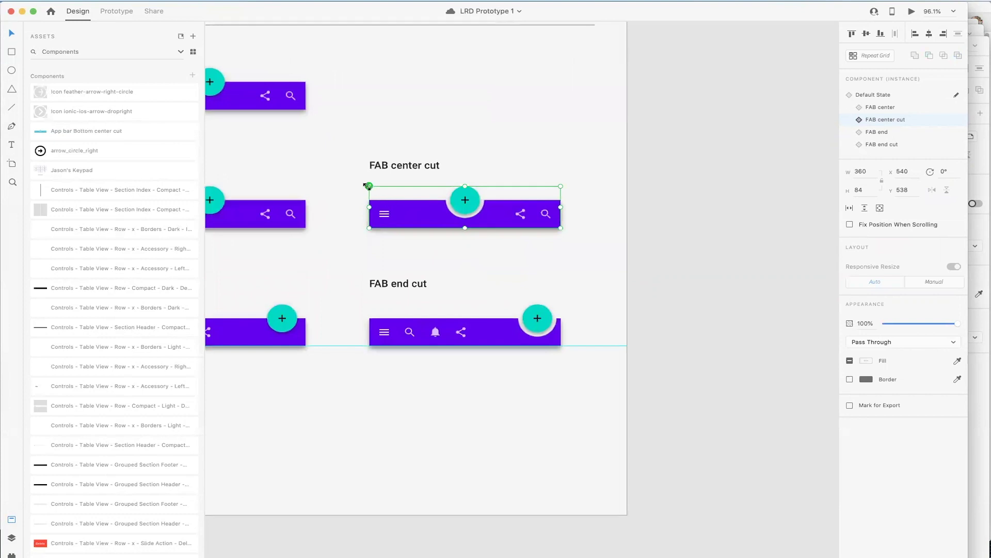
scroll(383, 195, "up", 5)
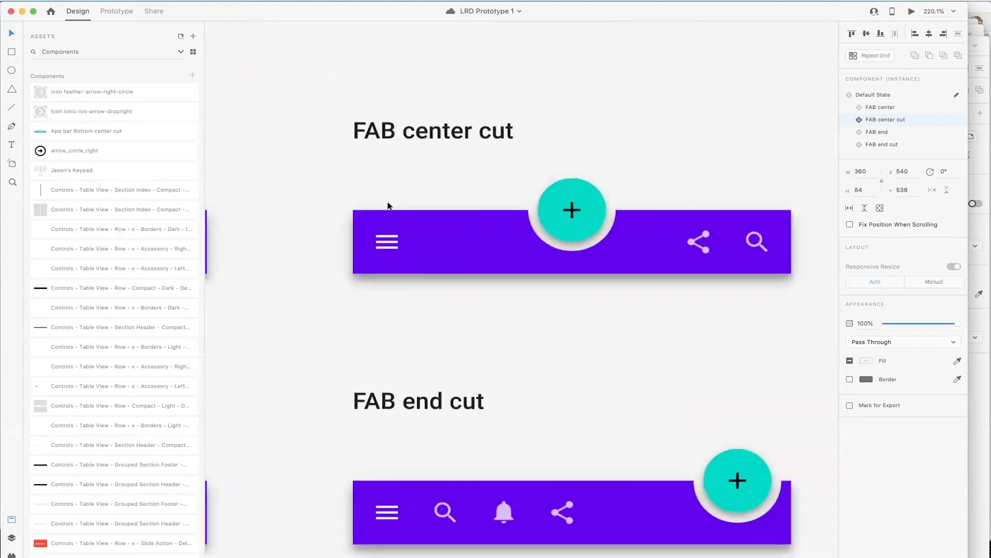
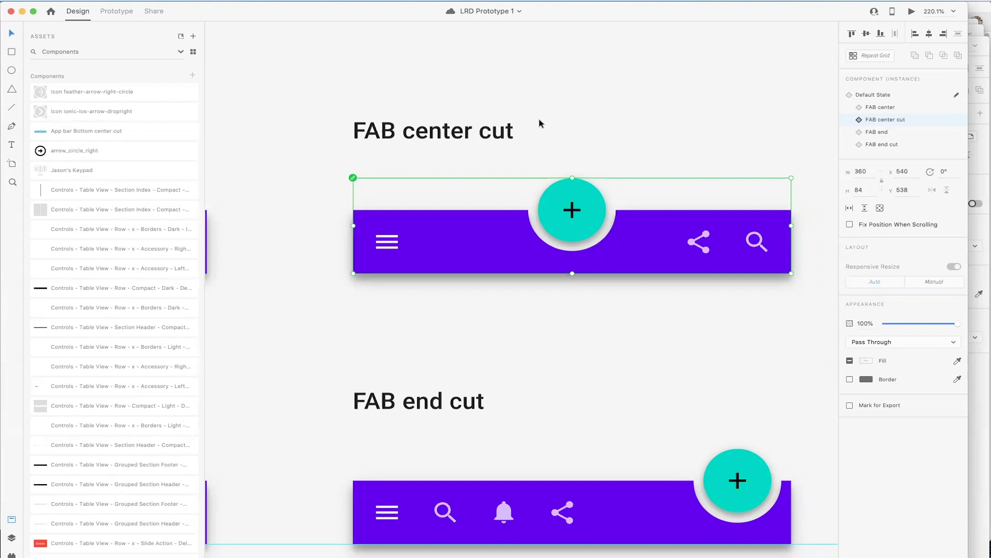
scroll(539, 119, "down", 5)
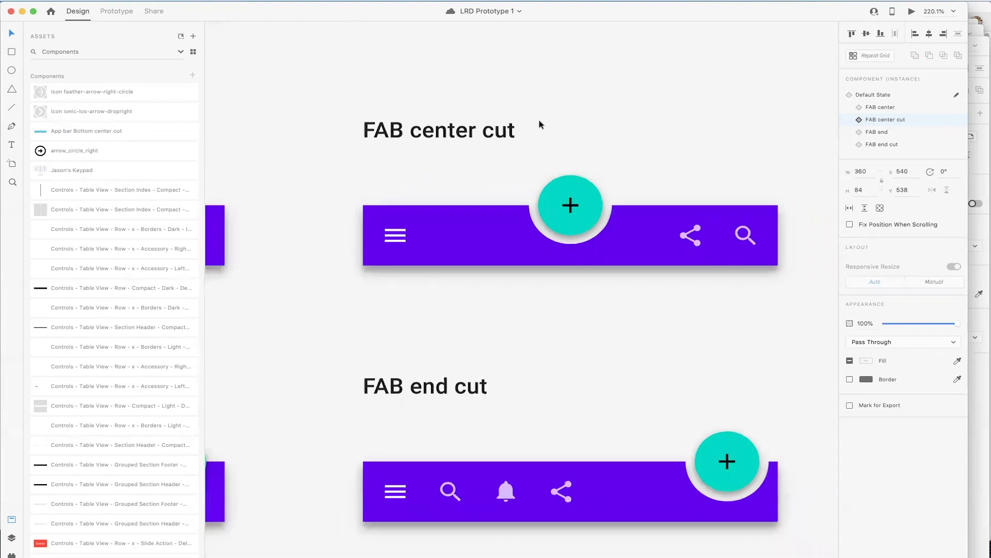
Step: Switch to the [Light Theme] XD-Material-Design 200717 file and save it as a cloud document under its existing name
left_click_drag(402, 16, 413, 58)
left_click(420, 44)
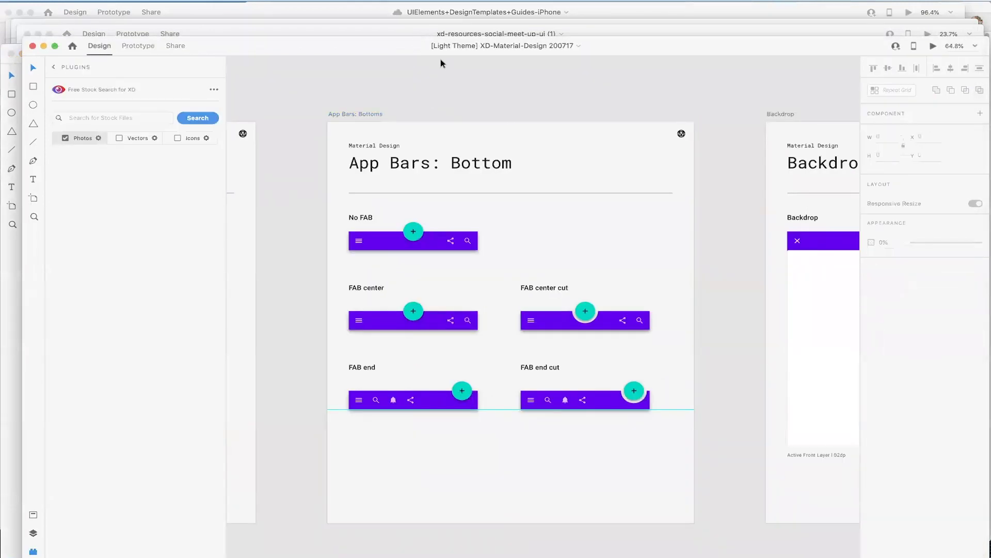
key("super+shift+s")
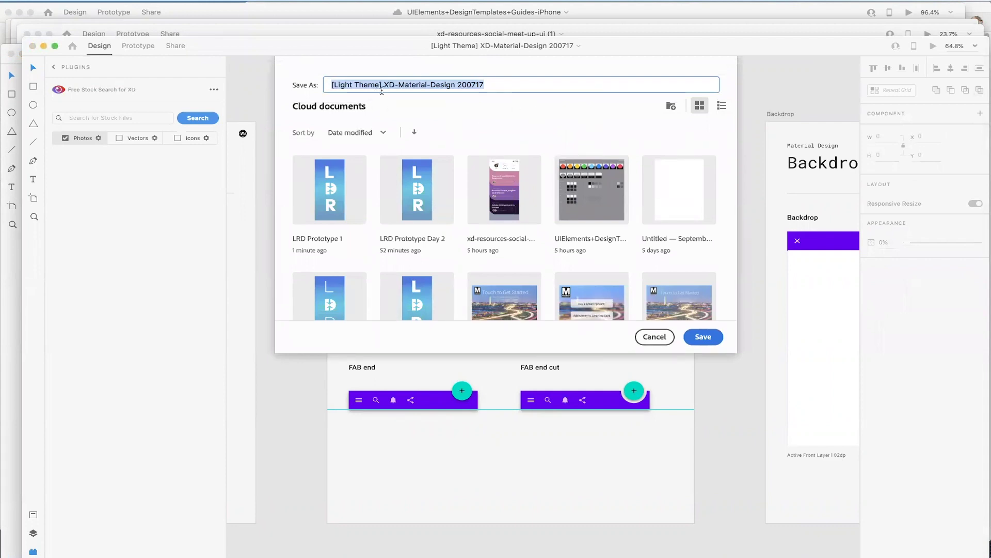
left_click(703, 337)
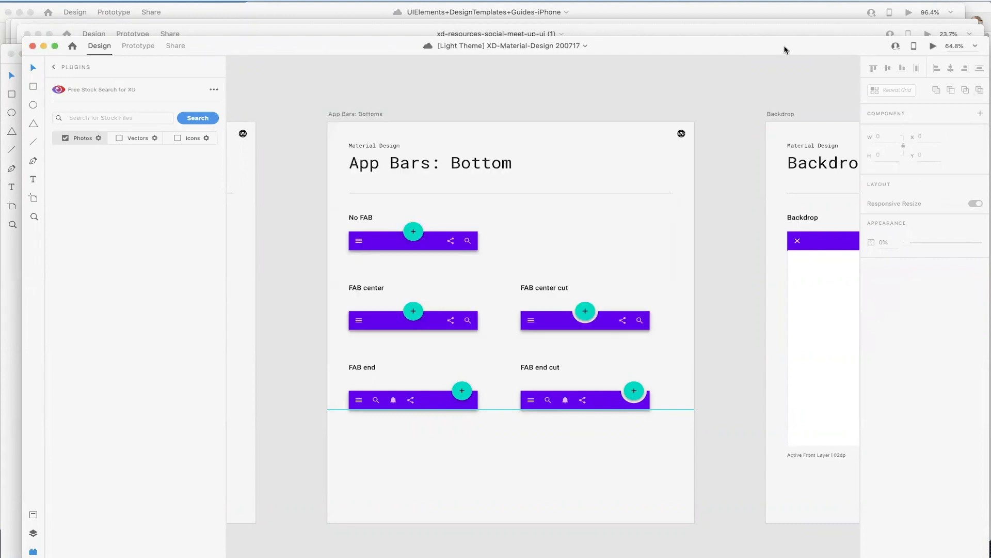
Step: View the Material Design document's invite options, return to LRD Prototype 1 and look through the cloud documents available for linking assets
left_click(896, 46)
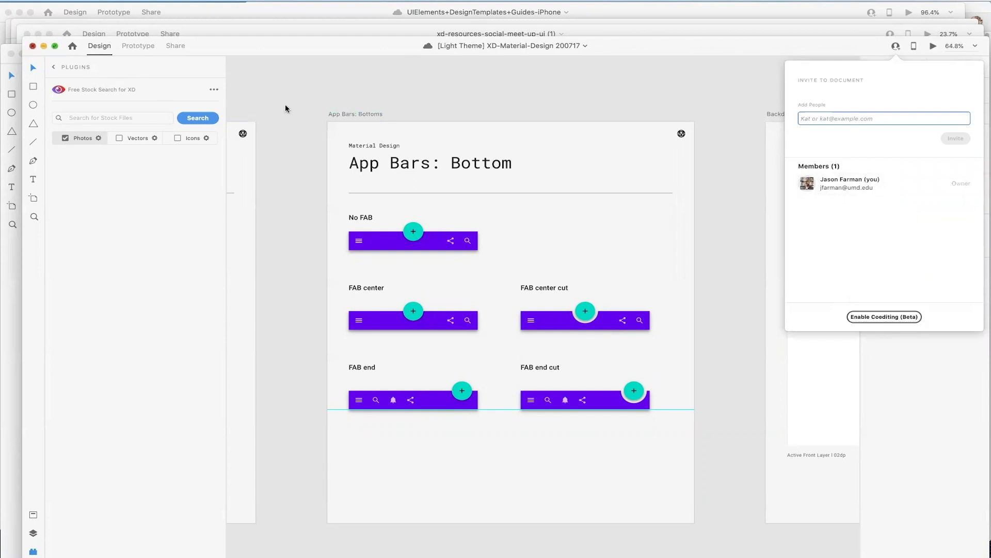
key("super+grave")
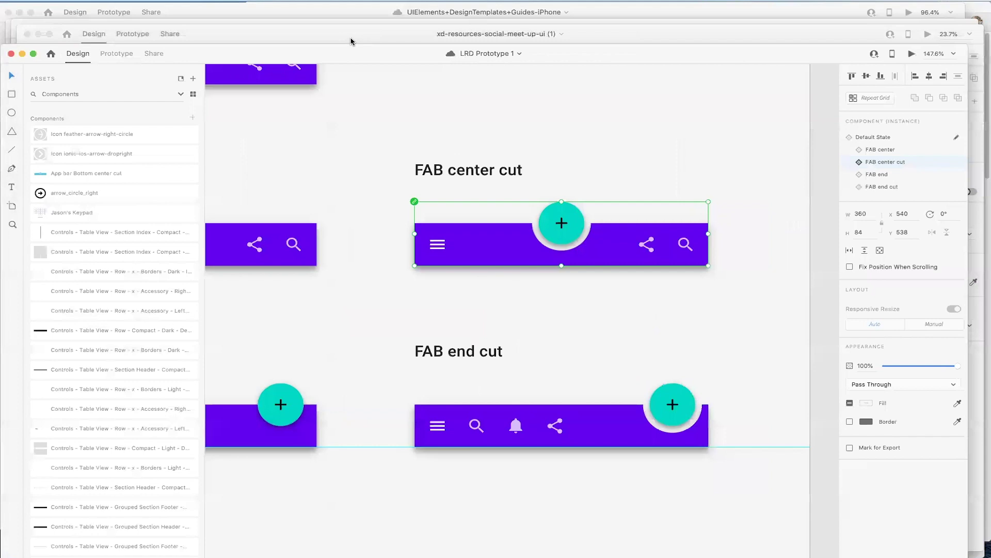
left_click(194, 79)
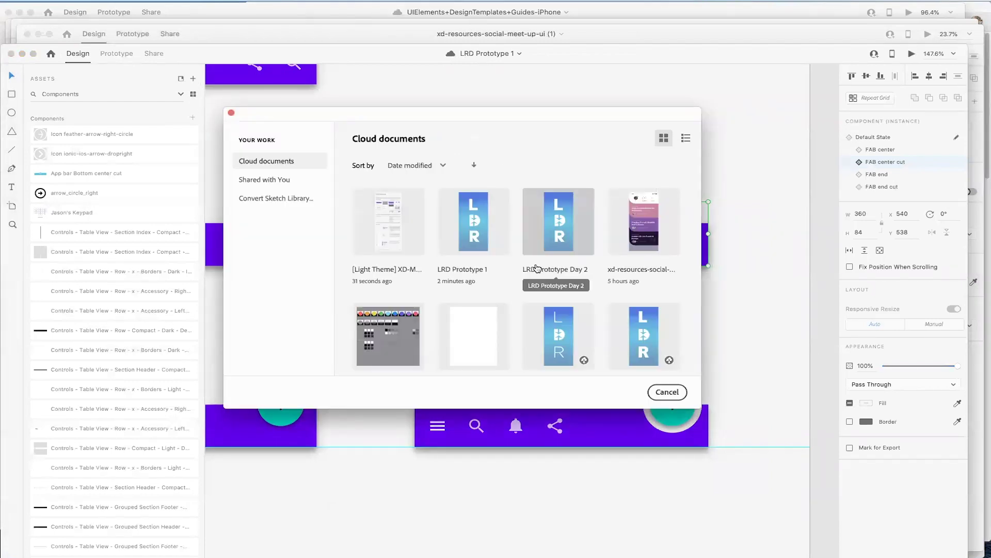
key("Escape")
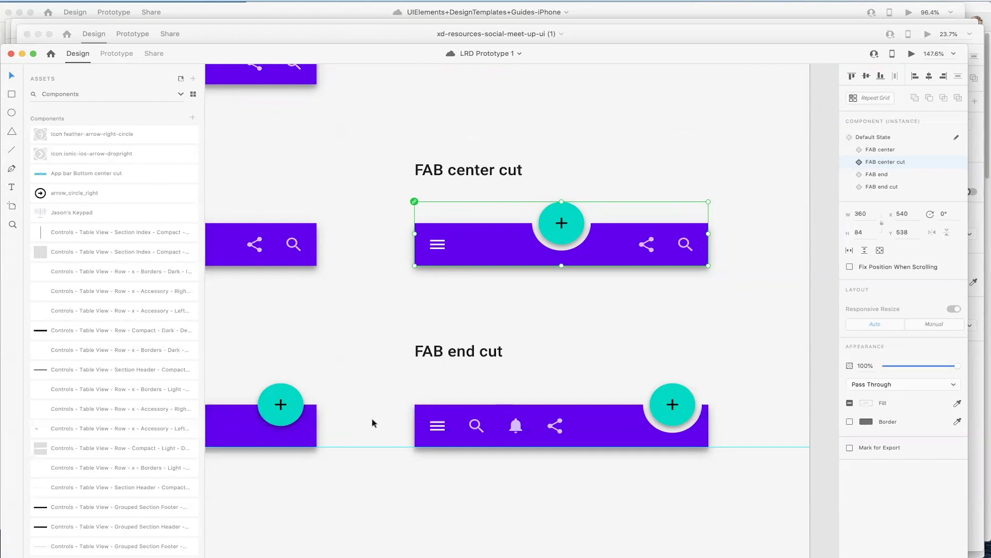
left_click(364, 483)
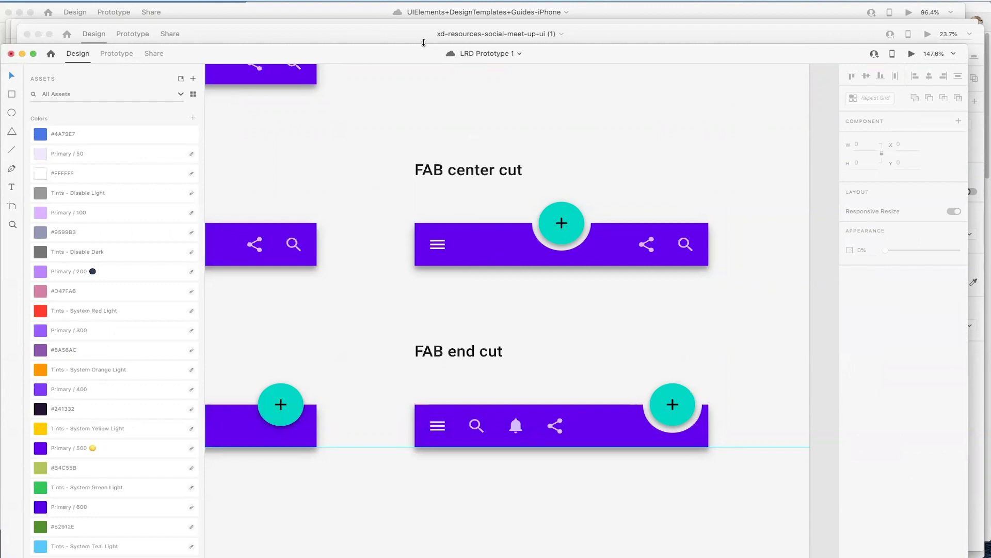
Step: Unlink the FAB center cut bar in LRD Prototype 1 from its source component
left_click_drag(424, 51, 423, 9)
left_click(489, 202)
right_click(471, 200)
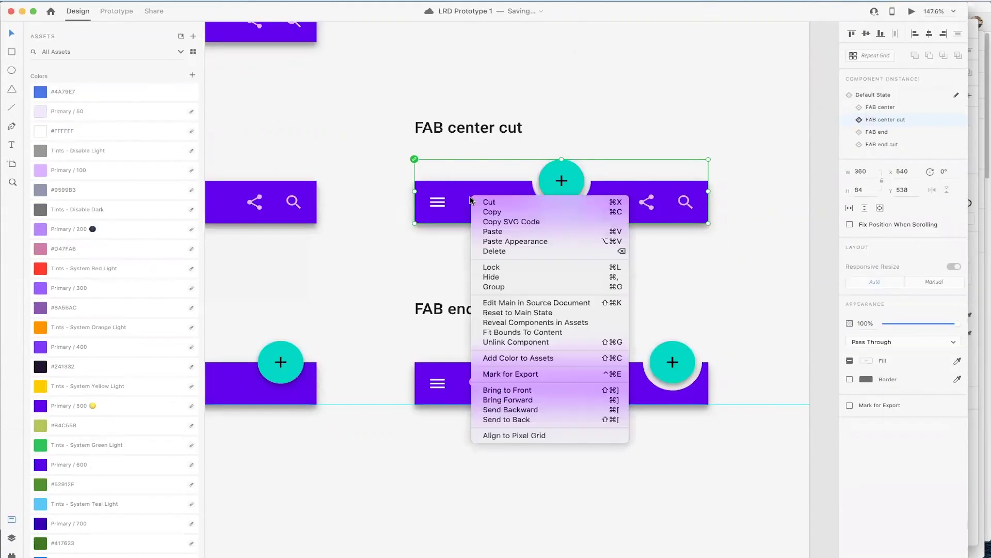
left_click(530, 343)
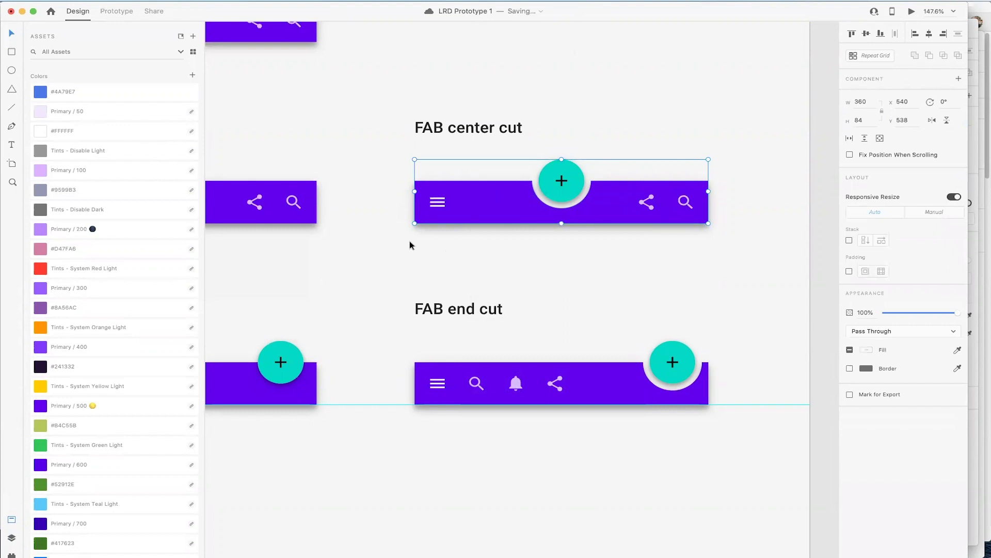
Step: Add the unlinked FAB center cut bar to the document's component assets and name it Bottom Menu Bar
left_click(180, 53)
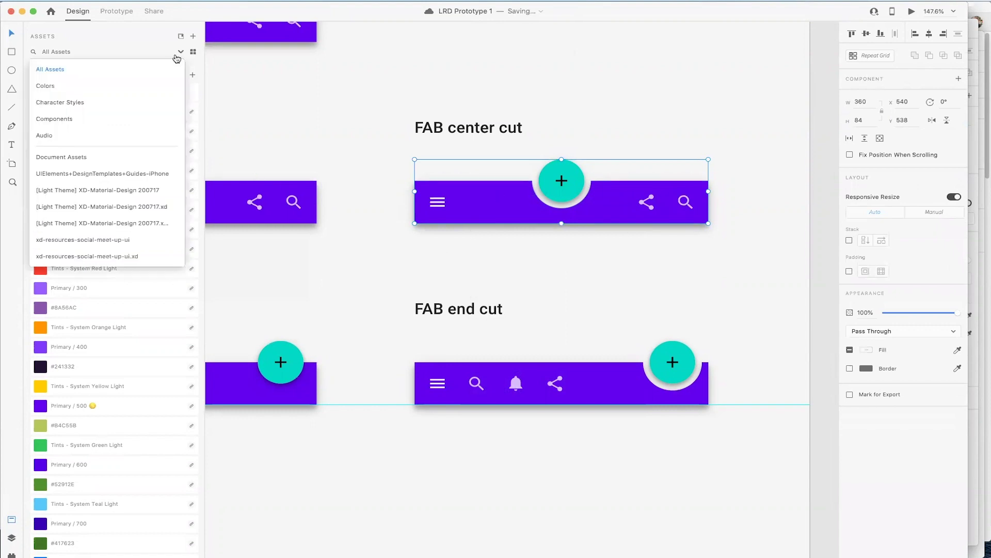
left_click(150, 119)
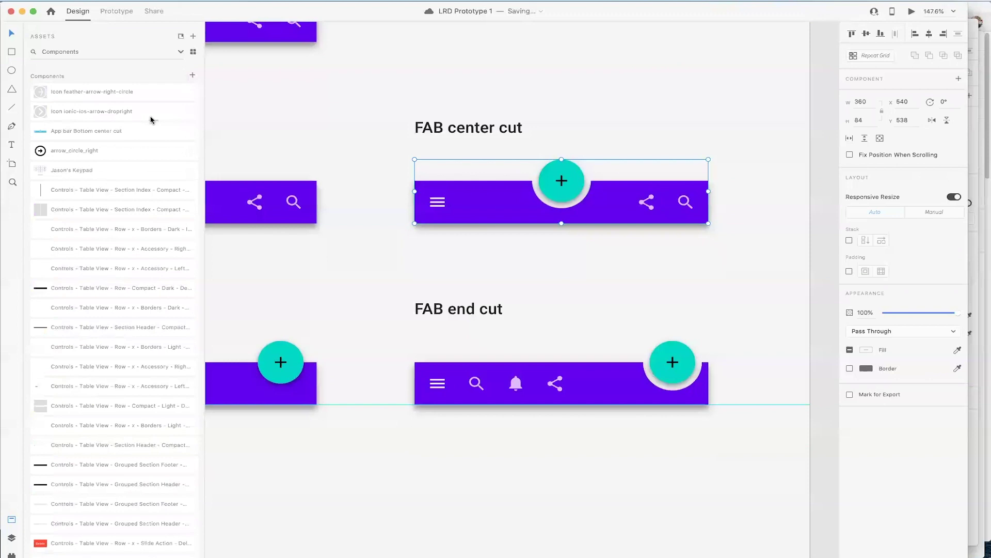
left_click(191, 76)
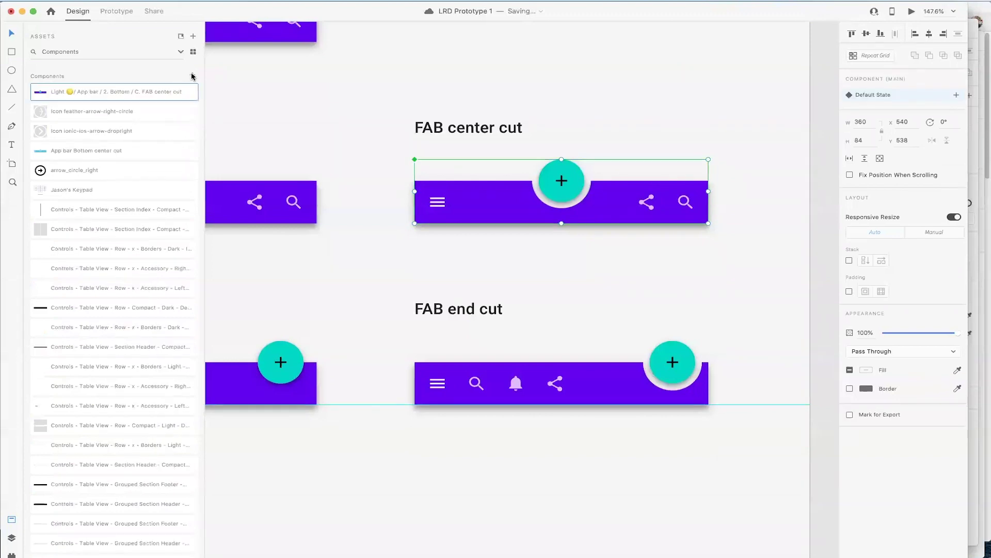
double_click(84, 91)
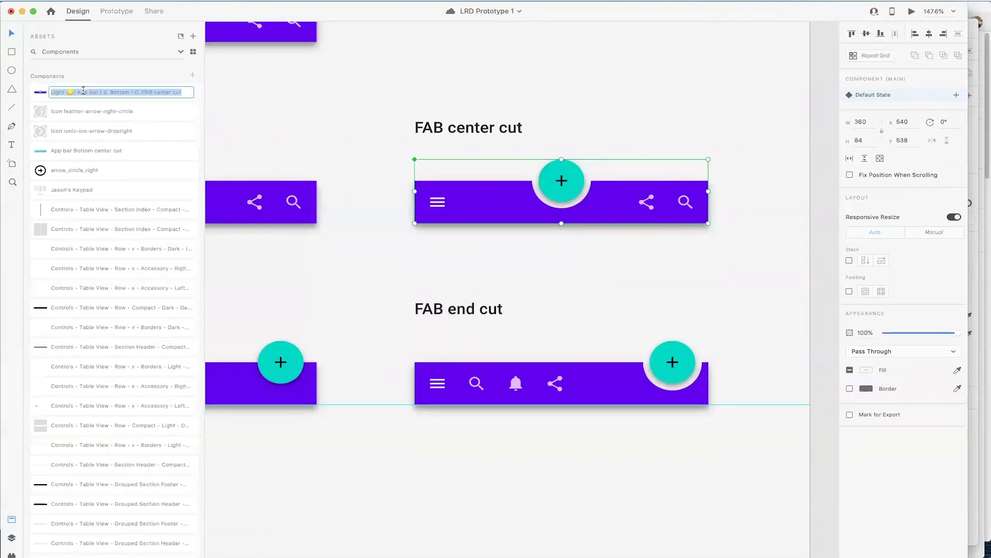
type("Bottom Menu Bar")
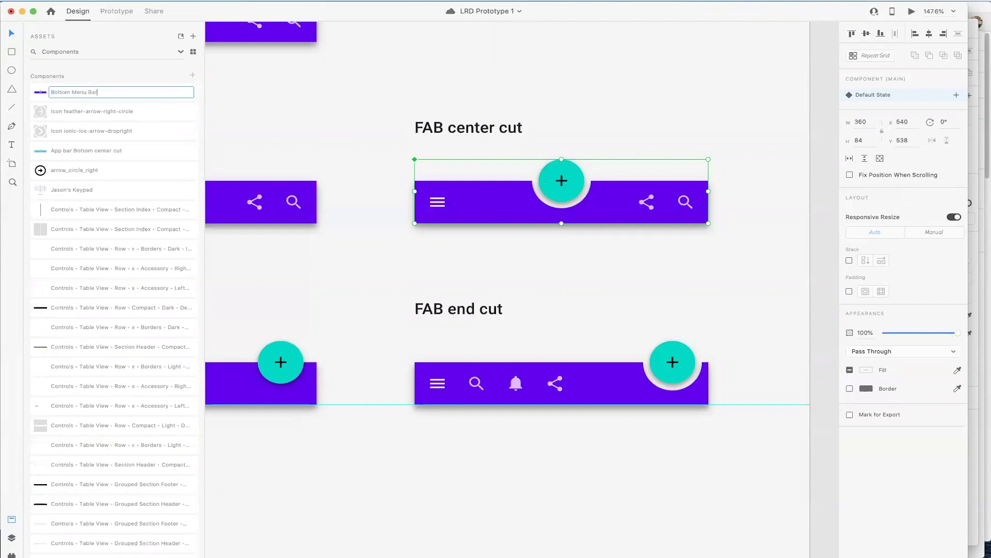
key("Return")
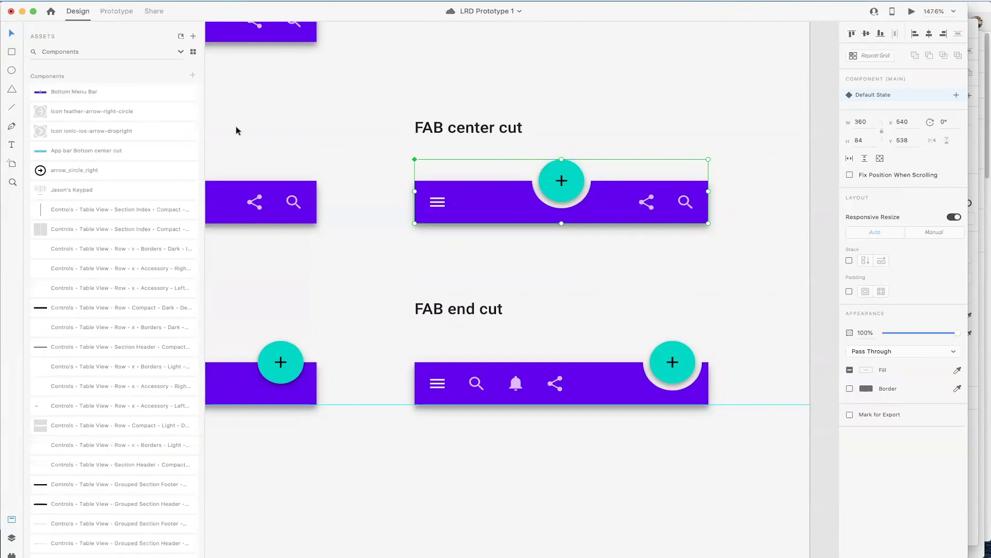
Step: Place a Bottom Menu Bar instance on the First Screen artboard, just above the viewport's lower edge at about X 15, Y 719
left_click(363, 174)
scroll(362, 175, "down", 10)
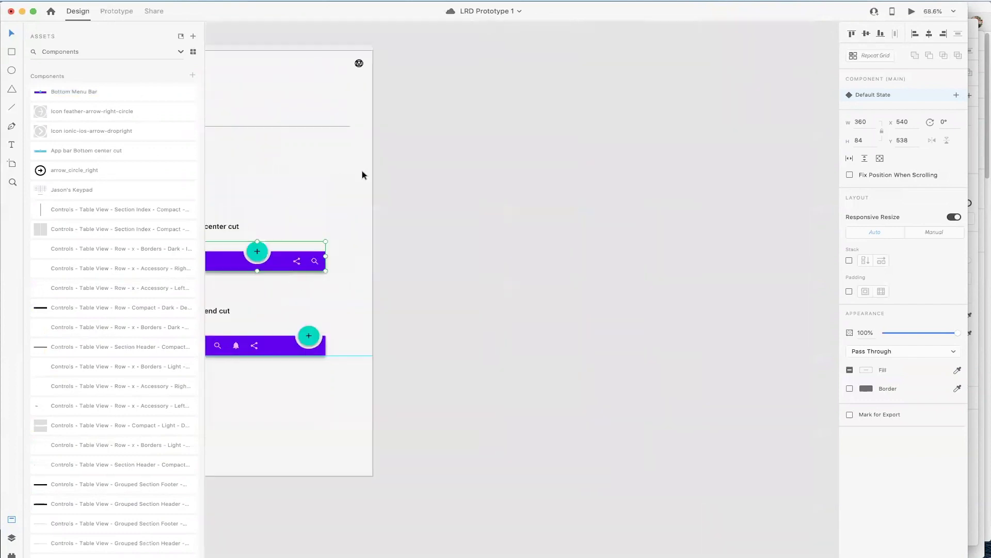
scroll(343, 195, "down", 5)
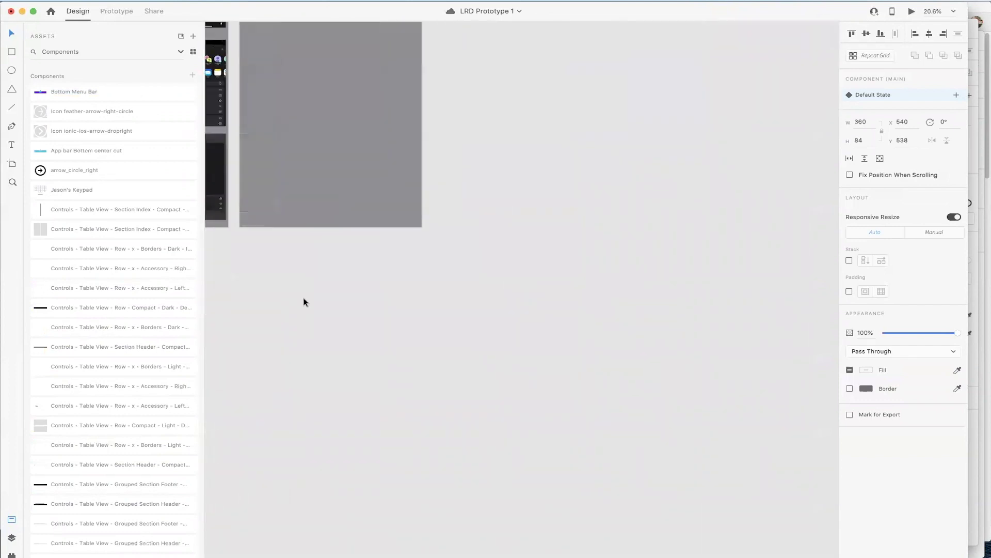
scroll(296, 329, "down", 5)
scroll(295, 329, "down", 3)
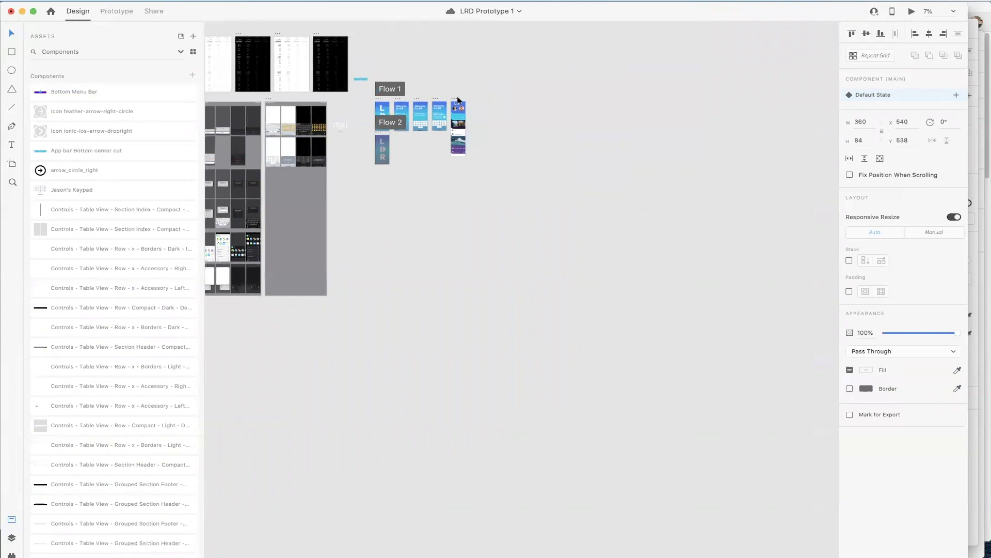
scroll(457, 97, "up", 4)
scroll(457, 96, "up", 3)
left_click(412, 154)
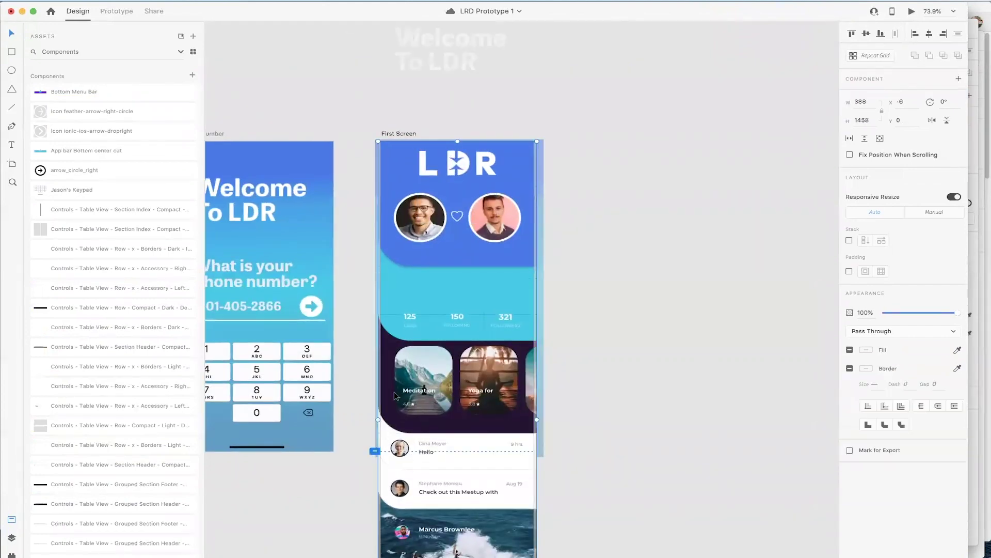
key("Escape")
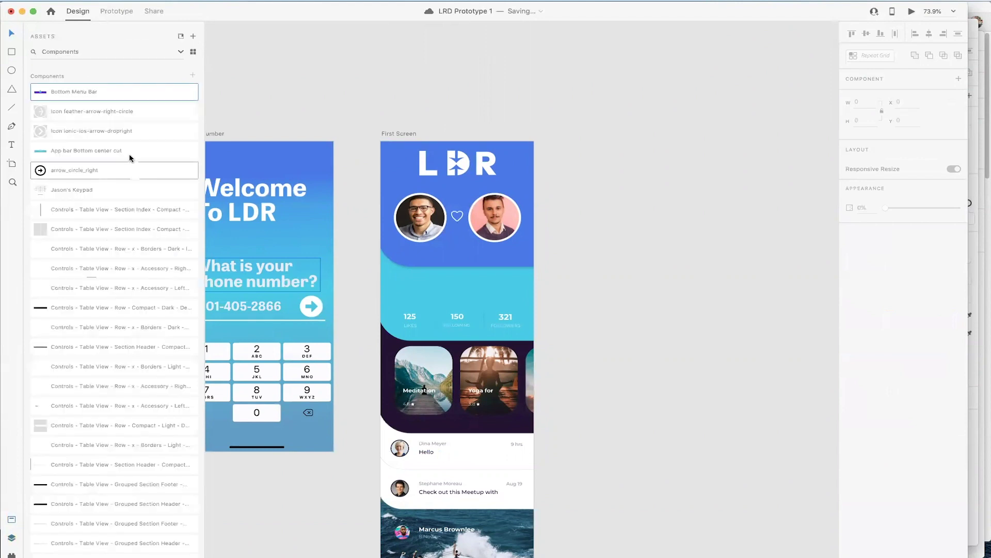
left_click_drag(43, 93, 534, 294)
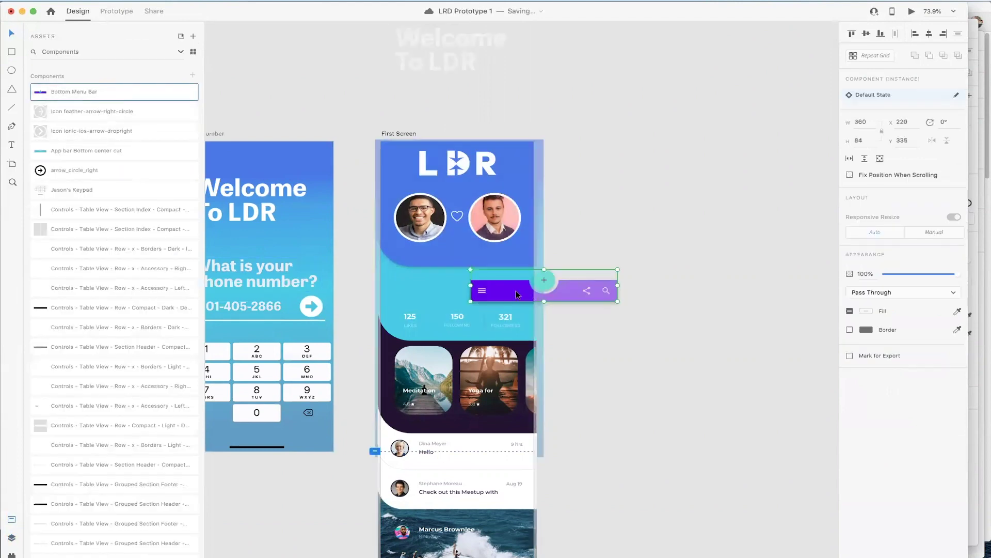
left_click_drag(517, 299, 435, 446)
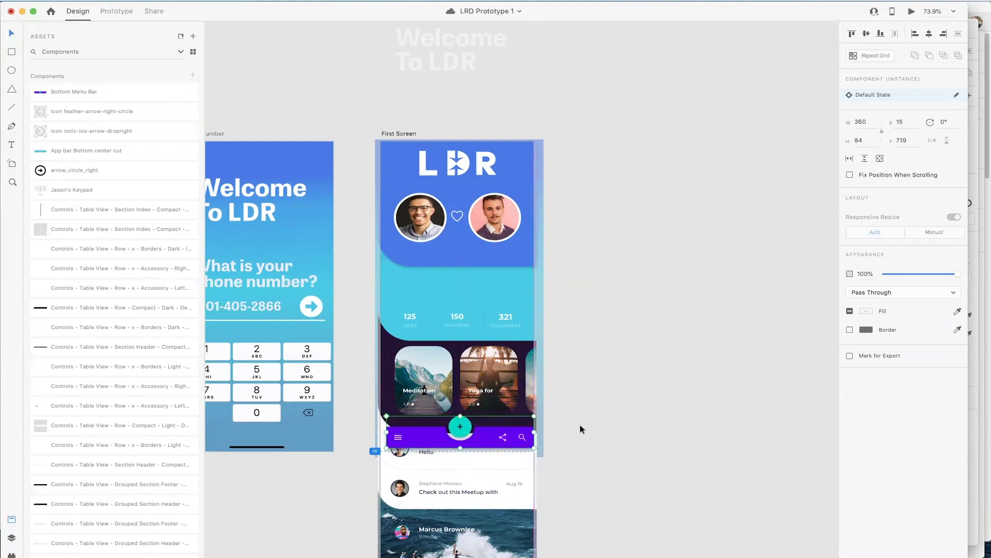
Step: Change the bar background of the FAB center cut main component on the App Bars: Bottoms artboard to a solid light blue
scroll(551, 437, "up", 5)
scroll(553, 440, "left", 4)
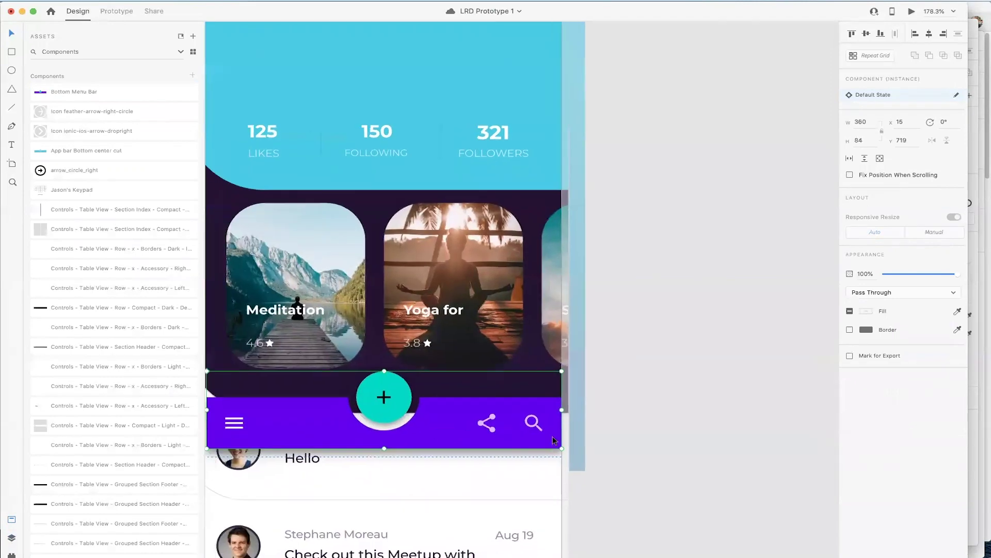
scroll(290, 413, "up", 4)
scroll(290, 415, "down", 10)
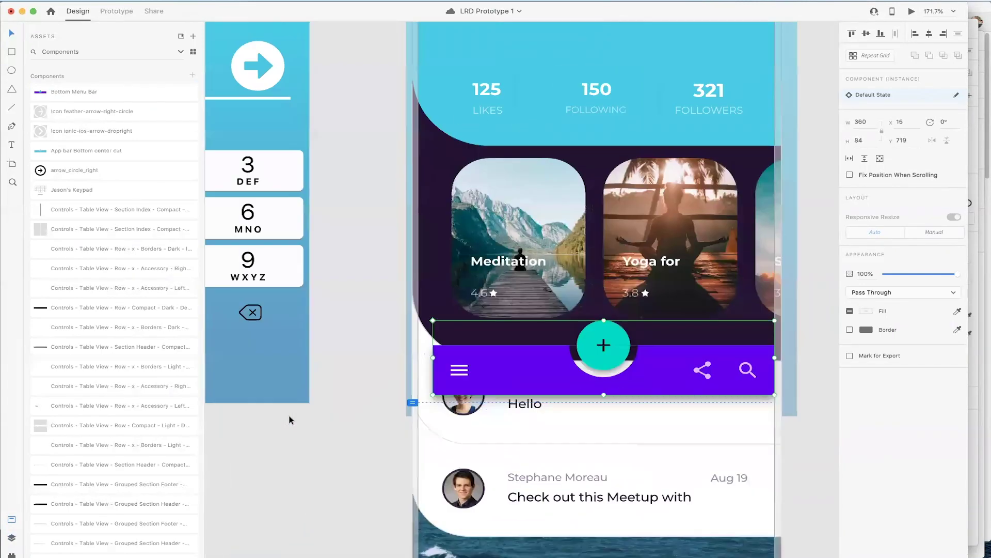
scroll(283, 441, "down", 5)
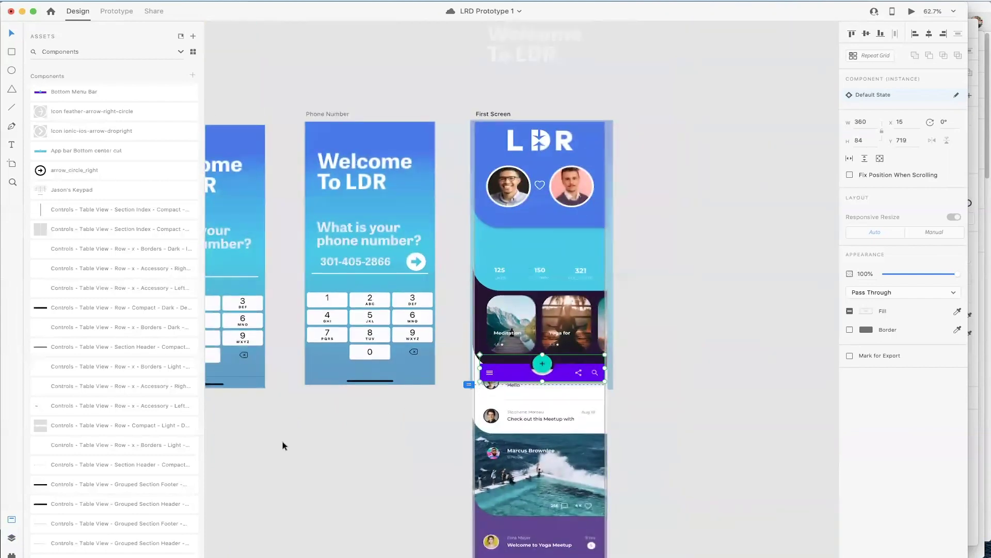
scroll(283, 441, "left", 5)
scroll(283, 441, "left", 10)
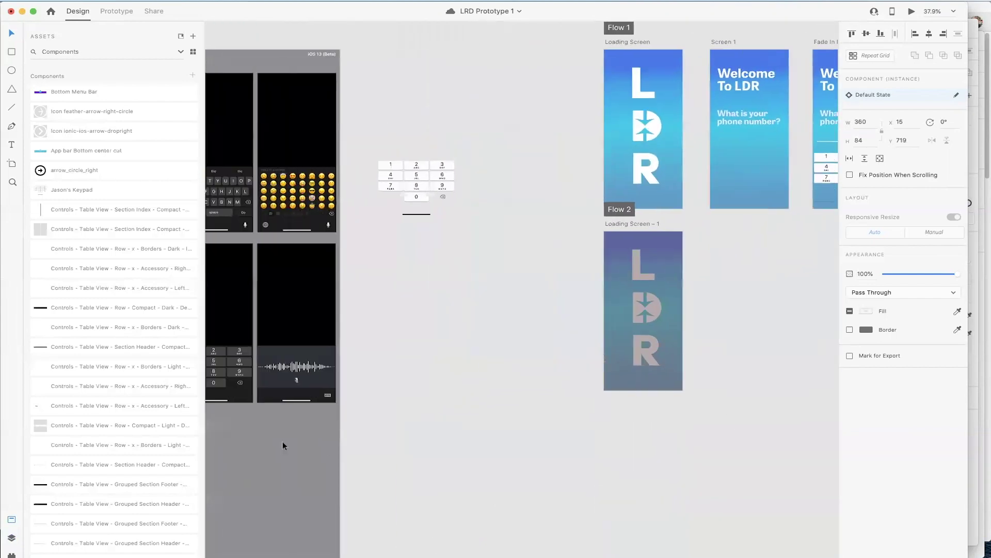
scroll(283, 441, "down", 3)
scroll(282, 447, "down", 3)
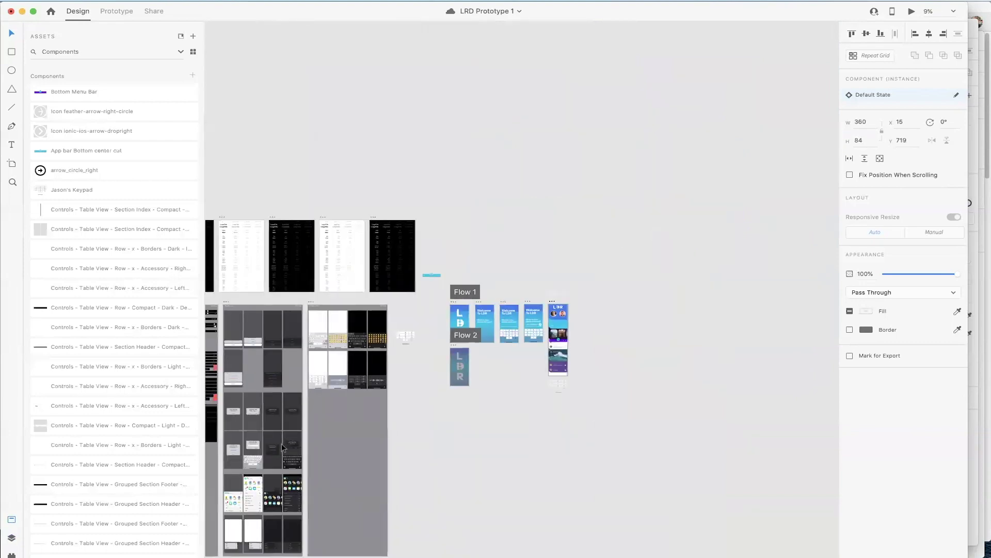
scroll(281, 444, "down", 5)
scroll(281, 444, "left", 3)
scroll(392, 289, "up", 2)
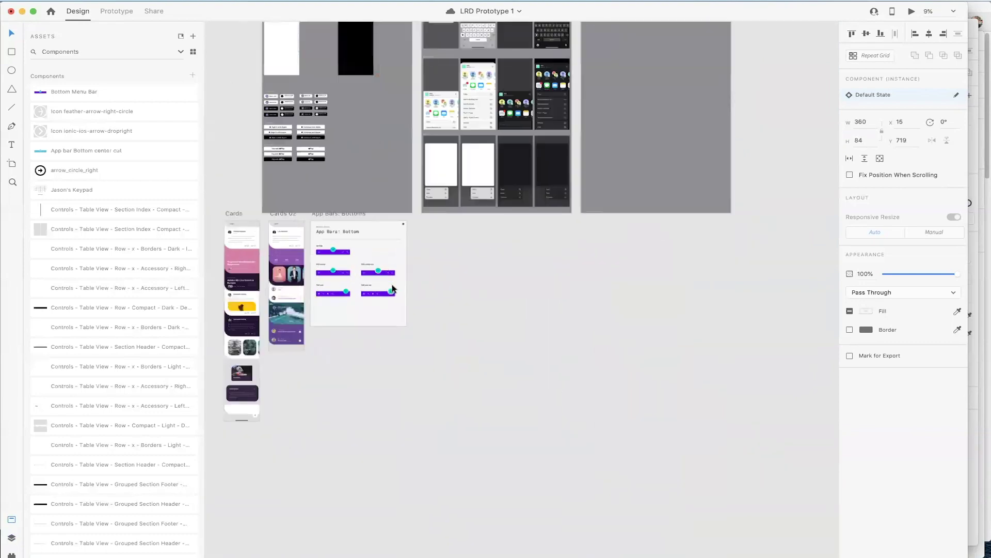
scroll(393, 288, "up", 8)
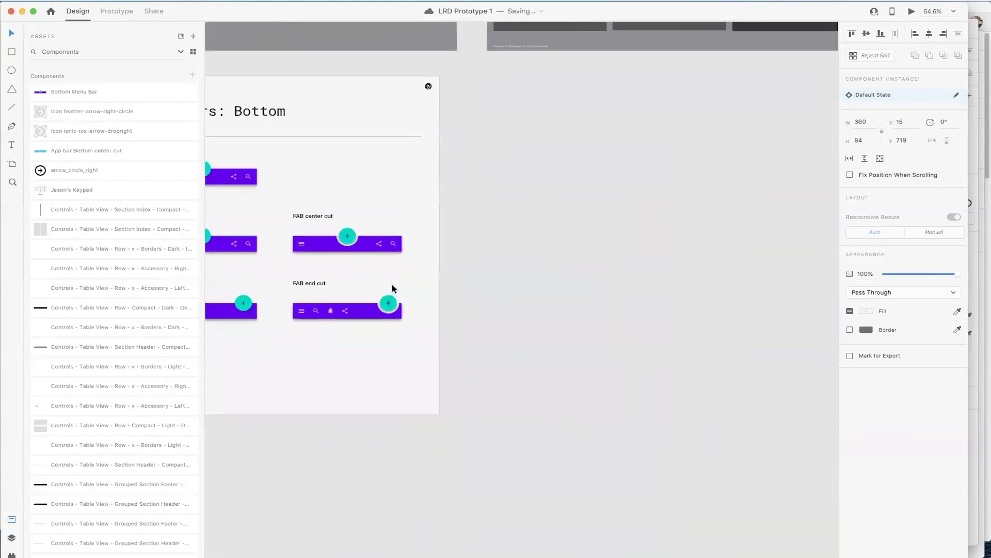
scroll(392, 288, "up", 2)
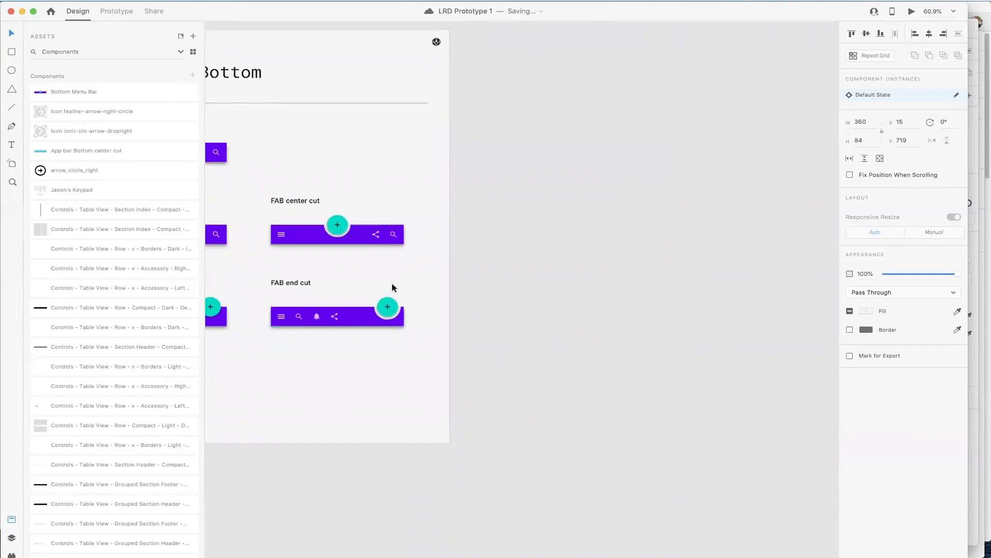
double_click(360, 236)
left_click_drag(360, 236, 842, 321)
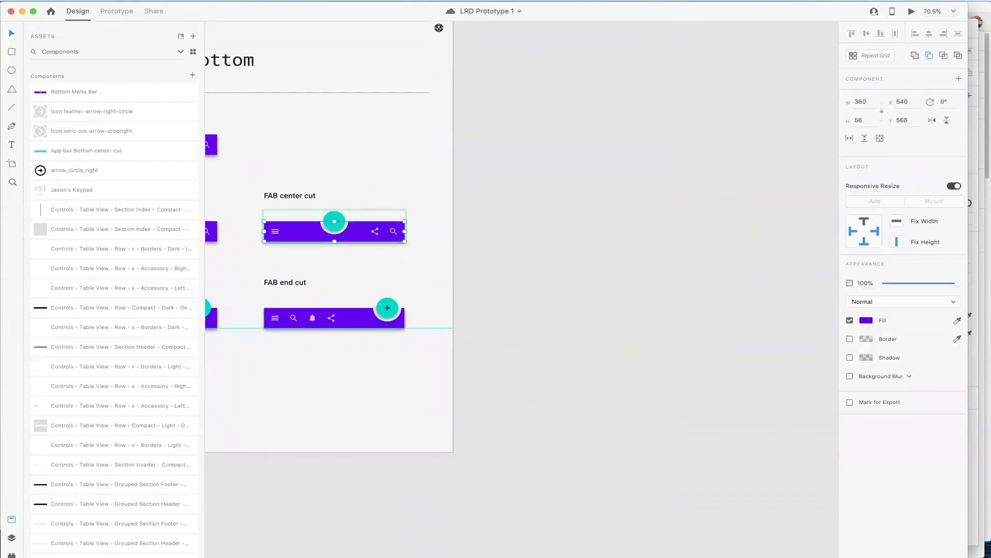
left_click(865, 321)
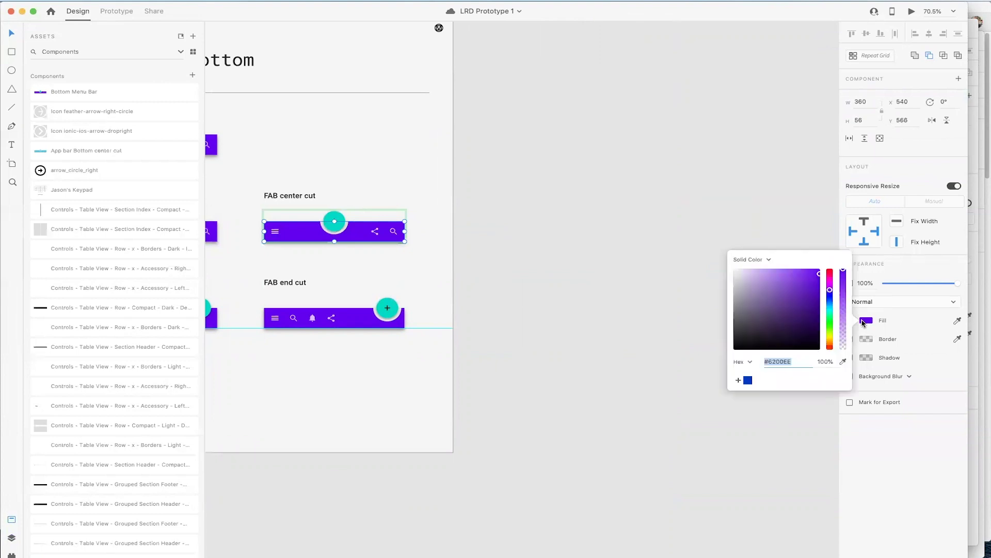
left_click(829, 307)
left_click_drag(816, 297, 796, 281)
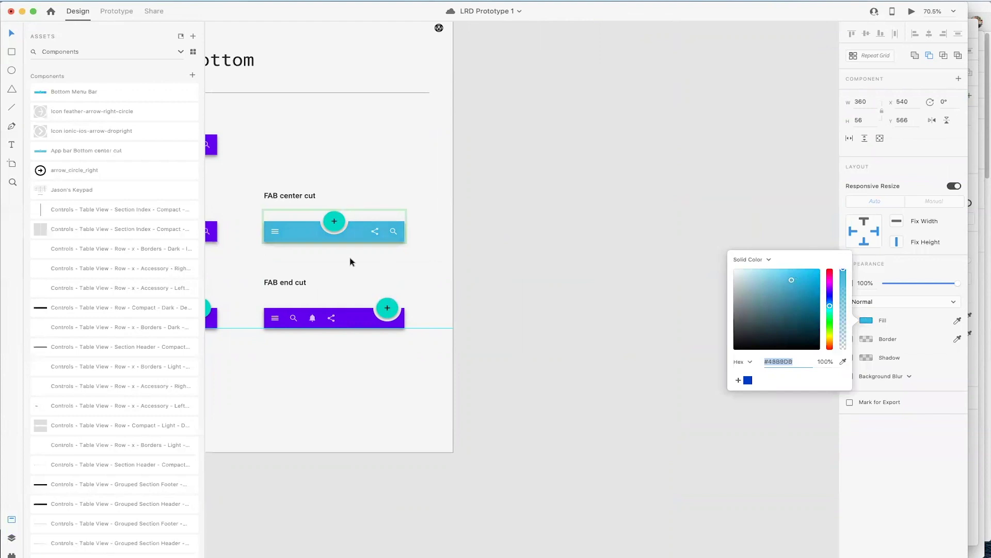
Step: Apply a radial gradient fill to the round floating action button in the FAB center cut bar
left_click(340, 215)
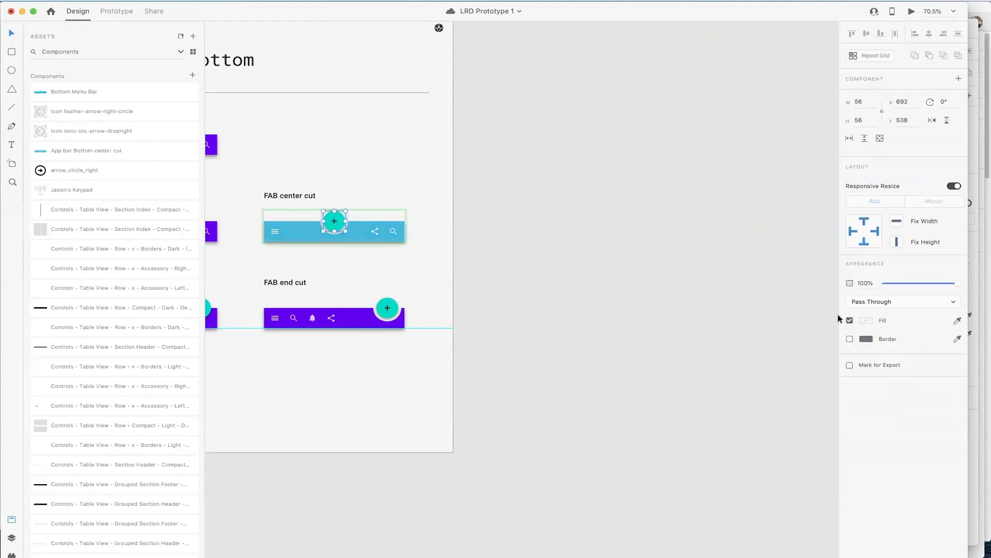
double_click(335, 222)
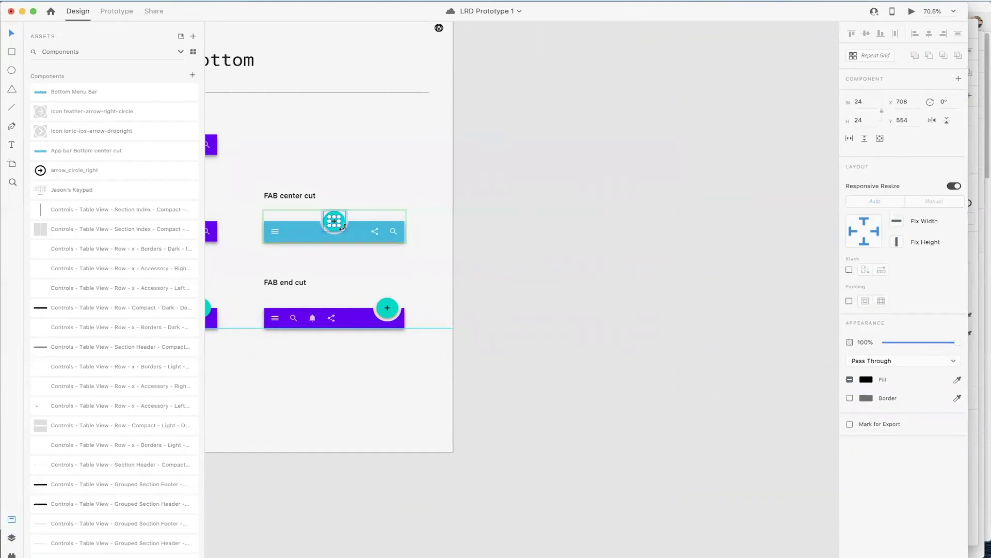
key("Escape")
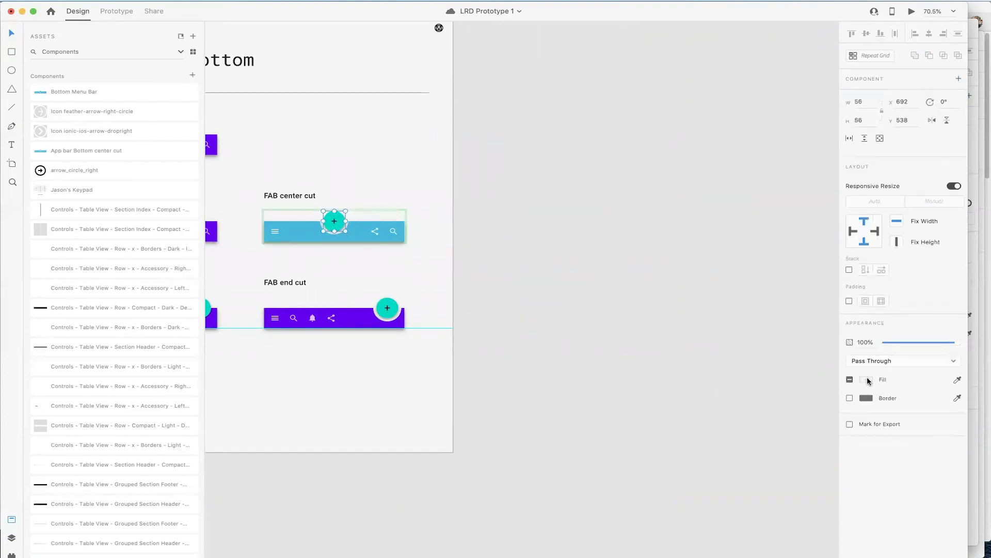
left_click(867, 380)
left_click(759, 318)
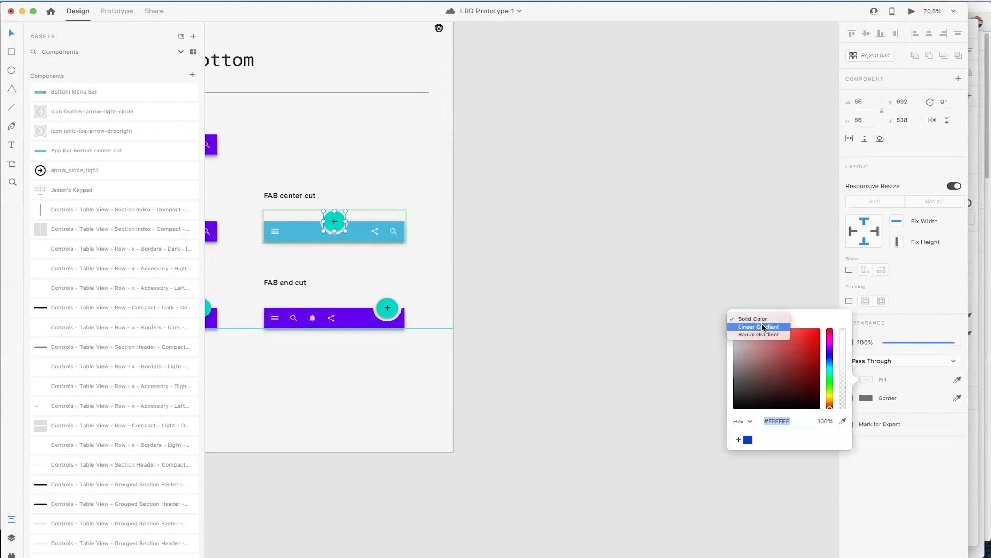
left_click(768, 335)
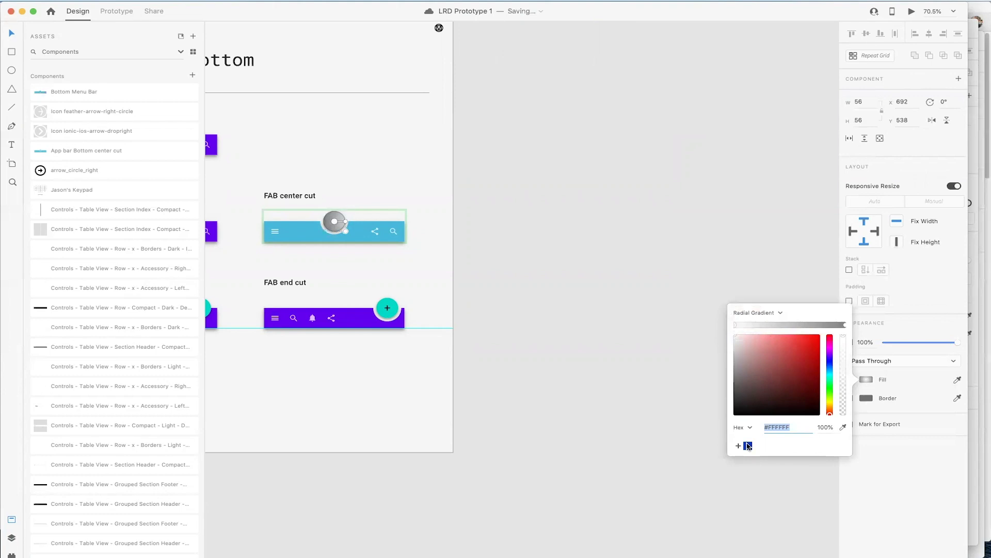
Step: Set the button gradient's inner stop to the saved dark blue swatch and outer stop to light gray #D3D3D3, and adjust the gradient's spread
left_click(748, 445)
left_click(846, 325)
left_click_drag(762, 359, 731, 350)
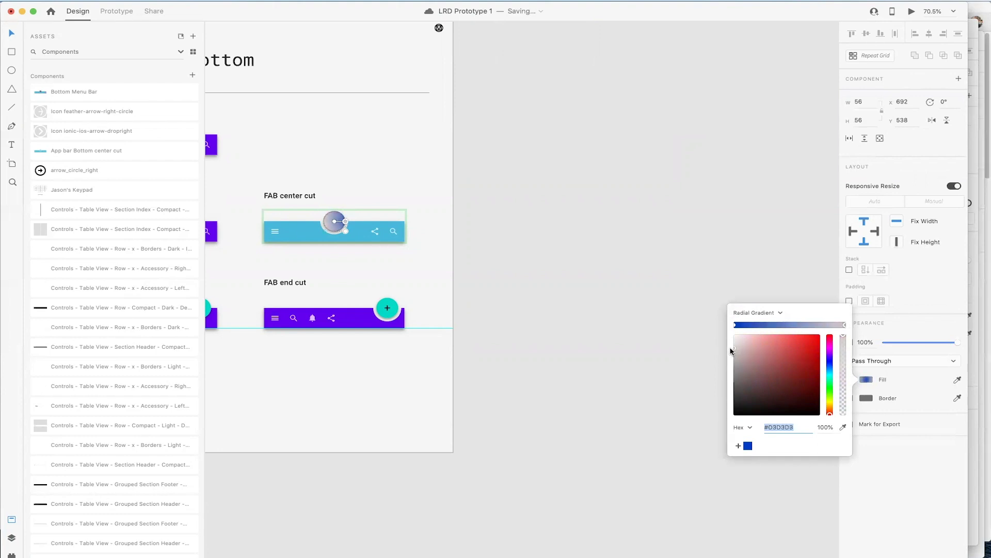
left_click(334, 224)
left_click_drag(334, 224, 348, 235)
left_click(354, 264)
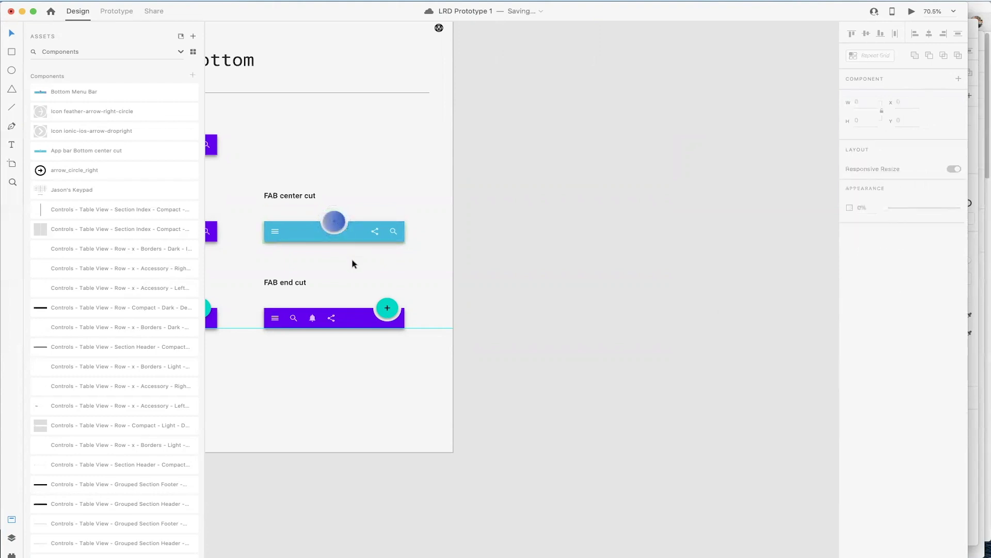
Step: Set the outer stop of the plus icon's radial gradient to white, #FFFFFF
left_click(334, 224)
double_click(334, 225)
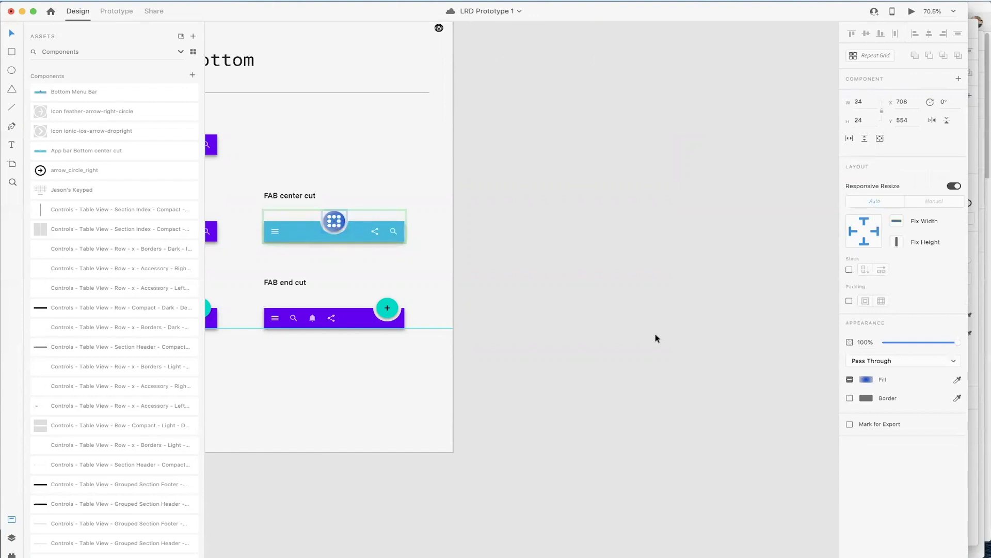
left_click(867, 380)
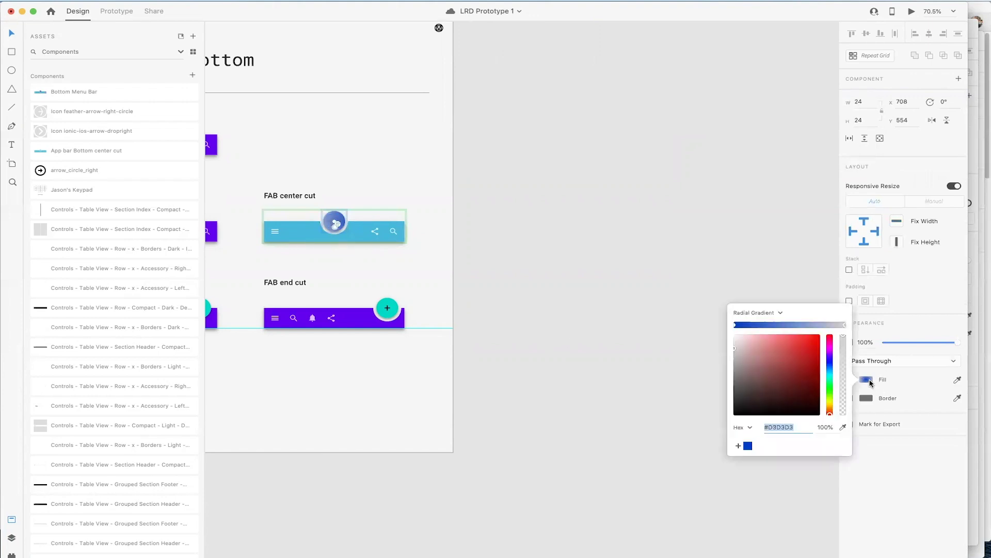
type("ffffff")
key("Return")
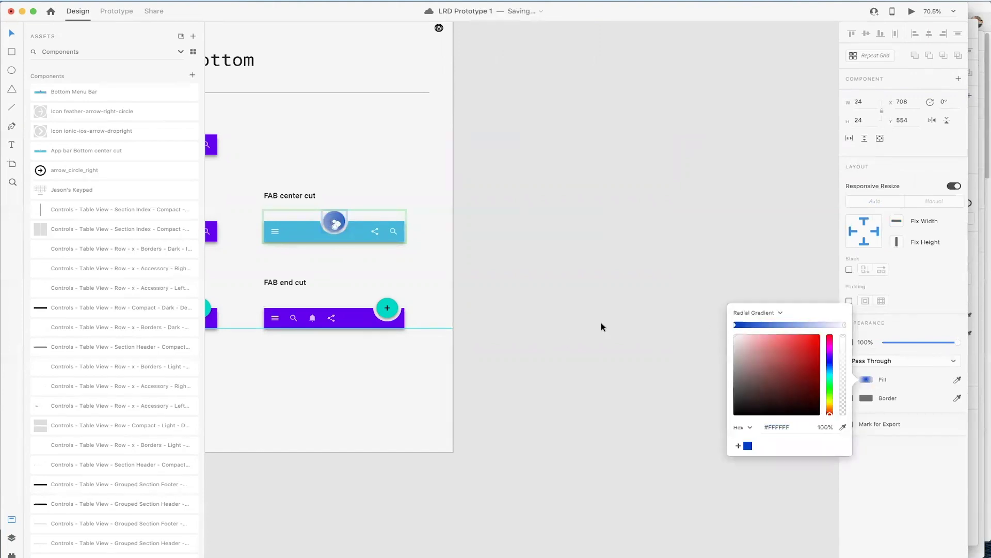
left_click(437, 215)
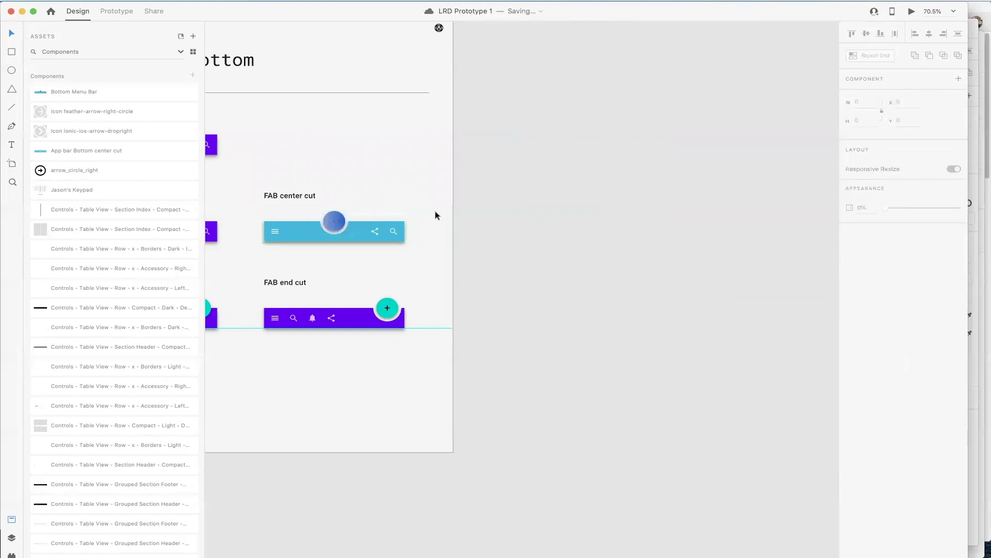
Step: Change the plus icon in the FAB center cut bar from a radial gradient to a solid white fill
scroll(334, 222, "up", 10)
left_click(268, 231)
double_click(268, 232)
double_click(269, 231)
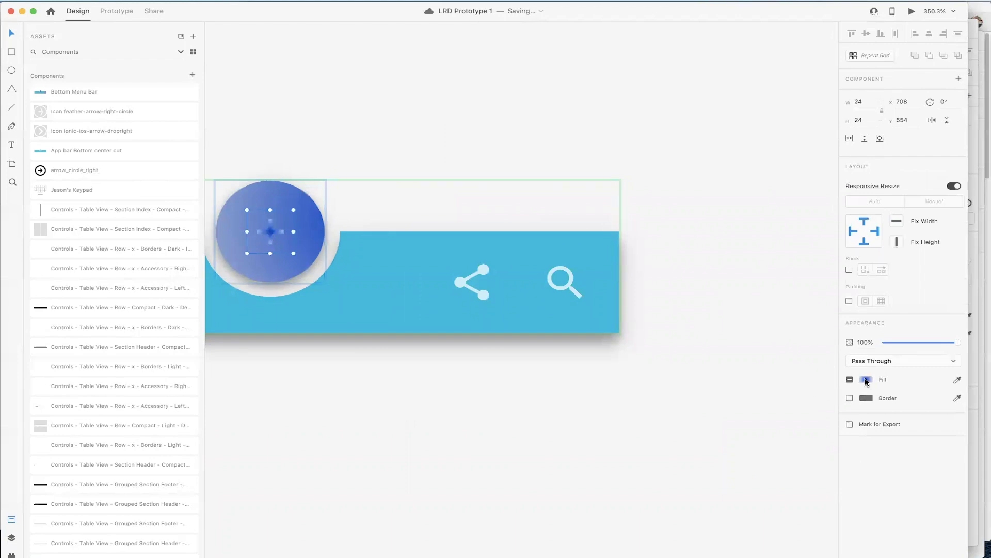
left_click(866, 379)
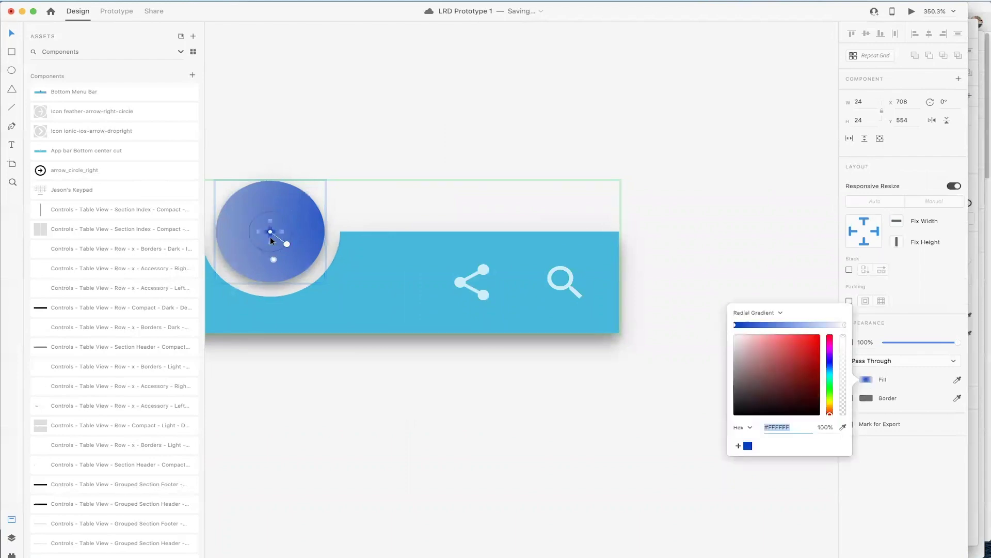
left_click(739, 312)
left_click(741, 299)
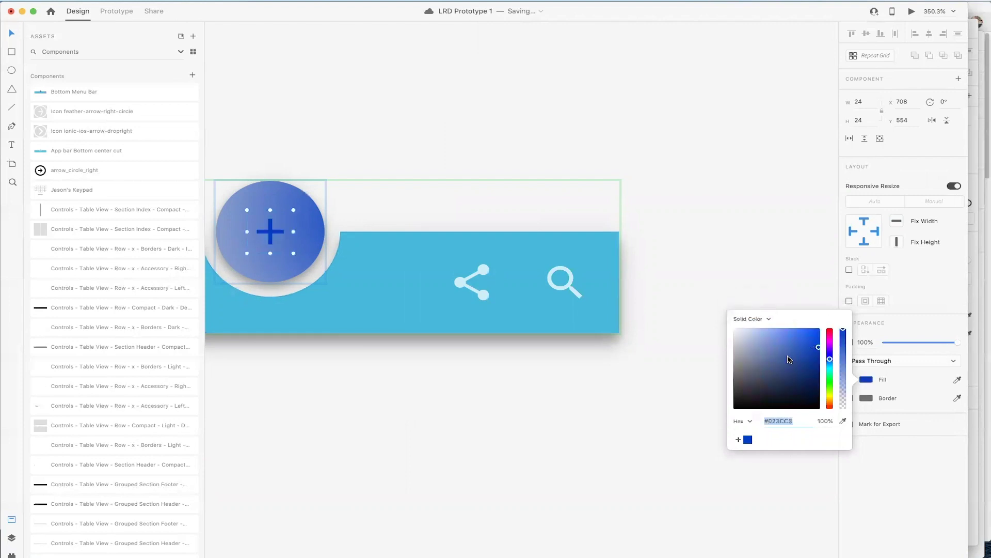
left_click(674, 294)
Step: Fix the position of the Bottom Menu Bar instance on the First Screen artboard so it stays in place when scrolling
scroll(648, 332, "down", 5)
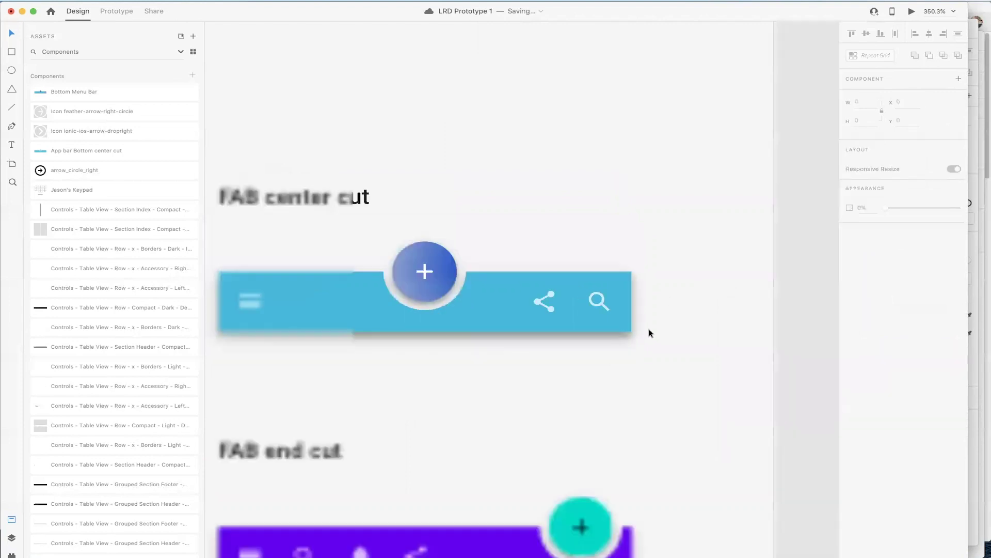
scroll(640, 341, "down", 3)
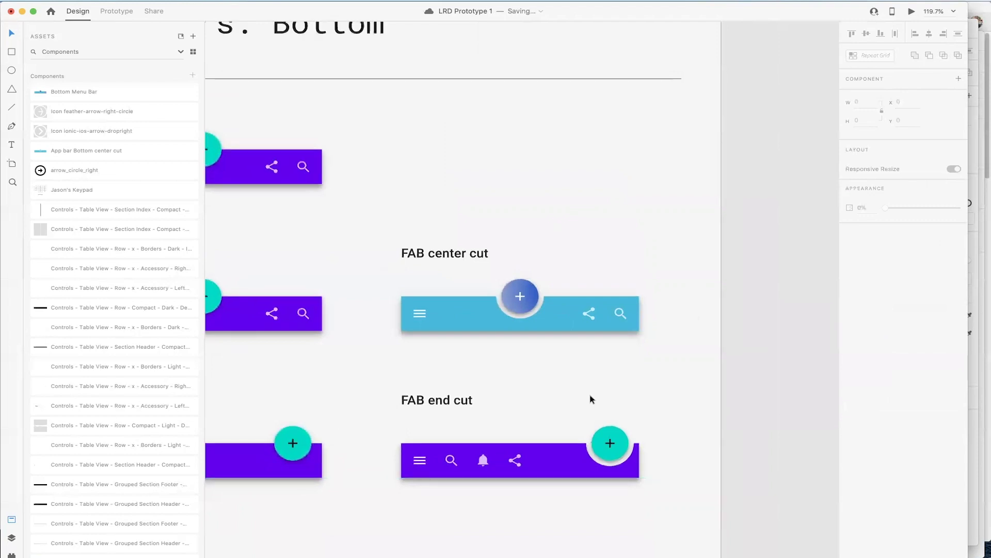
scroll(593, 397, "down", 5)
scroll(591, 399, "down", 5)
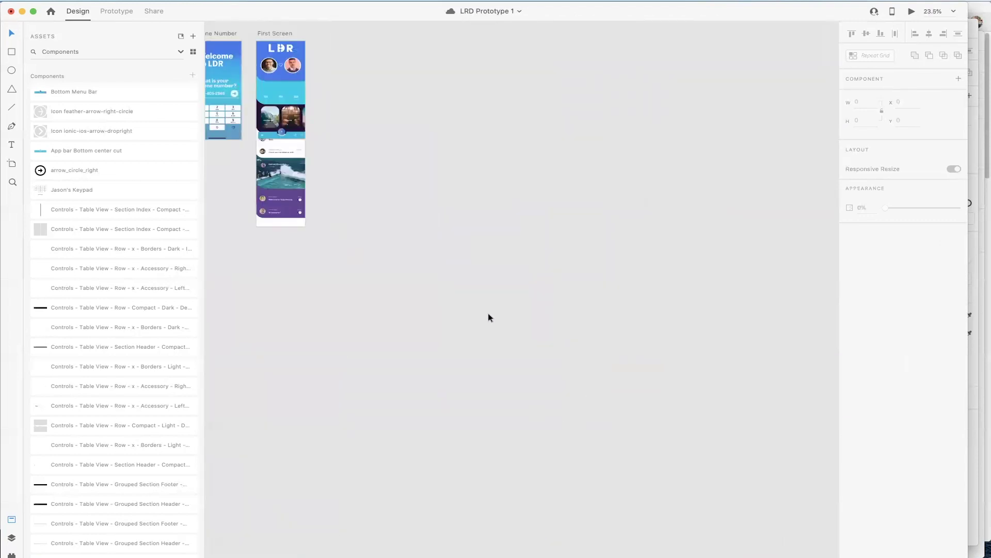
scroll(393, 198, "left", 3)
scroll(393, 197, "up", 2)
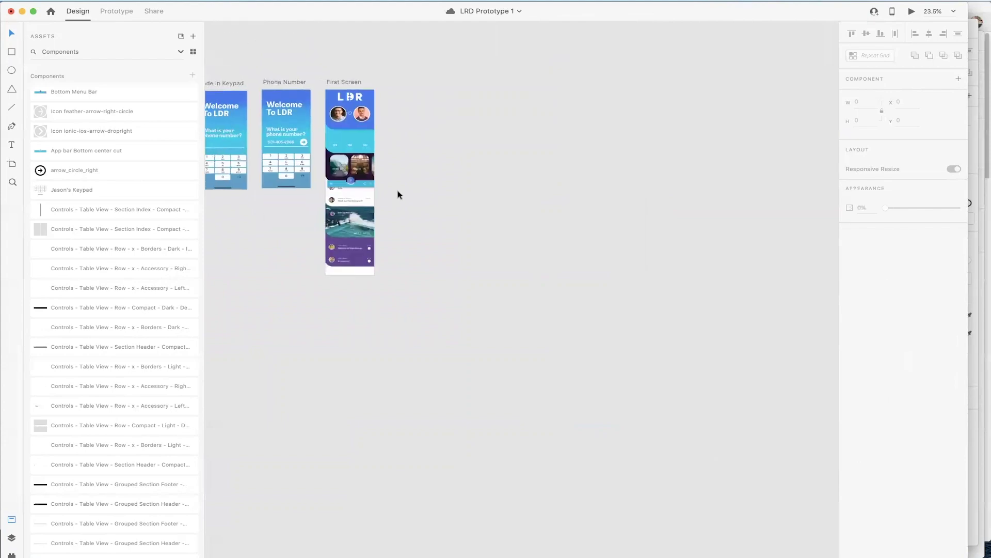
scroll(398, 191, "up", 10)
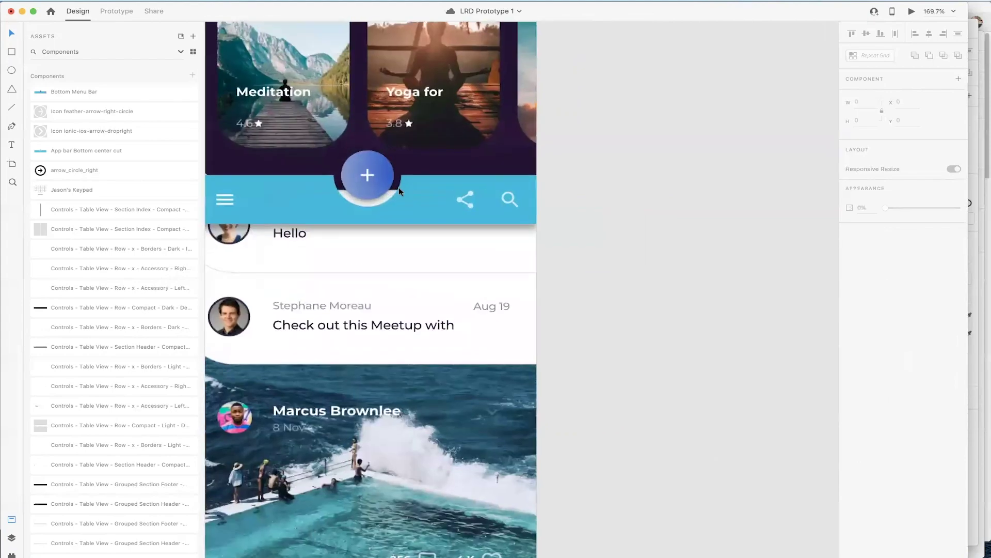
scroll(392, 222, "down", 2)
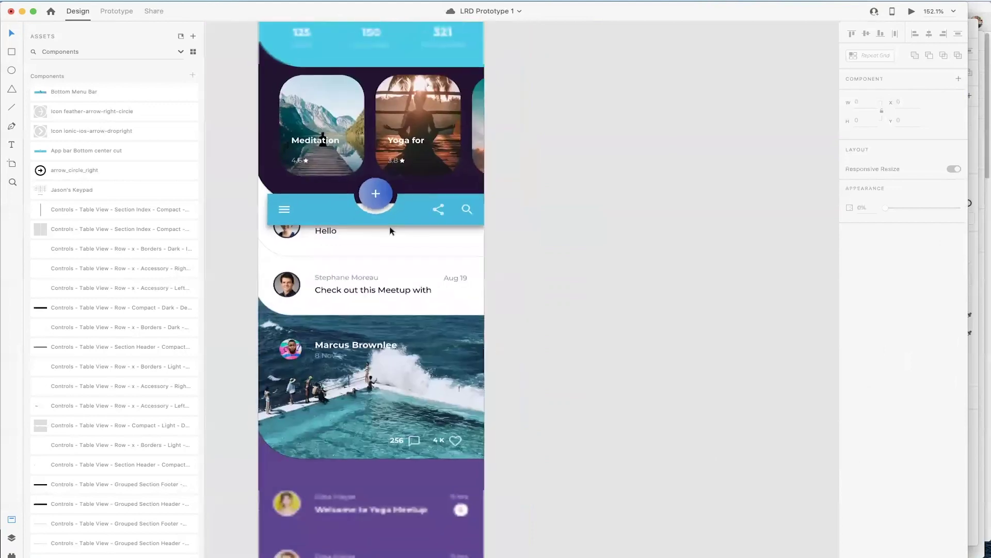
scroll(390, 231, "down", 5)
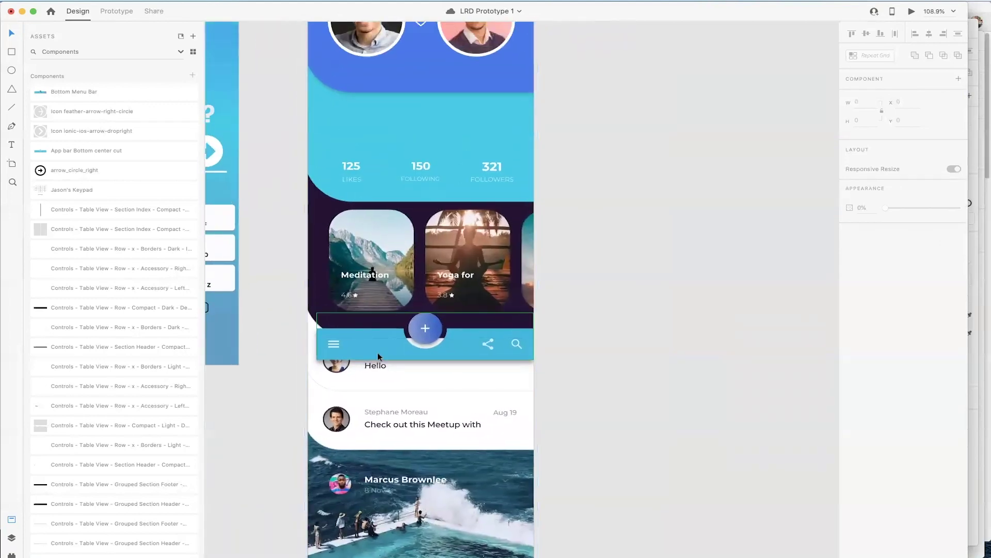
left_click(378, 355)
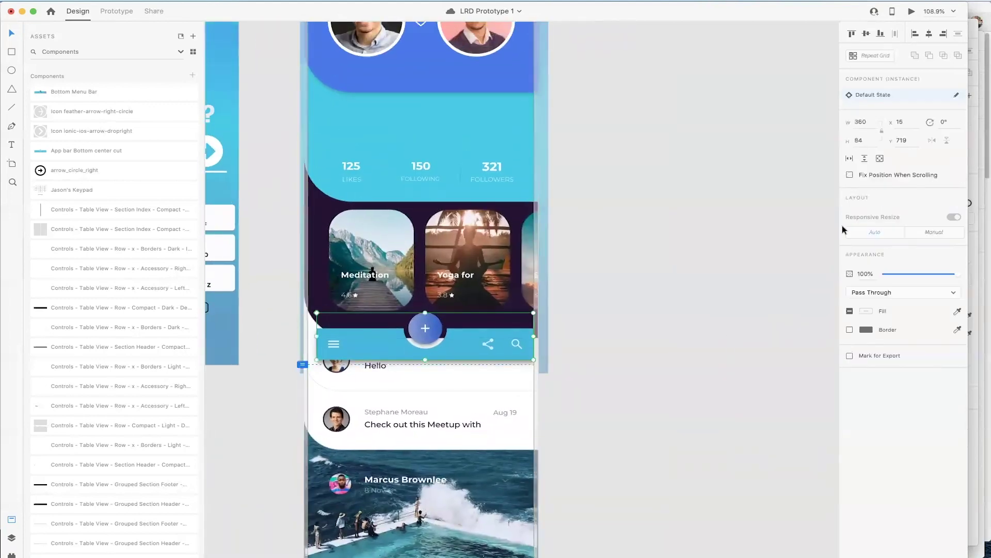
left_click(850, 175)
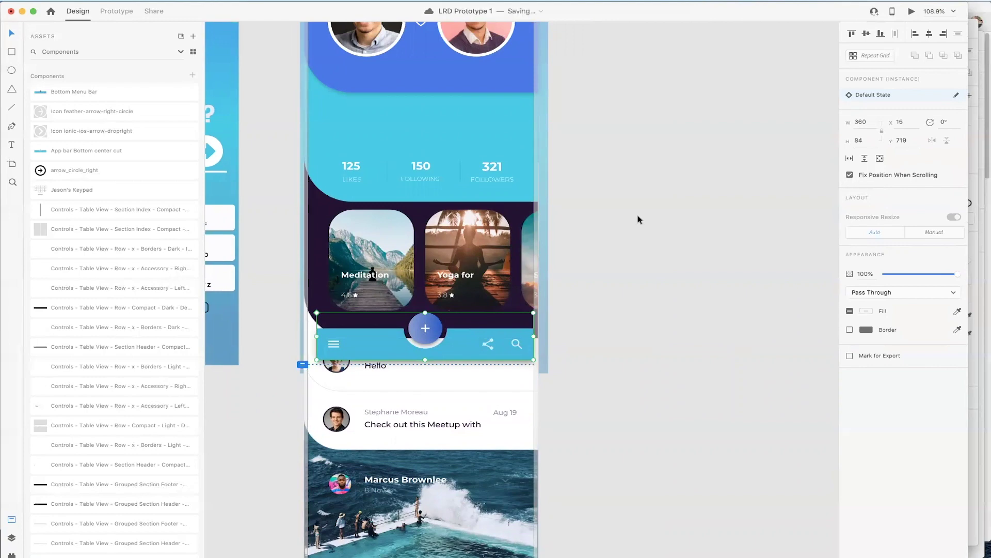
scroll(595, 208, "up", 5)
scroll(596, 209, "left", 2)
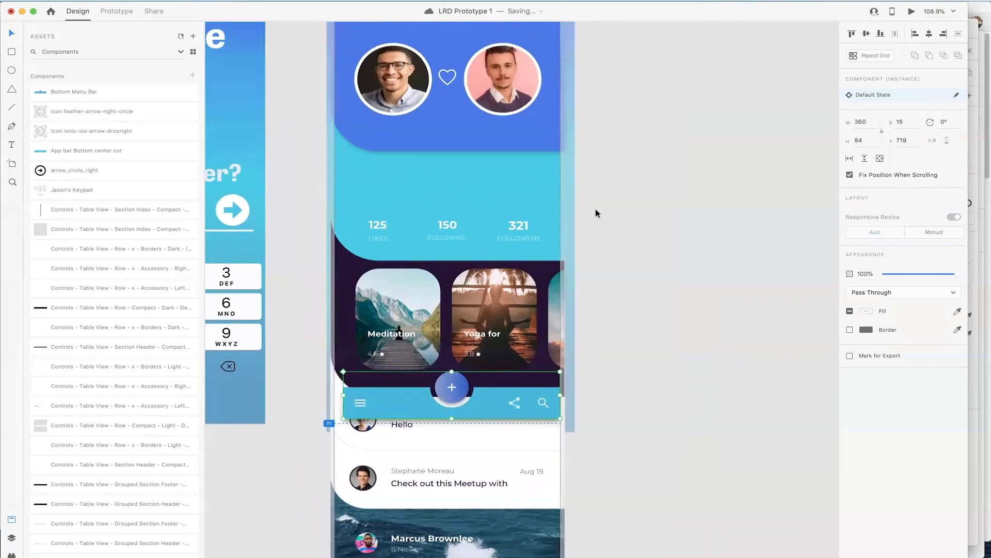
Step: Fix the position of the LDR logo on the First Screen artboard so it stays in place when scrolling
key("Tab")
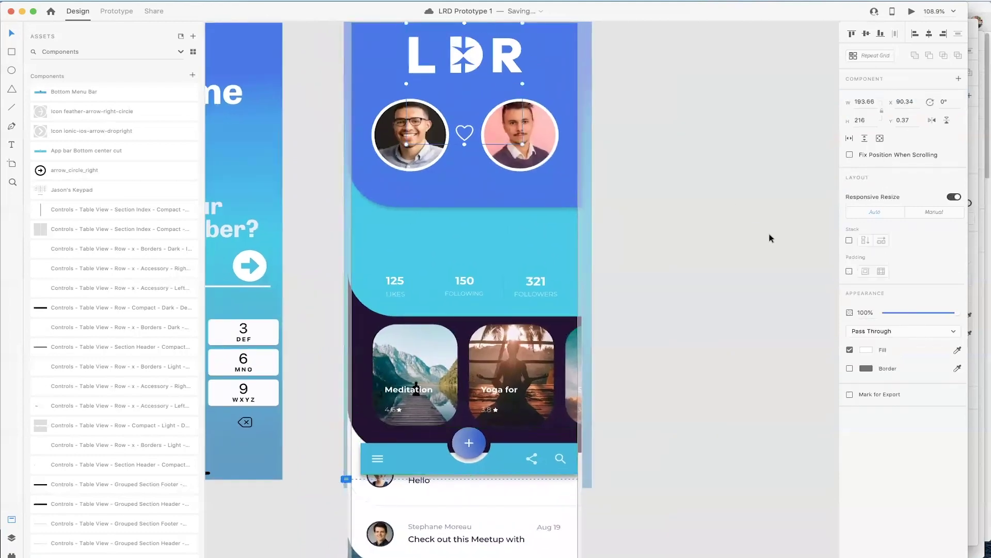
left_click(850, 155)
scroll(639, 161, "down", 5)
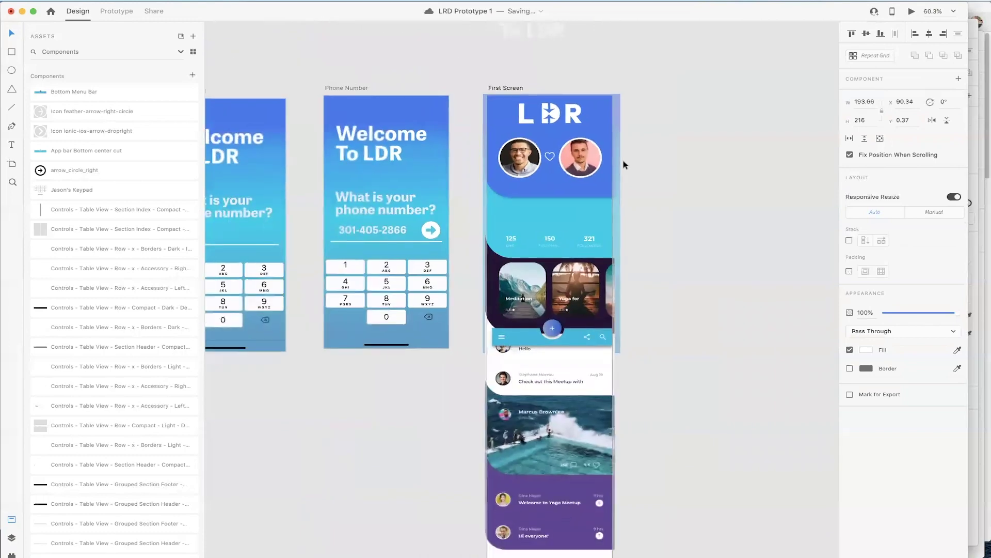
Step: Preview the prototype from the Phone Number artboard, continue to the First Screen, and check how its fixed logo and bottom bar behave while scrolling
left_click(348, 89)
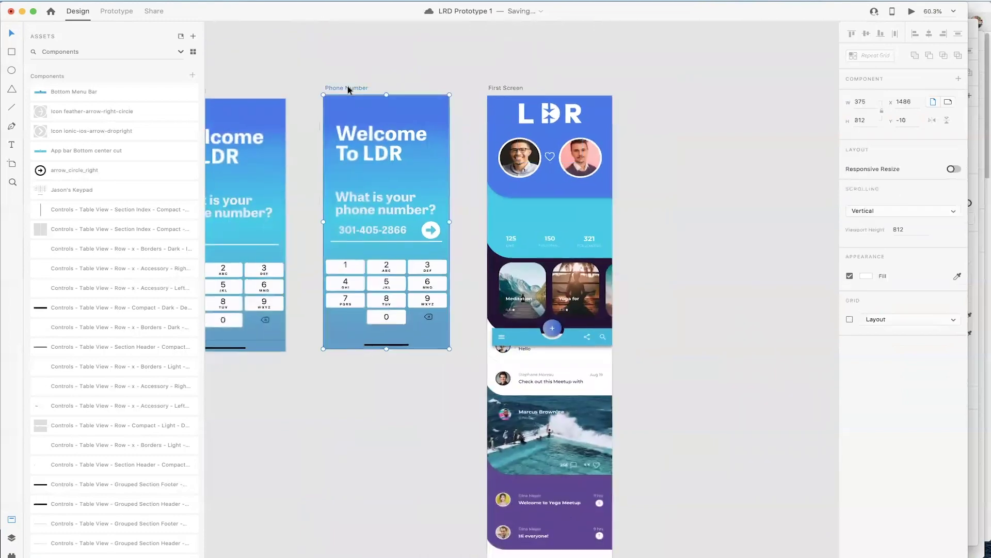
left_click(912, 12)
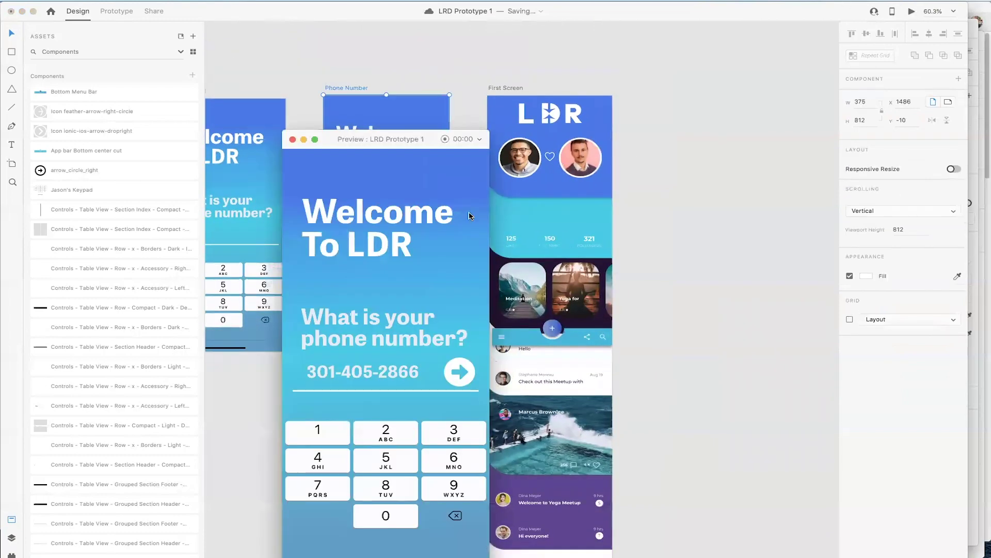
left_click(457, 371)
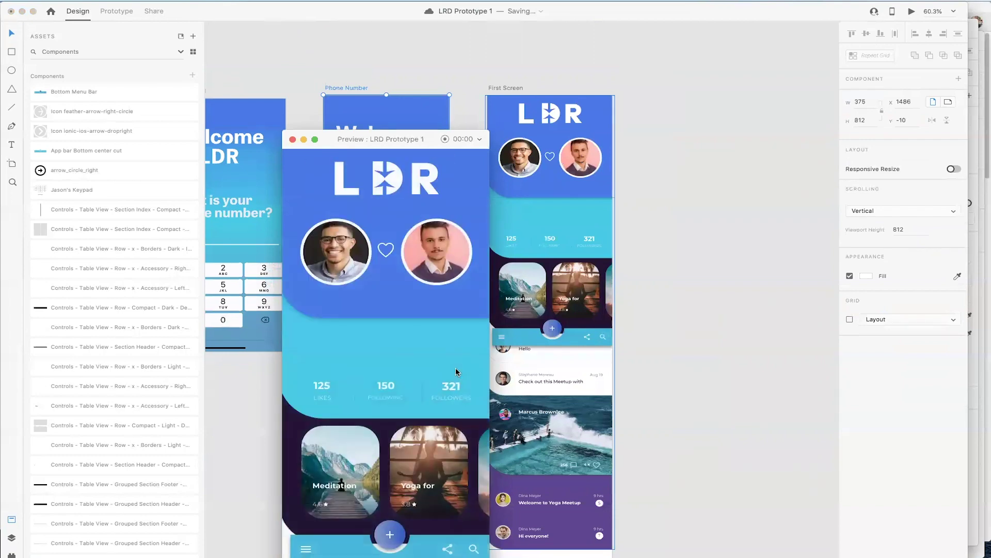
scroll(457, 372, "down", 10)
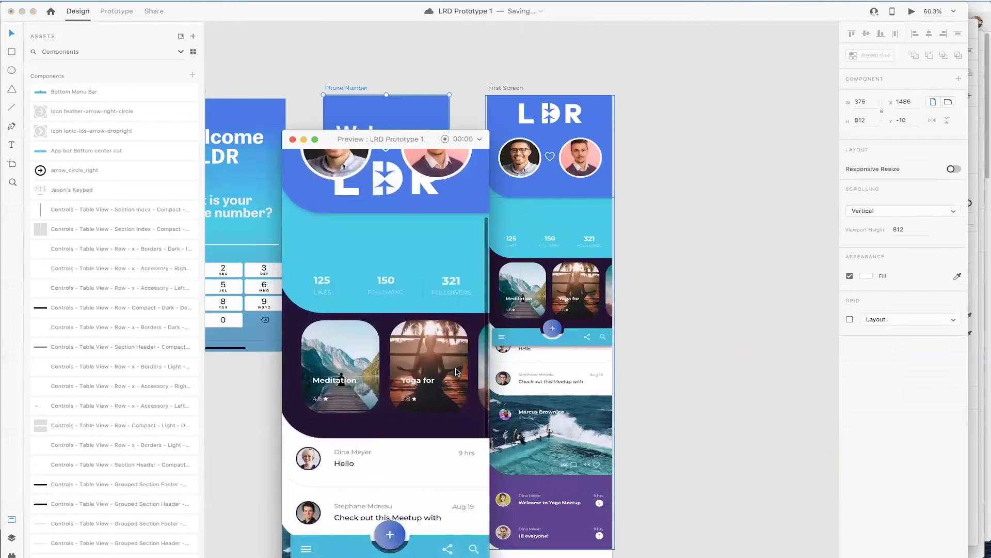
scroll(458, 371, "up", 8)
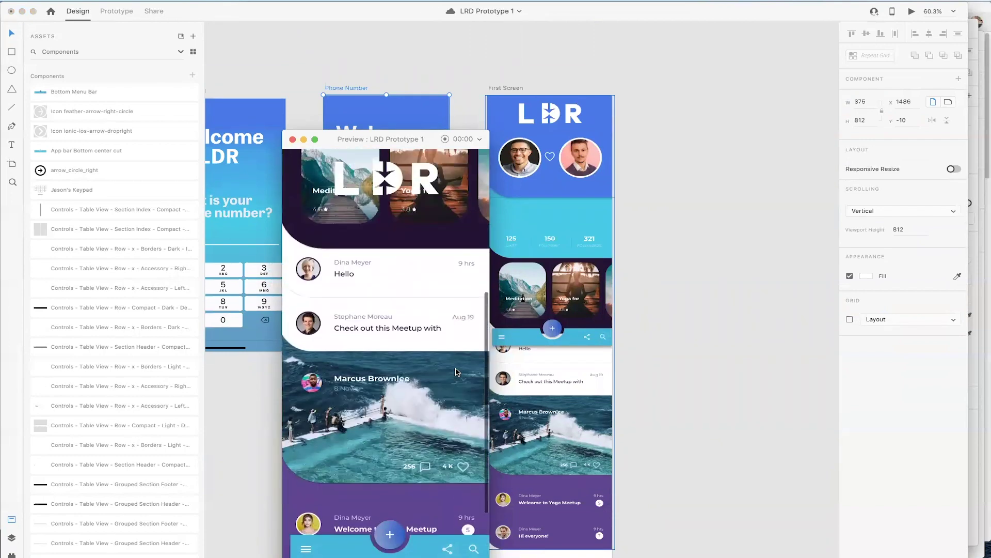
scroll(457, 371, "down", 6)
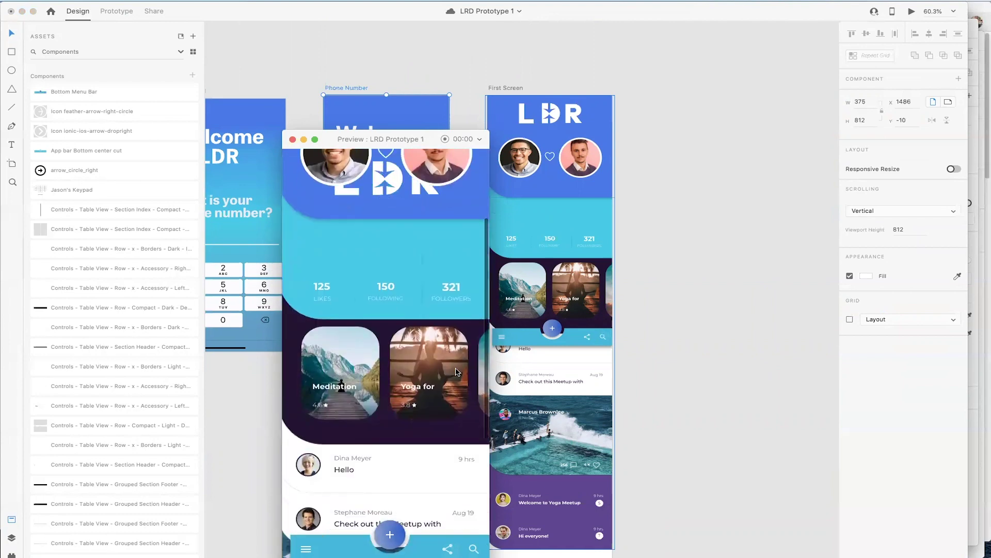
scroll(457, 371, "up", 8)
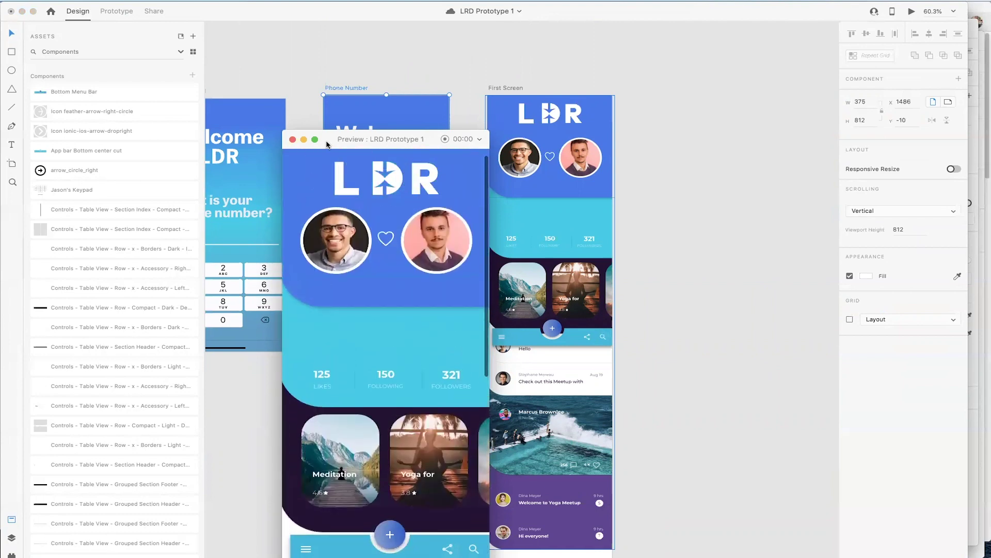
scroll(375, 256, "down", 5)
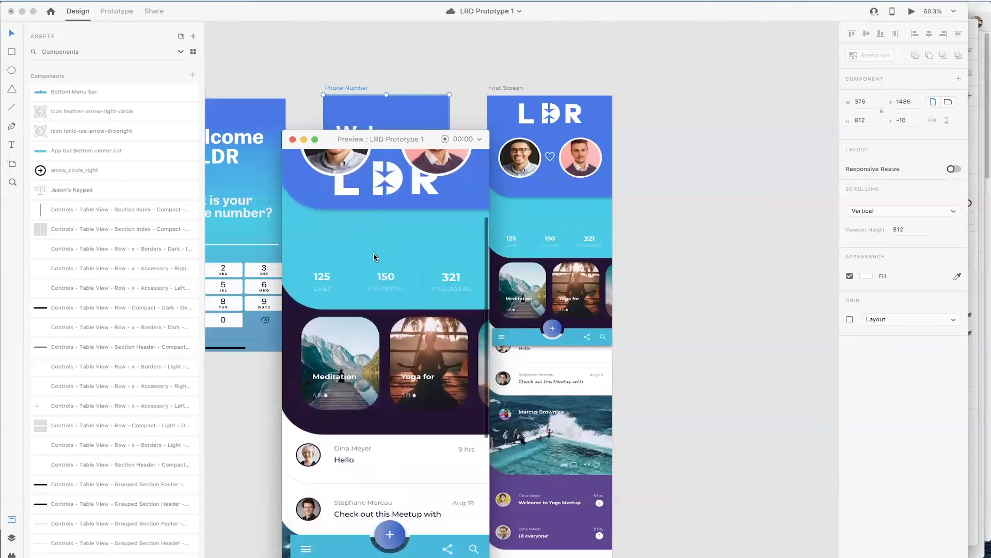
scroll(375, 257, "down", 2)
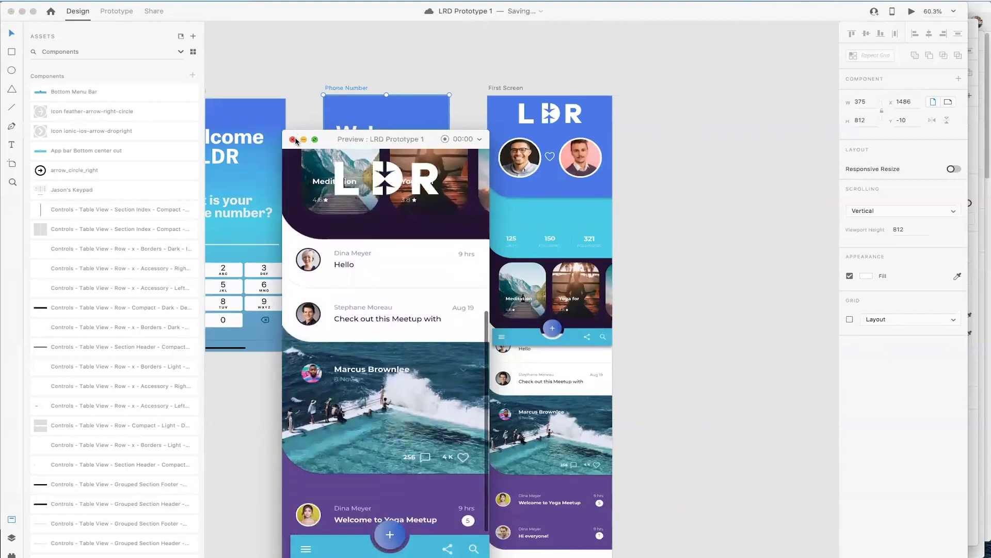
left_click(293, 139)
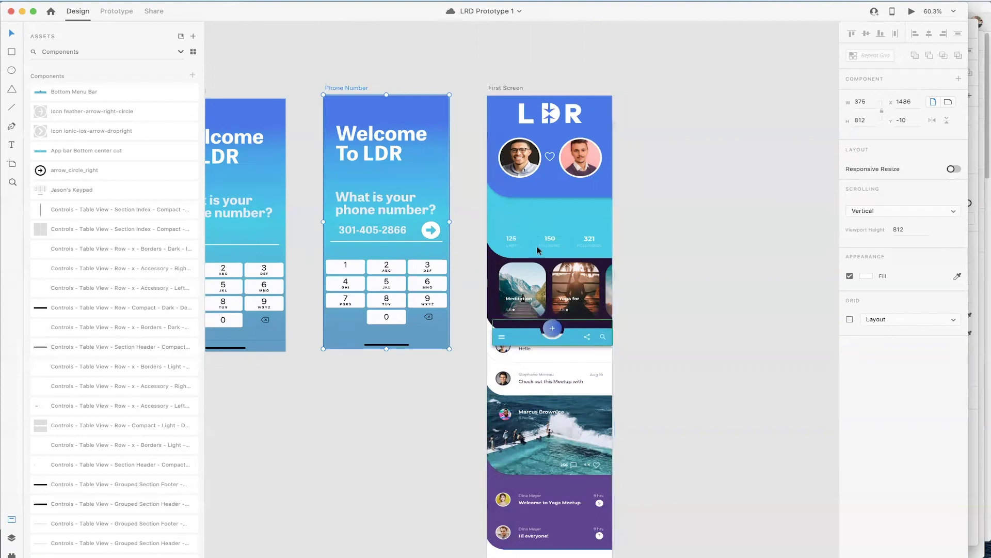
Step: Duplicate the First Screen artboard and place the copy beside the original, aligned with its upper edge
scroll(524, 335, "up", 5)
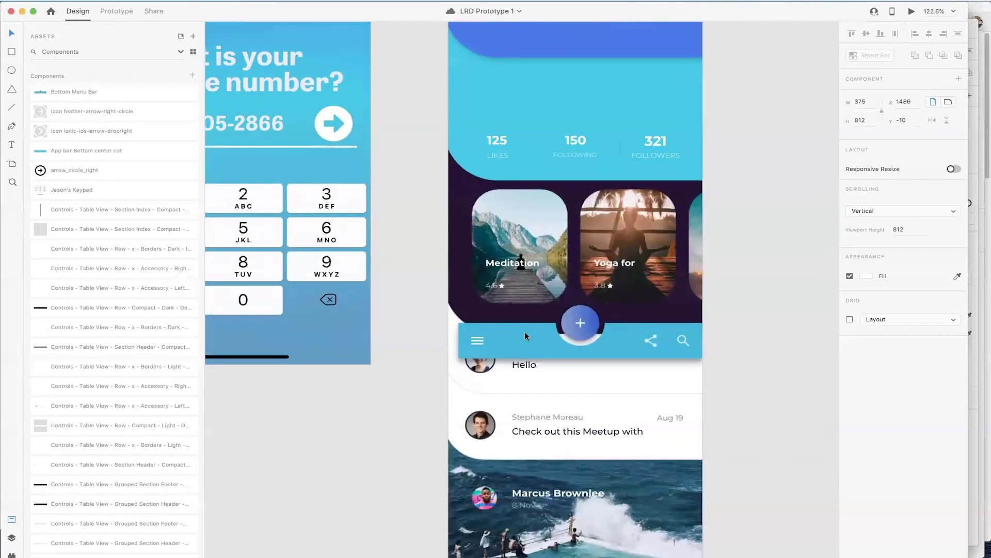
scroll(524, 334, "up", 3)
scroll(524, 334, "right", 3)
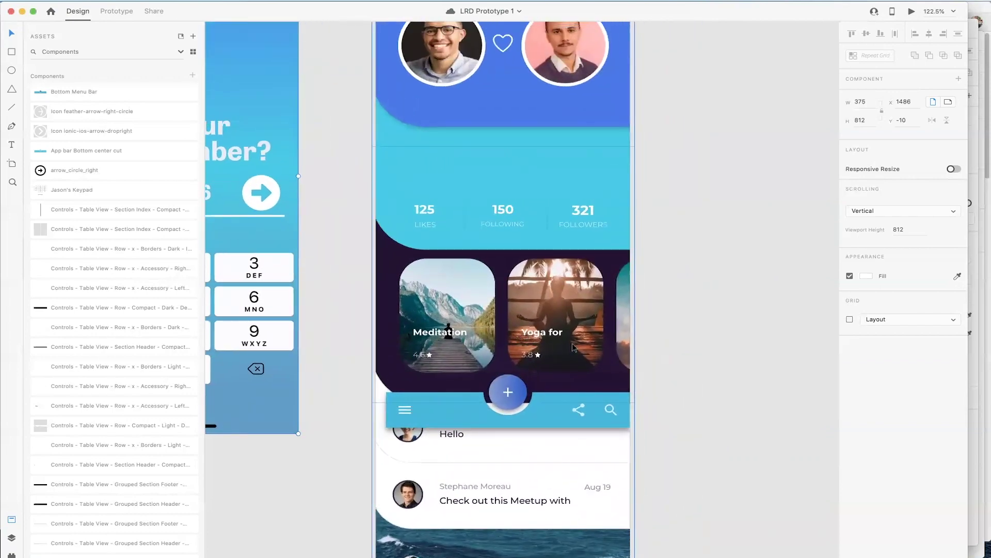
scroll(538, 335, "up", 3)
scroll(537, 335, "right", 2)
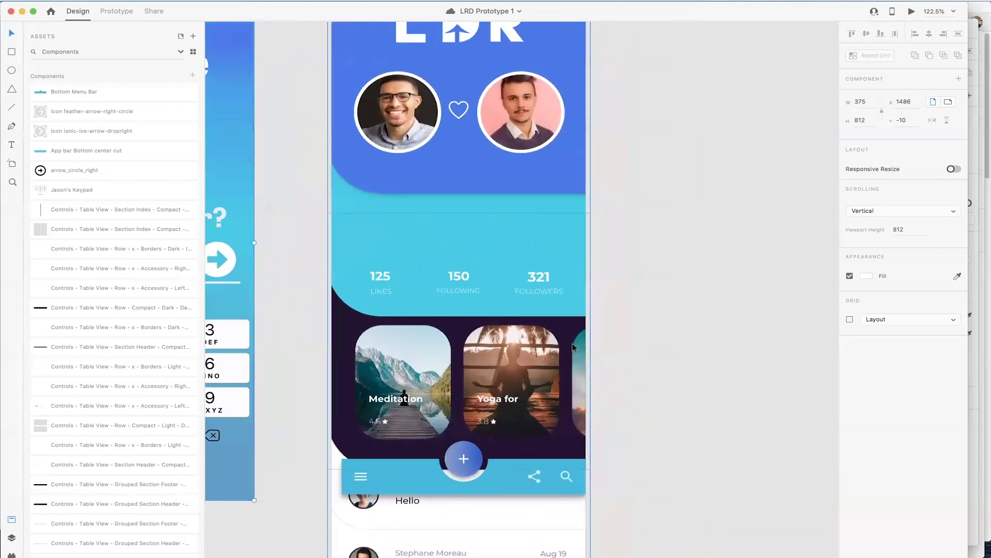
scroll(573, 343, "up", 3)
scroll(572, 343, "down", 5)
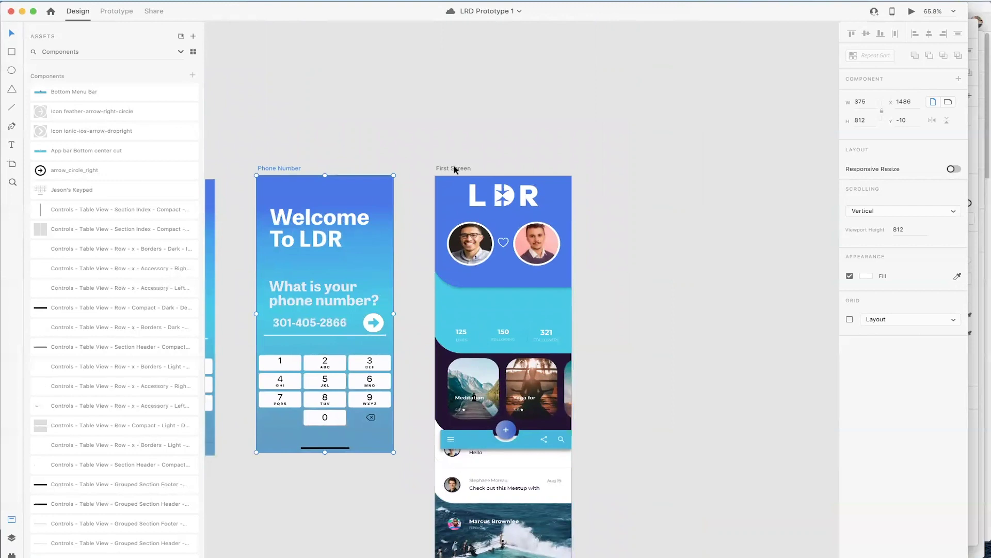
left_click(456, 167)
left_click_drag(454, 165, 634, 166)
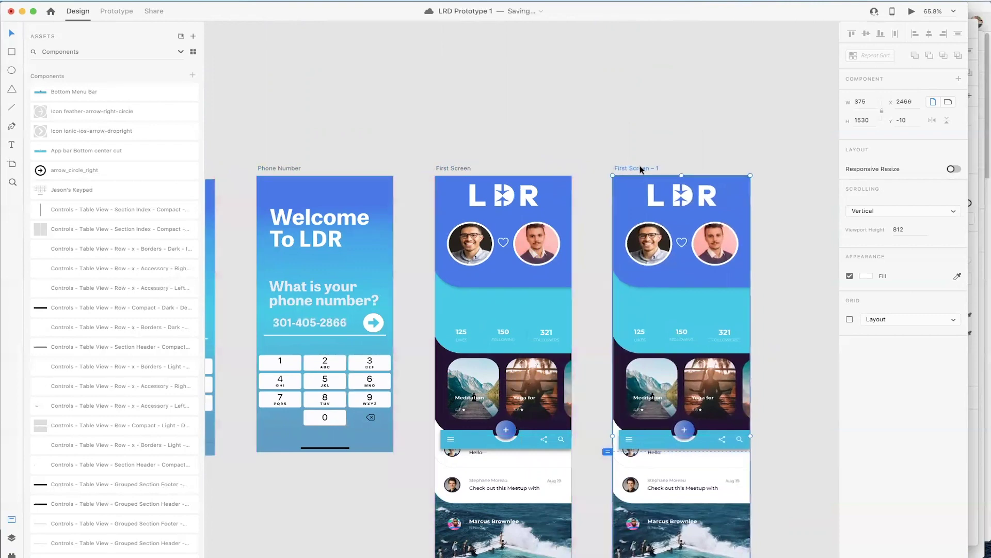
Step: Rename the duplicated First Screen artboard as Plus Sign Menu
double_click(640, 167)
type("Plus Sign")
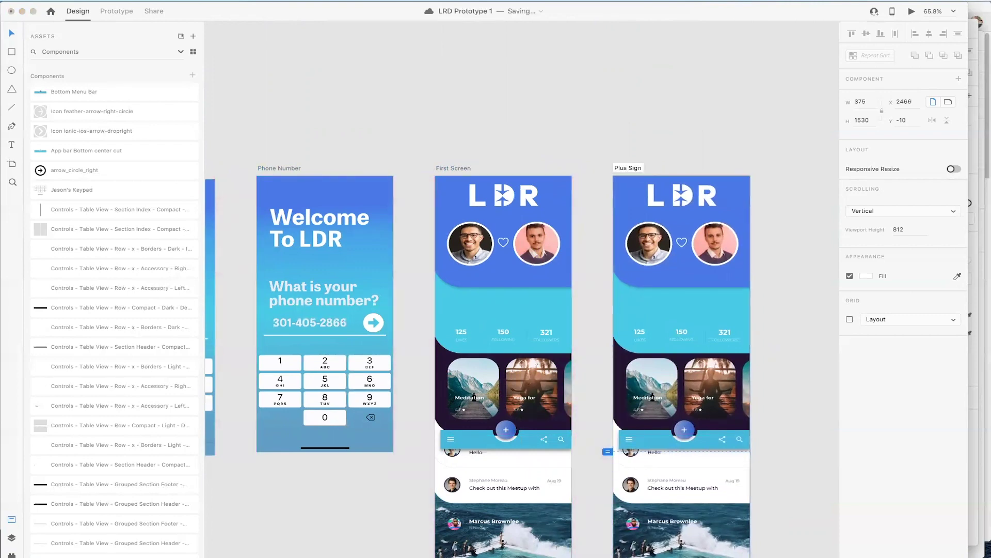
key("Return")
Step: Set the scrolling of the Plus Sign Menu artboard to None
left_click(680, 211)
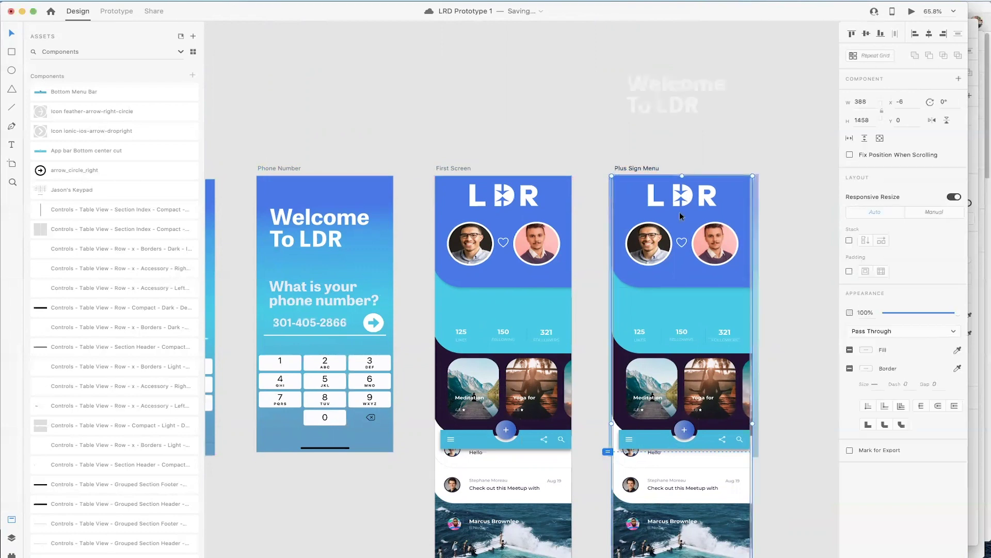
left_click(808, 187)
left_click(648, 168)
left_click(885, 210)
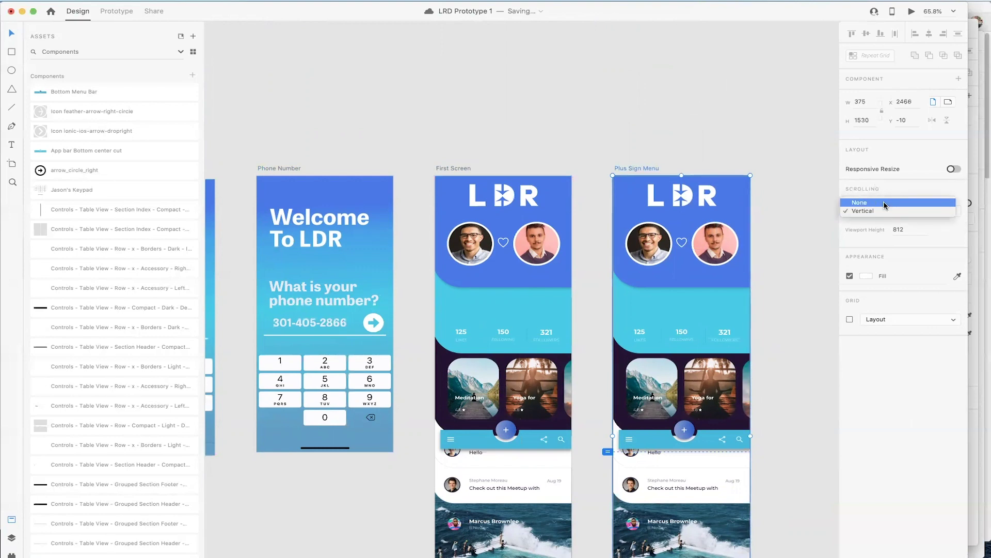
left_click(885, 203)
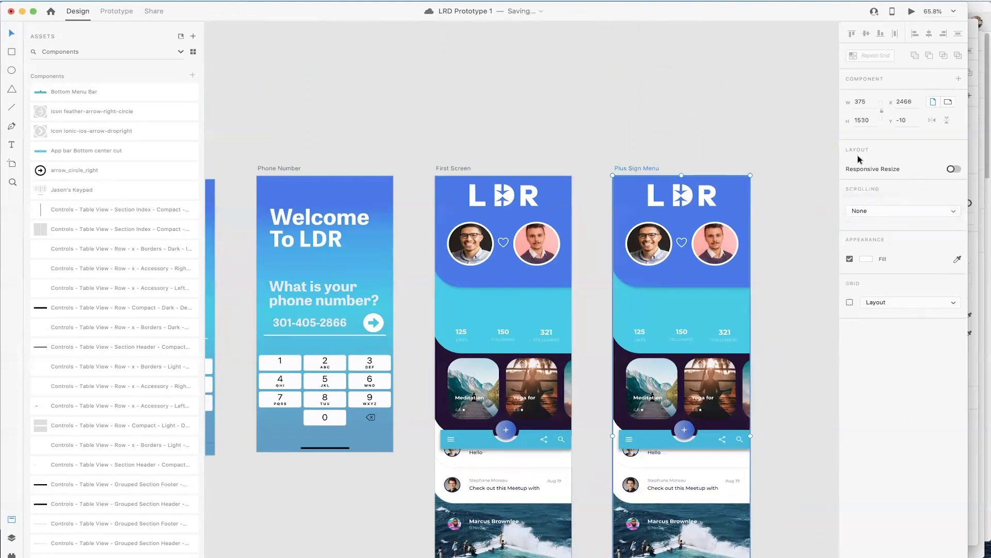
Step: Check the height of the Phone Number artboard as a reference for the Plus Sign Menu artboard
scroll(790, 309, "down", 10)
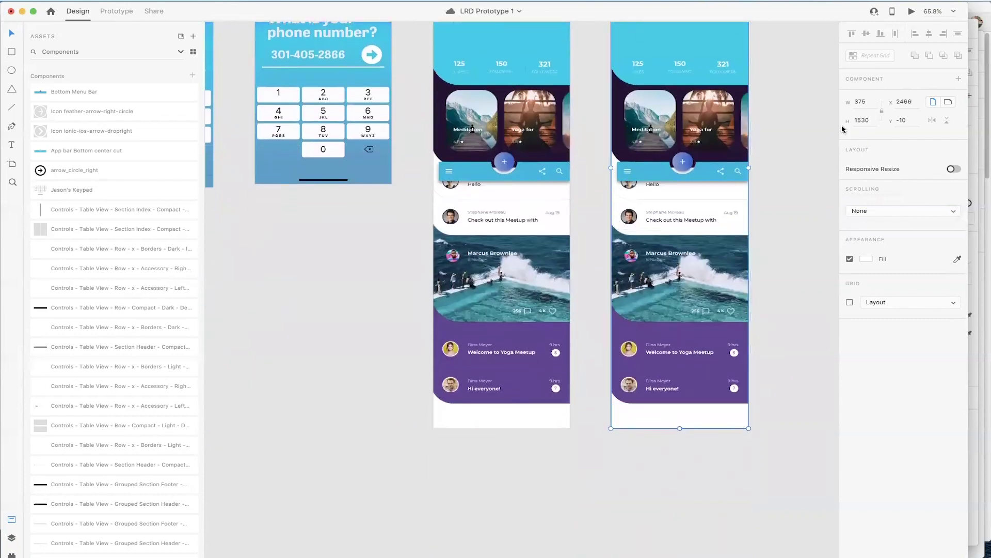
left_click(860, 120)
left_click(541, 216)
left_click(368, 167)
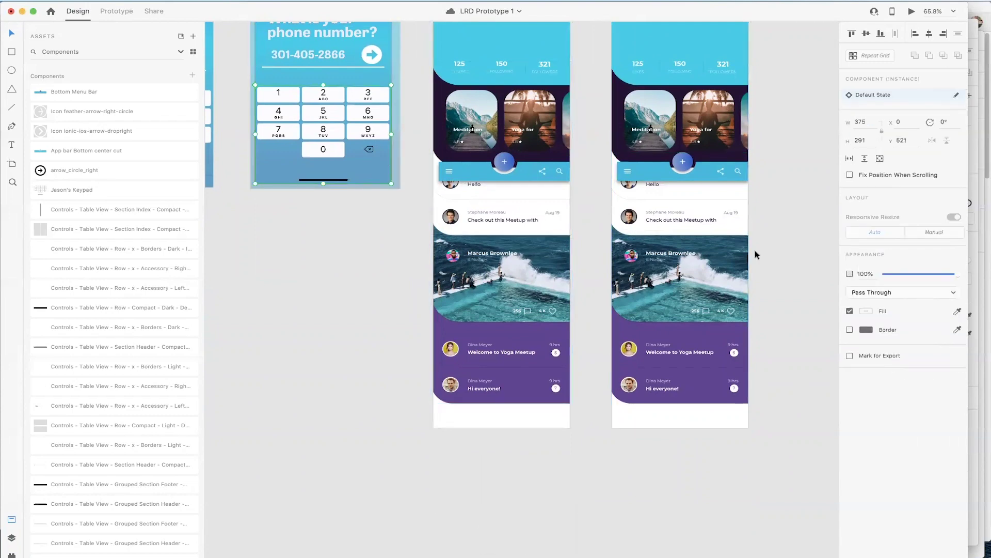
left_click(360, 142)
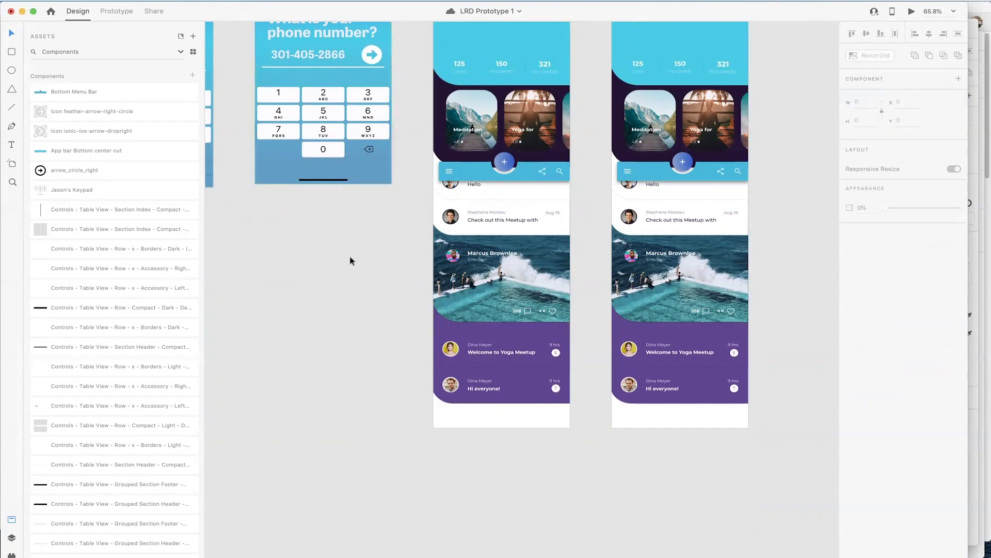
scroll(350, 259, "down", 5)
left_click(317, 75)
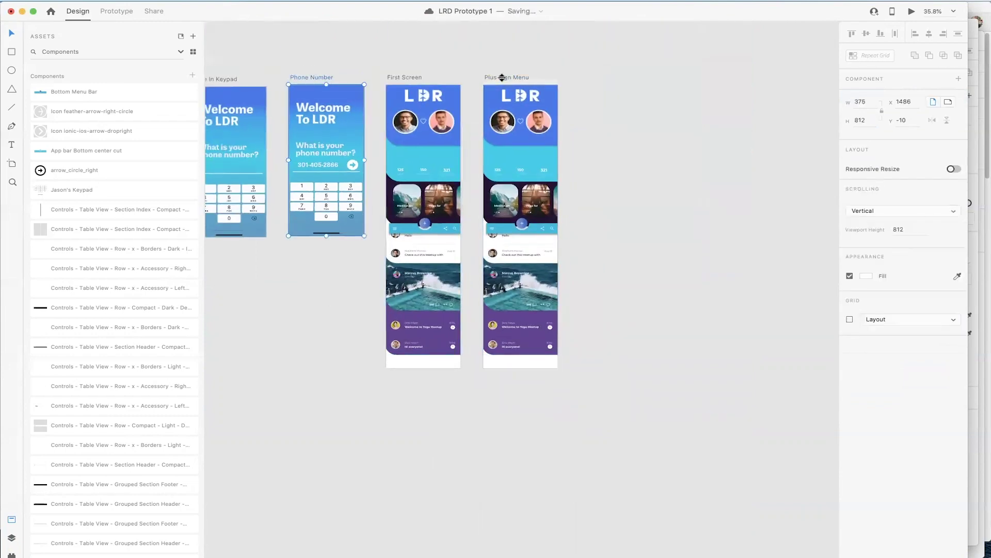
Step: Set the height of the Plus Sign Menu artboard to 812
left_click(507, 105)
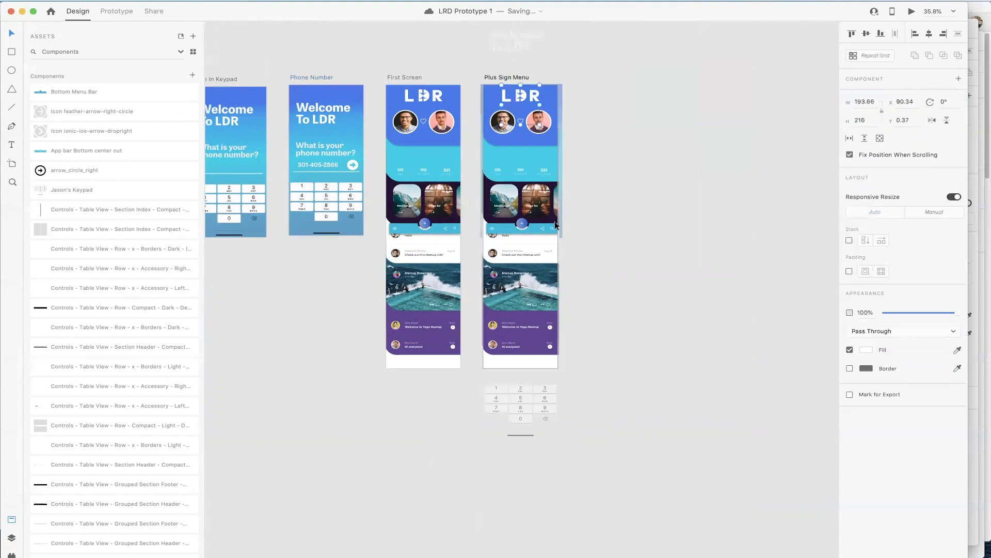
left_click(537, 129)
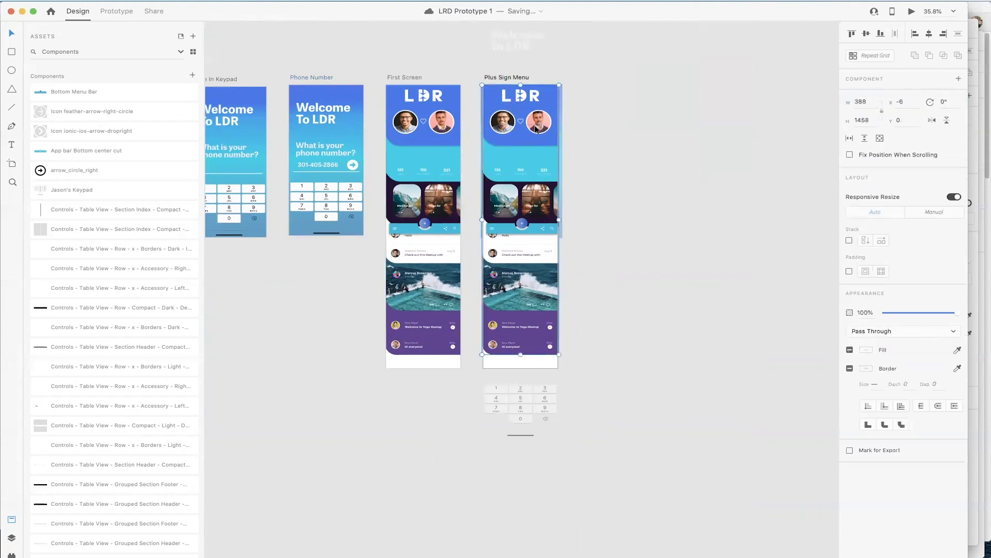
left_click(600, 173)
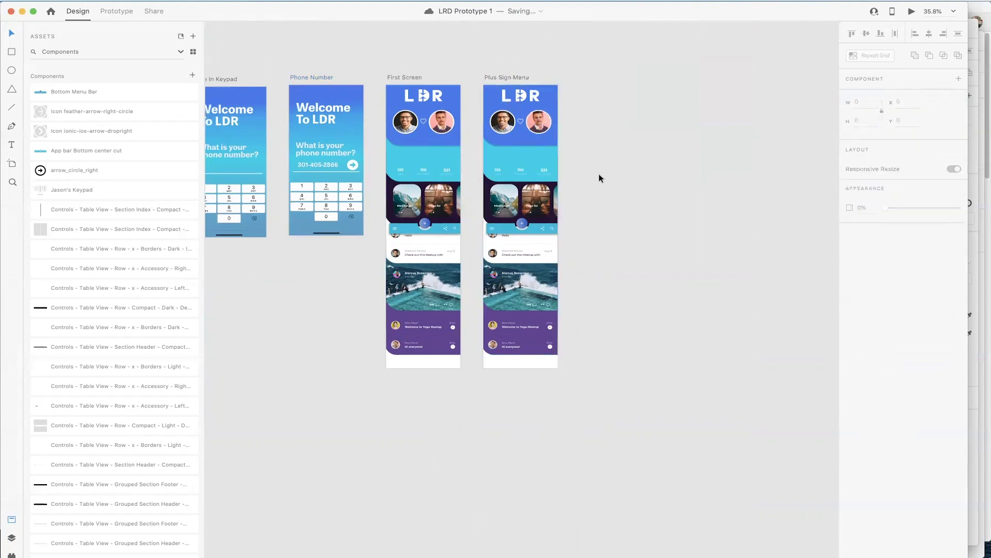
left_click(541, 121)
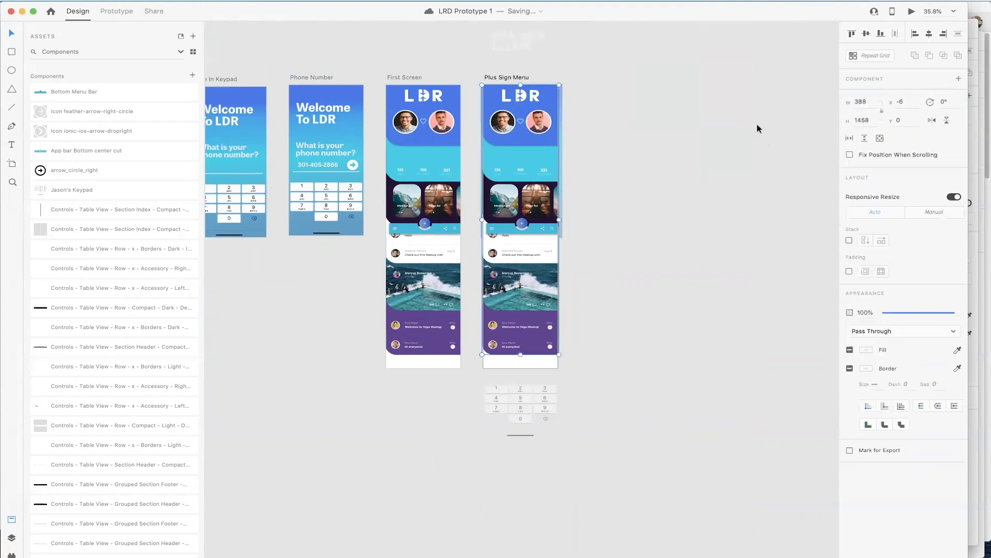
left_click(532, 364)
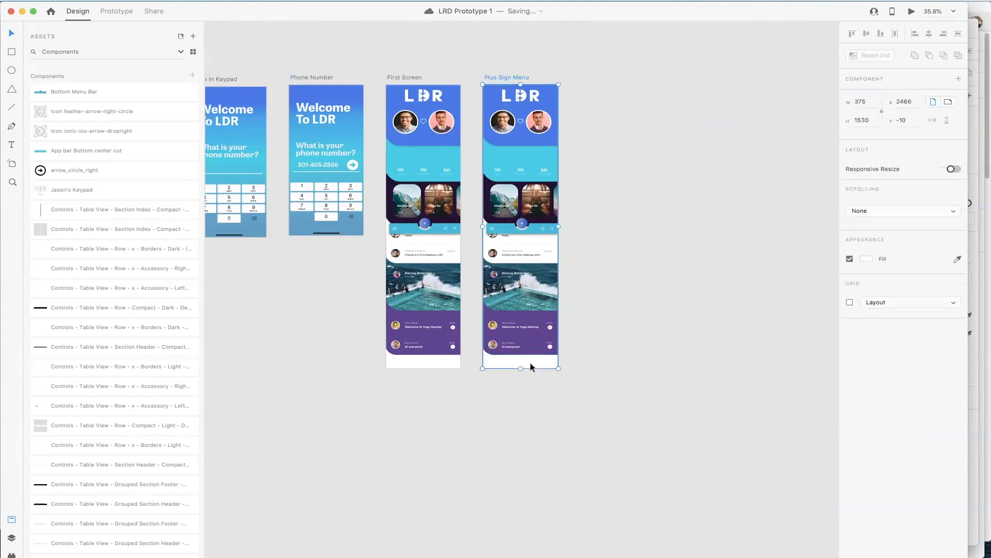
left_click(871, 121)
type("812")
key("Return")
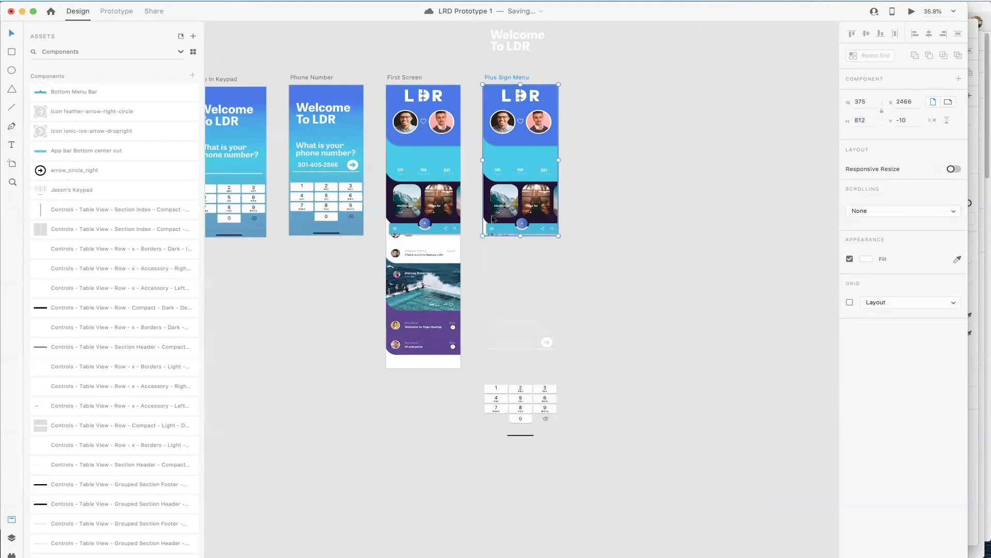
scroll(602, 330, "up", 5)
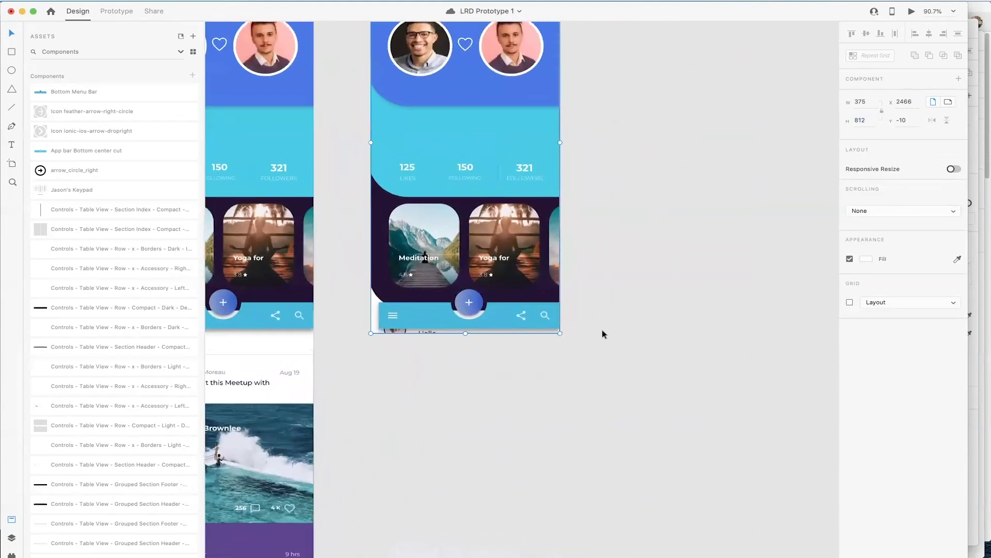
scroll(602, 334, "up", 3)
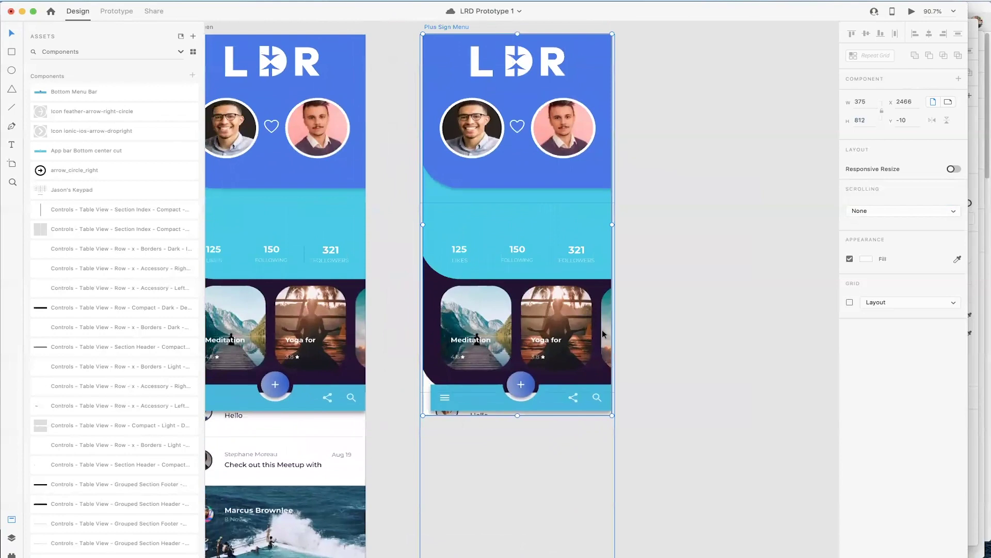
scroll(730, 369, "left", 2)
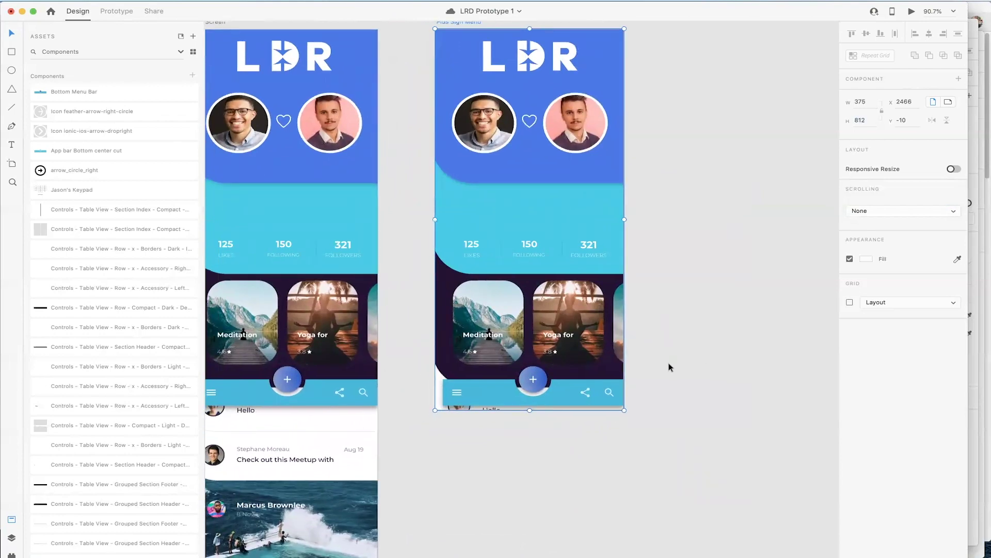
scroll(668, 365, "left", 2)
scroll(668, 365, "down", 1)
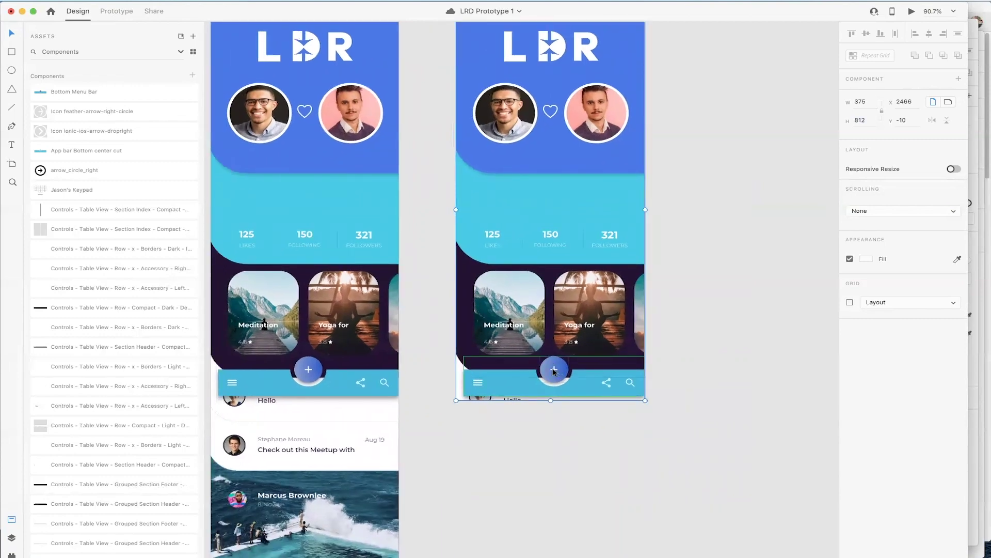
Step: Draw a rectangle about 375 by 471 across the lower part of the Plus Sign Menu artboard
key("super+s")
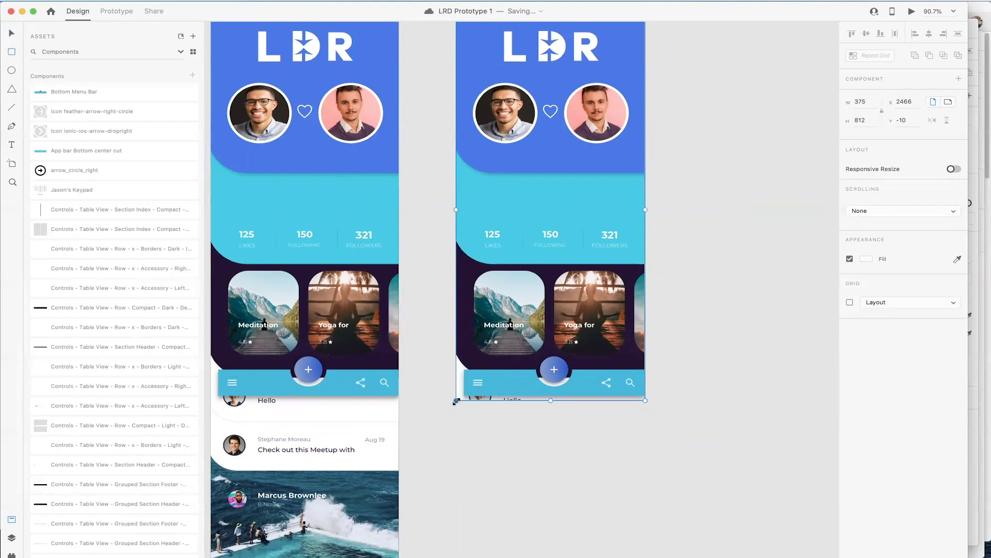
mouse_move(457, 368)
left_mouse_down()
mouse_move(660, 399)
mouse_move(645, 399)
left_mouse_up()
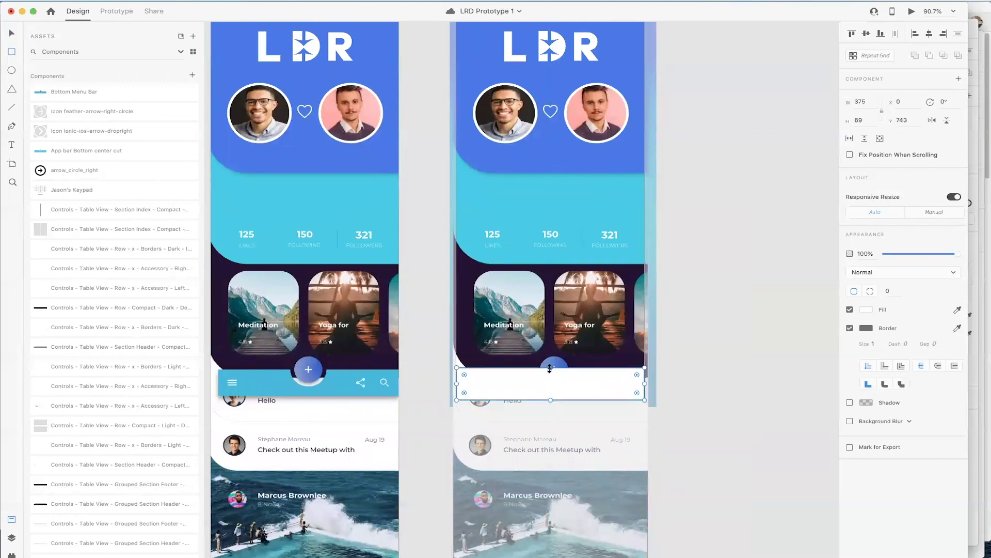
left_click_drag(549, 368, 543, 179)
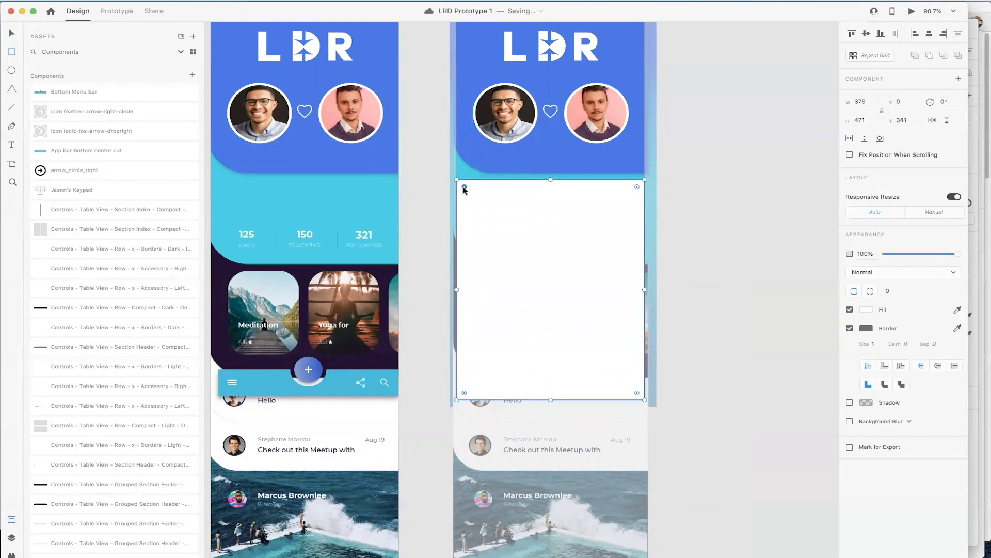
Step: Round only the top-left corner of the new rectangle to a radius of about 69
left_click_drag(465, 189, 538, 239)
key("super+z")
left_click_drag(464, 187, 490, 202)
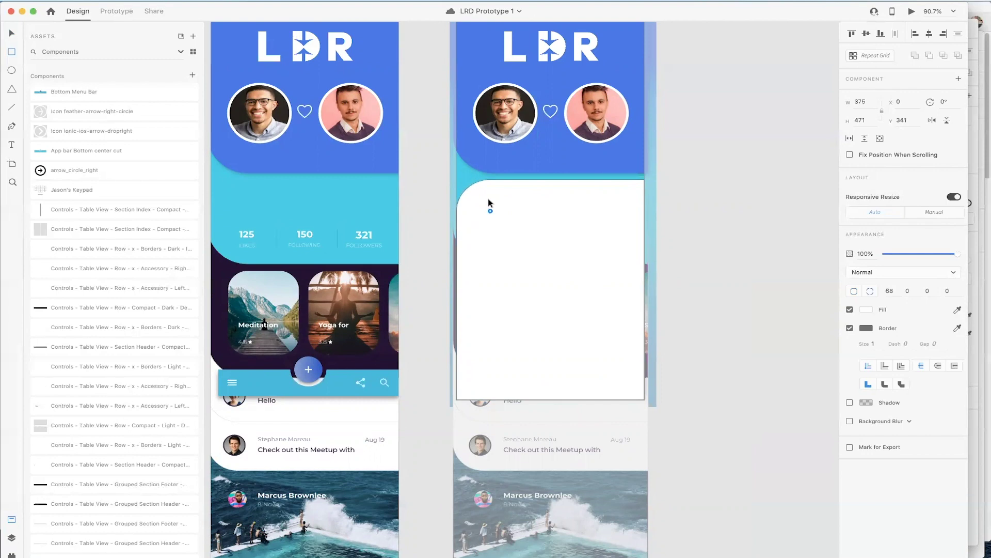
left_click_drag(488, 200, 490, 201)
Step: Try to round the rectangle's top-right corner freehand to match the top-left one, at a radius of about 70
left_click_drag(635, 188, 614, 207)
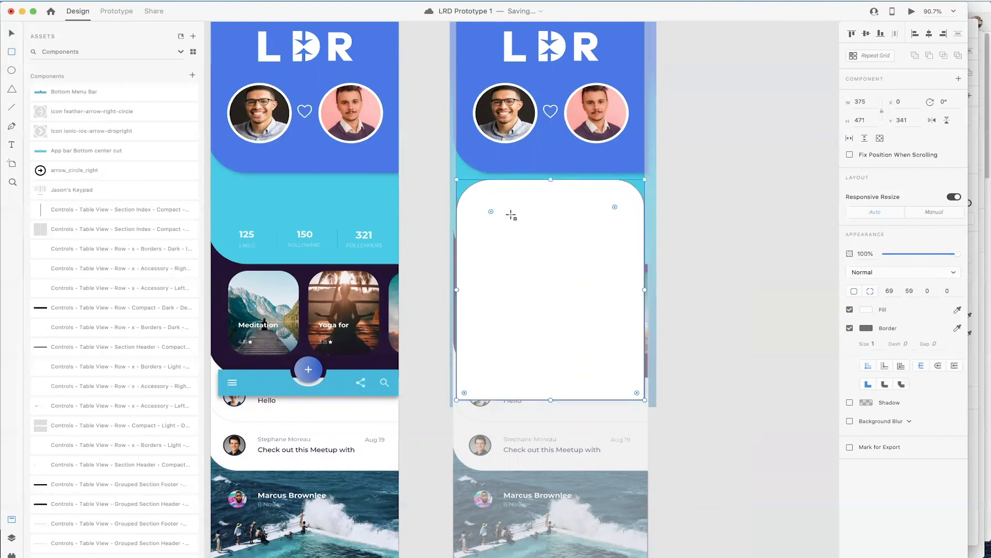
left_click_drag(491, 213, 492, 214)
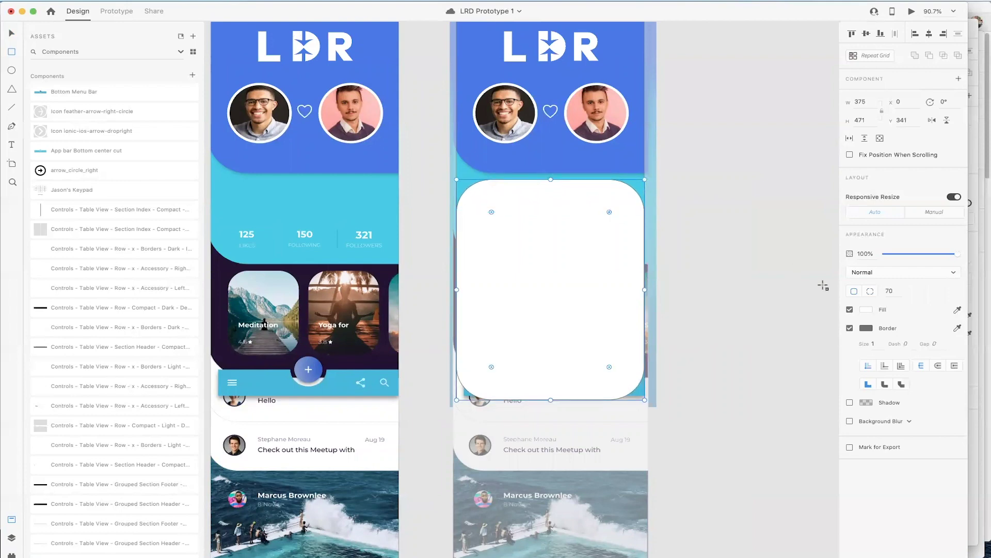
left_click_drag(608, 212, 611, 210)
key("super+z")
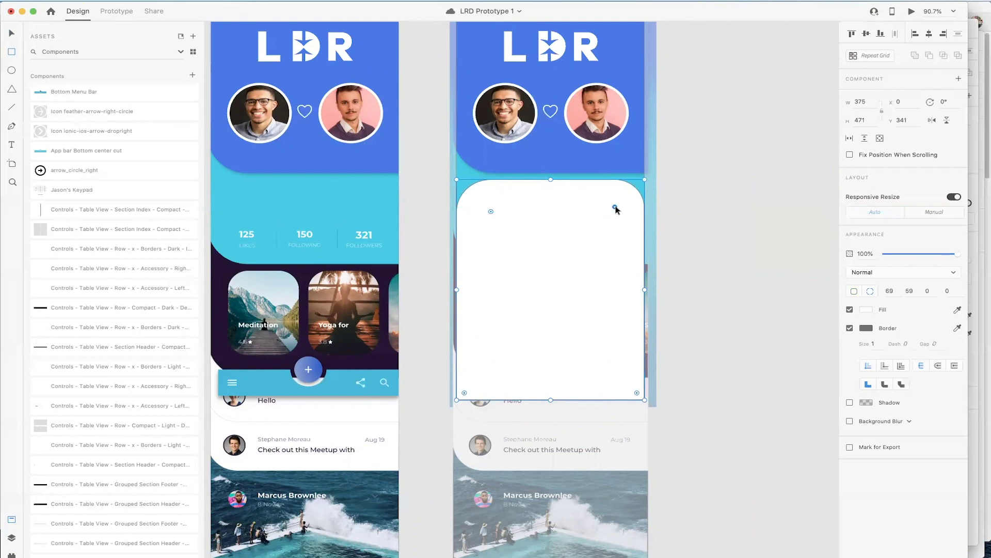
key("super+z")
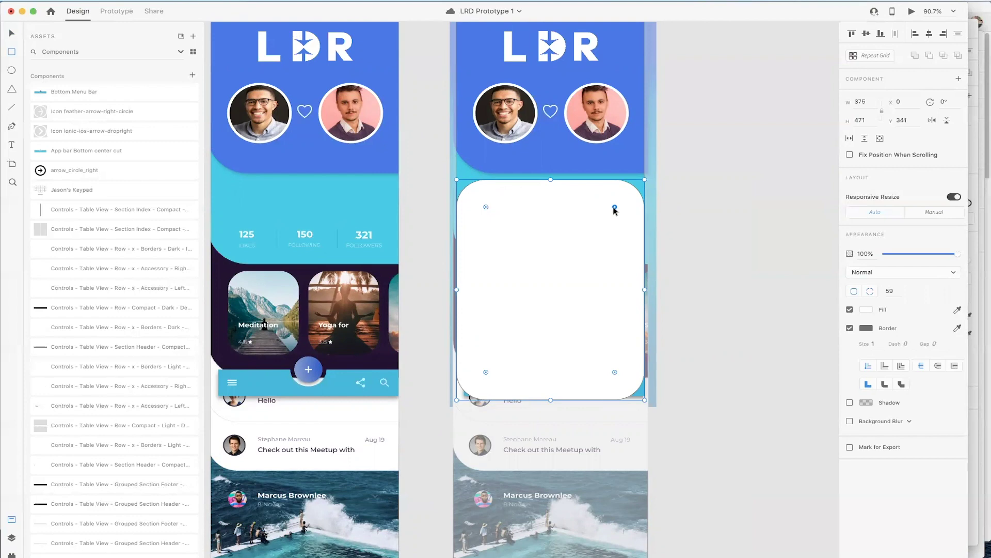
key("super+shift+z")
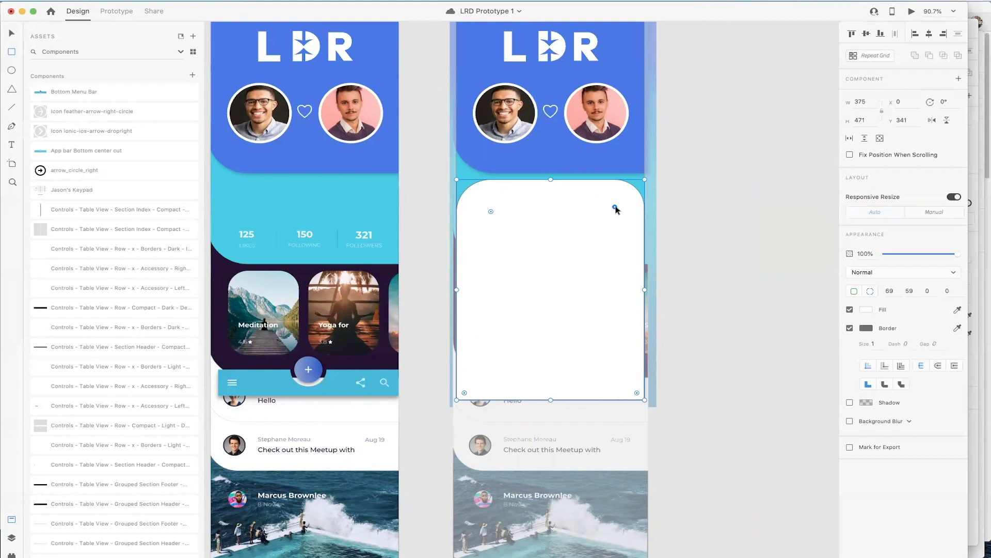
left_click_drag(615, 208, 613, 211)
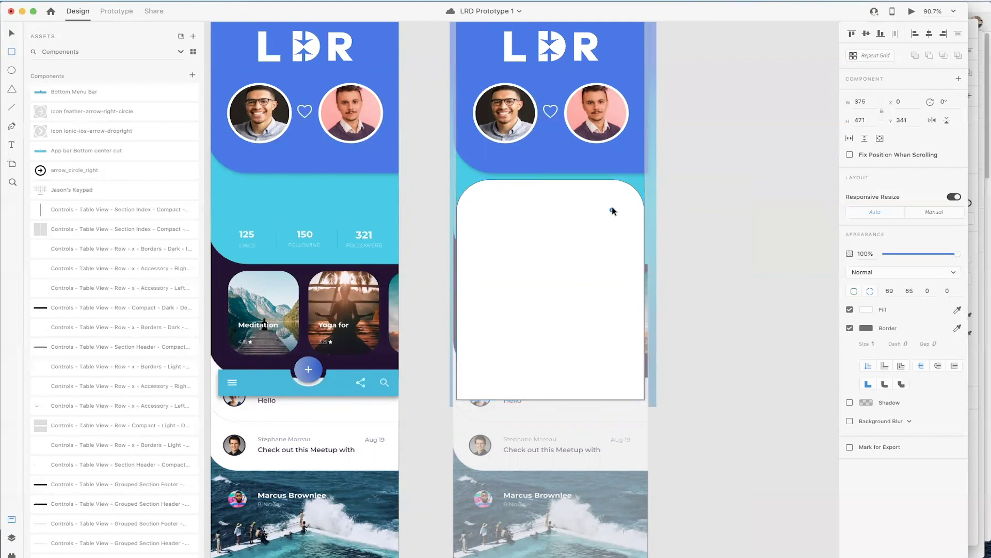
left_click_drag(611, 210, 608, 210)
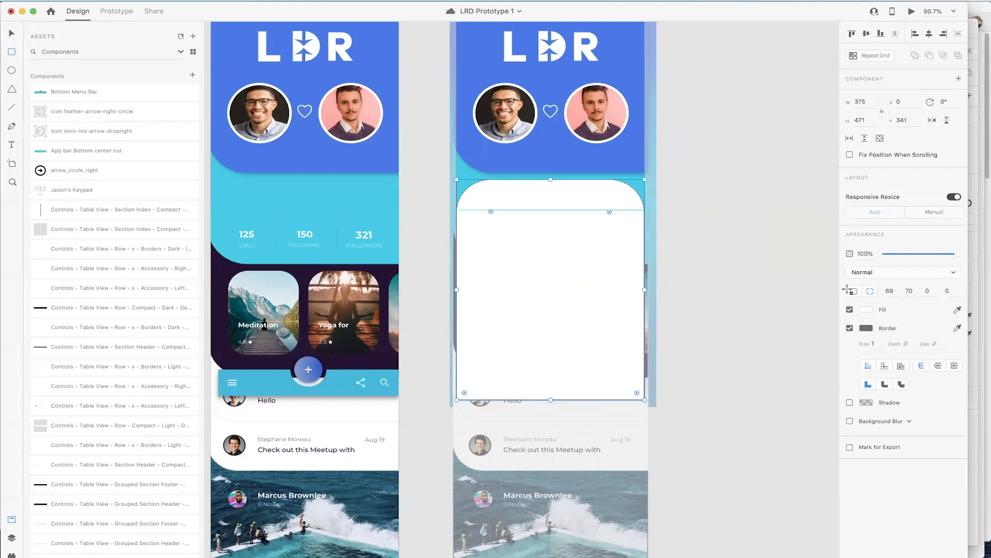
Step: Set the rectangle's corner radii to 69 for both top corners and 0 for both bottom corners
left_click(854, 291)
left_click(870, 291)
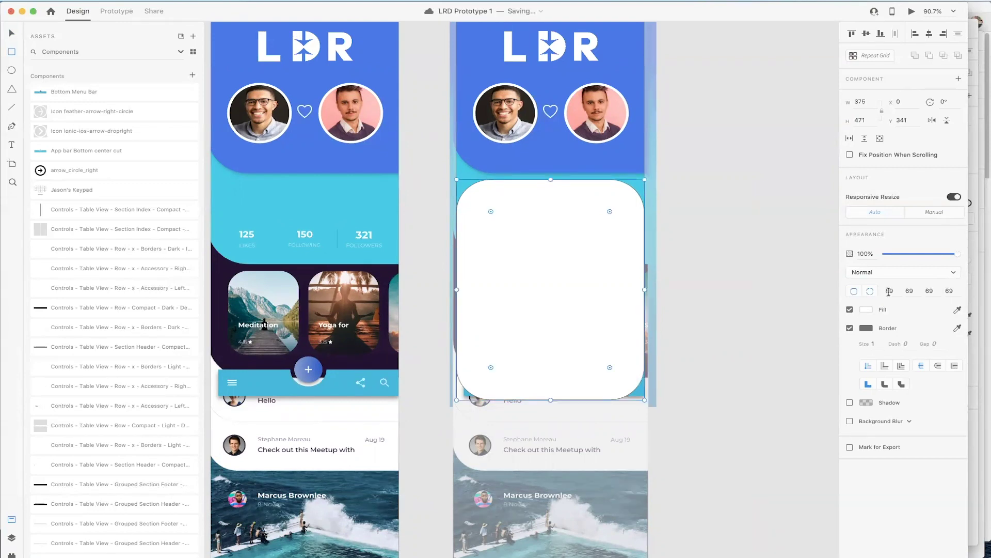
left_click(927, 299)
type("0")
left_click(950, 290)
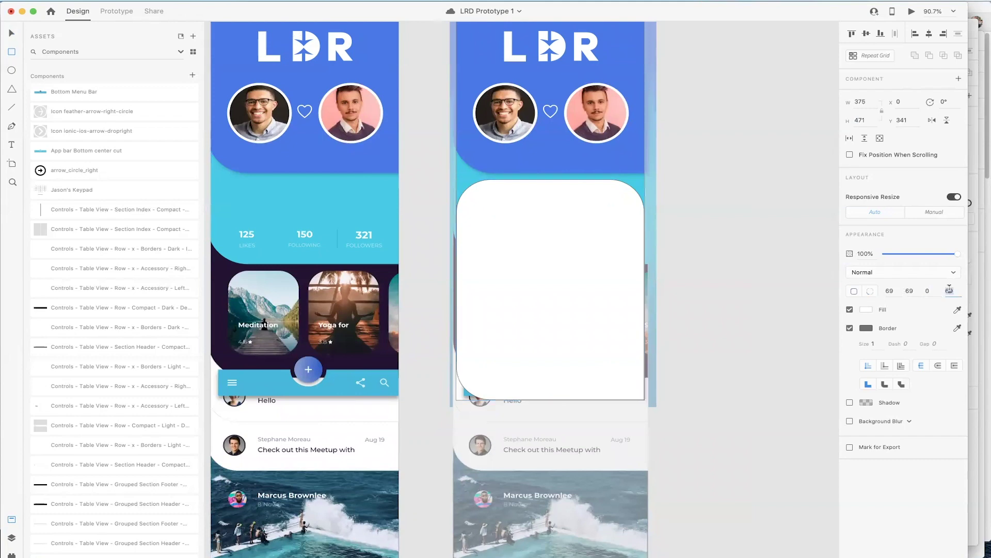
type("0")
key("Return")
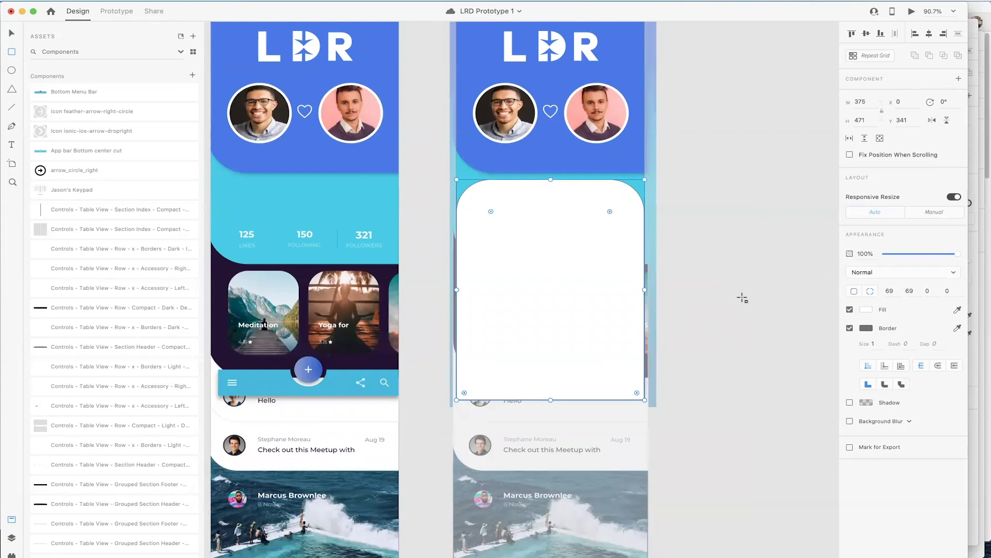
Step: Move the rectangle beneath the Bottom Menu Bar in the layer order and widen it to 382
left_click(11, 537)
left_click_drag(78, 71, 78, 90)
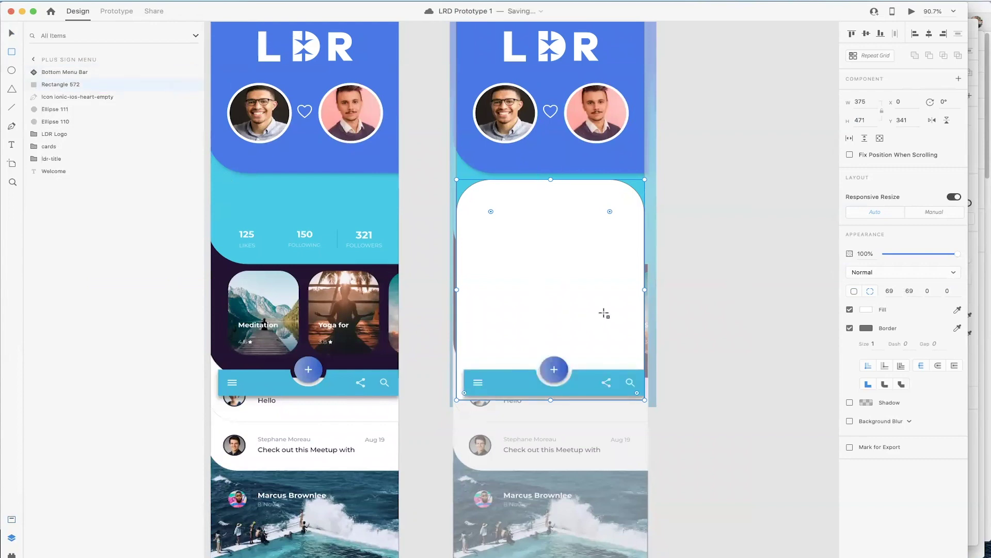
left_click_drag(645, 290, 648, 289)
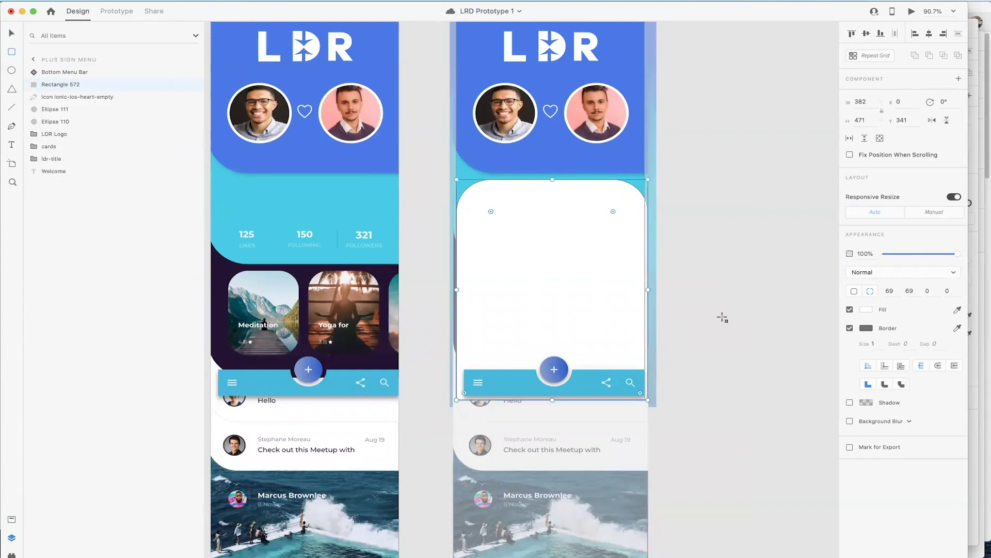
Step: Turn on Background Blur for the Plus Sign Menu rectangle and save the document
left_click(850, 421)
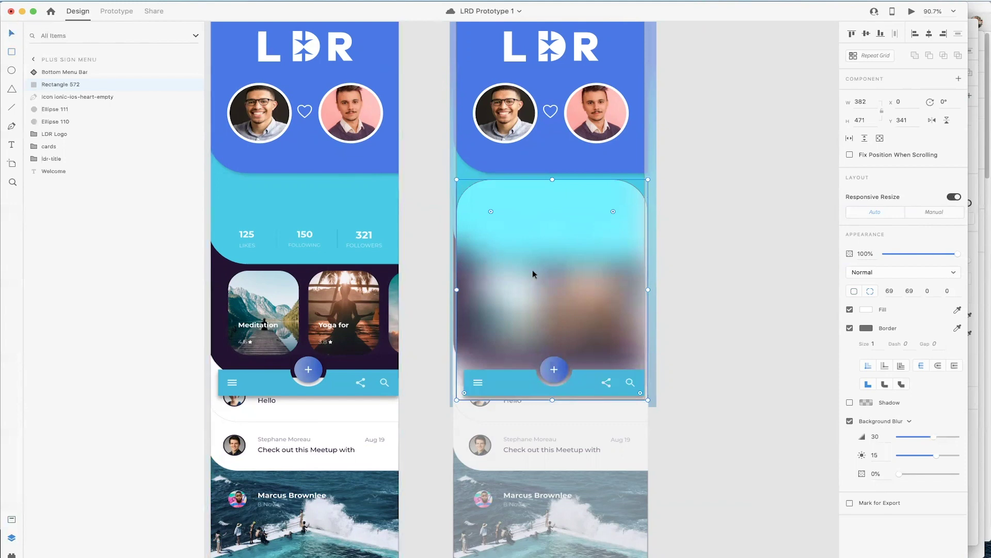
key("super+s")
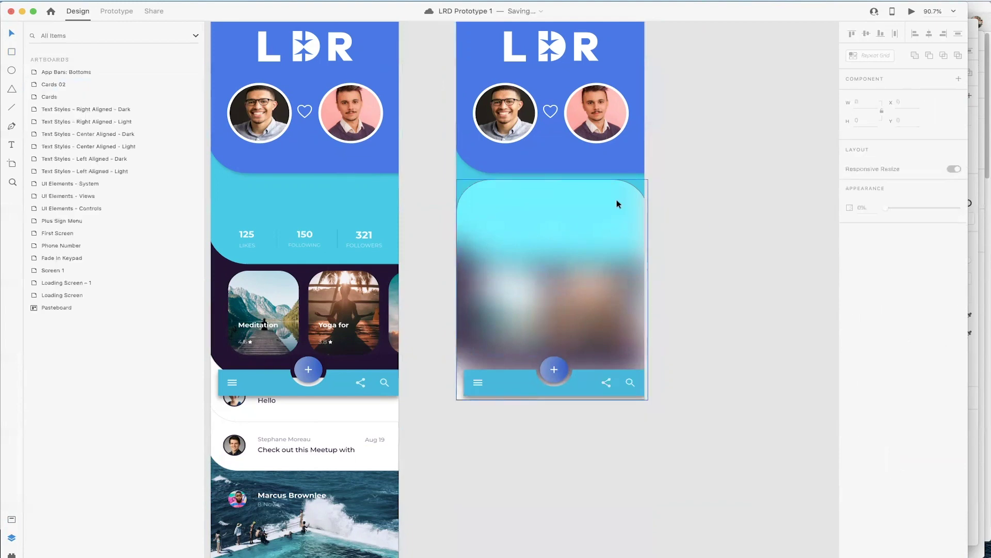
Step: Paste a copy of the blurred rectangle into the First Screen artboard and place it beneath the Bottom Menu Bar layer
left_click(368, 190)
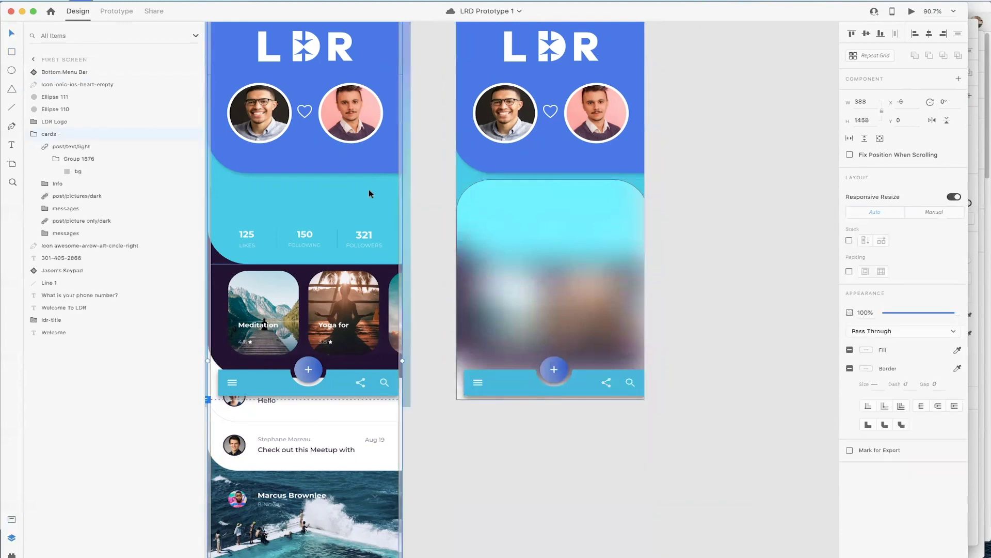
key("ctrl+v")
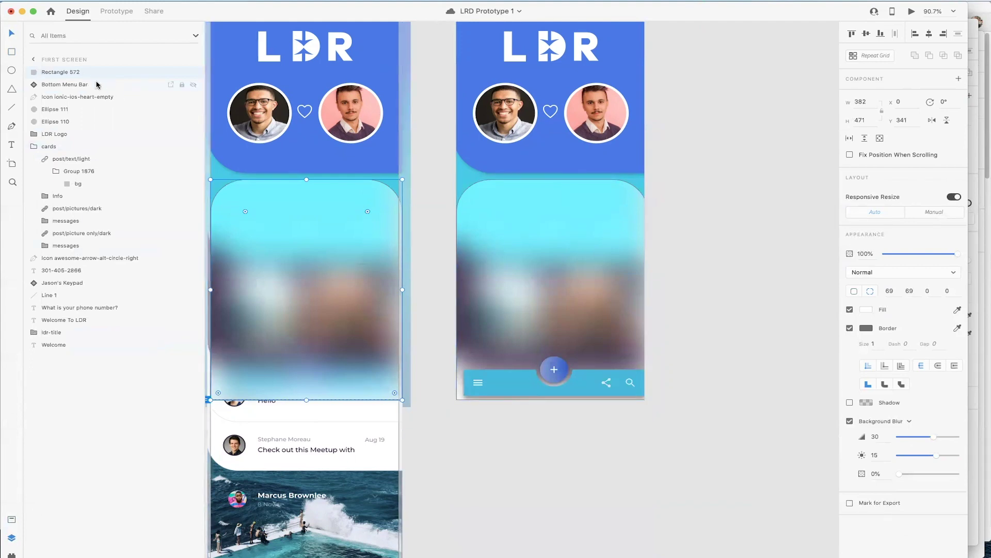
left_click_drag(91, 73, 90, 86)
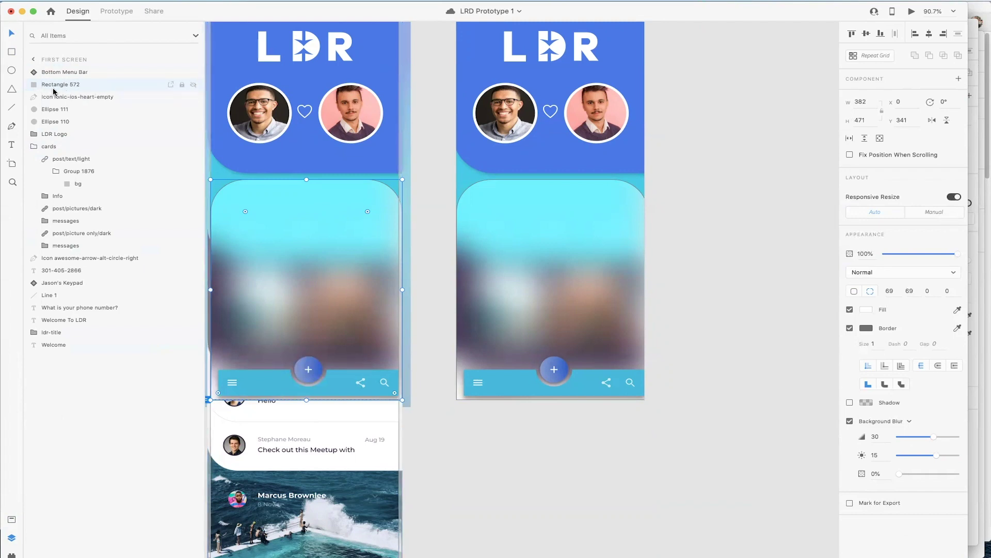
Step: Shrink the First Screen rectangle from its top edge to a height of about 57 and set its opacity to 0%
left_click(503, 327)
left_click(361, 315)
left_click_drag(307, 180, 307, 373)
left_click_drag(955, 256, 881, 254)
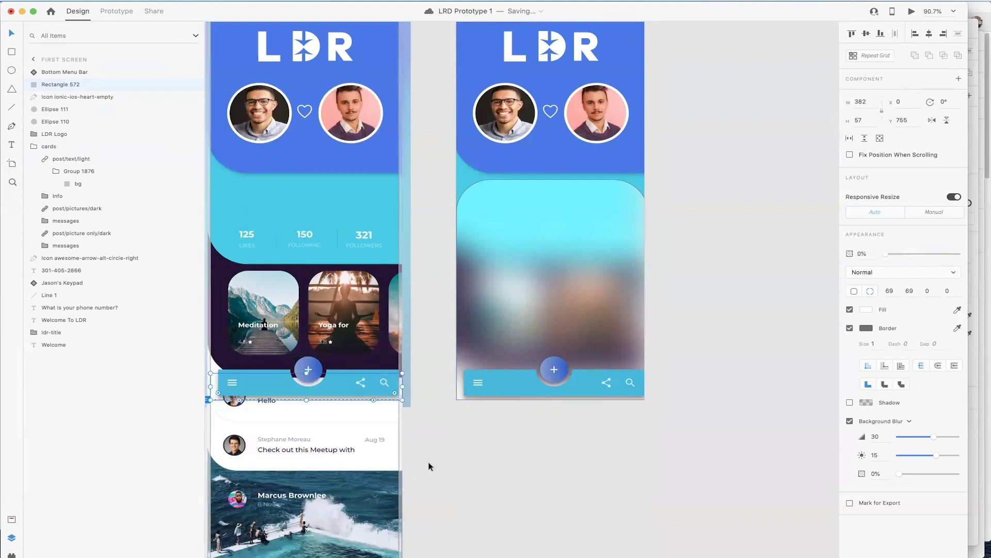
Step: Link the First Screen's plus button to the Plus Sign Menu artboard with a Tap trigger, Auto-Animate, Ease Out and 0.3 s
left_click(116, 11)
double_click(306, 366)
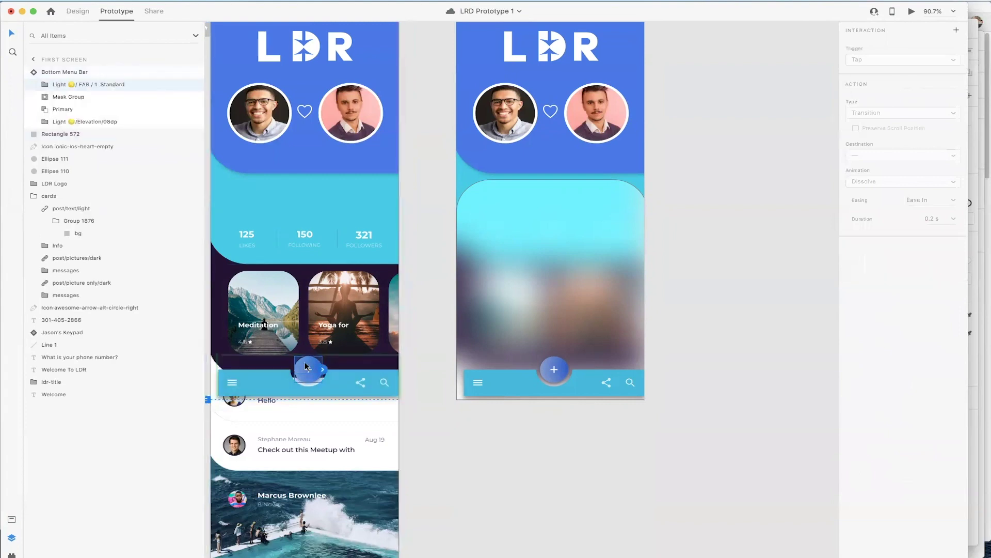
left_click_drag(322, 371, 464, 152)
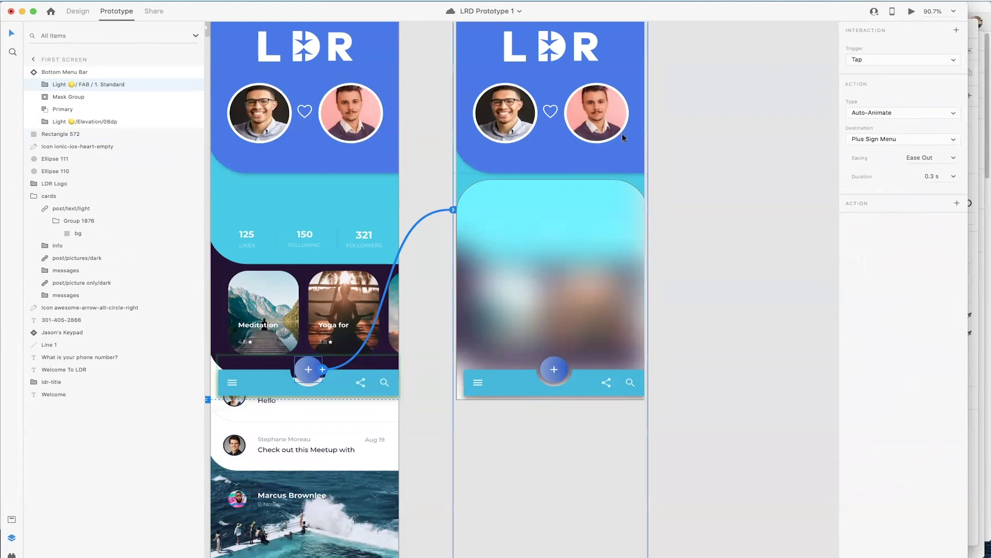
Step: Preview the prototype from the Phone Number artboard and test the plus button's transition on the First Screen
scroll(622, 134, "down", 5)
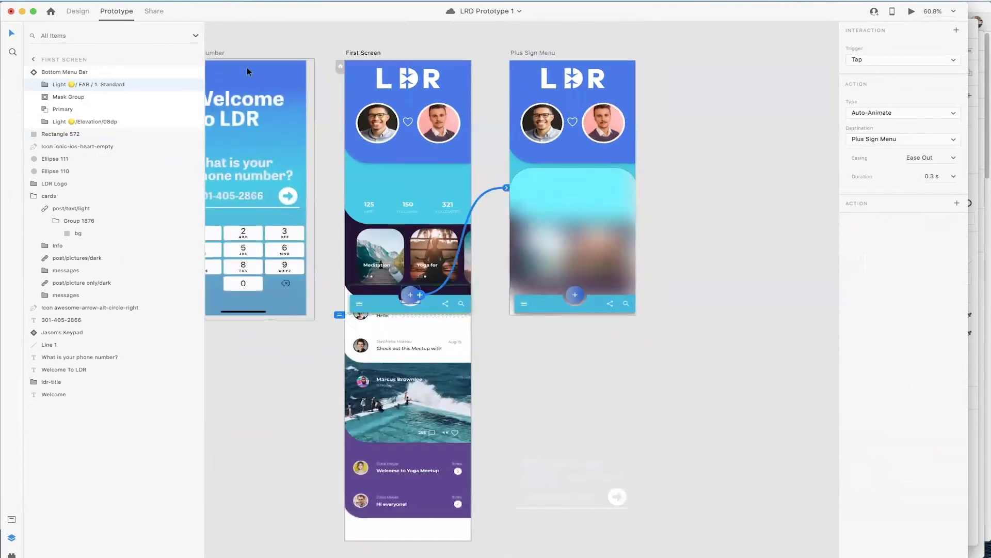
left_click(230, 59)
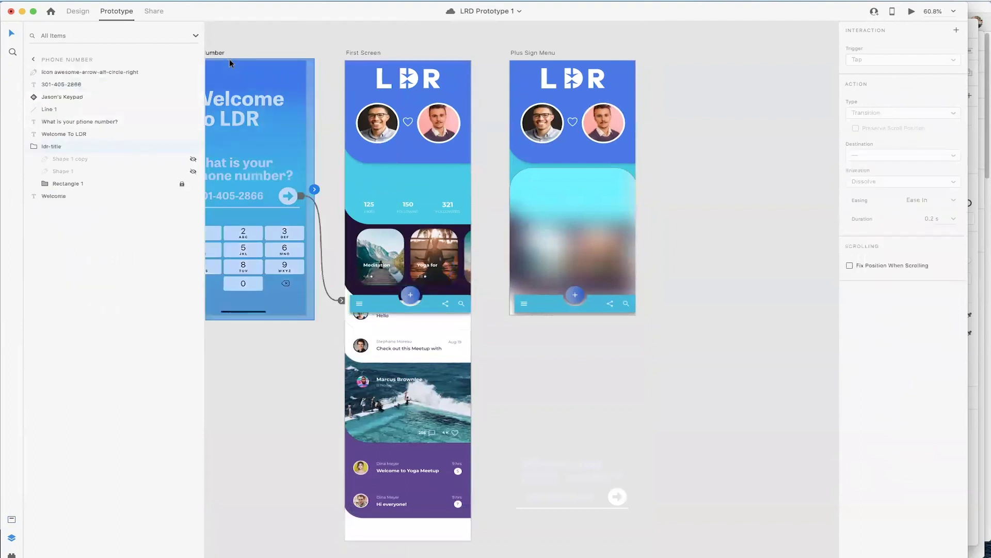
left_click(912, 12)
left_click(465, 371)
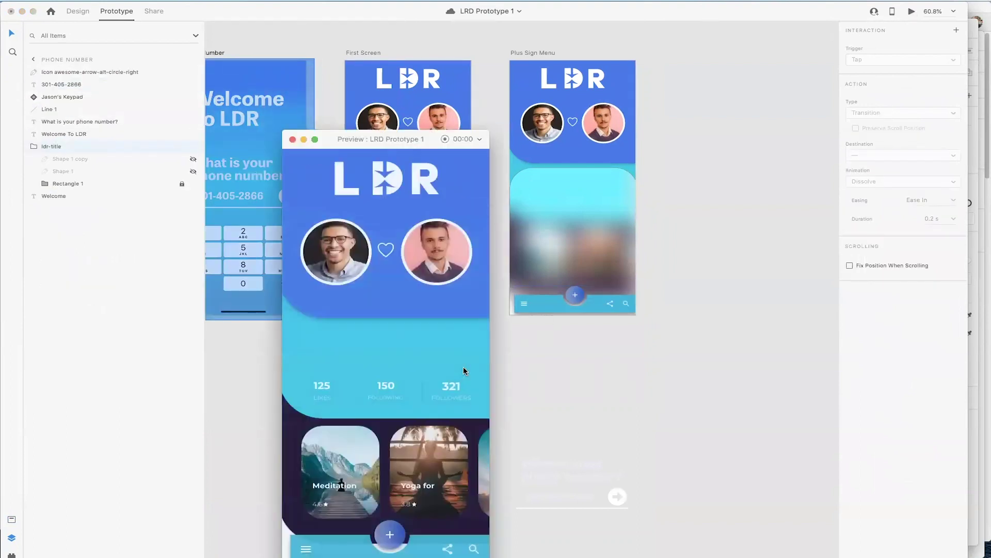
left_click(391, 535)
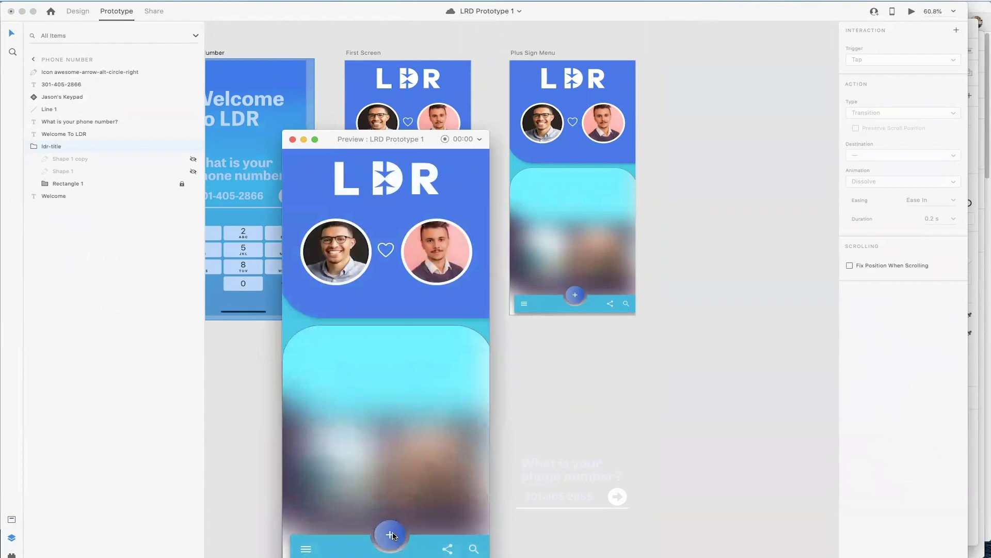
left_click(292, 139)
Step: Remove the border from the blurred rectangle on the Plus Sign Menu artboard
left_click(545, 240)
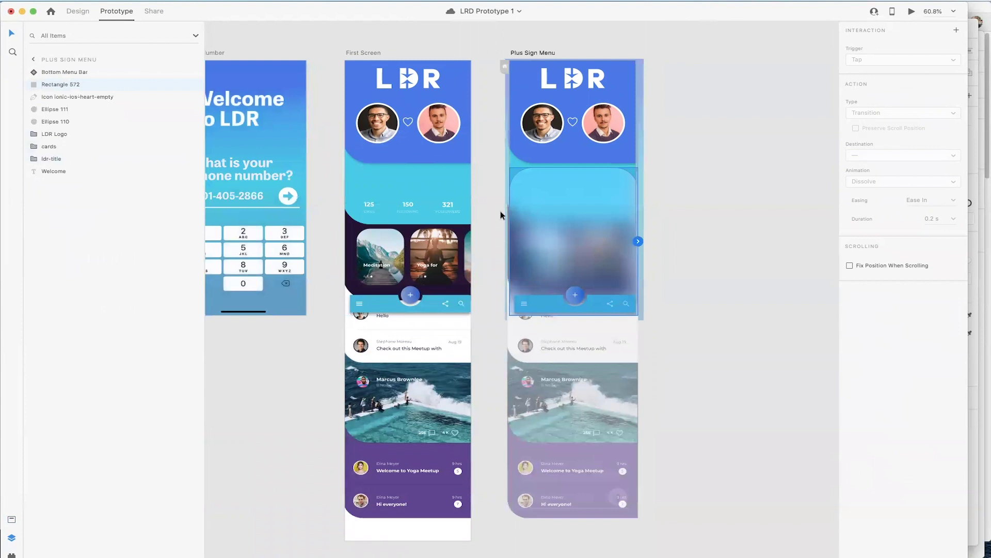
left_click(77, 11)
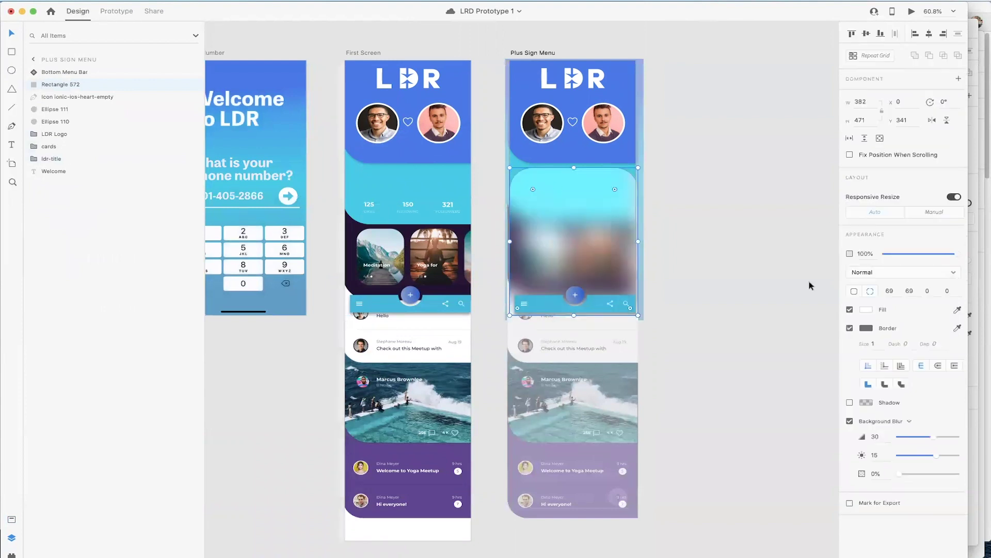
left_click(850, 328)
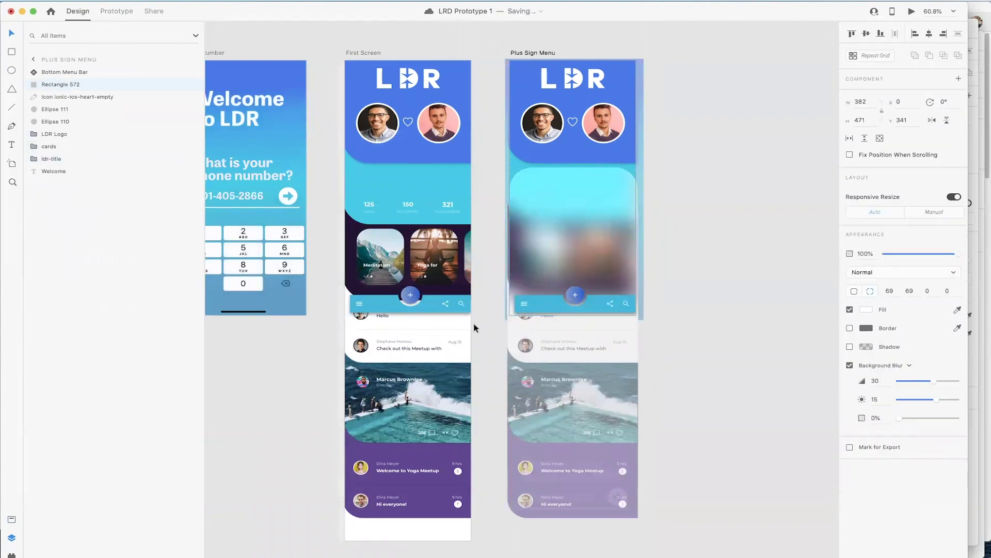
Step: Remove the border from the transparent rectangle behind the First Screen's bottom bar and save the document
left_click(369, 296)
left_click(369, 295)
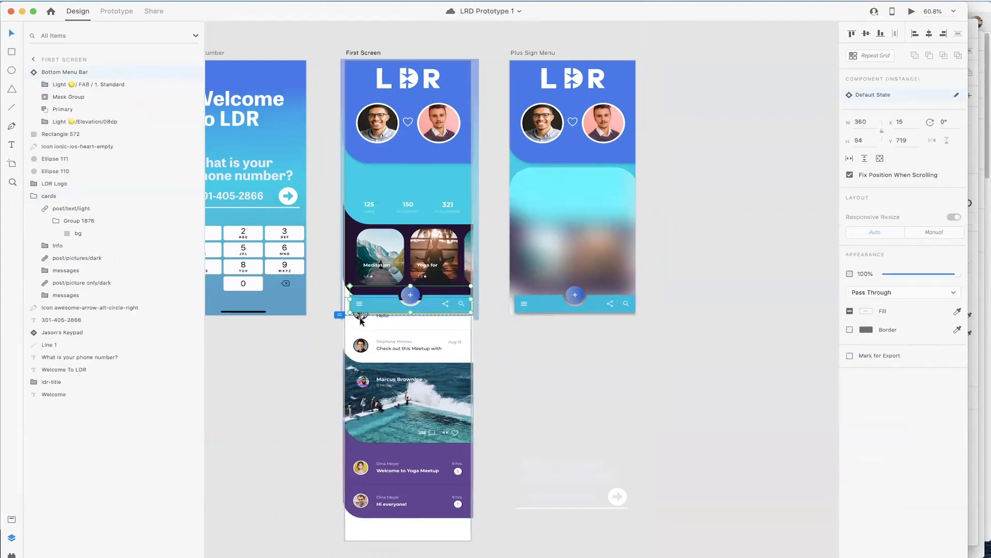
double_click(361, 313)
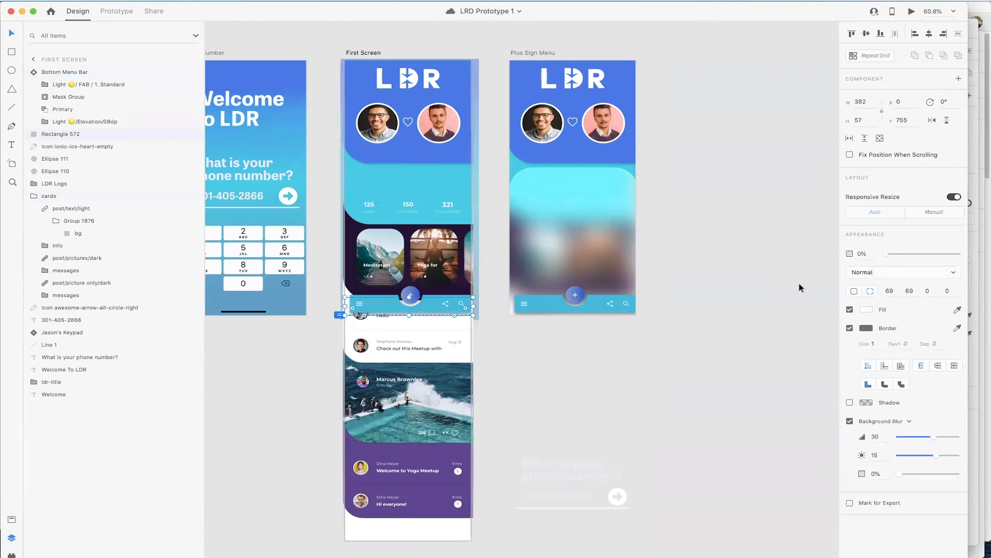
left_click(850, 328)
left_click(722, 304)
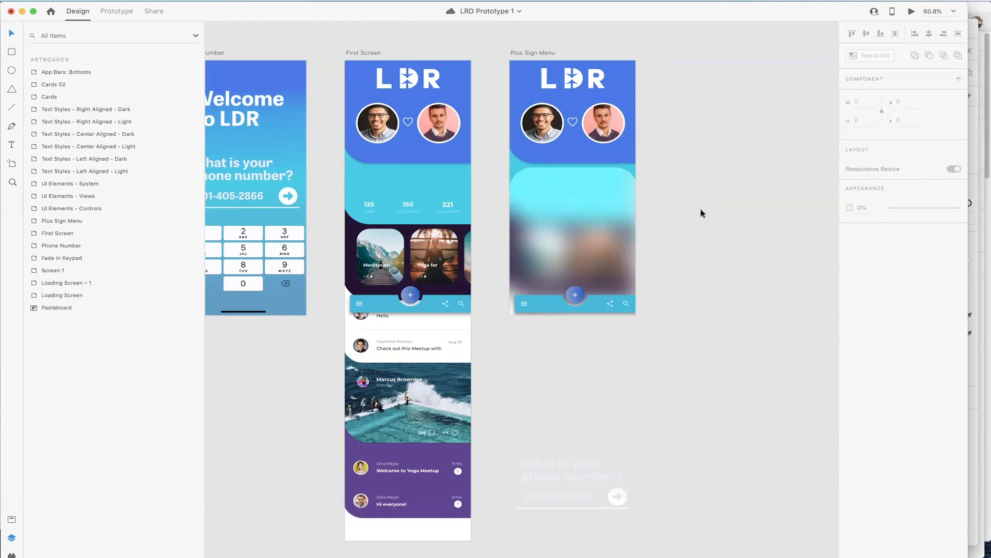
key("super+s")
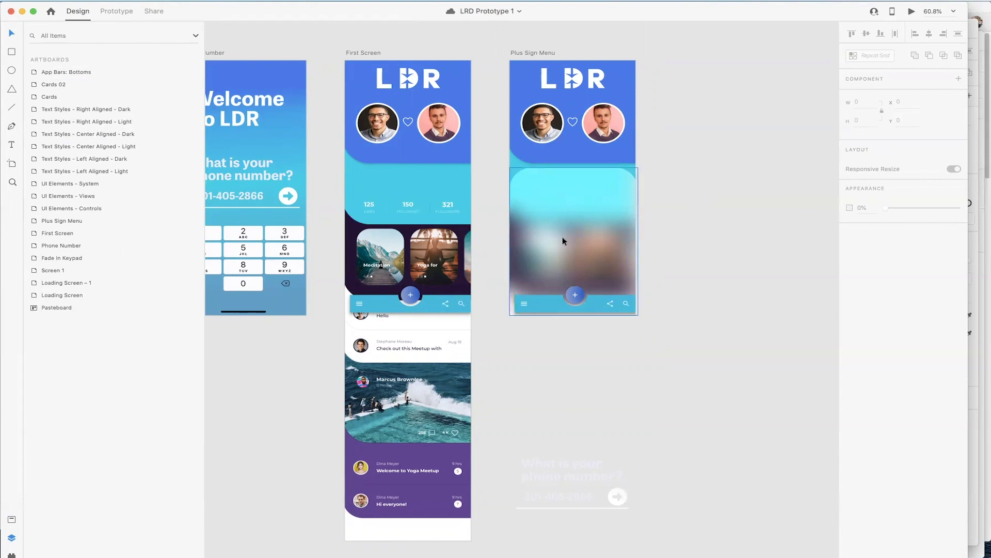
Step: Draw a square about 195 by 195 on the blurred panel and fill it with the neon speech-bubble photo from a "message" stock search
left_click(12, 52)
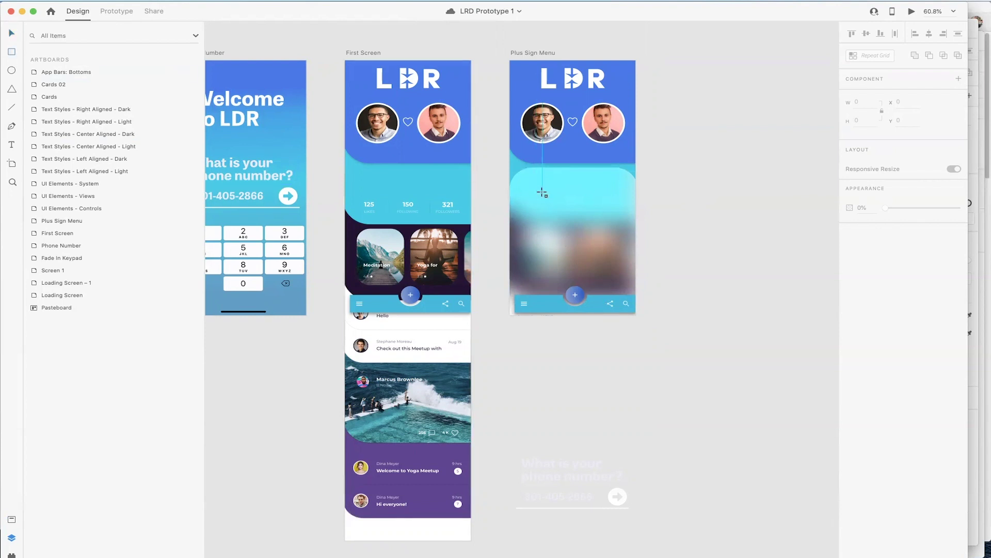
mouse_move(543, 196)
left_mouse_down()
mouse_move(598, 246)
mouse_move(631, 257)
left_mouse_up()
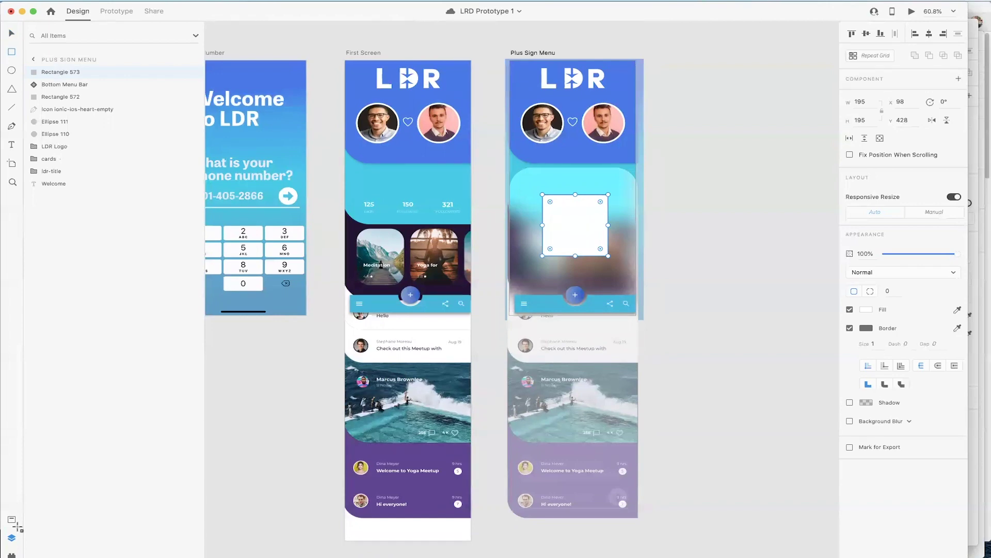
left_click(12, 552)
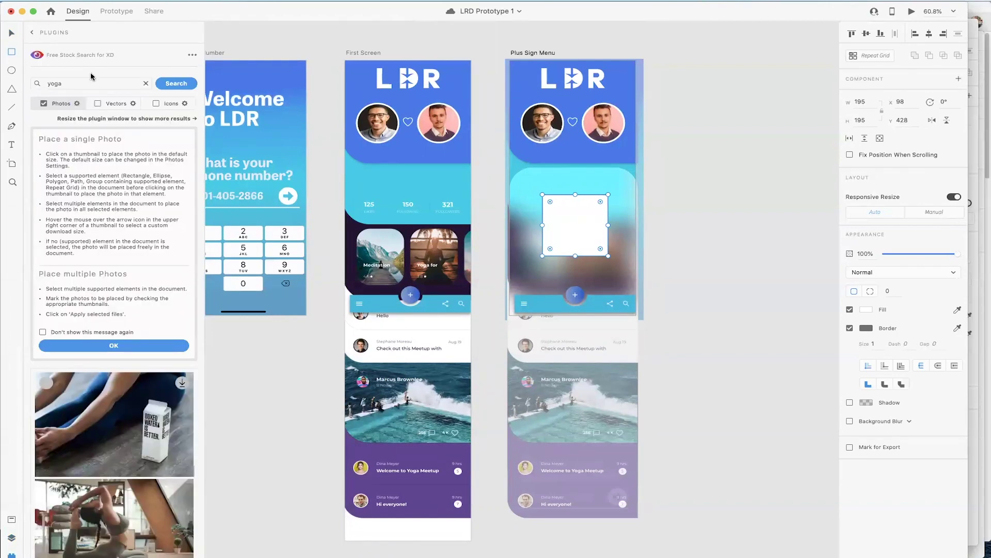
left_click(89, 344)
left_click(80, 84)
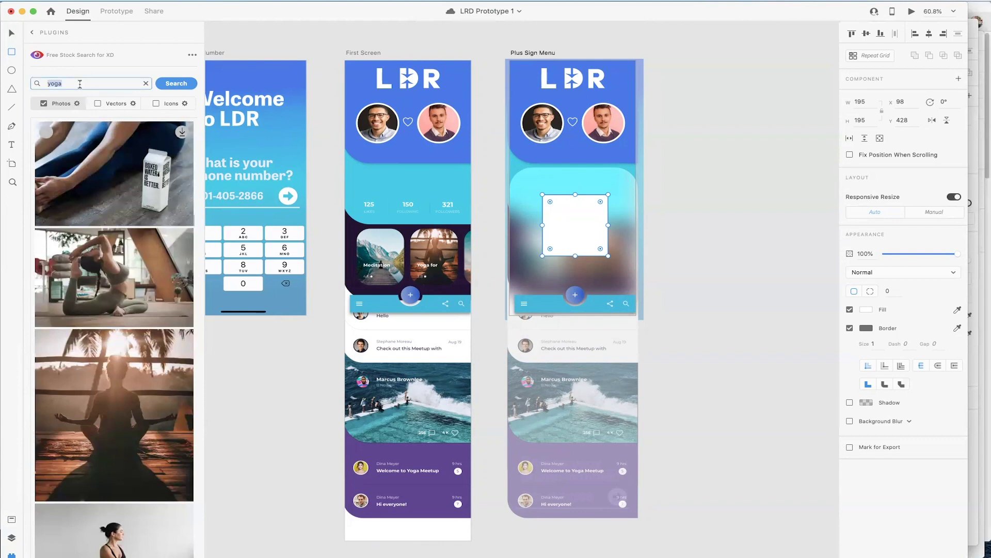
type("message")
key("Return")
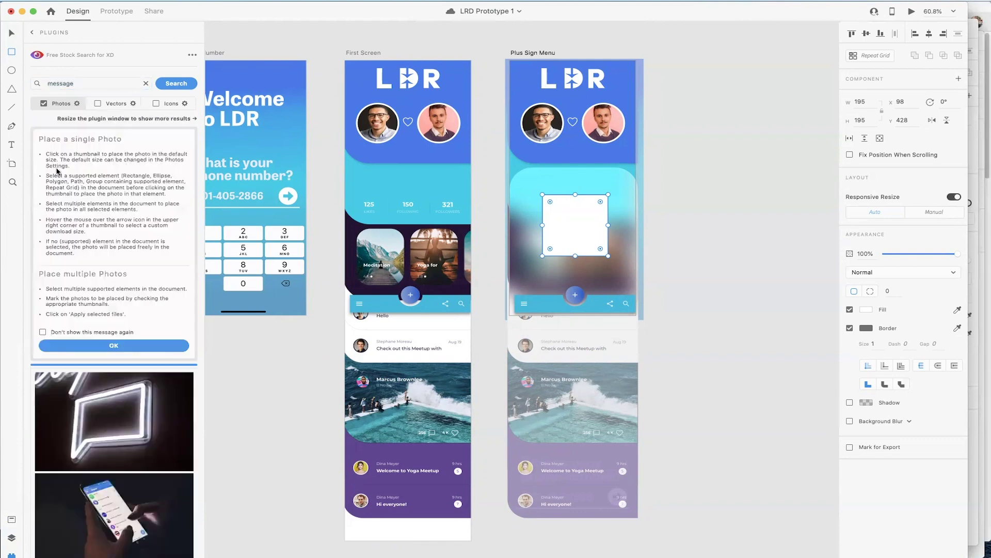
left_click(47, 383)
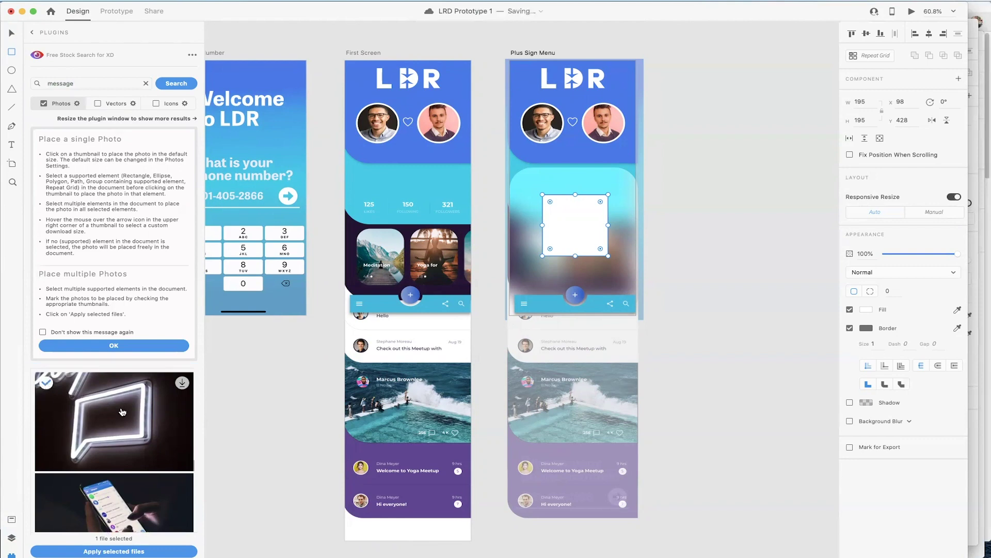
left_click(122, 411)
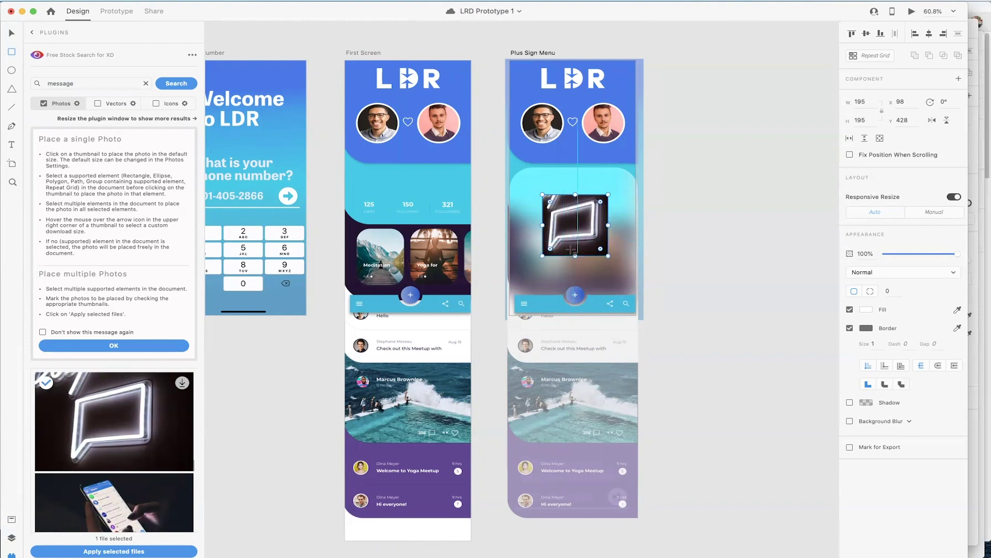
Step: Round the corners of the neon photo square to a radius of 30 and show the layers again
scroll(589, 255, "up", 5)
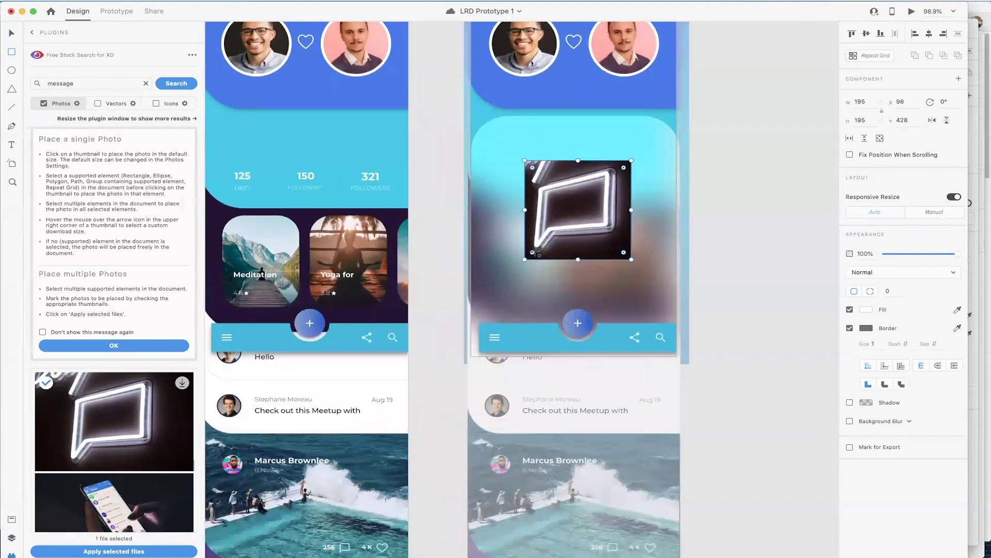
left_click_drag(533, 252, 541, 243)
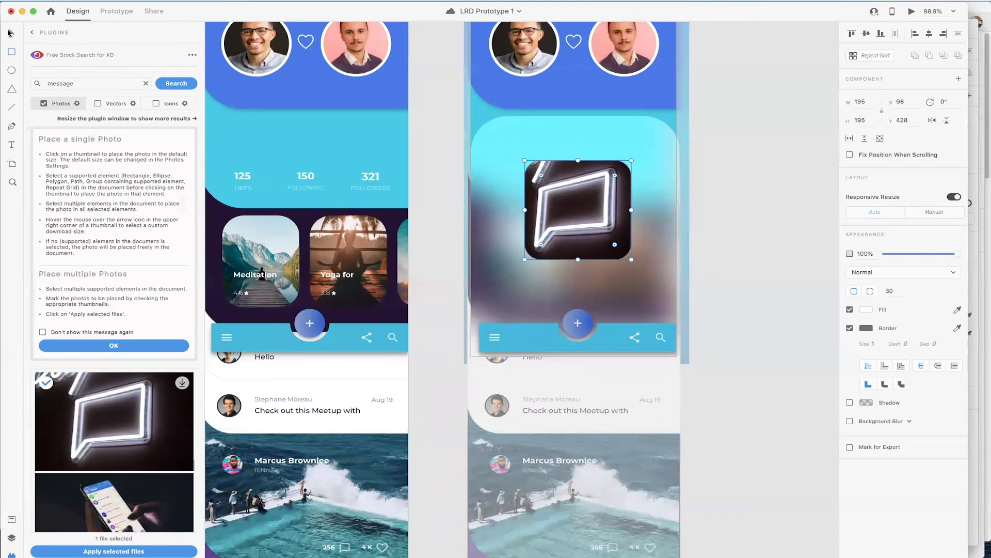
left_click(11, 537)
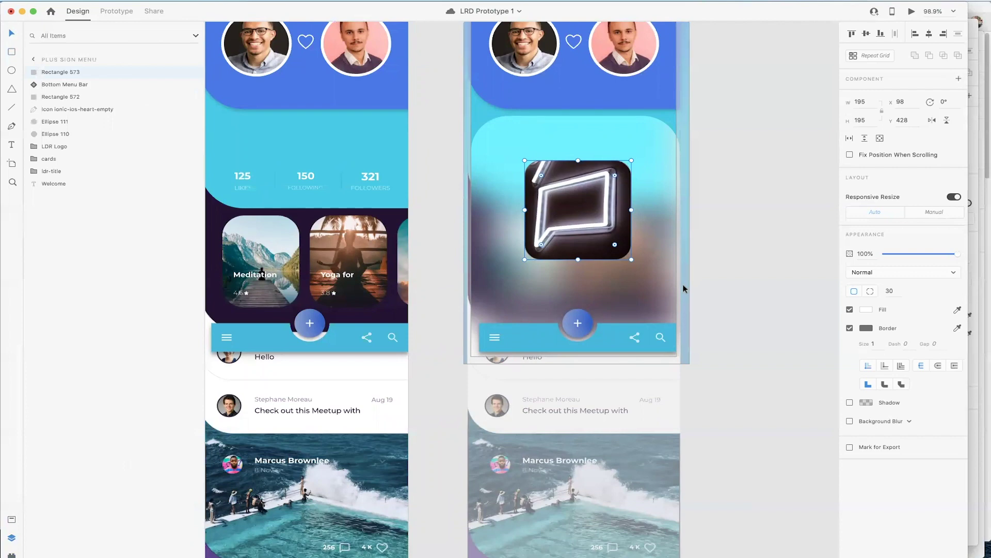
Step: Draw a rectangle about 220 by 303 around the neon photo and place it directly beneath the photo in the layer order
left_click(10, 51)
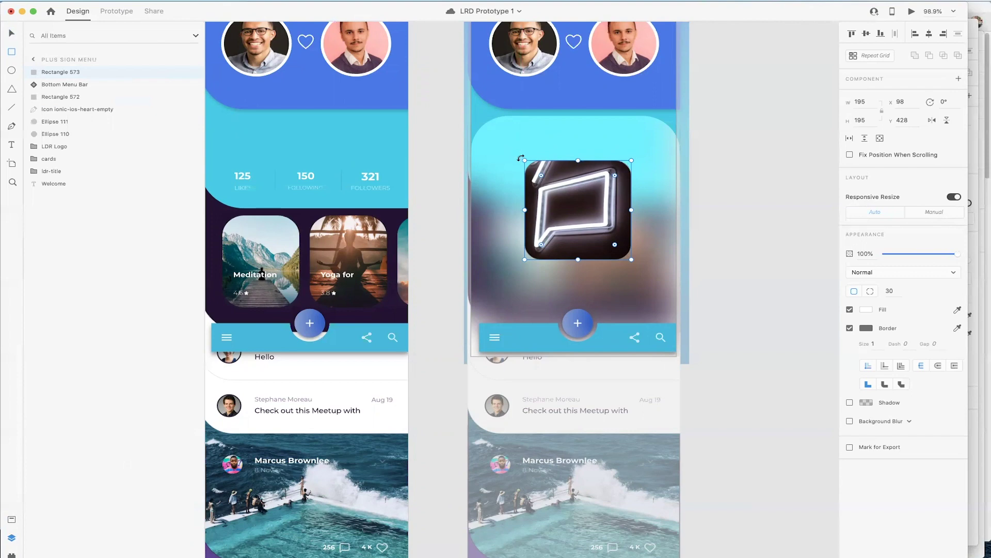
left_click_drag(518, 152, 589, 204)
key("super+z")
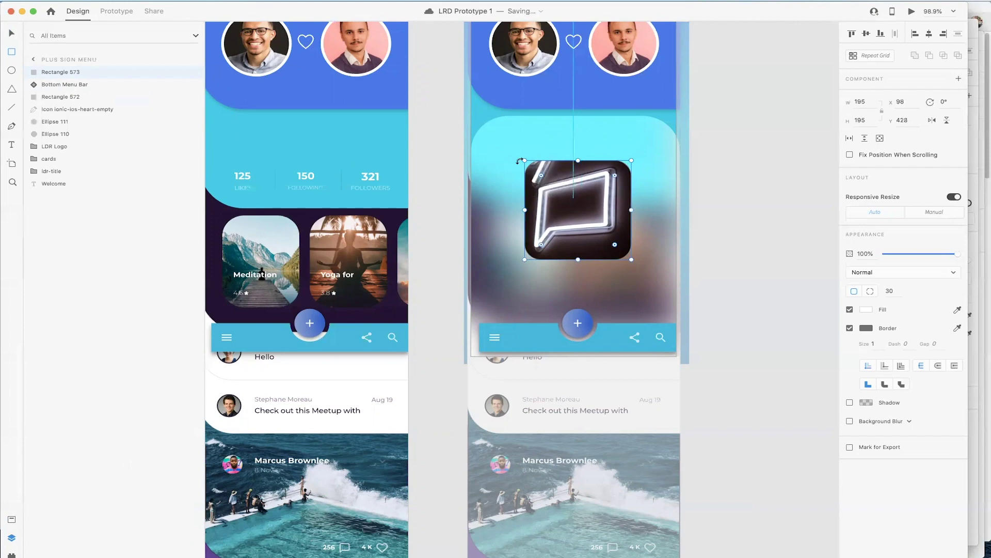
left_click_drag(518, 154, 639, 311)
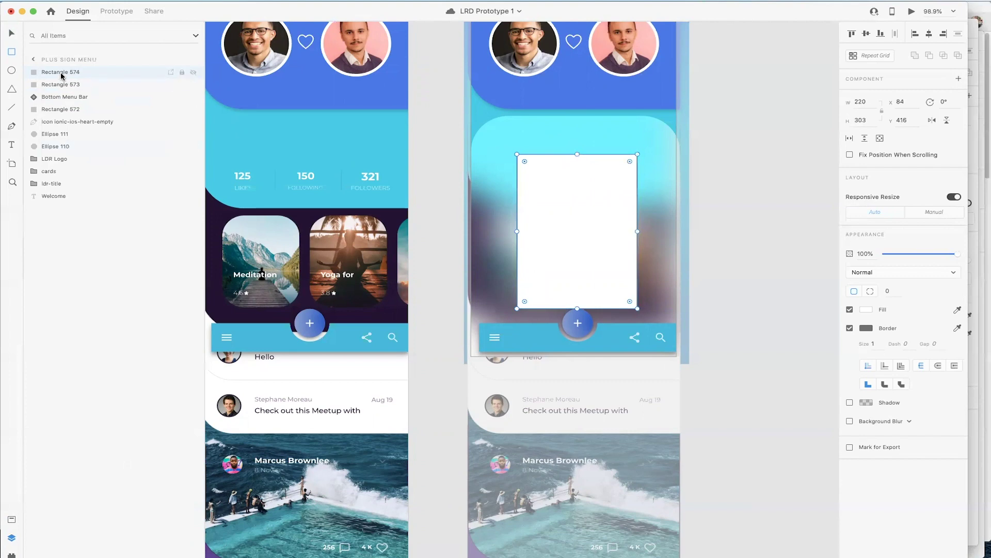
left_click_drag(61, 76, 63, 89)
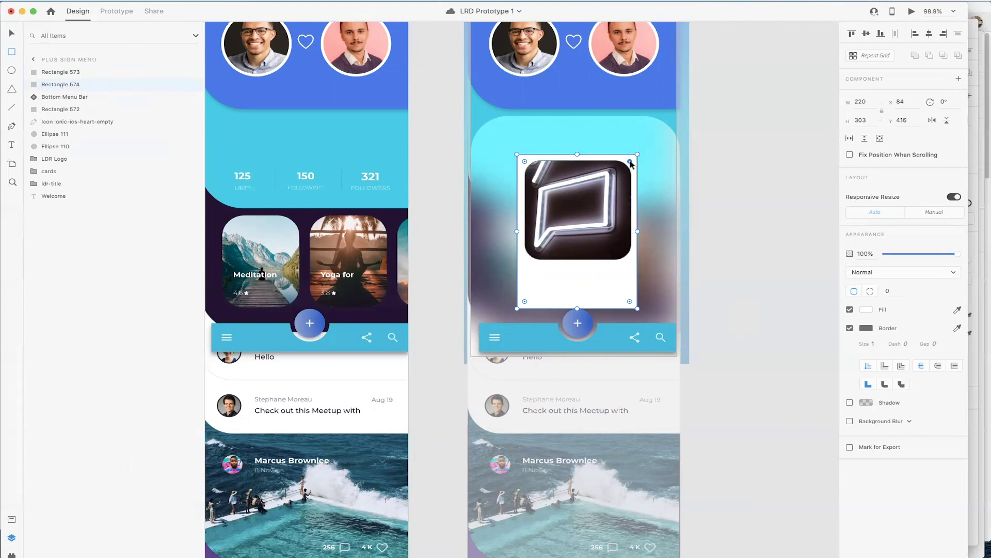
Step: Set the corner radius of the white backing rectangle to 30
left_click(853, 292)
type("30")
key("Return")
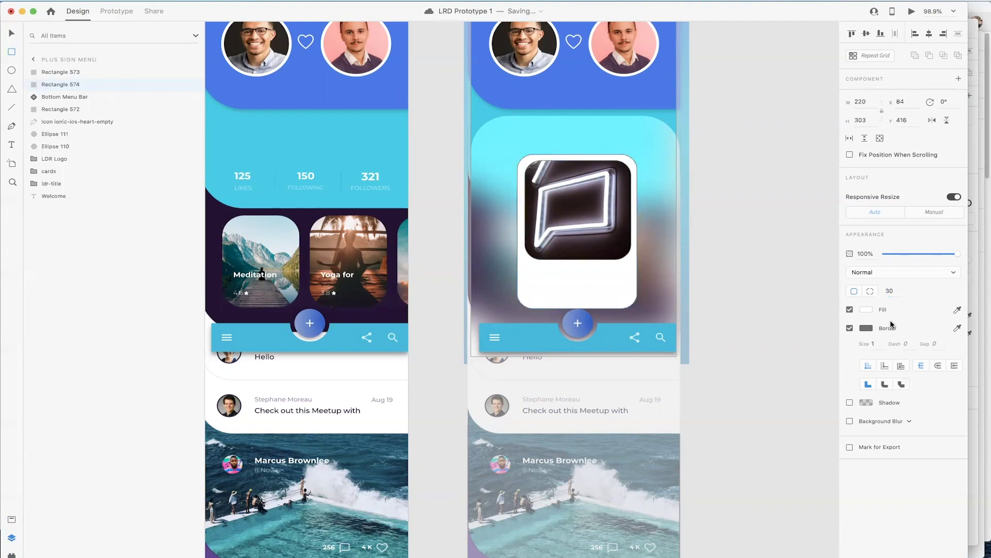
Step: Remove the backing rectangle's border and fill it with the header's blue, #4A79E7
left_click(850, 328)
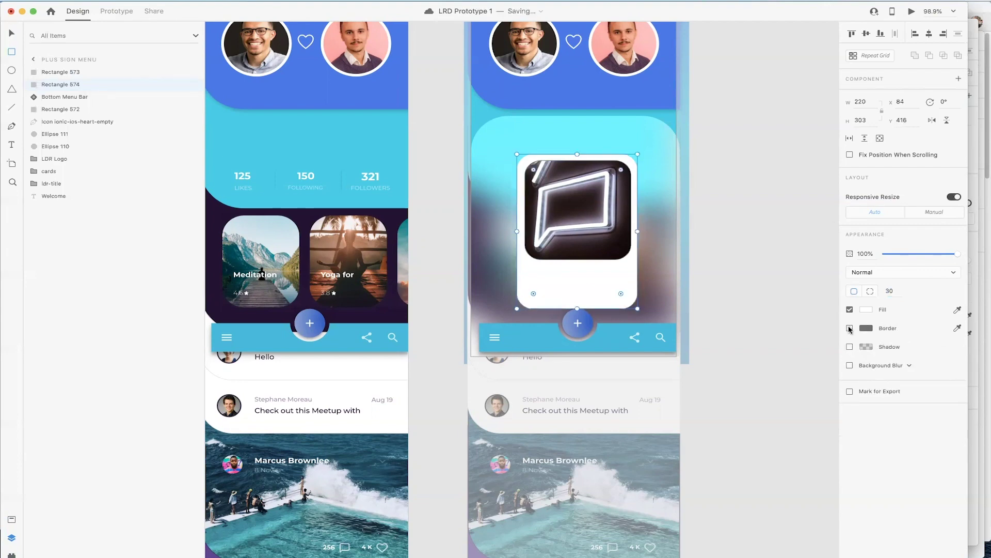
left_click(866, 310)
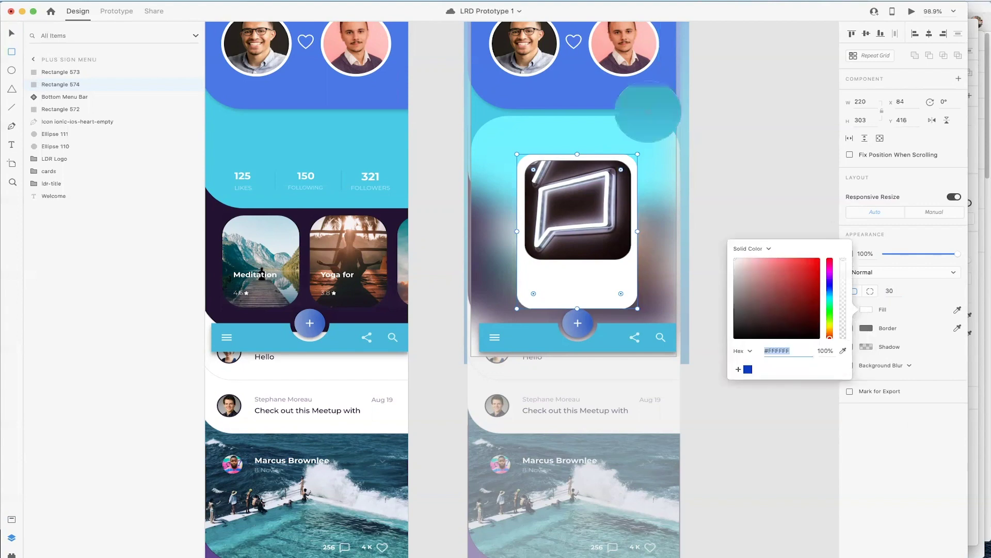
left_click(642, 94)
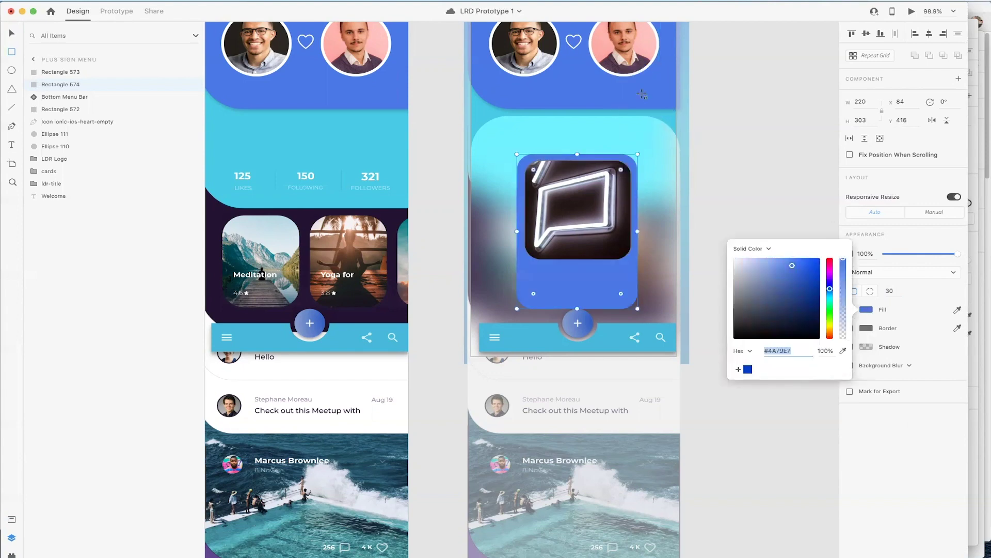
Step: Add a two-line text "Send a Message" over the blue card on the Plus Sign Menu artboard
left_click(10, 147)
left_click(548, 273)
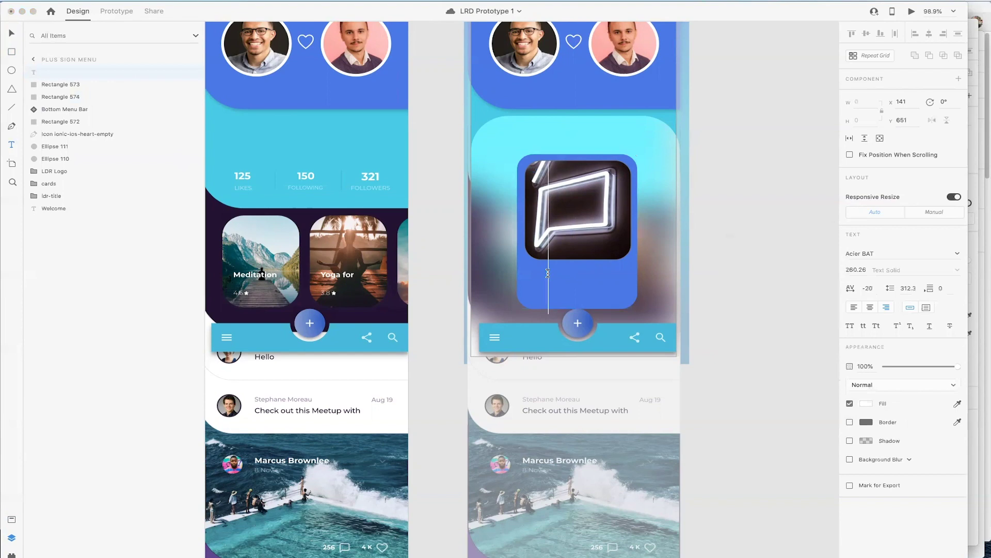
type("SEND")
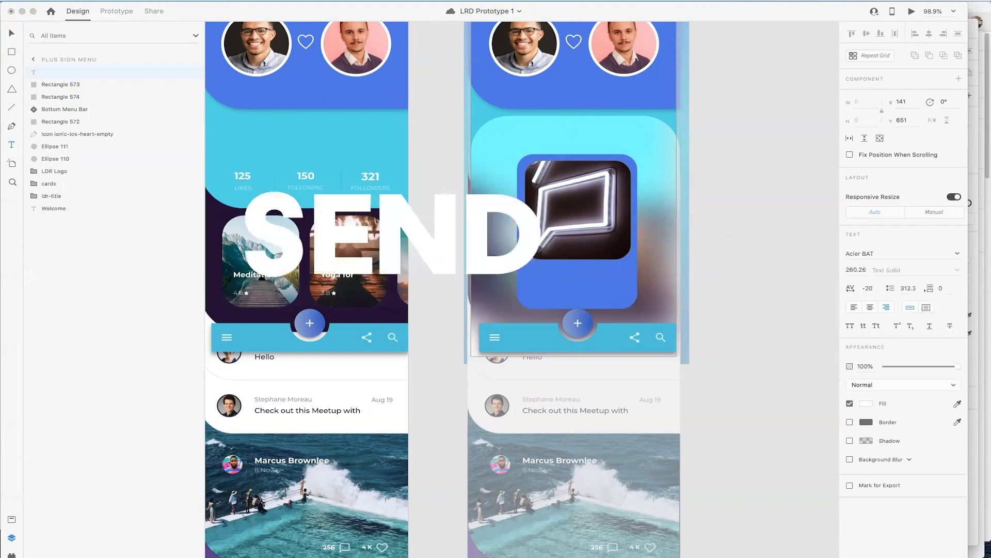
key("BackSpace")
key("BackSpace")
key("BackSpace")
type("END A")
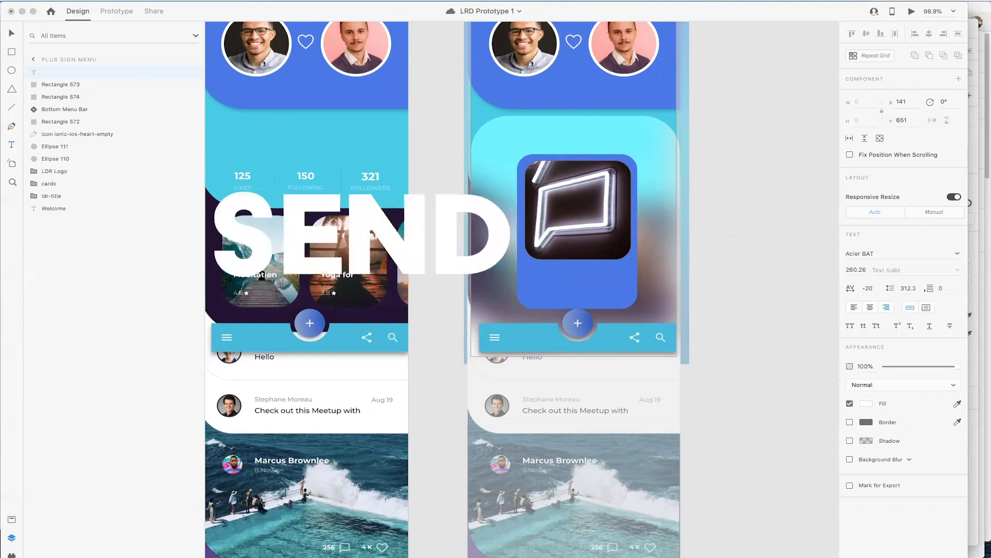
key("Return")
type("Message")
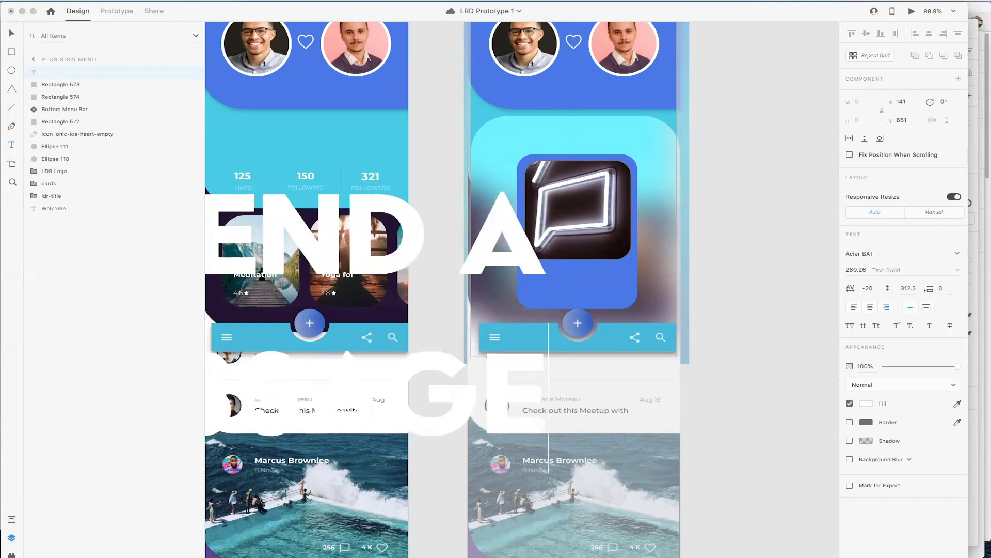
key("Escape")
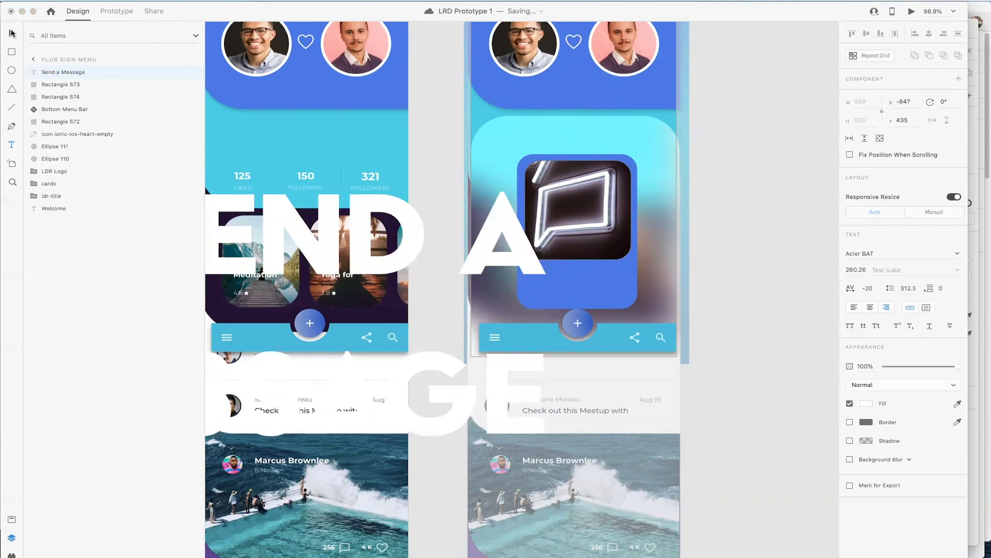
key("ctrl+shift+bracketleft")
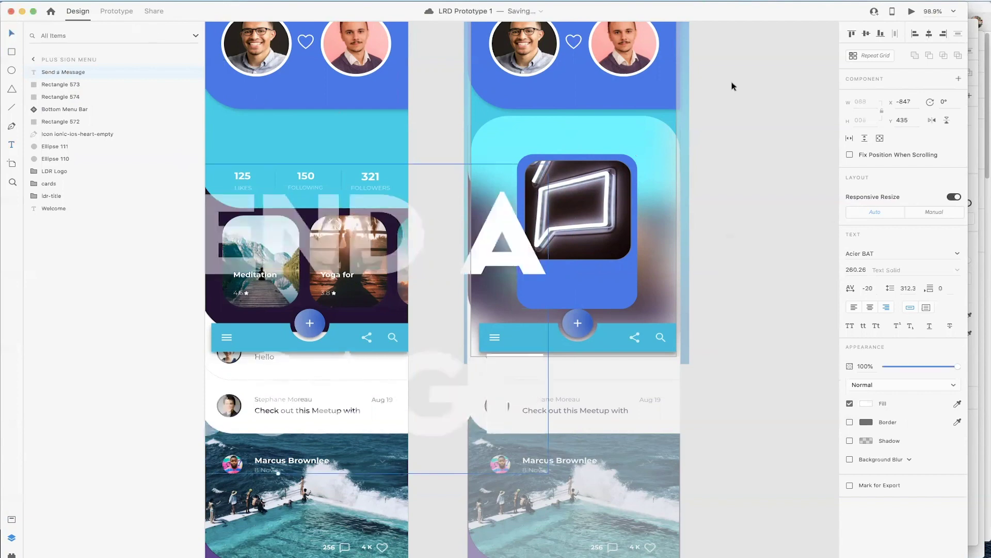
Step: Format the Send a Message text at size 40, centre-aligned, with a line spacing of 40
left_click(851, 268)
type("40")
key("Return")
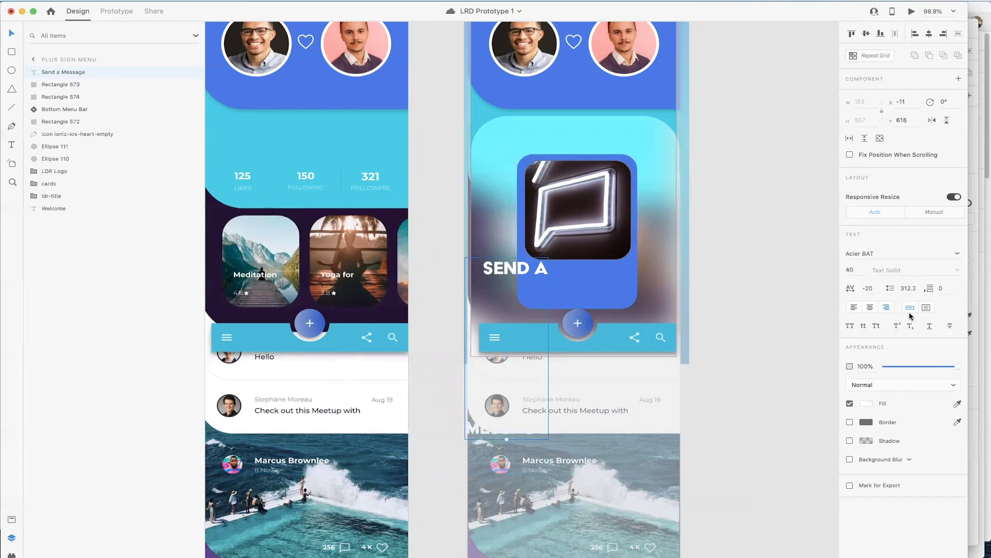
left_click(870, 308)
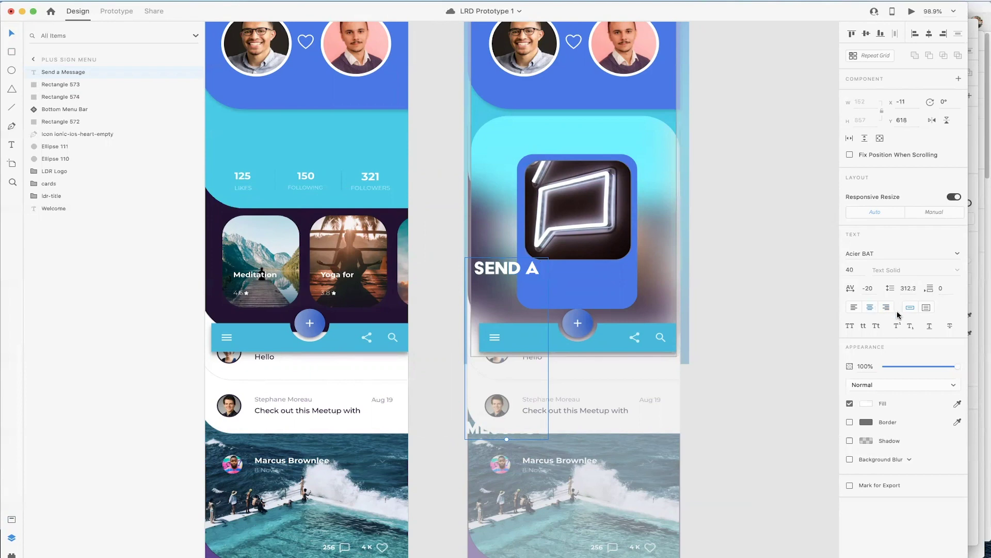
left_click(908, 290)
left_click(905, 288)
double_click(907, 287)
type("40")
key("Return")
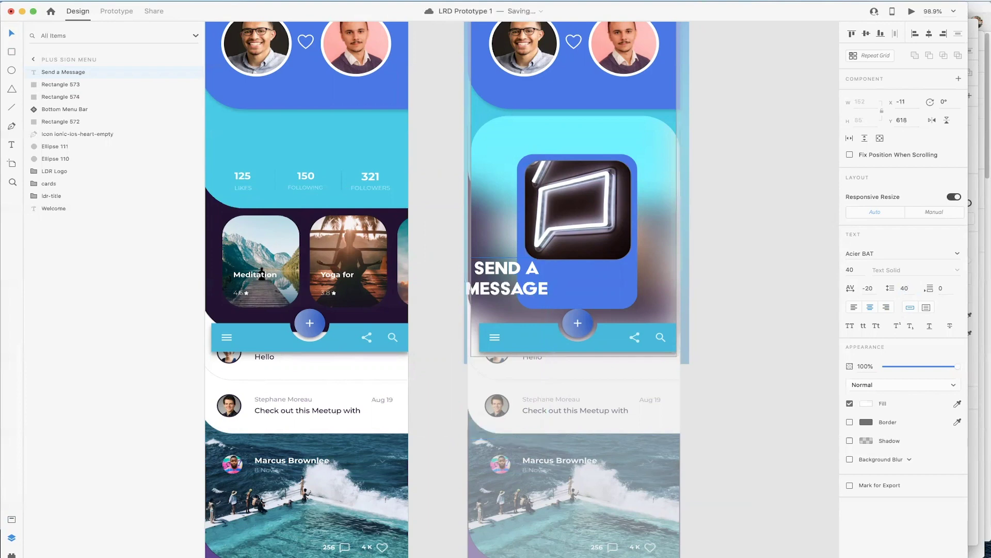
Step: Reduce the font size of the Send a Message text to 26
left_click(852, 270)
key("Down")
key("Down")
key("Down")
key("Down")
key("Down")
key("Down")
key("Down")
key("Down")
key("Down")
key("Down")
key("Down")
key("Down")
key("Down")
key("Down")
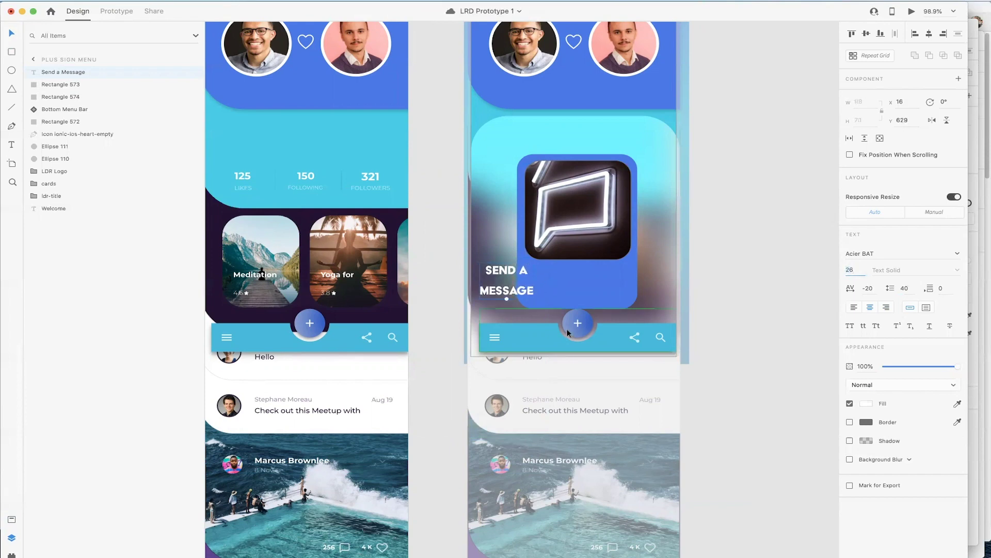
Step: Set the text's line spacing to 25 and move it onto the blue card below the photo
left_click(905, 288)
type("25")
key("Return")
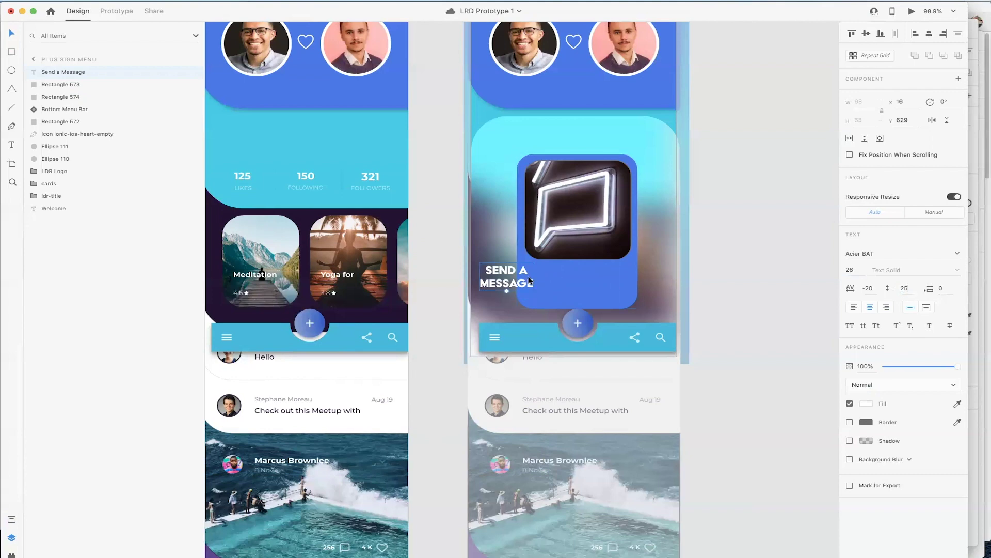
left_click_drag(533, 285, 596, 291)
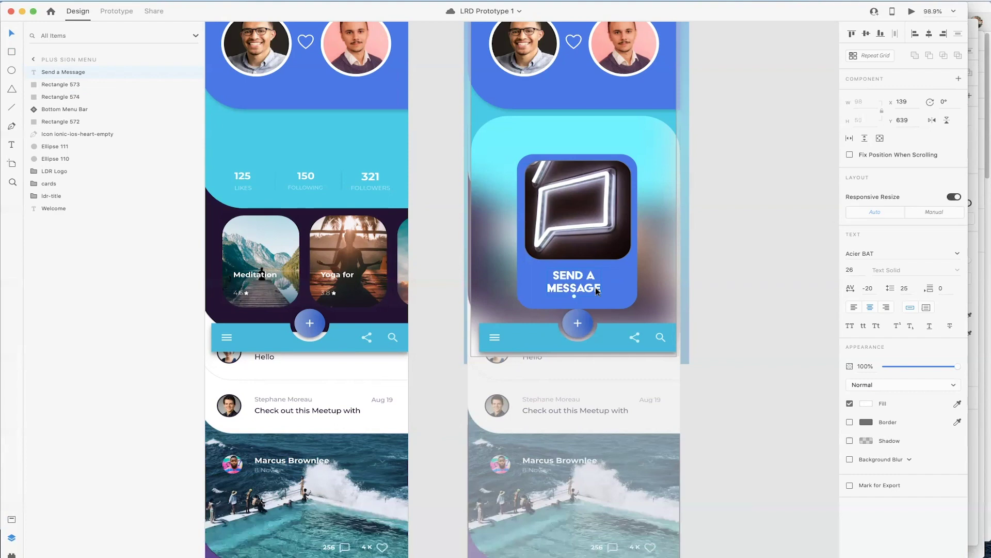
Step: Change the Send a Message text's font to Tablet Gothic and centre it beneath the photo
left_click(856, 253)
type("Tablet Gothic")
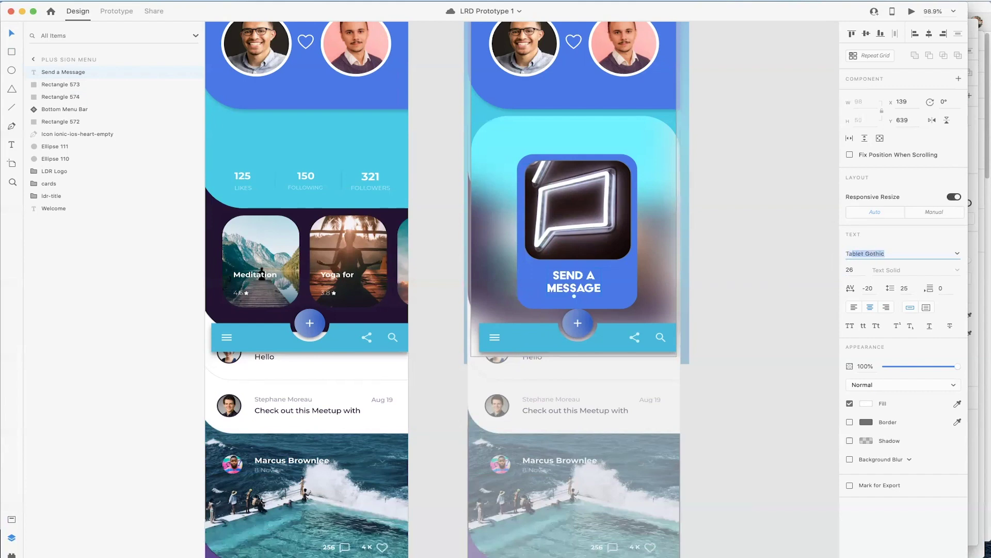
key("Return")
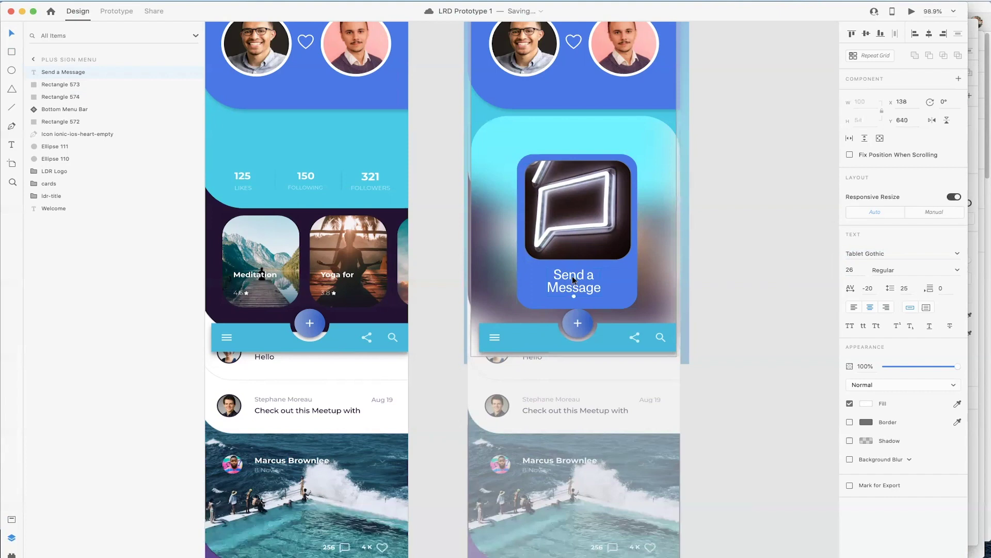
left_click_drag(572, 275, 577, 272)
Step: Shorten the blue backing rectangle from its lower edge to a height of about 291, then select the Send a Message text
left_click(577, 302)
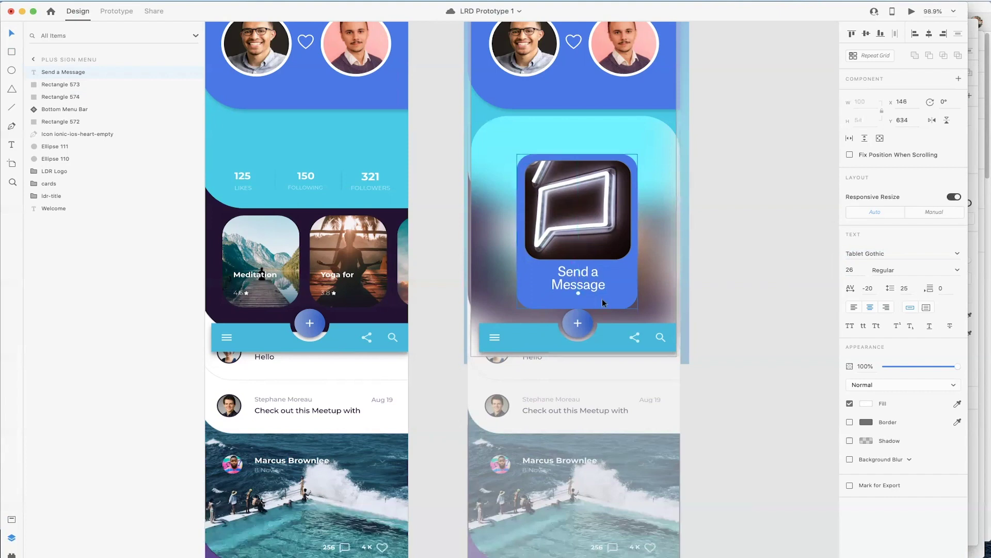
left_click_drag(577, 308, 576, 302)
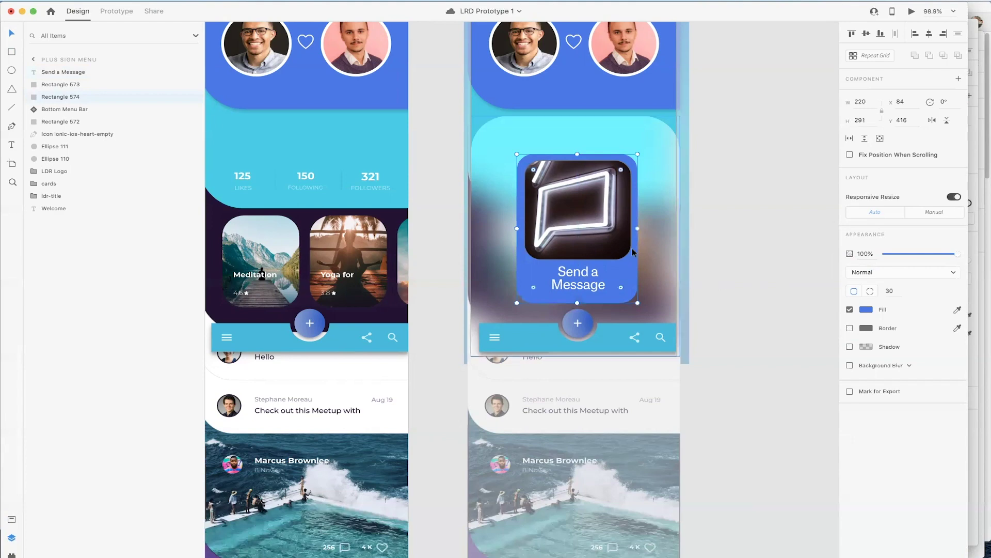
left_click(589, 270)
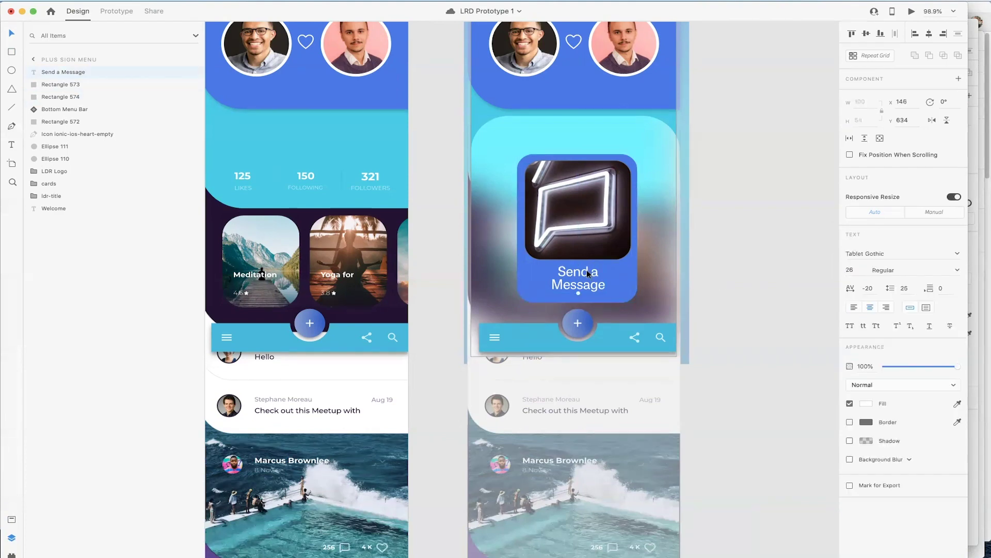
Step: Group the Send a Message text, its photo and the blue backing rectangle
left_click(603, 250)
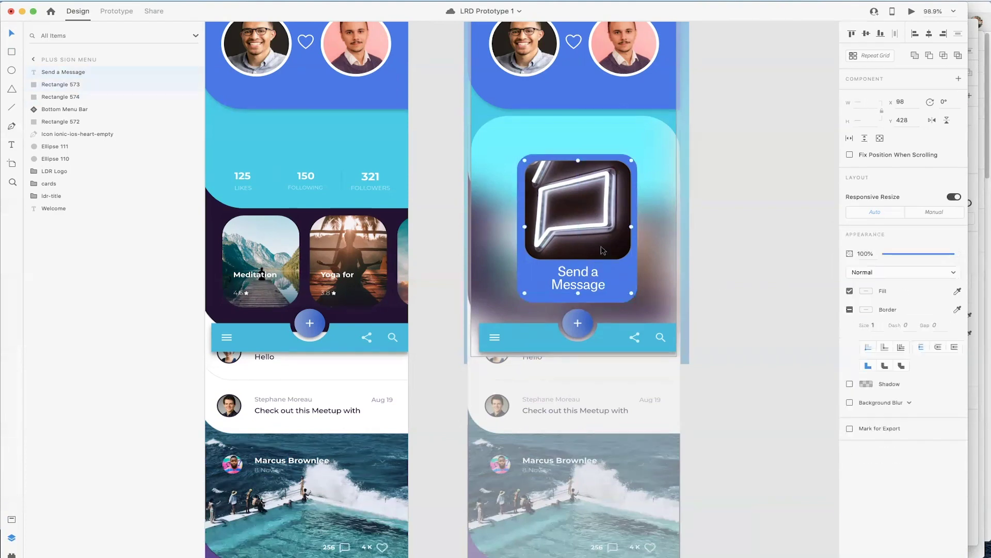
left_click(517, 263, "shift")
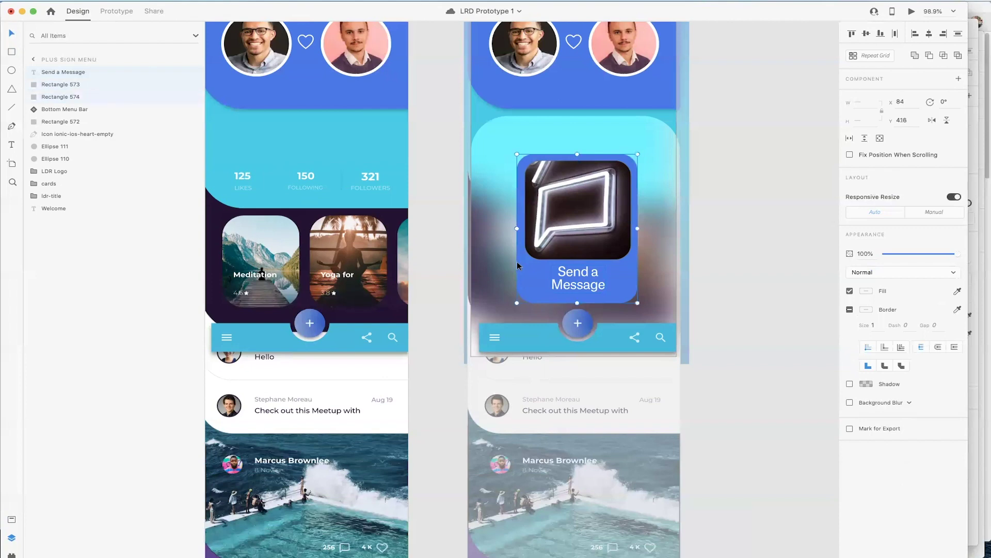
right_click(548, 285)
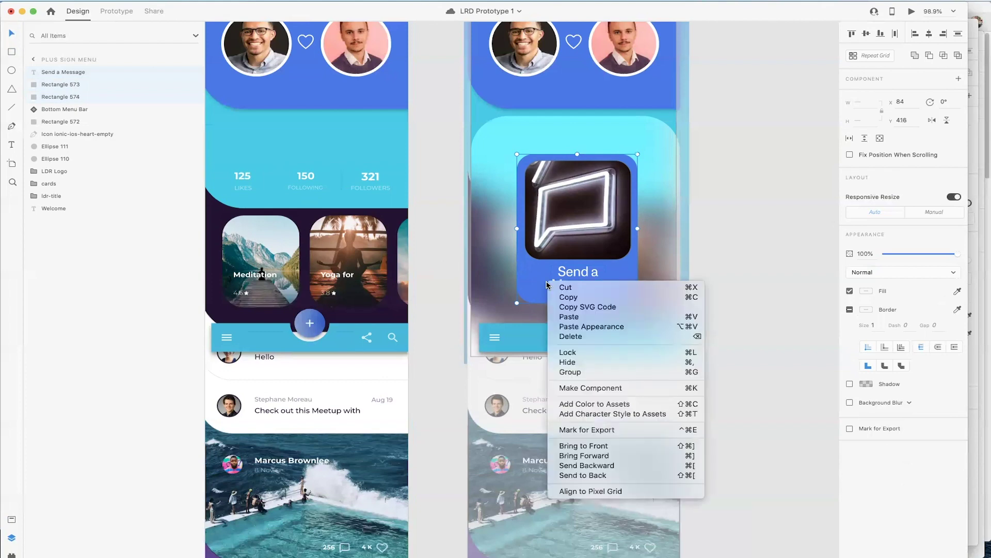
left_click(598, 374)
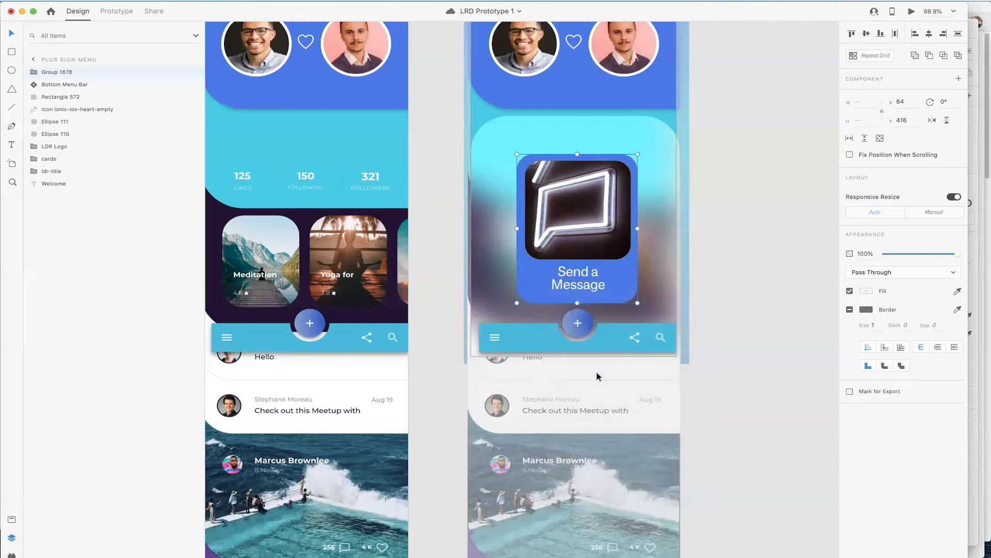
Step: Rename the new group Message Card and move it up on the blurred panel to about Y 392
double_click(61, 73)
type("Messa")
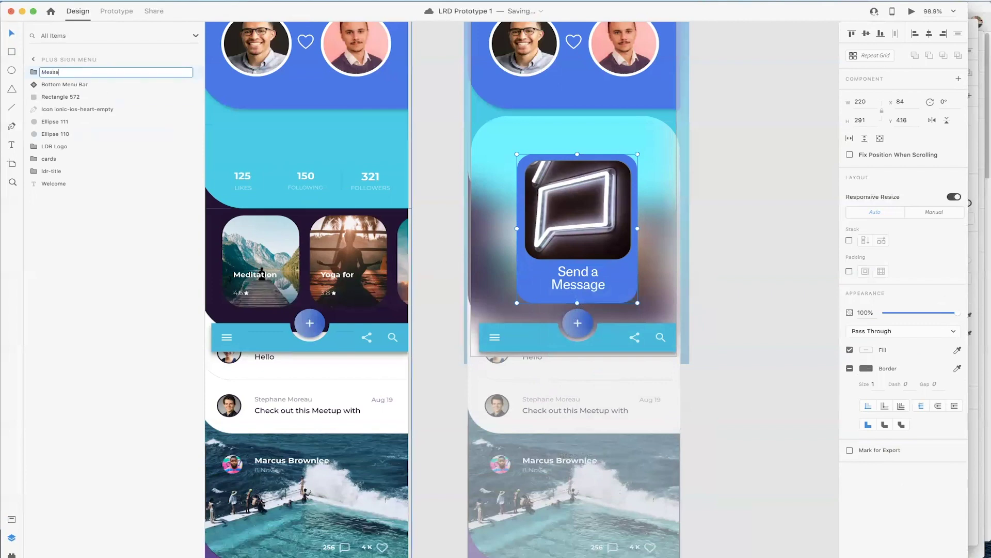
type("ge Card")
key("Return")
left_click_drag(548, 173, 547, 161)
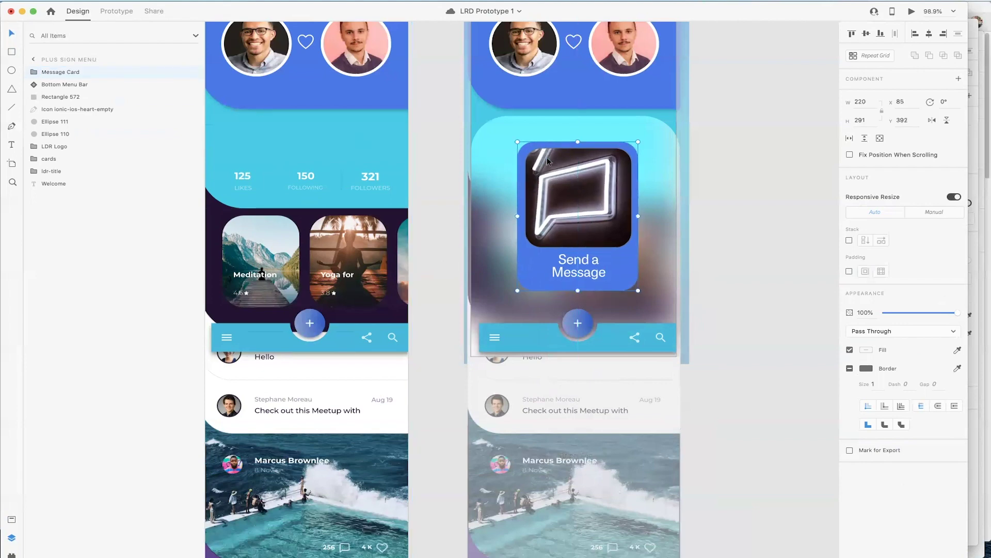
Step: Duplicate the Message Card to both sides of the original, one copy at X 326 and one at X -156
scroll(740, 266, "down", 3)
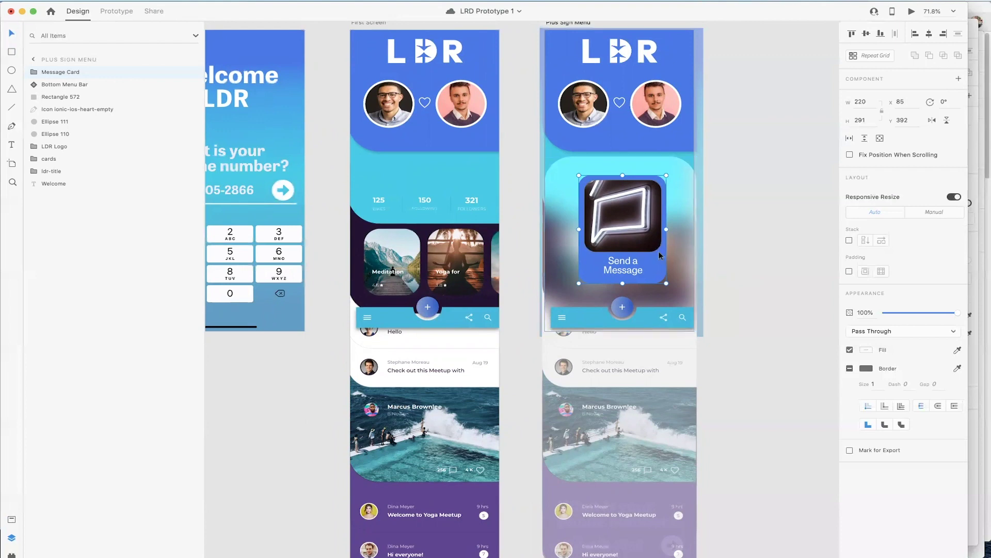
left_click_drag(652, 252, 747, 248)
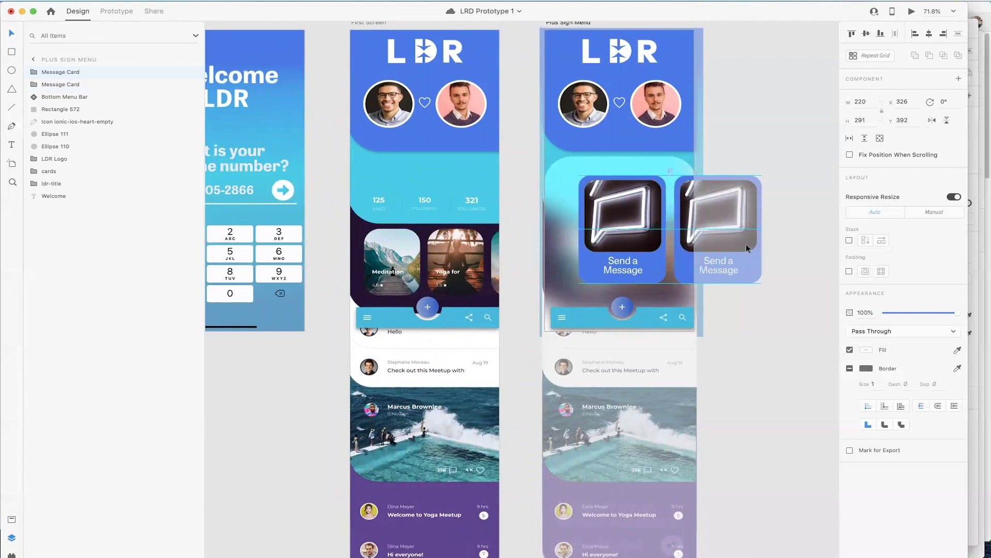
left_click_drag(746, 246, 746, 246)
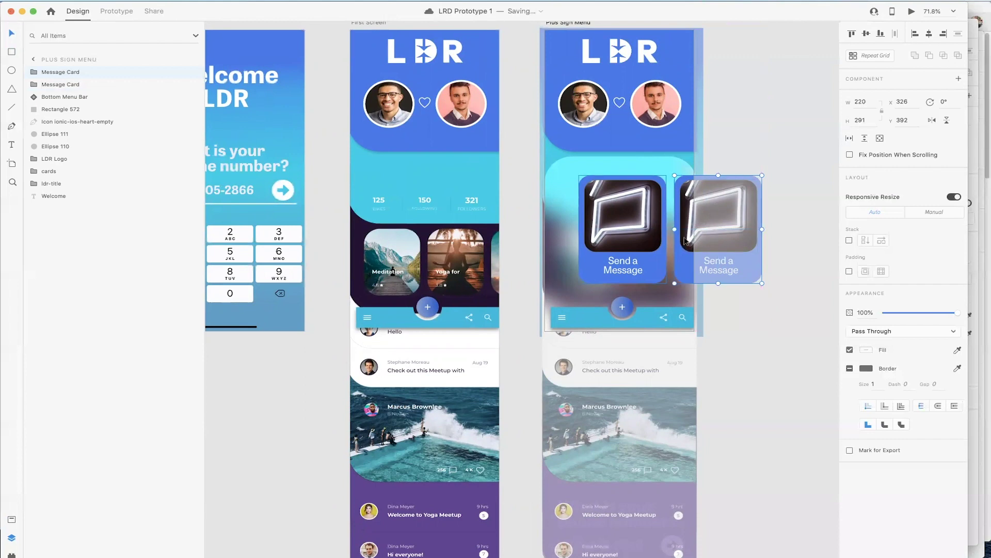
left_click(627, 235)
left_click_drag(627, 235, 531, 232)
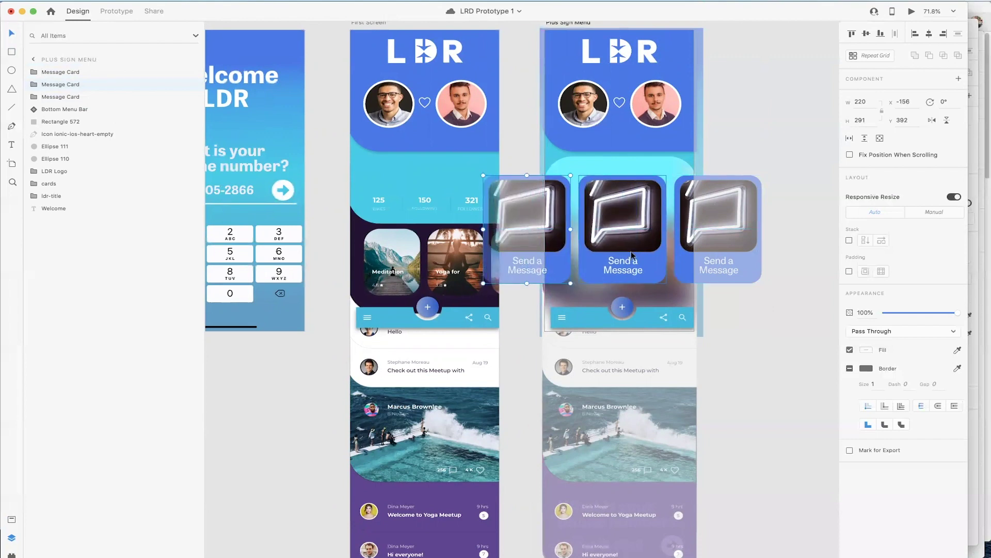
Step: Select the photo inside the right-hand card copy and browse the Free Stock Search plugin's photos for "song"
left_click(687, 249)
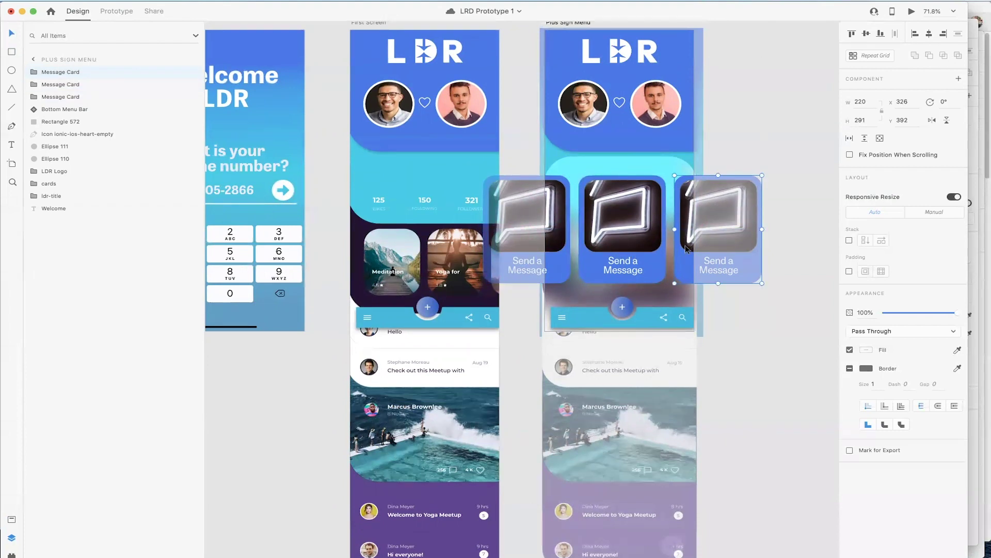
double_click(687, 249)
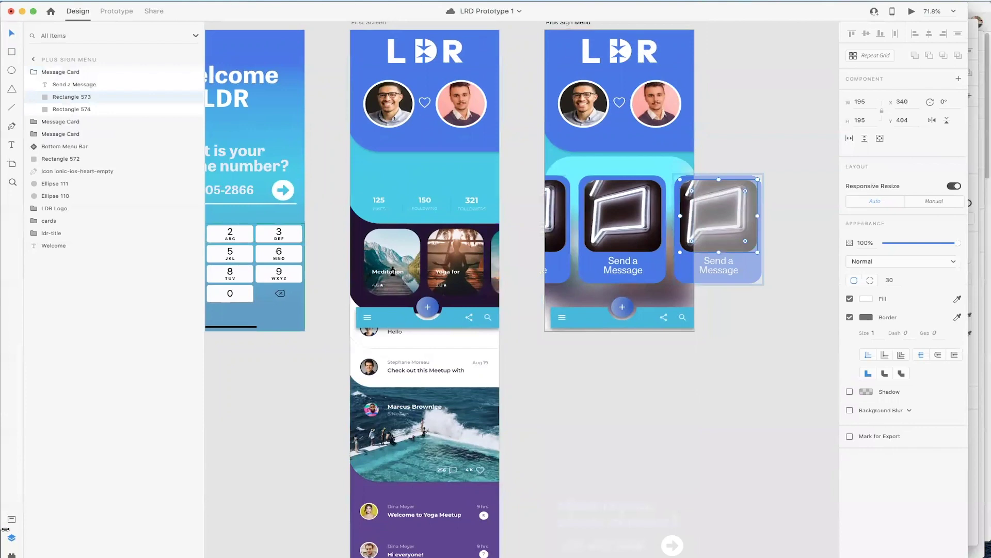
left_click(11, 554)
double_click(73, 84)
type("song")
key("Return")
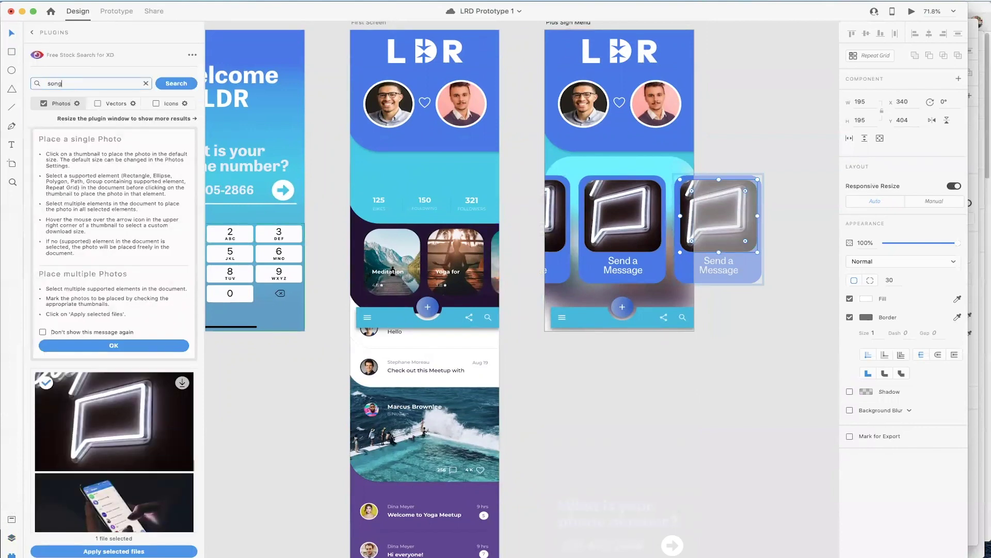
left_click(58, 335)
left_click(74, 345)
scroll(102, 368, "down", 10)
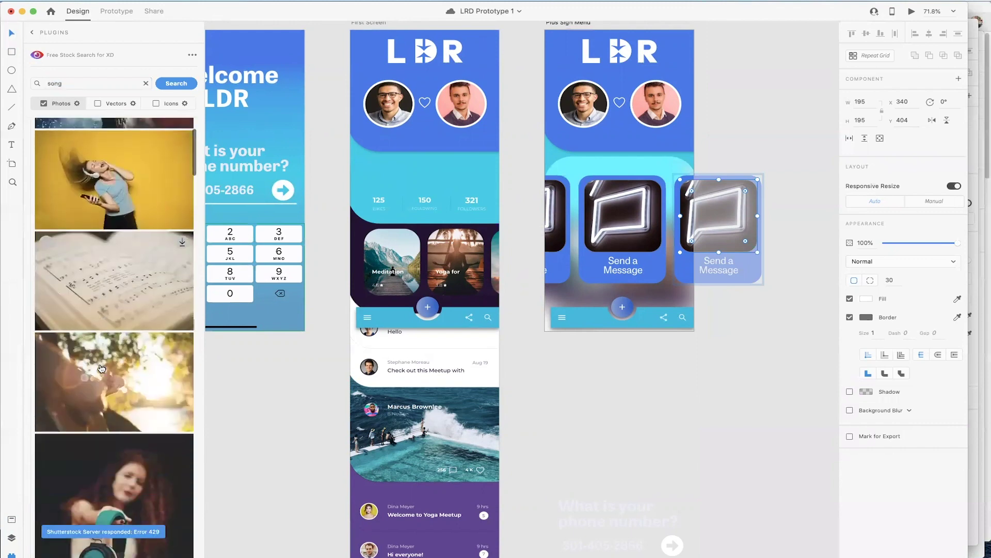
scroll(101, 368, "down", 15)
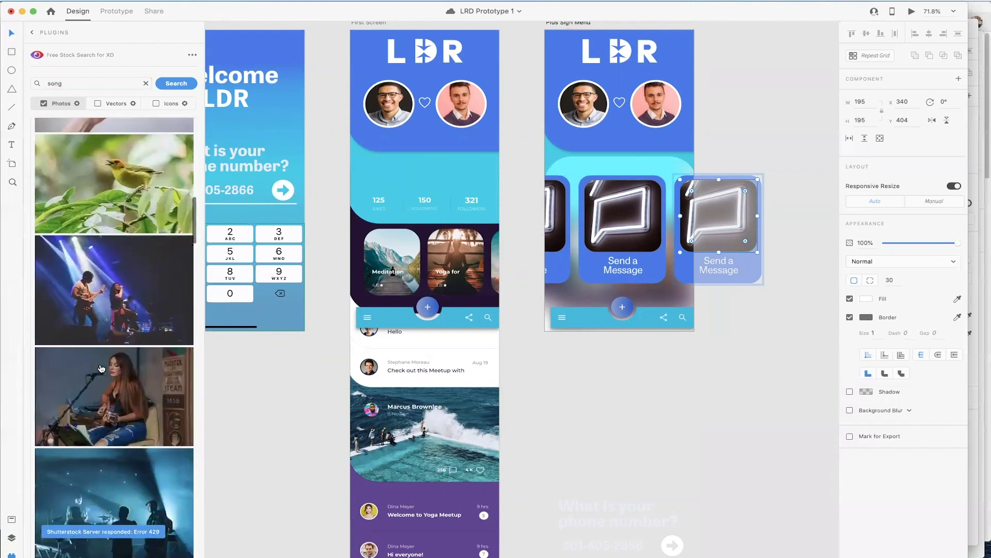
scroll(101, 368, "up", 20)
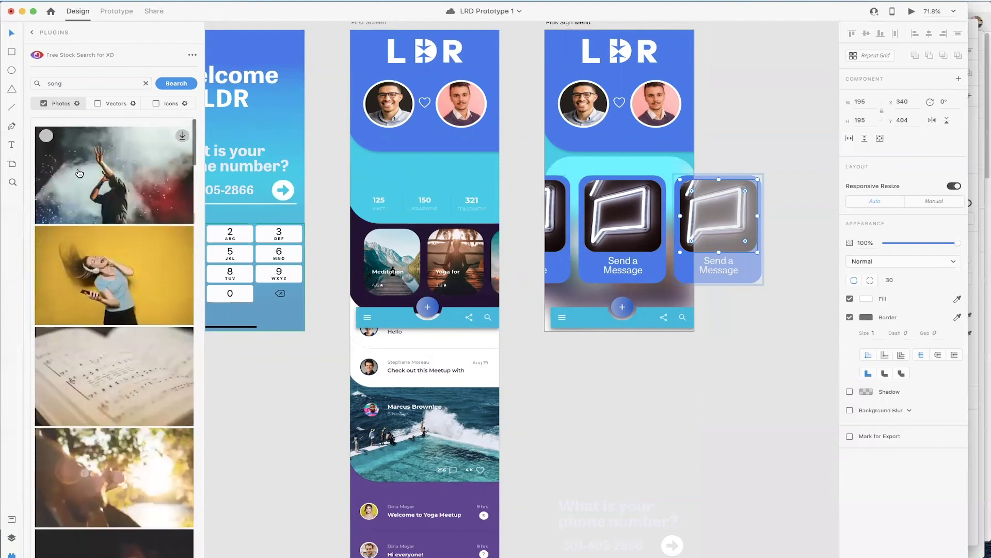
Step: Search the stock photos for "music" and place the yellow headphones photo in the selected card frame
double_click(79, 84)
type("music")
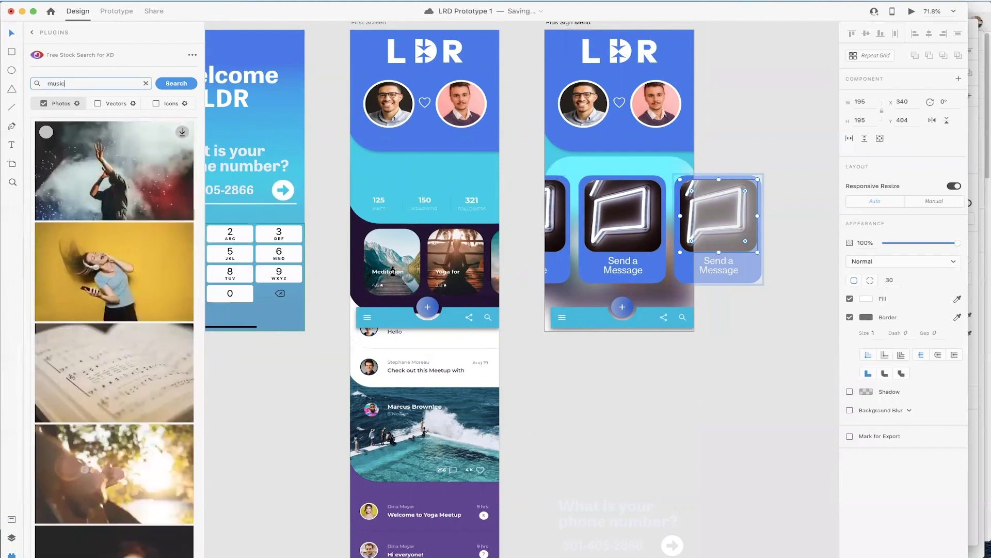
key("Return")
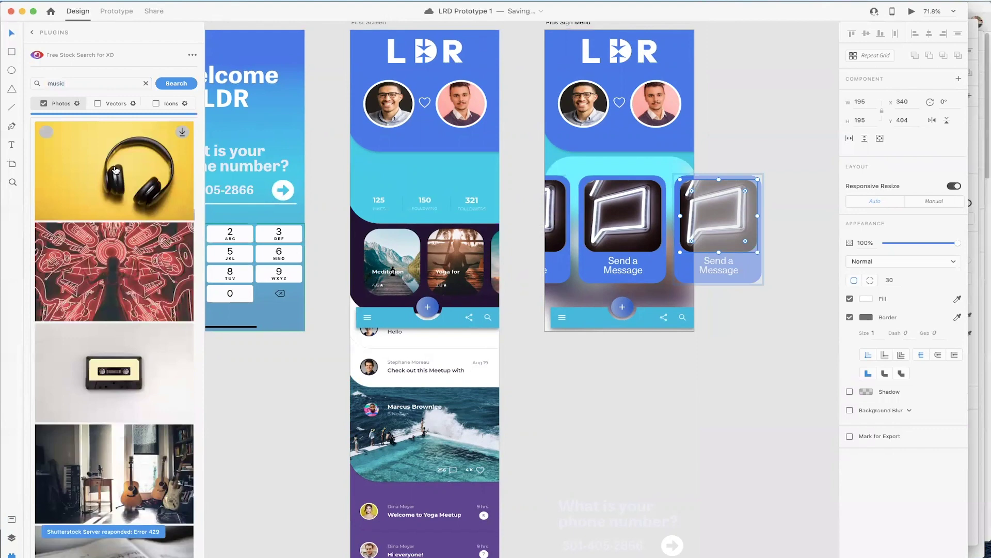
left_click(115, 169)
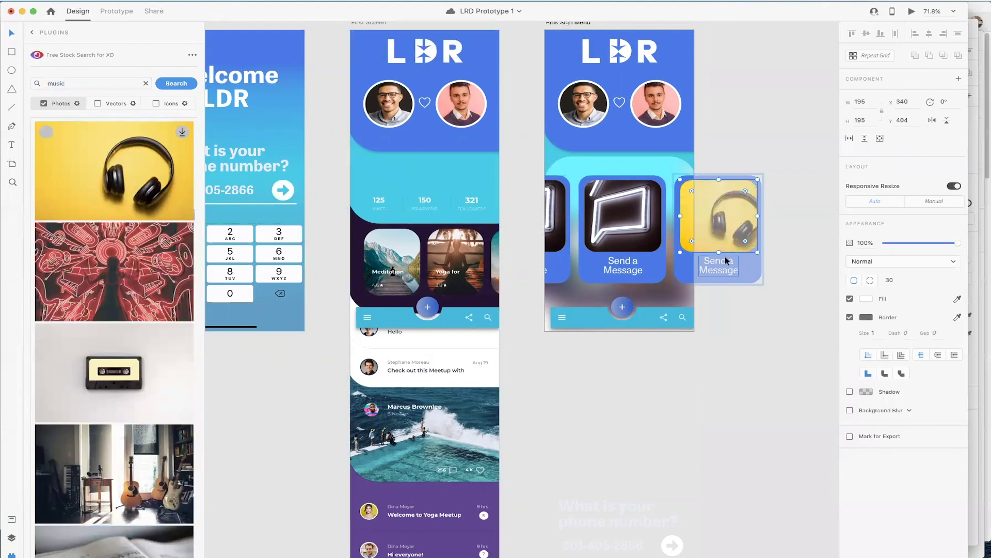
Step: Shift the headphones image left within its frame so the headphones sit centred in the card
double_click(692, 230)
key("Left")
key("Left")
key("Left")
key("Left")
key("Left")
key("Left")
key("Left")
key("Left")
key("Left")
key("Left")
key("Left")
key("Left")
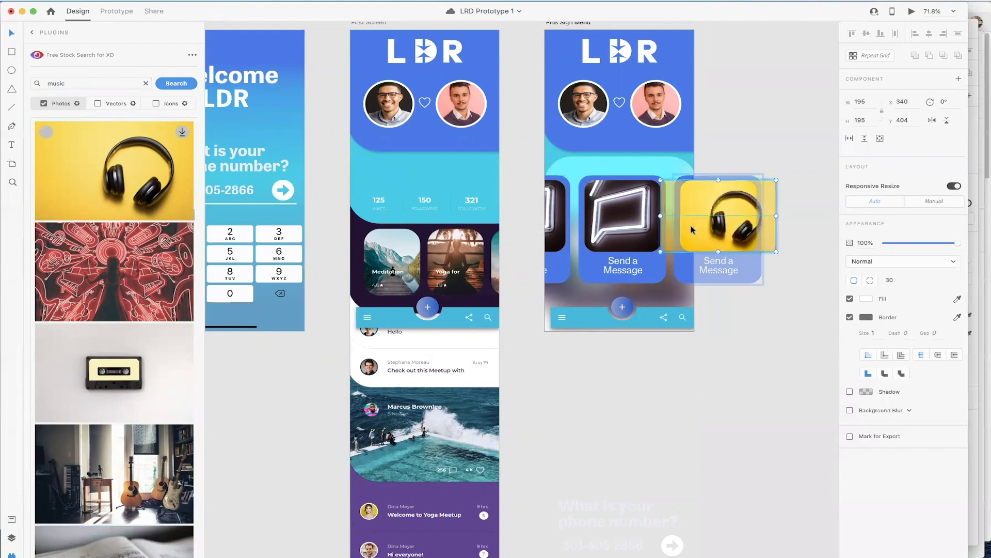
left_click_drag(692, 229, 681, 230)
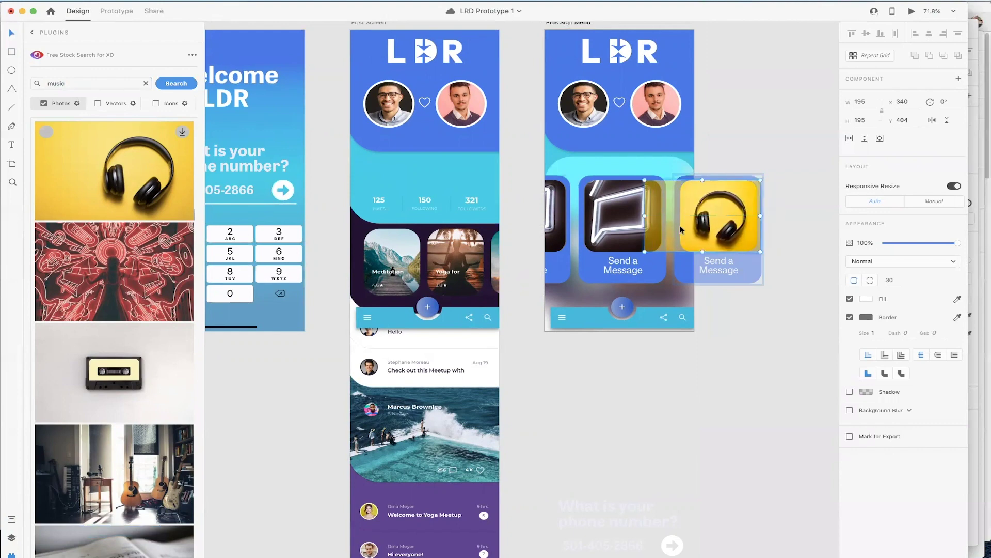
left_click(766, 332)
scroll(696, 283, "left", 2)
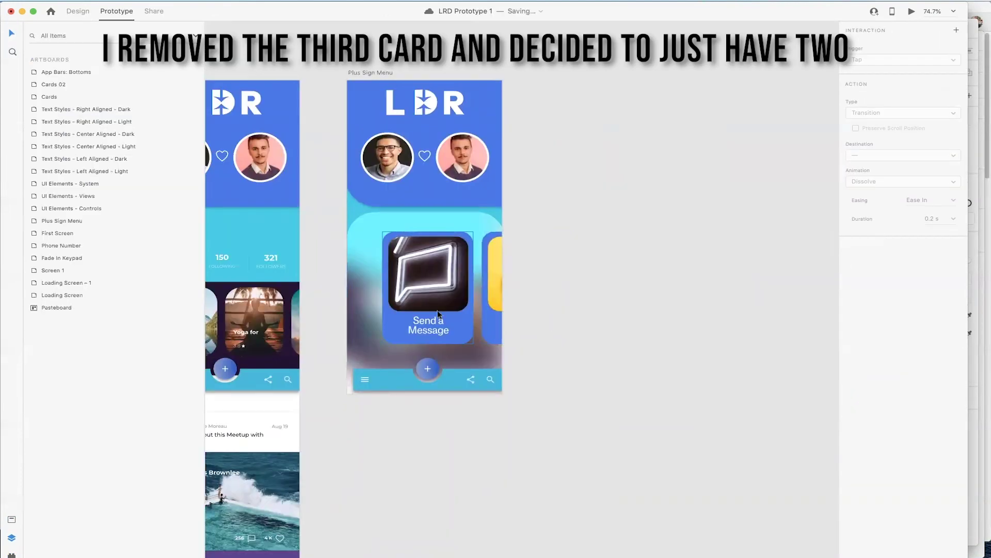
Step: Move the headphones card left against the message card and set its Send a Message text to 0% opacity
left_click(494, 325)
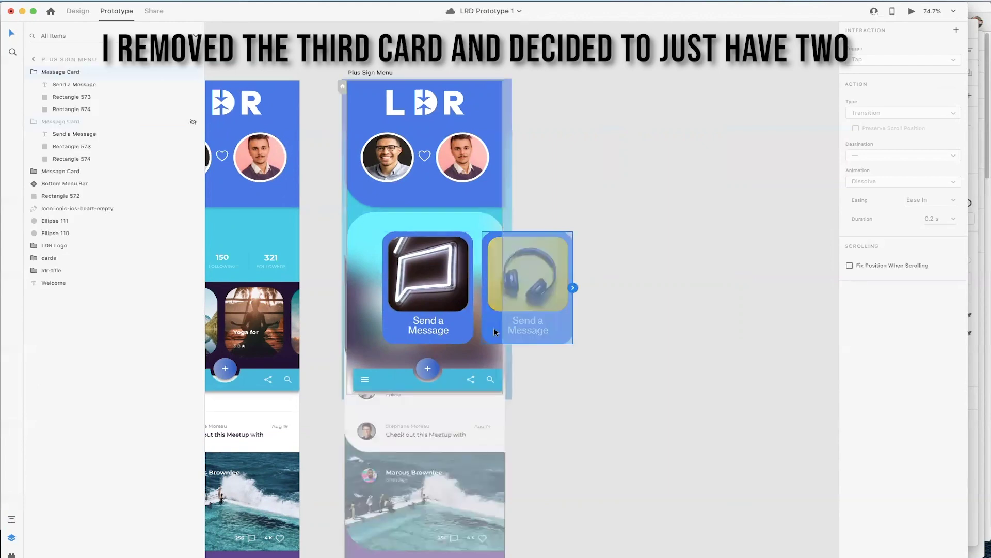
left_click_drag(492, 327, 476, 328)
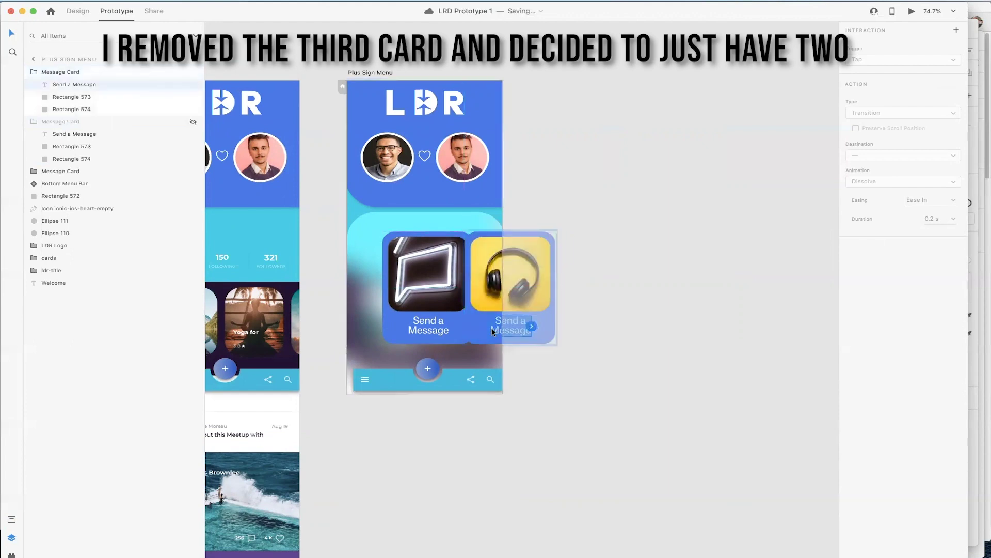
double_click(491, 329)
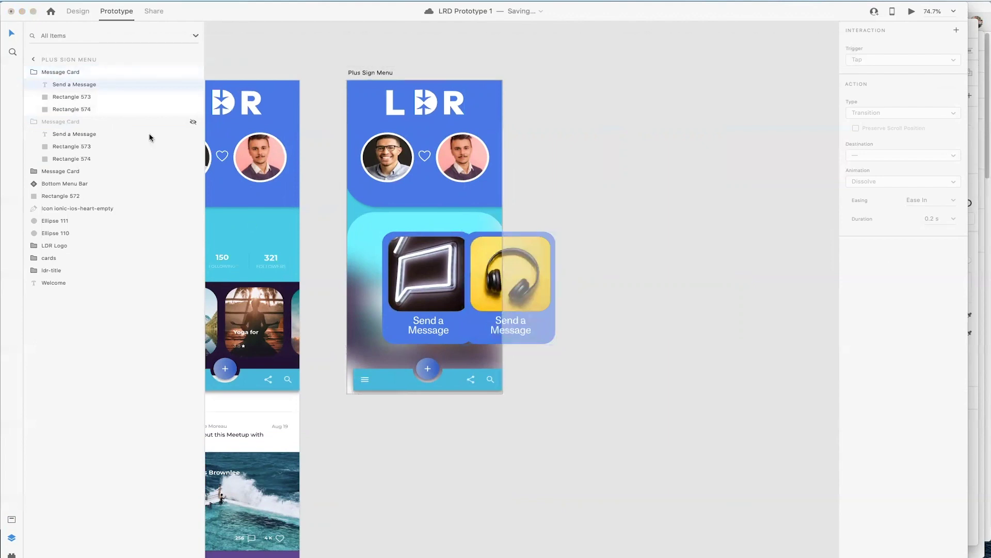
left_click(78, 14)
left_click_drag(926, 355, 865, 354)
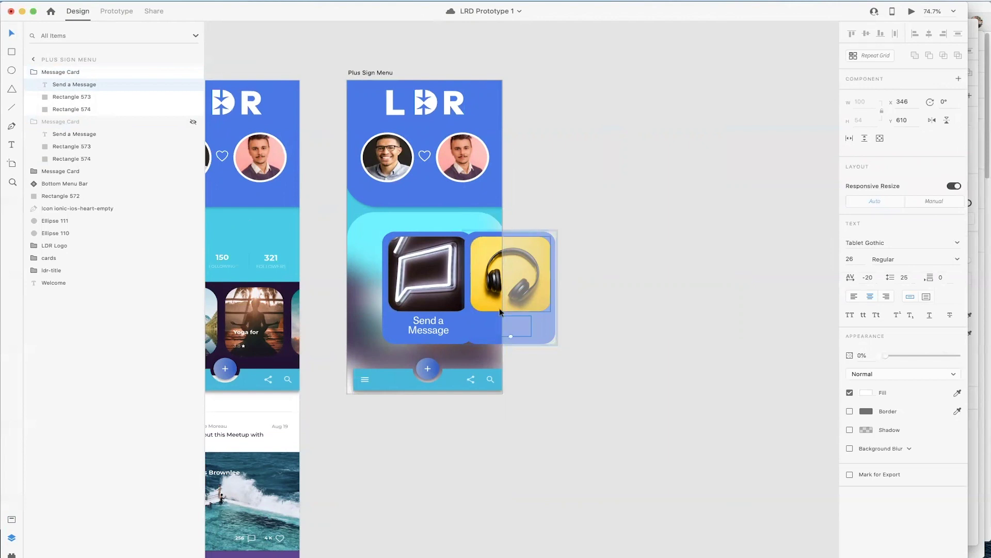
Step: Shorten the headphones card's blue backing rectangle to a height of about 226 and reposition the card at X 326
left_click(506, 340)
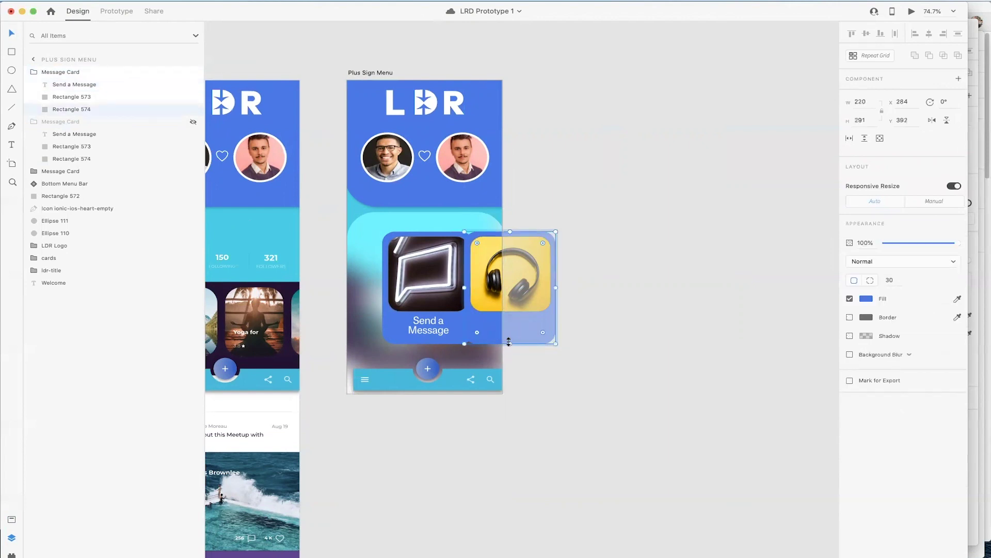
left_click_drag(510, 343, 511, 318)
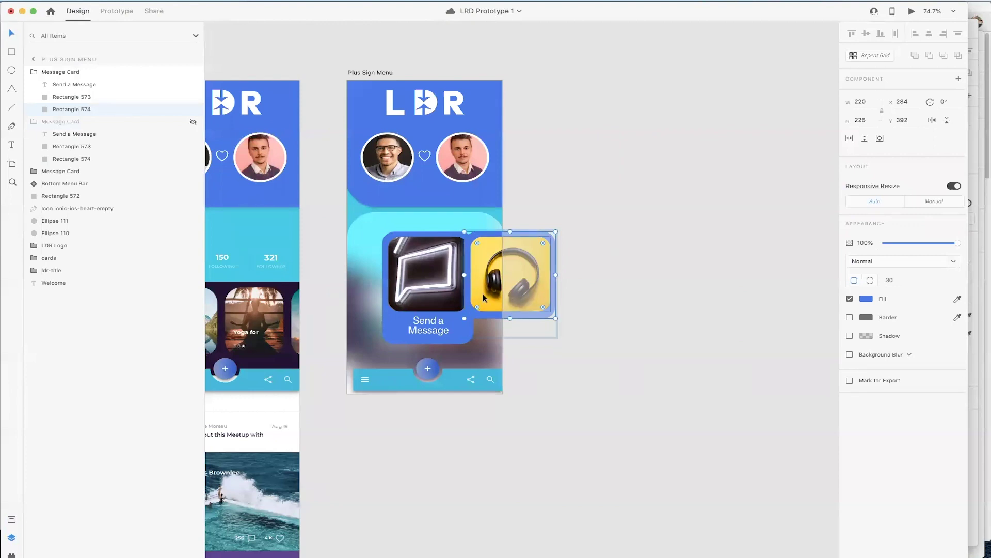
left_click_drag(479, 293, 494, 293)
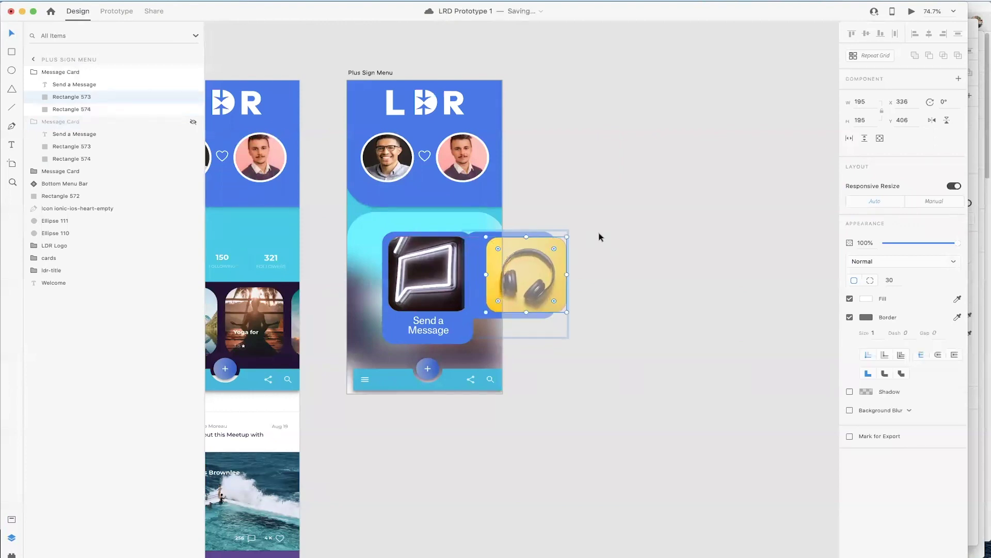
left_click(556, 200)
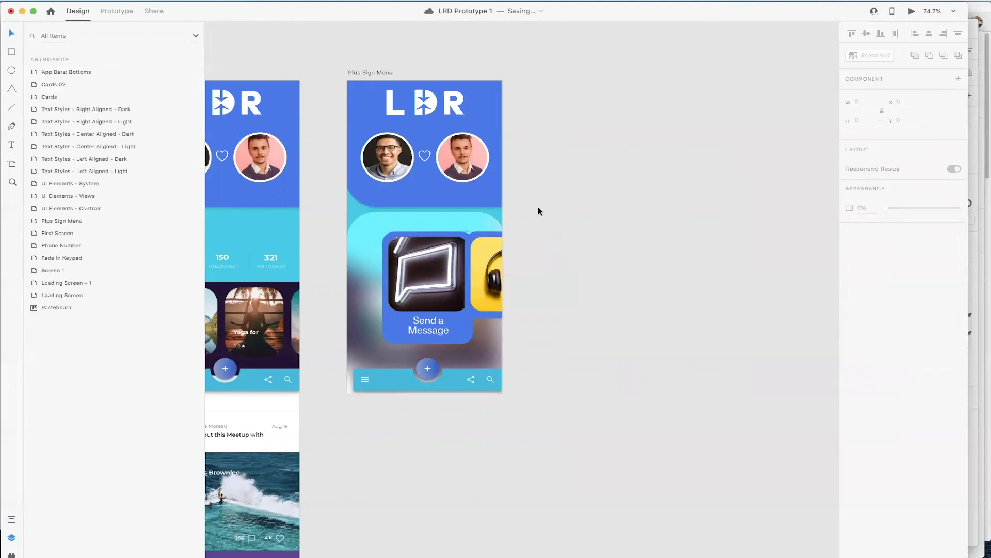
left_click(493, 232)
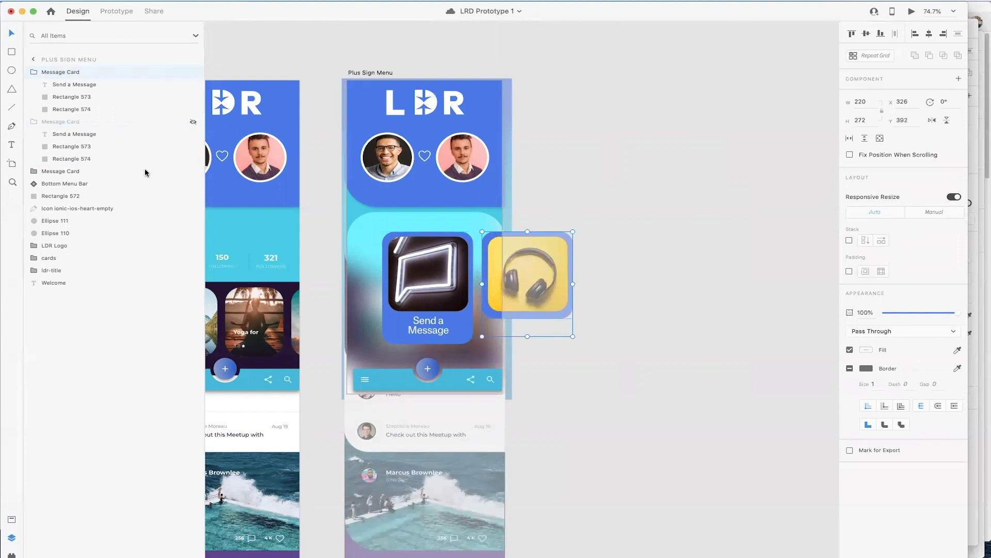
Step: Rename the headphones card's group Music Card
left_click(81, 121)
left_click(50, 72)
double_click(50, 72)
left_click(50, 72)
double_click(50, 72)
type("Mu")
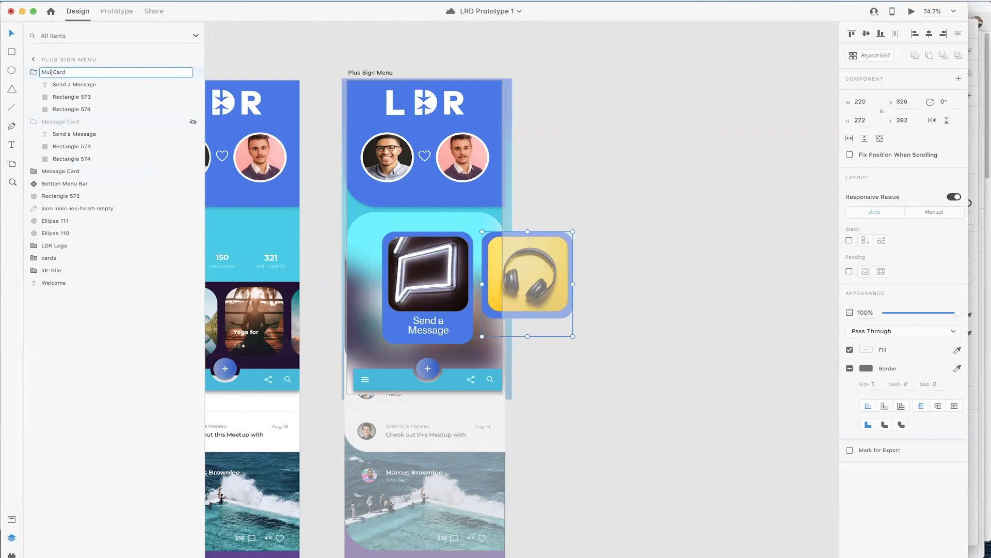
type("sic")
key("Return")
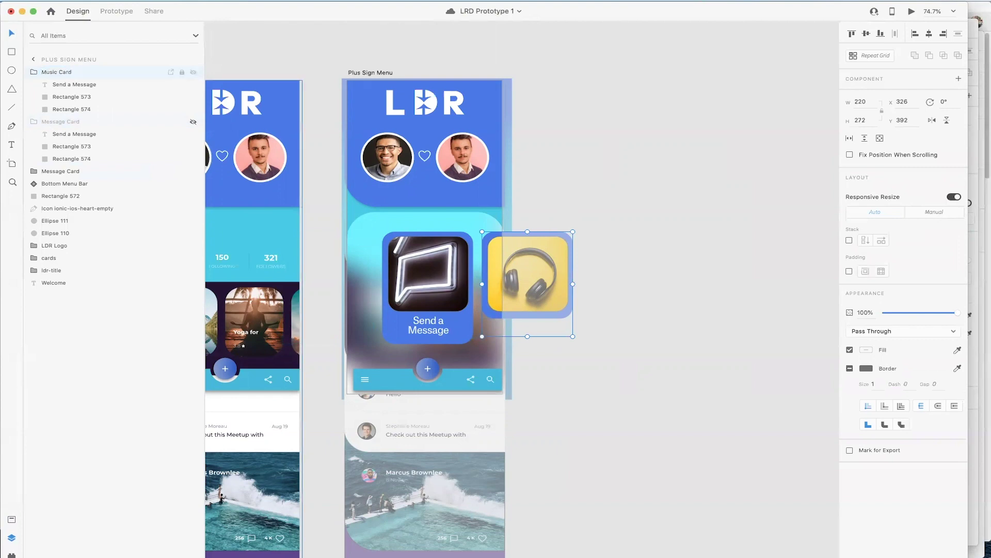
Step: Duplicate the Plus Sign Menu artboard and place the copy beside the original at X 2966
left_click(631, 164)
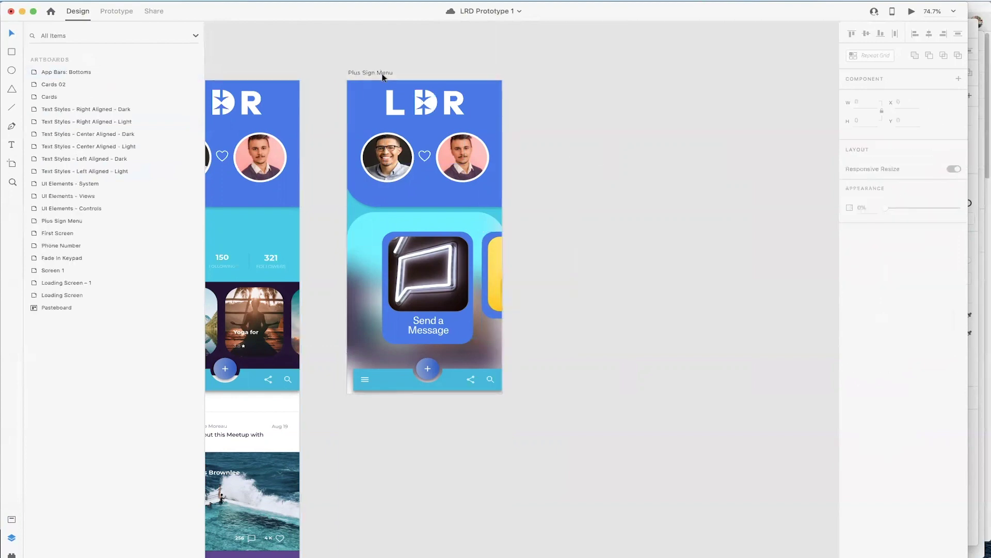
left_click(383, 77)
left_click_drag(382, 77, 586, 78)
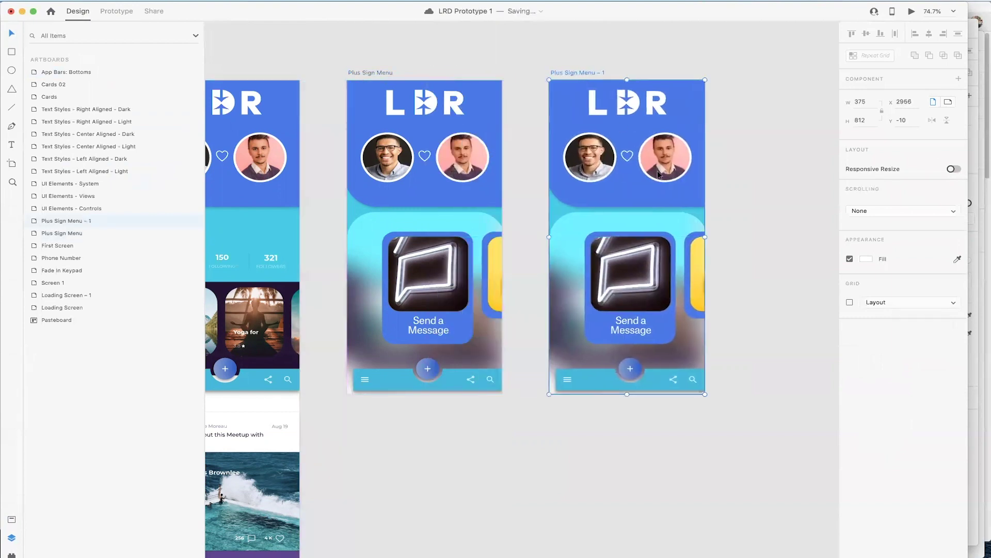
Step: Move the message card left to X -110 in the duplicated artboard and set its Send a Message text to 0% opacity
left_click(640, 274)
left_click_drag(640, 274, 562, 274)
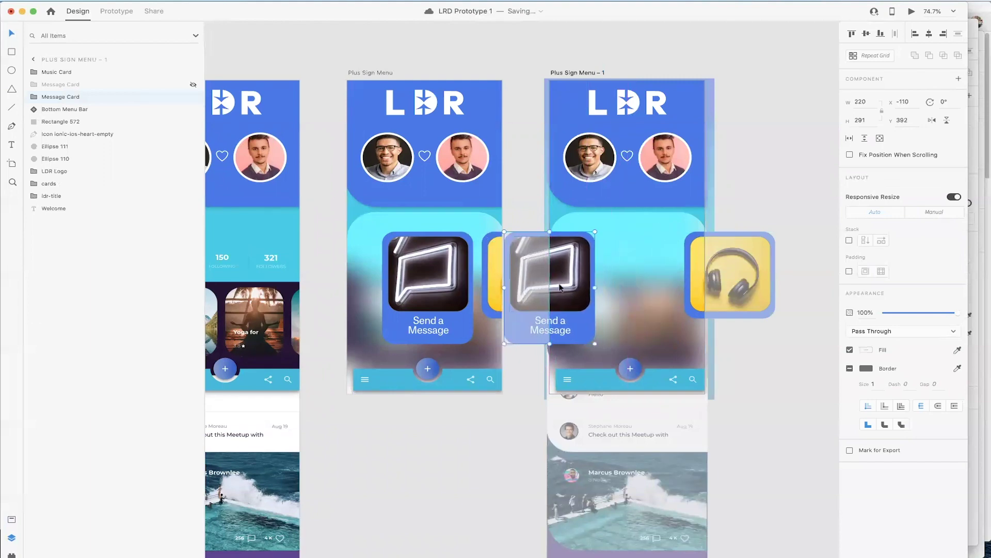
double_click(558, 331)
left_click_drag(912, 356, 842, 357)
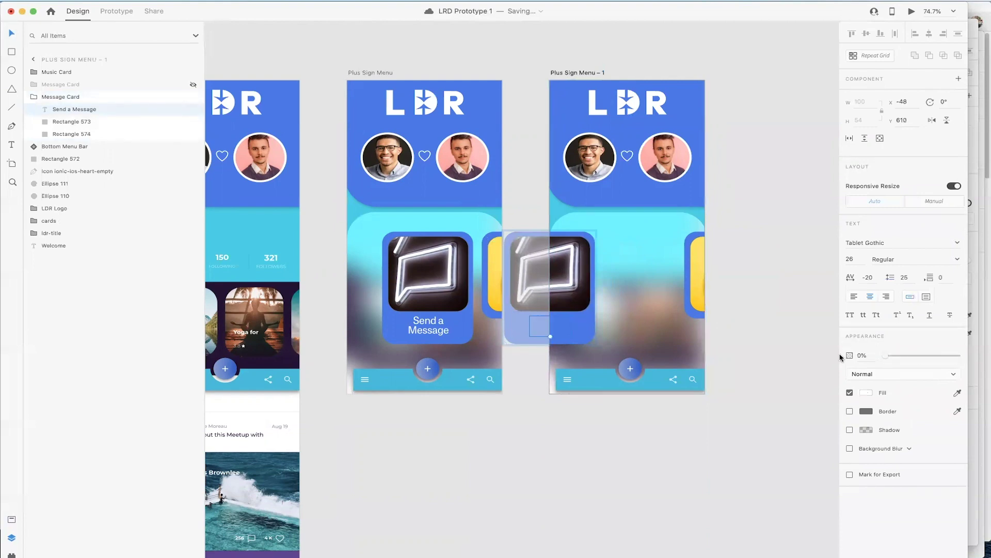
Step: Shorten the message card's blue backing rectangle to a height of 218 and shift the cards left, bringing the headphones card to X 78
left_click(585, 336)
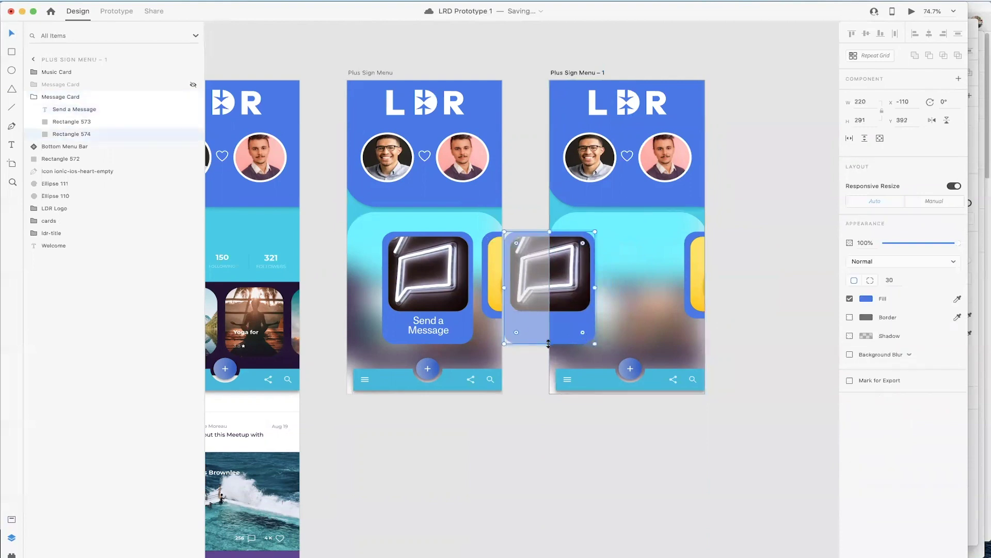
left_click_drag(549, 344, 548, 318)
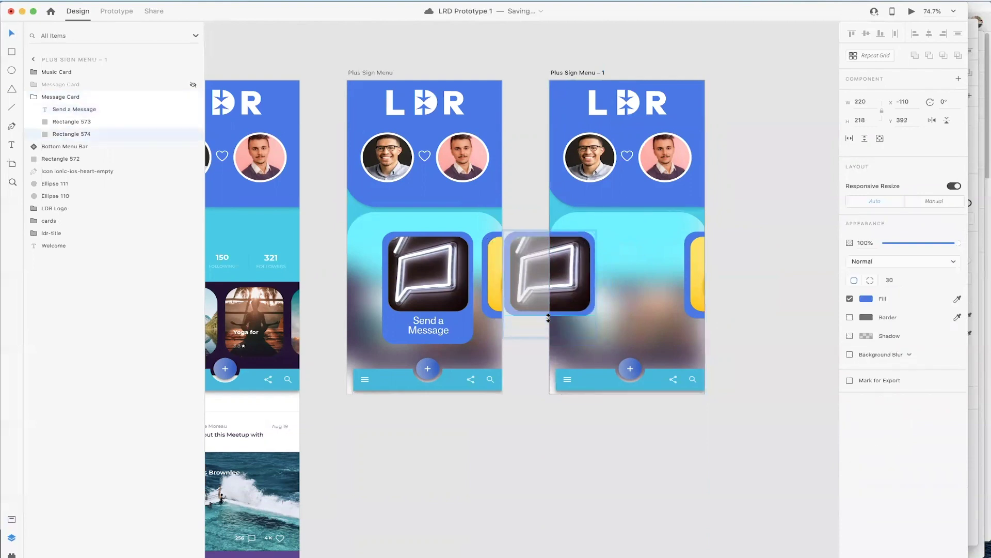
left_click(695, 288)
left_click_drag(695, 287, 543, 293)
left_click(600, 294)
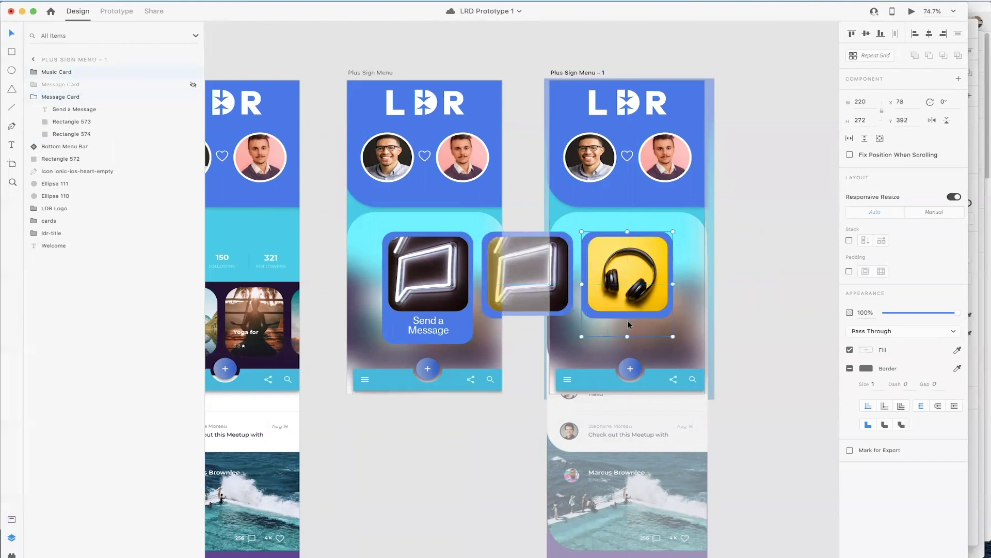
Step: Restore the headphones card's Send a Message text to full opacity and extend its blue backing rectangle to a height of 295
left_click(616, 329)
double_click(616, 327)
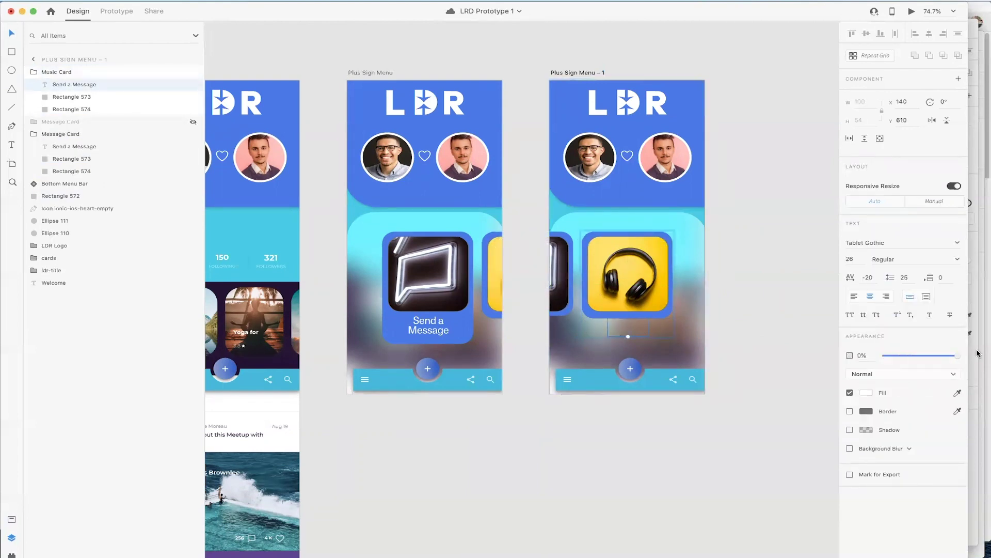
left_click(636, 323)
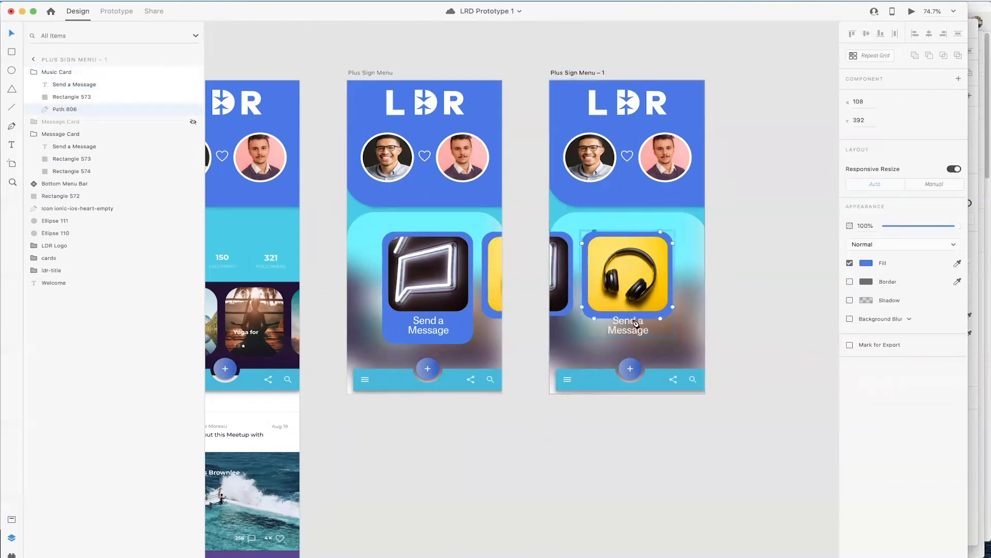
key("super+z")
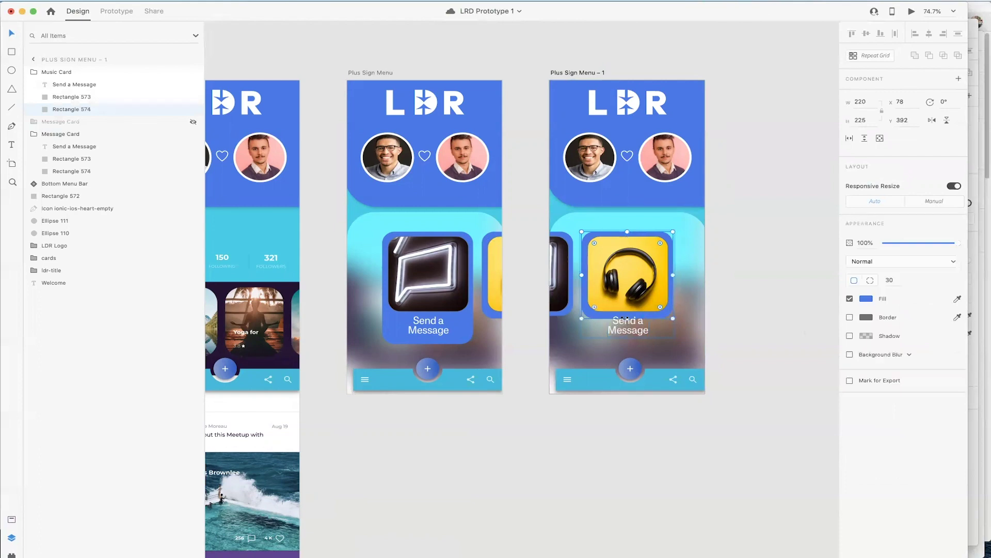
left_click_drag(626, 317, 628, 344)
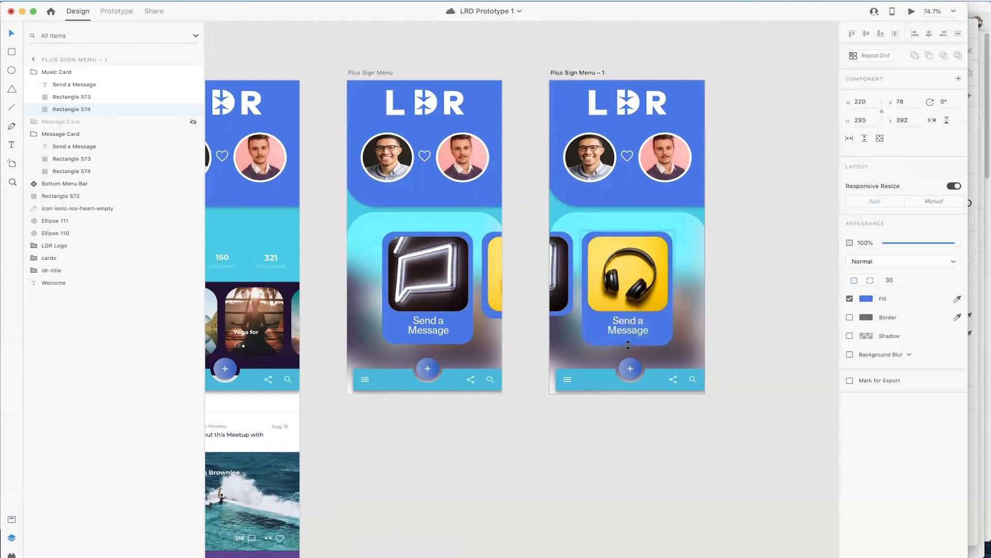
left_click(582, 437)
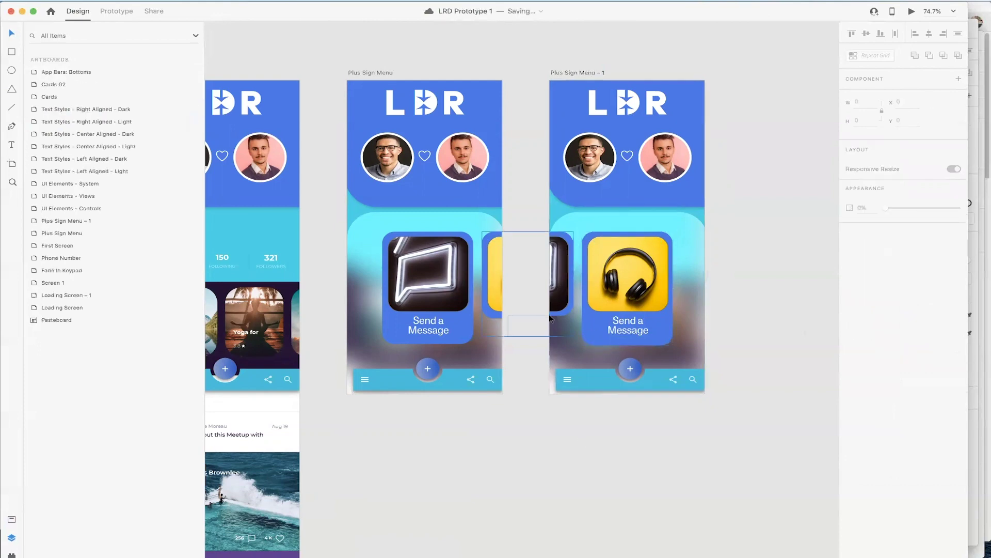
Step: Link the message card to Plus Sign Menu – 1 with a Drag trigger, Auto-Animate and Ease In easing
left_click(114, 11)
left_click(420, 254)
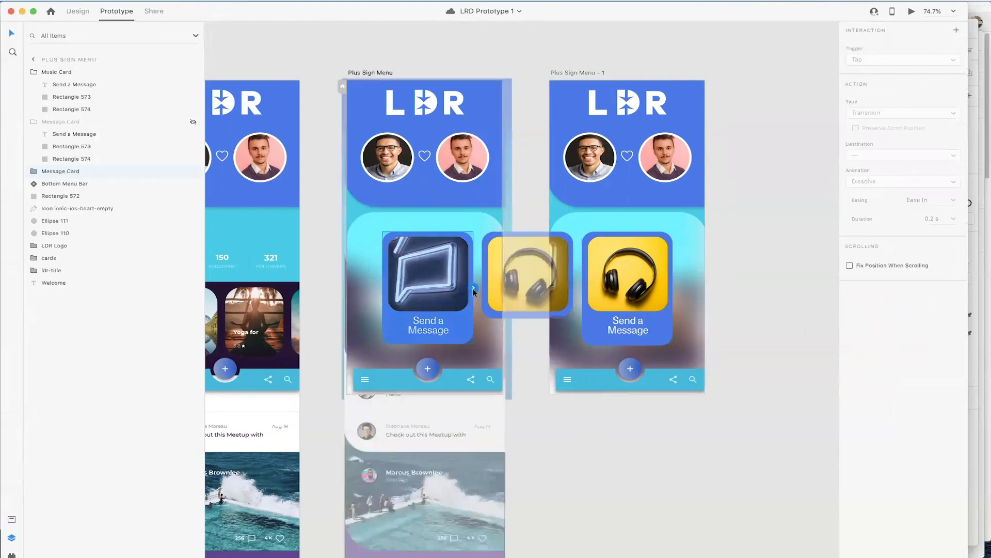
left_click_drag(473, 288, 555, 166)
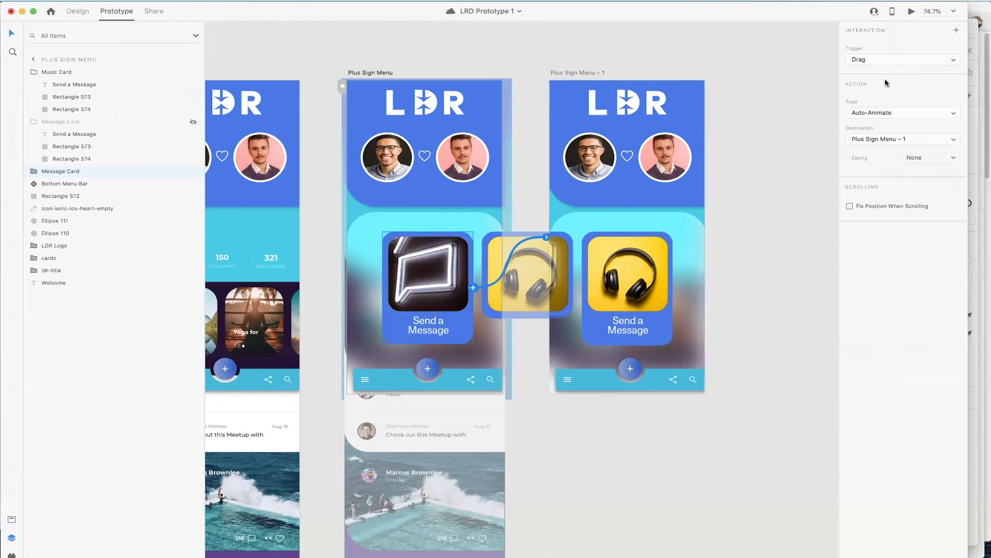
left_click(953, 160)
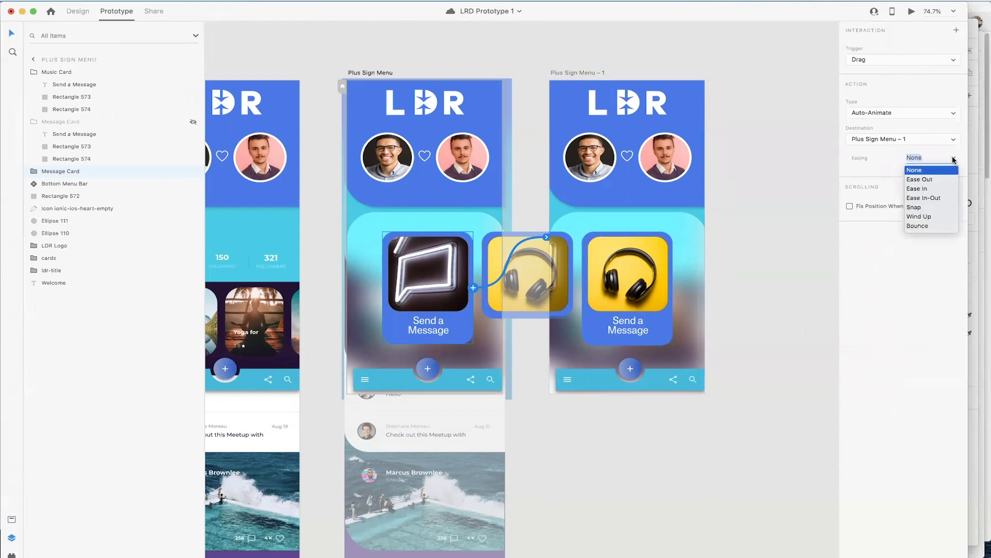
left_click(934, 189)
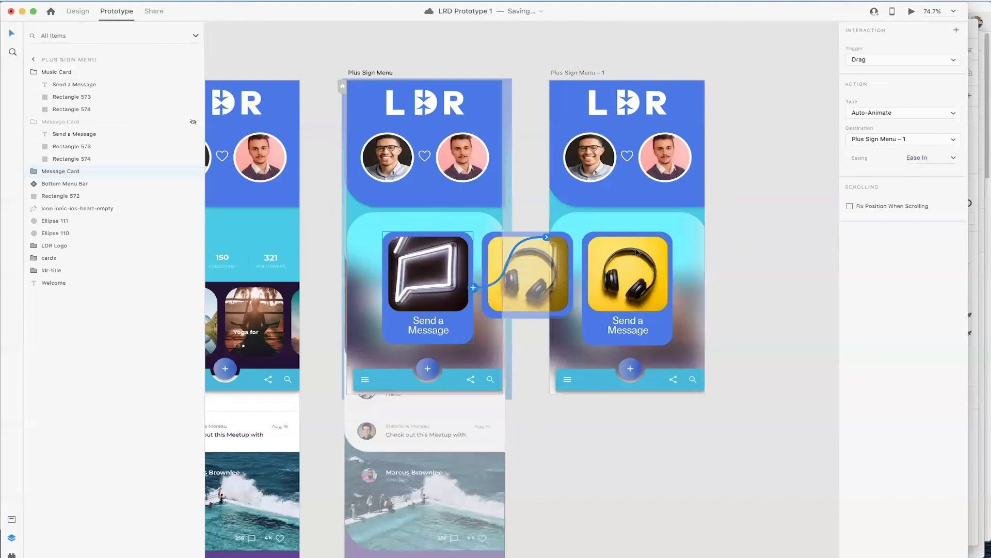
Step: Link the headphones card back to the Plus Sign Menu artboard with a Drag trigger, Auto-Animate and Ease In easing
left_click(638, 253)
left_click_drag(676, 290, 471, 173)
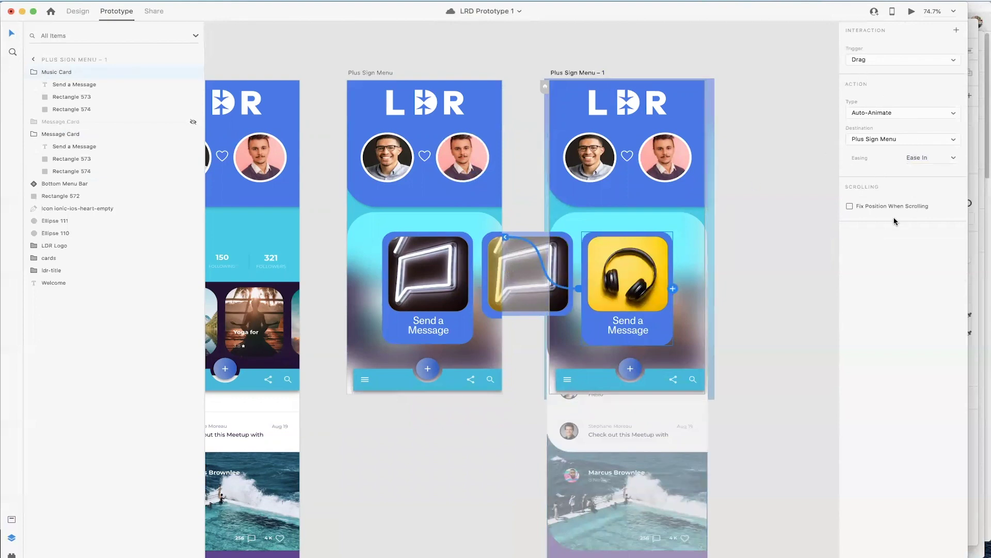
left_click(895, 114)
left_click(767, 108)
Step: Preview the prototype from First Screen, opening the plus sign menu and swiping back and forth between the message and headphones cards
left_click(250, 83)
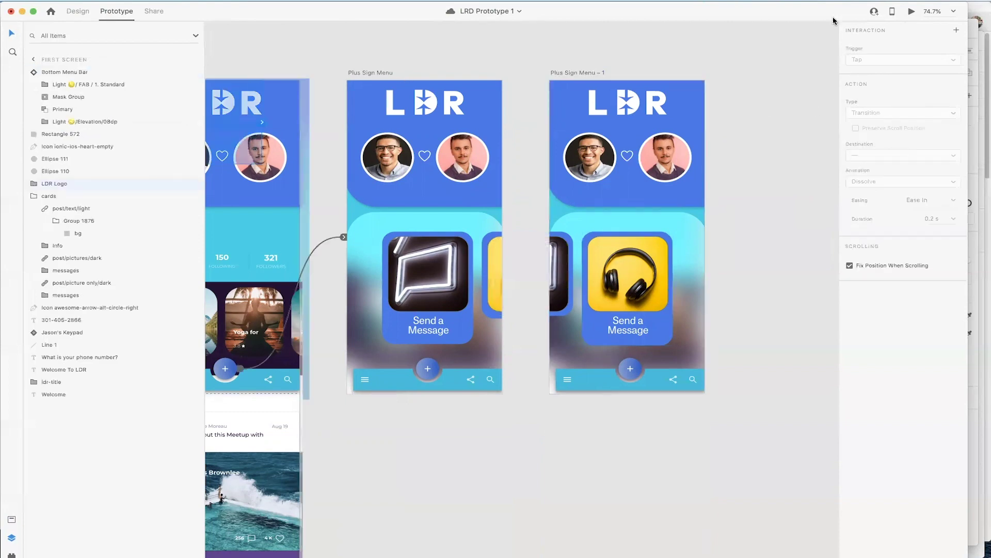
left_click(909, 12)
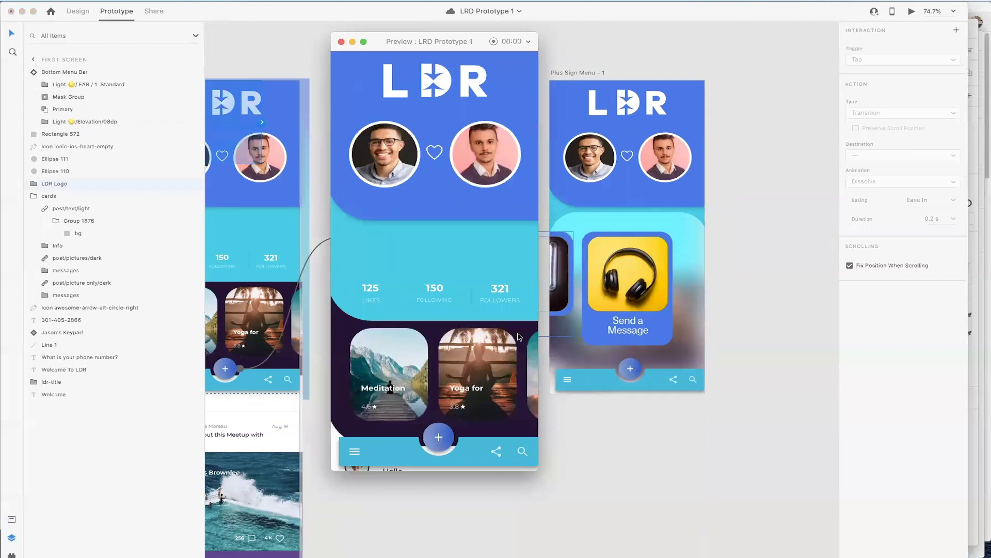
left_click(438, 438)
scroll(462, 336, "right", 5)
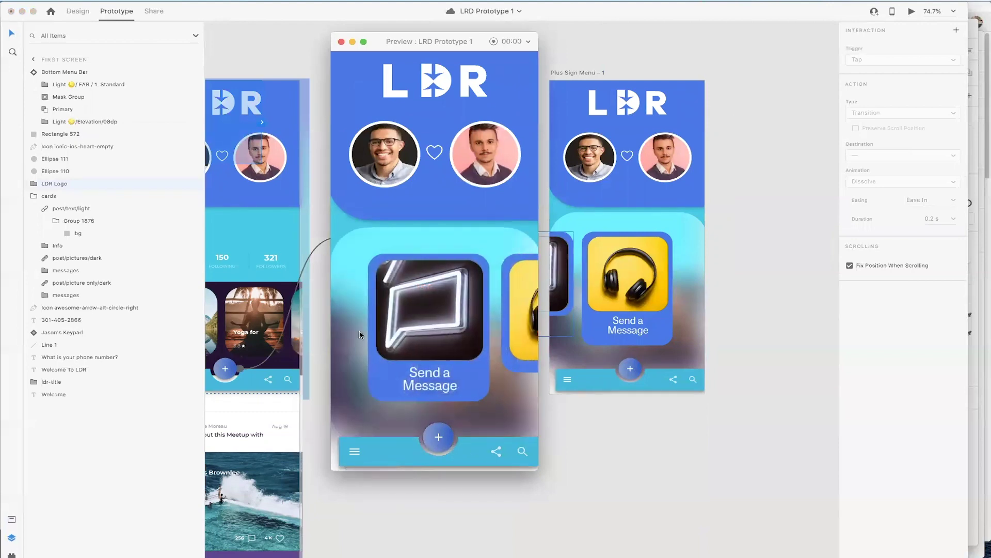
scroll(475, 334, "left", 5)
scroll(480, 333, "right", 5)
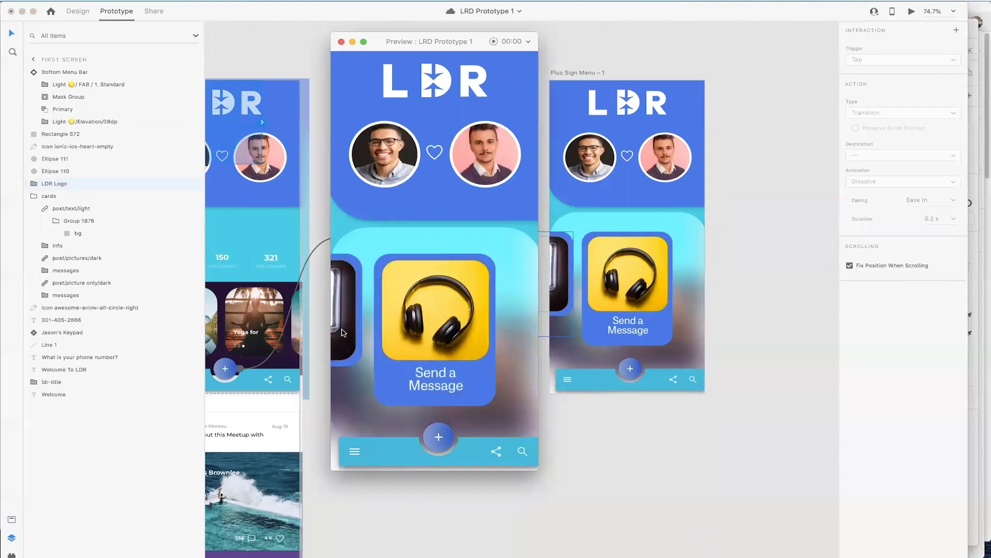
scroll(444, 333, "left", 5)
scroll(345, 335, "right", 2)
scroll(354, 334, "right", 3)
scroll(372, 339, "left", 5)
scroll(386, 341, "right", 3)
scroll(387, 341, "left", 3)
scroll(390, 343, "right", 3)
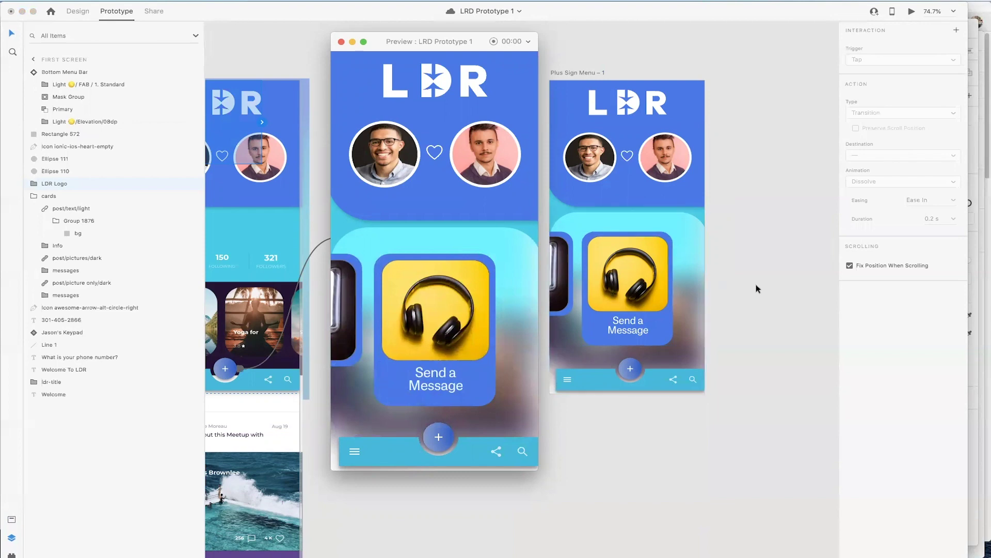
scroll(469, 333, "left", 3)
left_click_drag(468, 333, 523, 340)
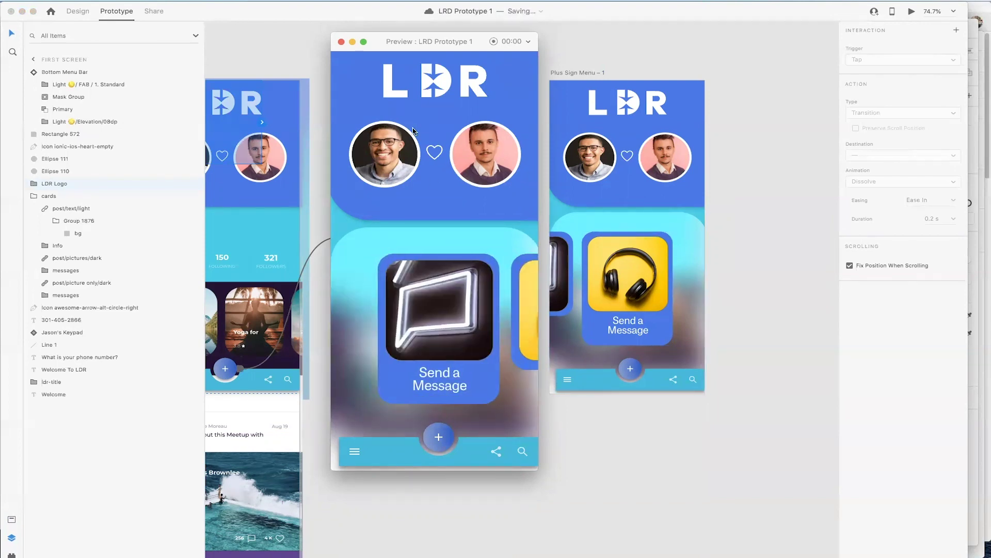
left_click(342, 41)
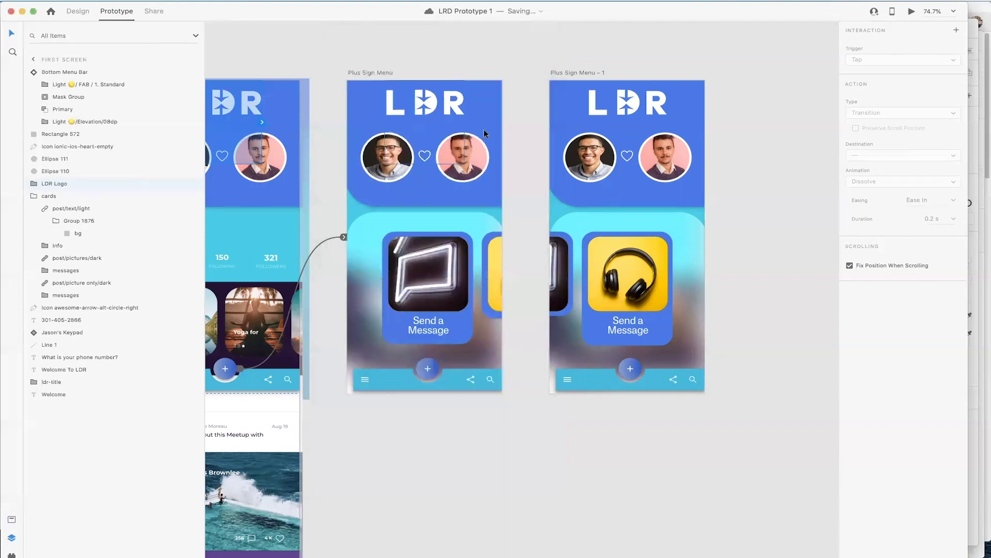
left_click(473, 220)
scroll(516, 191, "left", 5)
scroll(516, 191, "up", 2)
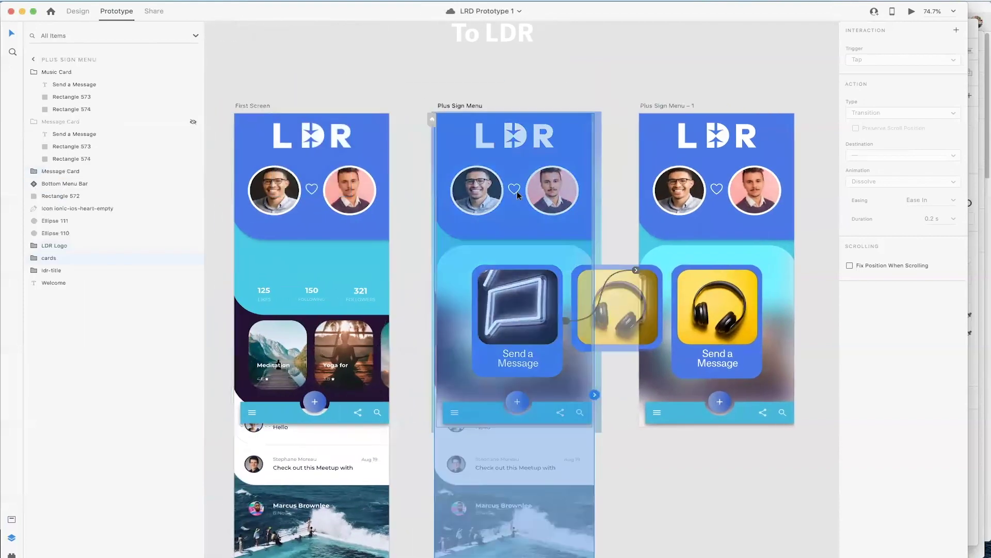
scroll(516, 191, "left", 4)
scroll(516, 191, "down", 2)
left_click(447, 76)
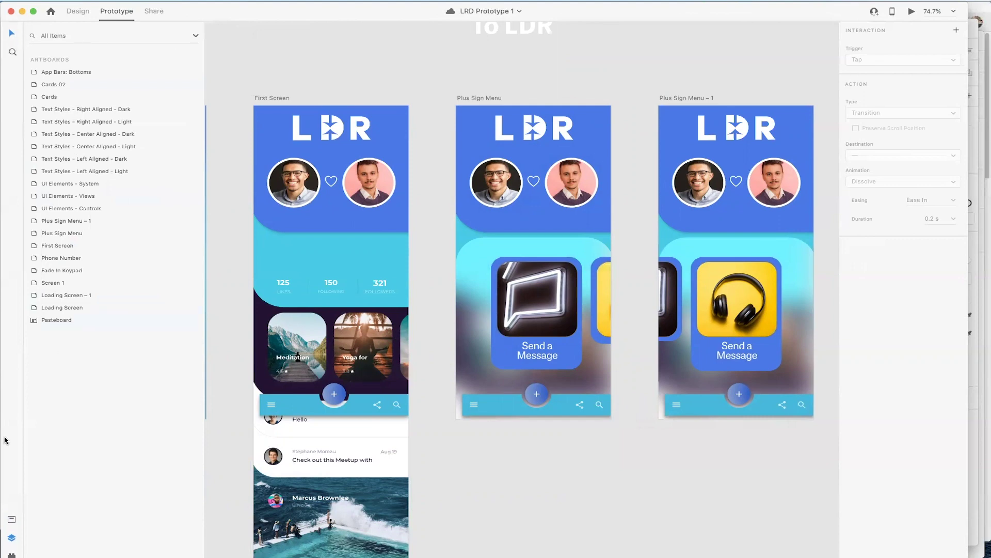
left_click(11, 537)
left_click(11, 538)
Step: Draw a 360 by 55 rectangle over the Plus Sign Menu's bottom menu bar and set its opacity to 0%
left_click(73, 11)
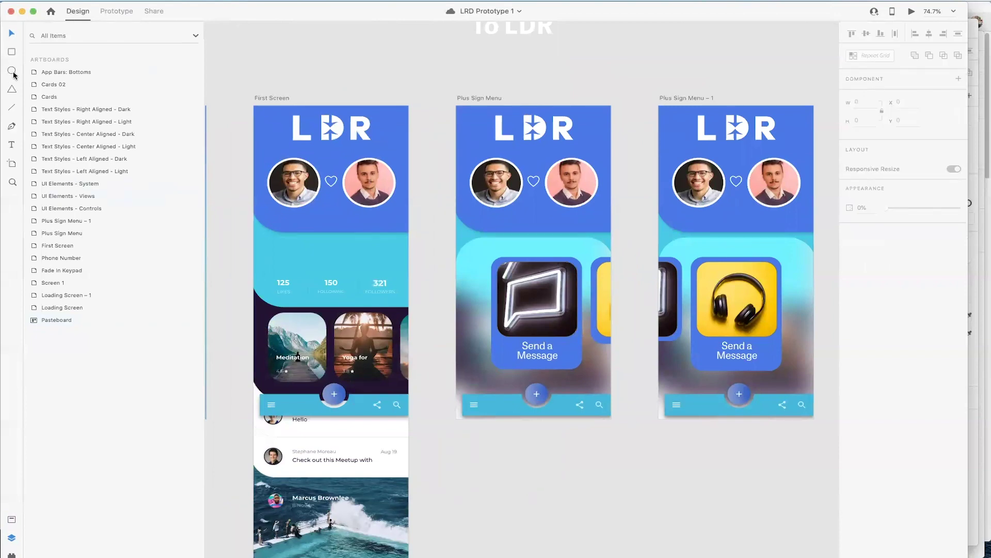
left_click(12, 52)
mouse_move(463, 415)
left_mouse_down()
mouse_move(622, 401)
mouse_move(609, 394)
left_mouse_up()
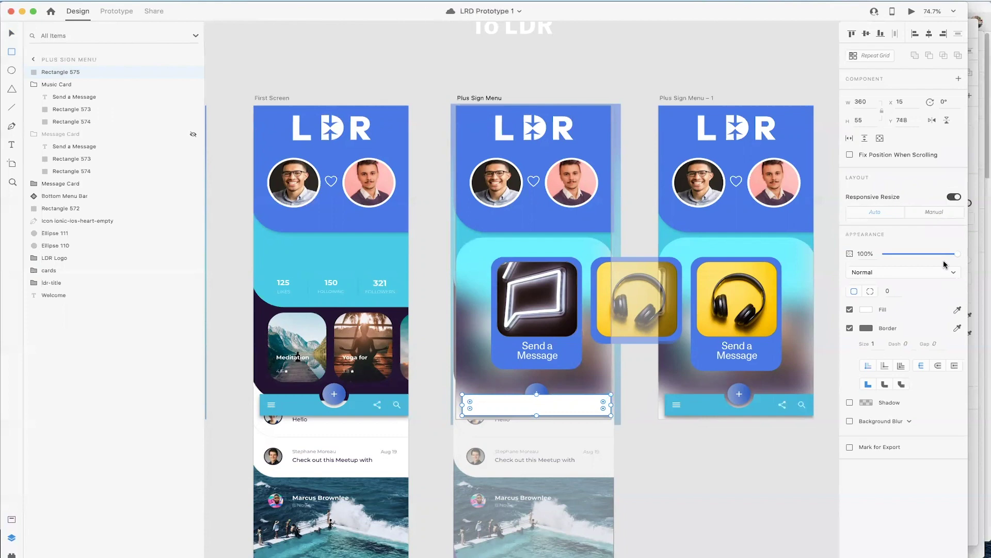
left_click_drag(958, 254, 831, 251)
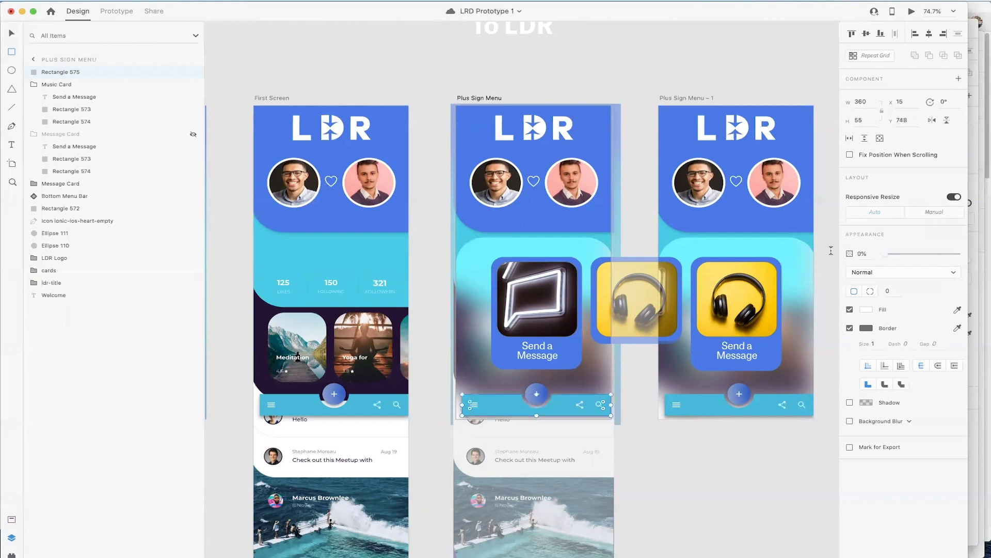
Step: Duplicate the Plus Sign Menu artboard and place the copy above the original at Y -1156
scroll(472, 106, "up", 5)
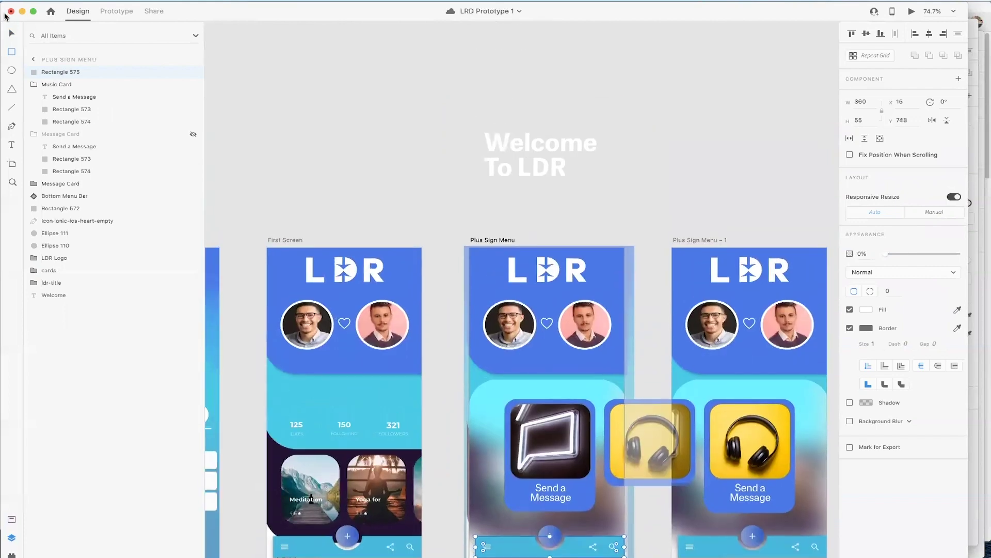
left_click(492, 241)
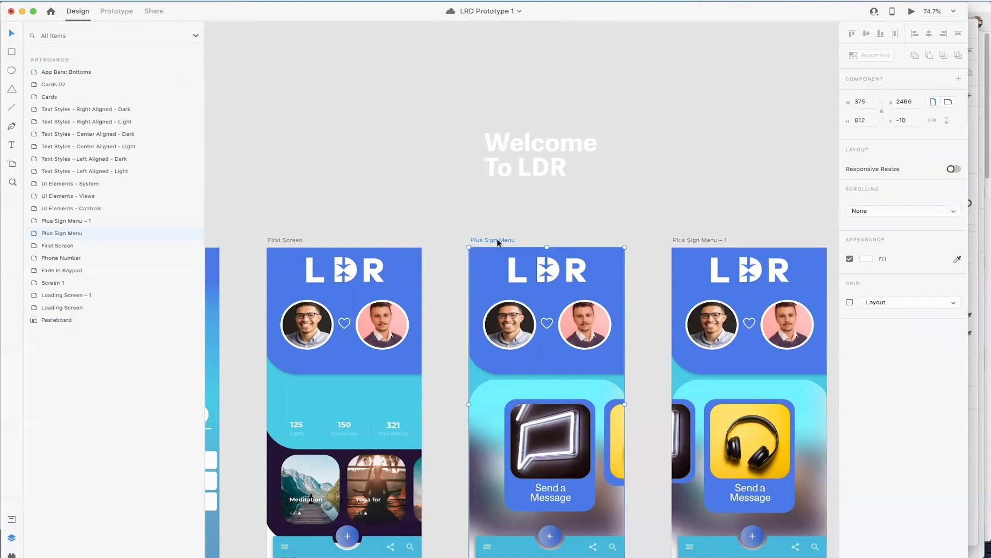
scroll(444, 337, "down", 5)
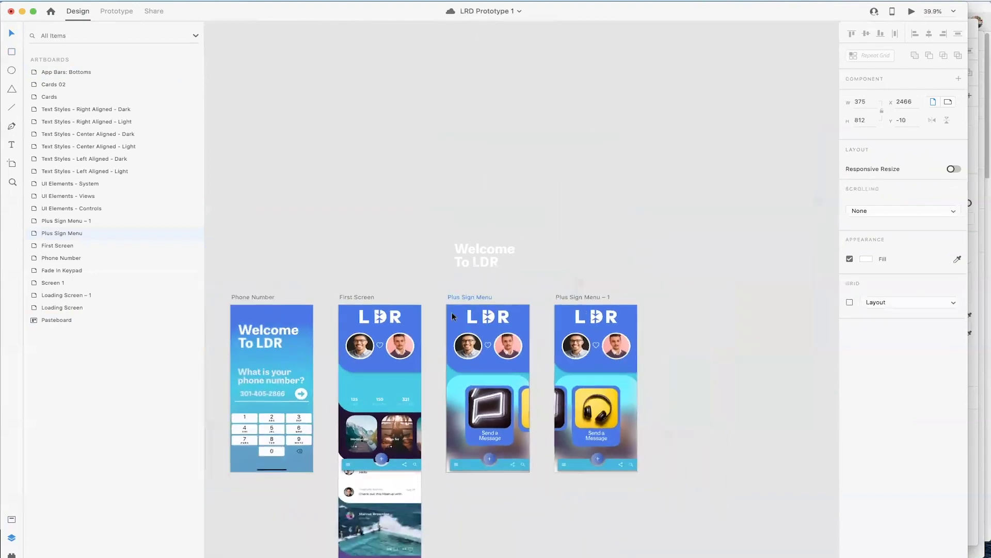
left_click_drag(462, 295, 463, 60)
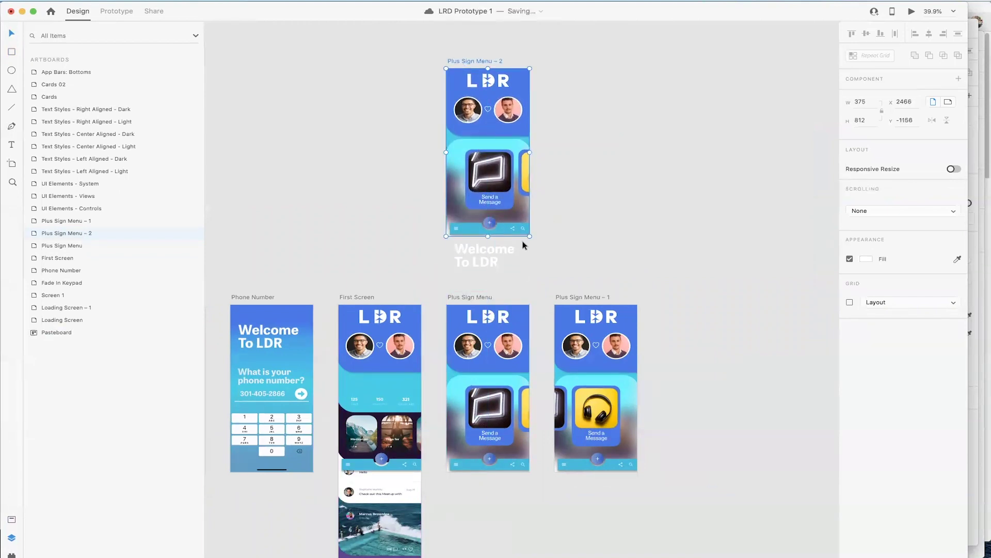
Step: On the Plus Sign Menu – 2 artboard, set the transparent bottom-bar rectangle to 100% opacity and stretch it upward to 129 high
scroll(522, 241, "up", 5)
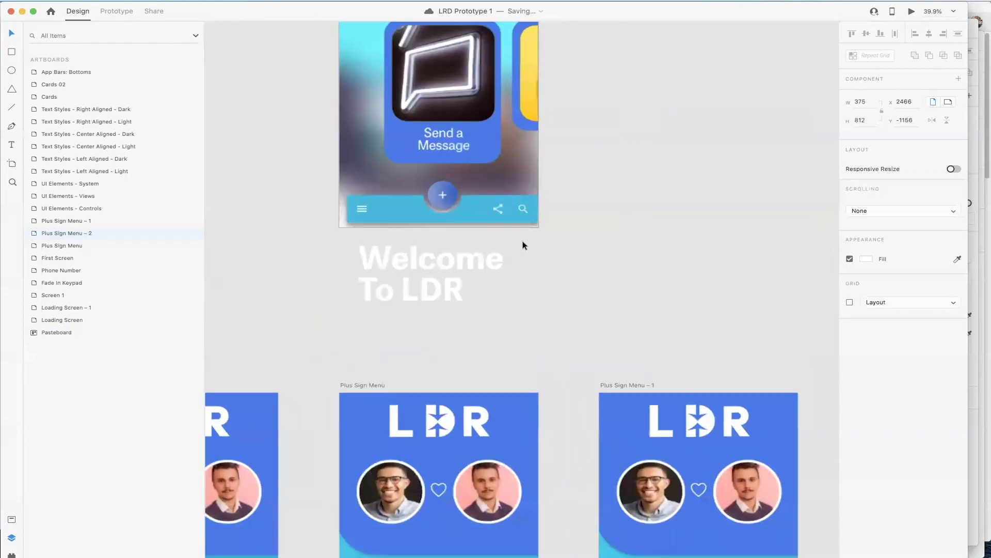
left_click(354, 208)
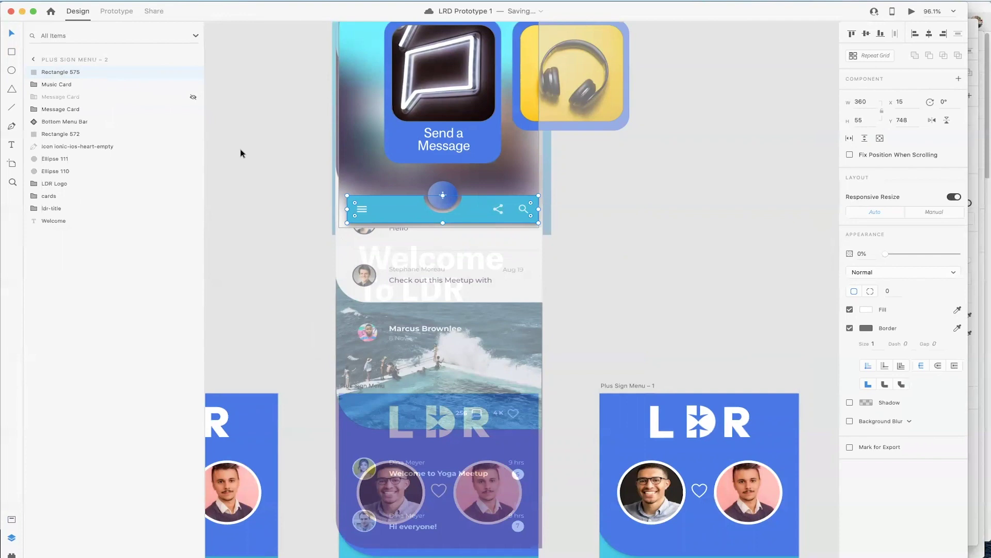
left_click(269, 160)
left_click(350, 190)
scroll(226, 150, "down", 10)
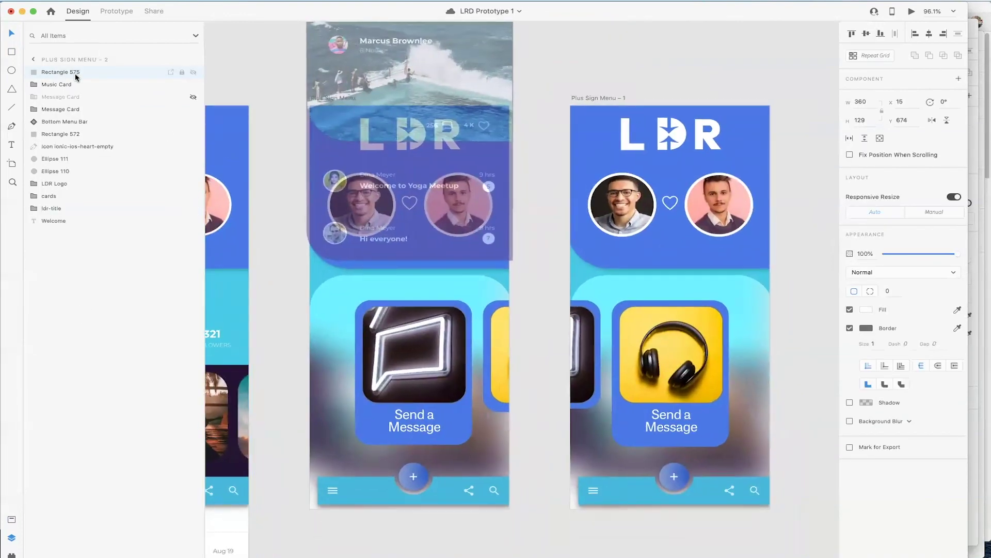
Step: Reorder the white rectangle's layer so it sits directly beneath the Bottom Menu Bar layer
left_click_drag(76, 89, 76, 88)
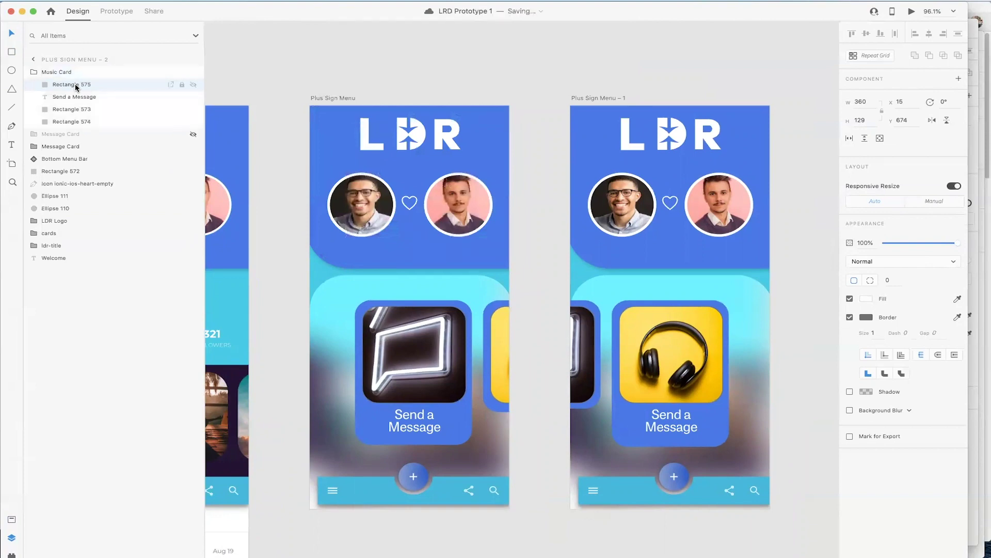
key("super+z")
left_click_drag(48, 72, 49, 90)
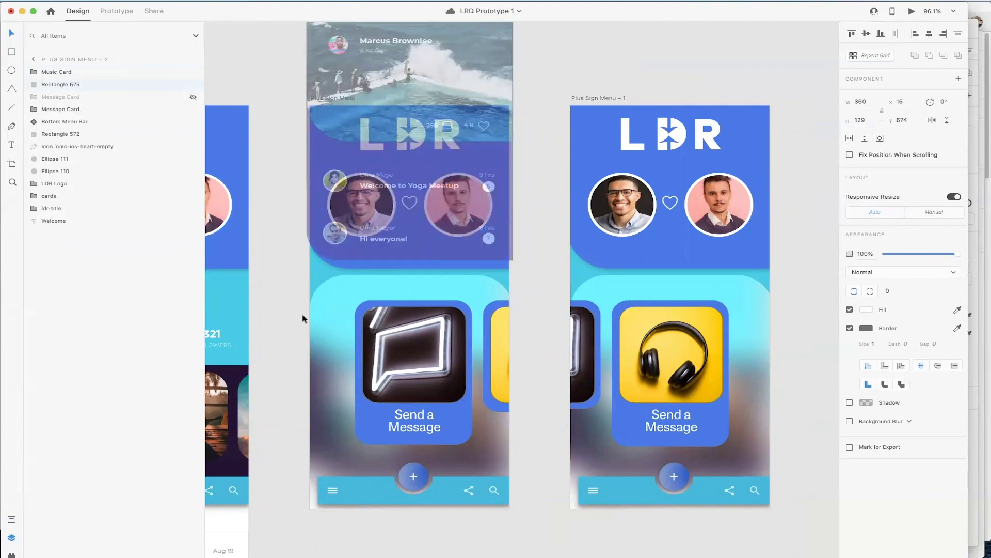
scroll(291, 273, "up", 8)
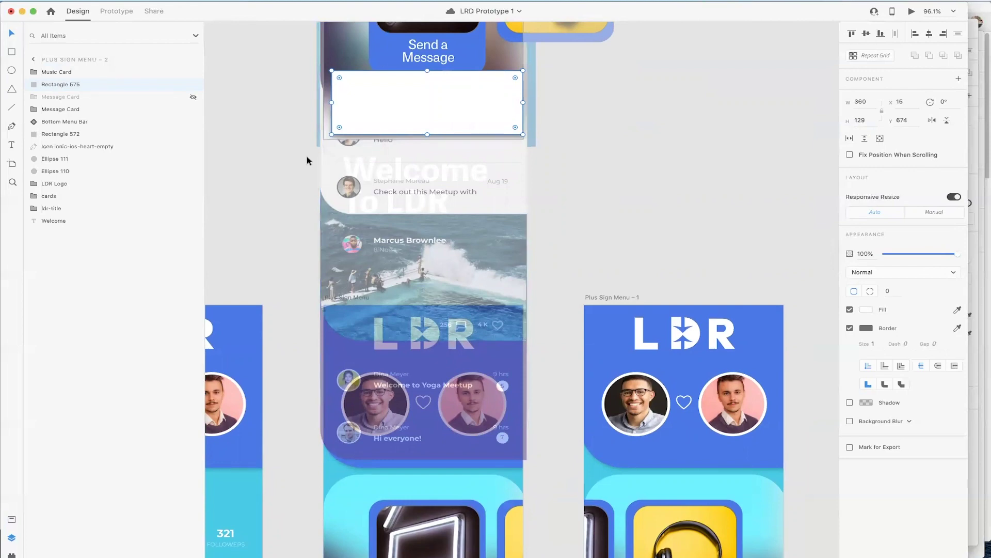
left_click(316, 62)
left_click(331, 65)
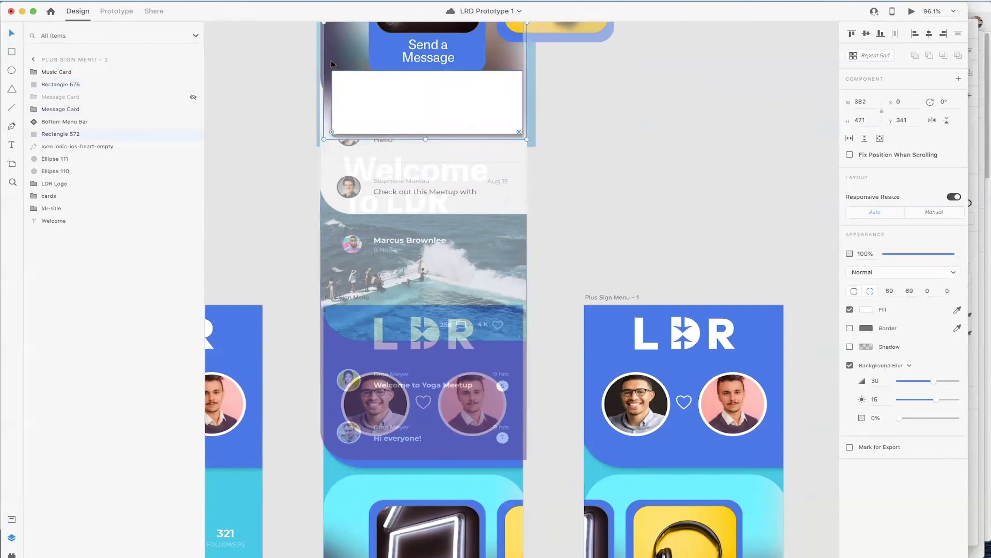
left_click(79, 88)
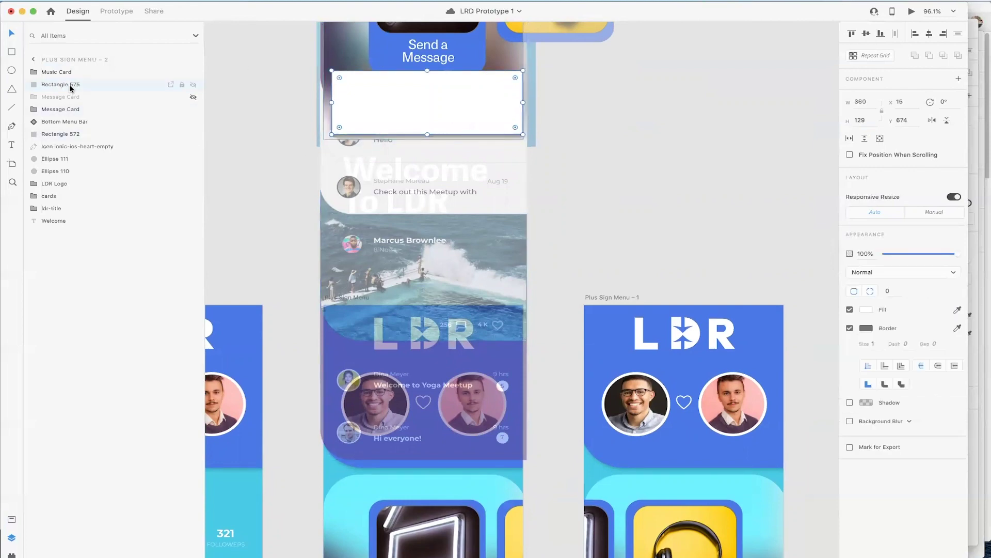
left_click_drag(70, 90, 85, 122)
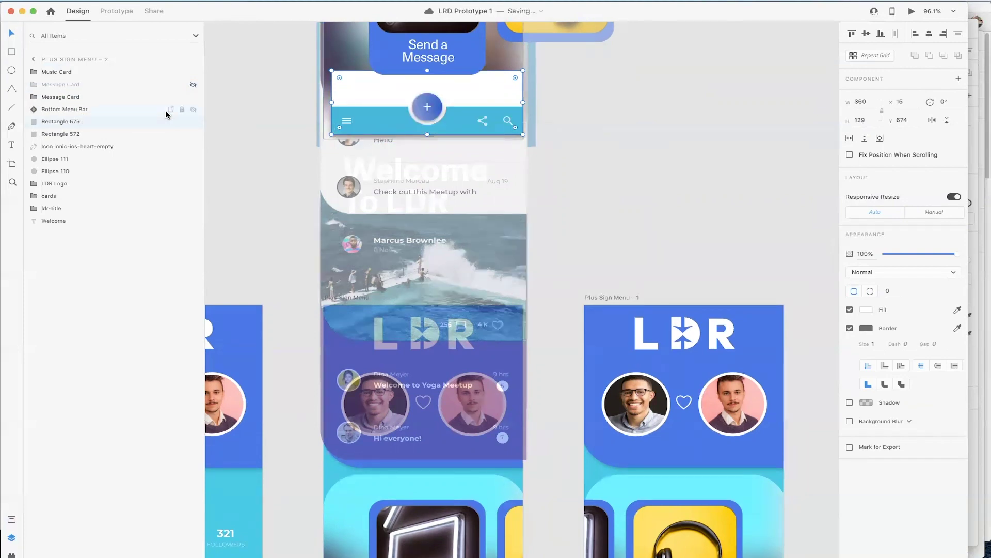
Step: Try fading the Message and Music cards to 0% opacity and stretching the white rectangle to 489 high, undoing both changes
scroll(252, 115, "down", 5)
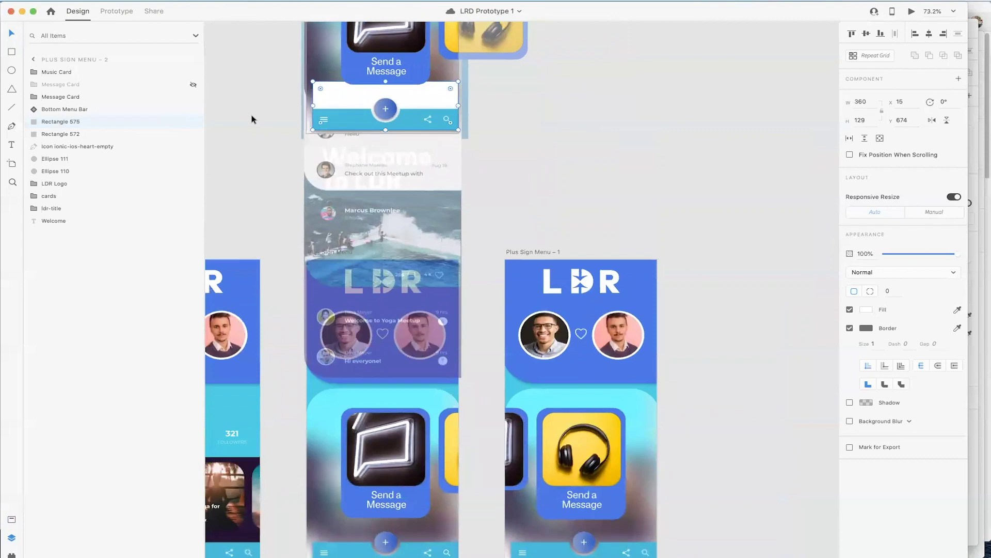
scroll(252, 115, "up", 3)
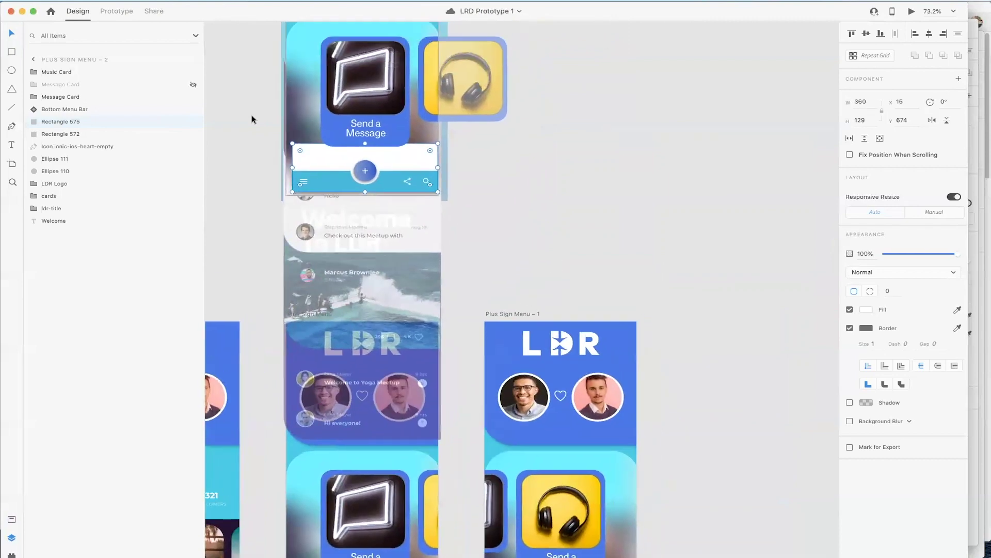
scroll(252, 119, "up", 3)
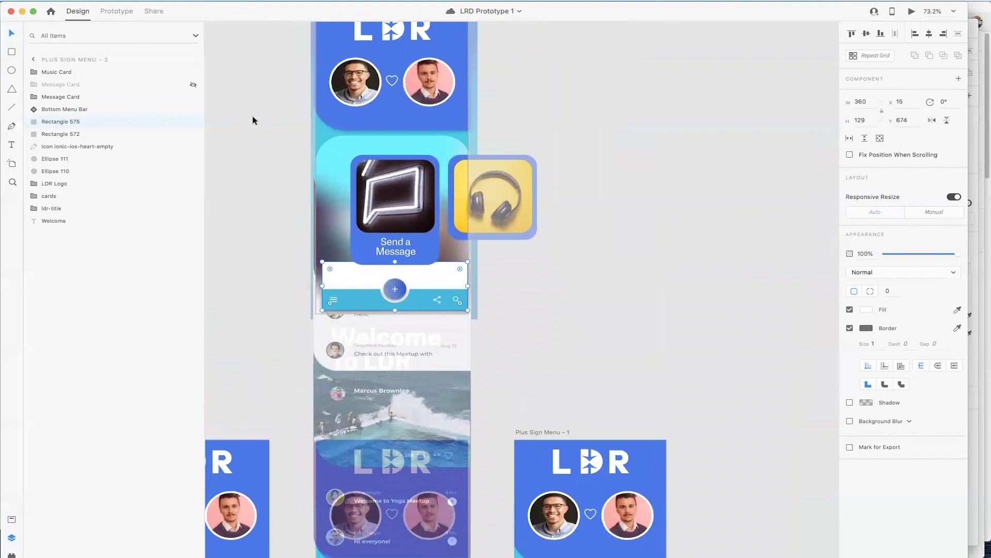
left_click(377, 214)
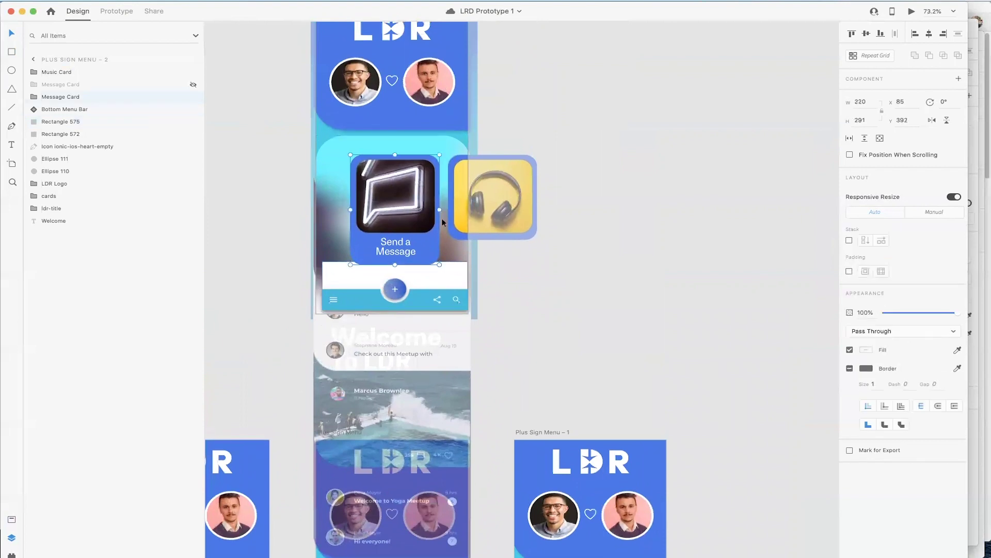
left_click(457, 224, "shift")
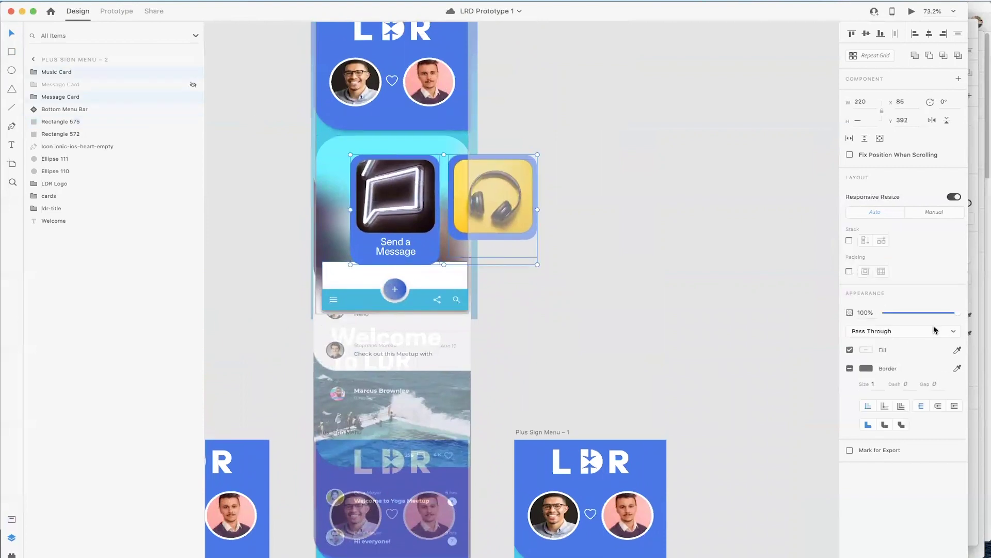
left_click_drag(957, 312, 884, 313)
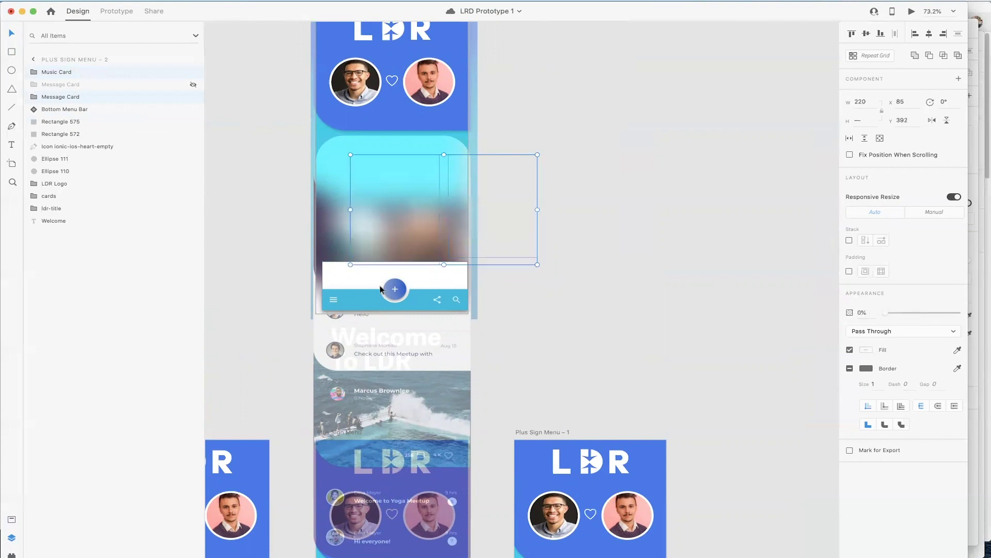
left_click(349, 274)
left_click_drag(392, 262, 390, 125)
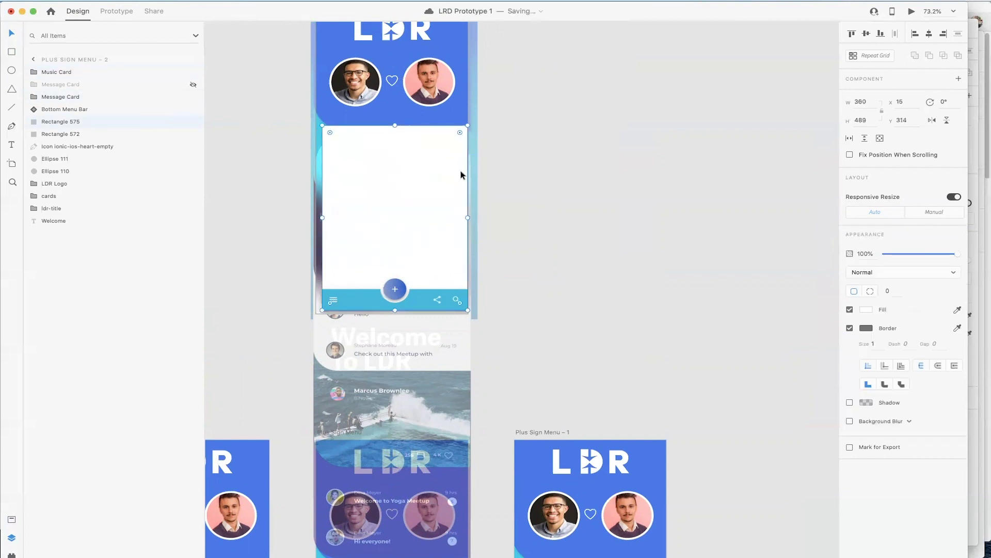
key("ctrl+z")
key("ctrl+z")
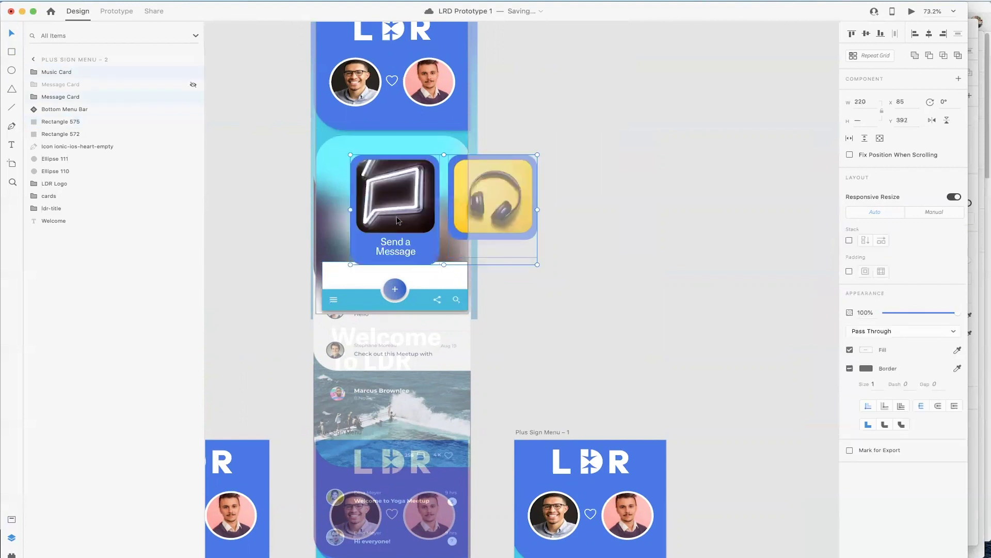
Step: Set the opacity of the "Send a Message" text inside the Message Card group to 0%
double_click(396, 250)
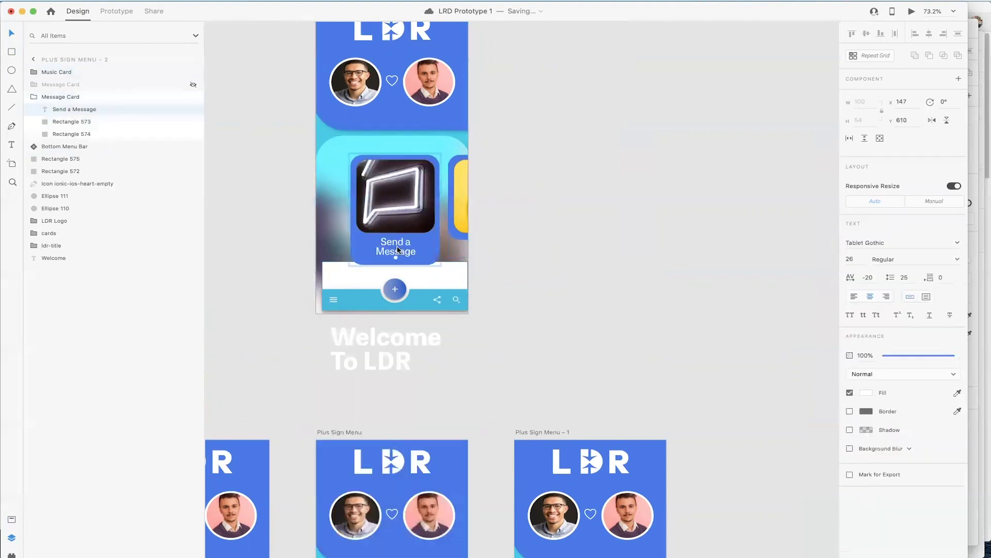
double_click(396, 250)
left_click_drag(955, 355, 886, 356)
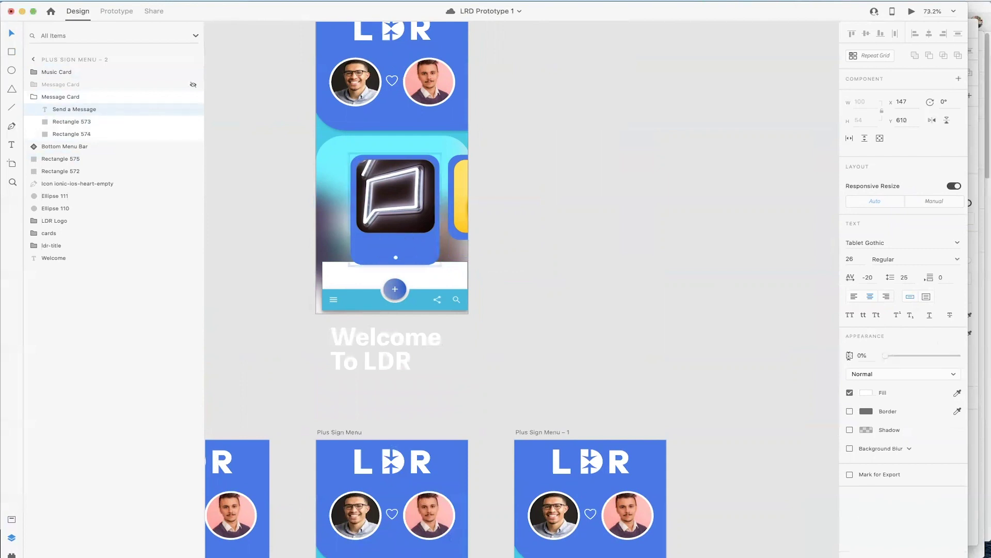
Step: Shorten the Message Card's blue background rectangle to 218 high so it frames only the neon image
double_click(404, 239)
key("Escape")
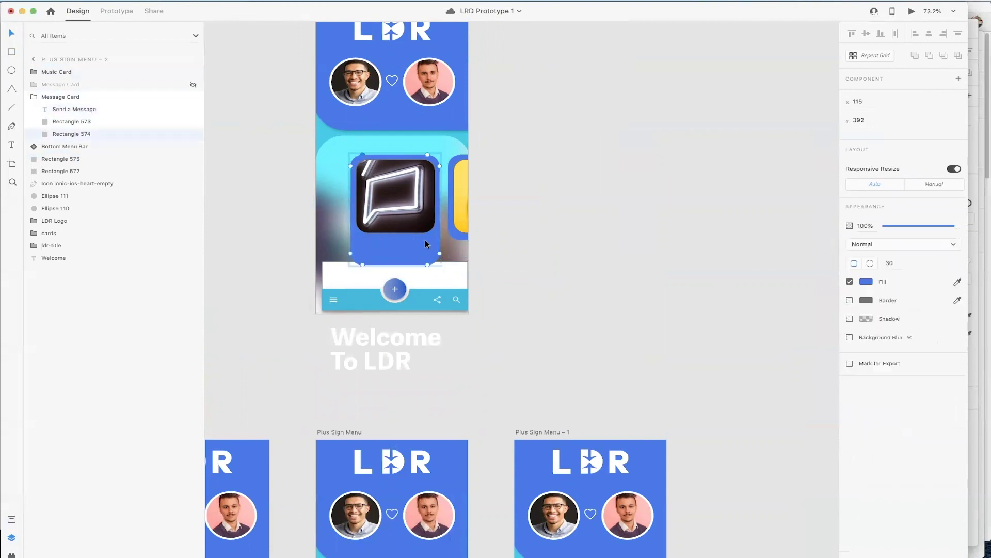
left_click(401, 253)
left_click(402, 266)
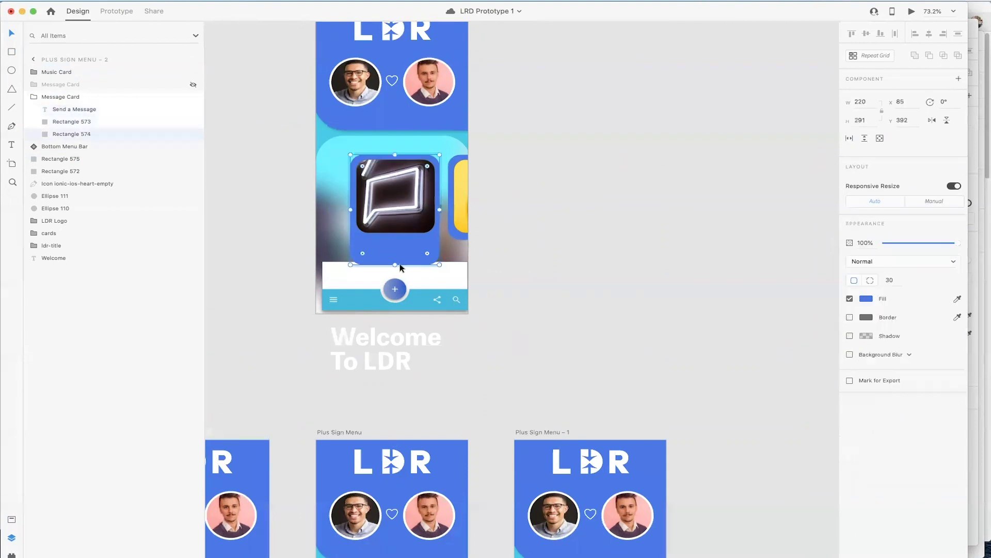
left_click_drag(395, 265, 395, 237)
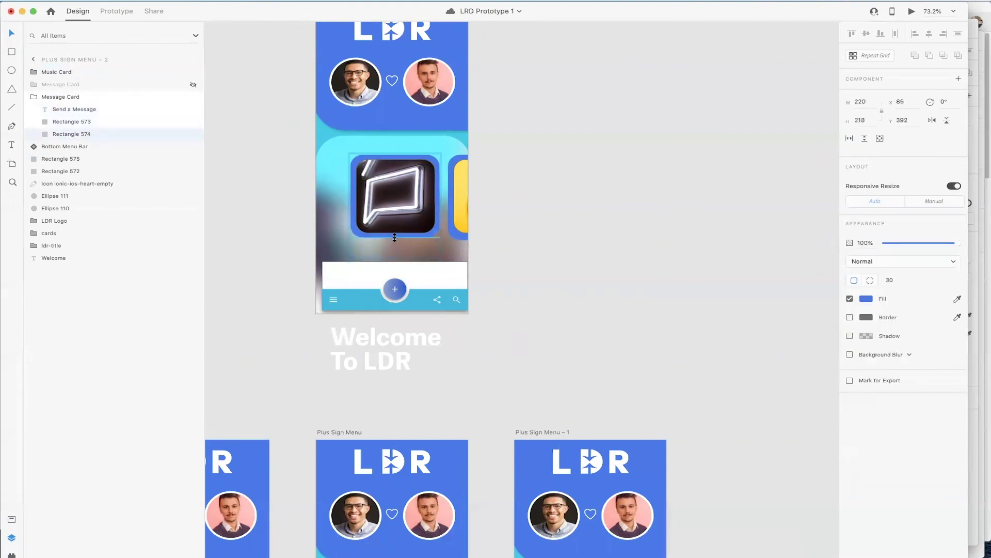
left_click_drag(440, 237, 400, 206)
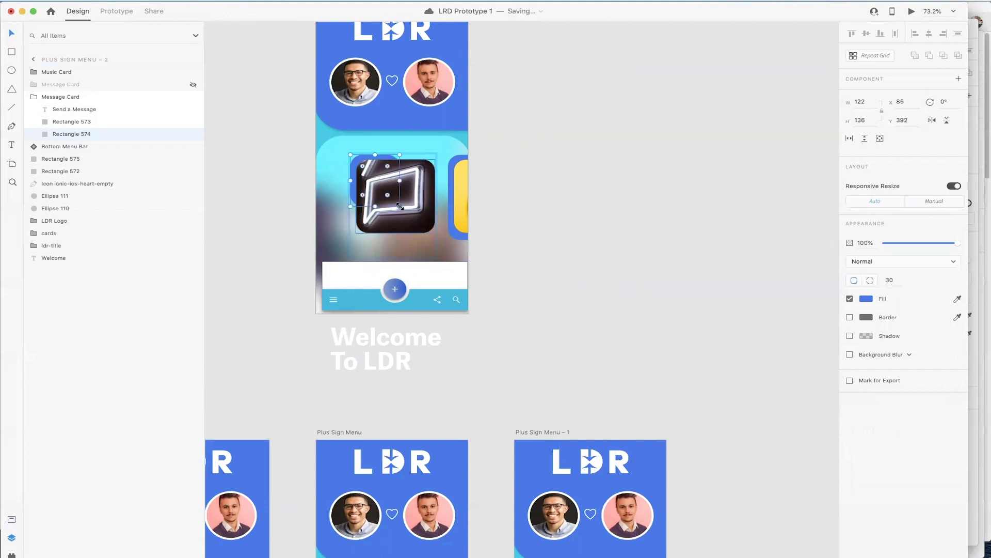
Step: Shrink the whole Message Card group to about 56 by 68 and place it at about X 24, Y 358
left_click(227, 192)
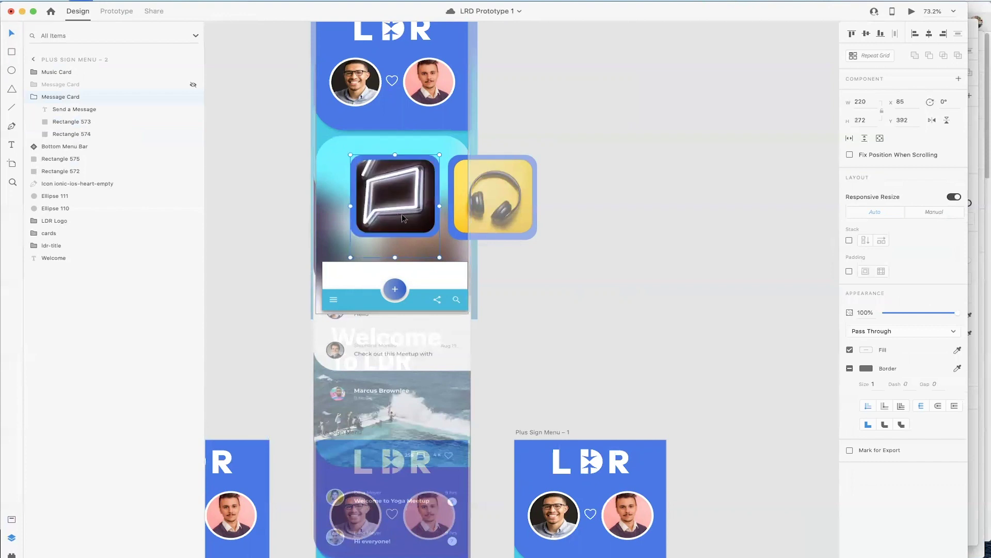
left_click_drag(439, 257, 345, 161)
left_click(339, 159)
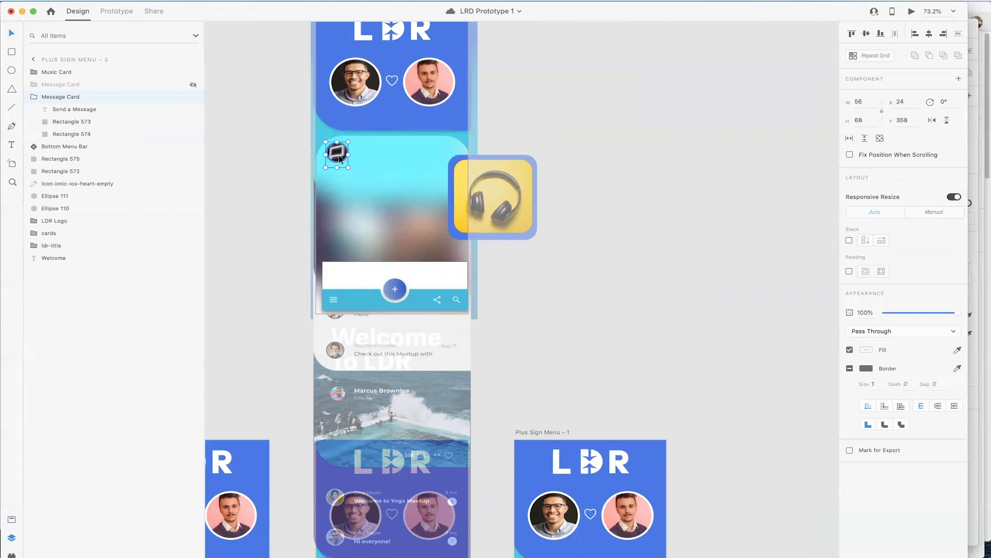
Step: Stretch the white rectangle upward to 473 high and round its corners to radii of 61, 6, 6 and 6
left_click(419, 274)
left_click_drag(396, 261, 396, 130)
left_click_drag(331, 140, 344, 153)
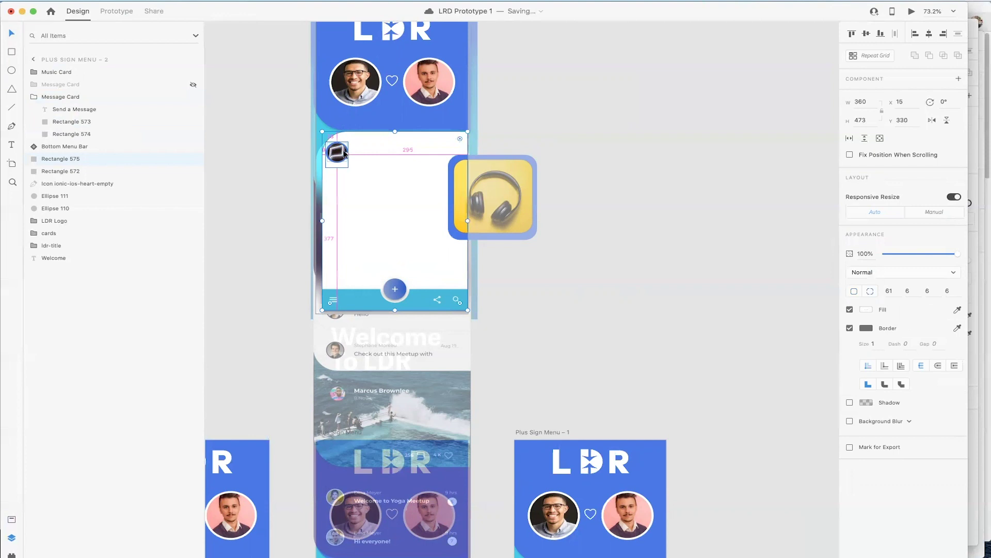
Step: Move the shrunken Message Card slightly right and up, inside the white panel's rounded upper-left corner
left_click(335, 154)
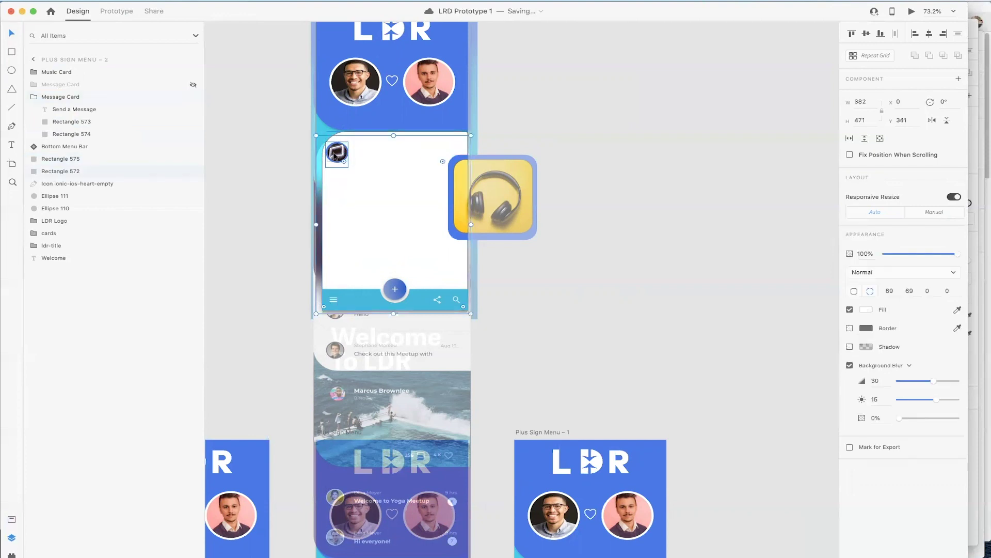
left_click_drag(334, 156, 344, 153)
left_click(251, 155)
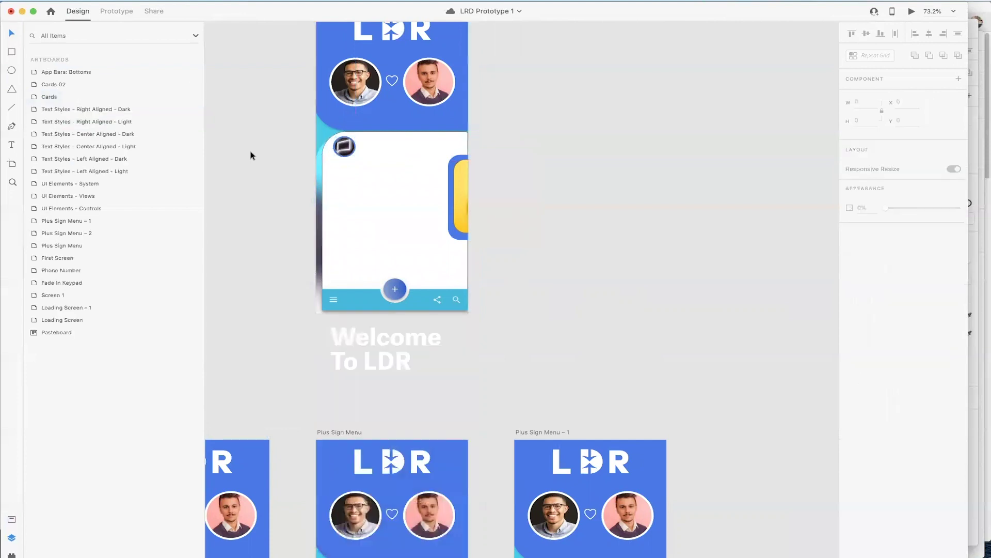
Step: Add a "Message" text heading in black (#000000) to the right of the small message thumbnail on the white panel
left_click(13, 147)
left_click(365, 146)
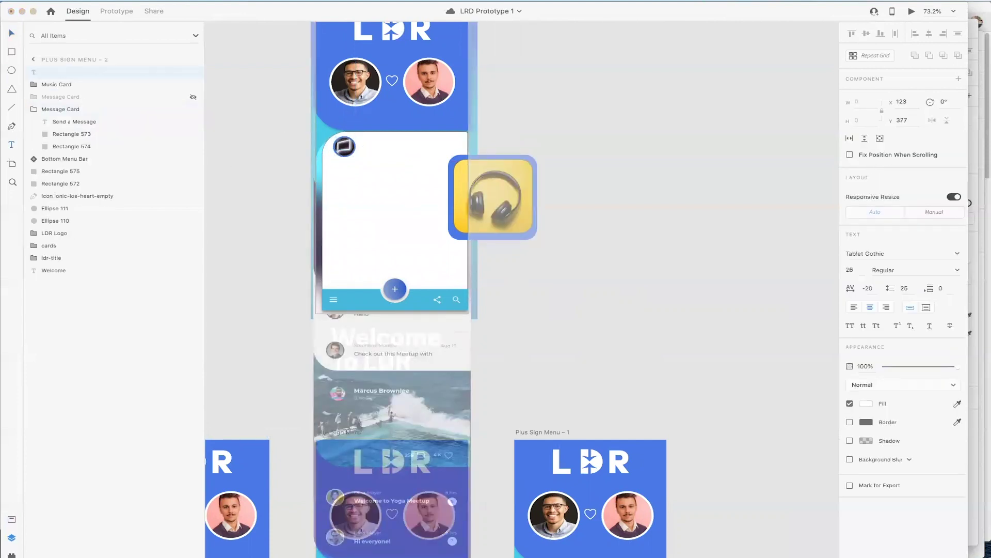
type("Message")
key("Escape")
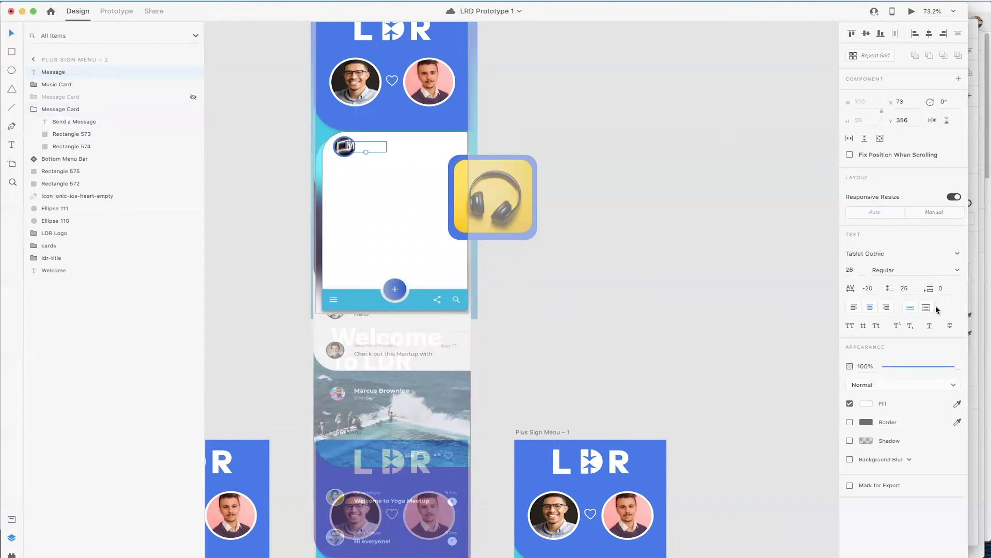
left_click(872, 405)
left_click_drag(773, 396, 699, 432)
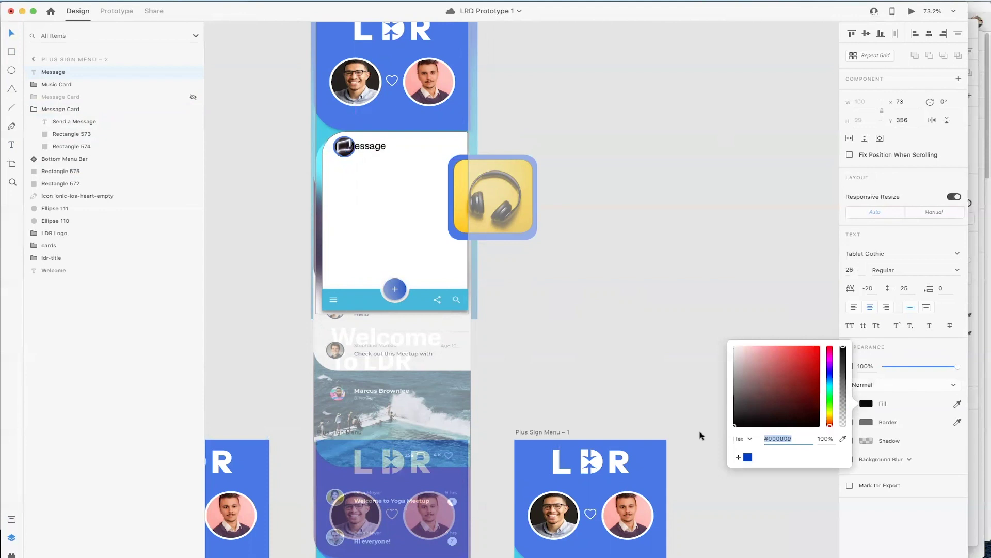
left_click_drag(375, 149, 400, 150)
Step: Set the opacity of the Music Card on the Plus Sign Menu – 2 artboard to 0%
left_click(480, 175)
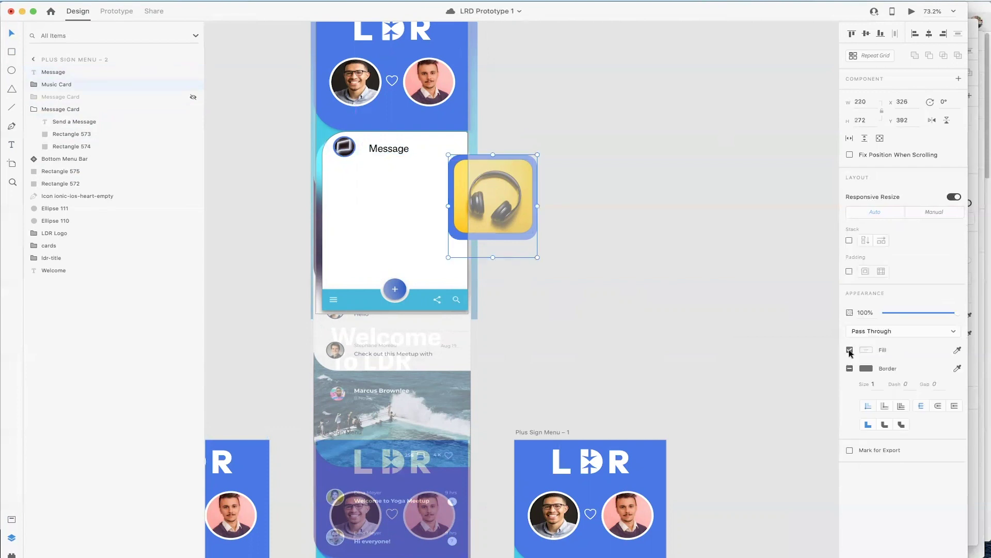
left_click_drag(958, 313, 881, 314)
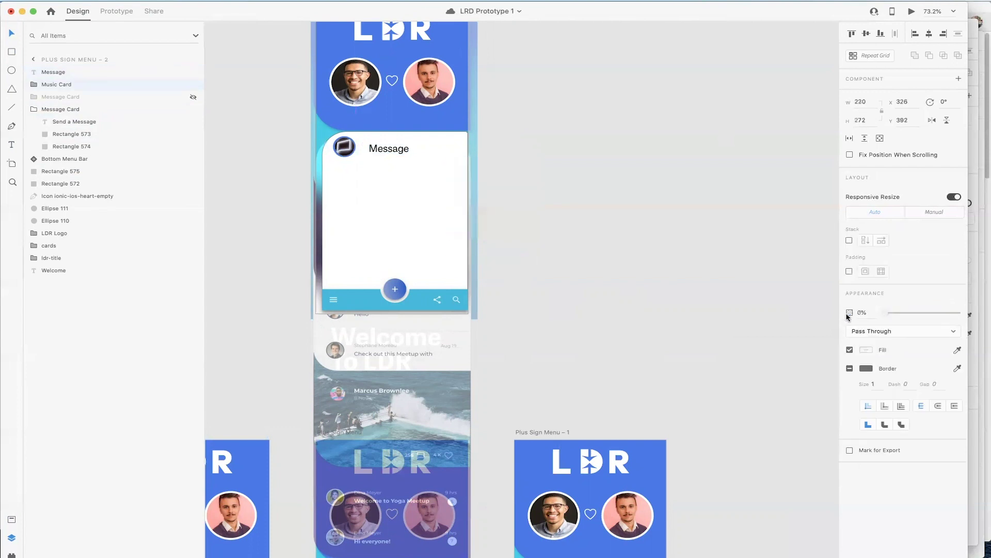
left_click(693, 258)
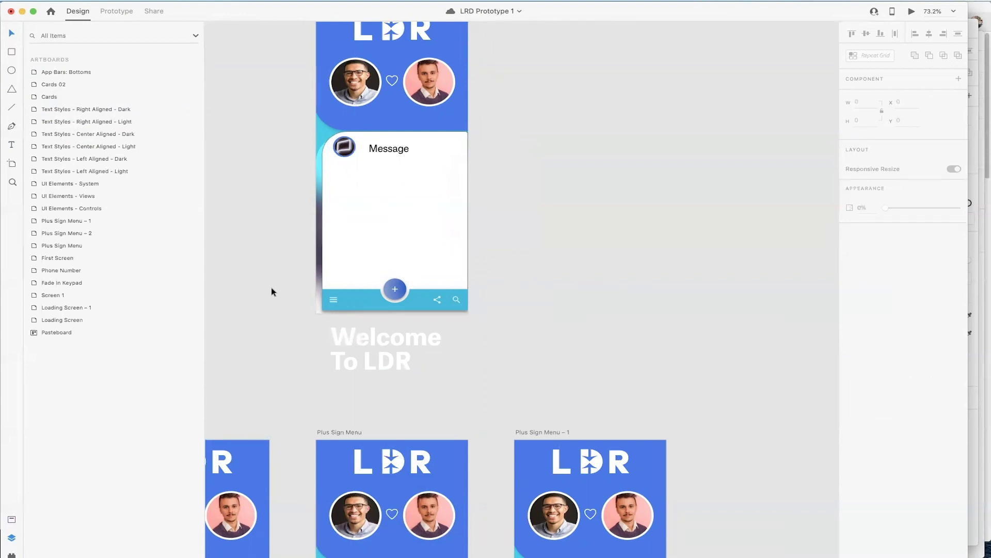
Step: Move the Bottom Menu Bar down off the Plus Sign Menu – 2 artboard, to Y -344 on the pasteboard
left_click(349, 298)
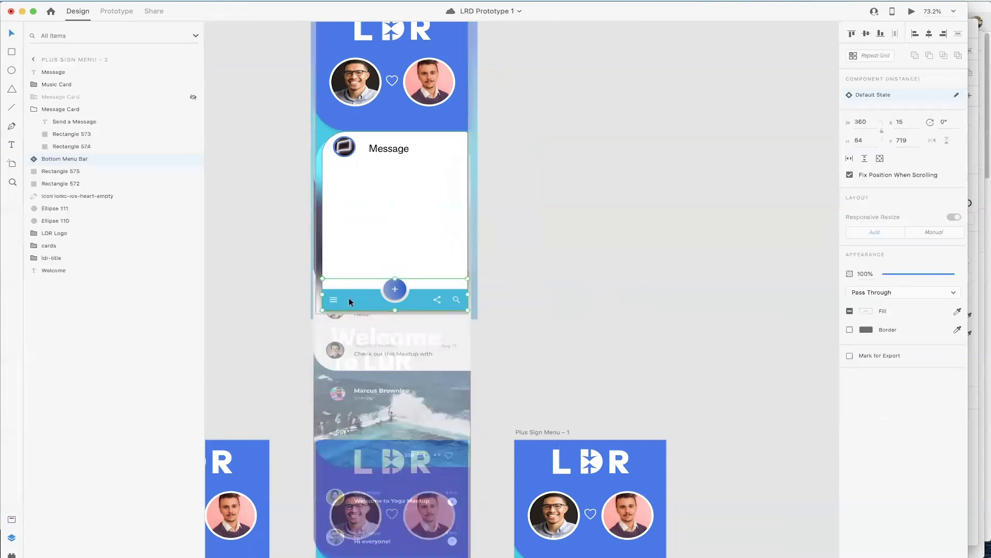
left_click_drag(349, 297, 348, 331)
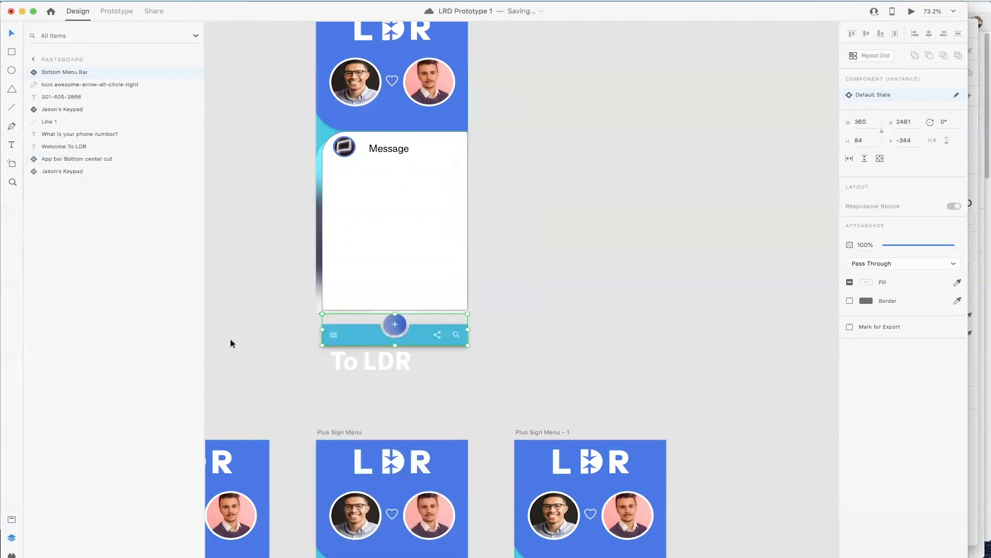
key("Escape")
key("super+0")
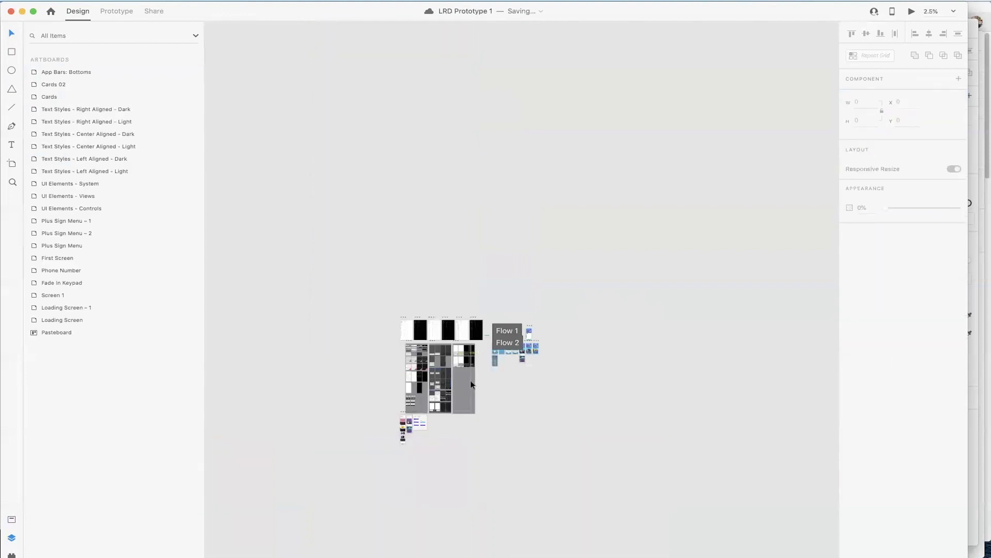
Step: Copy the light alphabetic keyboard group, without its autocomplete bar, from the UI Elements - System artboard
scroll(470, 380, "up", 5)
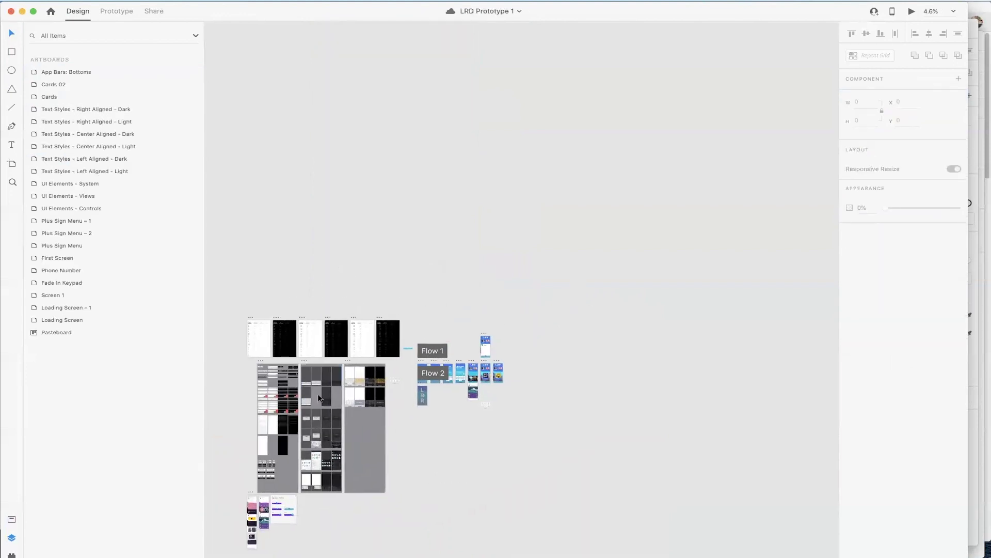
scroll(317, 394, "up", 8)
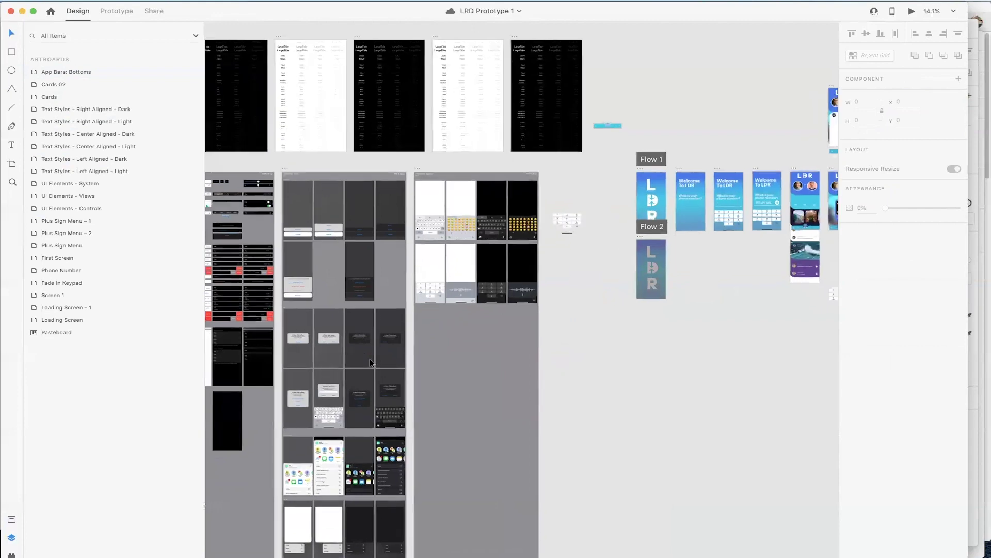
scroll(449, 310, "up", 4)
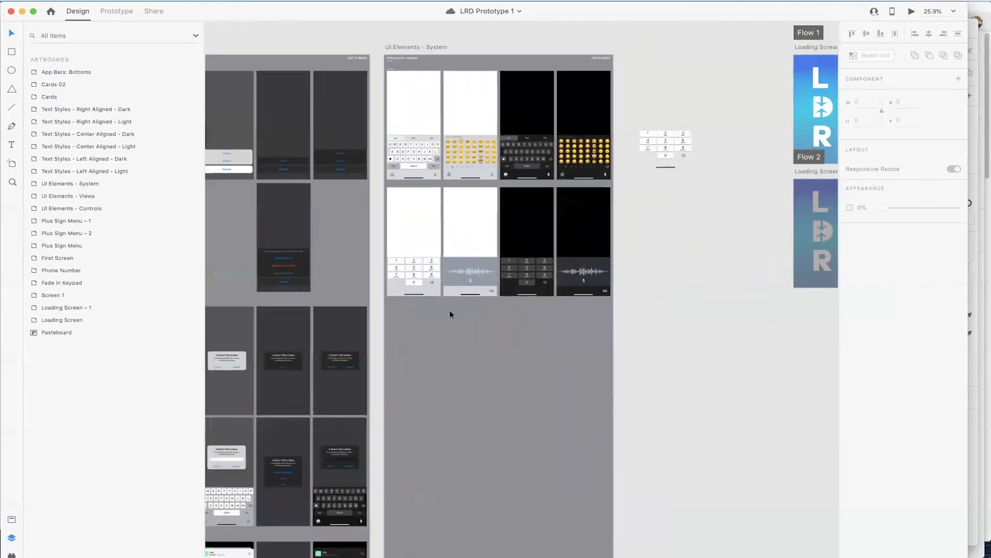
left_click(410, 162)
double_click(410, 162)
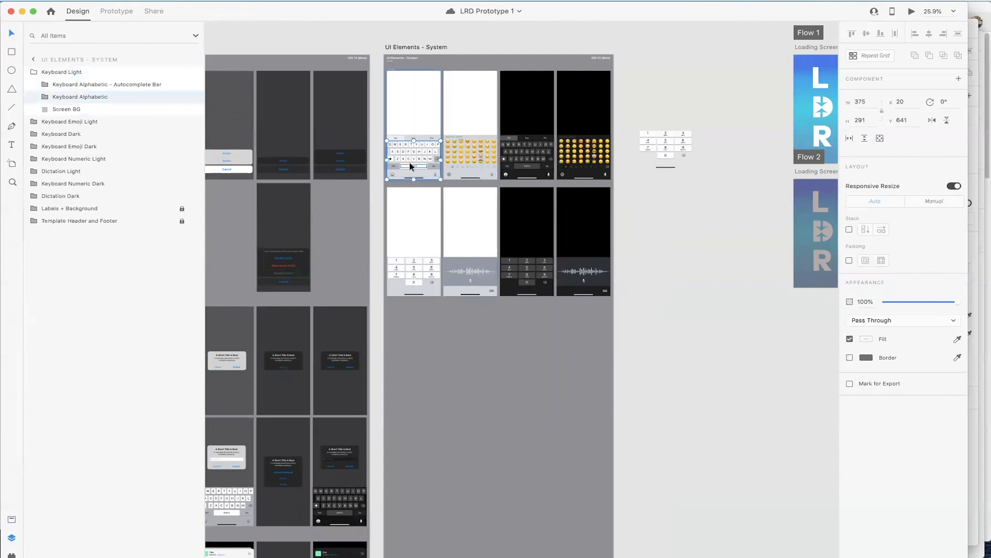
Step: Try to place a copy of the alphabetic keyboard over the bottom of the Plus Sign Menu – 2 message screen, and undo it
scroll(614, 278, "right", 10)
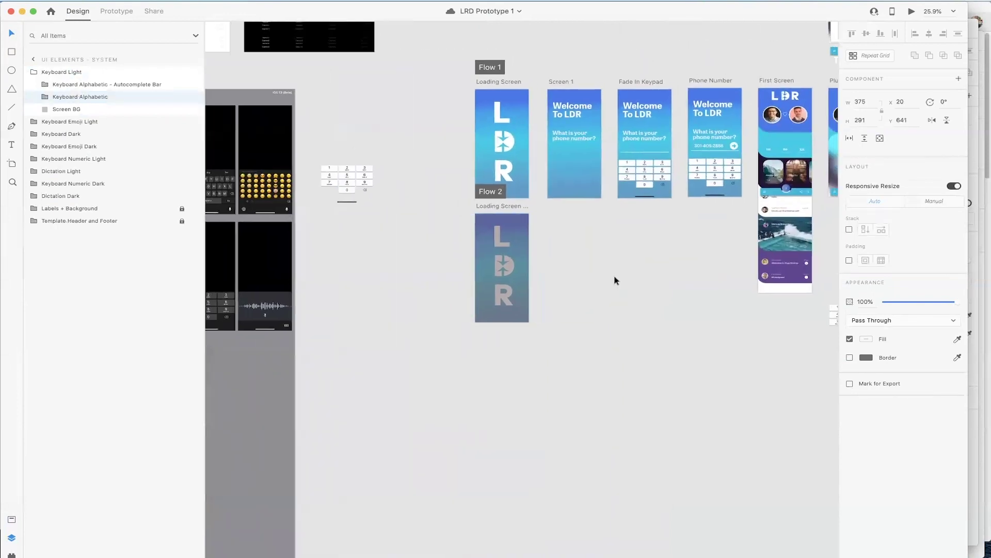
scroll(615, 281, "right", 8)
scroll(615, 280, "up", 4)
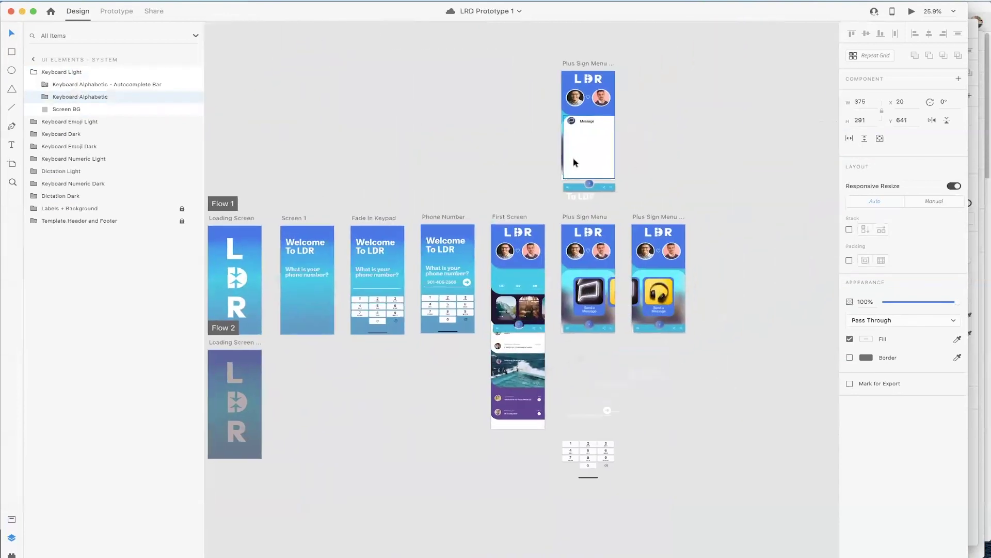
scroll(574, 163, "up", 6)
key("super+v")
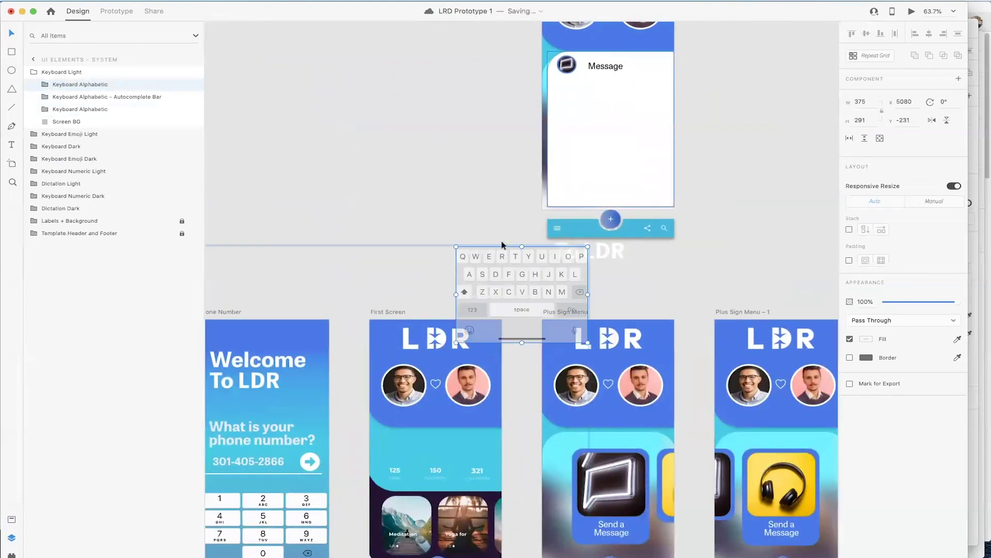
left_click_drag(466, 310, 504, 262)
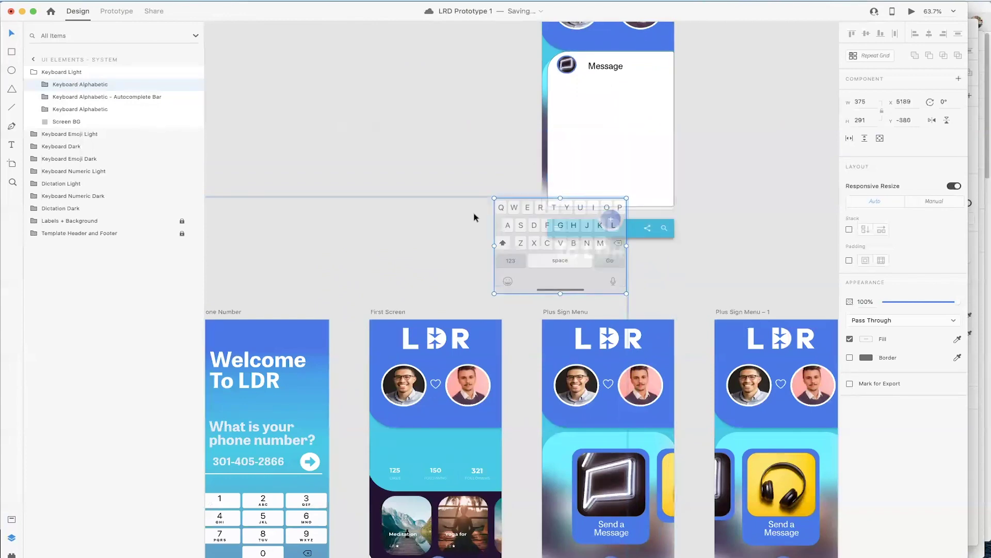
key("super+z")
key("super+z")
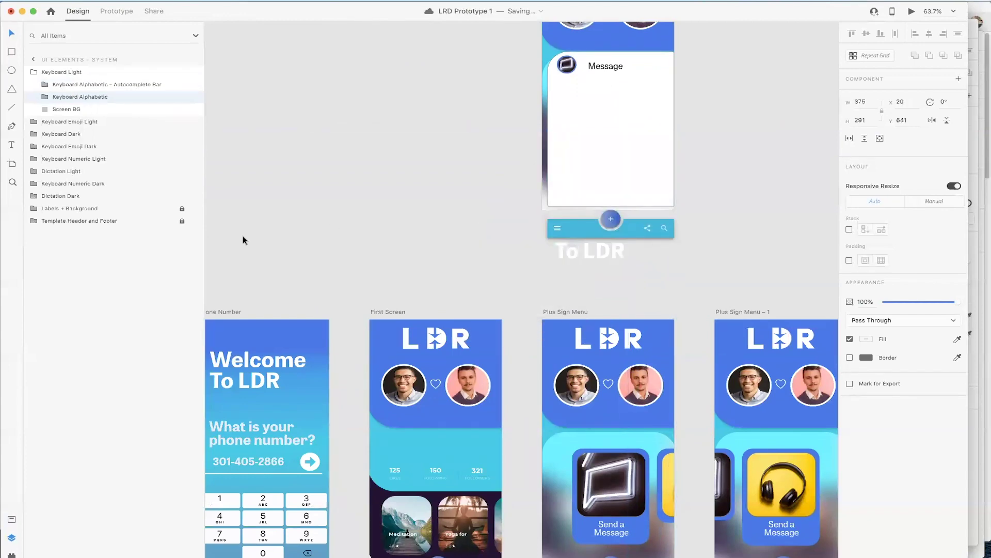
Step: Paste the alphabetic keyboard into the Plus Sign Menu – 2 artboard
scroll(242, 239, "left", 3)
scroll(243, 238, "down", 5)
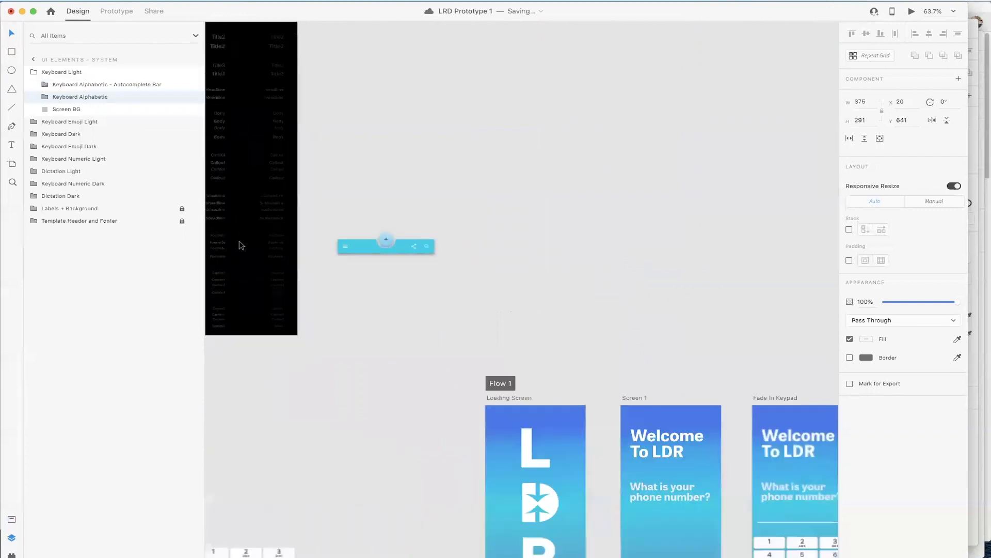
scroll(239, 241, "right", 7)
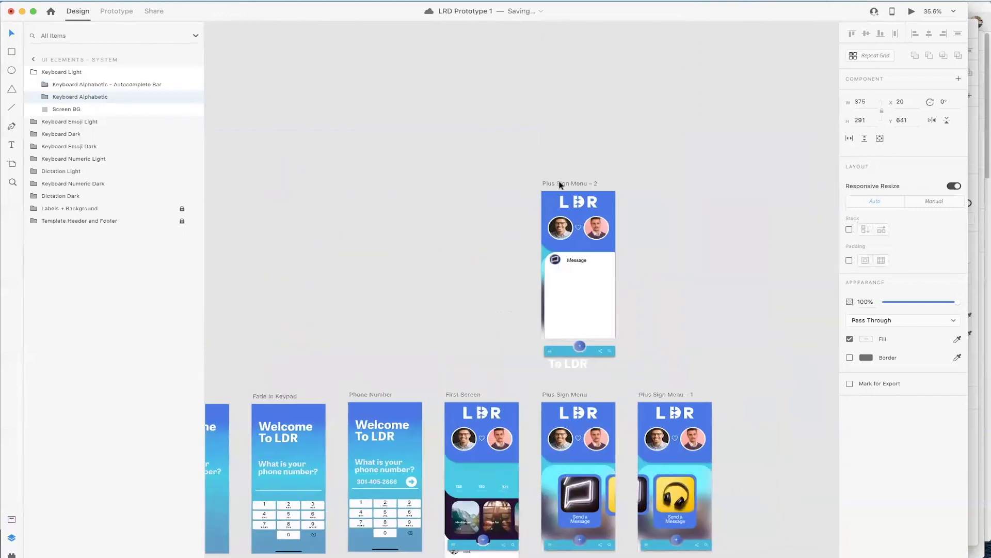
left_click(561, 184)
left_click(573, 336)
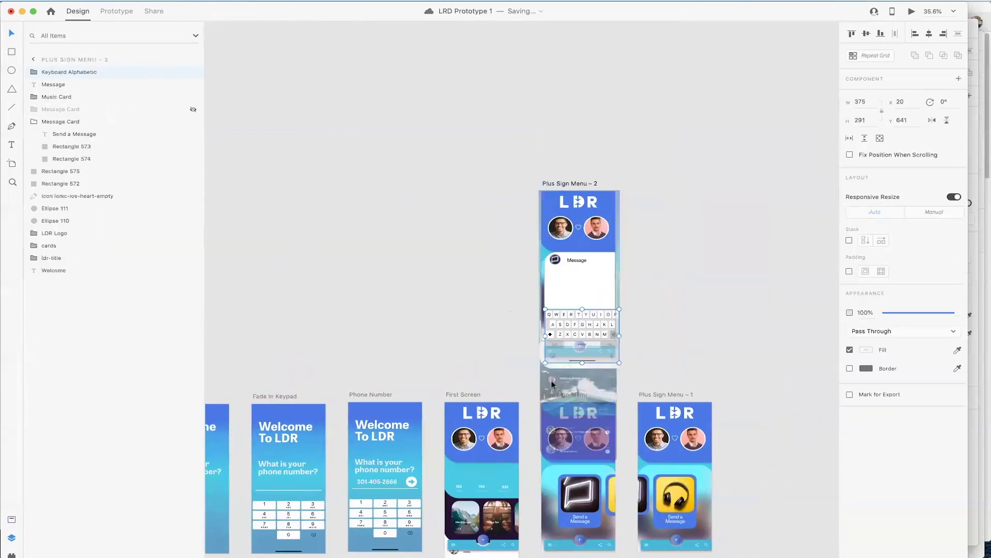
Step: Delete the blurred background rectangle inside the pasted keyboard's Background group
scroll(631, 332, "up", 5)
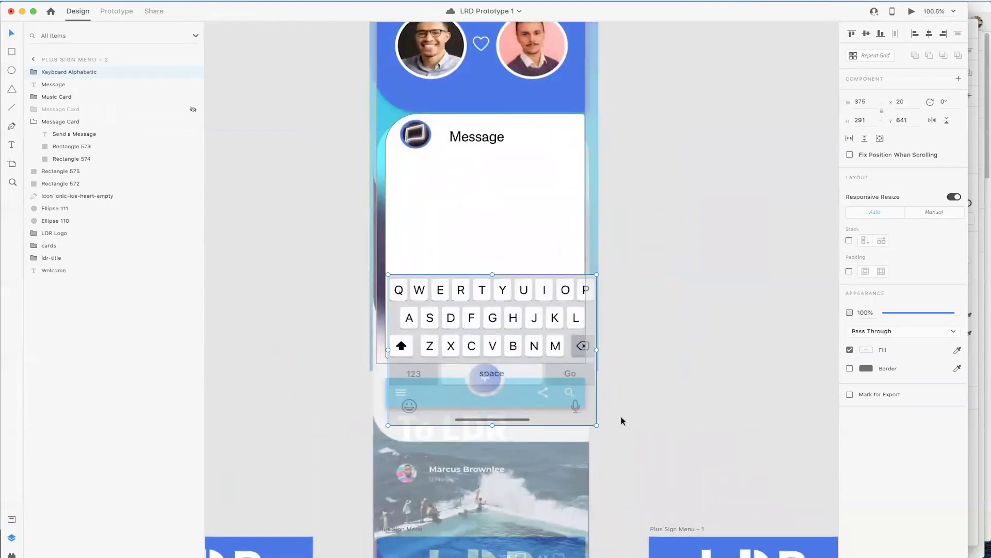
left_click(607, 418)
left_click(541, 331)
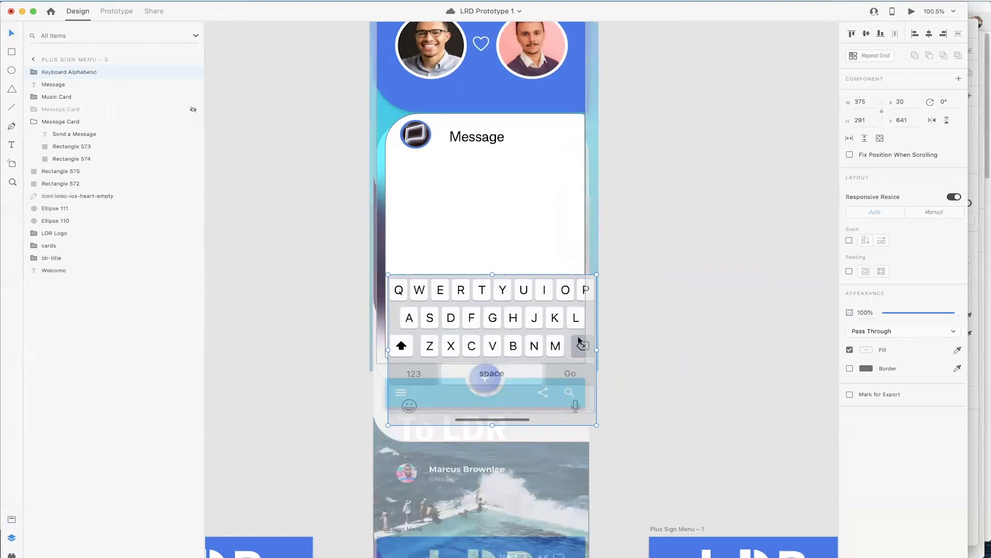
double_click(584, 414)
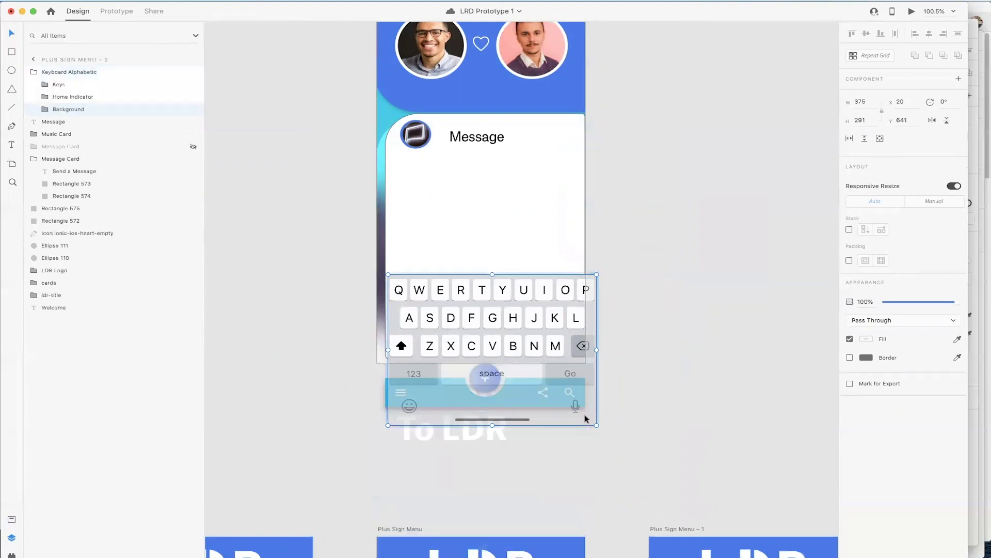
double_click(585, 414)
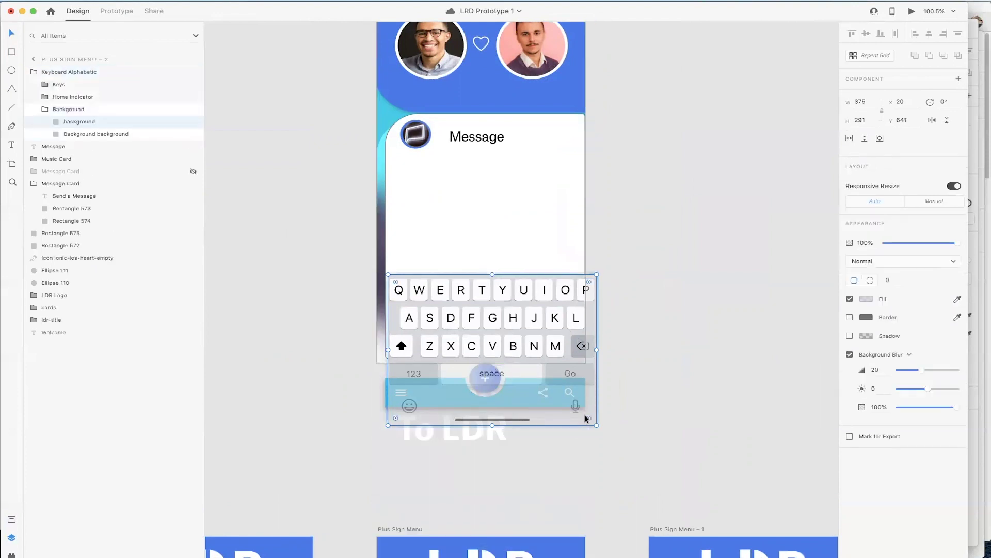
key("Delete")
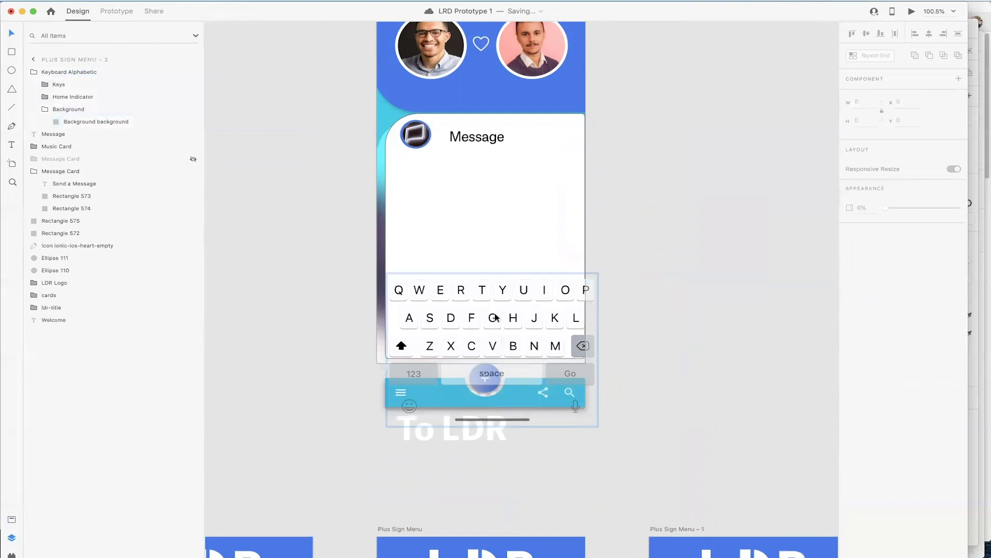
Step: Scale the keyboard's Keys group to about 320 wide and position it inside the lower part of the white message card
left_click(480, 283)
left_click_drag(478, 279, 483, 256)
left_click_drag(578, 345, 565, 336)
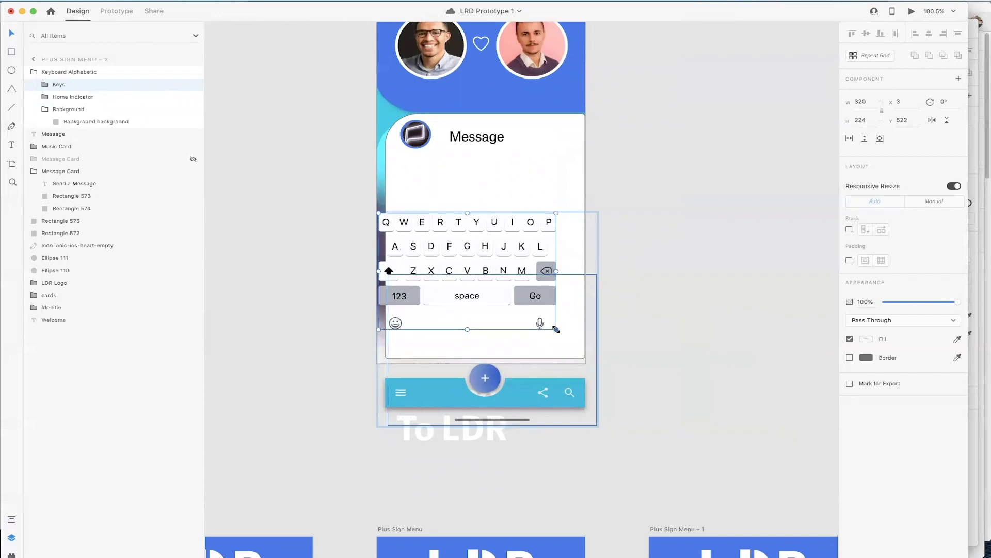
left_click_drag(491, 299, 503, 319)
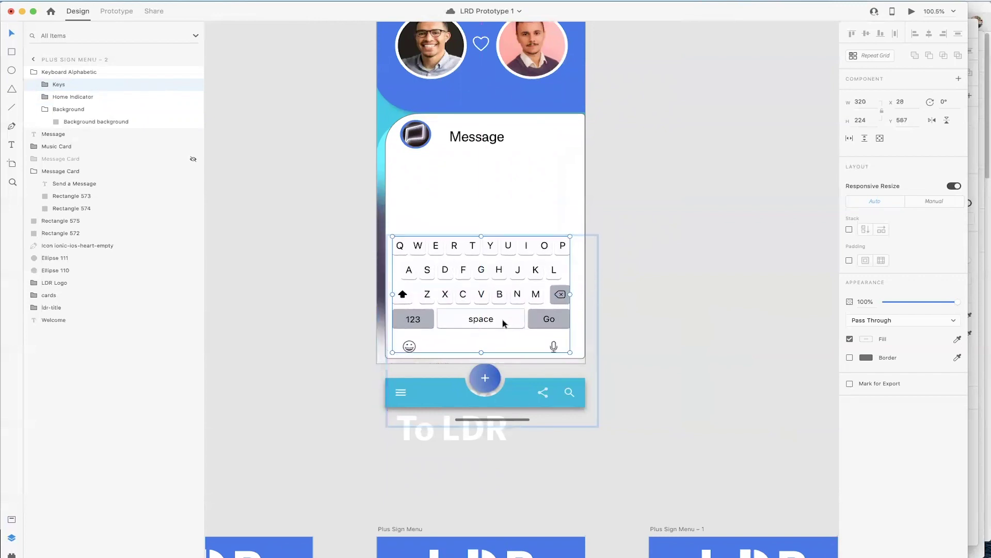
left_click(638, 267)
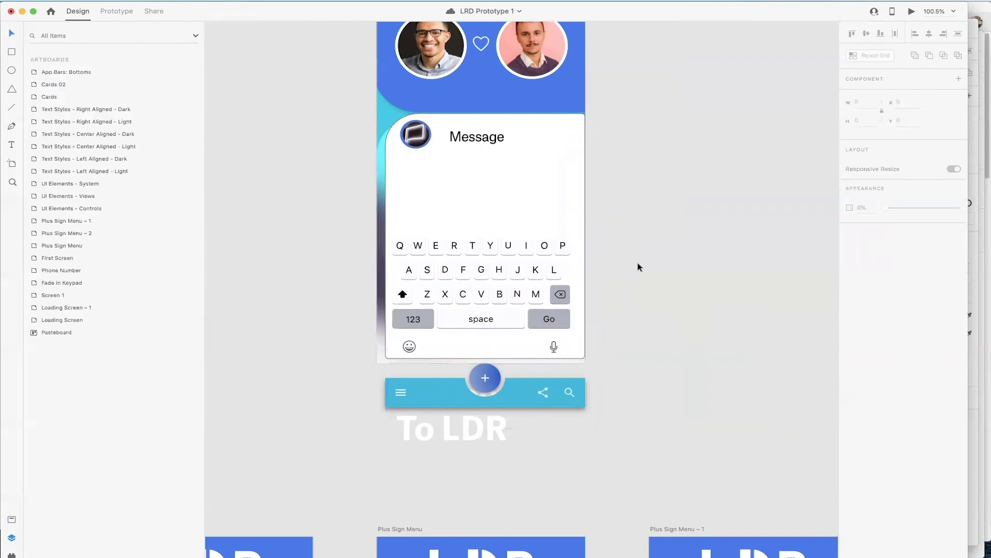
Step: Copy the edited keyboard to just below the Plus Sign Menu artboard and set the copy's opacity to 0%
left_click(529, 270)
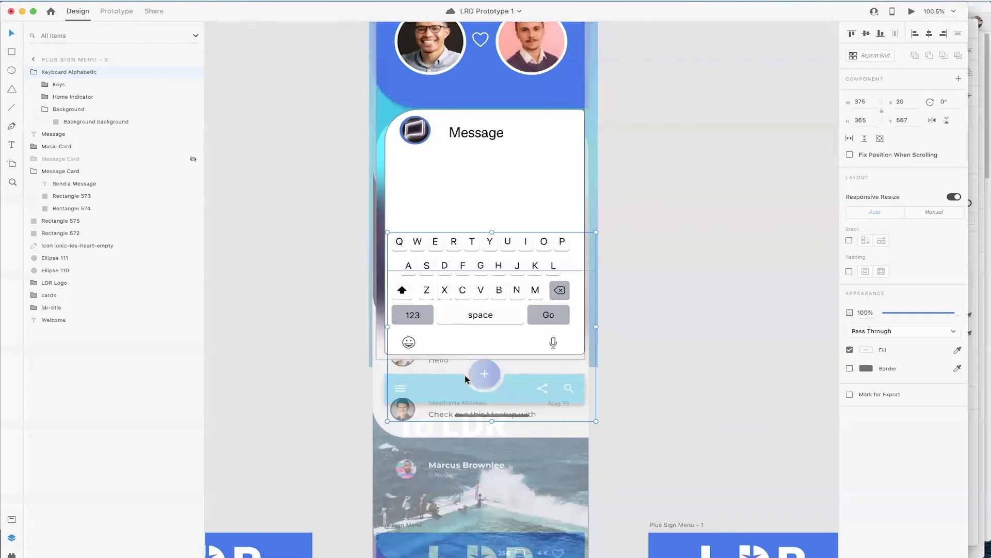
scroll(465, 375, "down", 10)
scroll(465, 379, "down", 5)
left_click(461, 330)
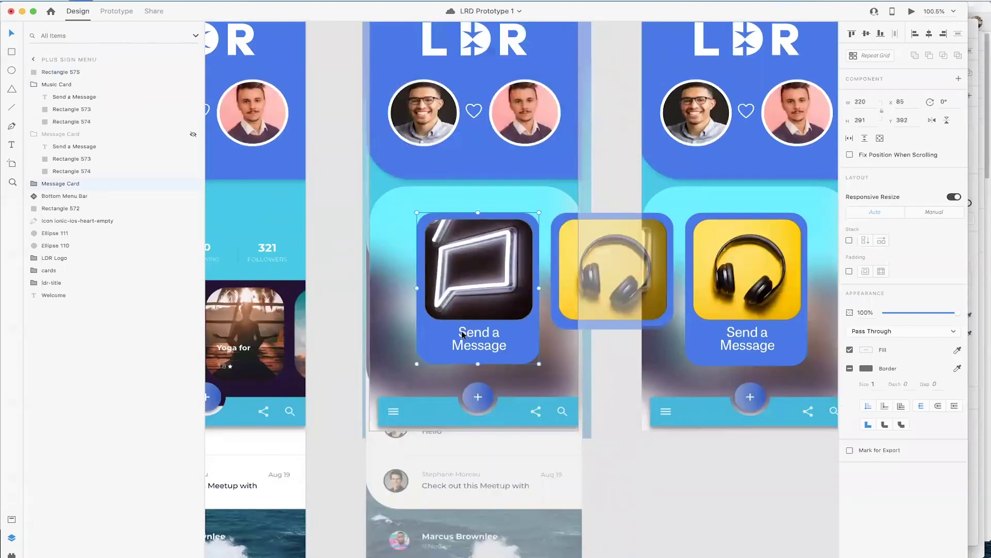
key("ctrl+v")
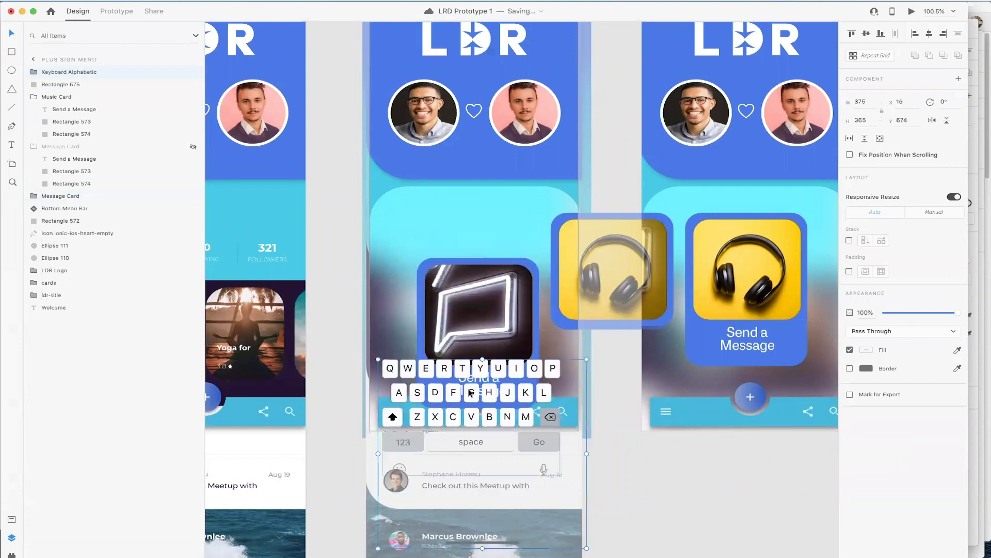
key("ctrl+z")
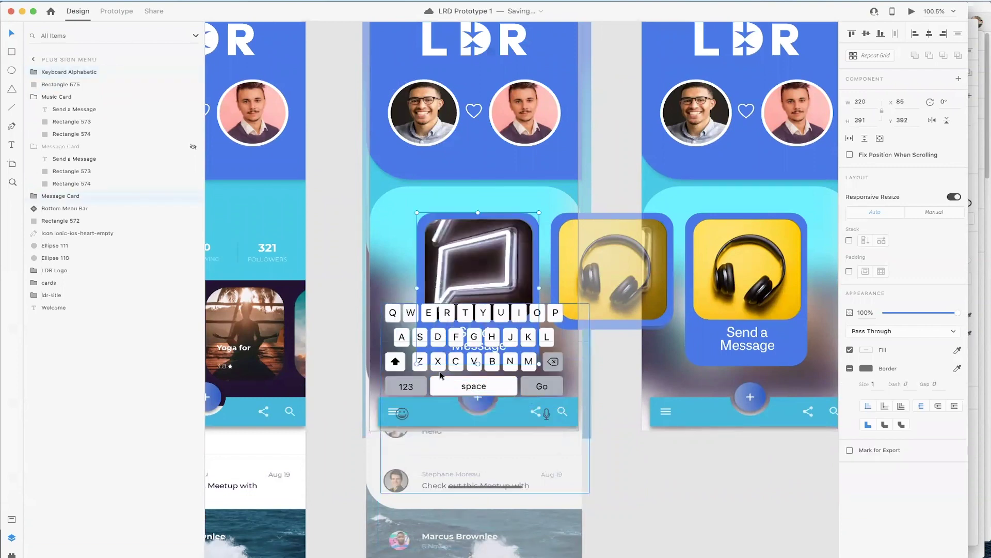
left_click_drag(396, 367, 391, 503)
left_click_drag(958, 283, 847, 284)
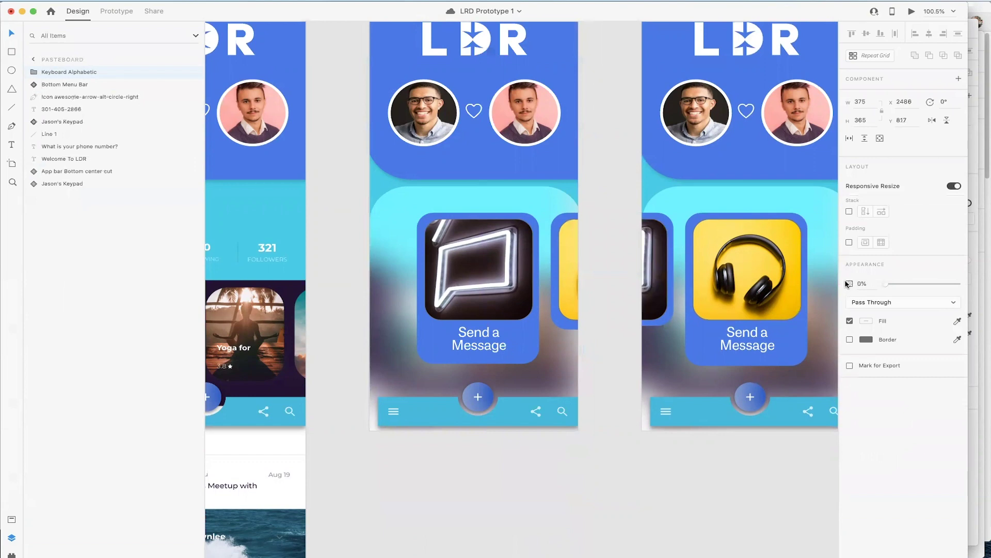
Step: Link the message card on Plus Sign Menu to Plus Sign Menu – 2 with a Tap trigger and Auto-Animate
scroll(581, 287, "down", 5)
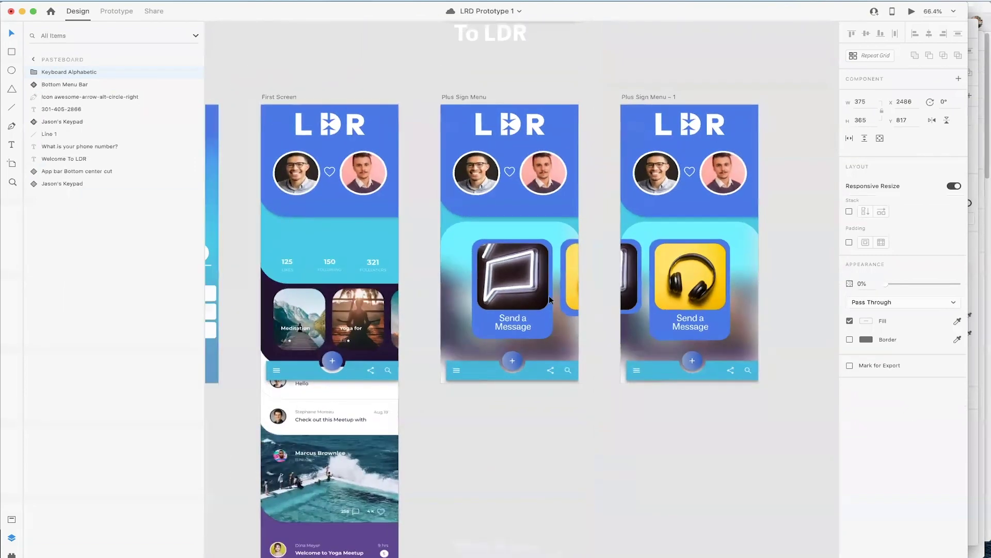
left_click(549, 298)
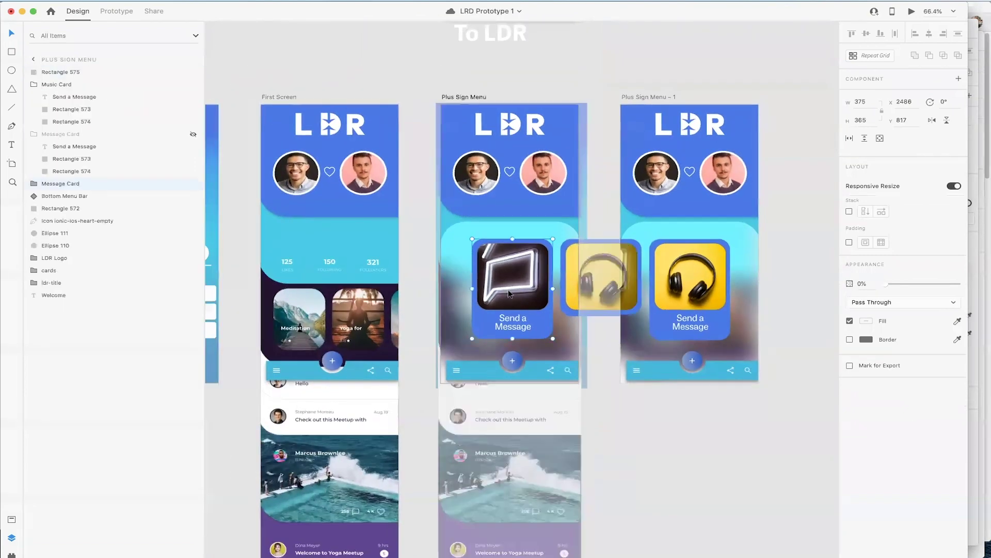
left_click(116, 11)
scroll(498, 282, "up", 3)
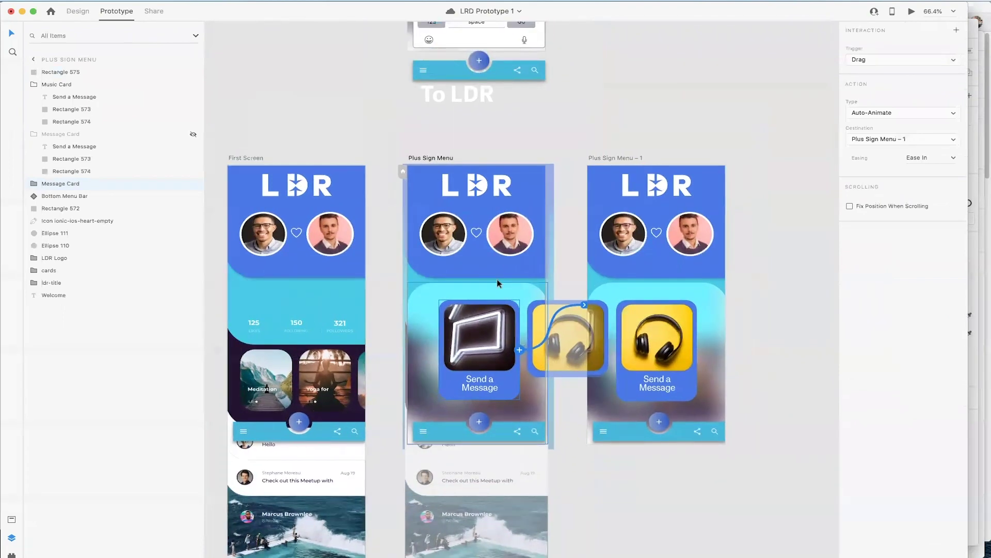
left_click(520, 349)
left_click_drag(553, 329, 482, 62)
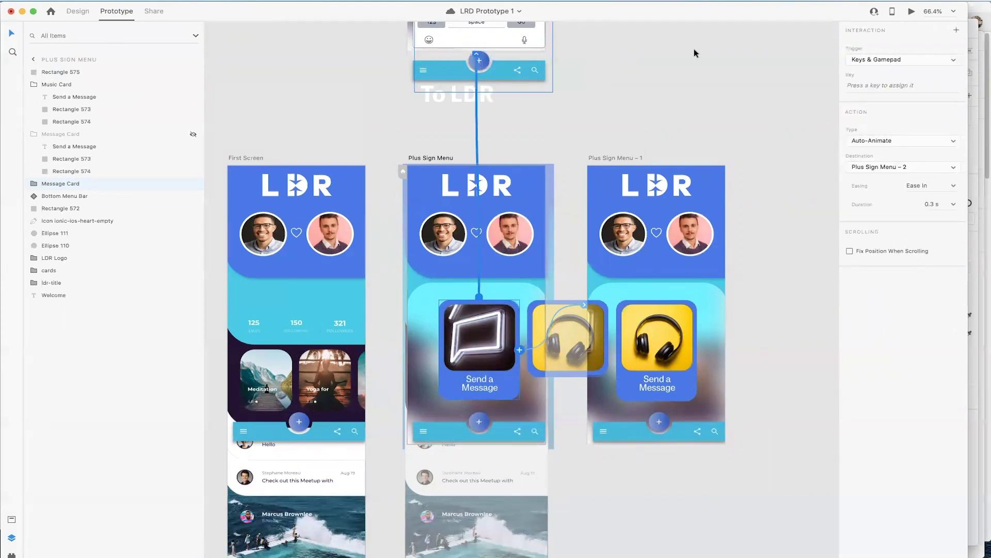
left_click(903, 61)
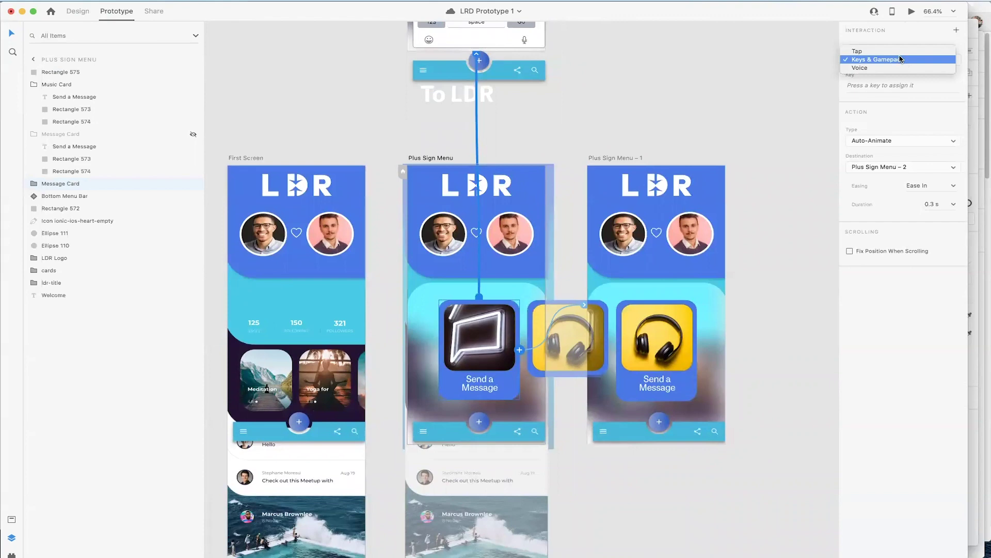
left_click(898, 53)
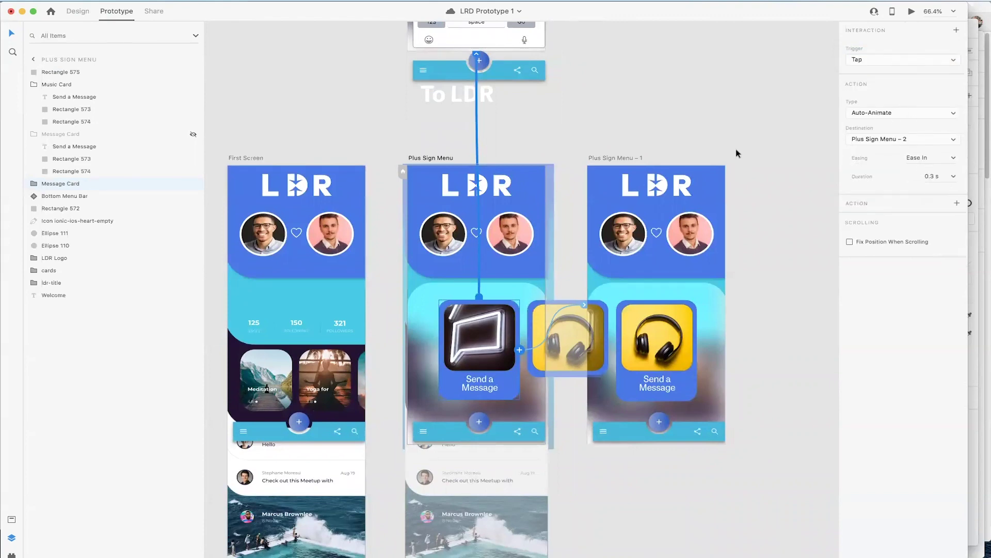
Step: Preview the prototype from First Screen and test opening the plus menu and tapping the Send a Message card
left_click(237, 159)
left_click(912, 11)
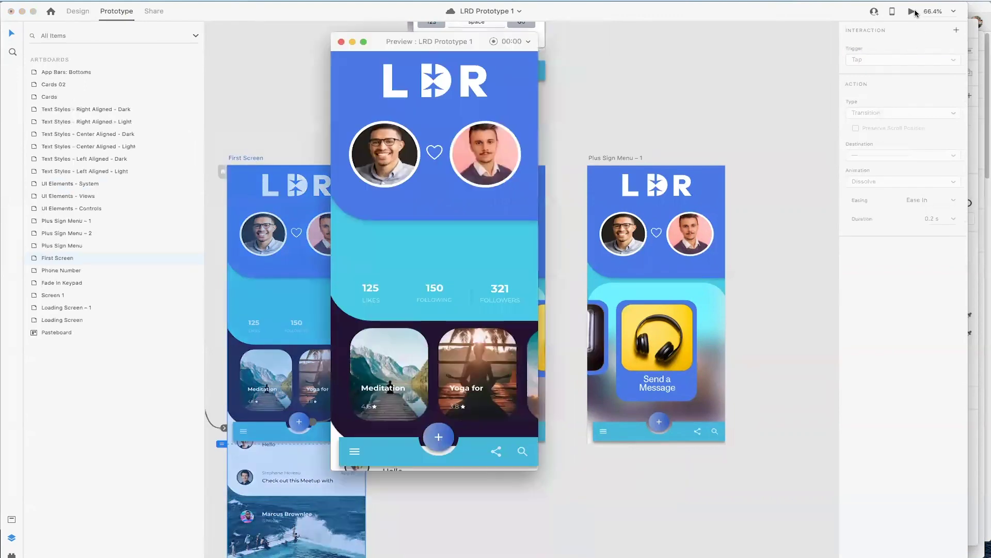
left_click(427, 428)
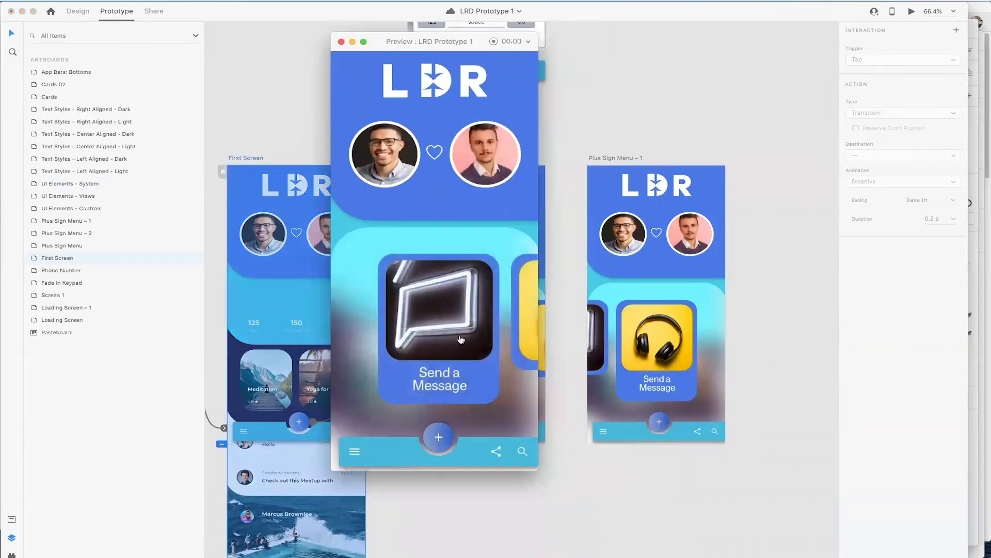
left_click_drag(381, 339, 454, 335)
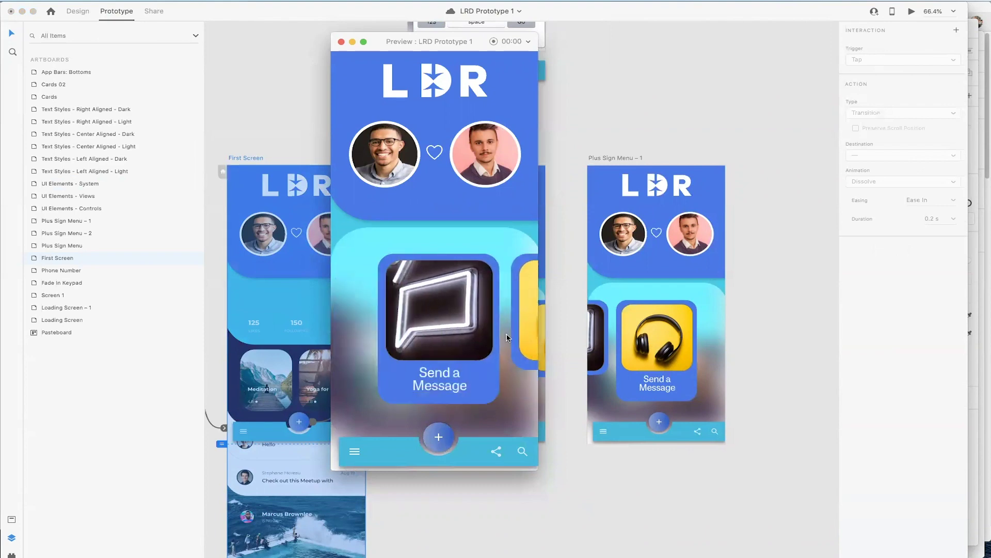
left_click(457, 335)
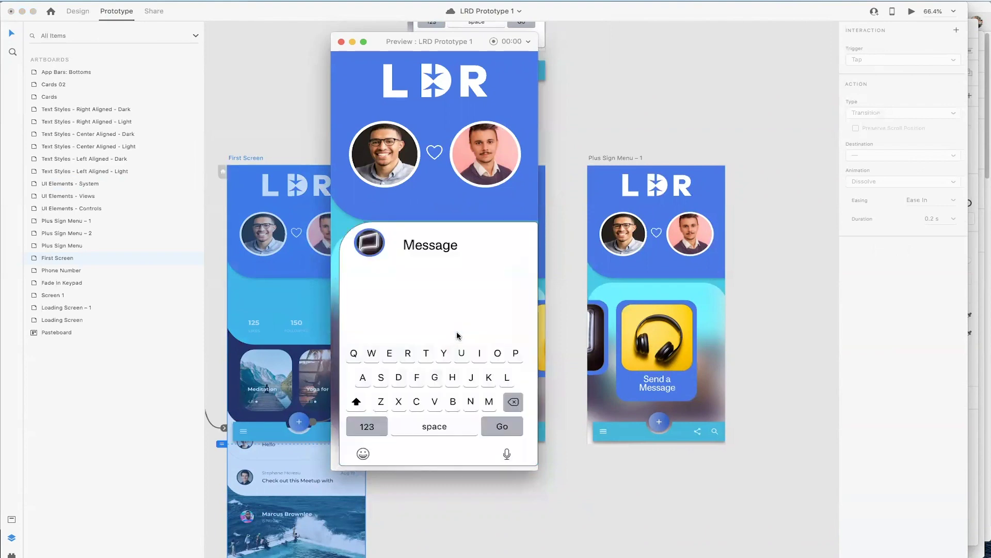
Step: Close the preview and search the Icons 4 Design plugin for "back" and "arrow" icons
left_click(341, 42)
scroll(390, 127, "down", 3)
scroll(387, 130, "up", 4)
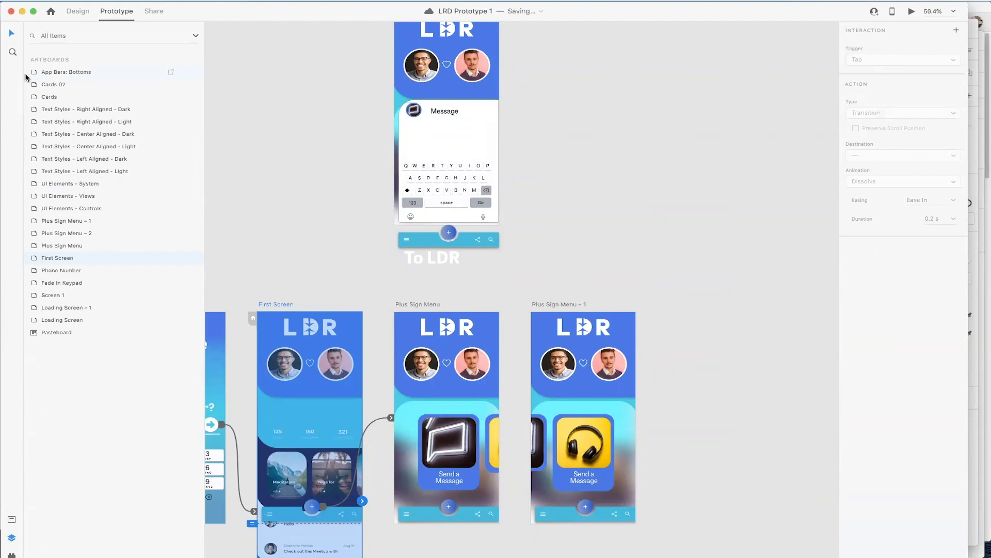
left_click(11, 554)
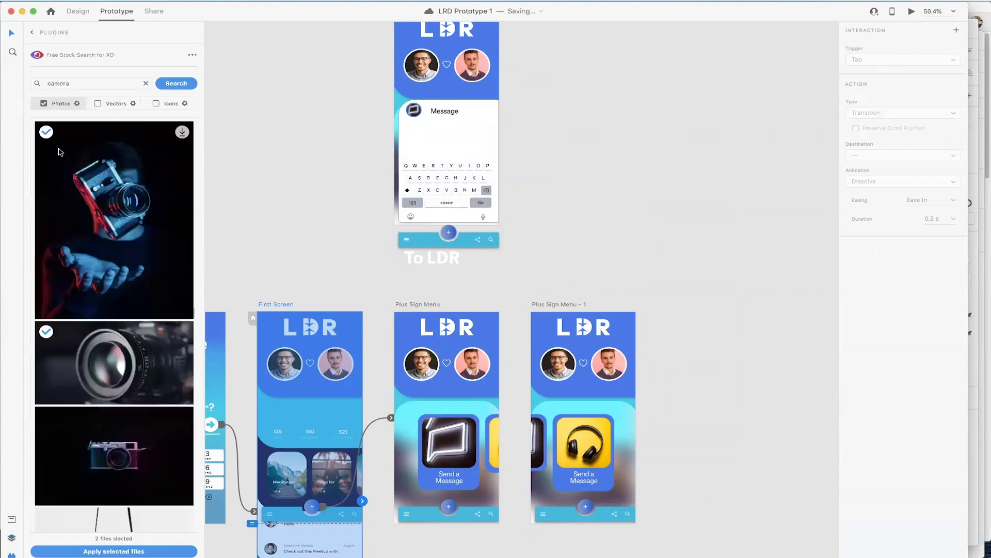
left_click(32, 33)
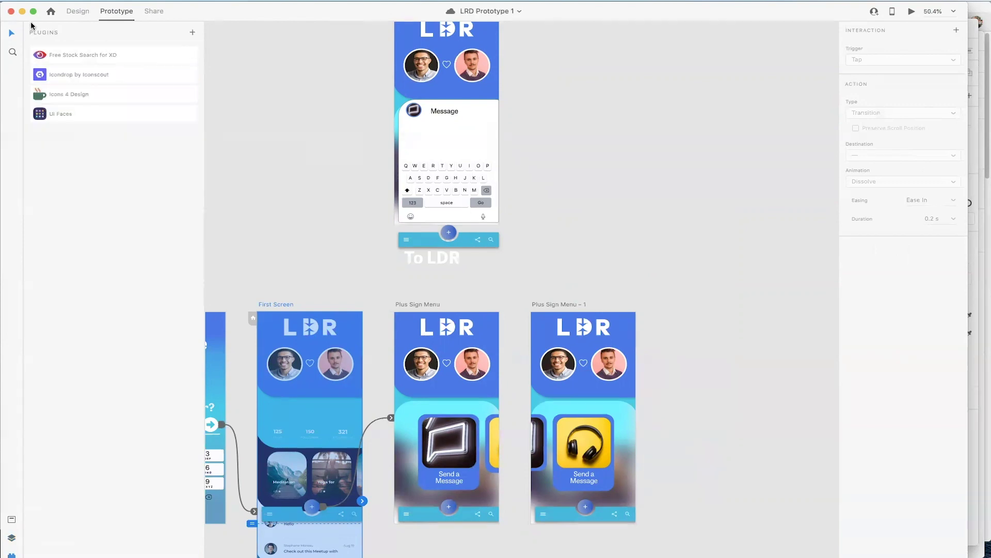
left_click(66, 94)
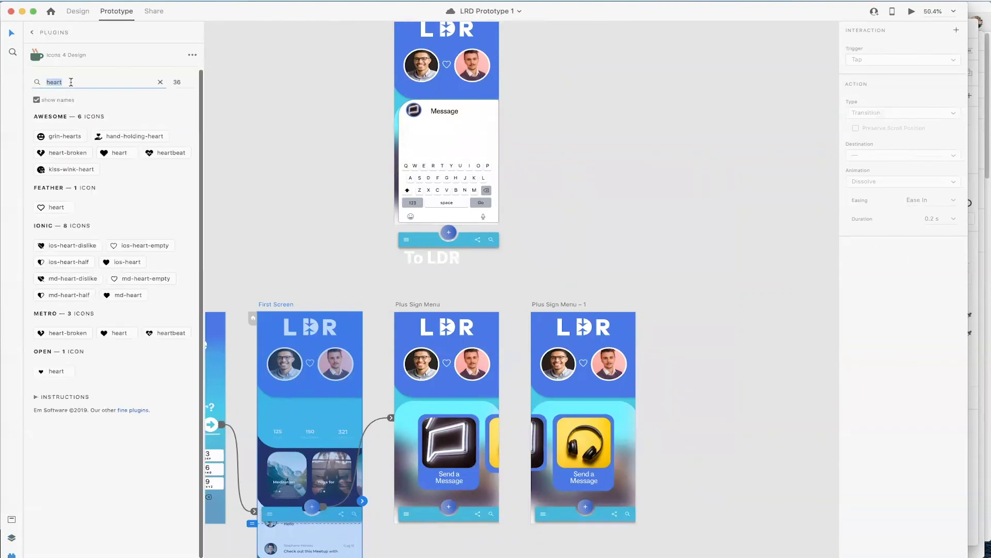
type("back")
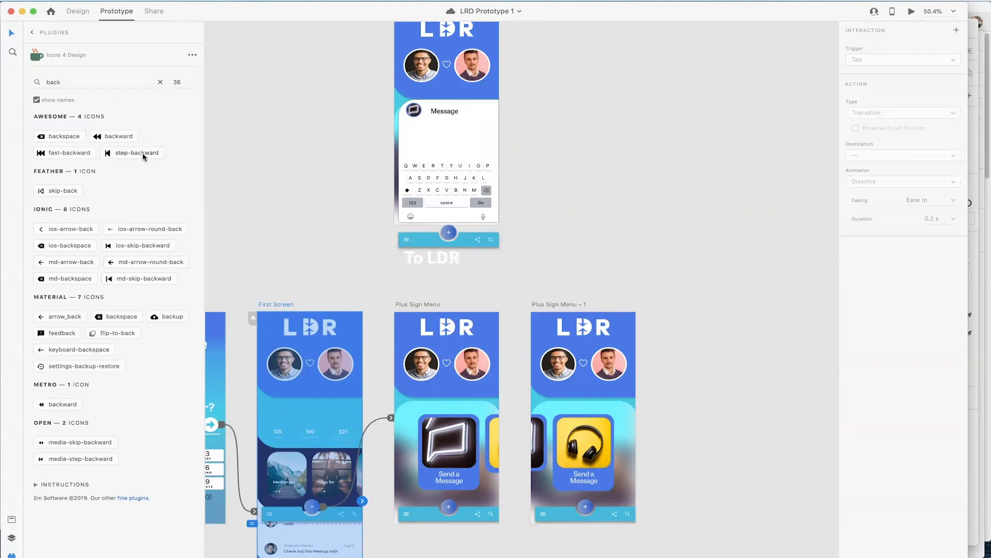
double_click(69, 81)
type("arrow")
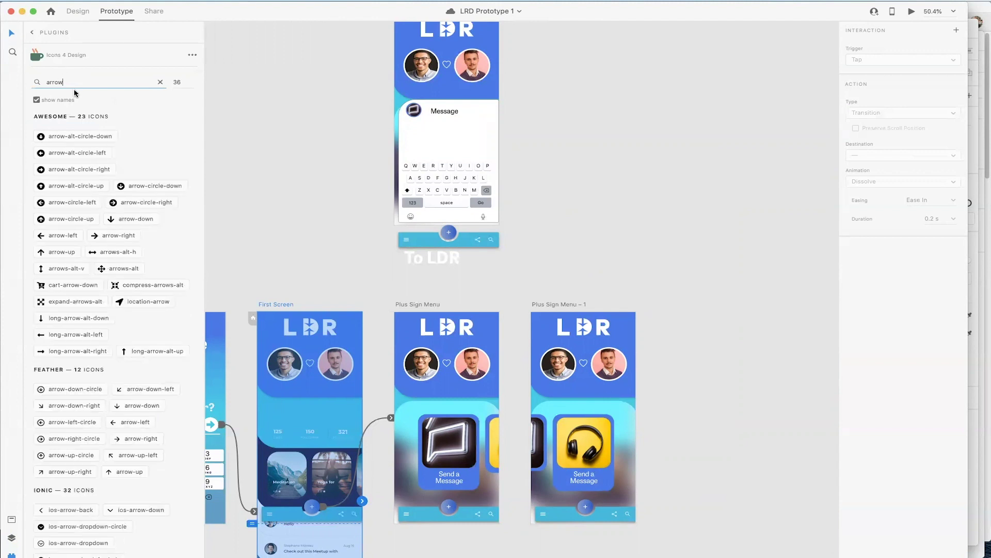
Step: Insert the arrow-circle-left icon with First Screen as the target, and undo the insertion
left_click(76, 202)
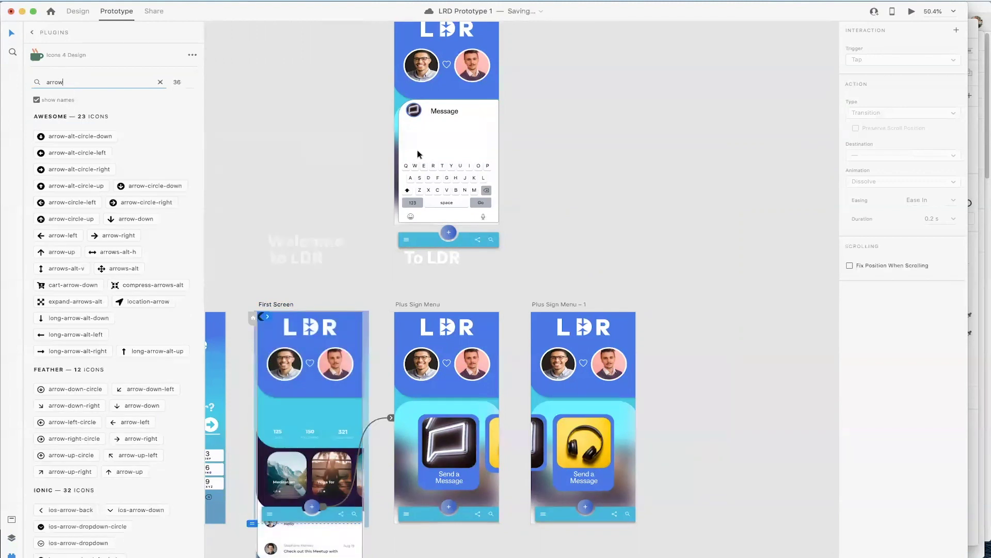
scroll(296, 181, "down", 3)
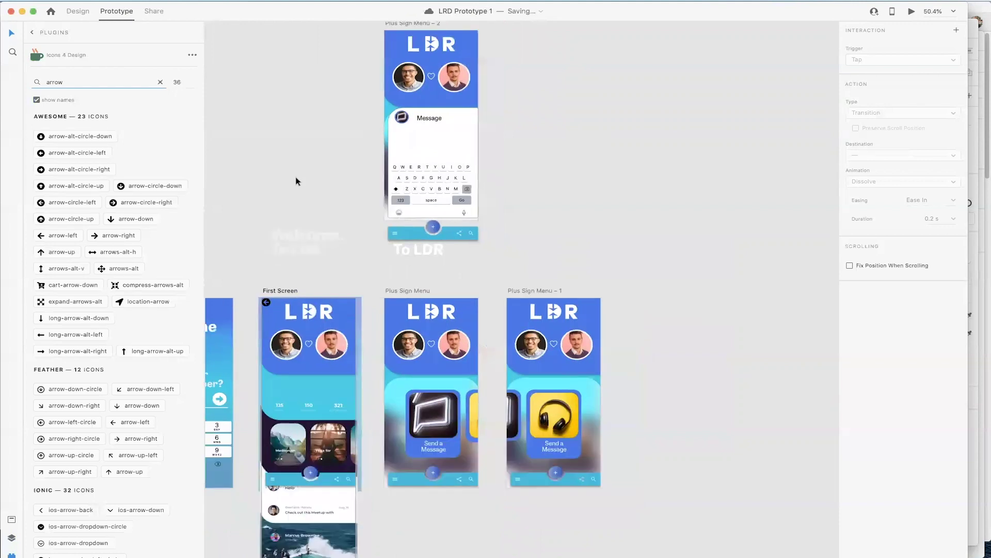
key("super+a")
type("back")
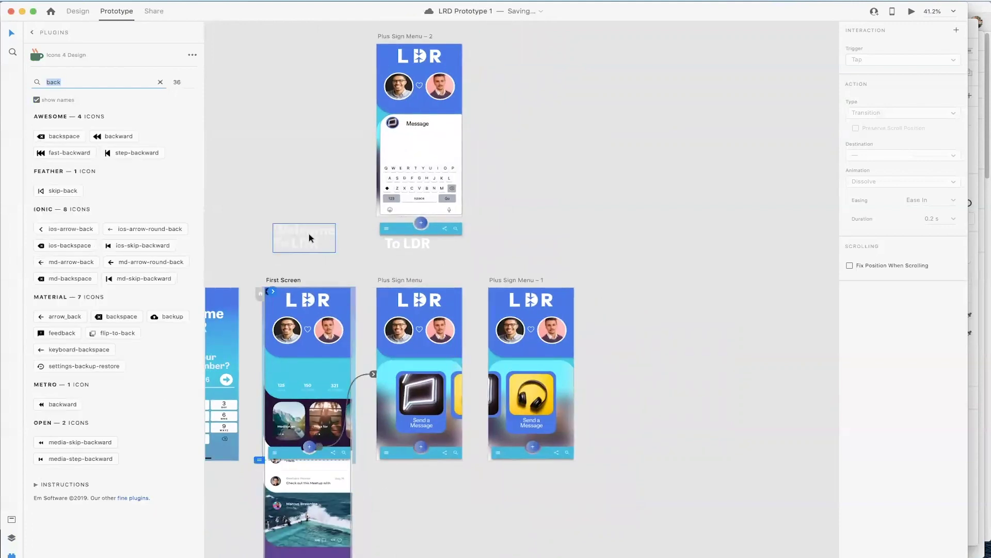
key("Escape")
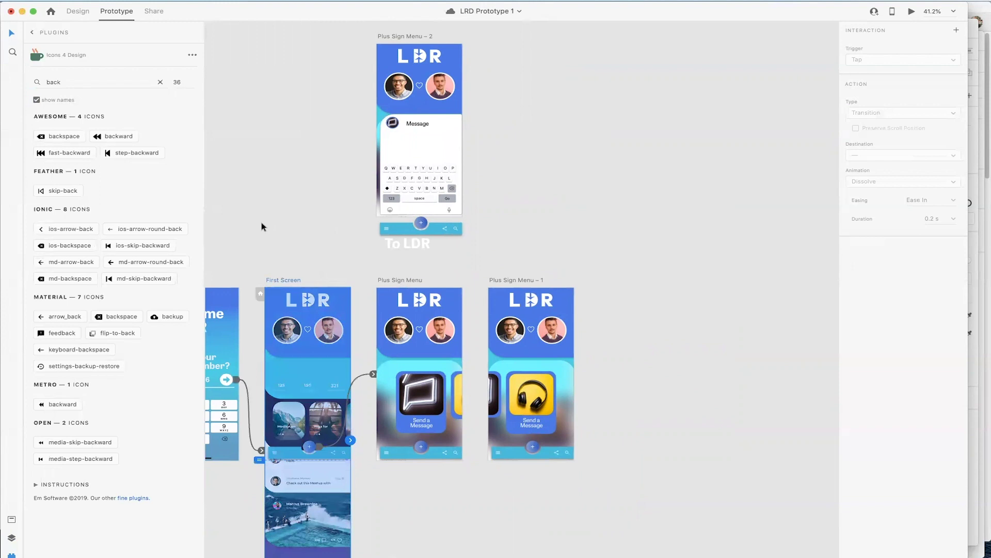
Step: Insert the circled left-arrow icon on the Plus Sign Menu – 2 artboard and place it beside the Message heading
scroll(261, 222, "up", 2)
left_click(407, 114)
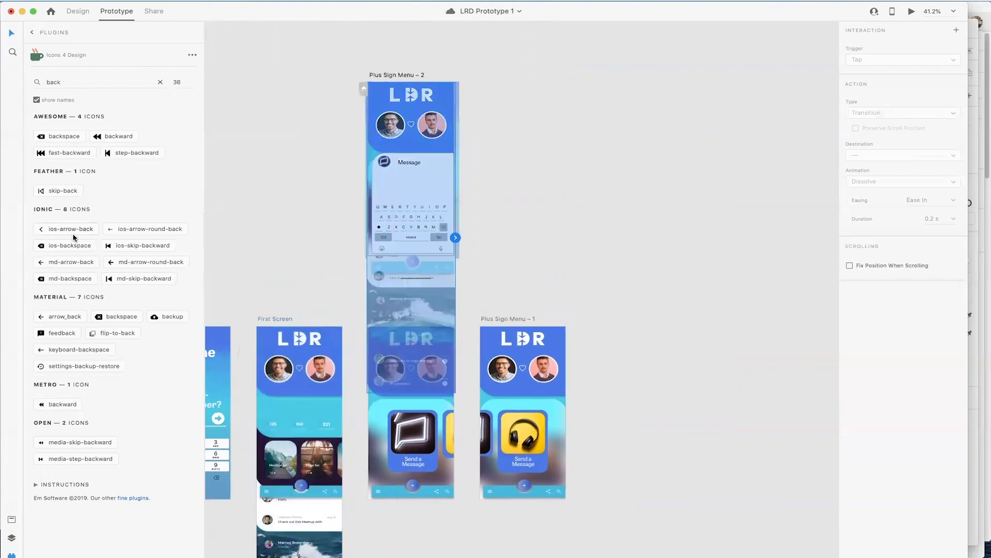
double_click(87, 81)
type("arrow")
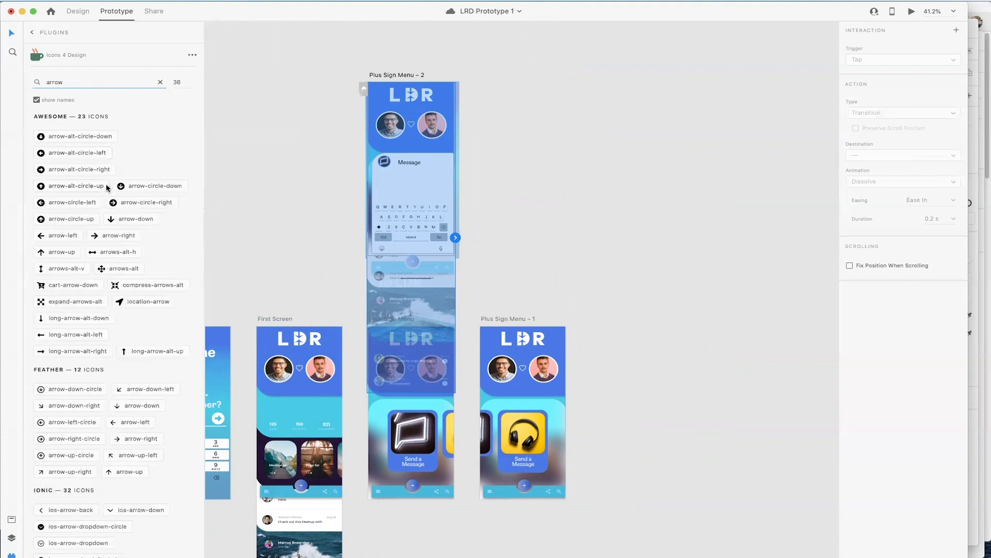
key("Escape")
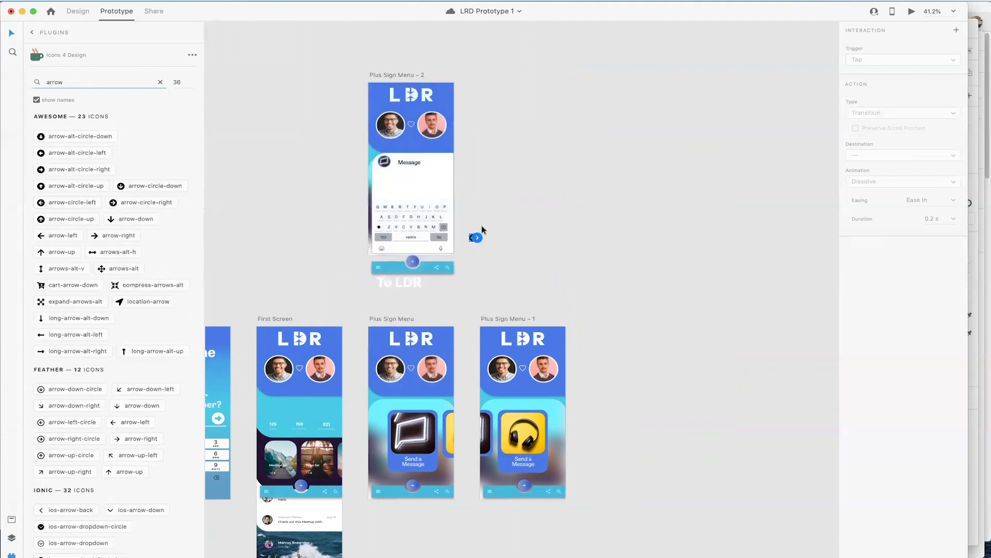
left_click_drag(472, 238, 439, 165)
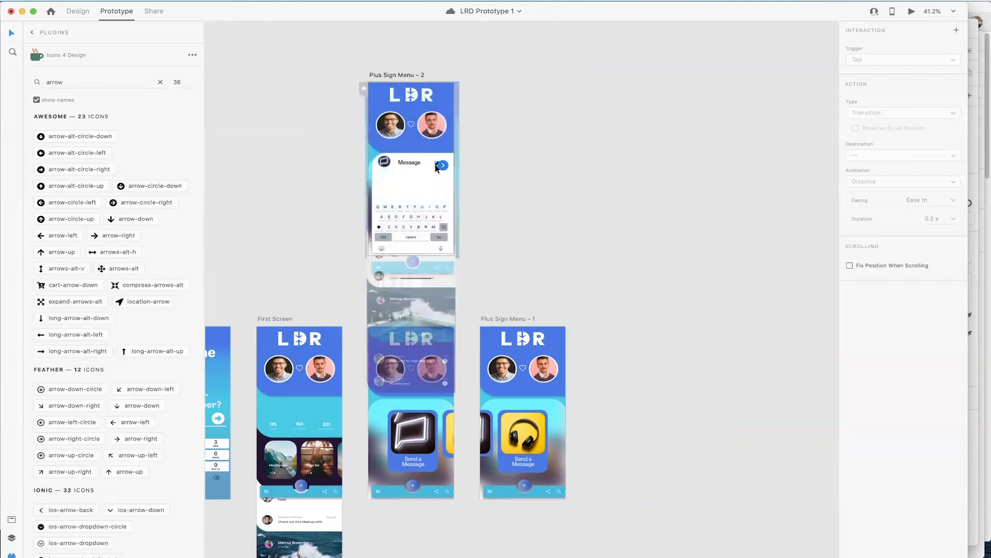
Step: Align the arrow icon with the Message heading and fill it with the blue #4A79E7 sampled from the artboard's header
left_click(78, 12)
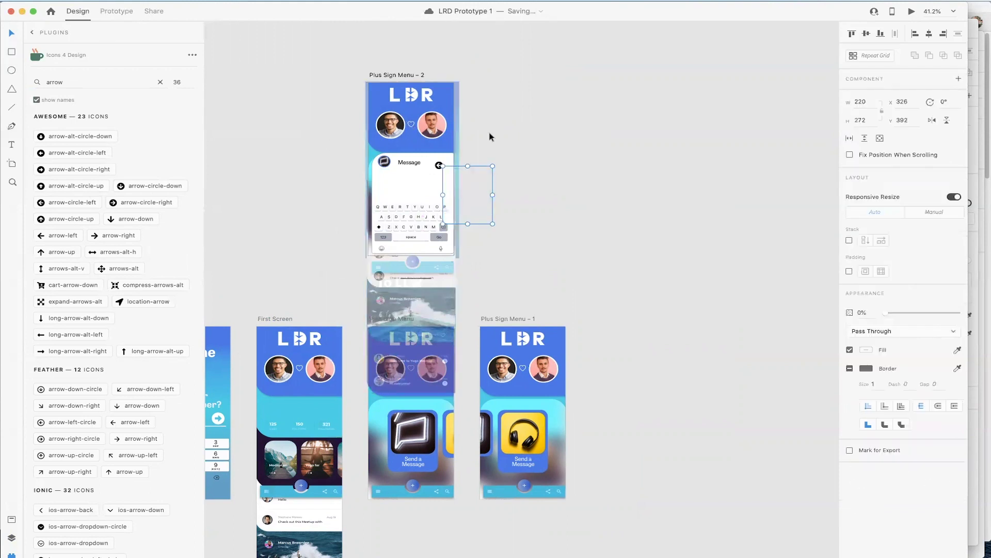
left_click(470, 146)
left_click_drag(438, 165, 437, 164)
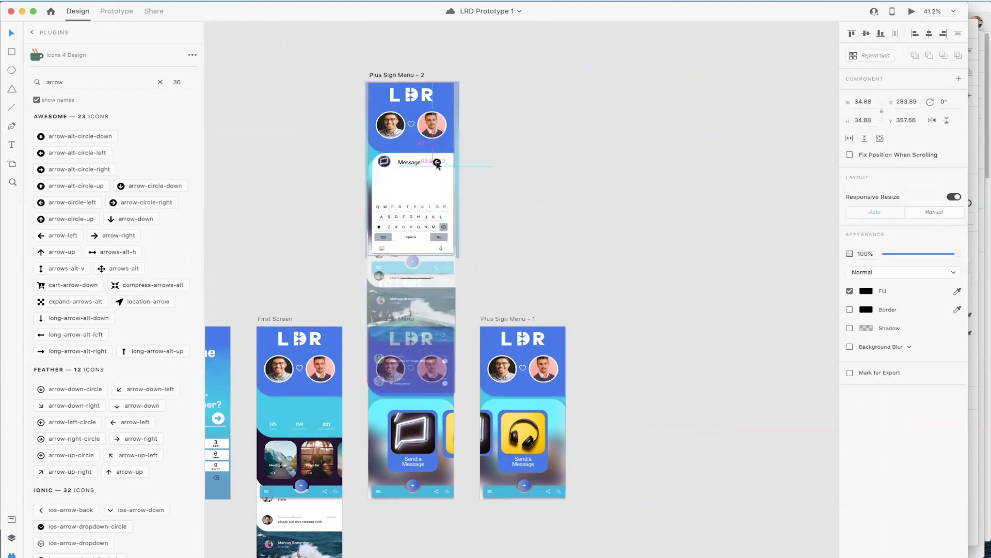
left_click_drag(438, 164, 439, 164)
left_click(866, 292)
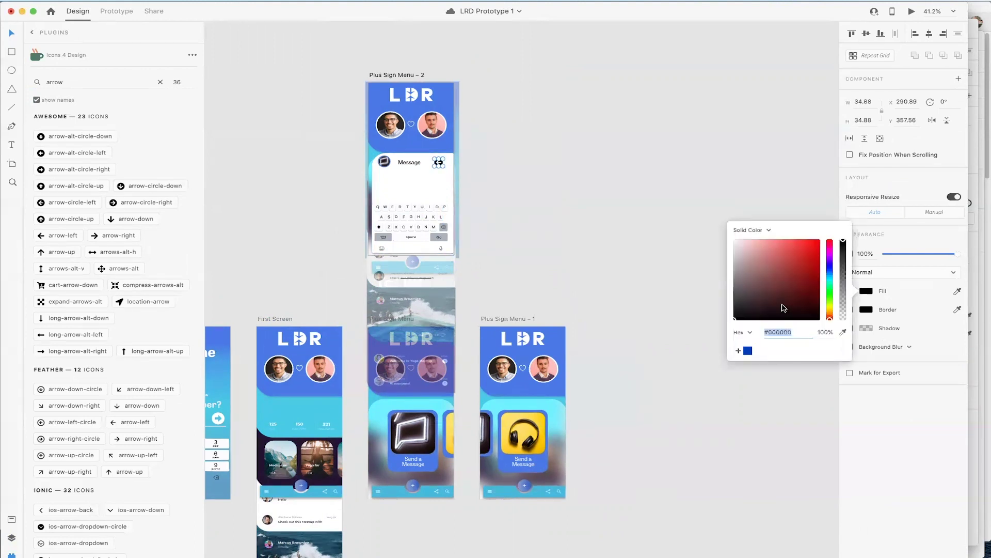
left_click(843, 332)
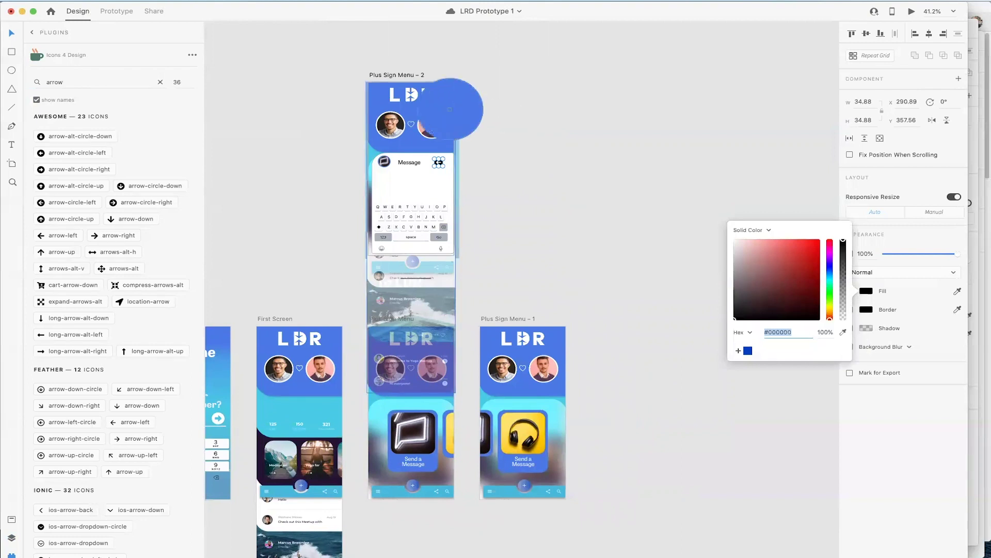
left_click(436, 99)
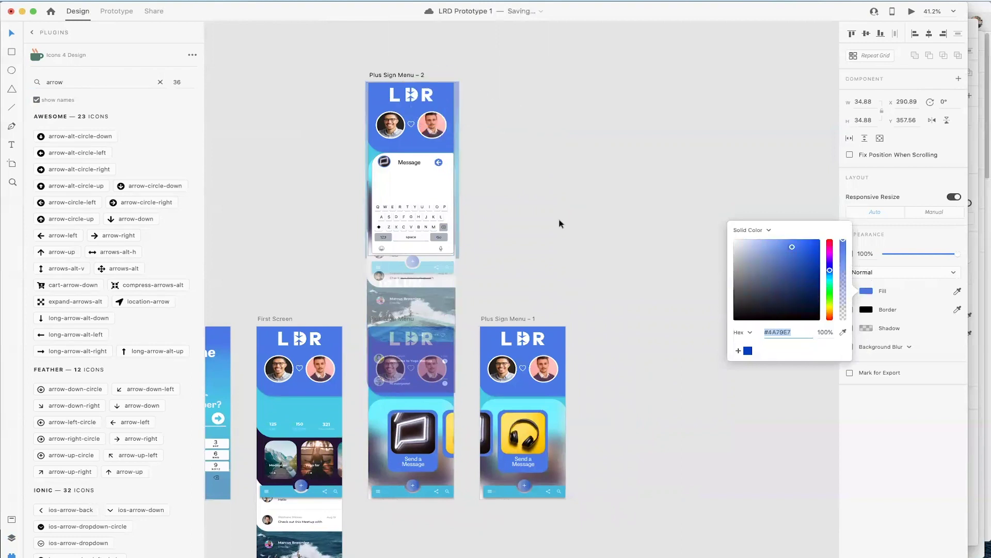
Step: Move the blue arrow icon closer to the white message card's right edge, level with the Message heading
left_click_drag(493, 224, 444, 162)
left_click(439, 162)
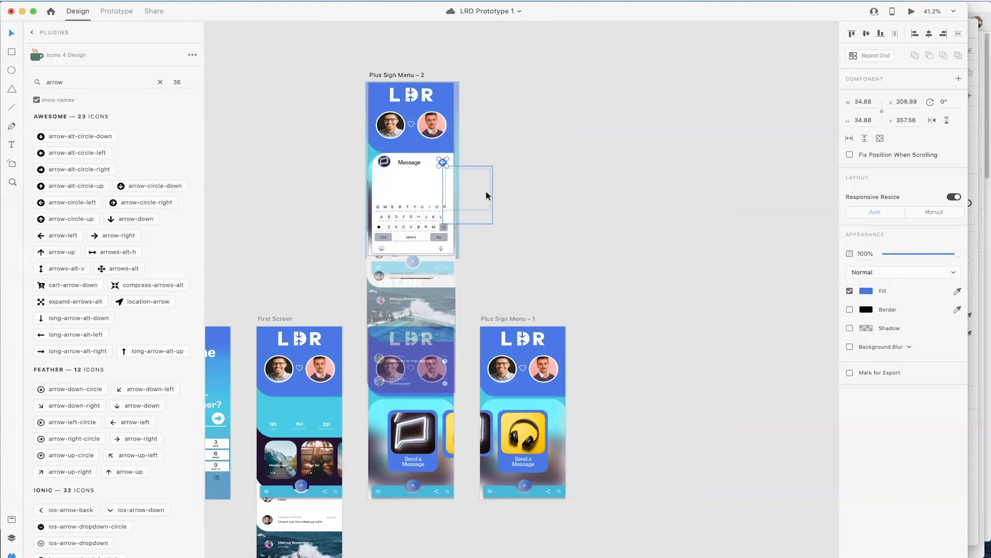
scroll(485, 195, "up", 5)
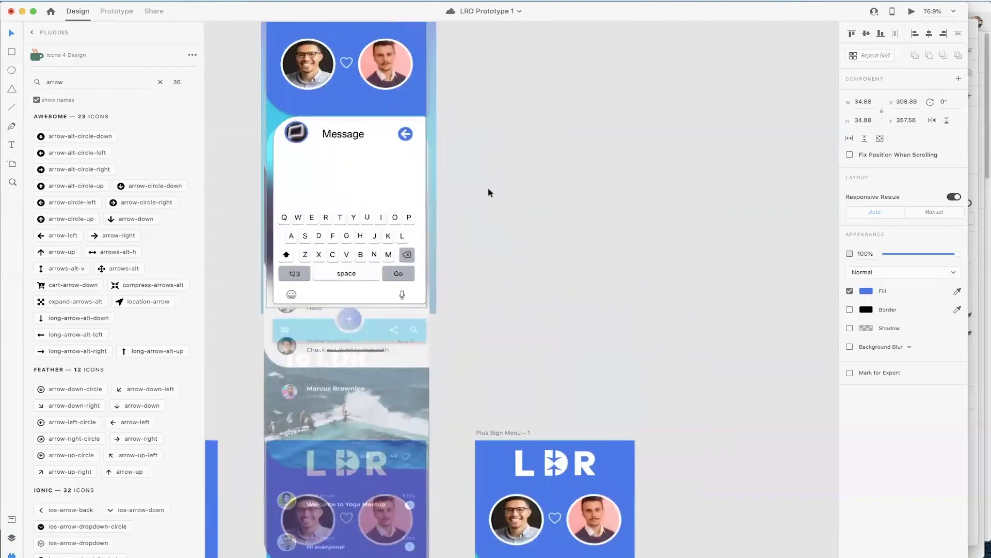
scroll(488, 193, "up", 2)
scroll(488, 192, "left", 2)
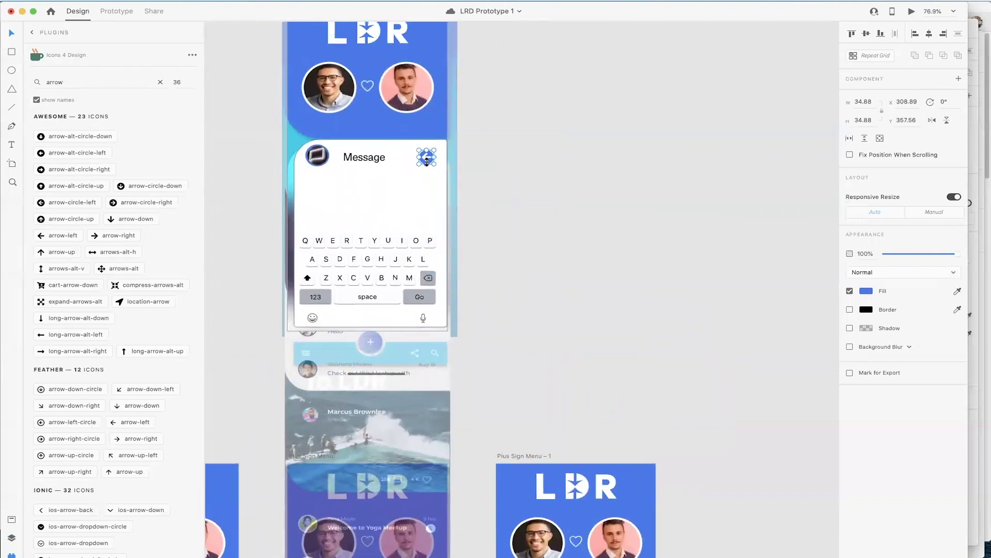
left_click_drag(431, 156, 434, 160)
left_click(483, 155)
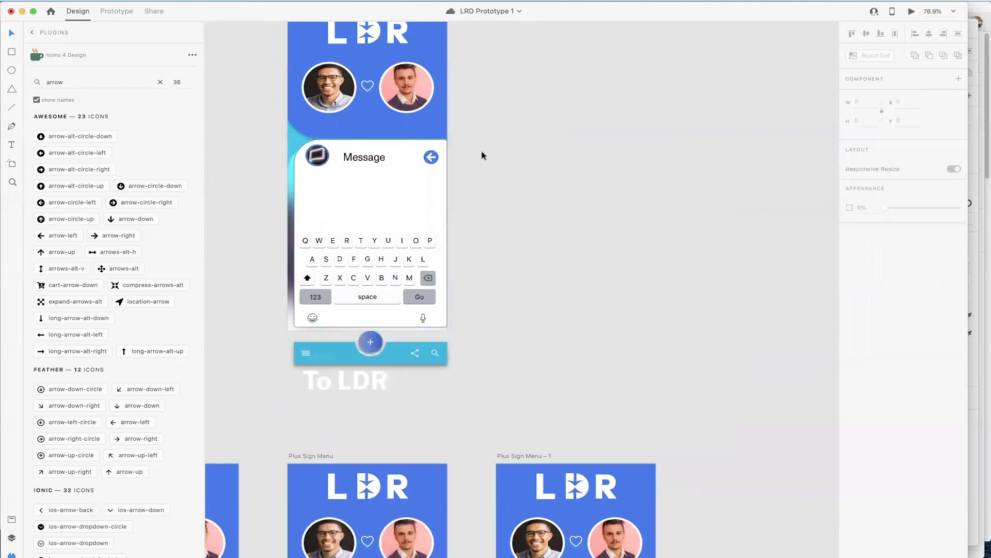
Step: Move the Message heading to about X 152, Y 358, between the message icon and the back arrow
left_click(378, 156)
double_click(378, 156)
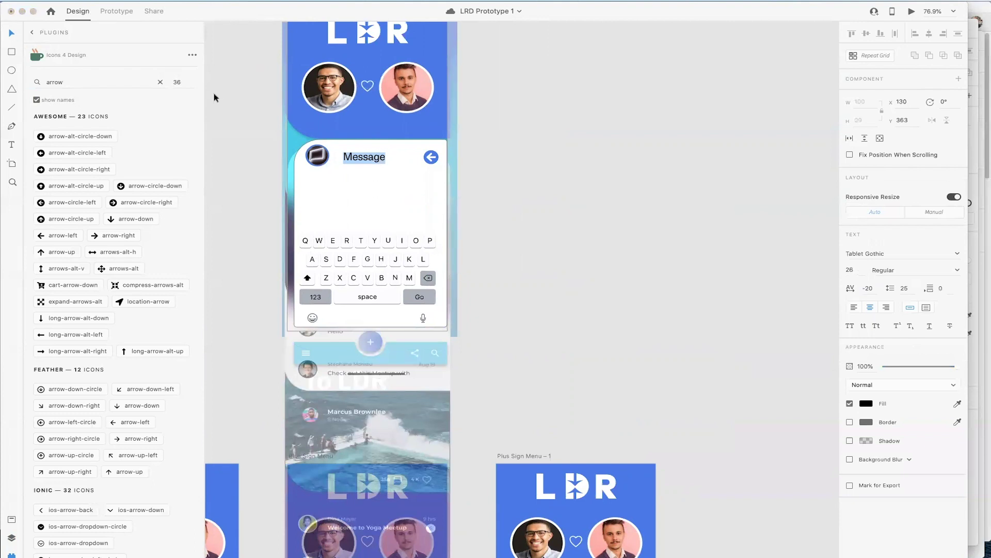
key("Escape")
left_click_drag(357, 158, 366, 158)
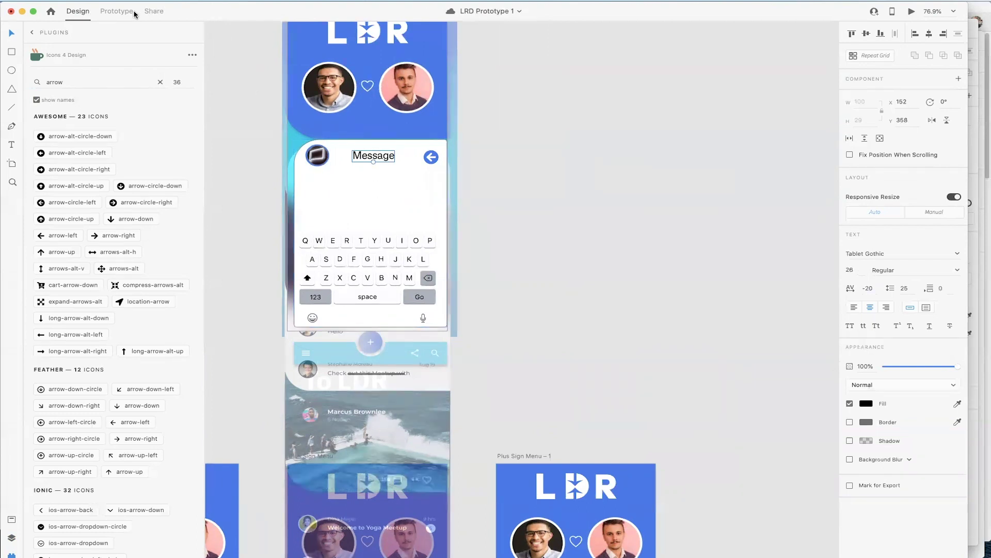
Step: Link the Message heading, back arrow and message icon on Plus Sign Menu – 2 to Plus Sign Menu with Tap and Auto-Animate
left_click(117, 12)
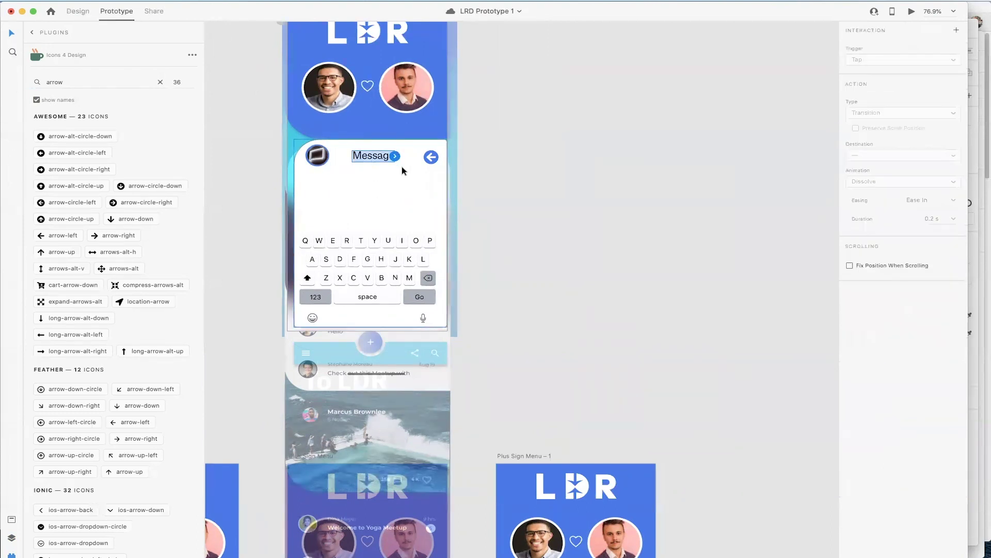
left_click_drag(395, 157, 379, 509)
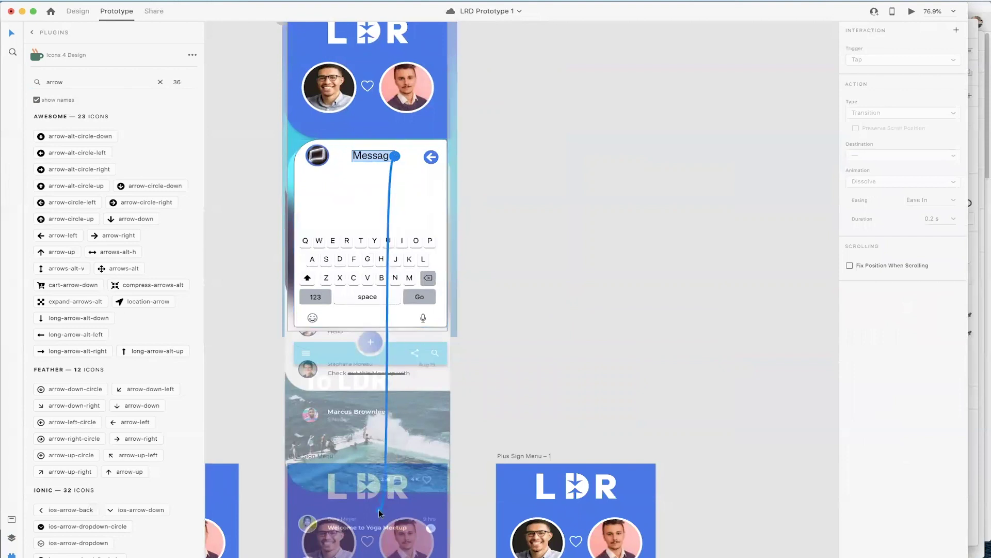
left_click_drag(520, 265, 417, 497)
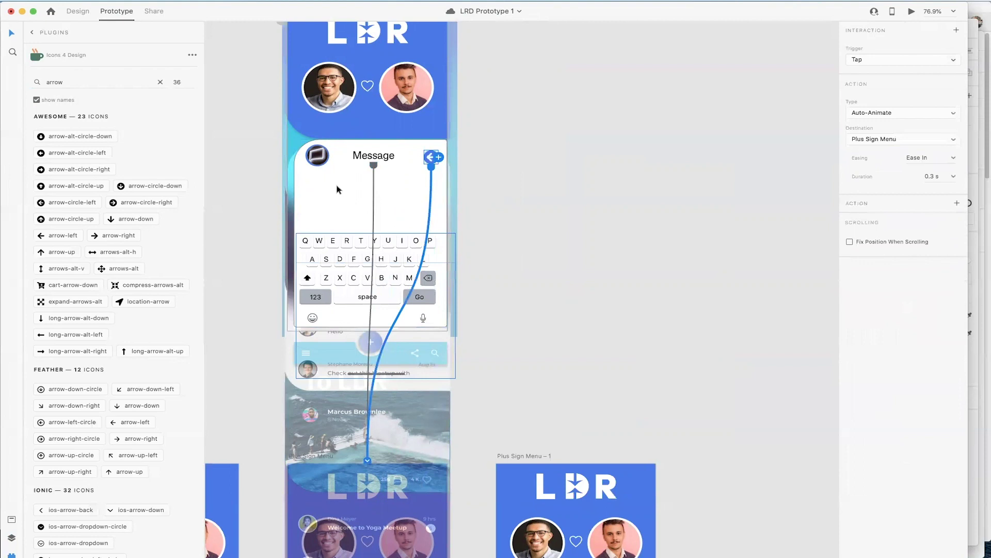
left_click(317, 155)
left_click_drag(330, 158, 301, 510)
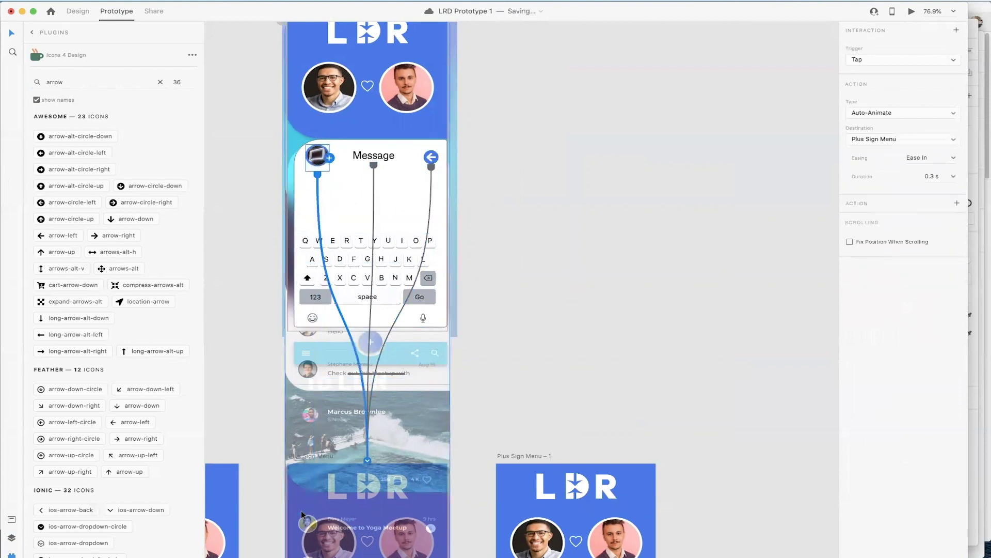
Step: Preview the prototype from First Screen and test opening the message card, returning to the plus menu and swiping its cards
left_click(77, 11)
scroll(265, 229, "down", 5)
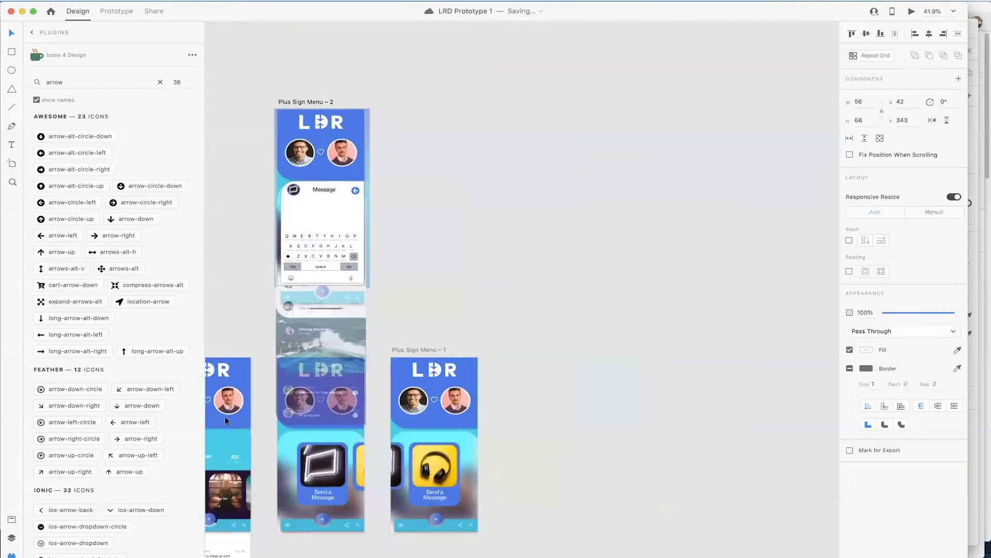
left_click(224, 416)
left_click(911, 11)
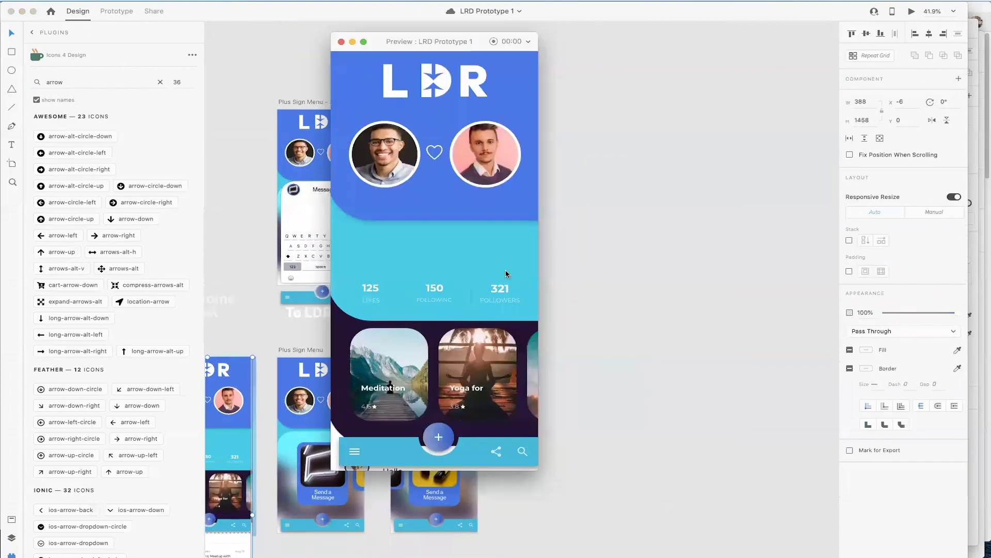
left_click(440, 438)
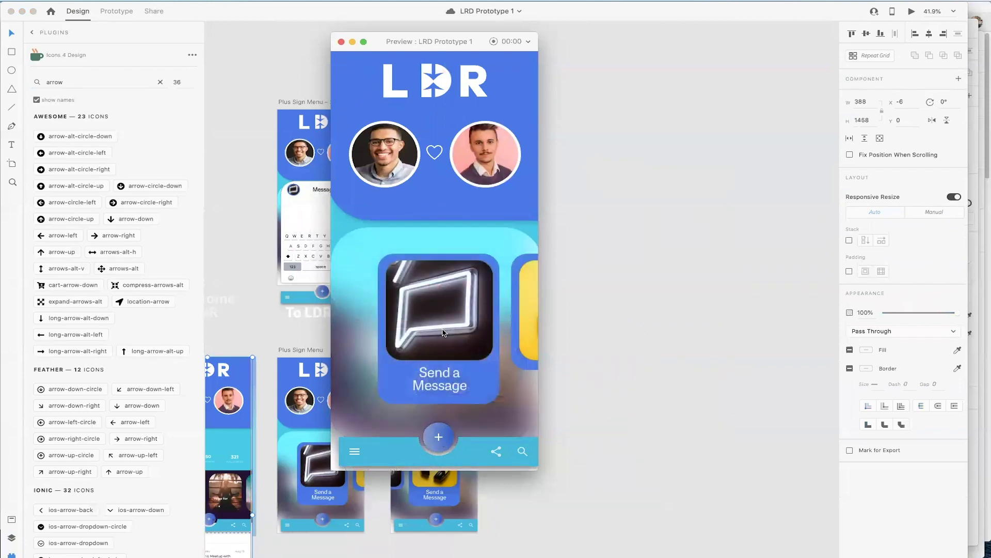
left_click(442, 332)
left_click(517, 250)
left_click(437, 366)
left_click(377, 244)
left_click_drag(428, 285, 372, 222)
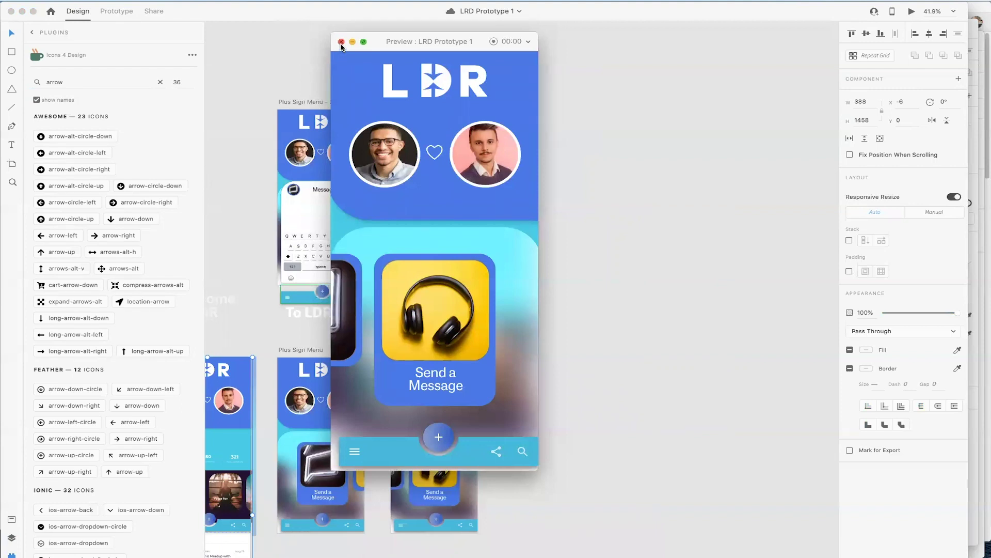
left_click_drag(384, 323, 254, 324)
left_click(341, 41)
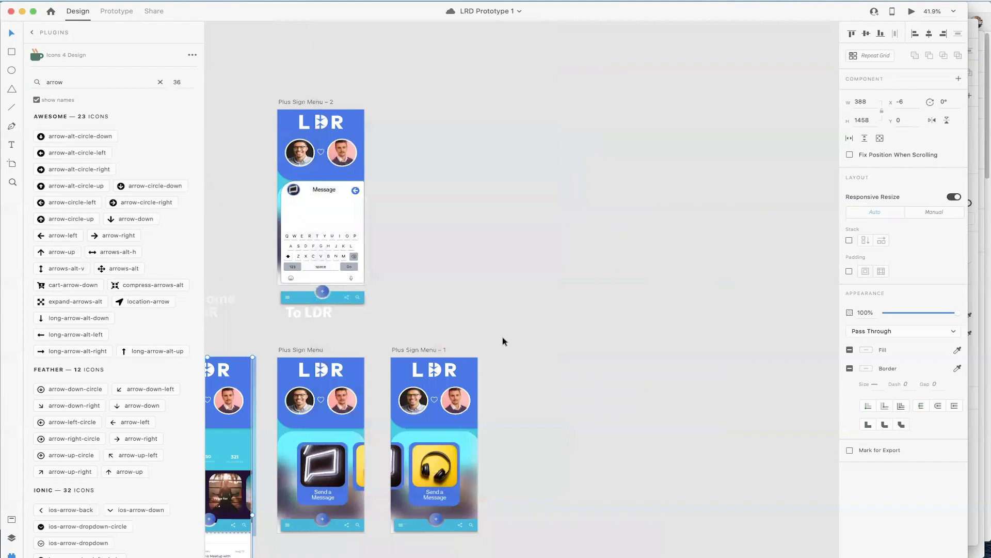
scroll(503, 337, "down", 2)
scroll(503, 338, "down", 2)
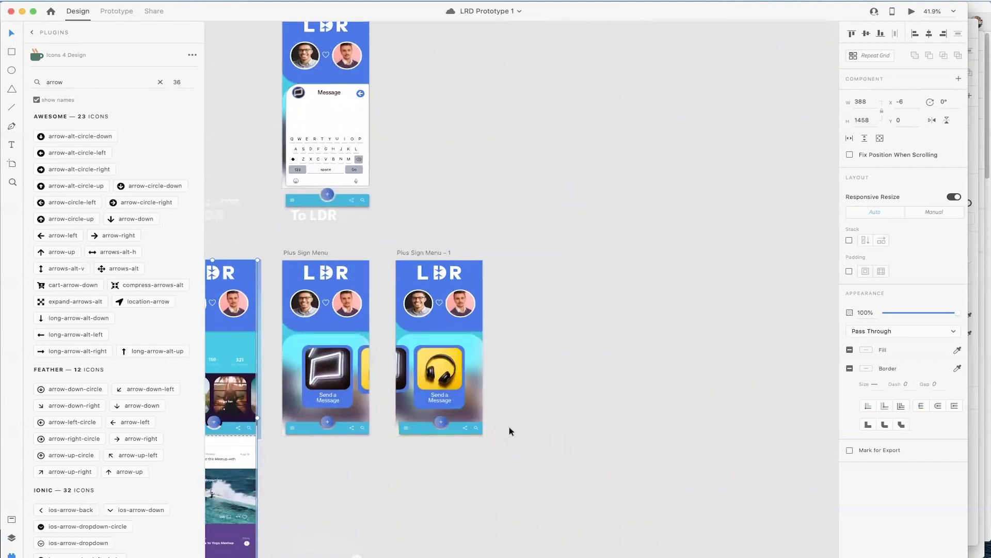
Step: Try duplicating the Plus Sign Menu artboard directly below the original, over the phone number elements
scroll(509, 431, "down", 2)
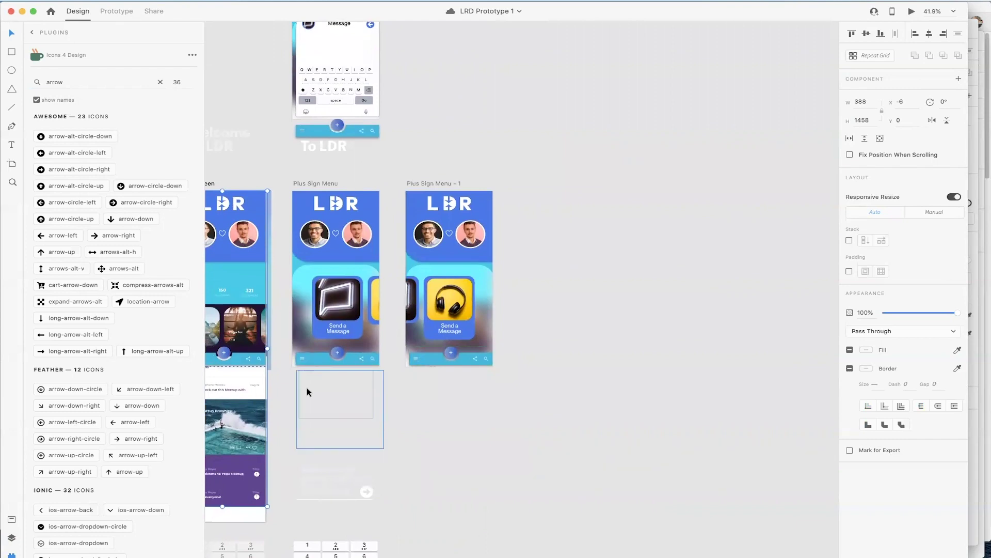
scroll(278, 361, "up", 5)
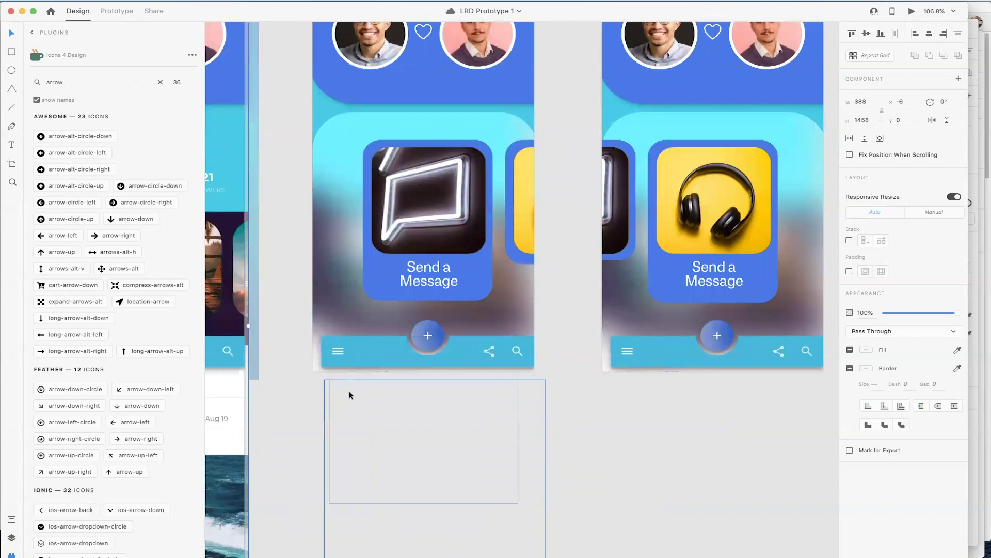
scroll(361, 394, "right", 8)
scroll(361, 395, "up", 3)
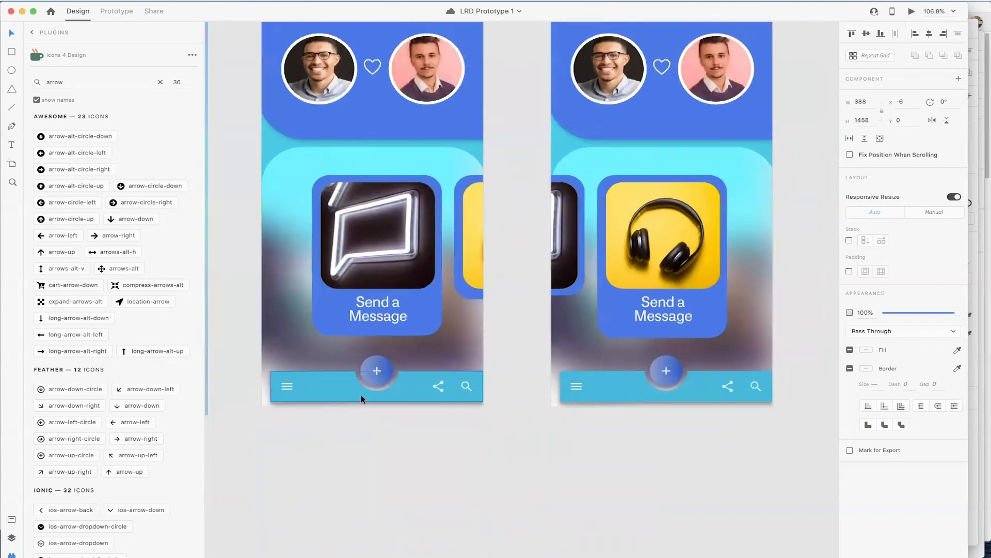
scroll(361, 394, "right", 2)
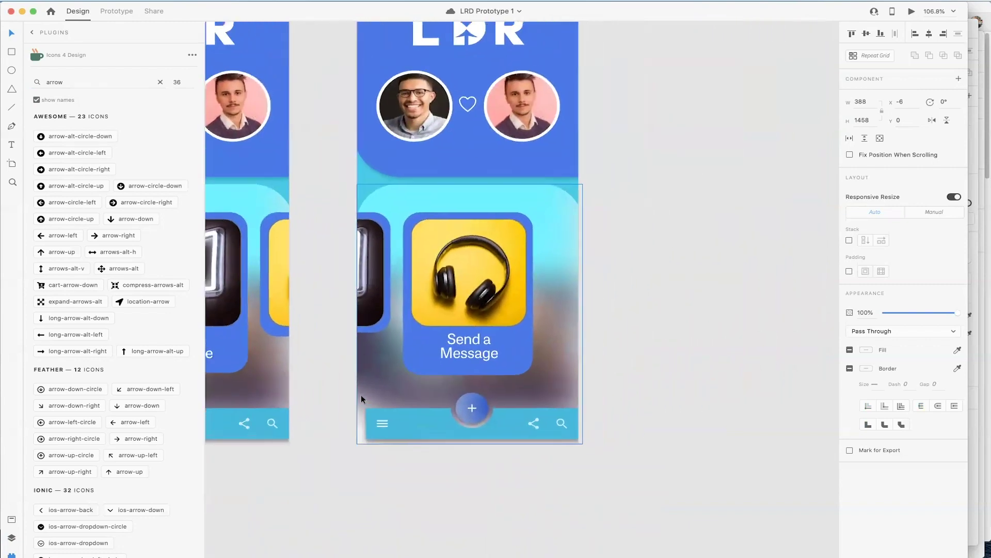
scroll(361, 394, "left", 10)
scroll(361, 395, "up", 2)
scroll(361, 395, "down", 5)
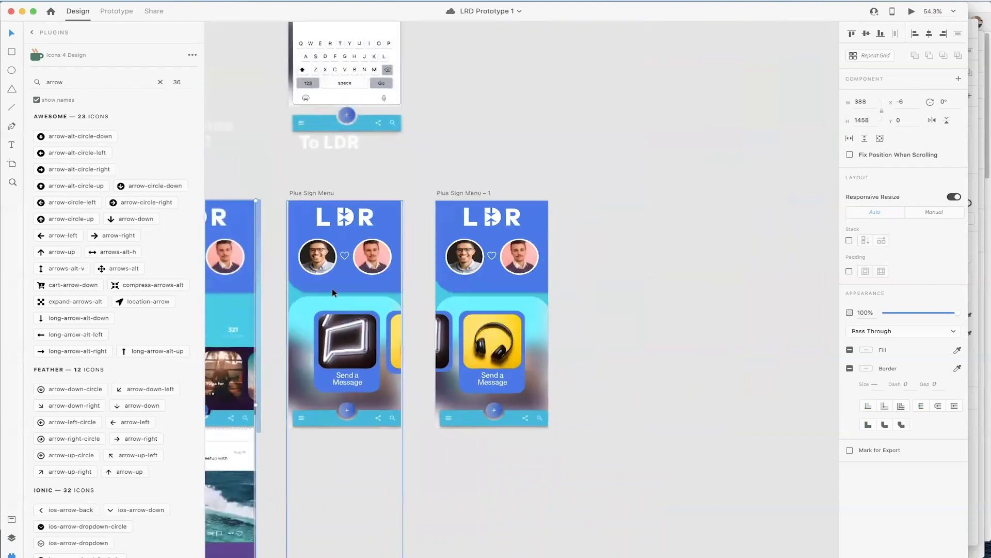
left_click(315, 193)
left_click_drag(310, 194, 311, 450)
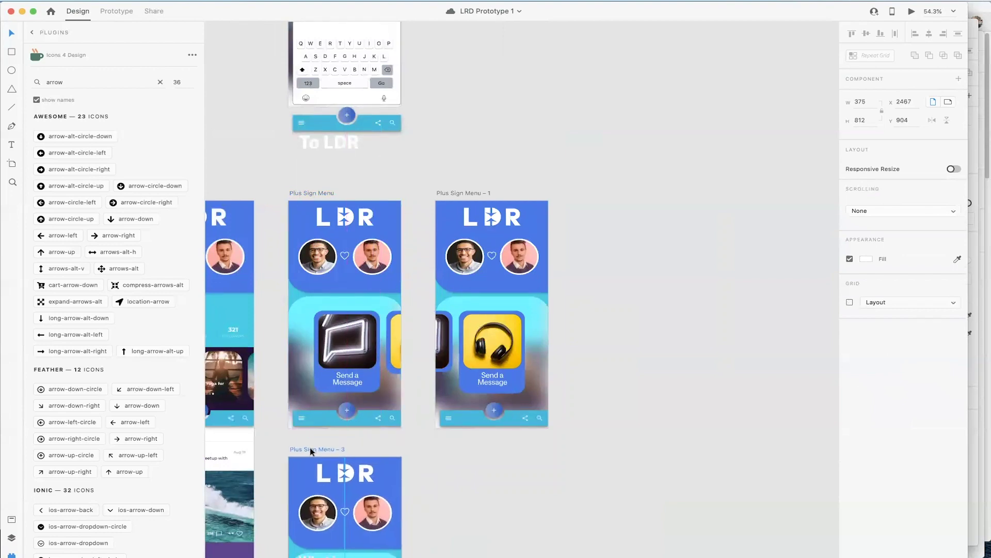
scroll(311, 451, "down", 8)
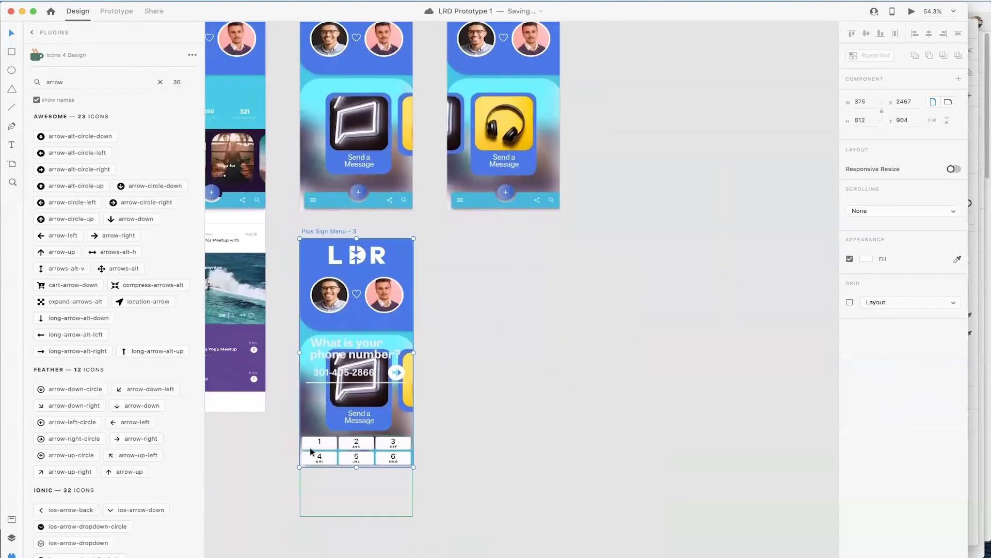
Step: Undo the keypad move and the artboard duplication
left_click_drag(355, 466, 356, 550)
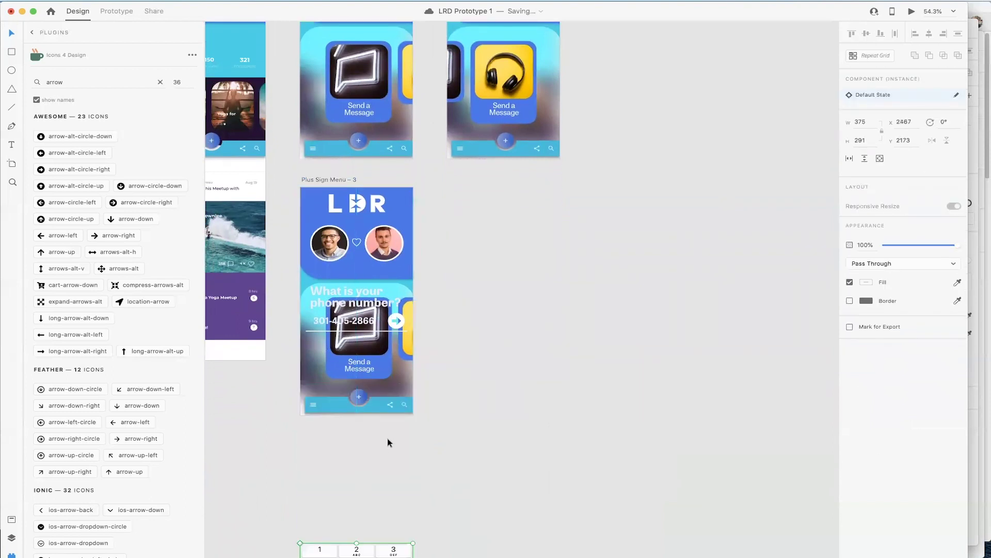
left_click(396, 321)
key("ctrl+z")
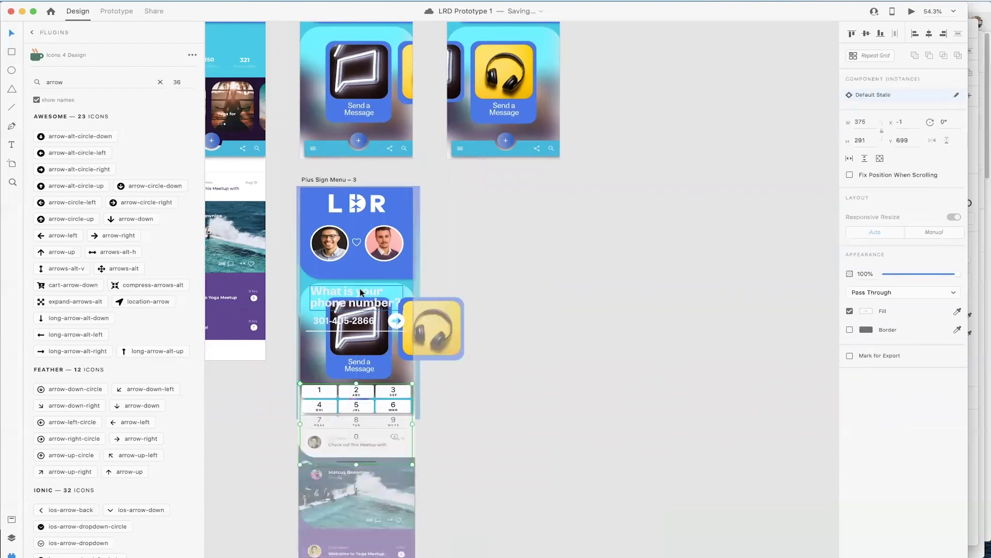
key("ctrl+z")
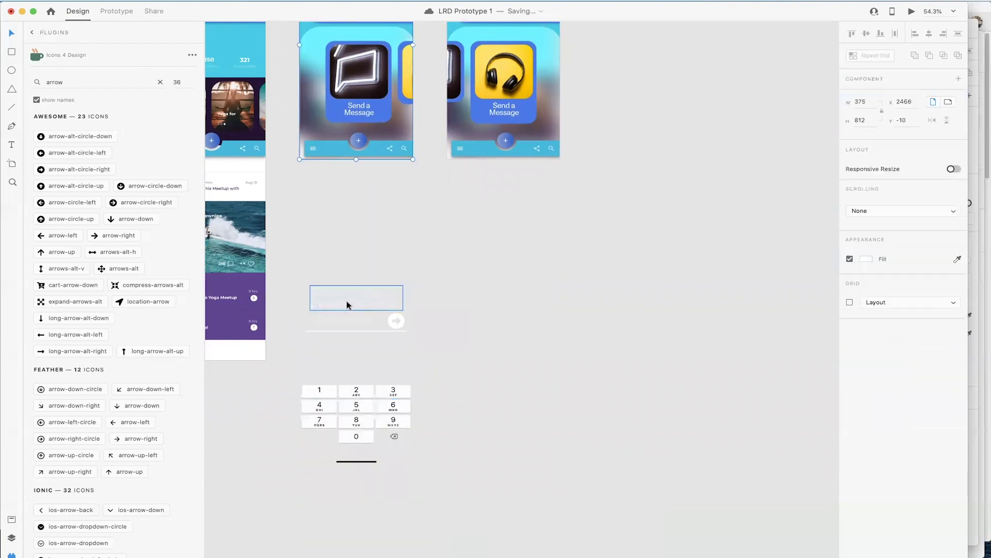
Step: Move the stray phone number prompt, entry line, arrow and keypad farther down to clear space below Plus Sign Menu
left_click_drag(286, 265, 425, 454)
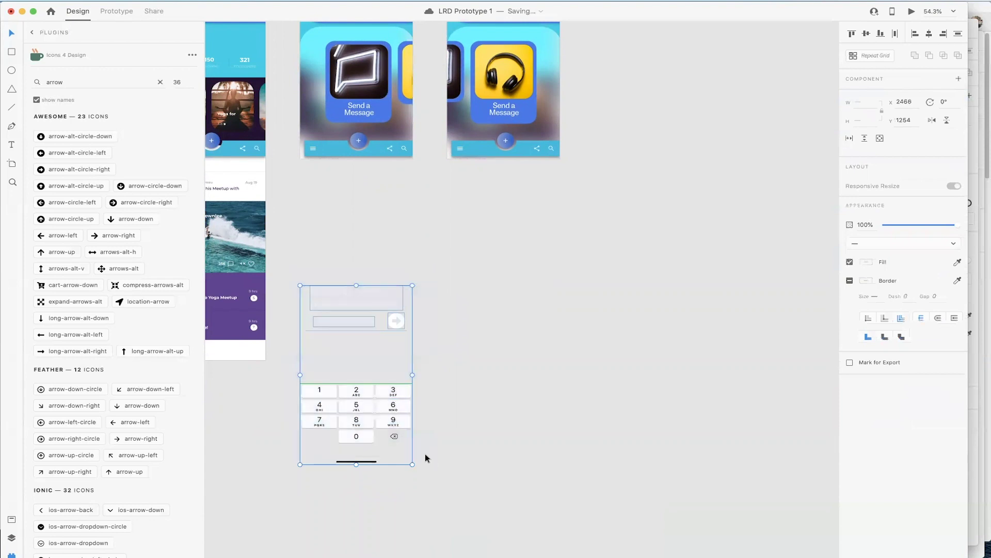
left_click_drag(371, 411, 371, 557)
left_click(348, 64)
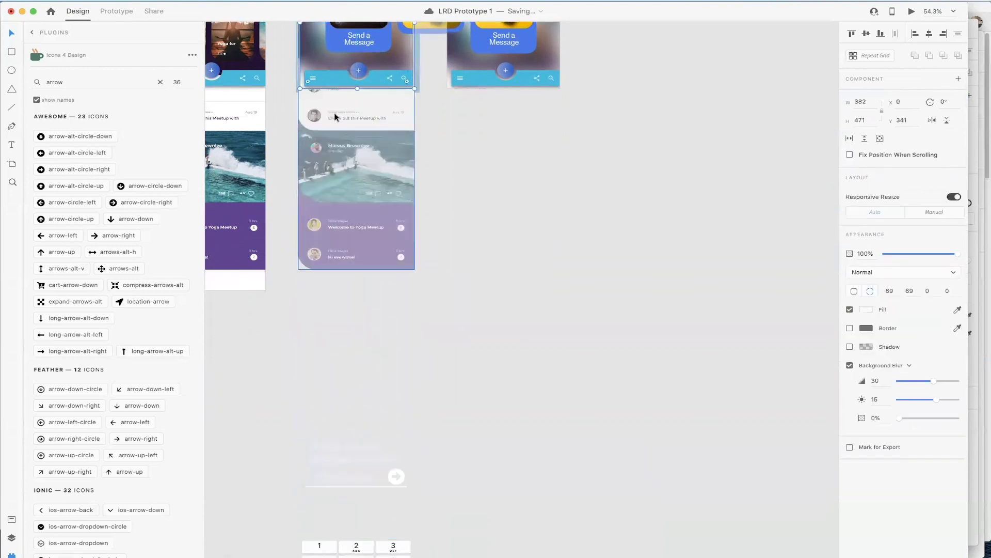
Step: Duplicate the Plus Sign Menu artboard directly below the original at about X 2466, Y 831
scroll(327, 85, "up", 5)
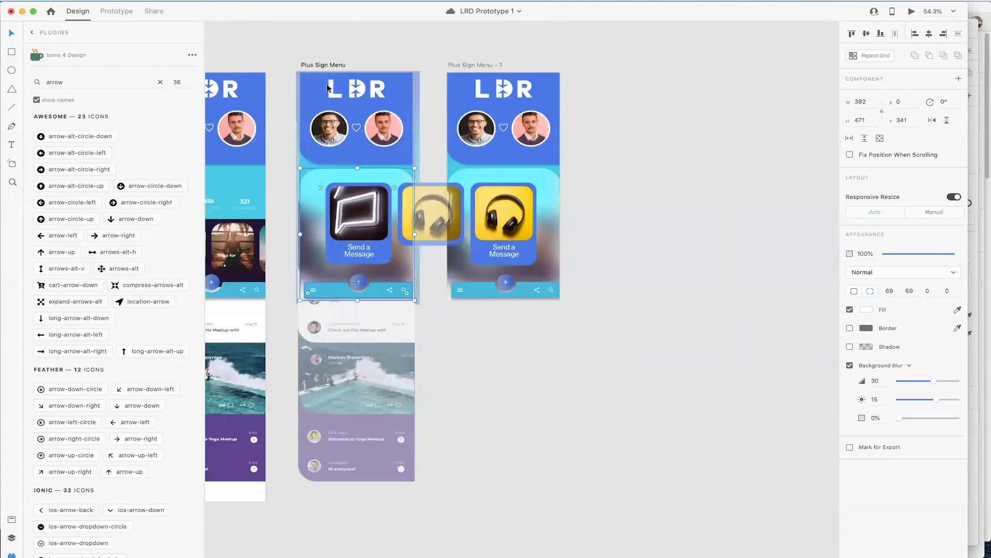
left_click(322, 78)
left_click_drag(322, 79, 321, 313)
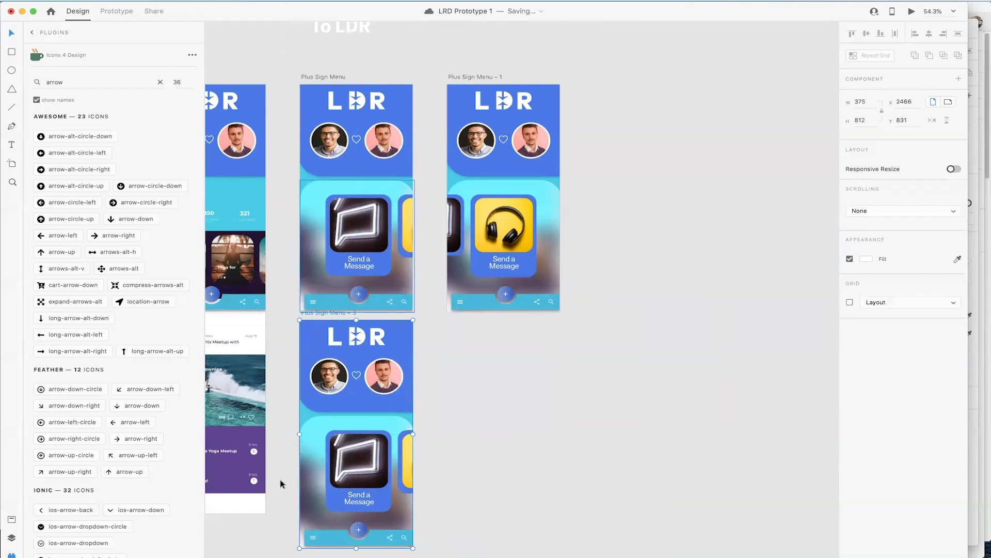
Step: Try to move the bottom menu bar up on the Plus Sign Menu – 3 artboard
scroll(370, 432, "up", 5)
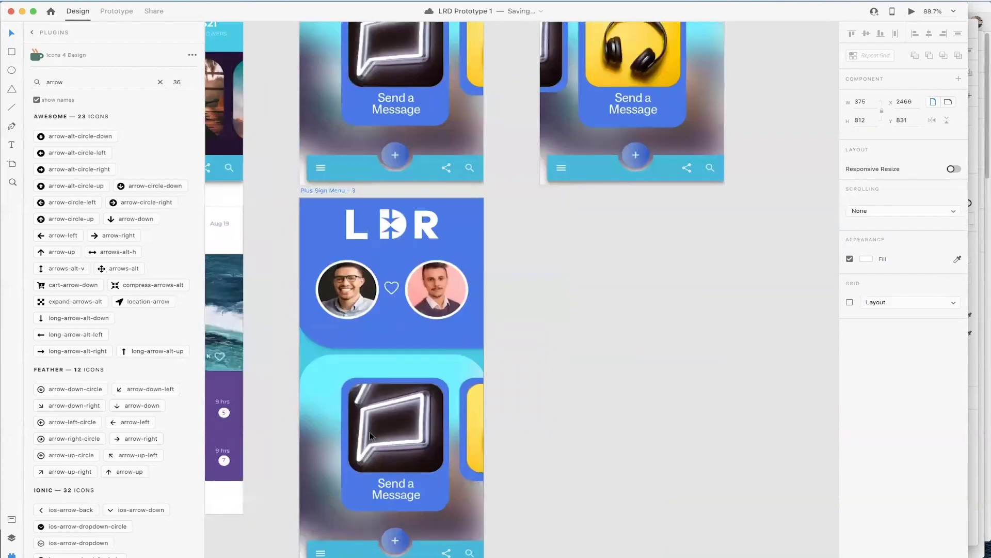
scroll(370, 431, "down", 3)
scroll(370, 432, "down", 1)
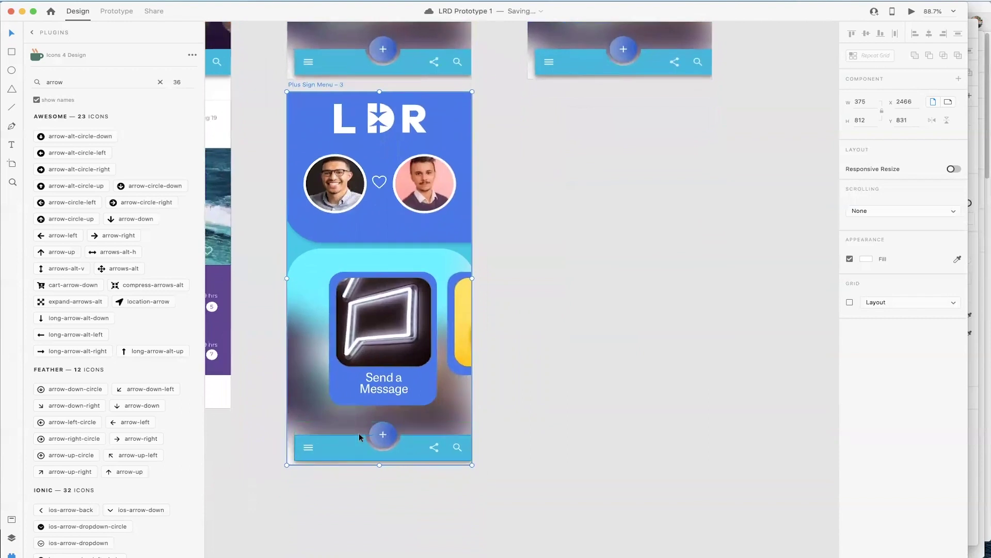
left_click(330, 446)
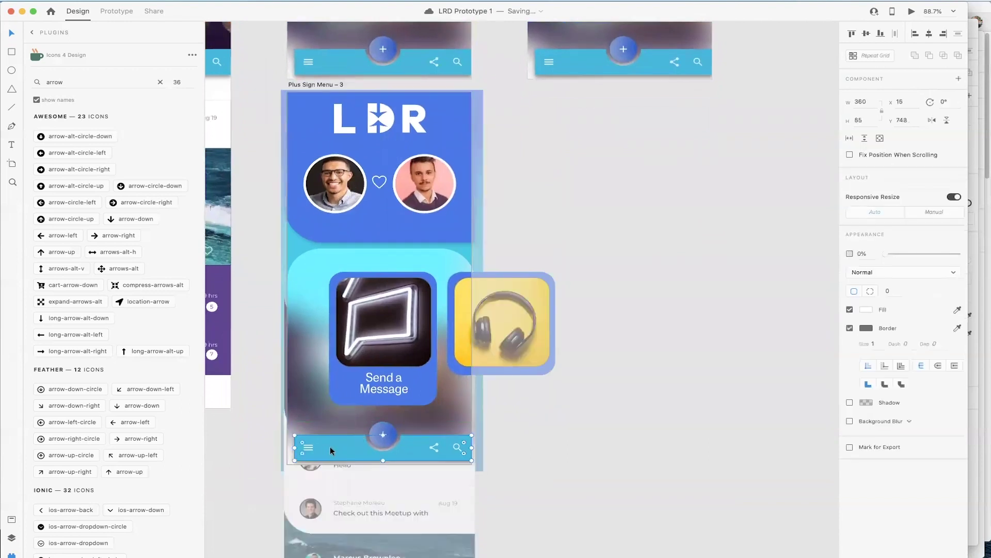
left_click_drag(326, 446, 327, 418)
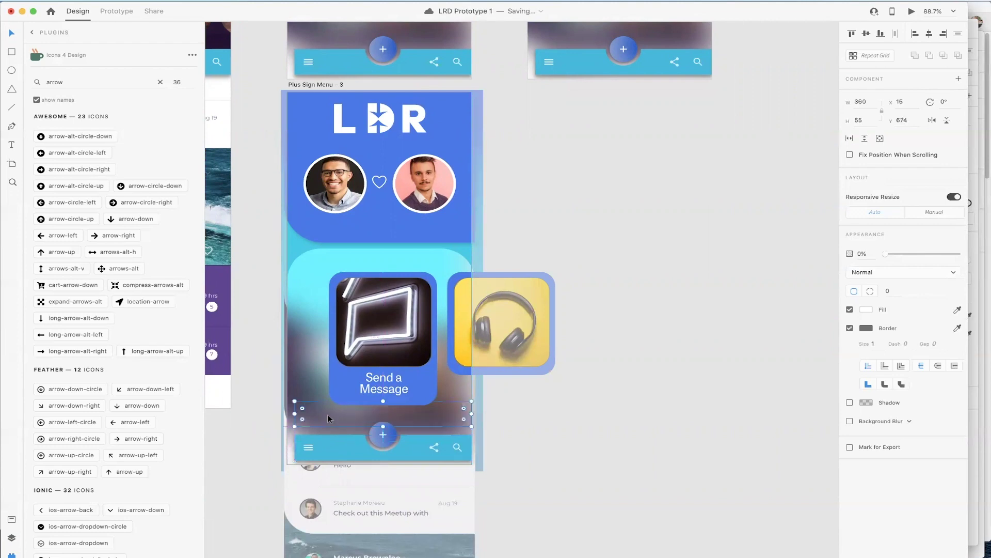
Step: Show the layers of Plus Sign Menu – 3 and lock Rectangle 575, the transparent rectangle covering the bottom menu bar
key("super+y")
left_click(253, 337)
left_click(316, 454)
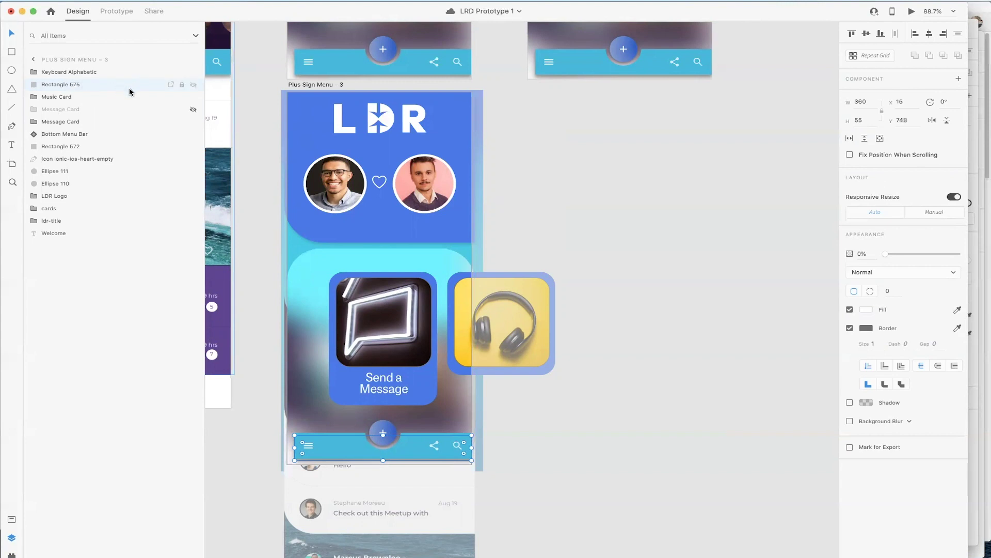
left_click(181, 85)
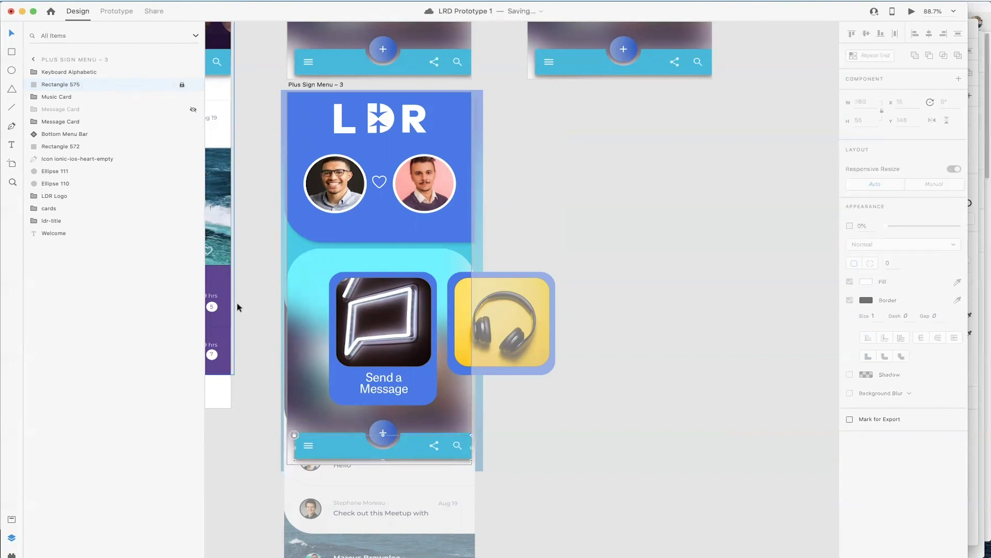
Step: Move only the Bottom Menu Bar component up to about Y 652 on Plus Sign Menu – 3
key("super+a")
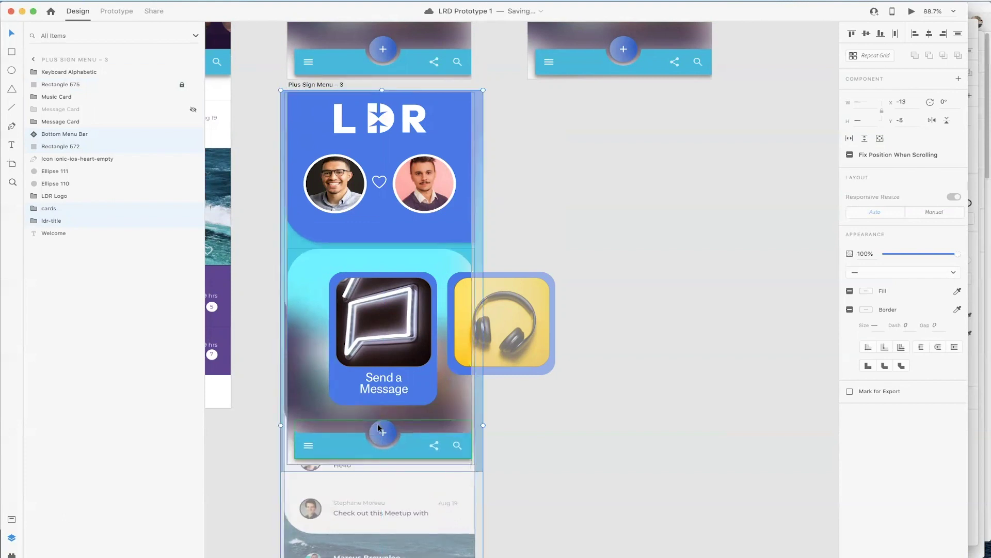
left_click(128, 126)
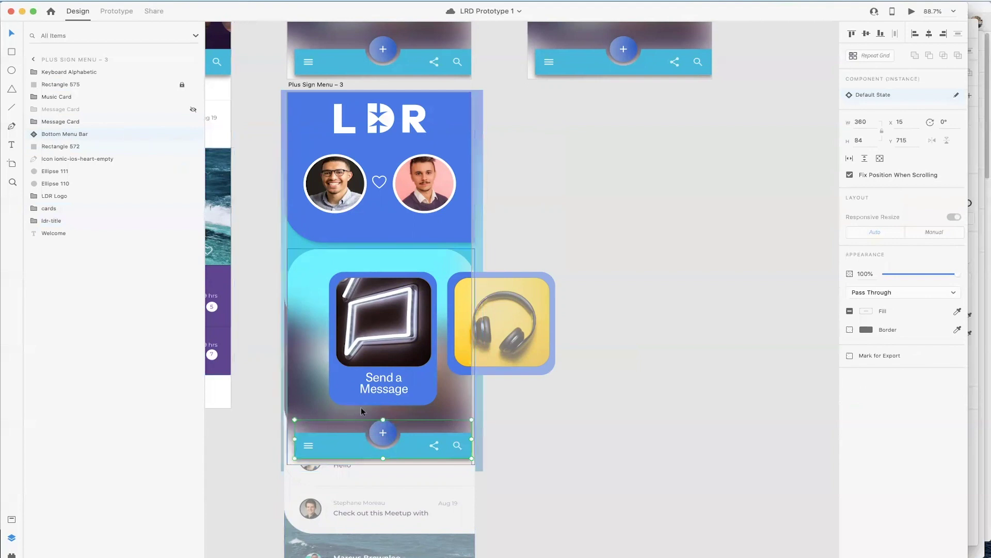
left_click_drag(376, 427, 376, 414)
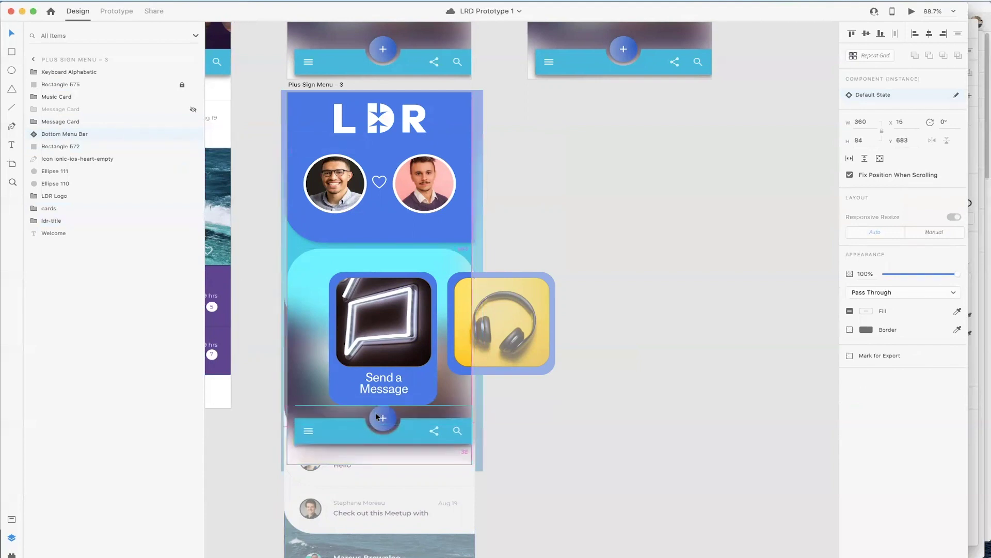
left_click_drag(376, 412, 373, 398)
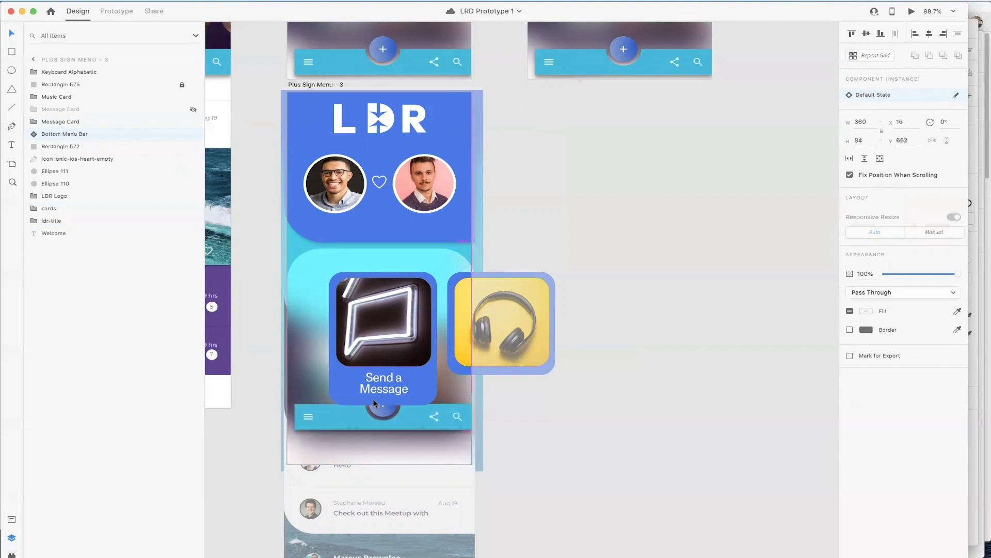
Step: Set the opacity of the visible Message Card and the Music Card on Plus Sign Menu – 3 to 0%
left_click(354, 375)
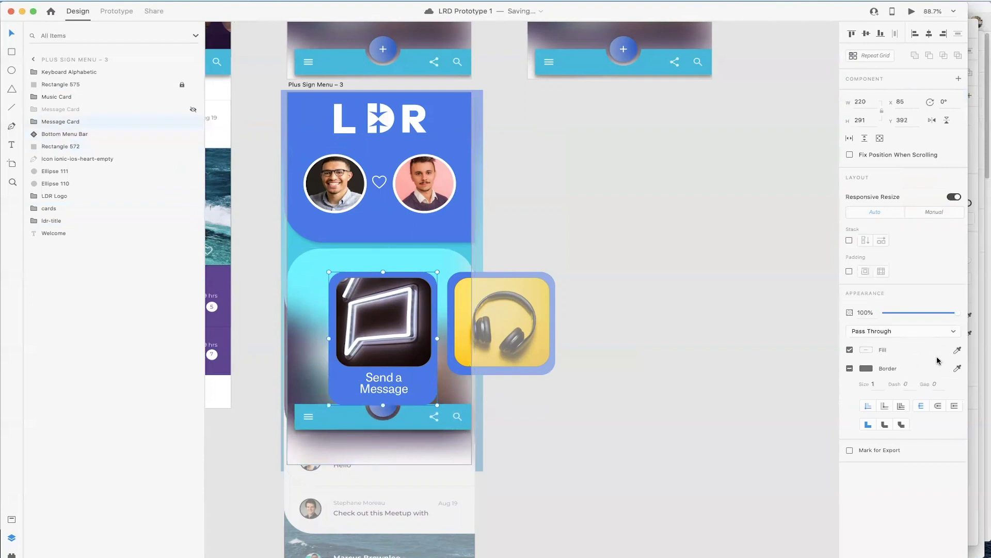
left_click_drag(958, 313, 859, 312)
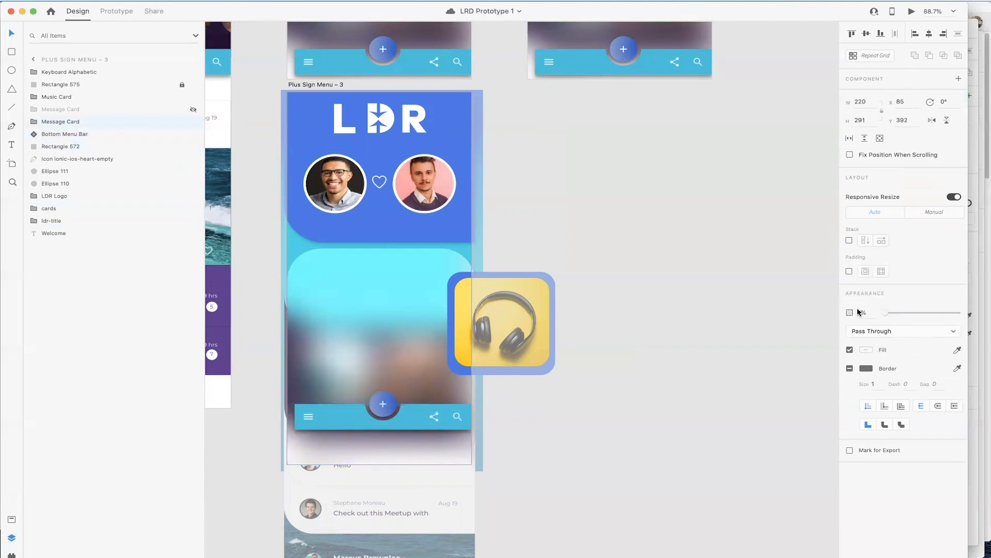
left_click(542, 316)
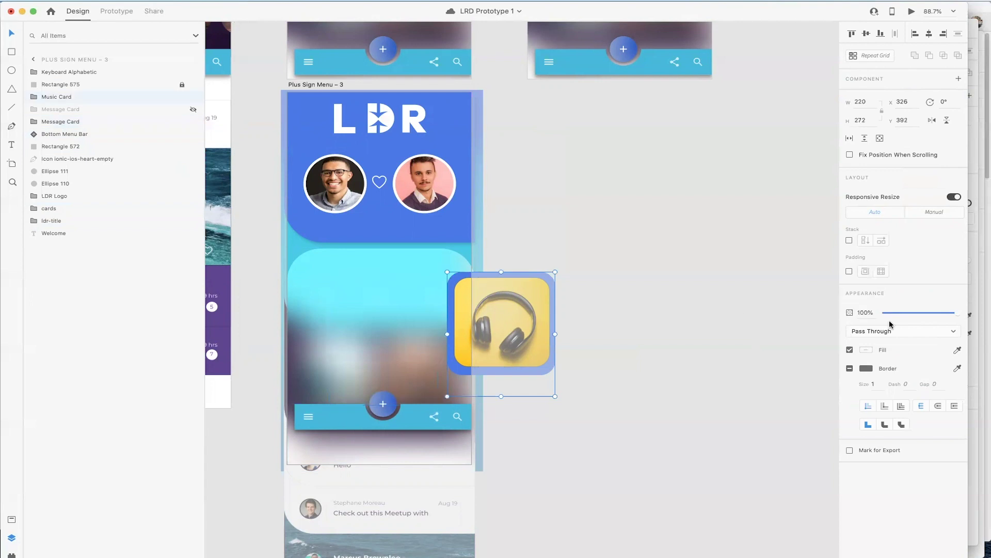
left_click_drag(958, 312, 859, 312)
left_click(660, 312)
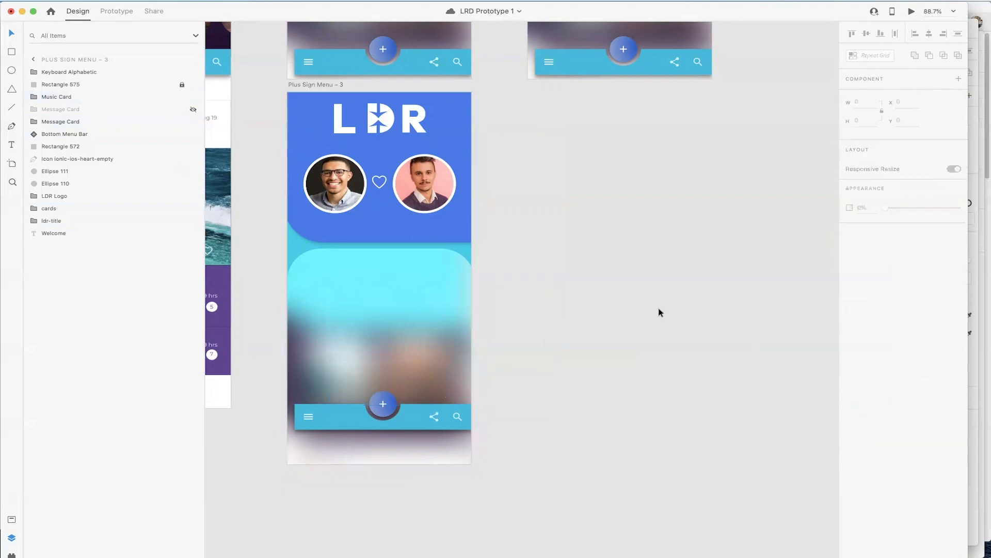
Step: Raise the bottom menu bar to about Y 641 and draw a borderless rectangle about 327 × 87 beneath it, filled with the bar's blue
left_click(339, 423)
left_click_drag(358, 416, 359, 409)
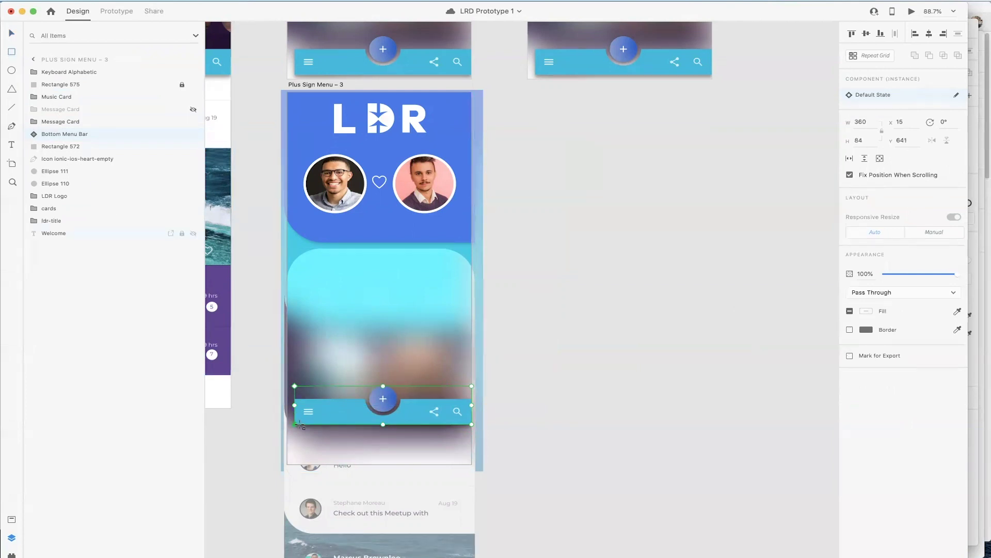
mouse_move(304, 425)
left_mouse_down()
mouse_move(359, 476)
mouse_move(465, 467)
left_mouse_up()
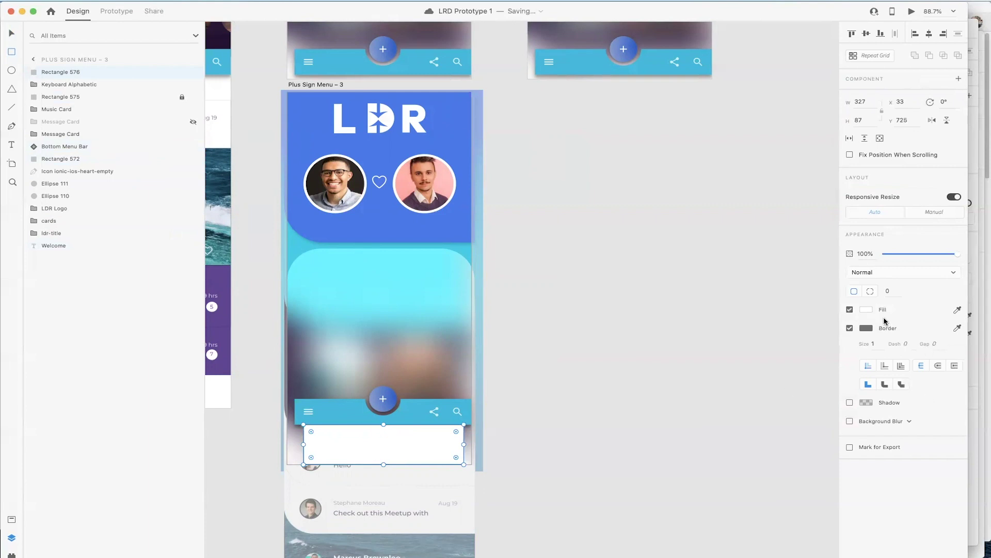
left_click(849, 328)
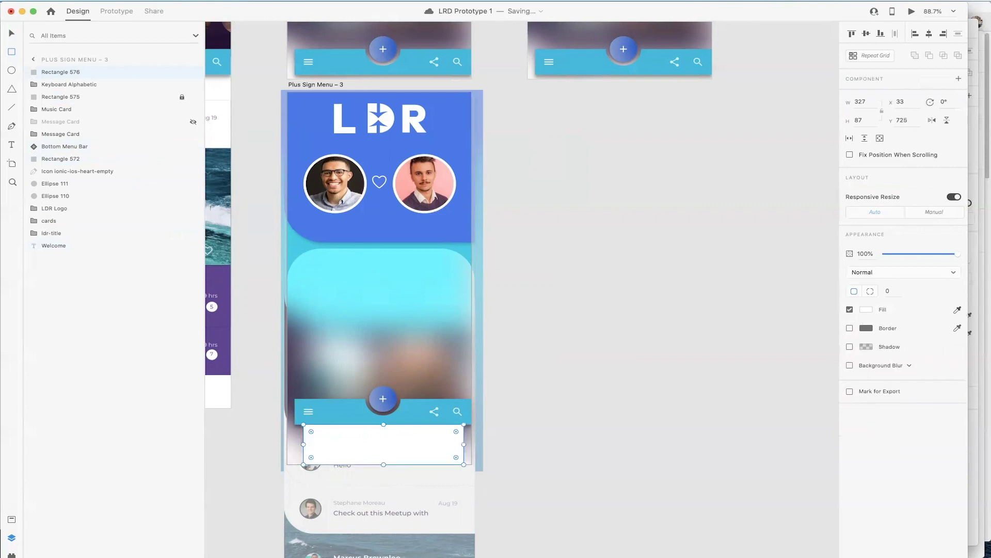
left_click(408, 411)
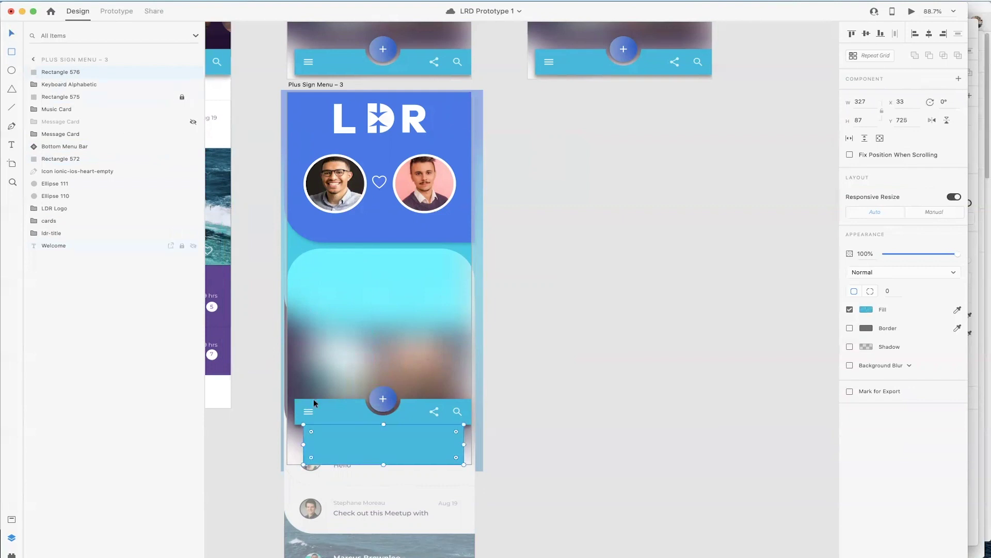
Step: Give the Primary shape of the bottom menu bar a black shadow with X 2, Y 3, B 6 and about 36% opacity
left_click(328, 408)
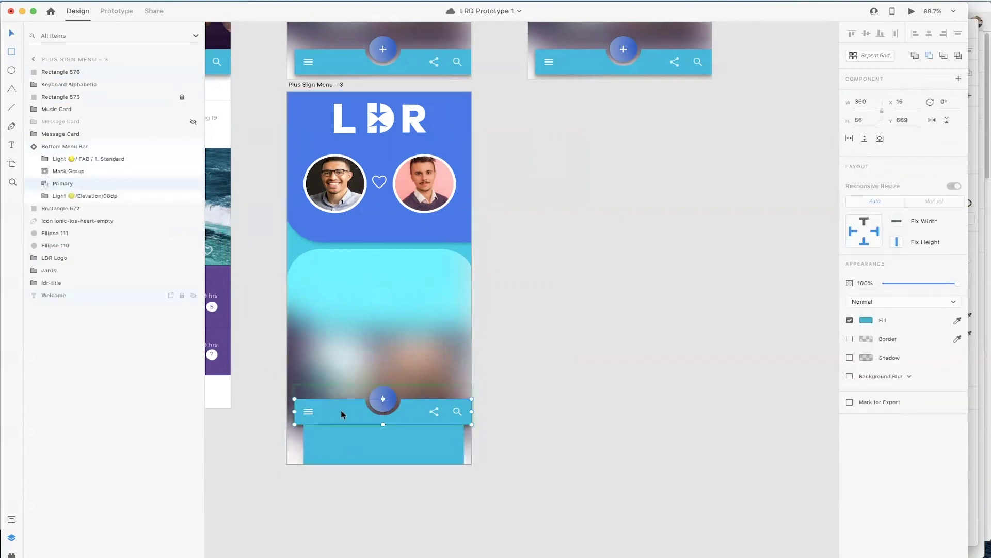
left_click(849, 357)
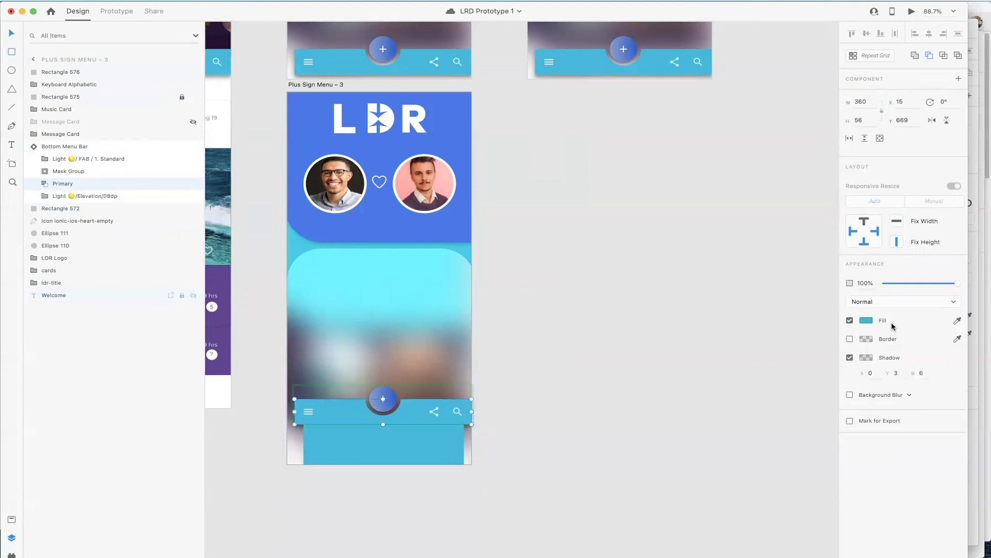
left_click(870, 372)
key("Up")
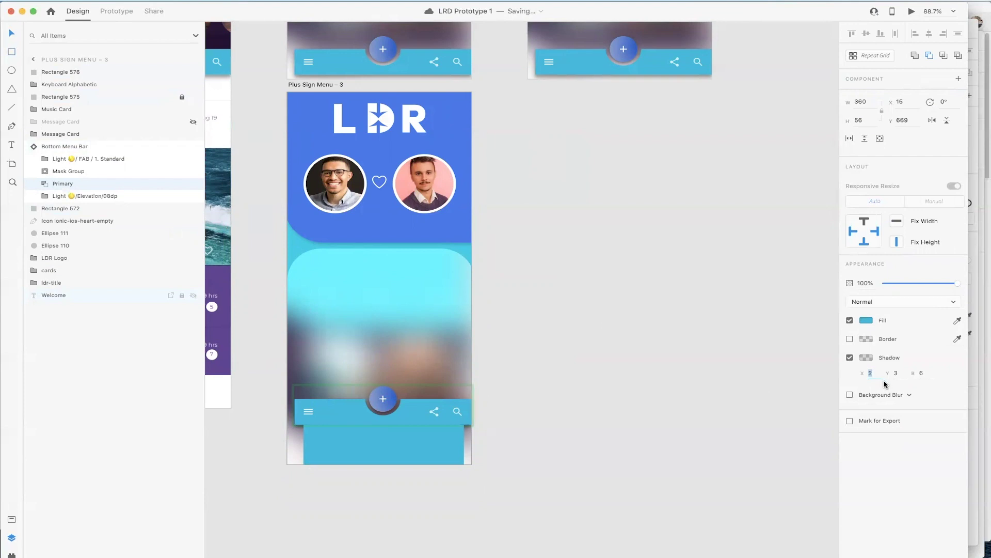
left_click(866, 356)
left_click_drag(844, 369, 843, 352)
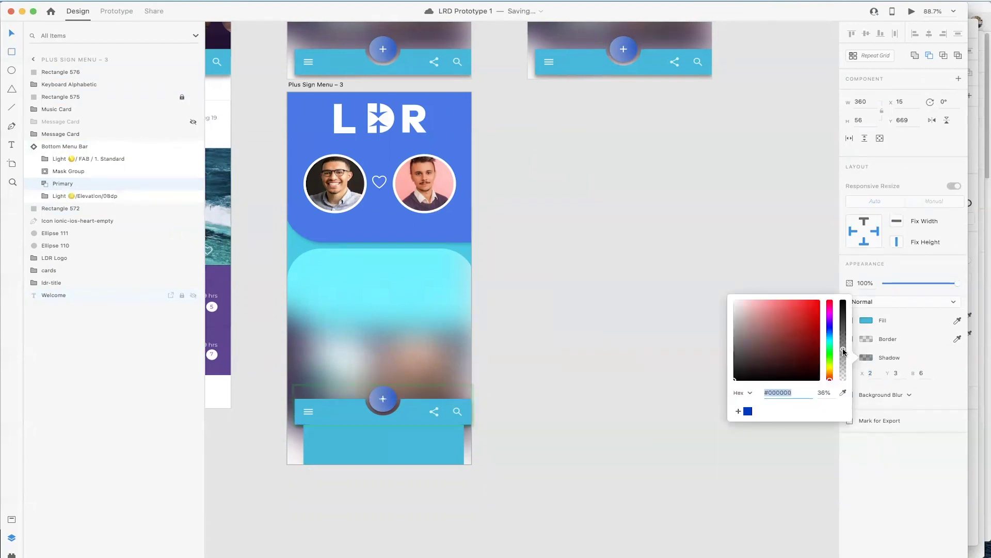
Step: Reorder Rectangle 576, the blue panel, directly beneath the Bottom Menu Bar component in the layer stack of Plus Sign Menu – 3
left_click(382, 445)
left_click_drag(82, 74, 64, 230)
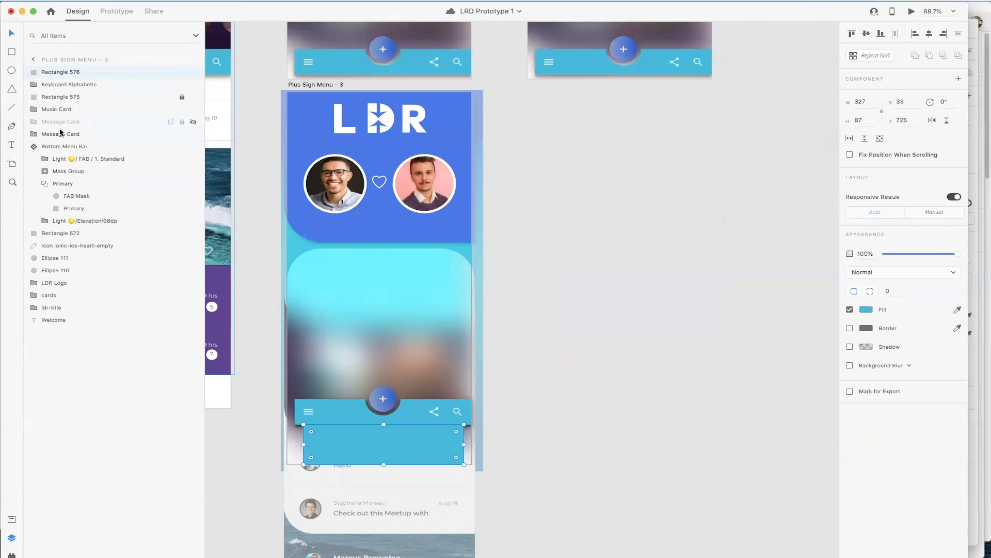
left_click(54, 147)
left_click(33, 146)
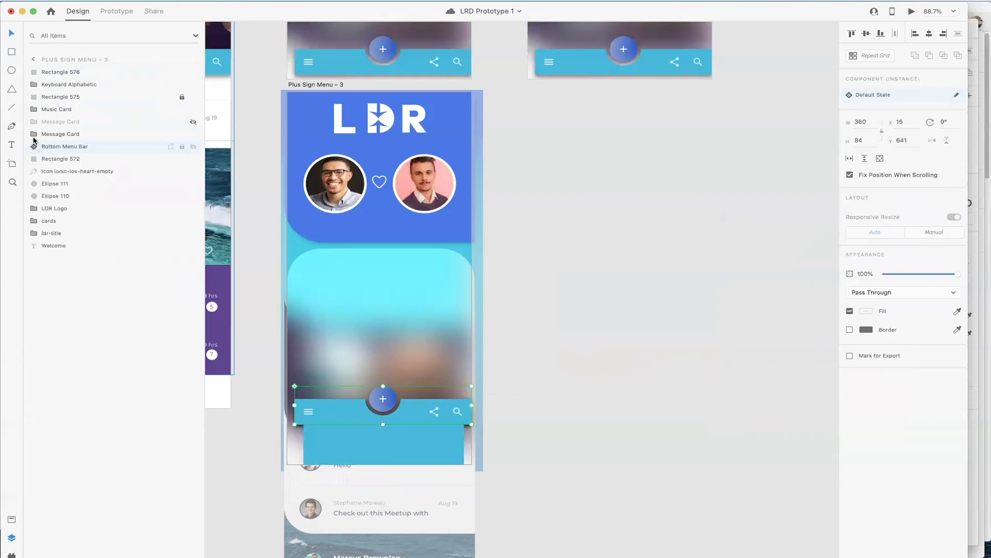
left_click_drag(55, 72, 49, 157)
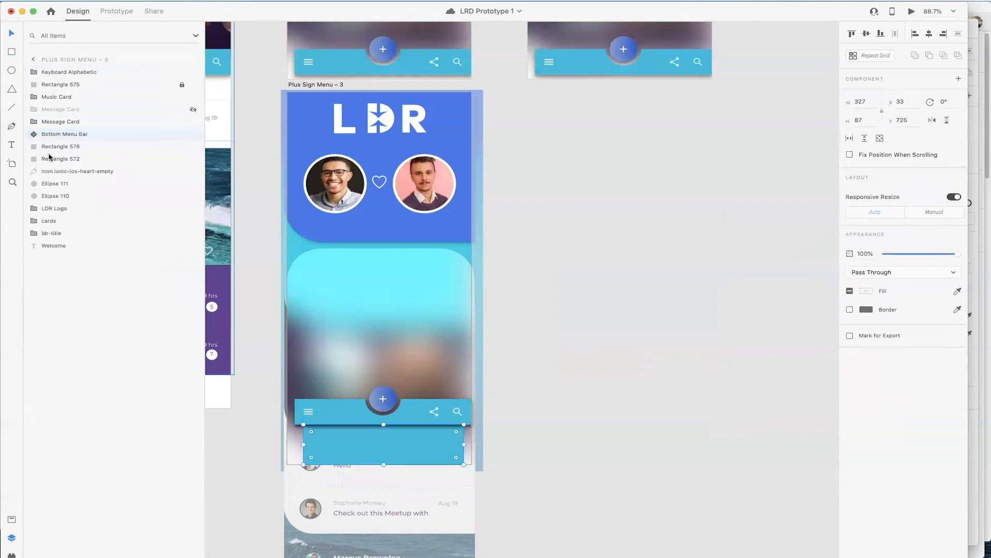
left_click(70, 150)
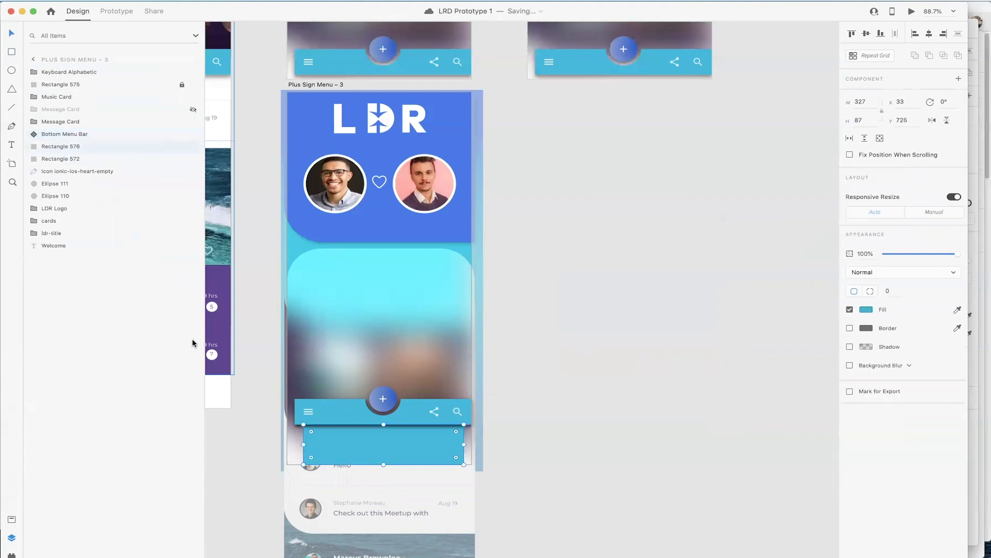
left_click(545, 463)
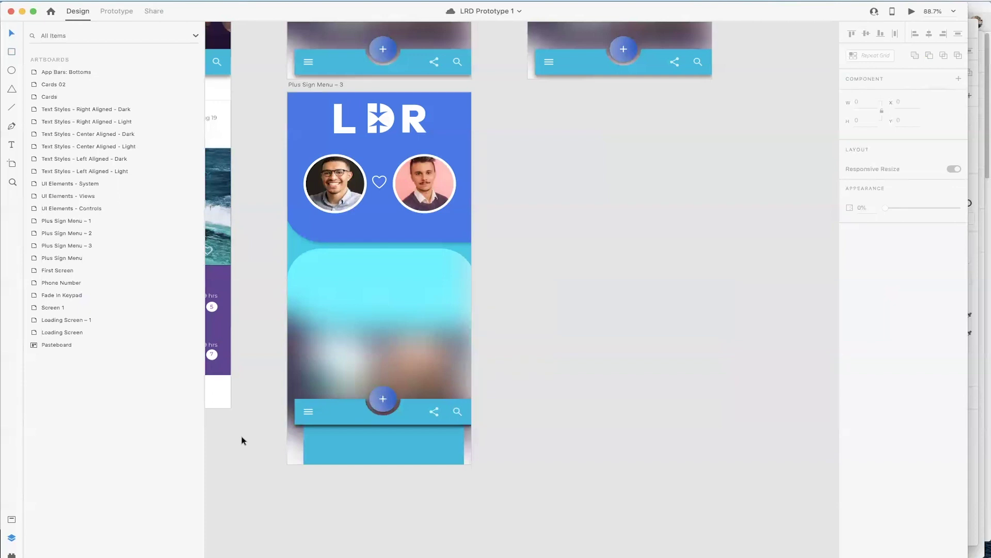
Step: Search the Icons 4 Design plugin for "profile" and "user" icons, try inserting user-alt, and delete the misplaced copy
left_click(12, 554)
double_click(90, 86)
type("pl")
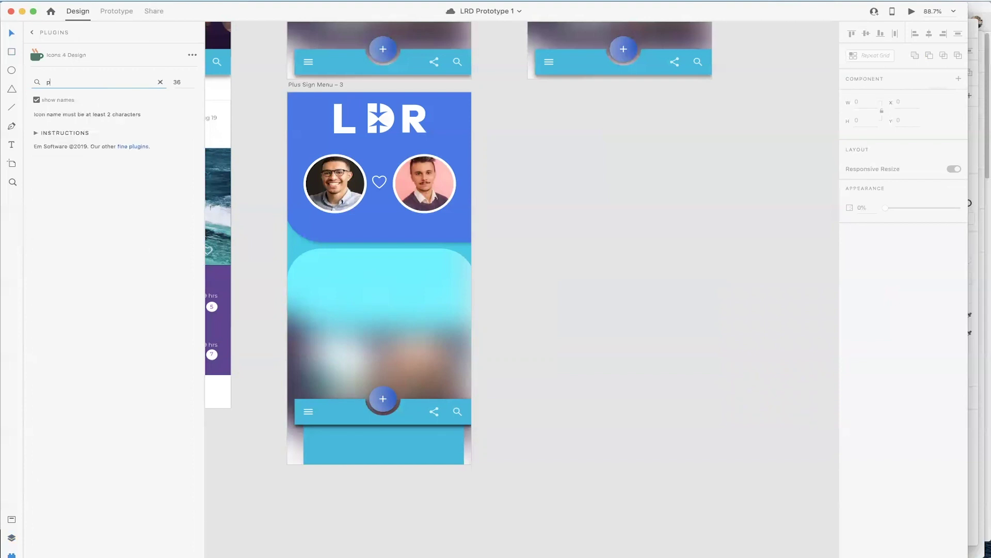
type("rofile")
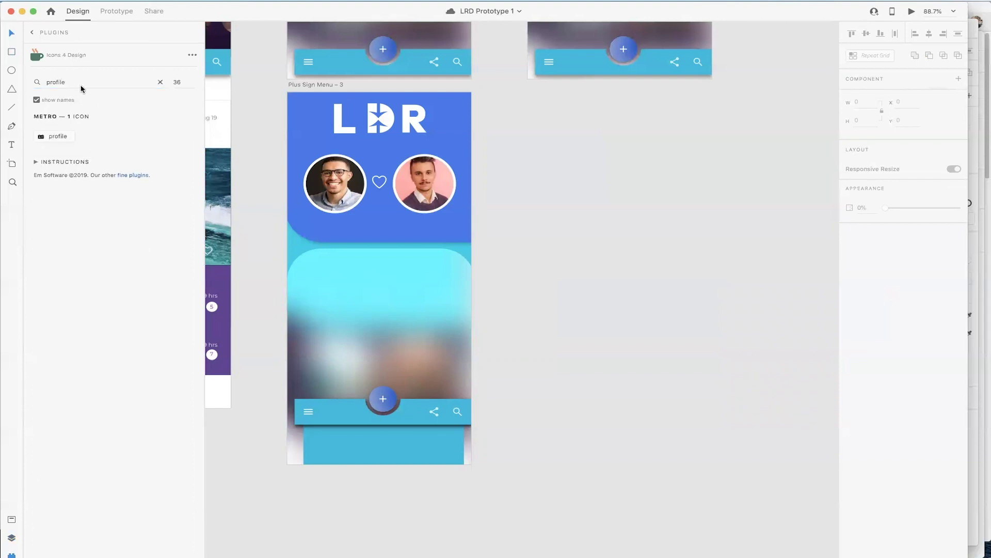
double_click(64, 82)
type("user")
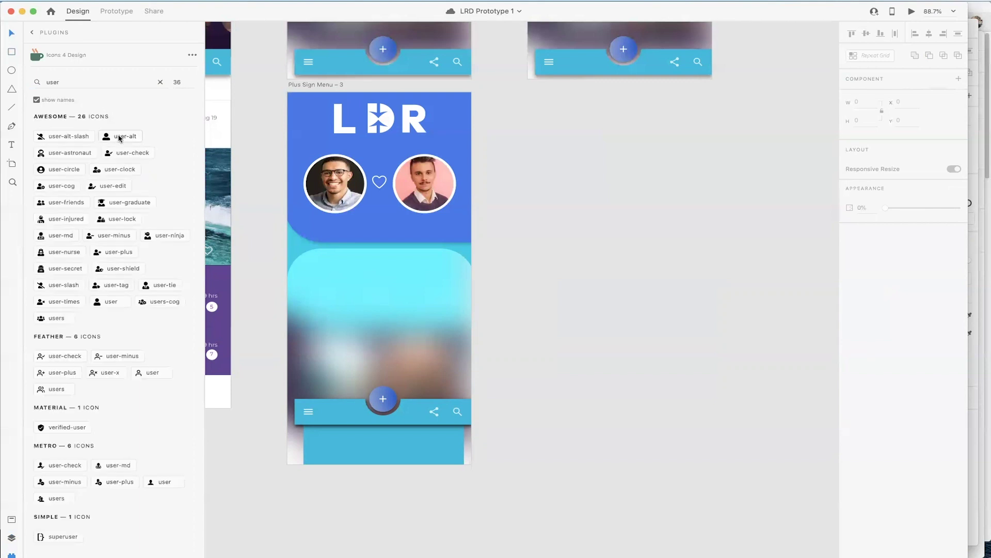
left_click(119, 137)
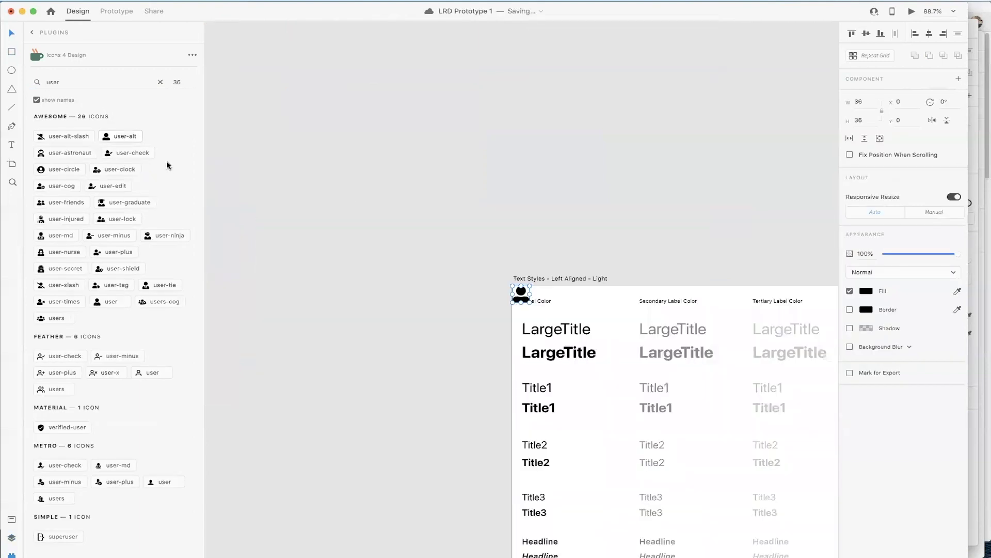
key("Delete")
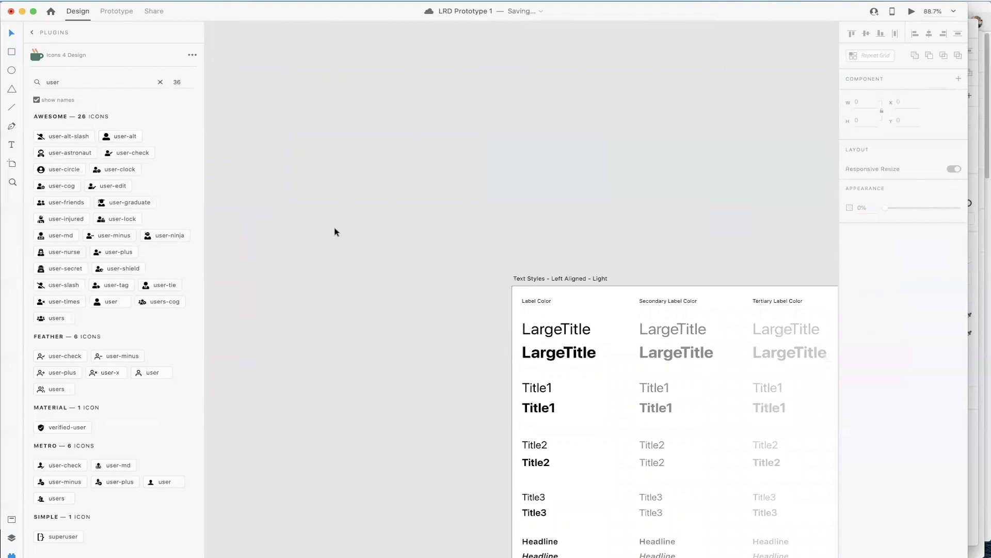
Step: Add the user-alt icon, about 26 × 26, near the left edge of the blue panel on Plus Sign Menu – 3
scroll(334, 232, "down", 5)
scroll(327, 236, "down", 3)
scroll(327, 237, "right", 3)
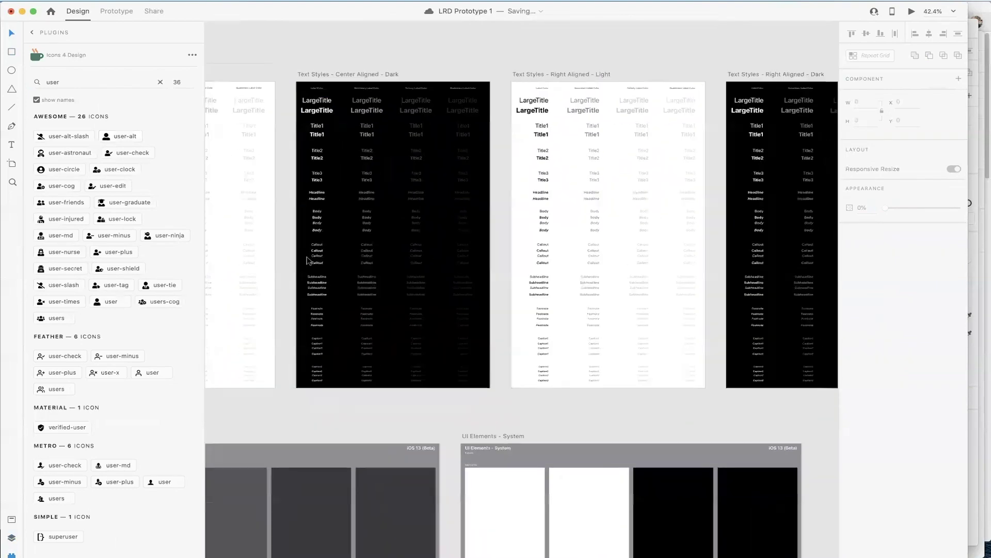
scroll(308, 260, "down", 5)
scroll(331, 269, "right", 8)
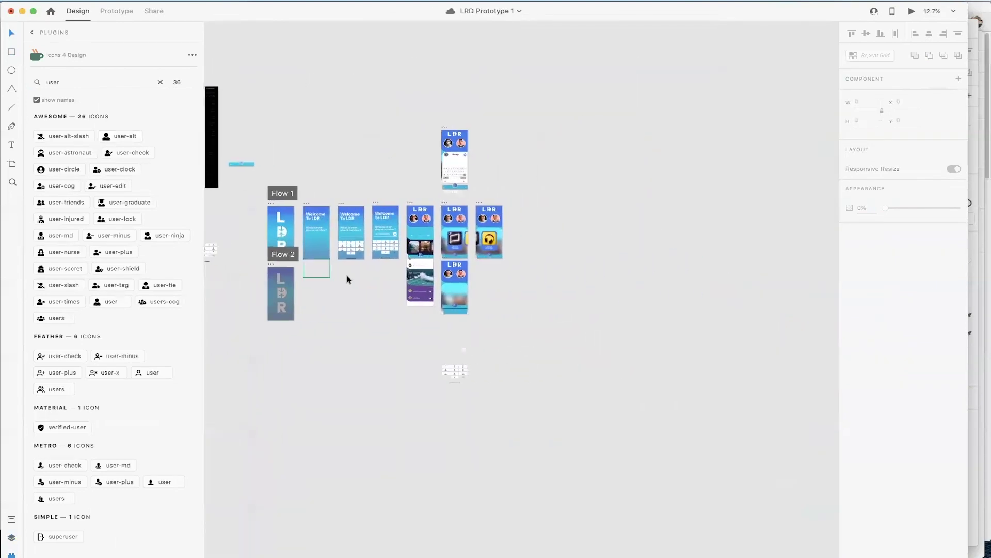
left_click(458, 279)
scroll(461, 275, "up", 5)
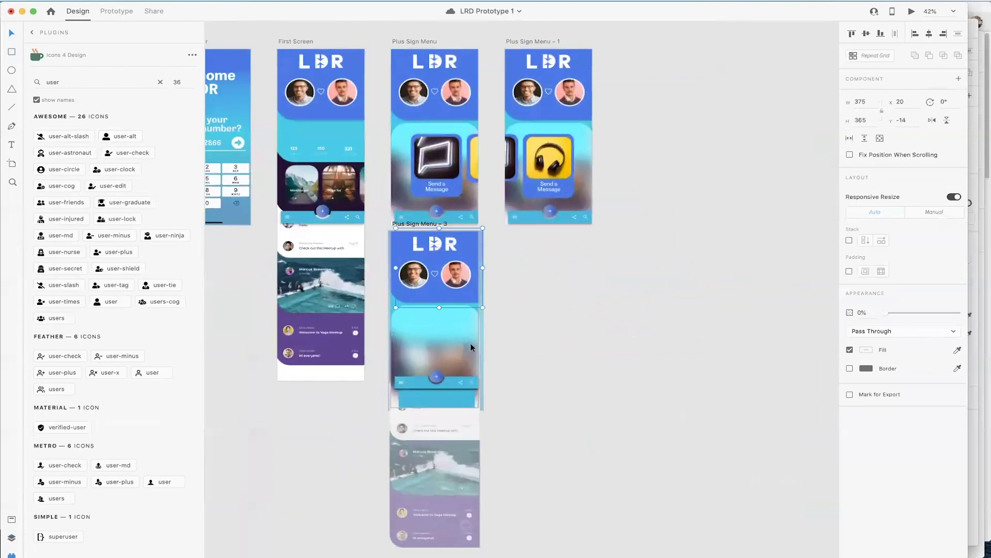
left_click(470, 343)
scroll(470, 343, "up", 4)
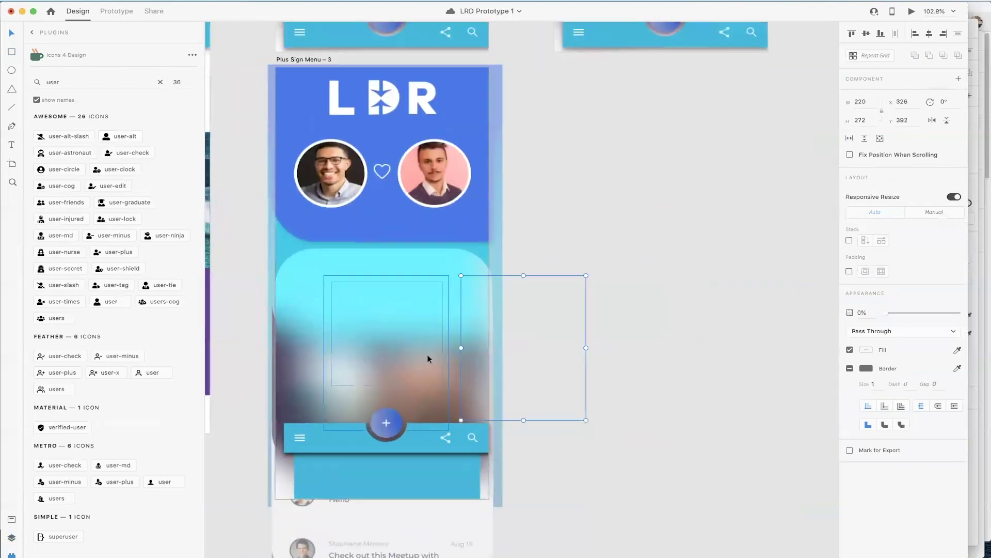
scroll(427, 354, "down", 2)
scroll(426, 354, "left", 2)
left_click(391, 446)
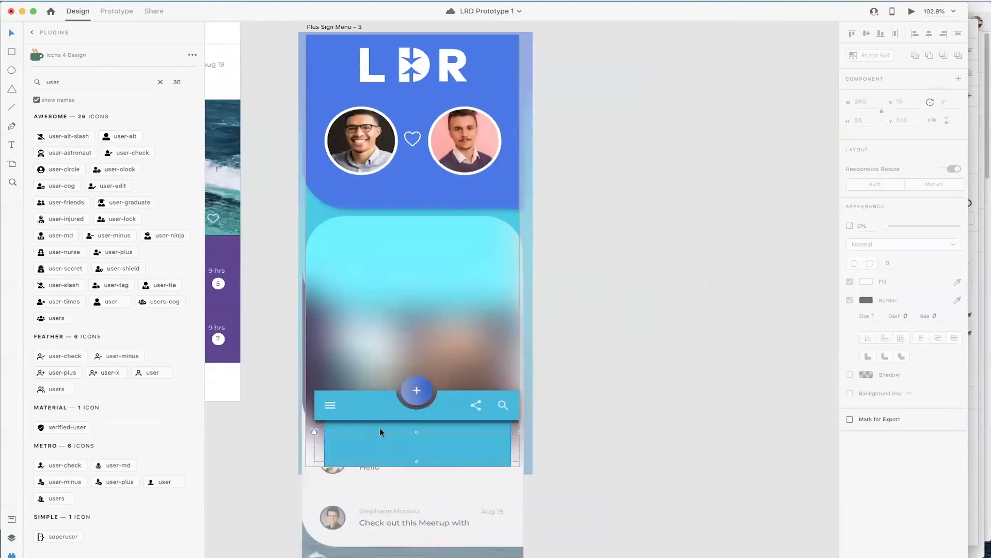
left_click(380, 429)
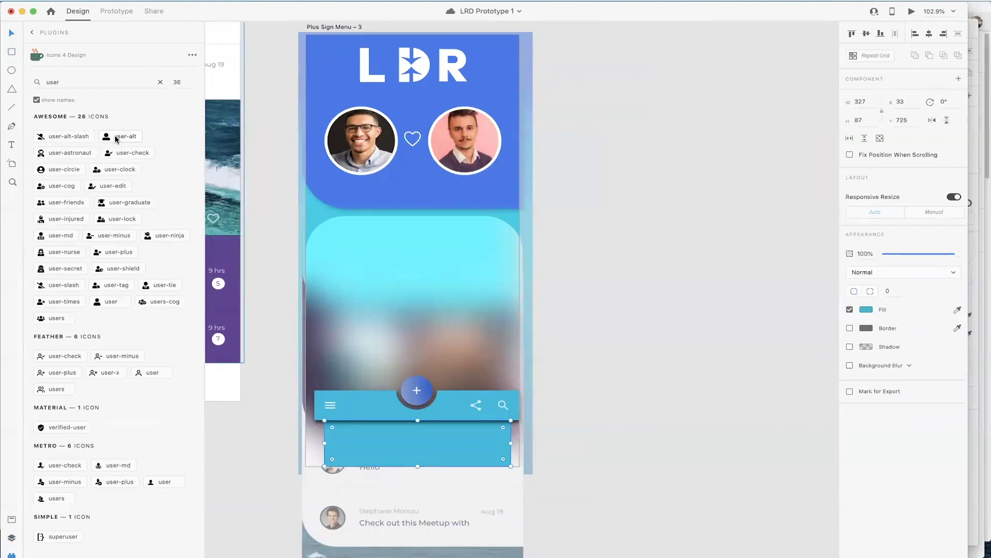
left_click_drag(114, 136, 344, 442)
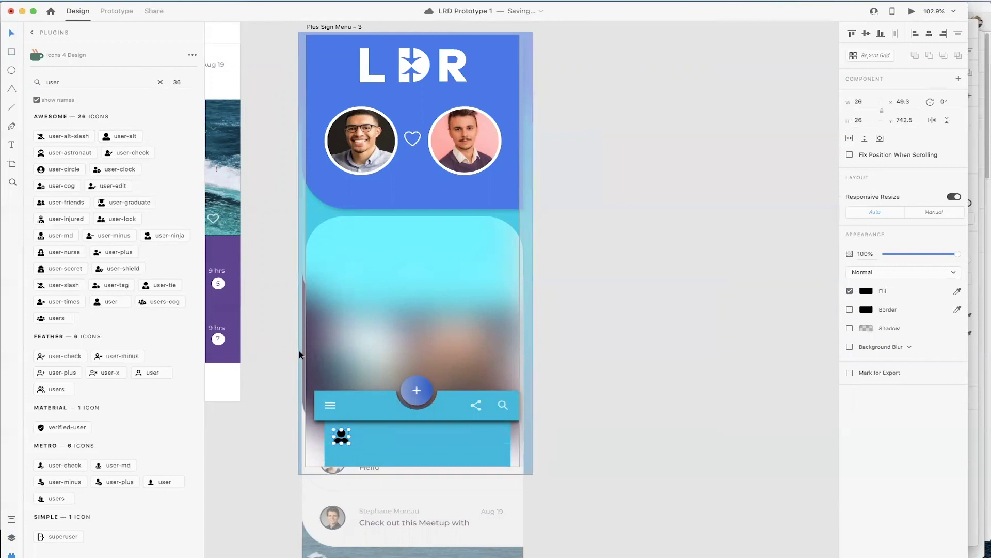
Step: Search for "settings" icons and add the Feather settings gear, about 33 × 33, right of the user icon
double_click(89, 82)
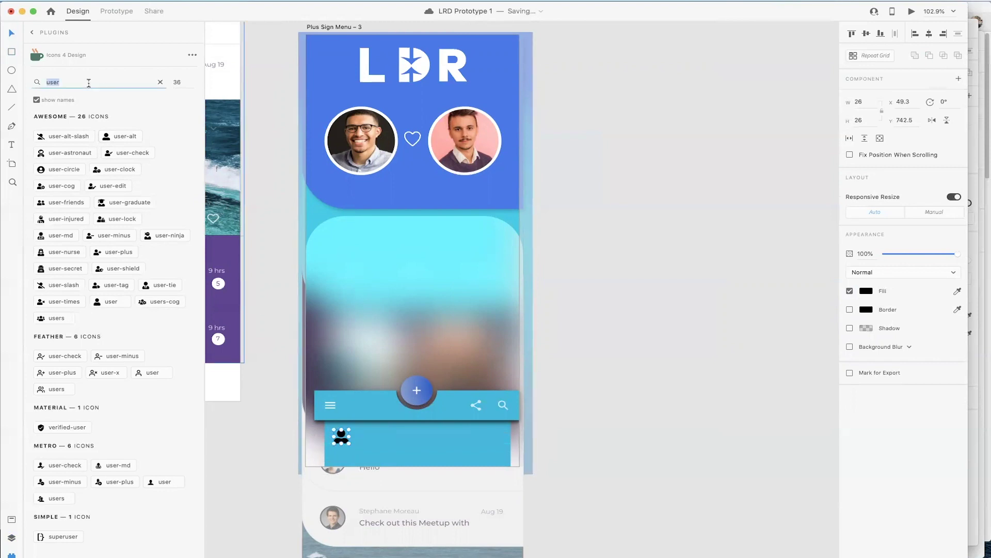
type("setting")
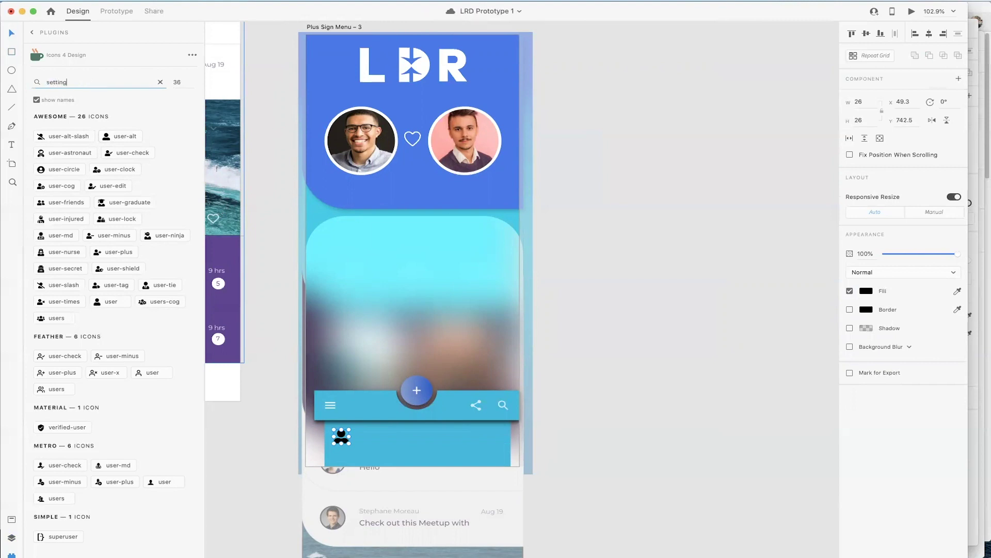
type("s")
left_click(60, 136)
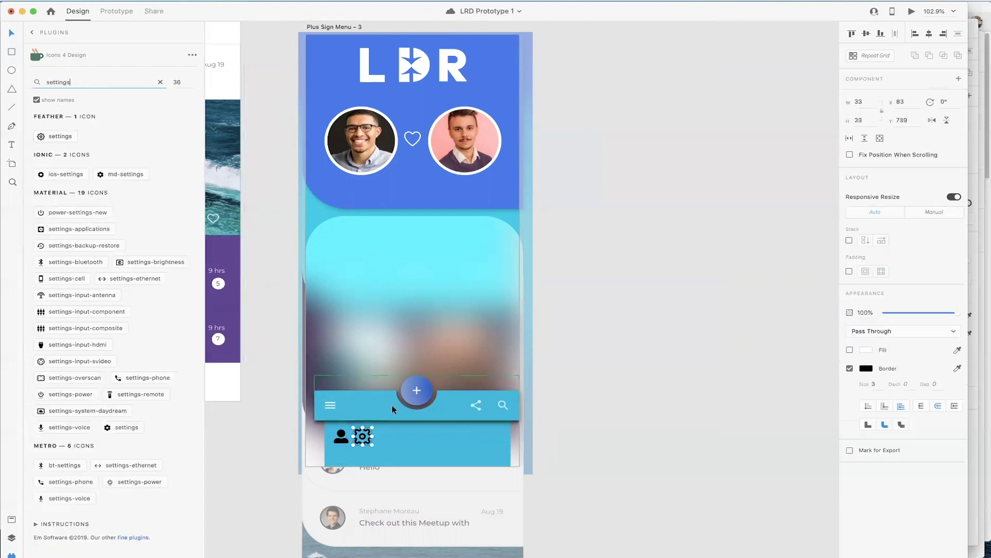
Step: Search for "time" icons, replace a trial ios-timer icon with the Material timelapse icon, and place it beside the gear at about X 132
double_click(77, 81)
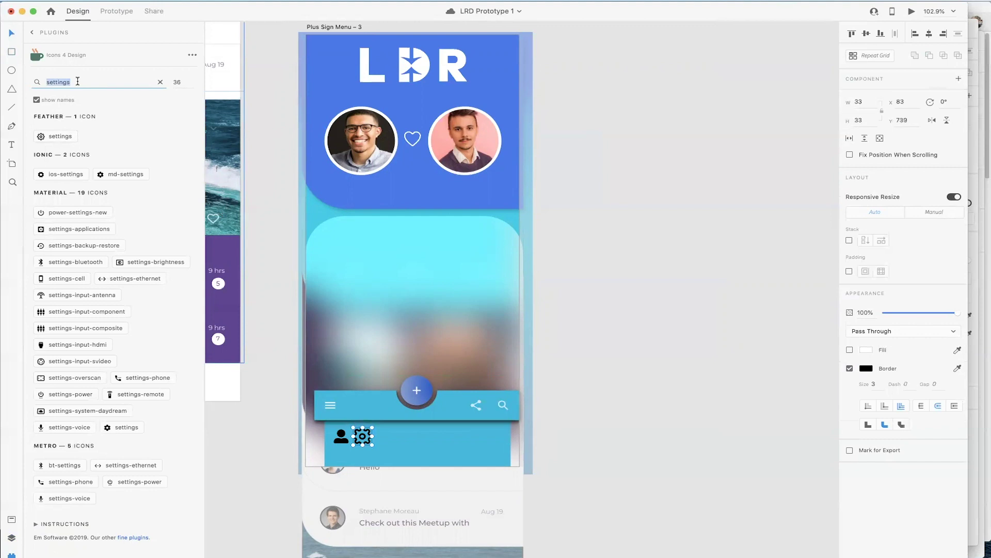
type("time")
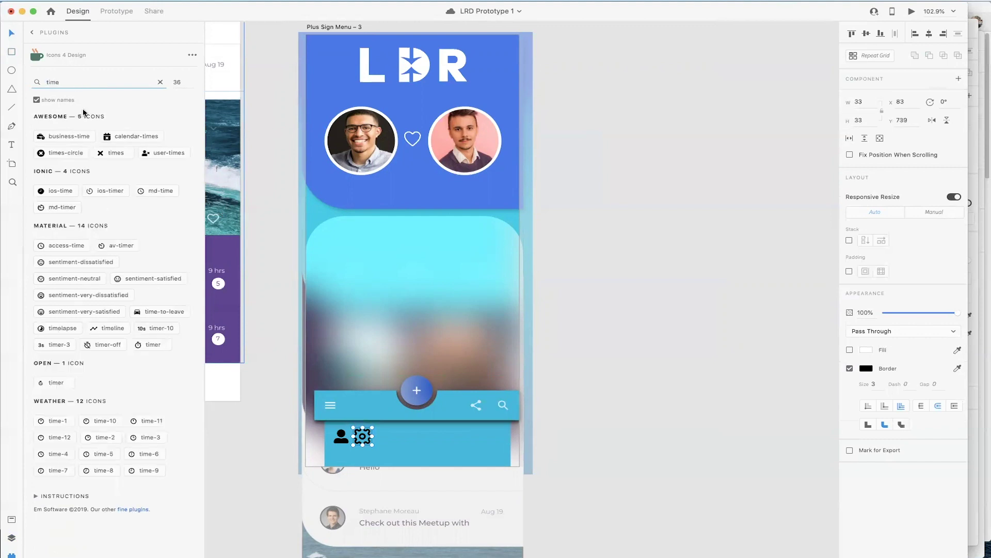
left_click(115, 194)
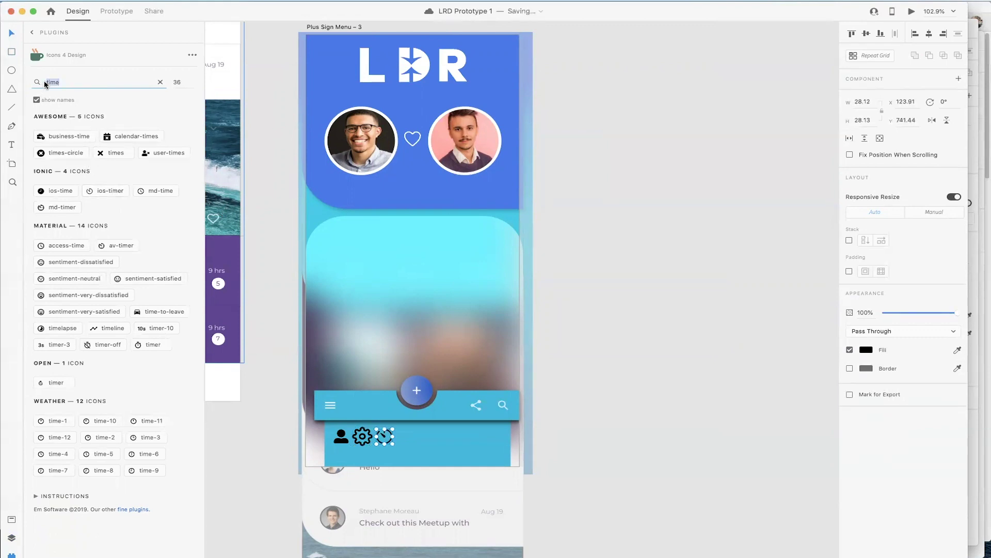
left_click(67, 327)
left_click(383, 440)
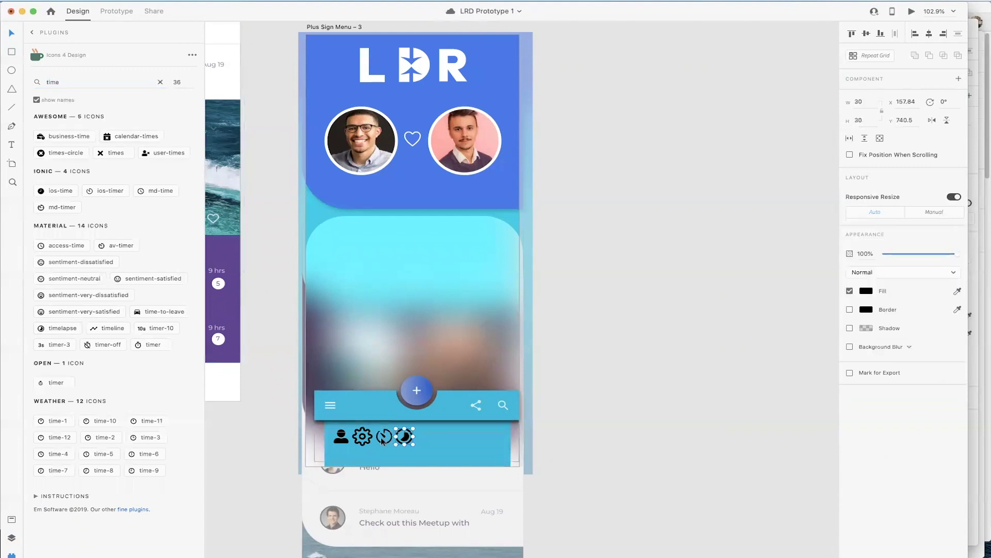
double_click(383, 440)
key("Delete")
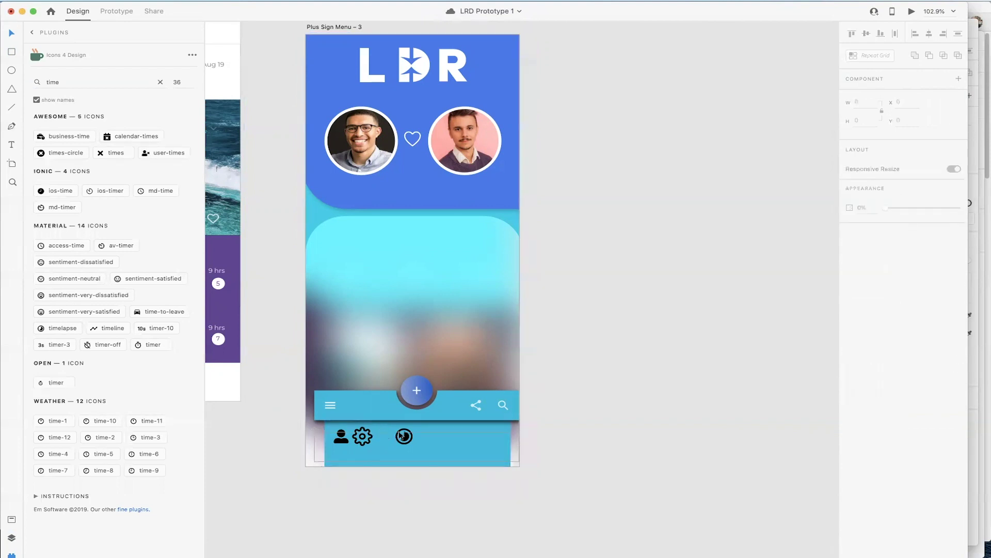
double_click(402, 436)
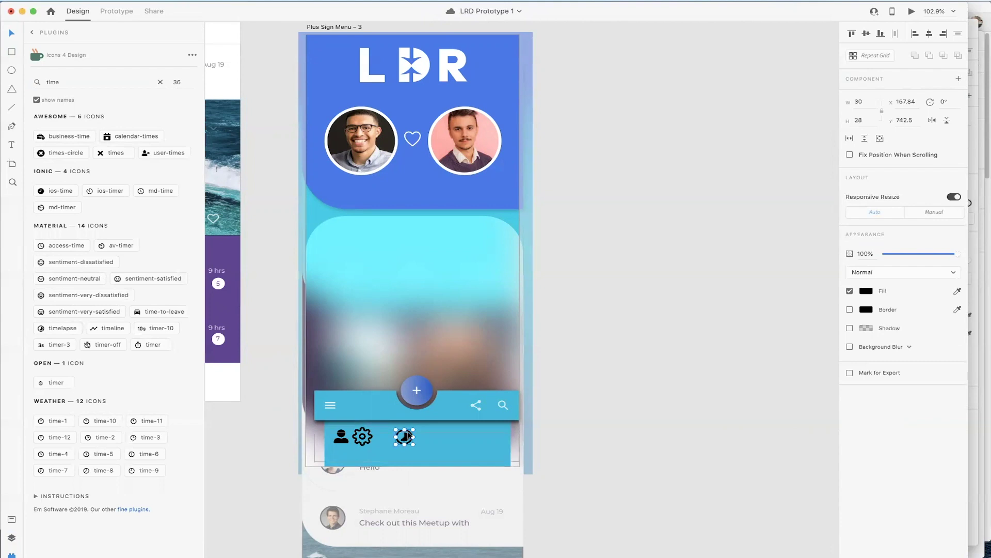
left_click_drag(405, 438, 390, 440)
Step: Search for "bookm" and add the Feather bookmark icon, about 21 × 27, right of the timelapse icon
double_click(77, 81)
type("bookm")
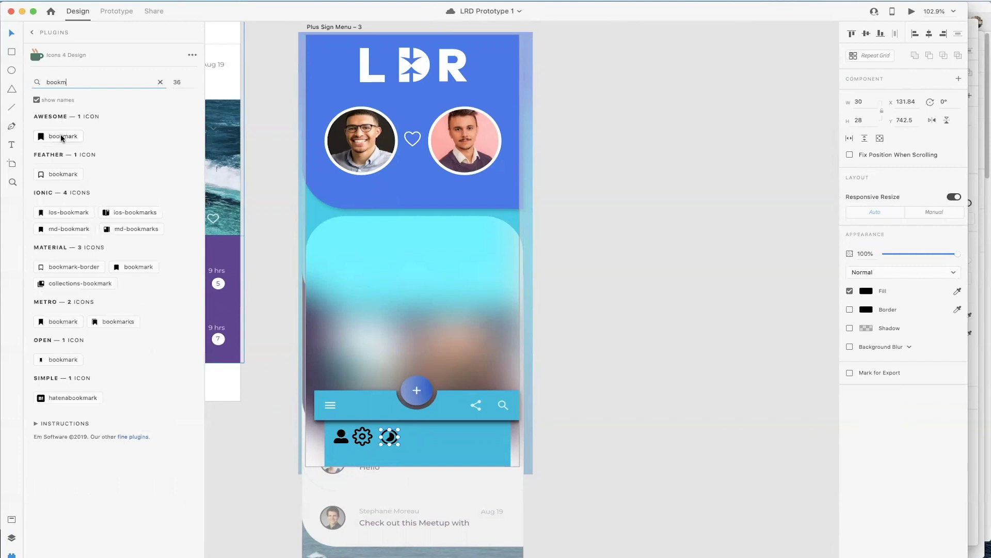
left_click(72, 174)
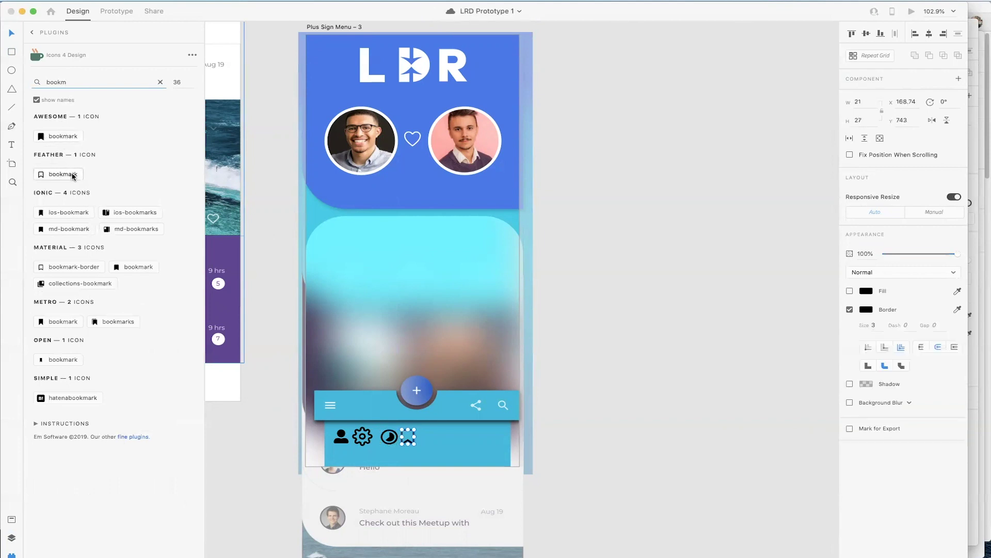
Step: Search for "add" icons and add the Material person-add icon, about 33 × 24, right of the bookmark
left_click(76, 82)
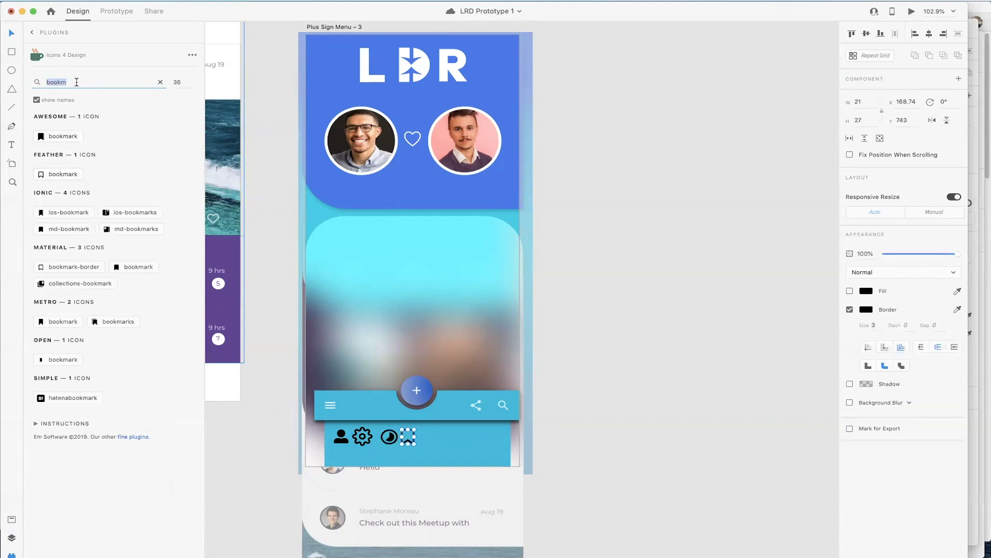
type("add")
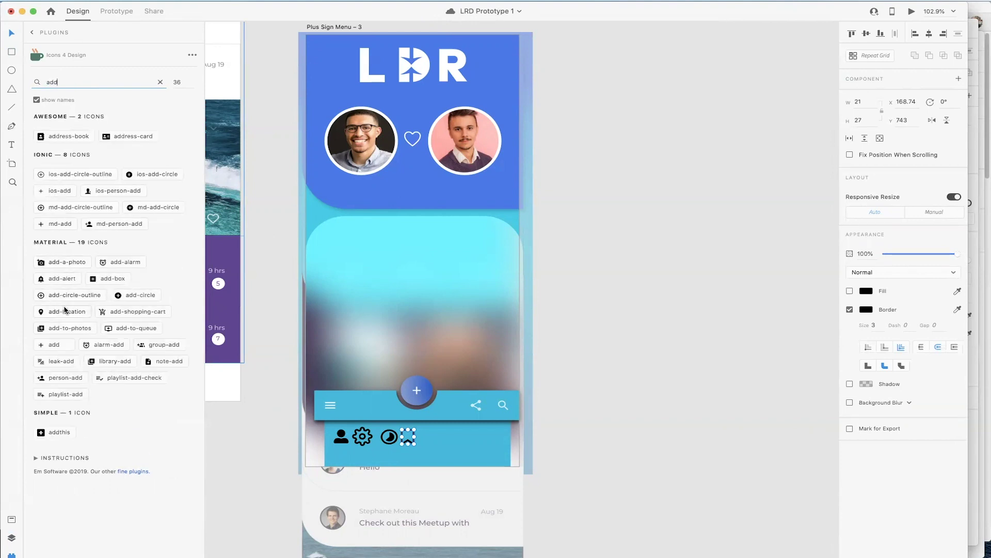
left_click(67, 378)
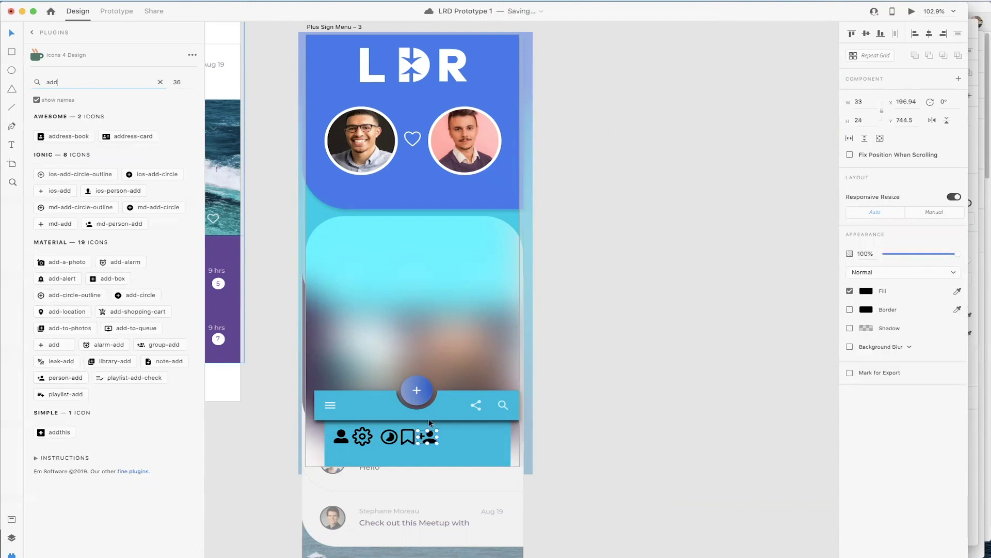
Step: Move the person-add icon to the far end of the blue panel and distribute all five icons horizontally
left_click_drag(431, 439, 493, 439)
left_click(393, 441, "shift")
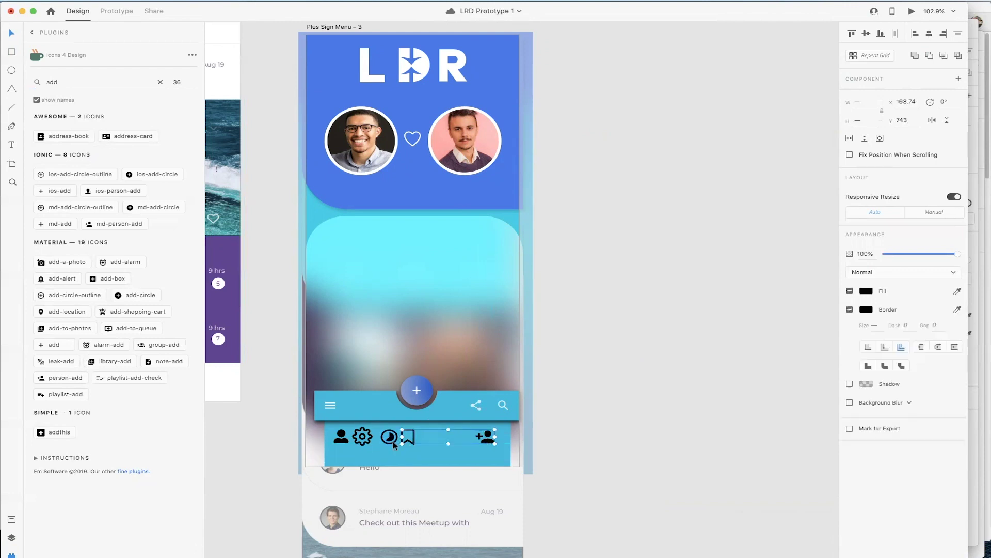
left_click(370, 441, "shift")
left_click(346, 441, "shift")
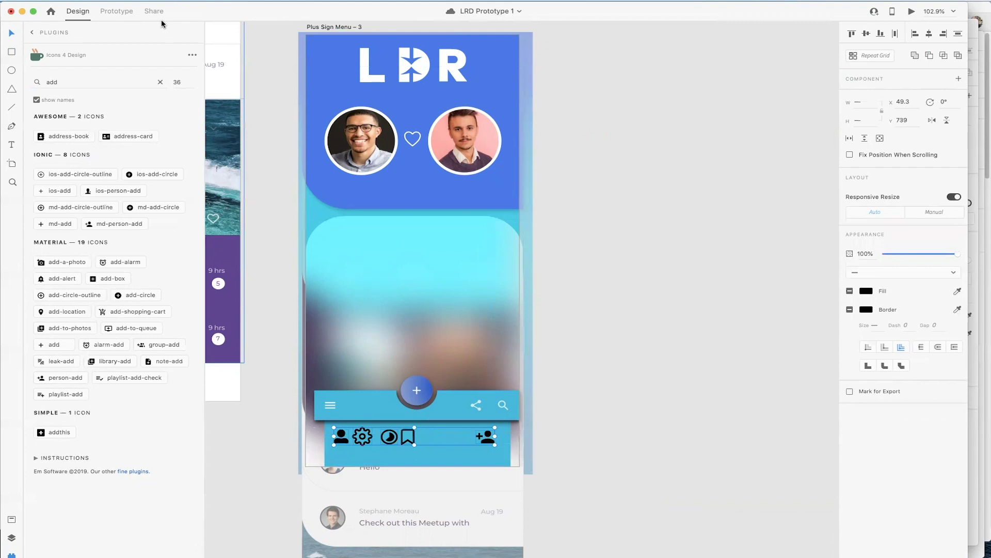
left_click(122, 1)
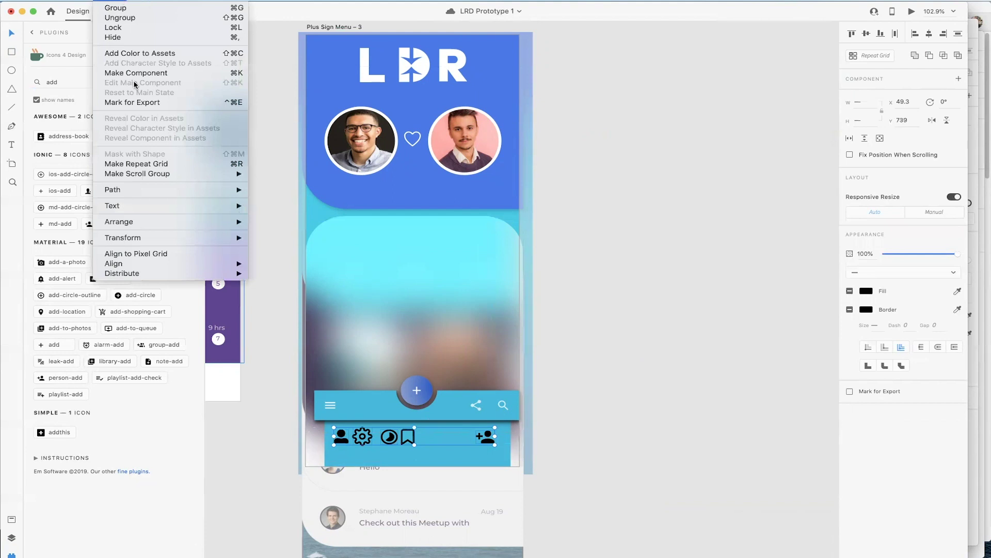
mouse_move(204, 273)
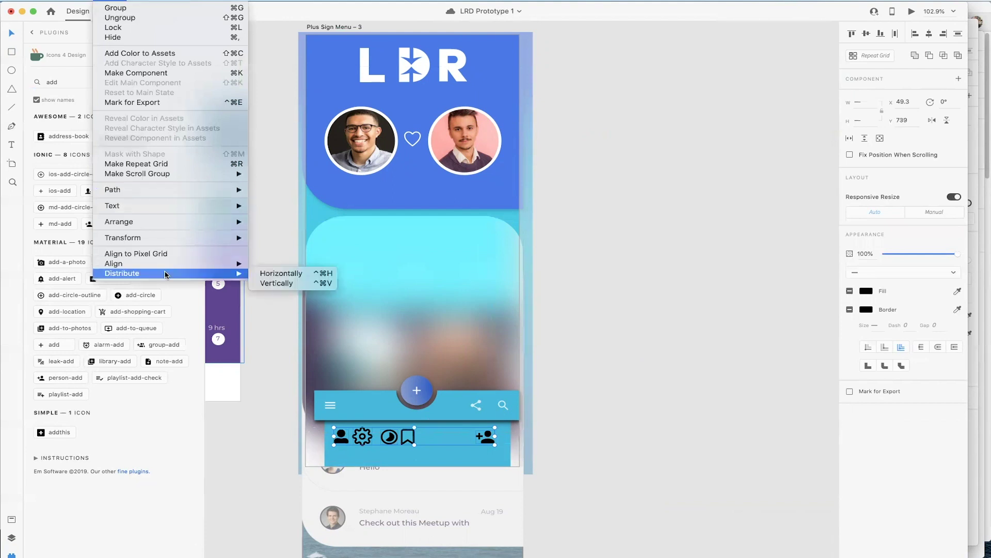
left_click(261, 278)
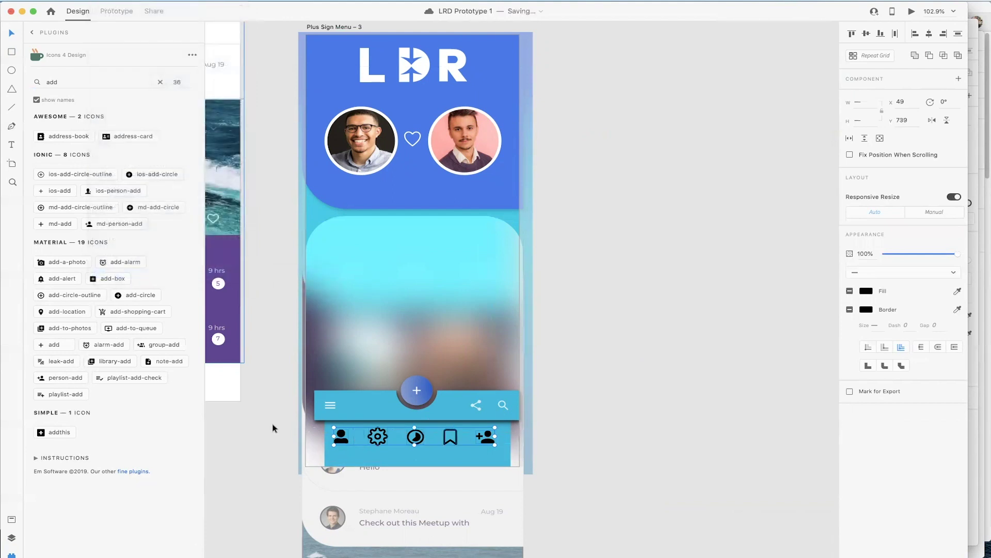
Step: Shift the row of five icons within the blue panel to about X 55, Y 737
left_click_drag(339, 440, 343, 443)
left_click(344, 442)
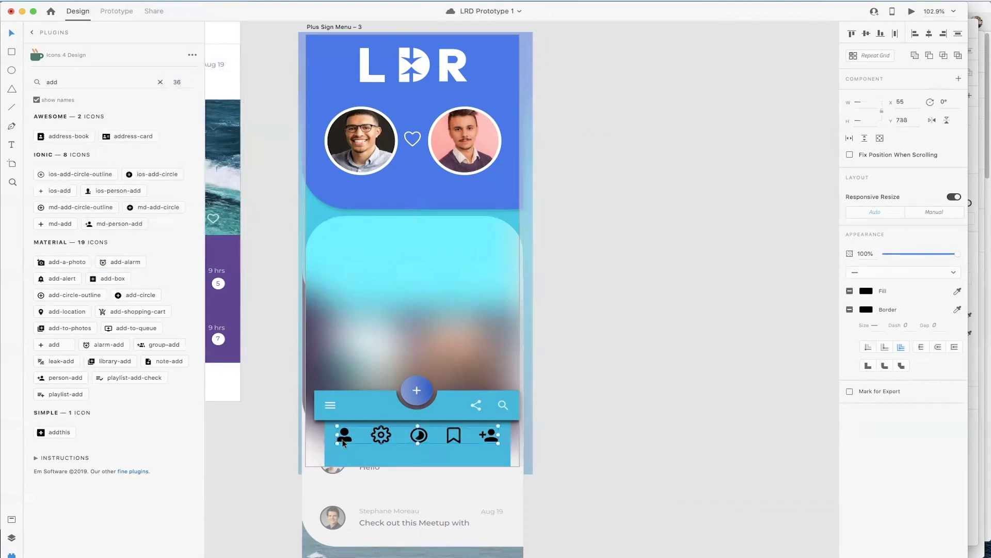
key("Down")
key("Down")
key("Down")
key("Down")
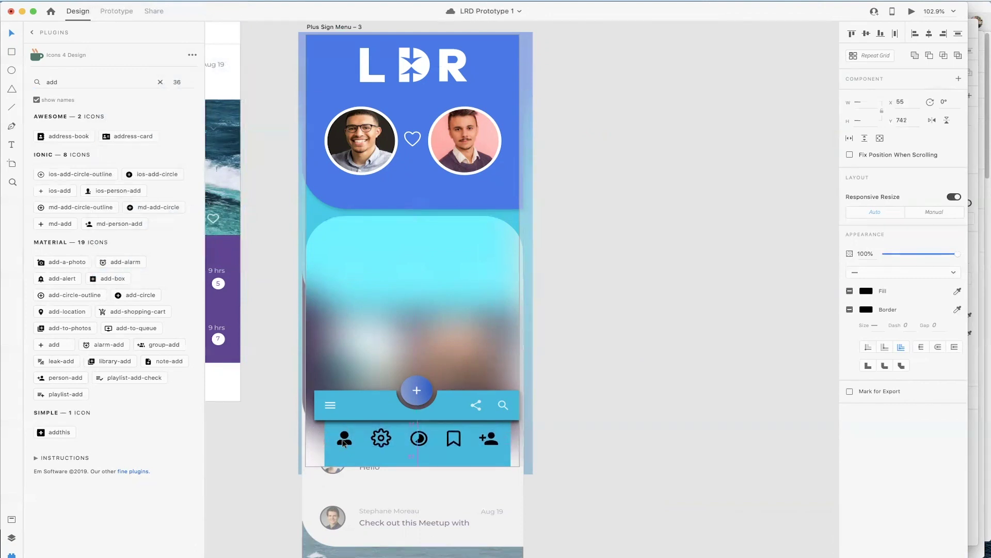
key("Up")
key("Up")
key("Up")
key("Up")
key("Up")
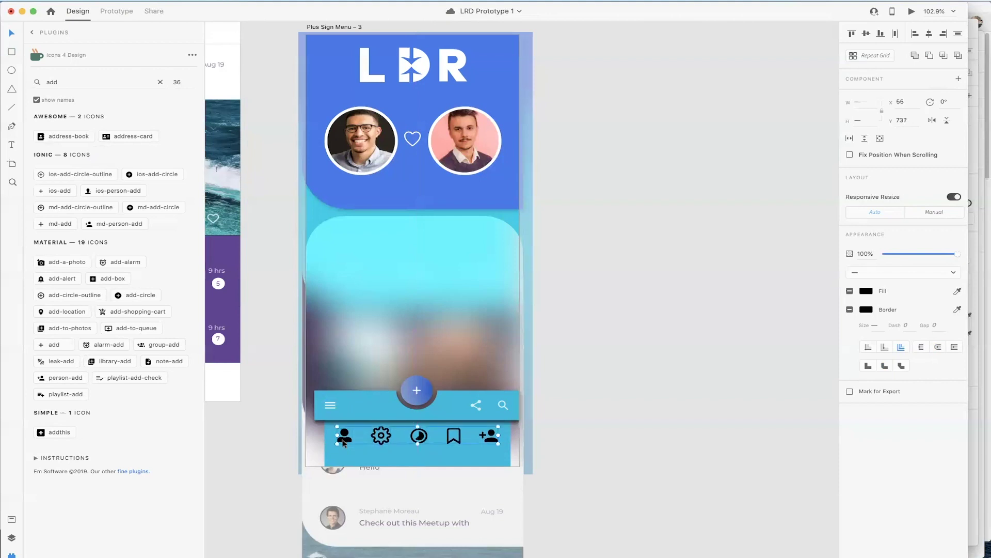
left_click(284, 446)
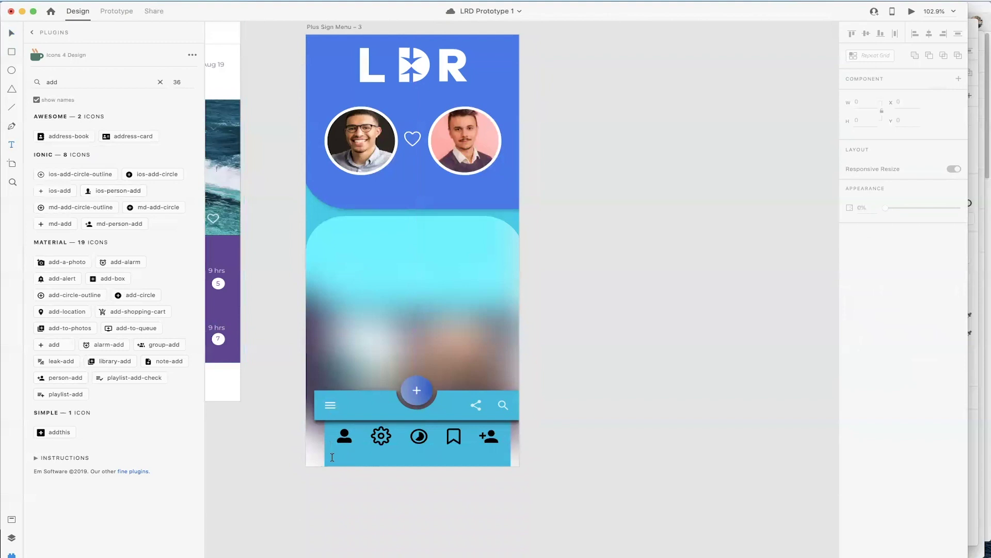
Step: Add a "Profile" text label in the blue panel below the user icon
left_click(330, 457)
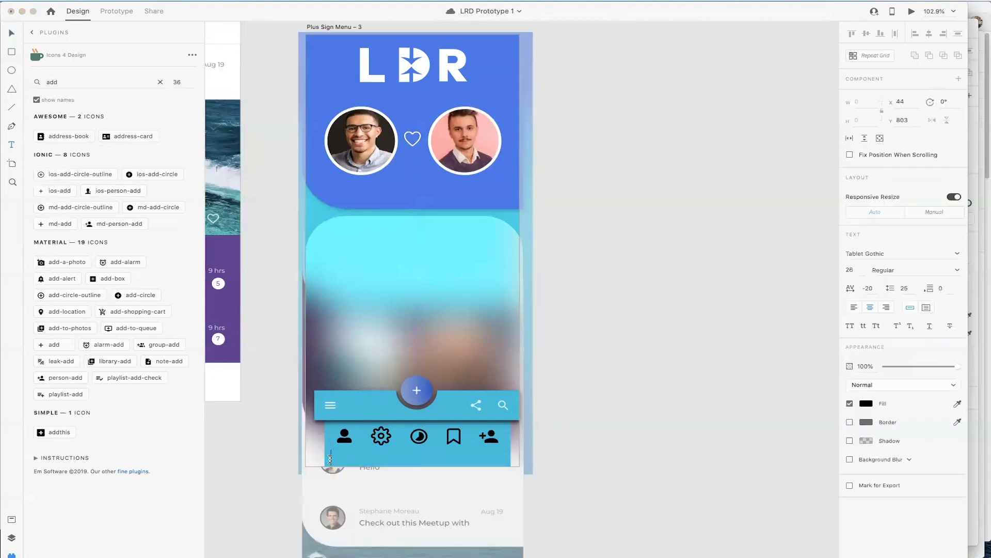
type("Profile")
key("Escape")
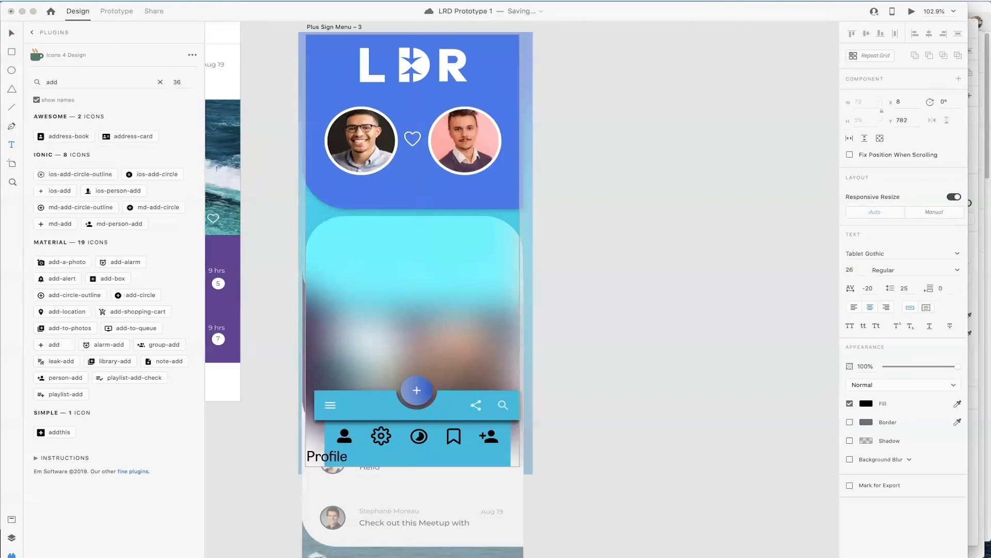
key("Delete")
key("super+z")
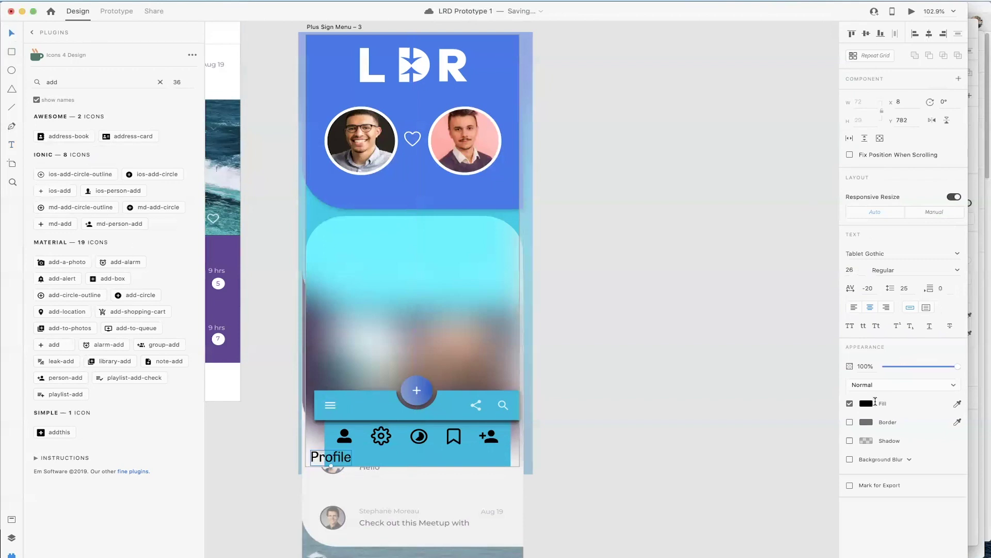
Step: Set the "Profile" label's font size to 14 and place it under the user icon at about X 48, Y 776
left_click(856, 270)
key("Down")
key("Down")
key("Down")
key("Down")
key("Down")
key("Down")
key("Down")
key("Down")
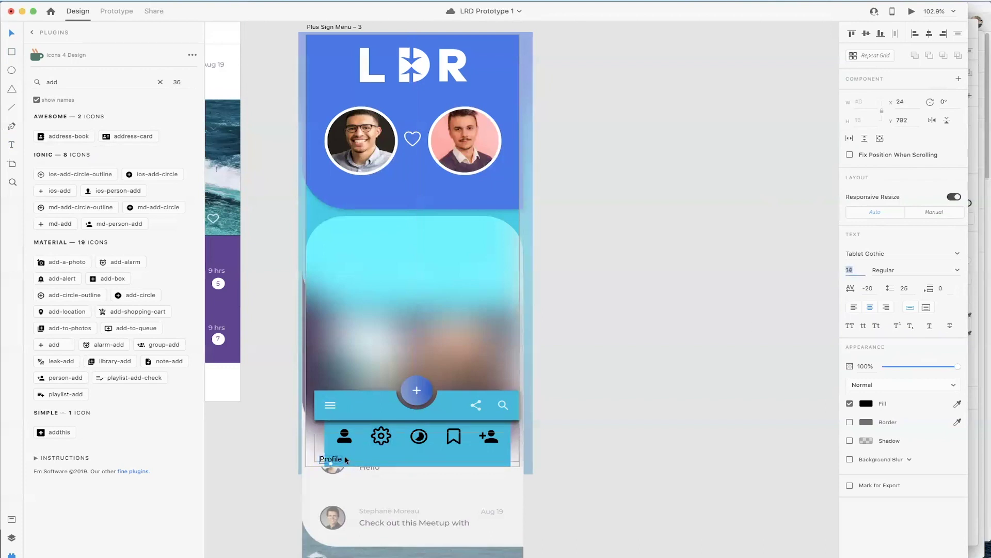
type("14")
left_click_drag(339, 458, 352, 455)
Step: Add "Settings" and "Archive" text labels at size 14 below the gear and timelapse icons
left_click(12, 144)
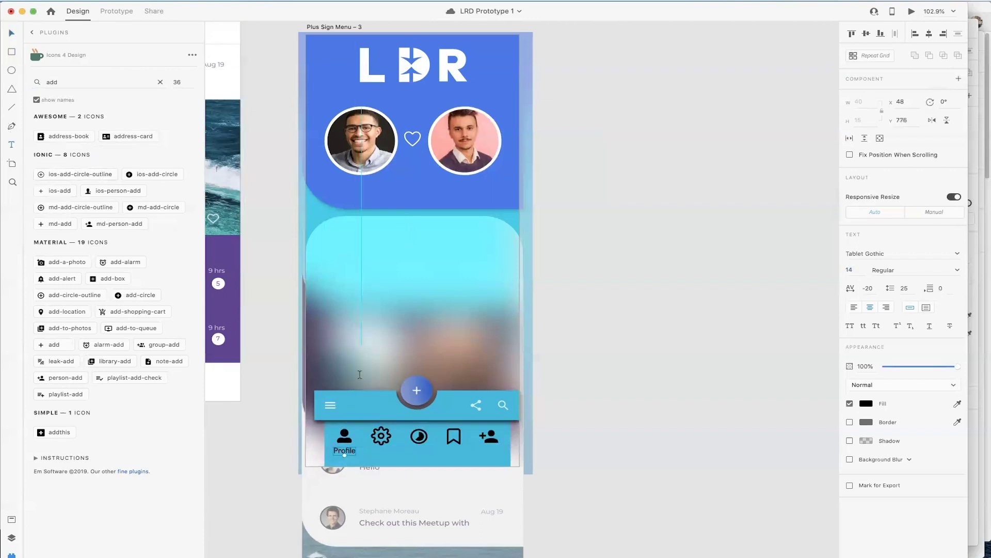
left_click(369, 456)
type("S")
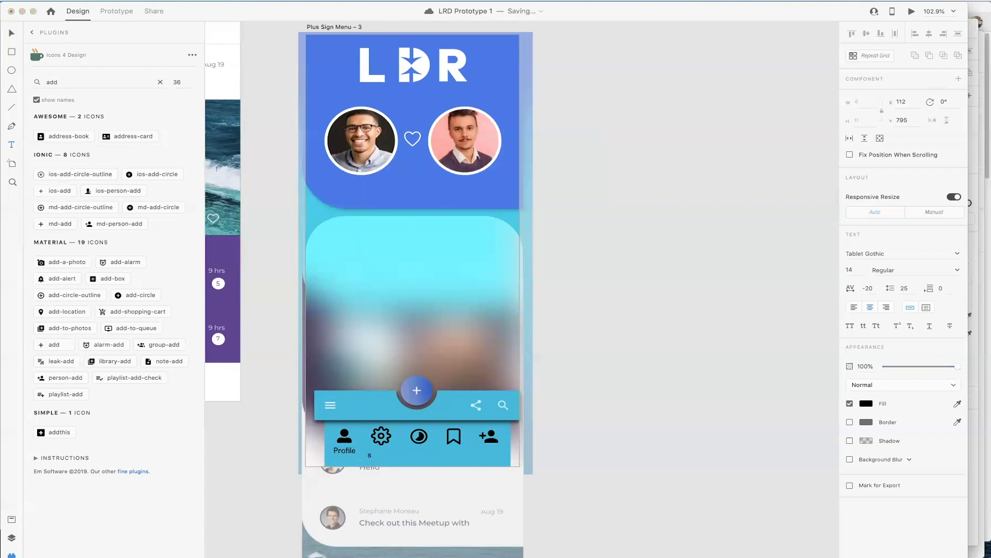
type("ettings")
left_click(12, 36)
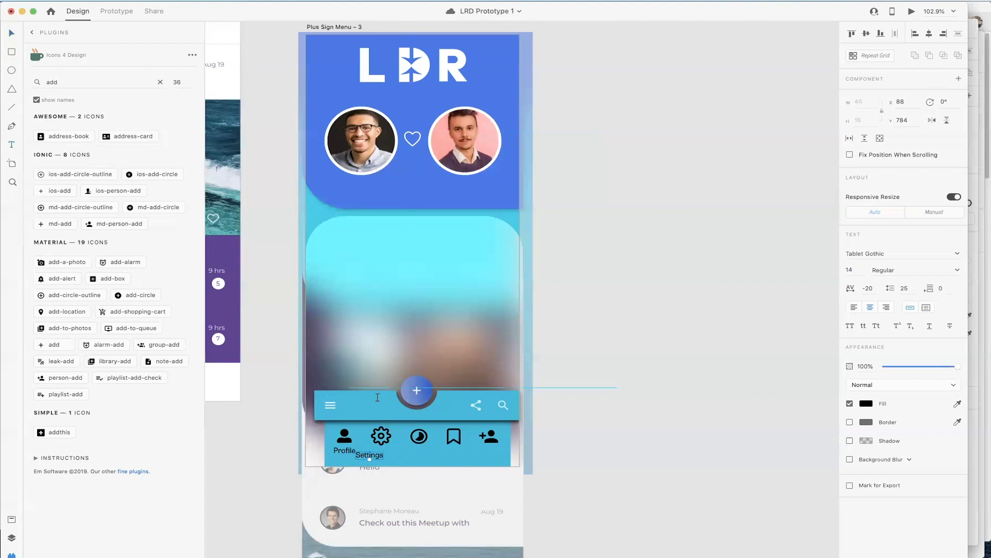
left_click(409, 459)
type("Archive")
left_click(10, 33)
Step: Add "Bookmarks" and "Connect" labels below the last two icons, placing "Connect" at about X 297, Y 781
left_click(446, 455)
type("Bookmarks")
left_click(11, 34)
left_click(12, 144)
left_click(472, 456)
type("Connect")
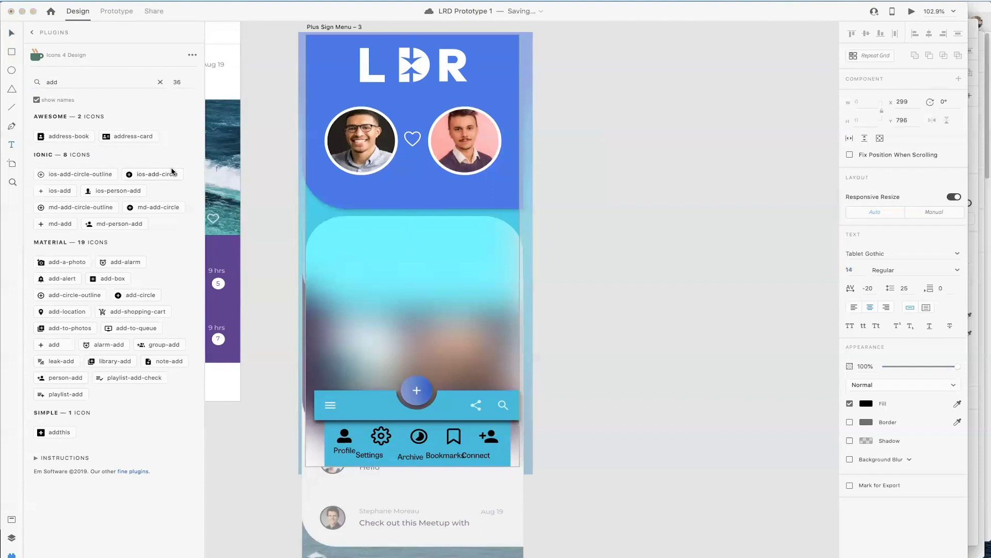
key("Escape")
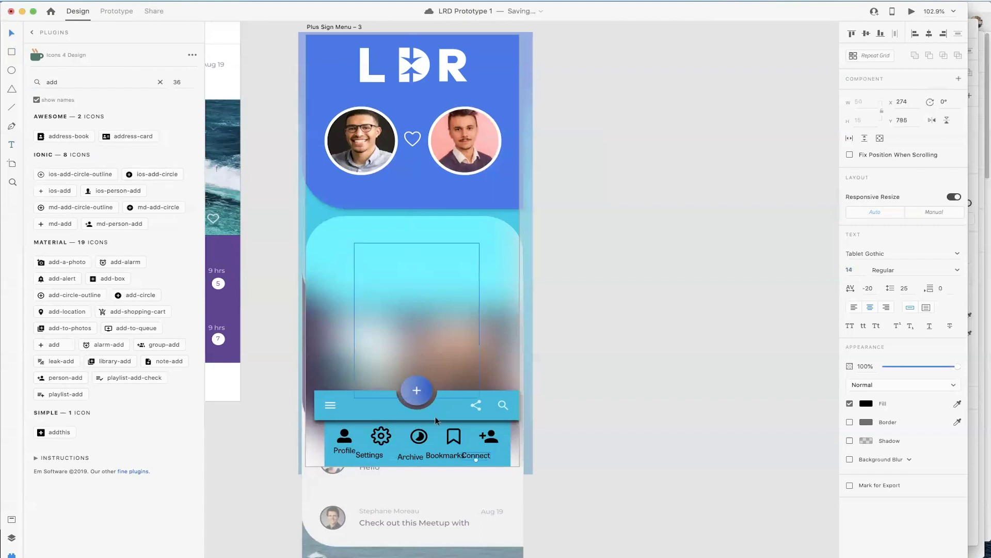
left_click_drag(485, 458, 496, 454)
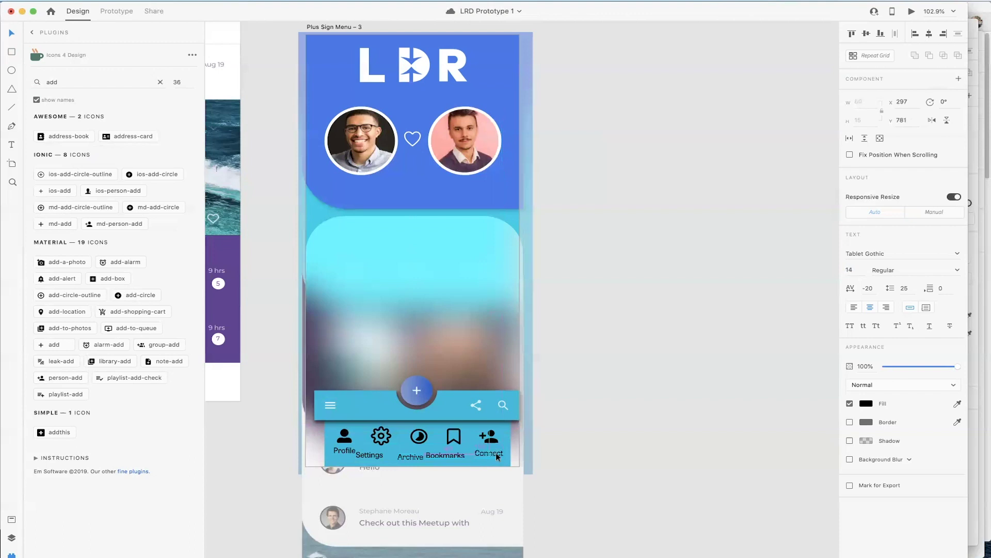
Step: Select all five icon labels and distribute them horizontally
left_click(462, 457, "shift")
left_click(411, 457, "shift")
left_click(366, 456, "shift")
left_click(344, 449, "shift")
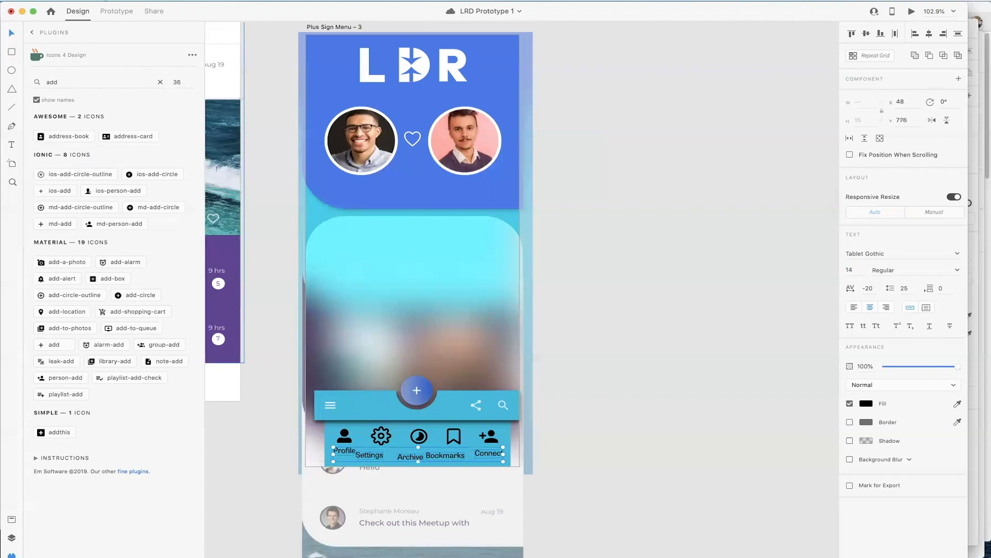
right_click(217, 167)
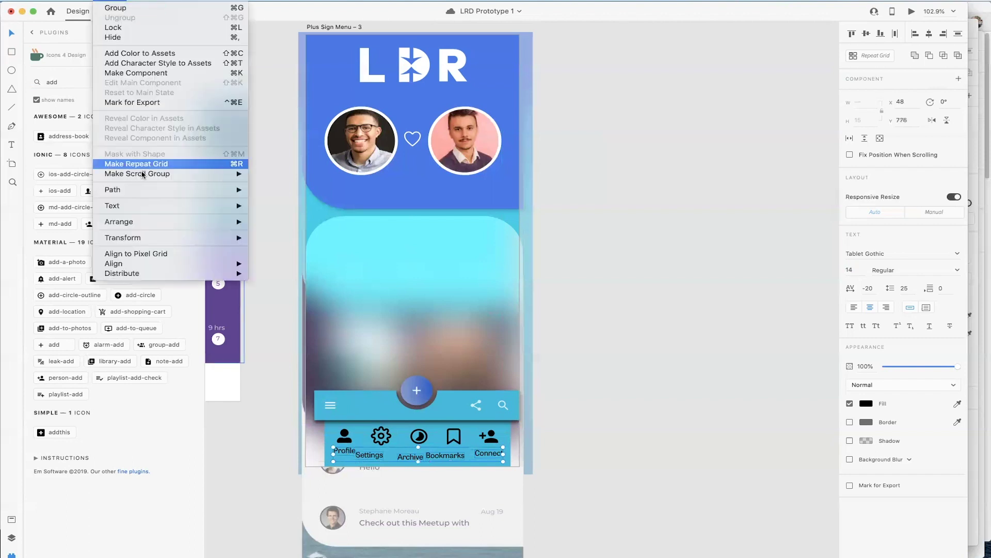
left_click(250, 277)
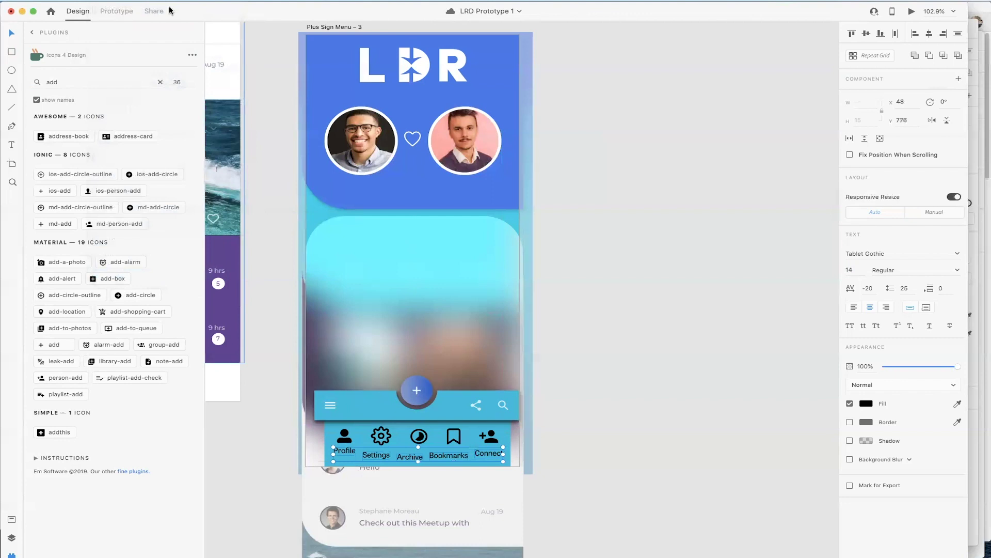
Step: Try to align the five icon labels by their horizontal centers
right_click(250, 278)
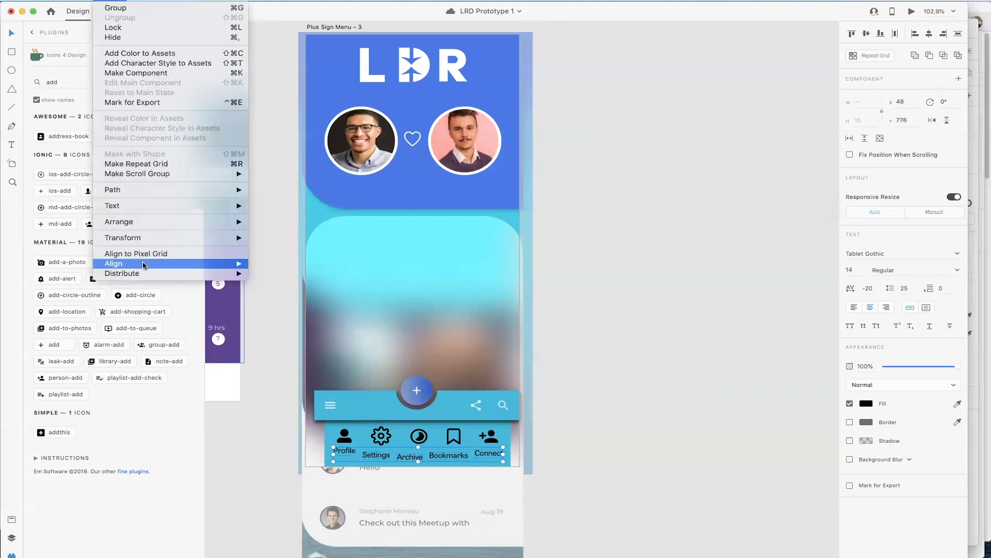
mouse_move(235, 264)
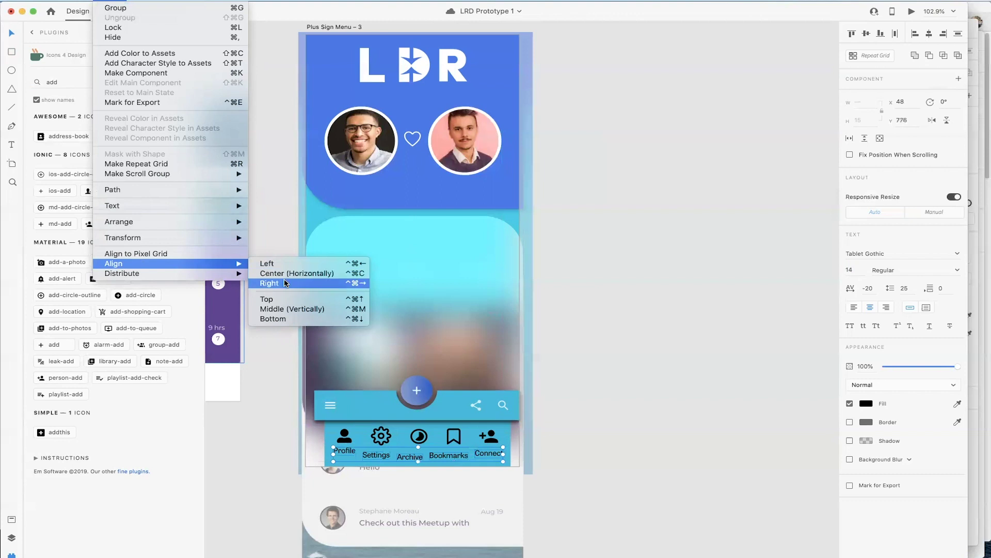
left_click(286, 277)
key("super+z")
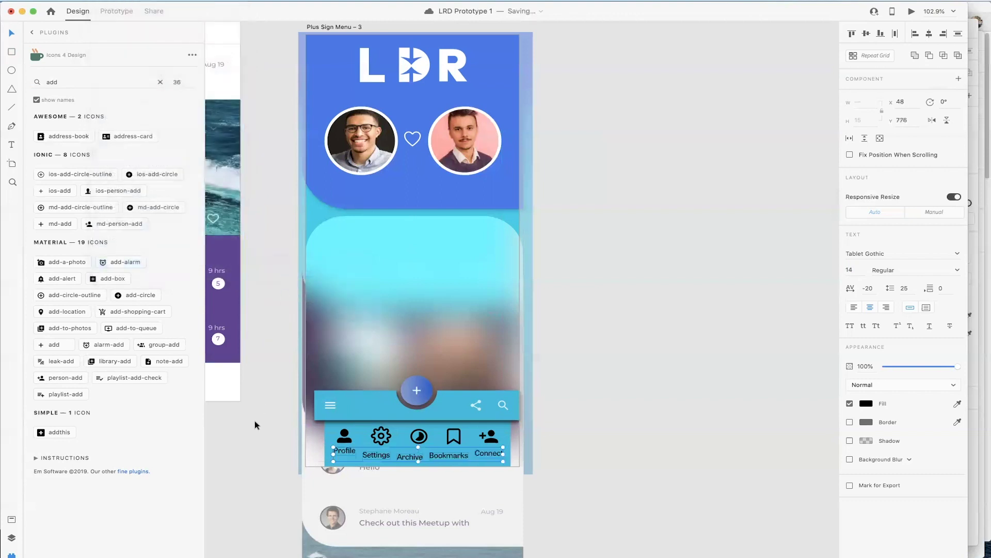
Step: Select the five labels from Profile to Connect and align them to their vertical middle
left_click(255, 420)
left_click(342, 448)
left_click(376, 456, "shift")
left_click(408, 456, "shift")
left_click(443, 455, "shift")
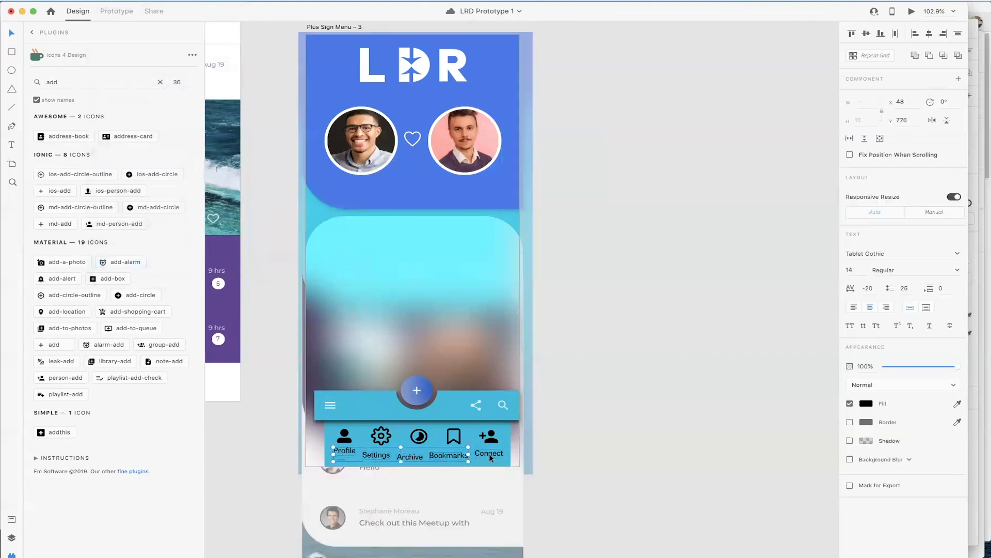
left_click(492, 455, "shift")
left_click(111, 6)
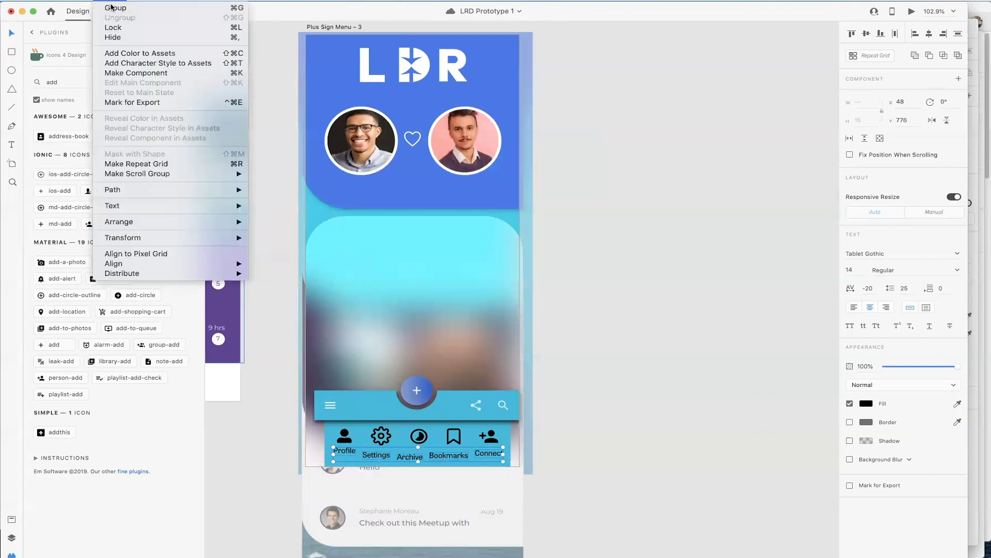
mouse_move(165, 265)
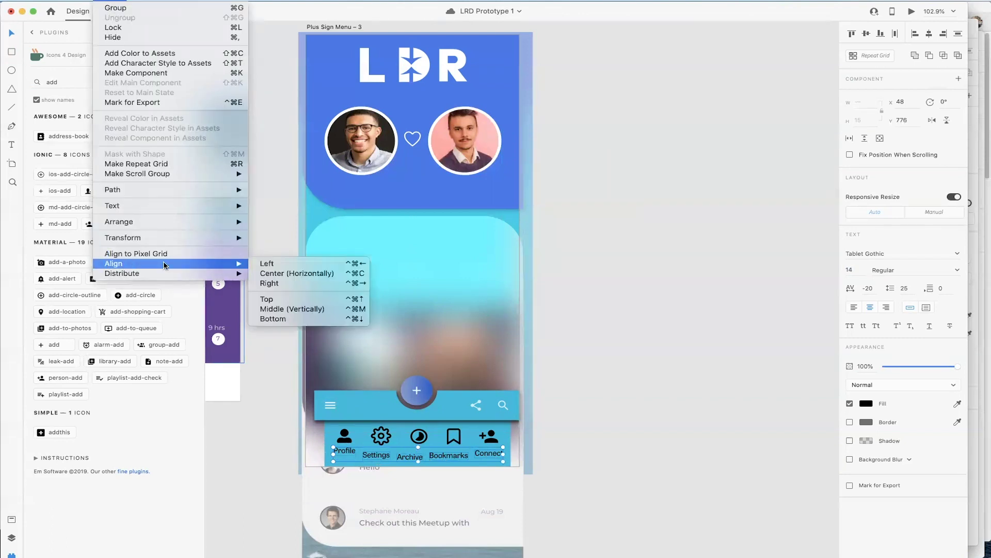
left_click(279, 309)
Step: Nudge the row of labels closer beneath the icons, to about X 53, Y 778
key("Right")
key("Right")
key("Right")
key("Right")
key("Right")
key("Right")
key("Right")
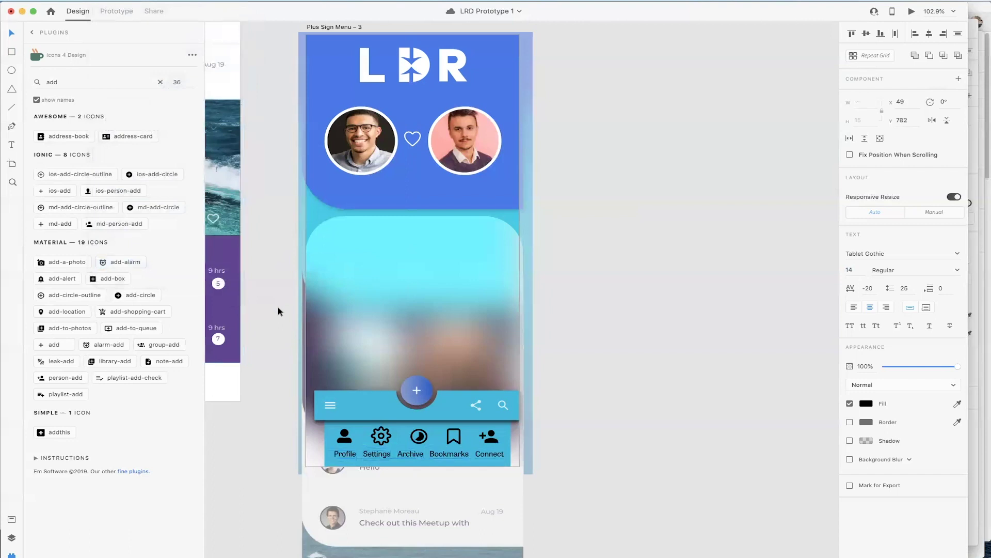
key("Up")
key("Up")
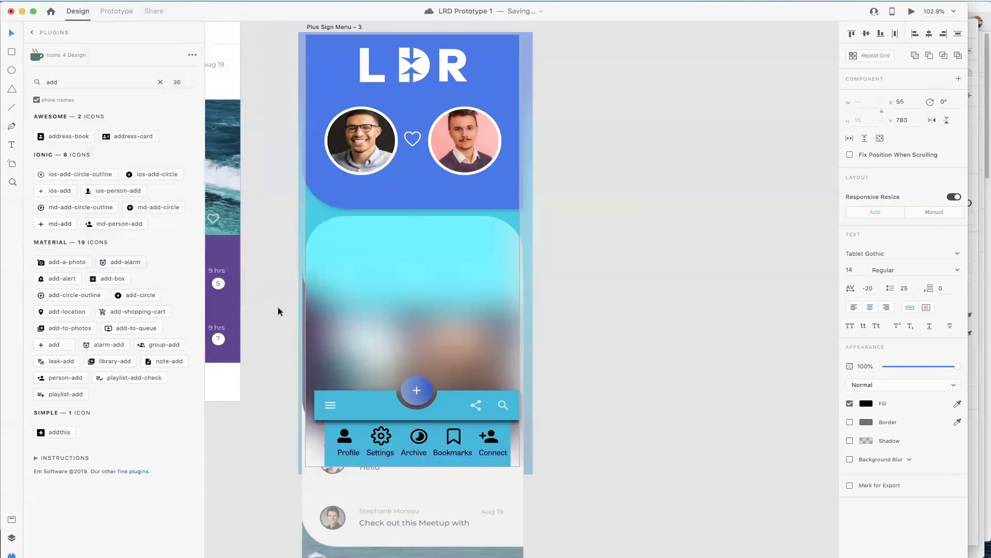
key("Left")
key("Left")
key("Up")
key("Up")
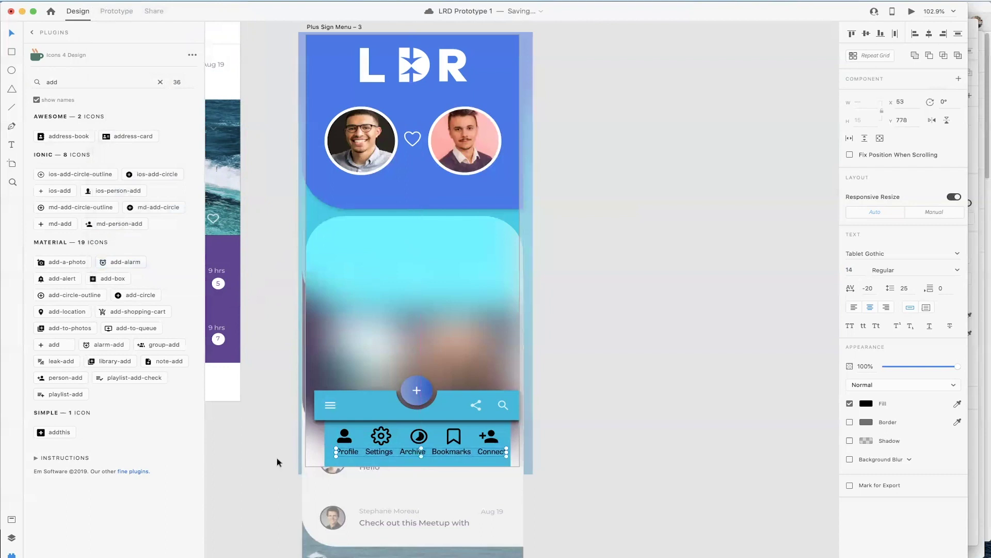
left_click(277, 457)
Step: Center the Profile, Settings and Archive labels individually beneath the user, gear and timelapse icons, keeping them at Y 778
double_click(346, 449)
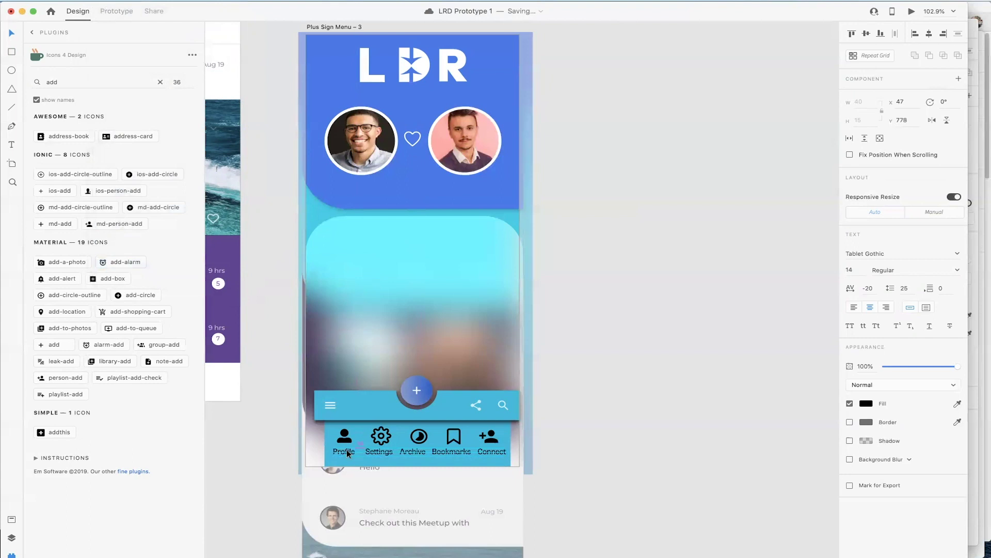
left_click(384, 455)
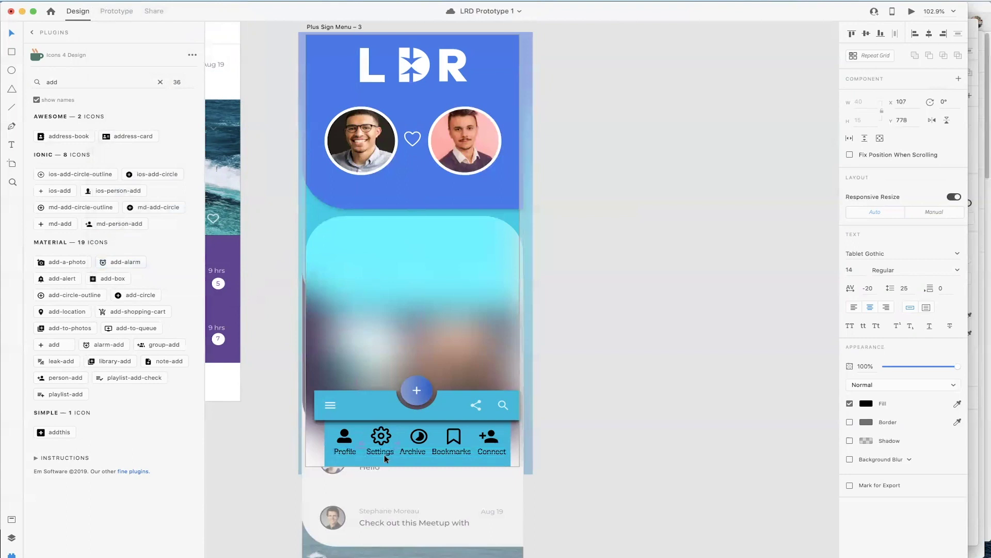
left_click(421, 452)
key("Right")
key("Right")
key("Right")
key("Right")
key("Right")
key("Right")
key("Right")
key("Right")
key("Right")
Step: Shift the Bookmarks label under the bookmark icon and place the Connect label at X 303, Y 778
left_click(463, 454)
left_click(497, 451)
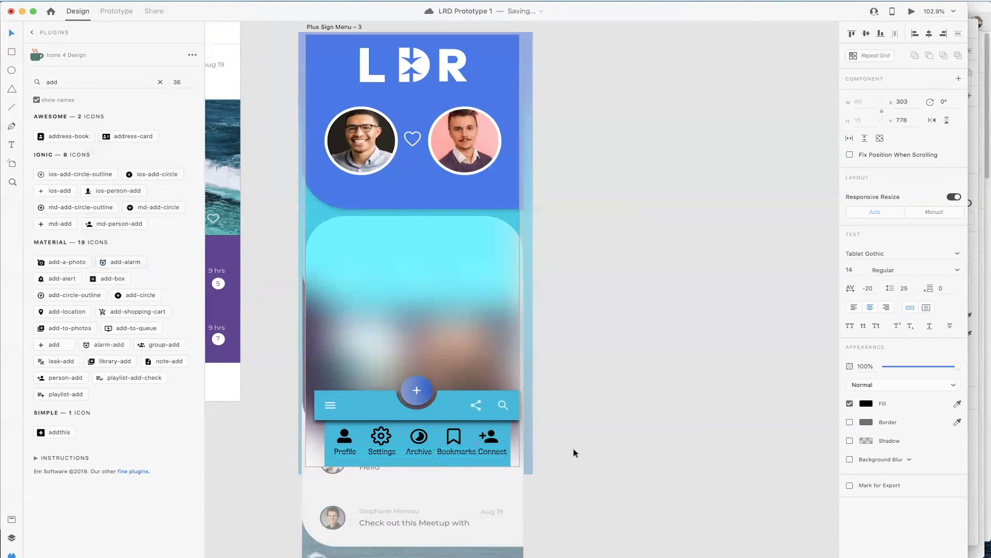
left_click(587, 451)
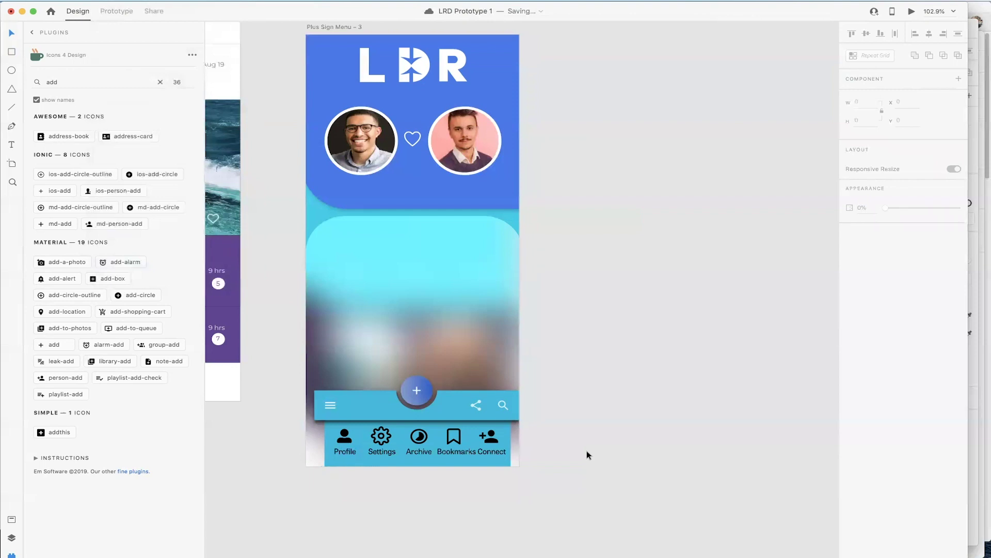
Step: Group the lower blue panel with its five icons and labels, and rename the group Menu Popup
left_click(345, 459)
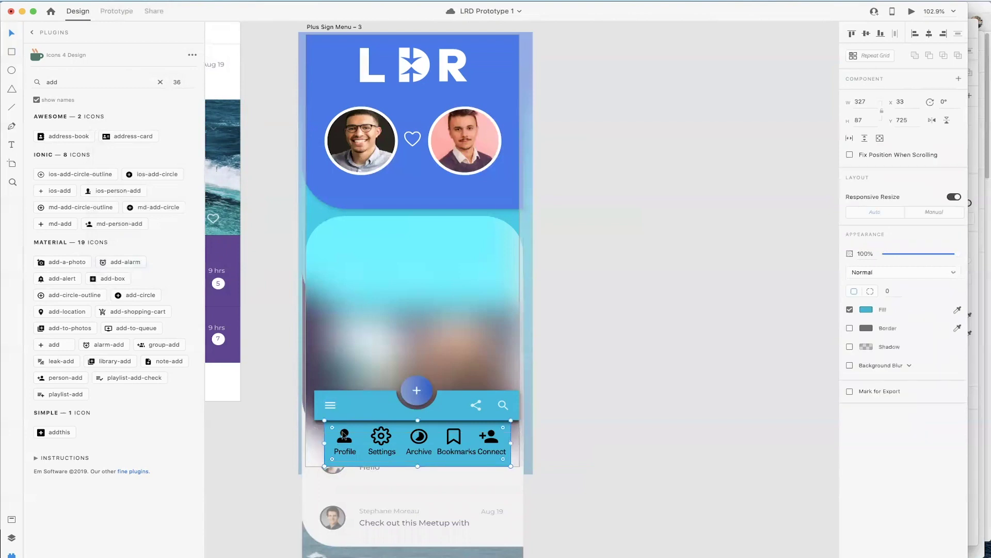
key("super+a")
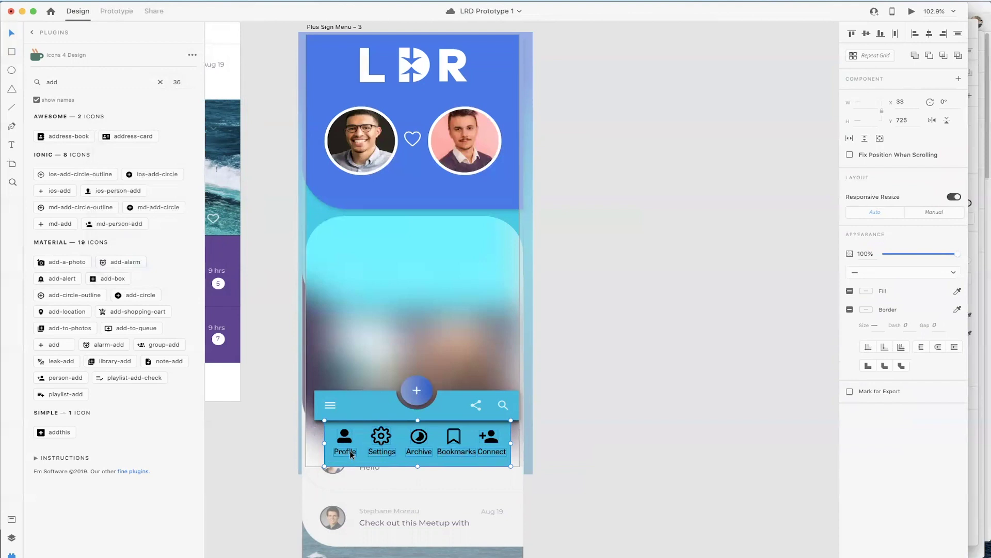
key("super+g")
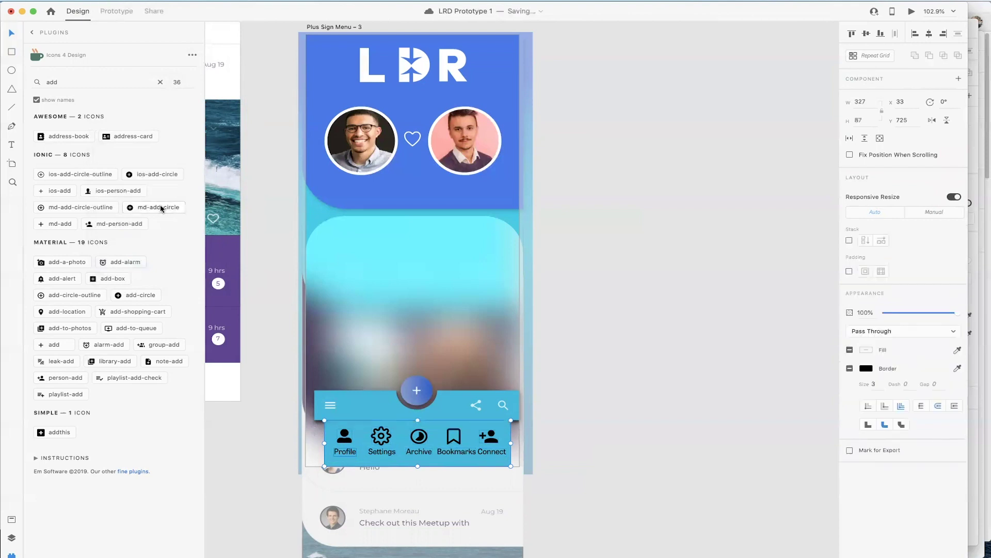
left_click(9, 536)
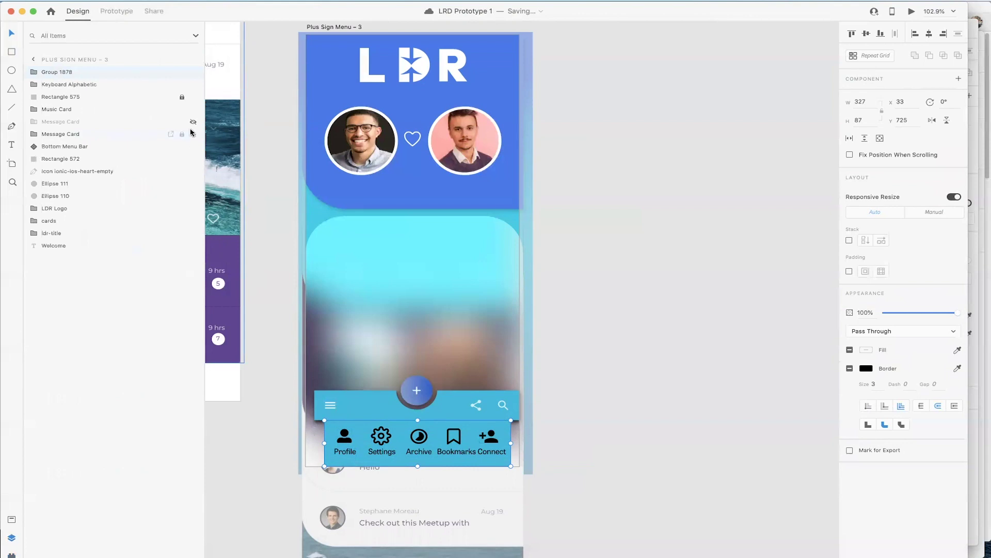
double_click(64, 75)
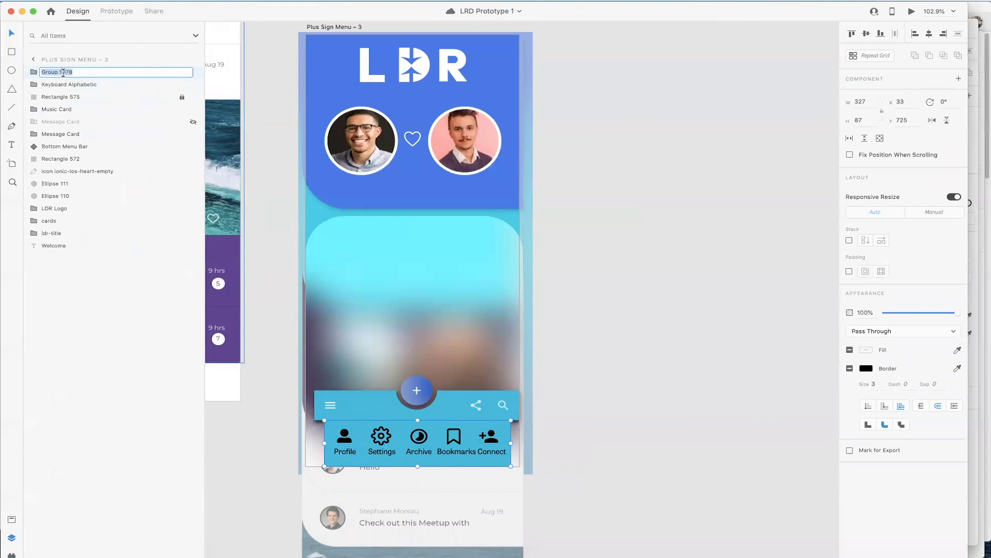
type("Menu Popup")
key("Return")
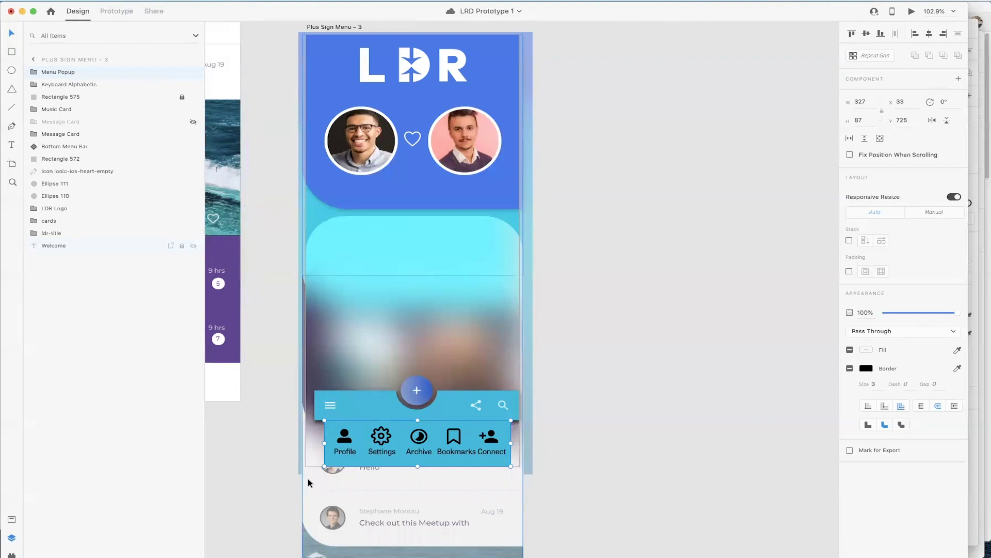
Step: Reorder the layers of Plus Sign Menu – 3 so Menu Popup sits directly beneath Bottom Menu Bar
left_click(299, 460)
left_click(346, 421)
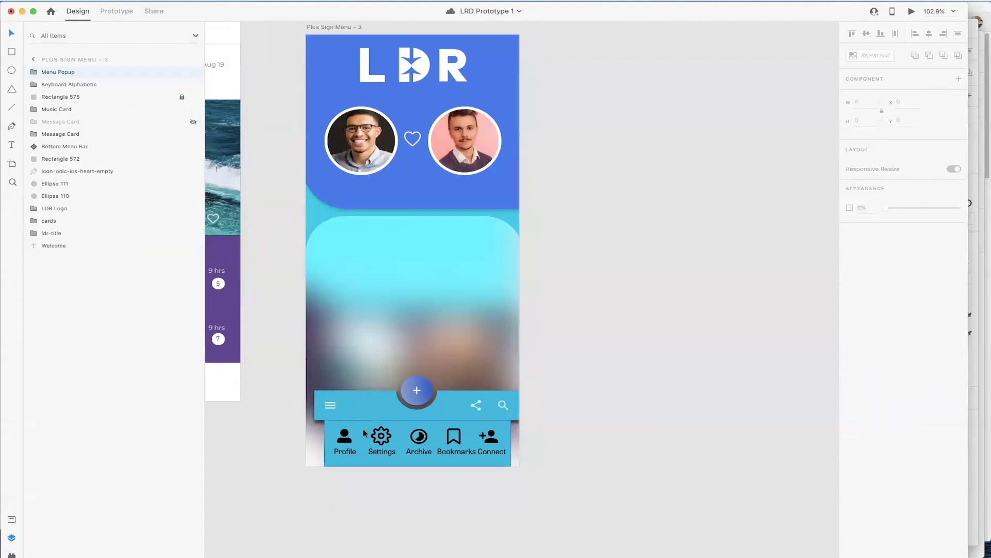
left_click_drag(66, 77, 63, 150)
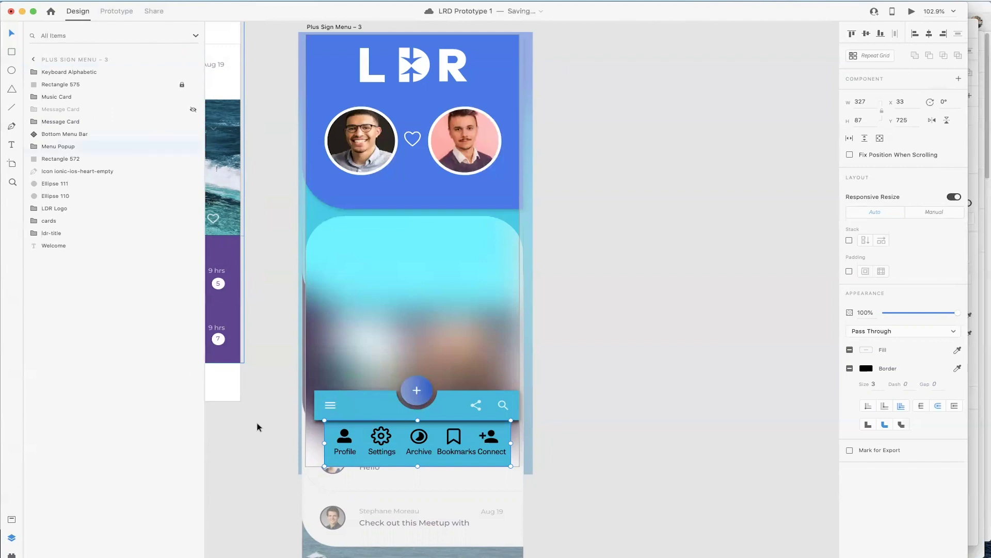
Step: Paste a copy of Menu Popup onto the Plus Sign Menu artboard and move it straight down, just below the artboard's lower edge
scroll(434, 385, "up", 6)
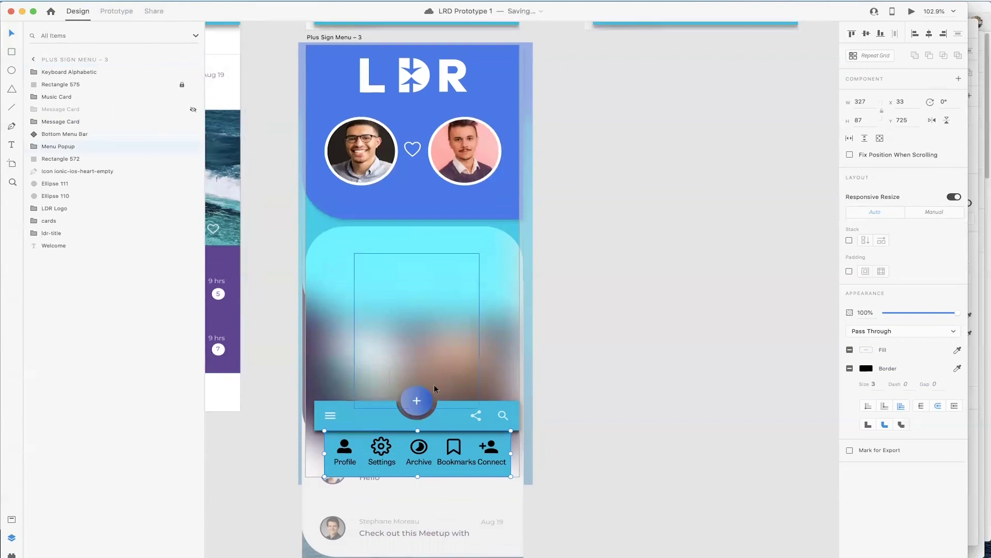
left_click(364, 264)
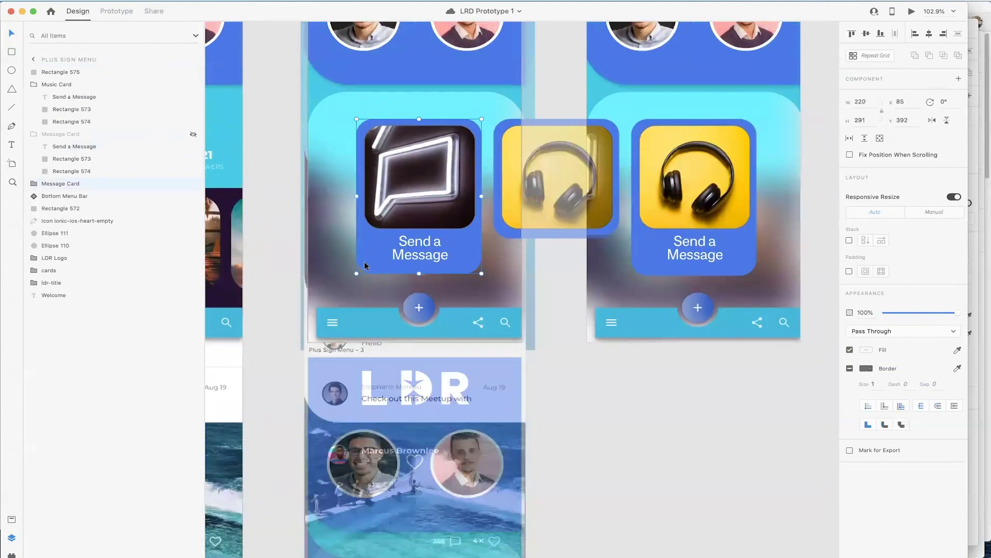
key("super+v")
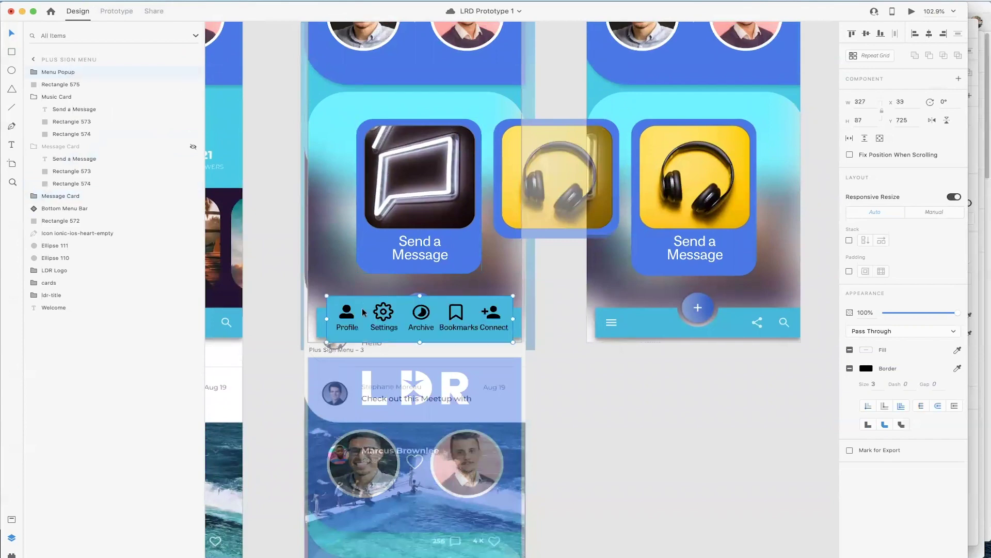
left_click_drag(363, 334, 362, 357)
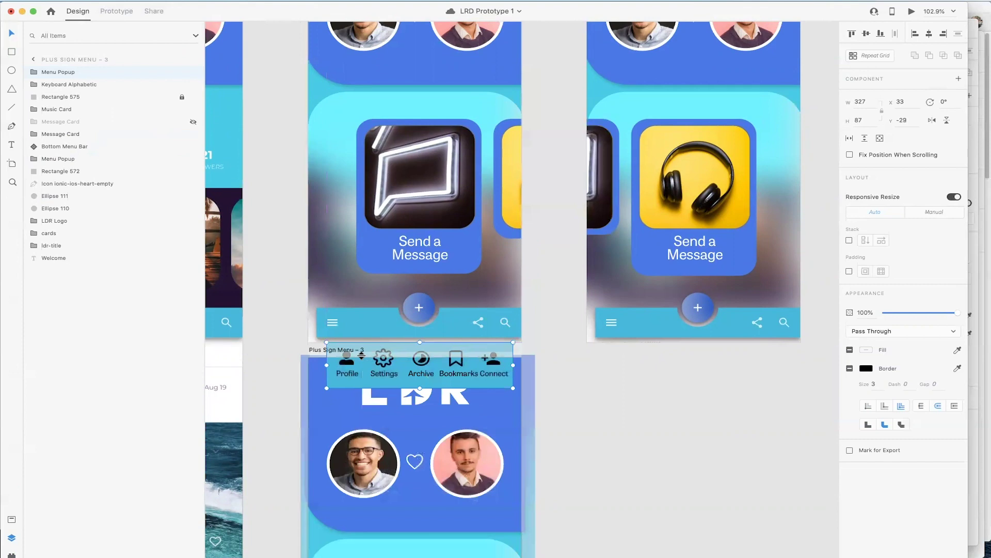
Step: Set the pasted Menu Popup's opacity to 0% and move it beneath Bottom Menu Bar in the layer order
left_click_drag(954, 312, 884, 312)
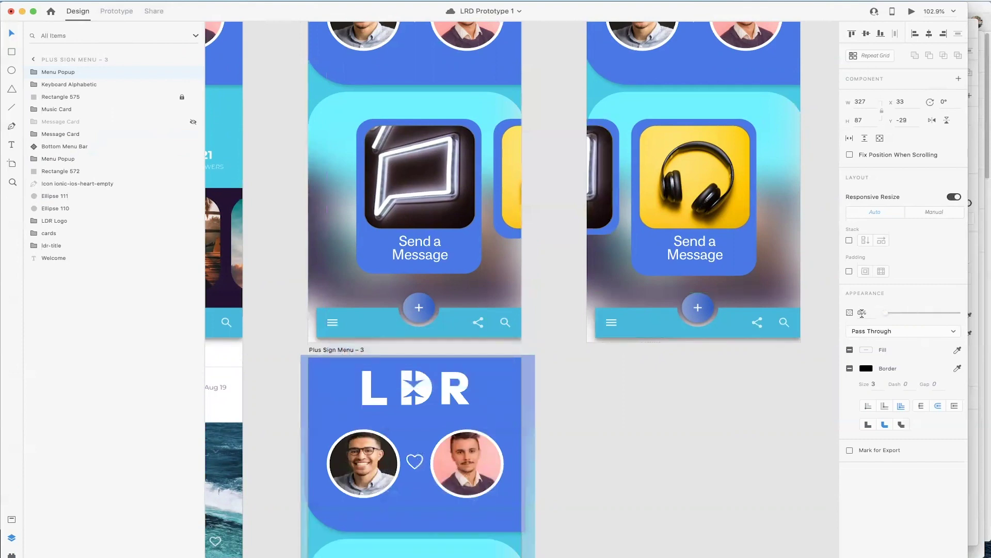
left_click_drag(63, 71, 61, 152)
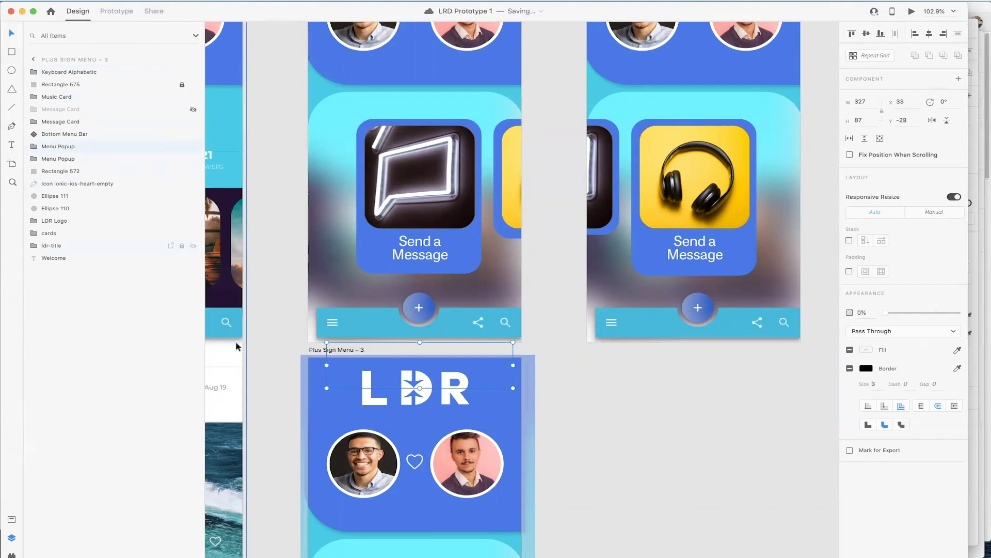
Step: Switch to prototyping mode and lock Rectangle 575 on the Plus Sign Menu artboard
left_click(124, 11)
left_click(329, 322)
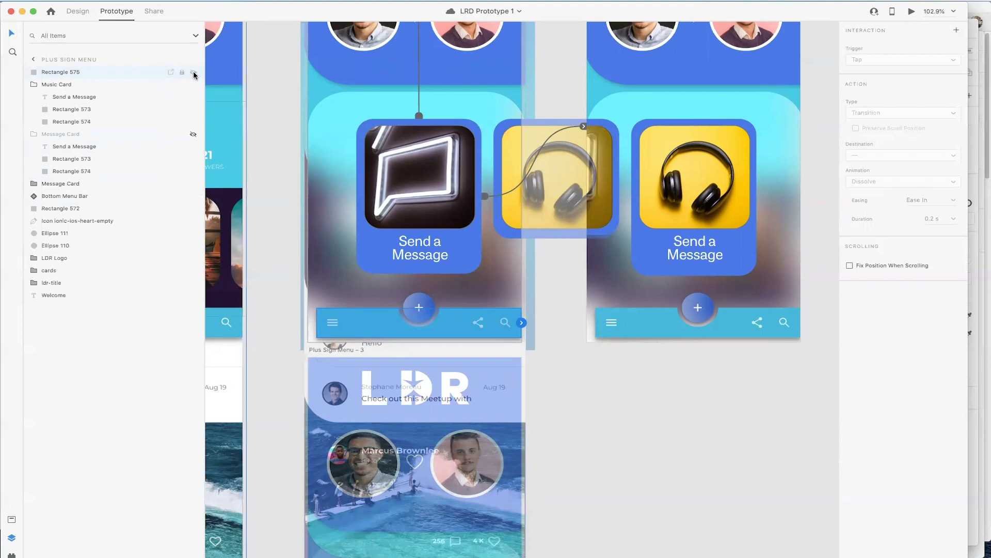
left_click(183, 72)
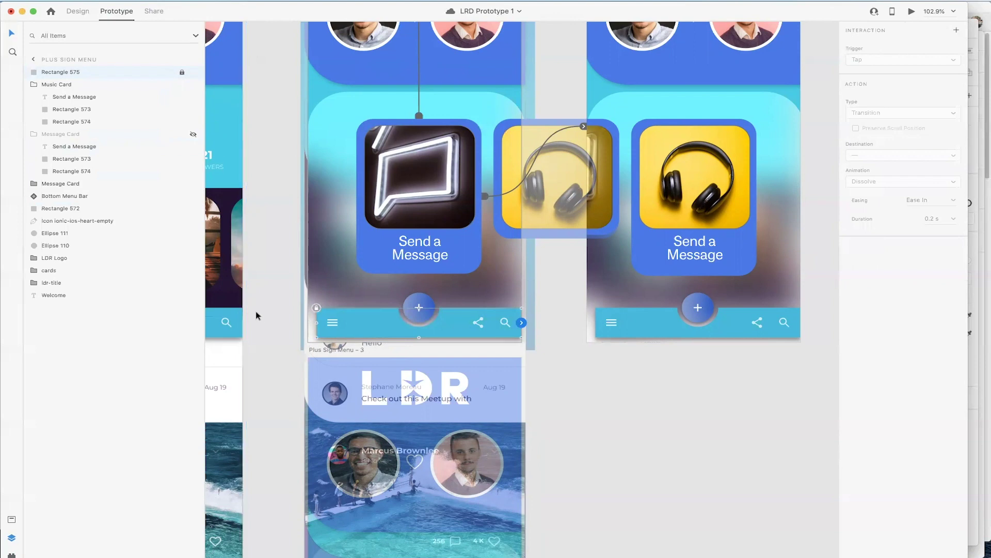
Step: Link the hamburger icon in Plus Sign Menu's bottom bar to Plus Sign Menu – 3 with a Tap Auto-Animate interaction
double_click(333, 323)
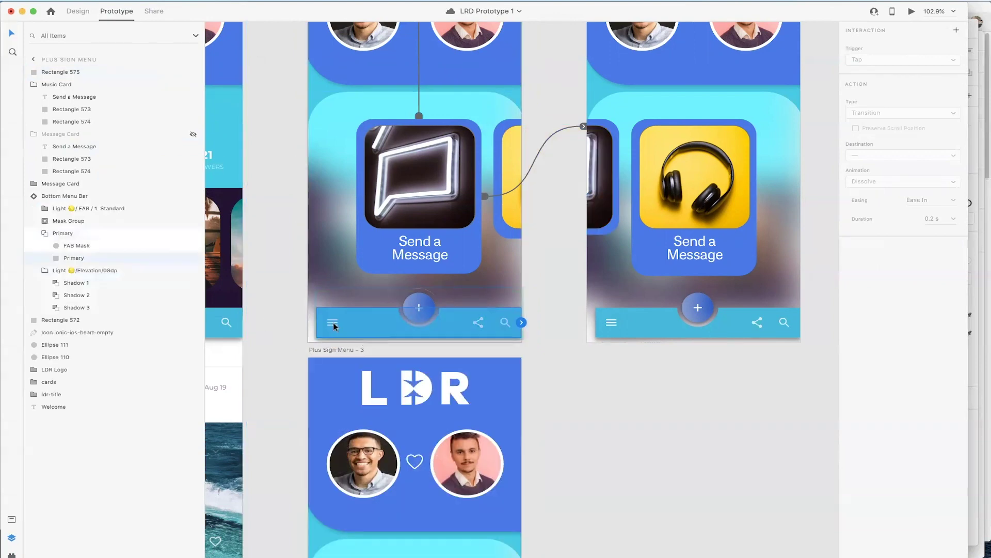
key("super+3")
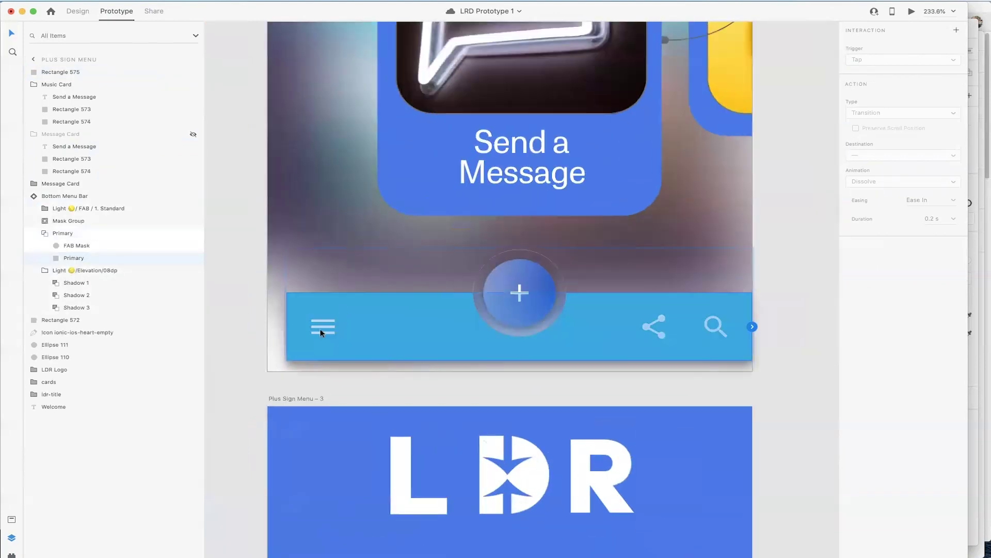
double_click(327, 335)
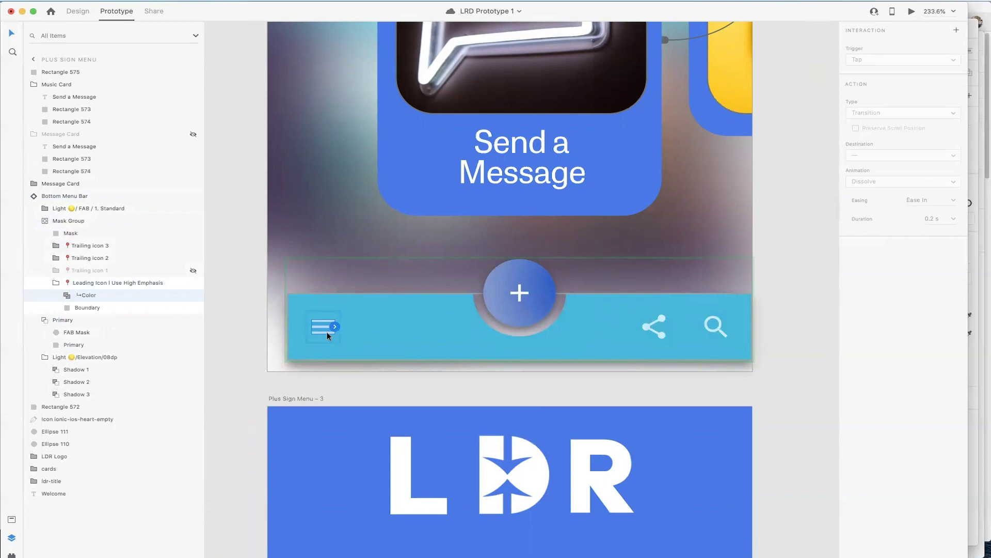
scroll(296, 370, "down", 3)
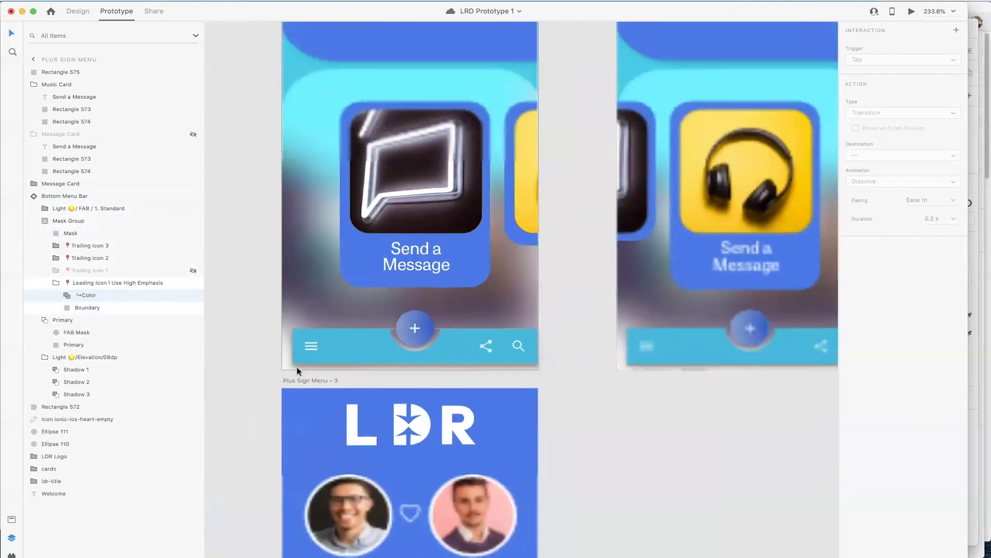
scroll(313, 342, "down", 5)
left_click(315, 346)
left_click_drag(316, 345, 320, 386)
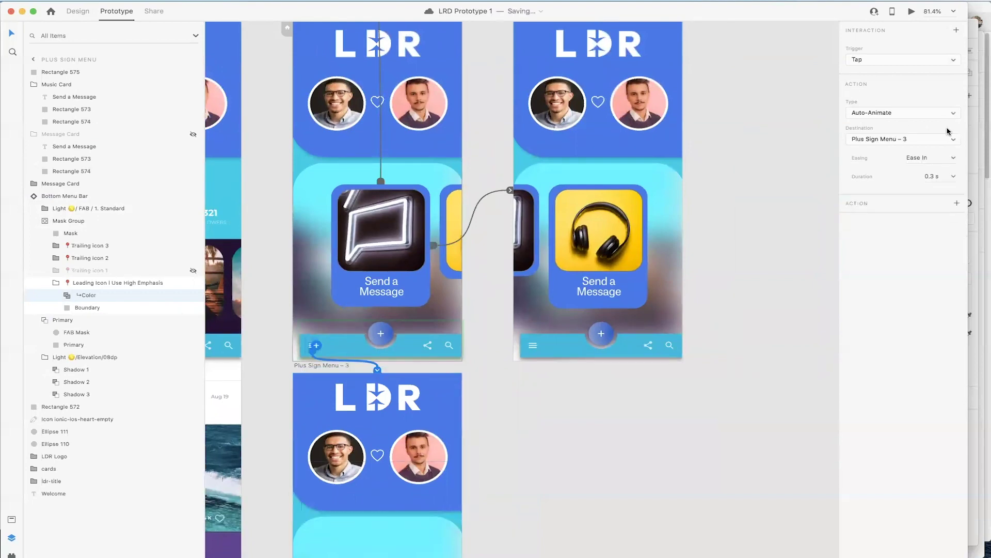
Step: Link the hamburger icon on Plus Sign Menu – 3 back to Plus Sign Menu with a Tap Auto-Animate interaction
scroll(640, 376, "down", 10)
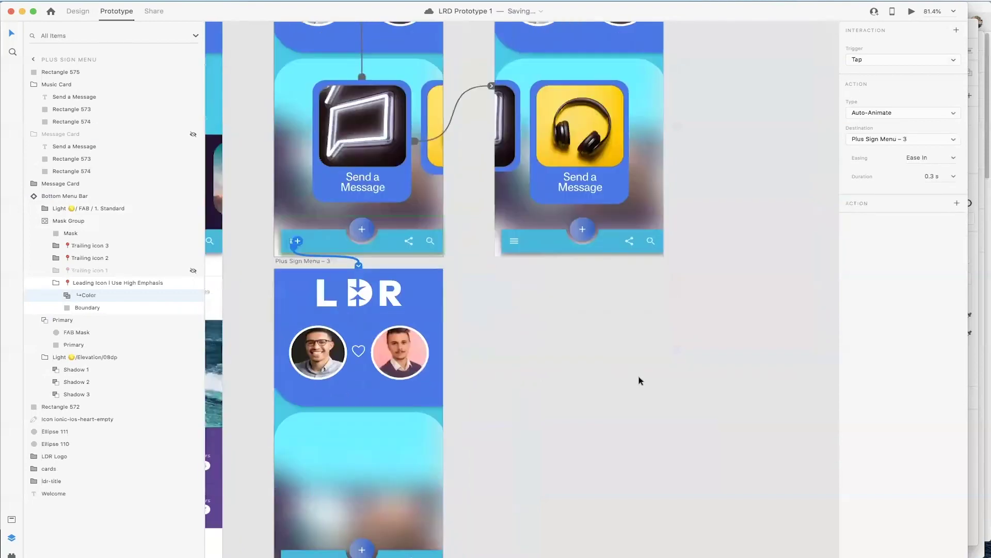
left_click(340, 432)
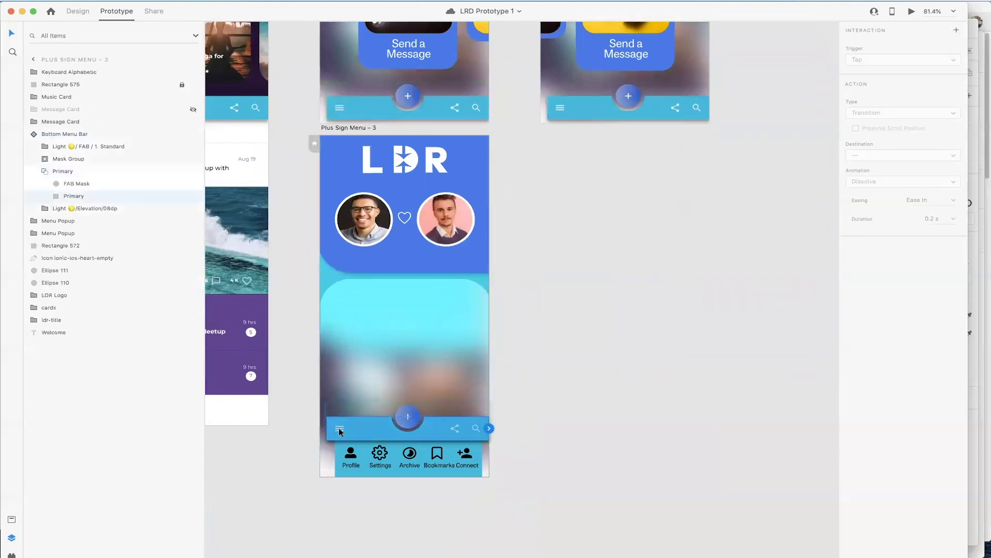
scroll(340, 432, "up", 3)
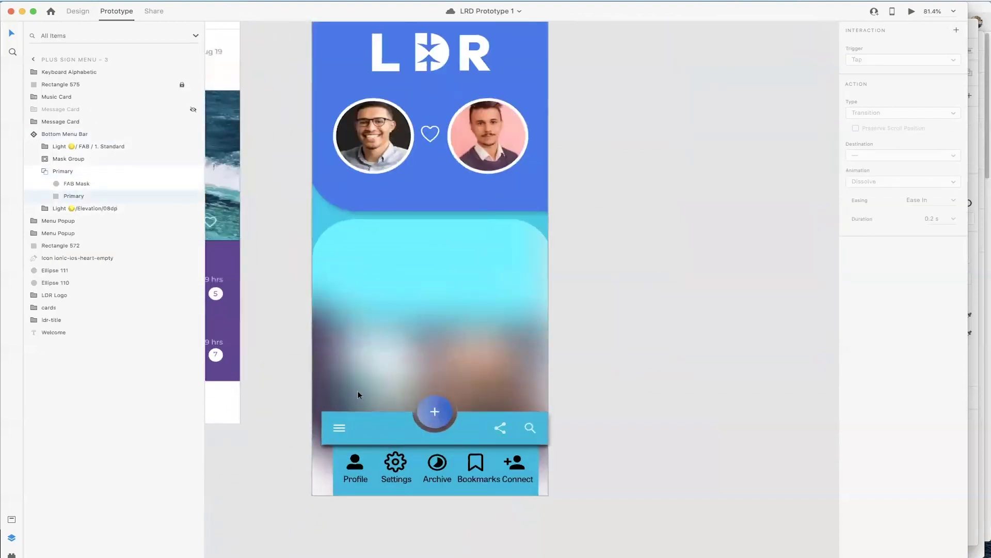
double_click(341, 430)
left_click_drag(346, 428, 434, 72)
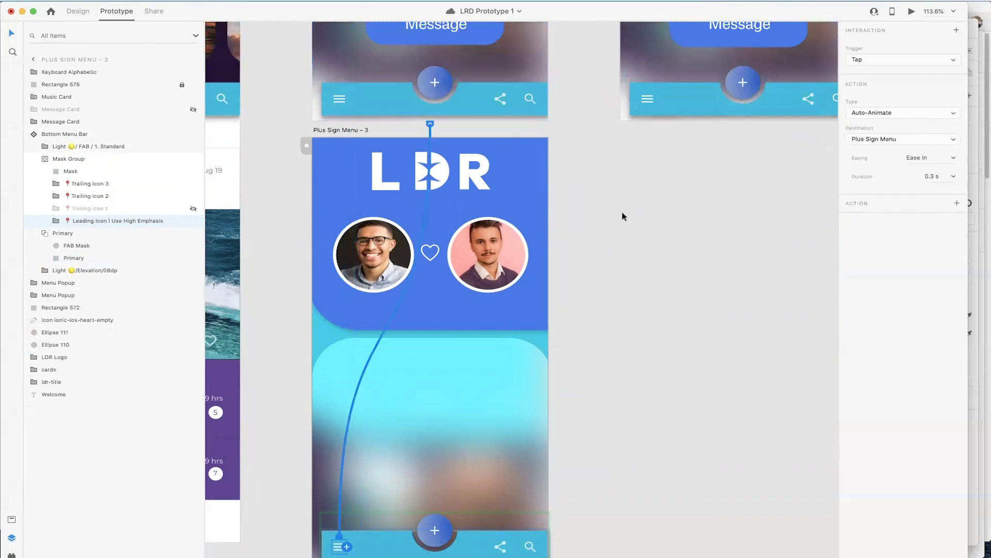
Step: Preview the prototype from First Screen, open the plus menu, toggle the popup with the hamburger icon, and close the preview
scroll(624, 212, "down", 5)
scroll(623, 216, "right", 2)
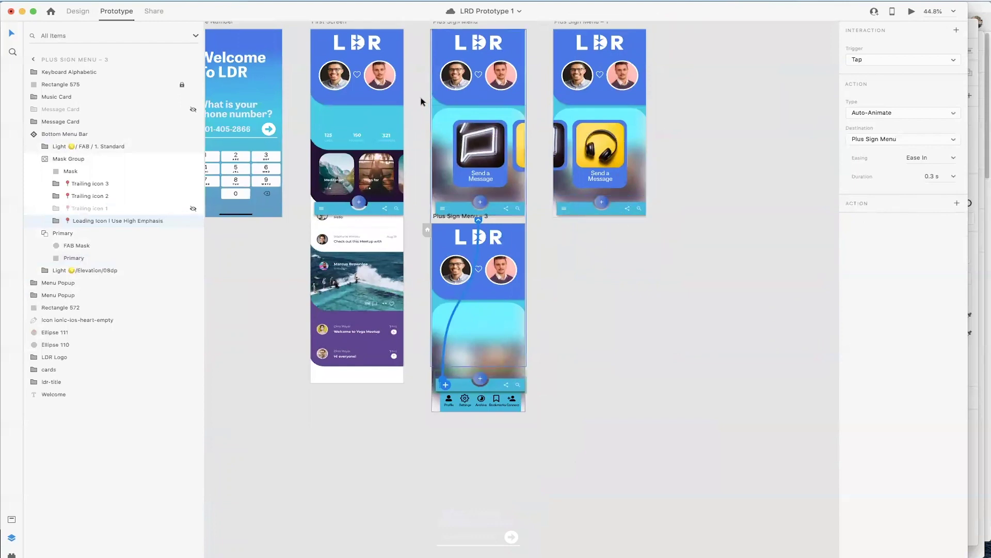
left_click(373, 96)
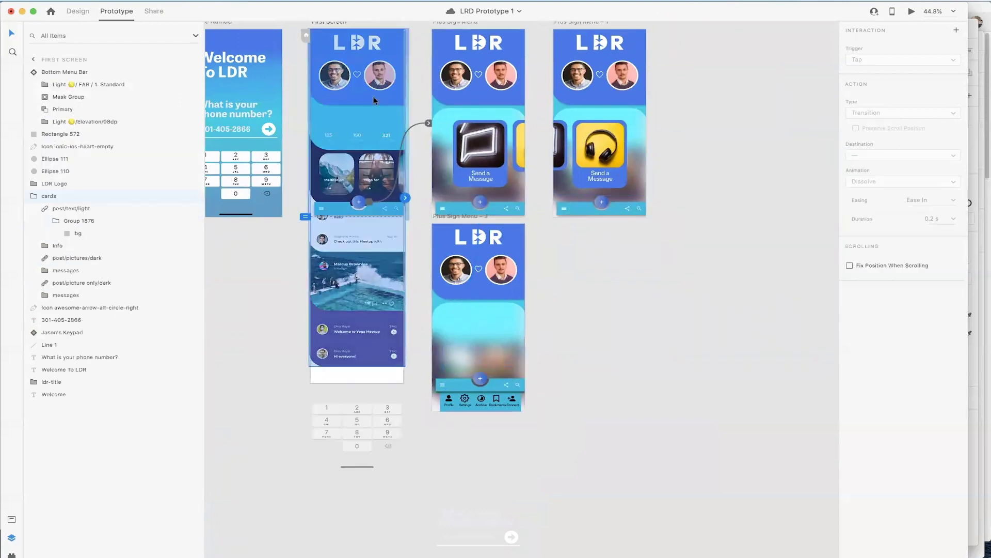
left_click(913, 12)
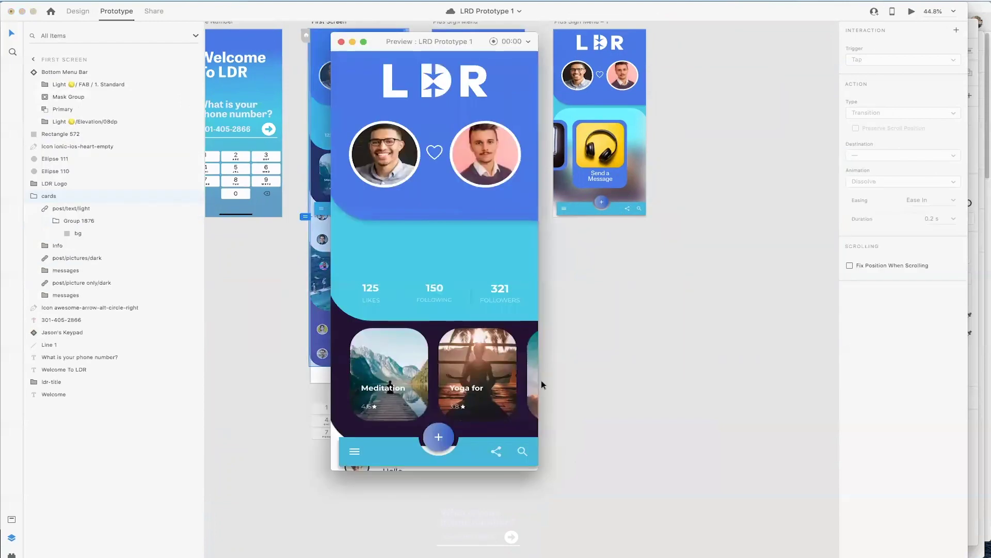
left_click(437, 439)
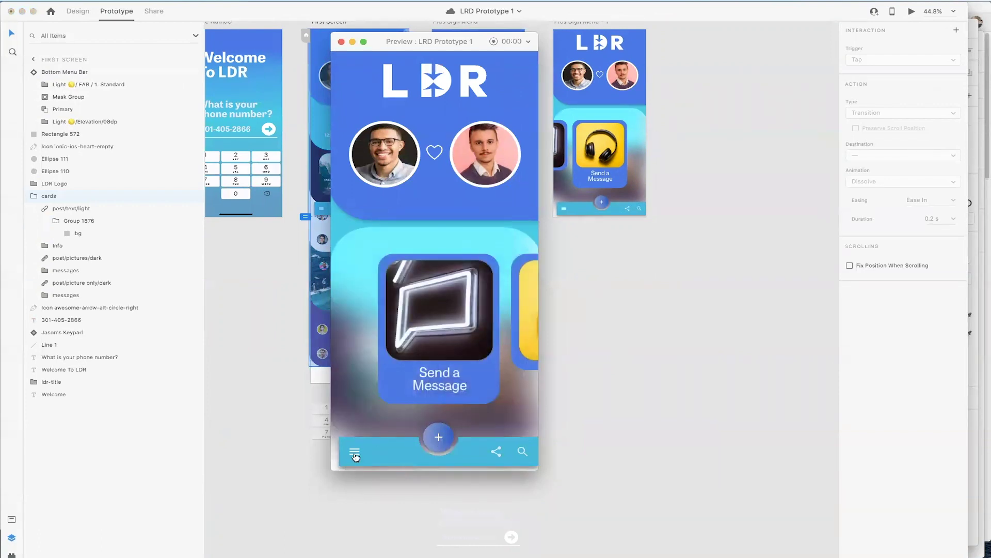
left_click(355, 453)
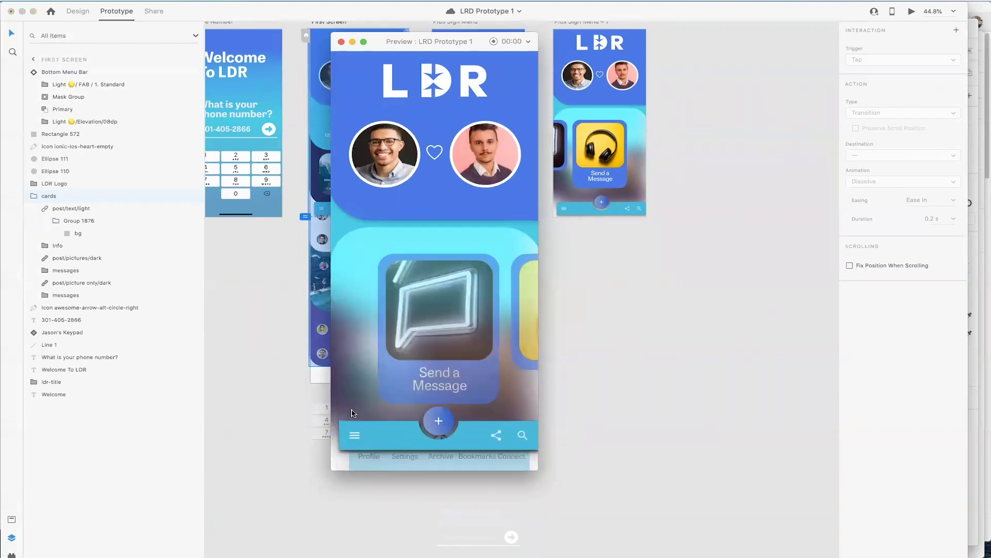
left_click(353, 453)
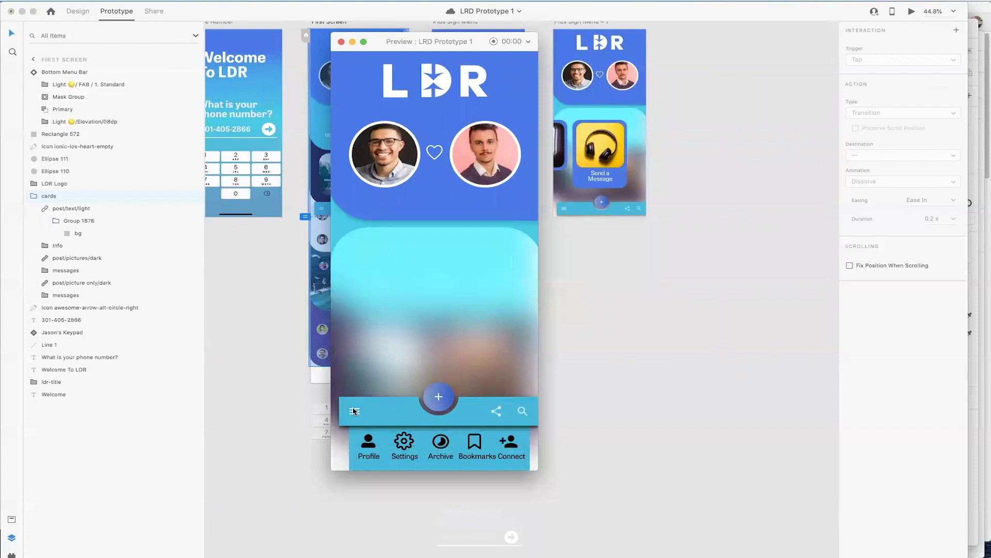
left_click(355, 411)
left_click(353, 453)
left_click(340, 42)
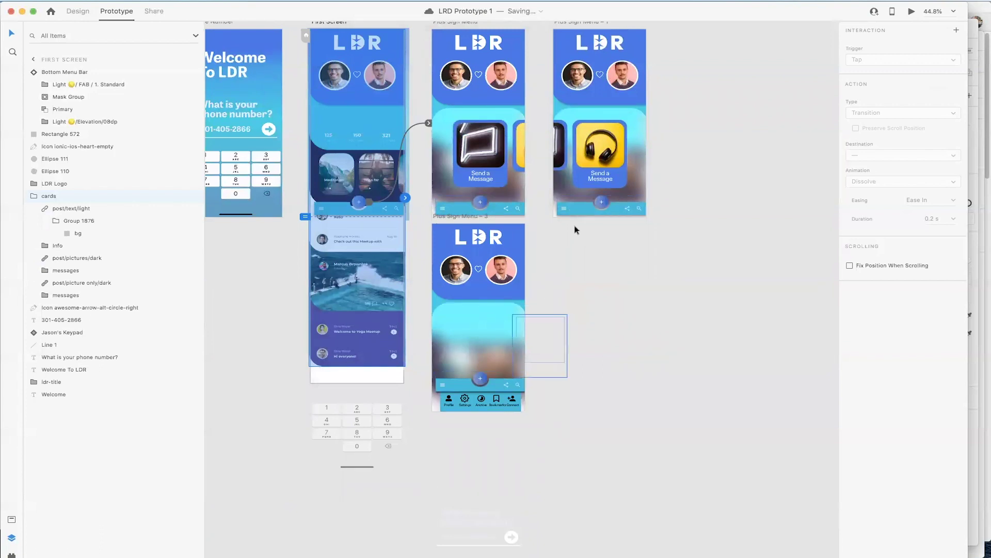
Step: Paste a copy of Menu Popup onto Plus Sign Menu – 1 and move it straight down, just below the artboard
left_click(578, 196)
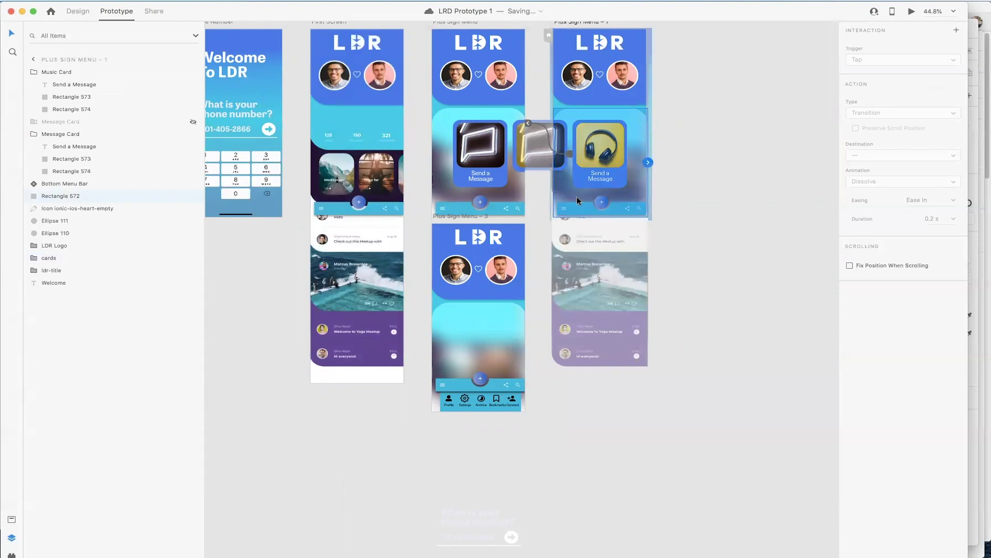
key("super+v")
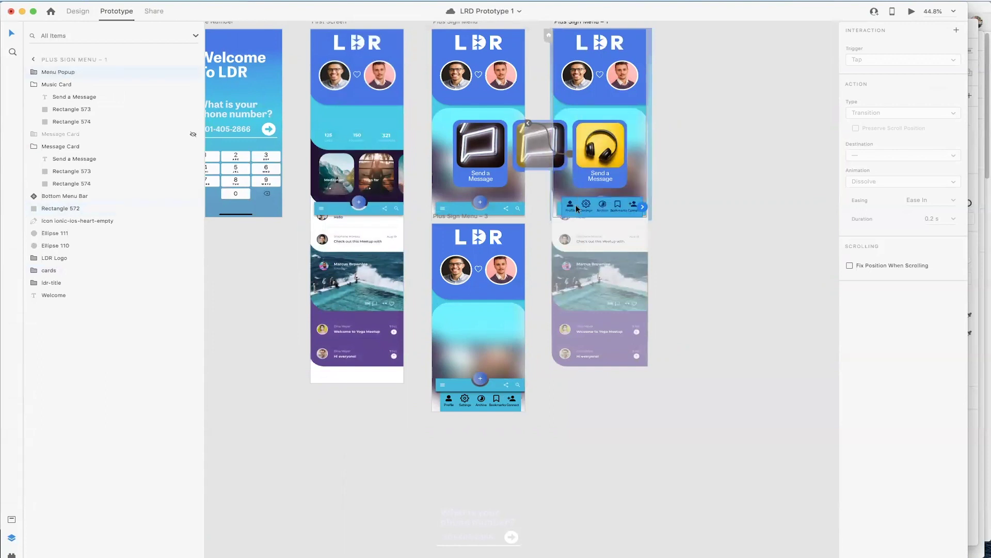
left_click_drag(577, 207, 577, 228)
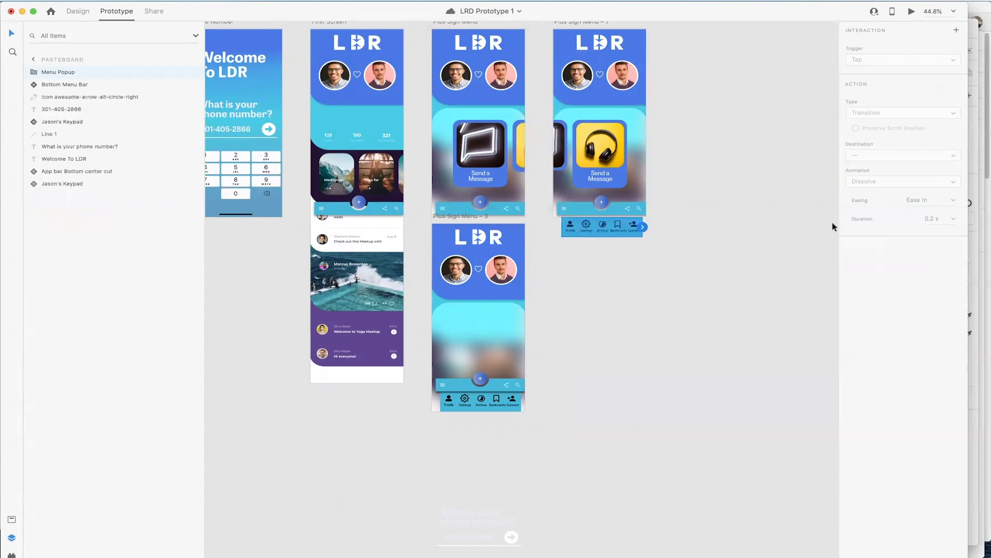
Step: Set the pasted Menu Popup's opacity to 0% and move its layer beneath Bottom Menu Bar
left_click(75, 10)
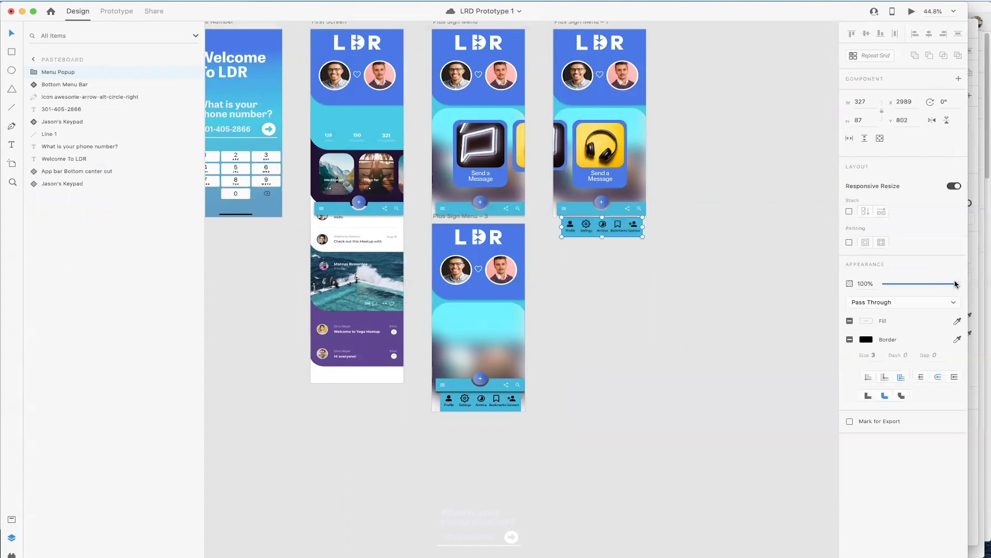
left_click_drag(956, 283, 884, 285)
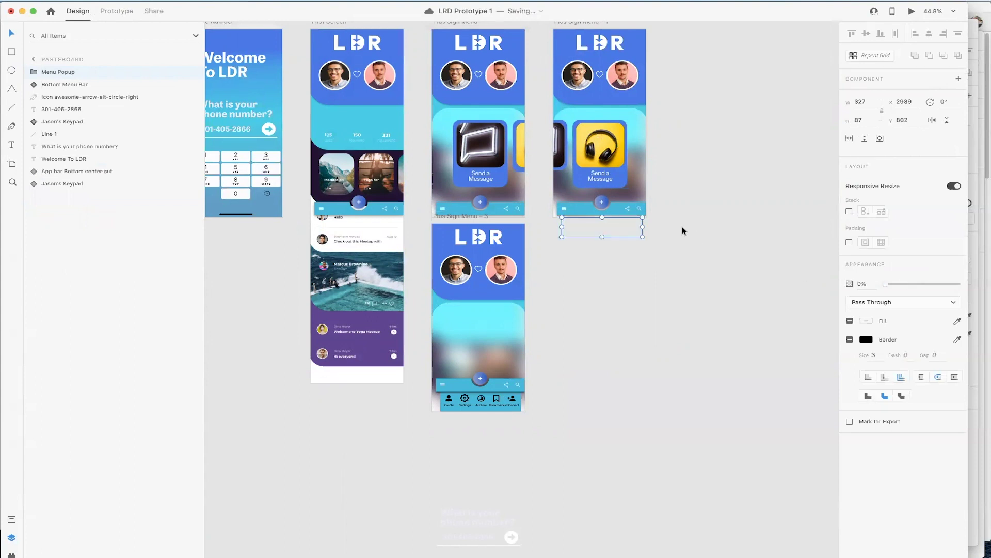
left_click_drag(62, 72, 65, 94)
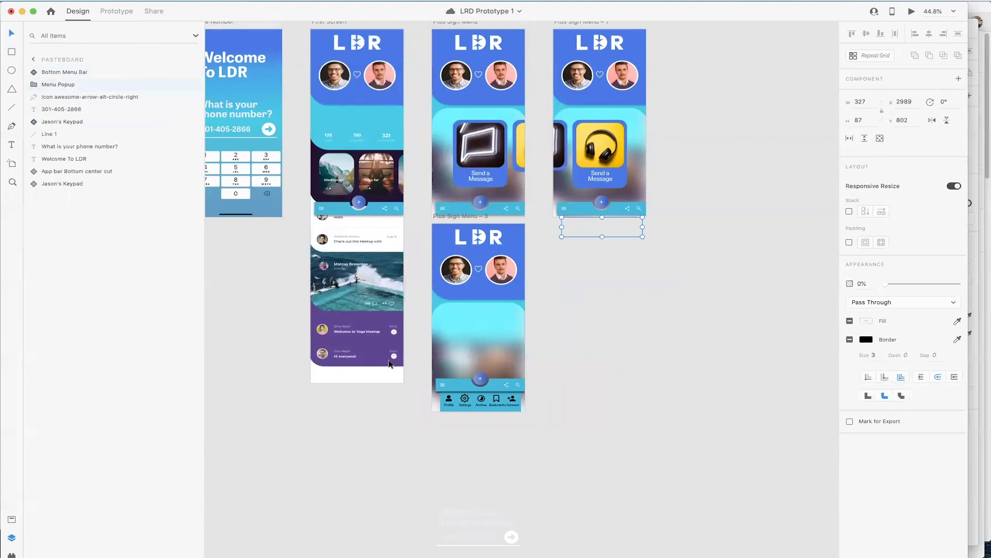
Step: Try linking the hamburger icon on Plus Sign Menu – 1 to Plus Sign Menu – 3 with Tap Auto-Animate, and undo the link
left_click(579, 173)
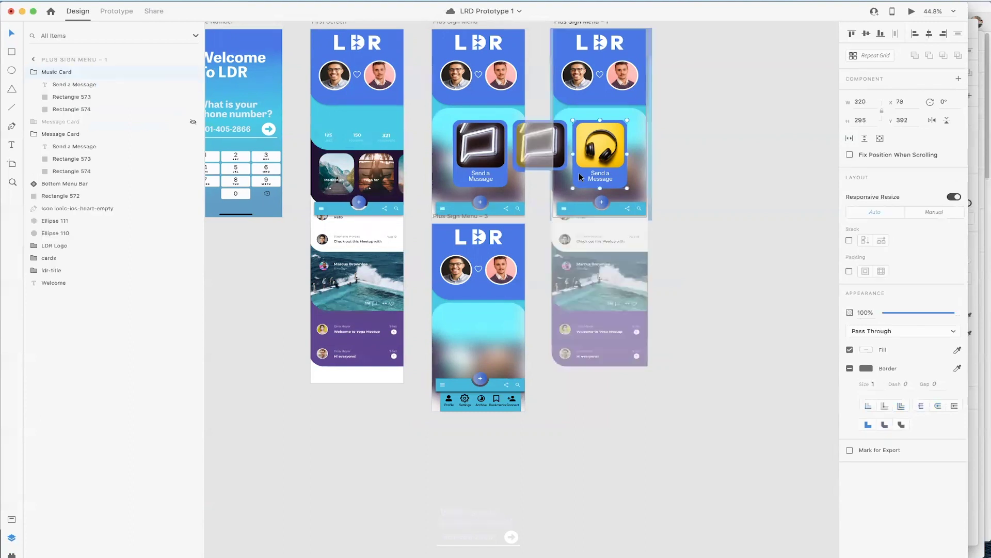
left_click(117, 11)
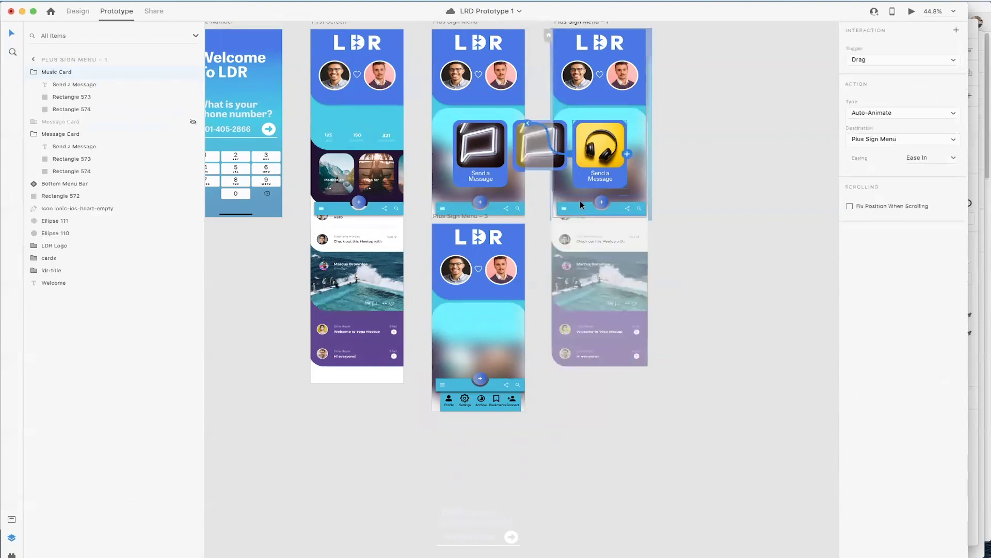
left_click(562, 212)
double_click(563, 212)
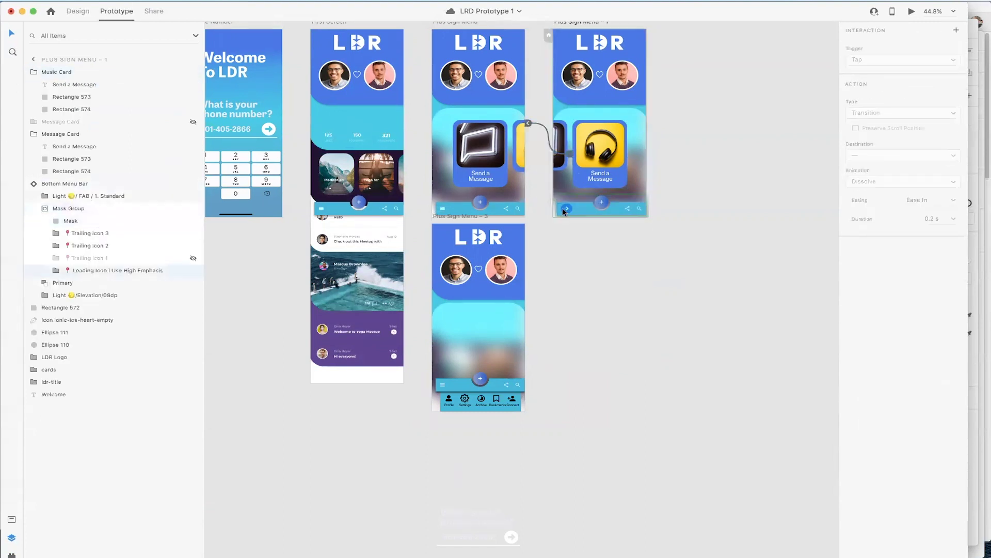
left_click_drag(567, 211, 516, 276)
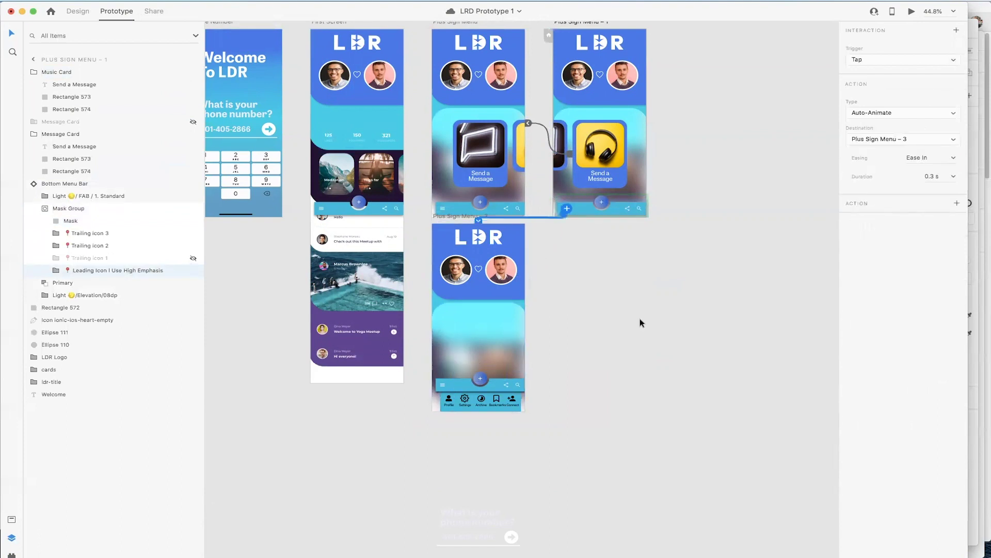
key("super+z")
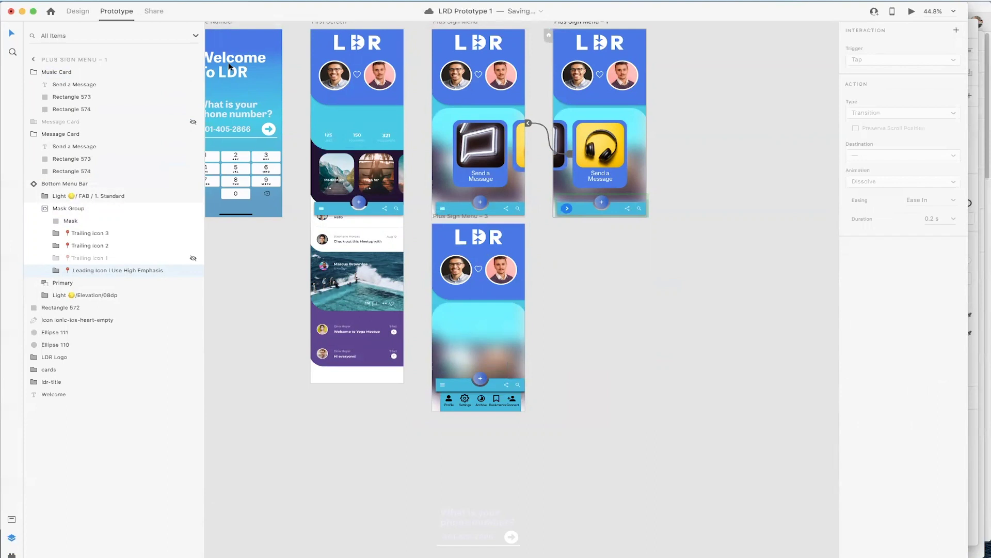
Step: Duplicate the Plus Sign Menu – 3 artboard and place the copy directly below Plus Sign Menu – 1
left_click(89, 11)
left_click(441, 229)
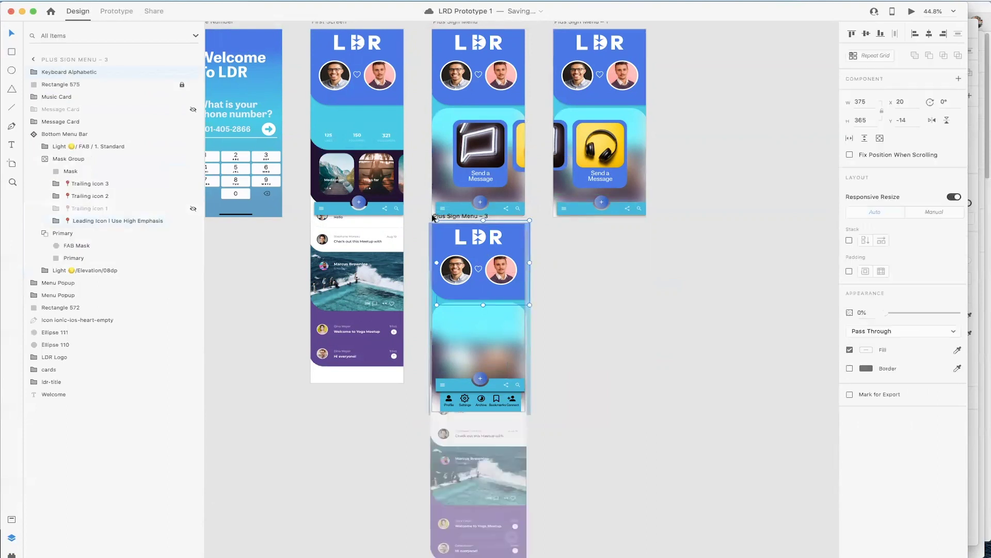
left_click(439, 216)
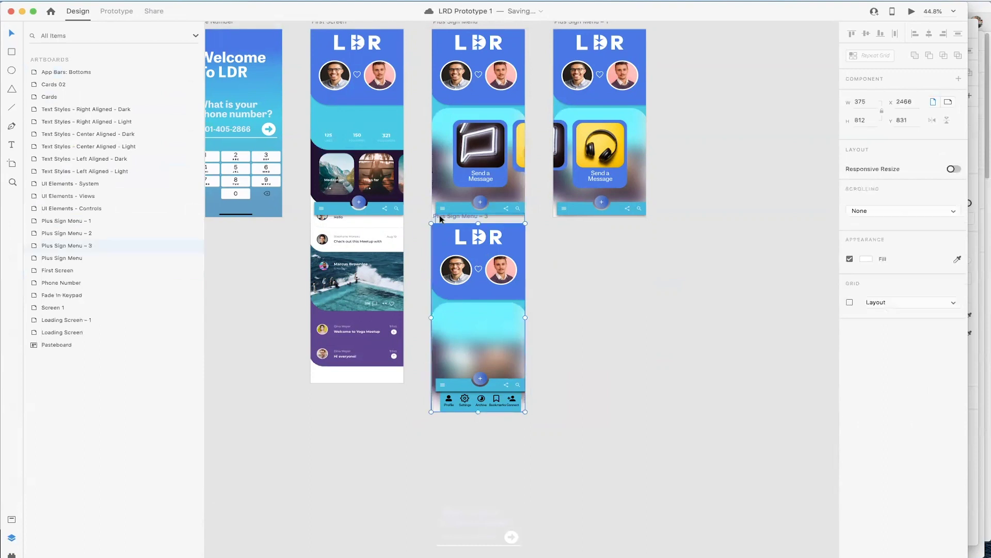
left_click_drag(442, 219, 565, 231)
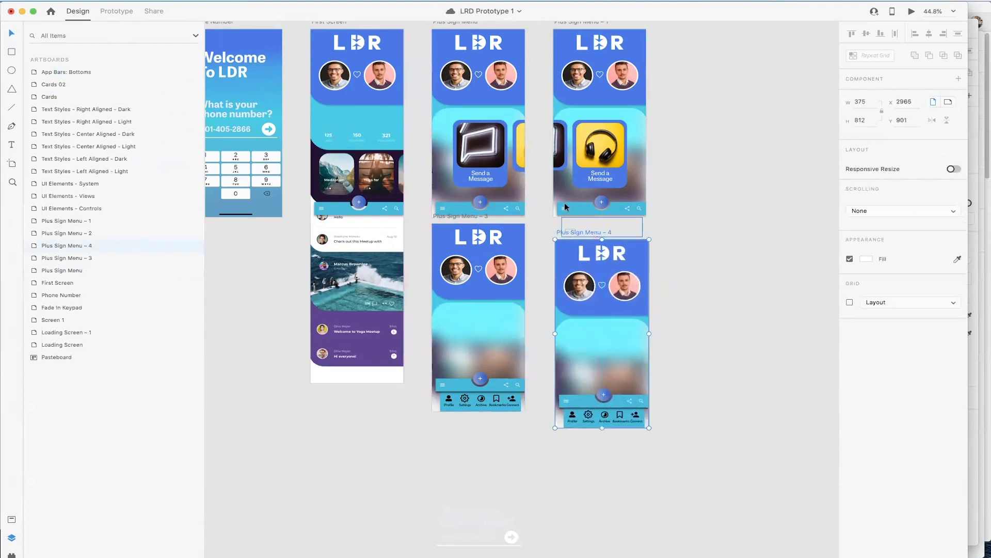
Step: Link the hamburger icons on Plus Sign Menu – 1 and Plus Sign Menu – 4 to each other's artboards with Tap Auto-Animate interactions
left_click(565, 209)
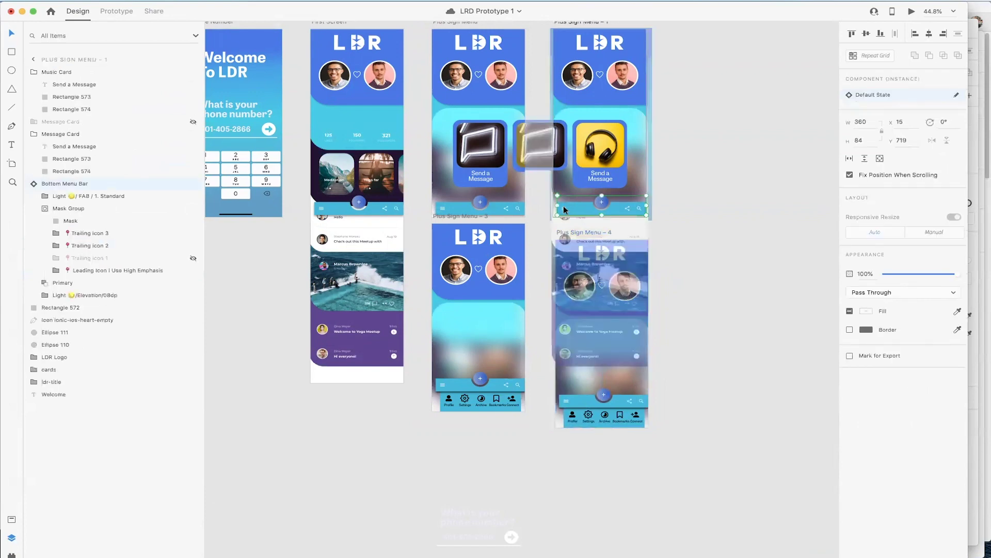
left_click(117, 11)
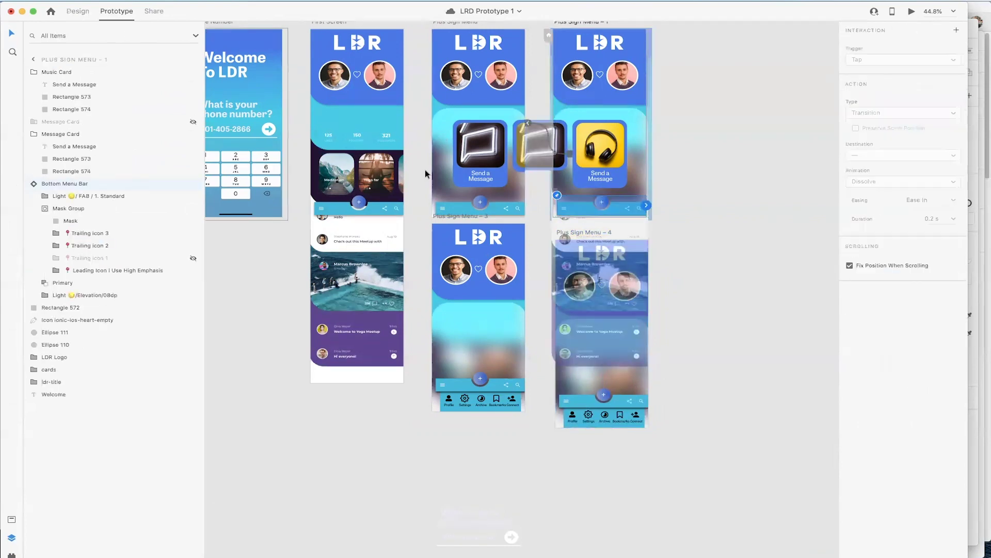
double_click(565, 211)
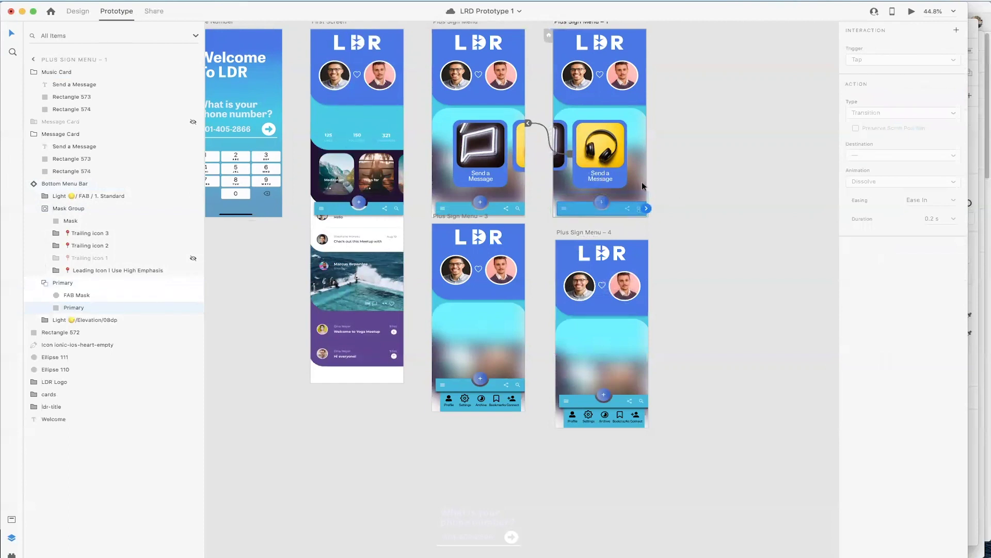
left_click(564, 207)
left_click_drag(566, 209, 580, 281)
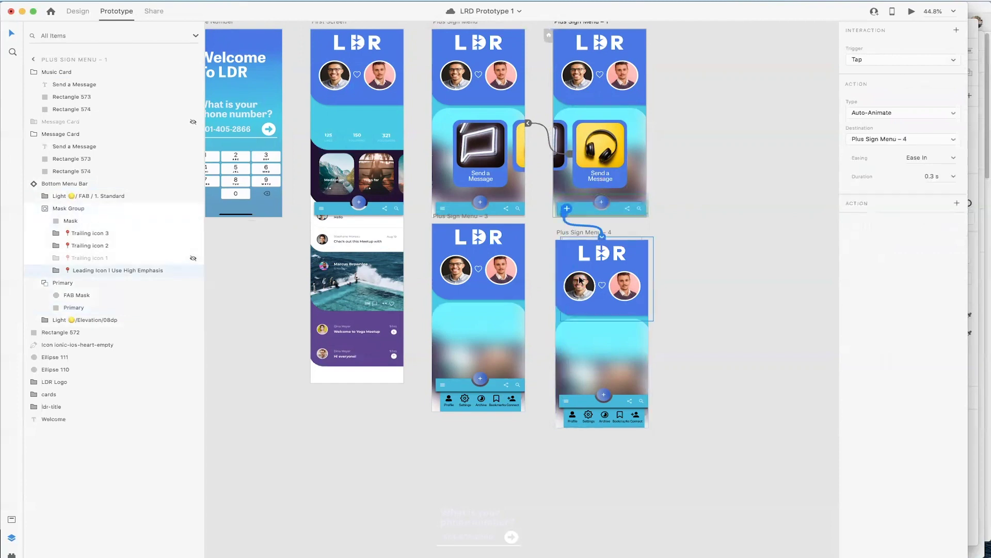
left_click(565, 400)
left_click_drag(567, 400, 618, 132)
Step: Change the Music Card's text on Plus Sign Menu – 1 to "Share A Song"
left_click(78, 12)
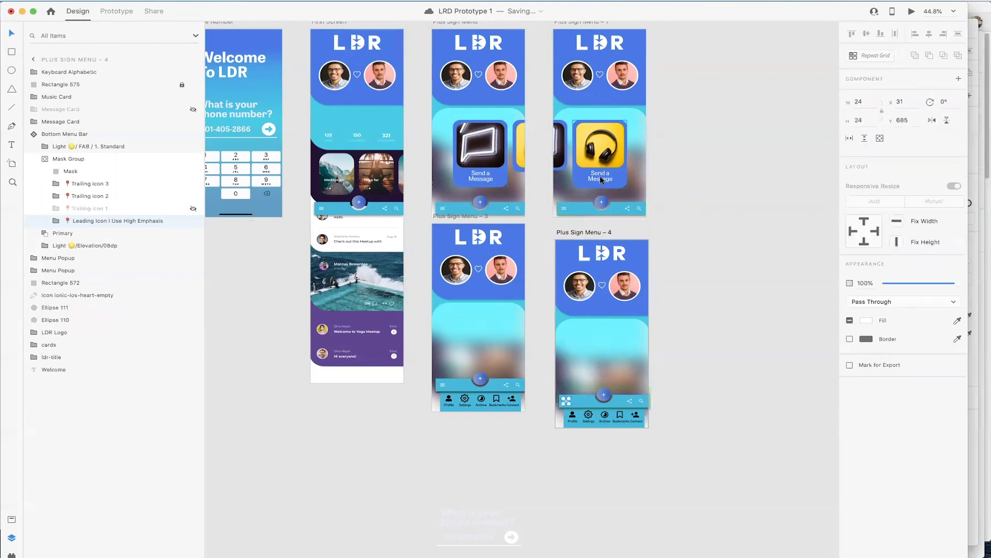
scroll(600, 180, "up", 5)
left_click(600, 180)
double_click(600, 179)
left_click(600, 176)
key("super+a")
type("Share A Song")
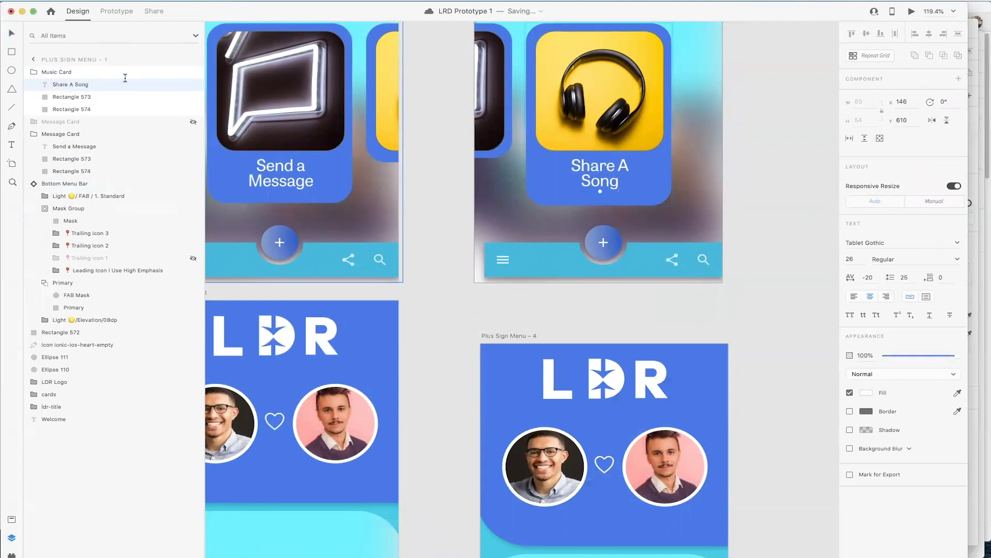
Step: Duplicate the Plus Sign Menu – 4 artboard and place the copy below First Screen
scroll(349, 260, "down", 5)
scroll(349, 260, "down", 4)
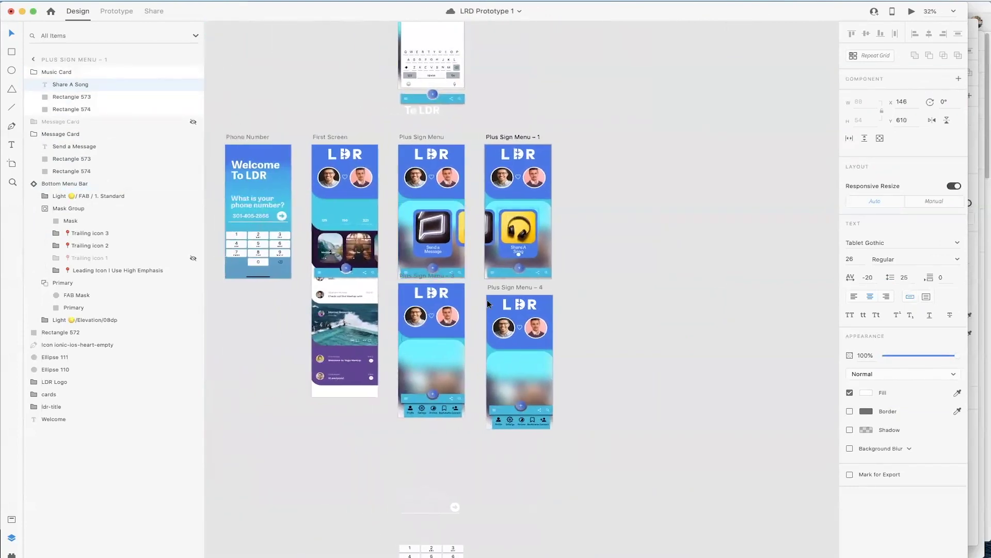
double_click(504, 288)
key("Return")
left_click_drag(533, 288, 357, 411)
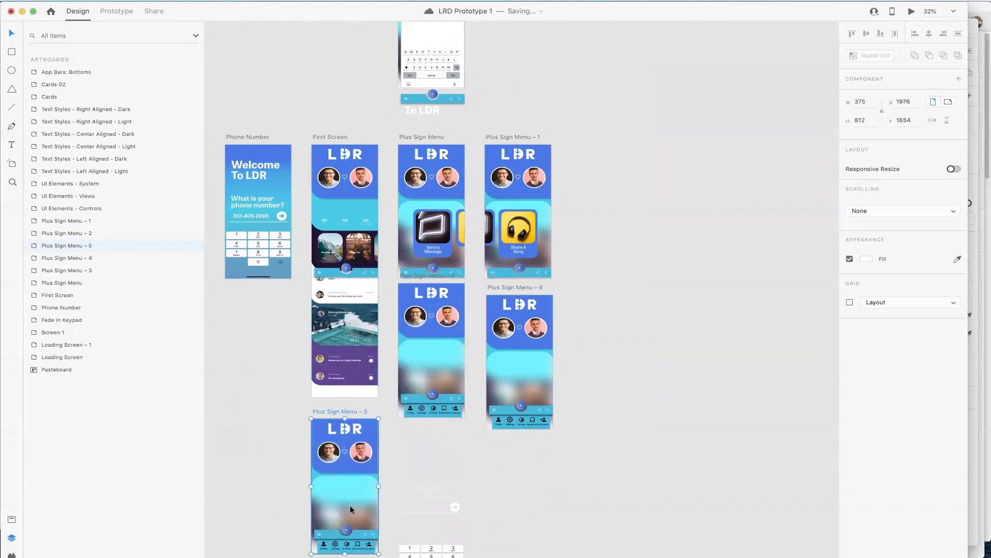
Step: Copy the Menu Popup from Plus Sign Menu – 3 onto First Screen and place it just below the bottom bar
left_click(342, 208)
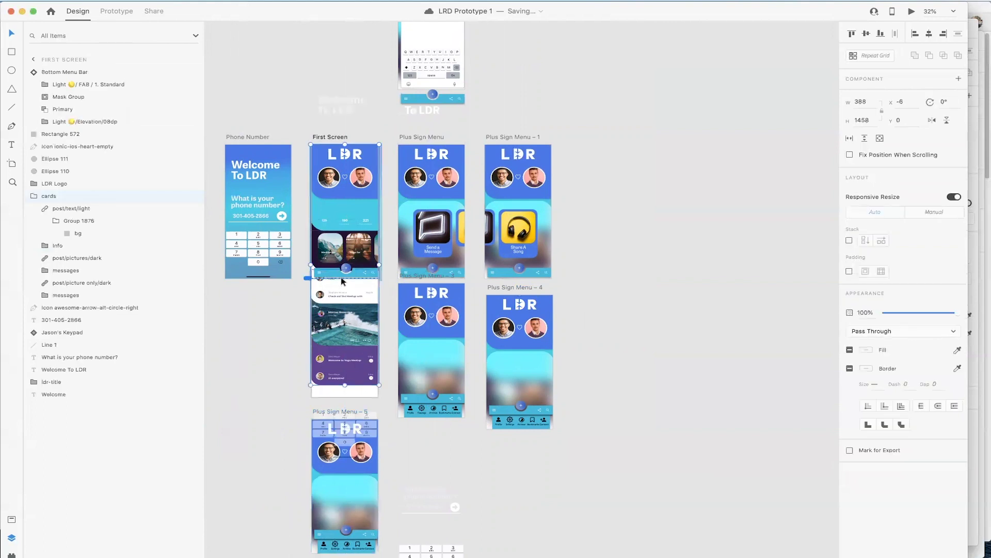
scroll(344, 279, "up", 2)
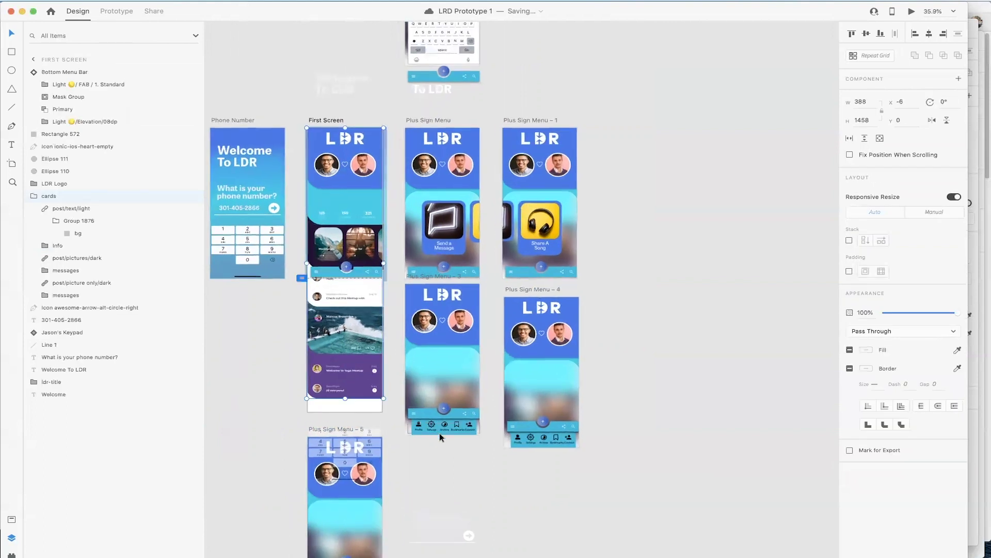
left_click(250, 312)
left_click(348, 234)
left_click(457, 429)
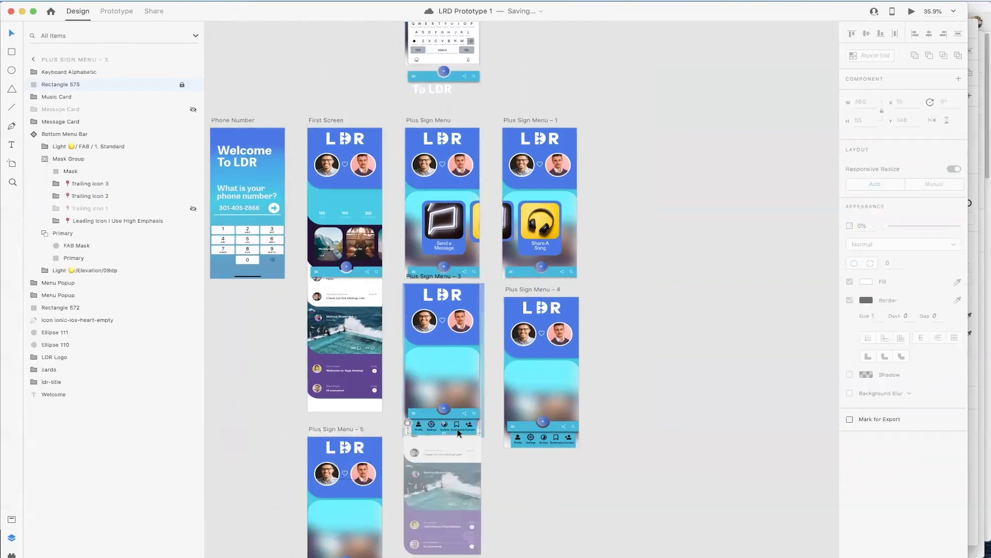
left_click(468, 422)
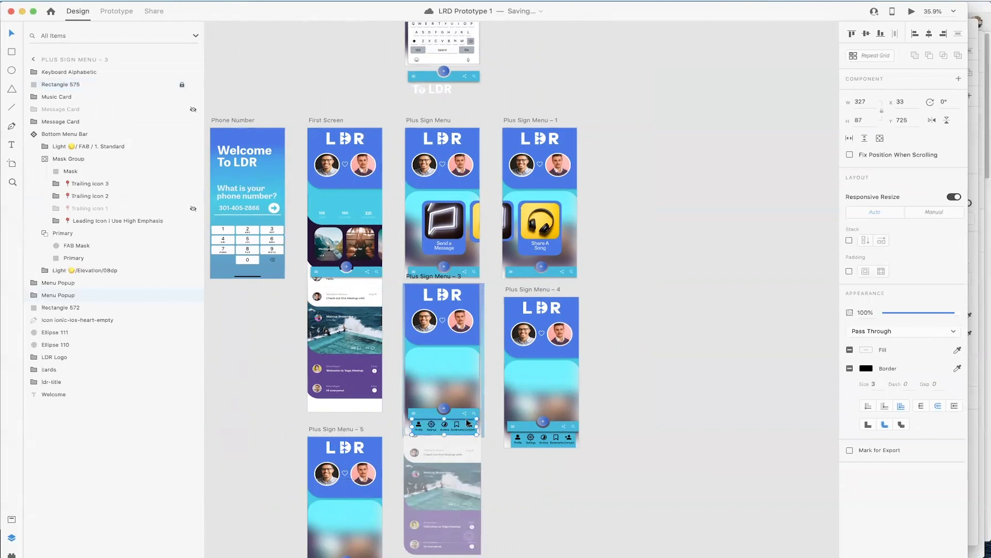
key("ctrl+c")
left_click(331, 186)
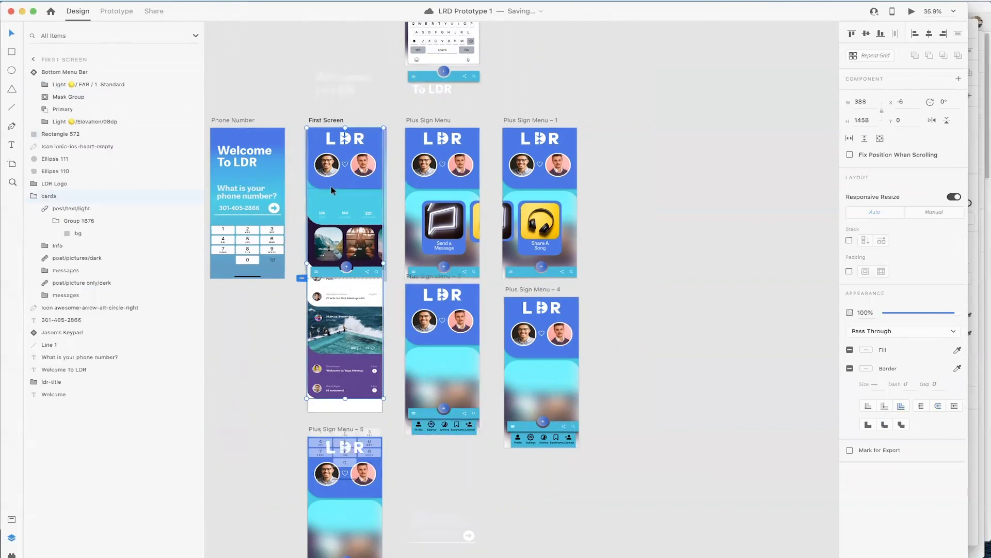
key("ctrl+v")
left_click_drag(334, 277, 335, 296)
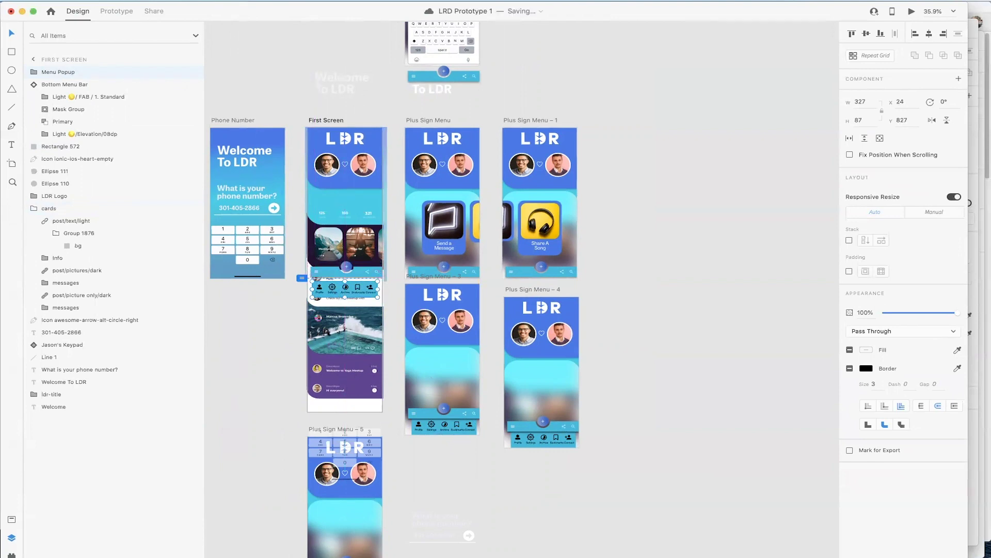
Step: Set the First Screen Menu Popup's opacity to 0% and enable Fix Position When Scrolling for it
left_click(853, 314)
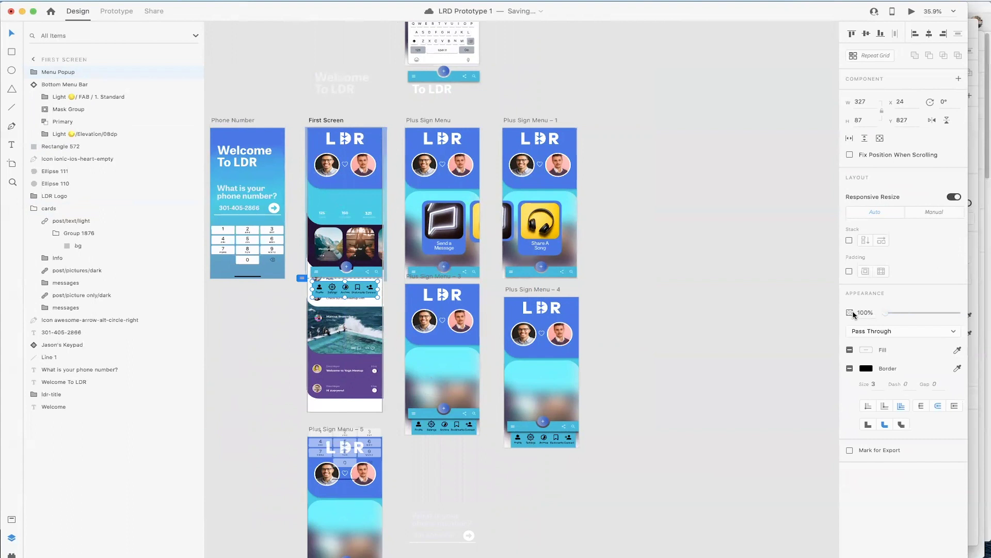
left_click(849, 156)
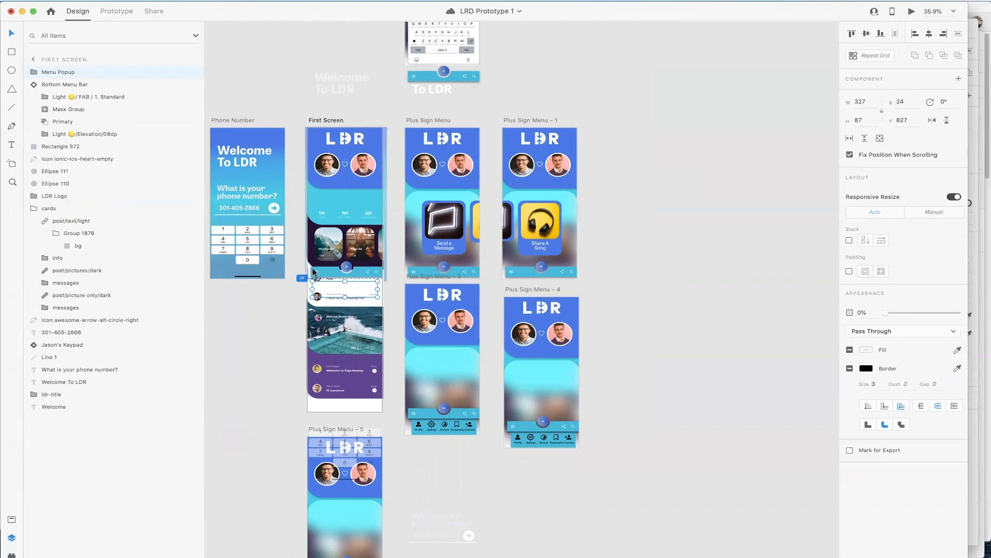
Step: Link the hamburger icon in First Screen's bottom bar to Plus Sign Menu – 5 with a Tap Auto-Animate interaction
key("ctrl+Tab")
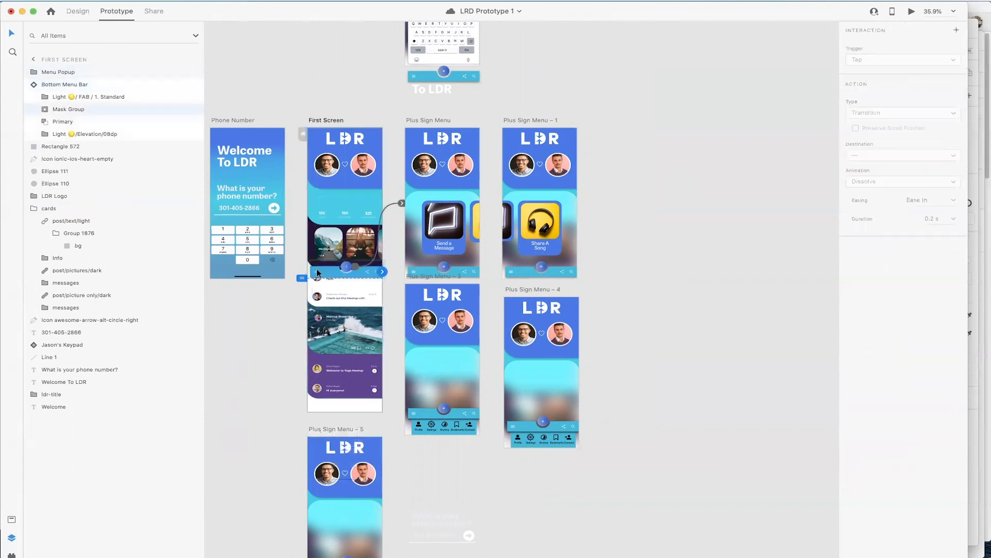
double_click(316, 274)
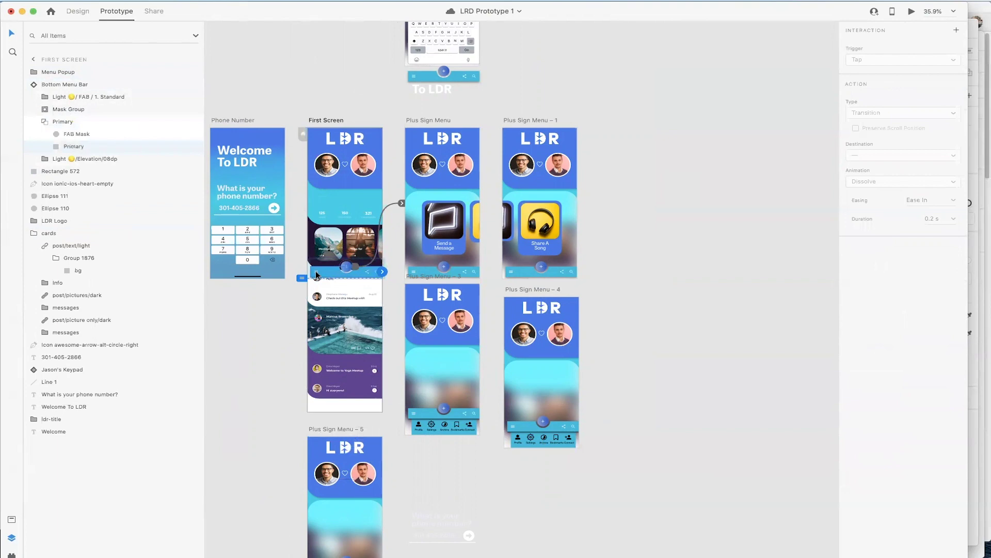
scroll(316, 274, "up", 5)
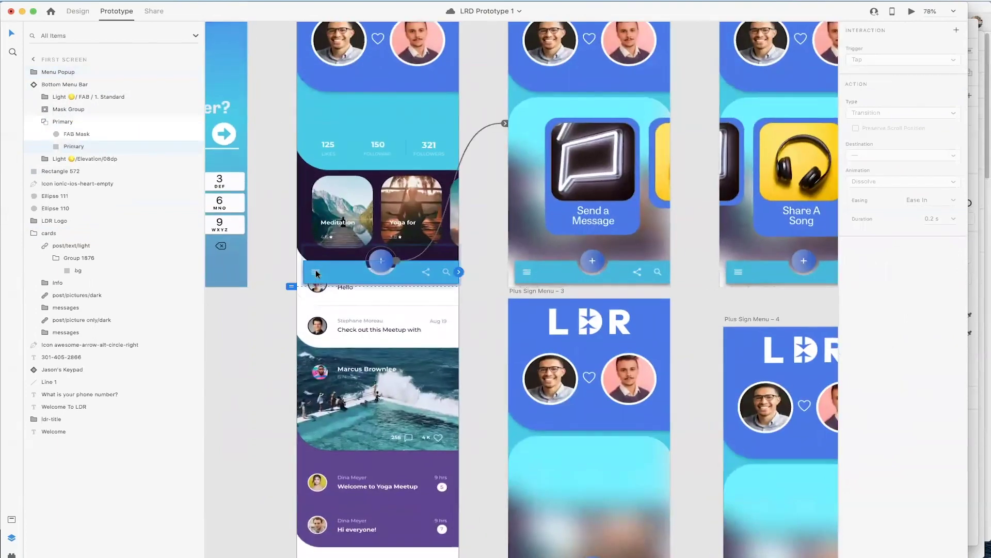
double_click(315, 271)
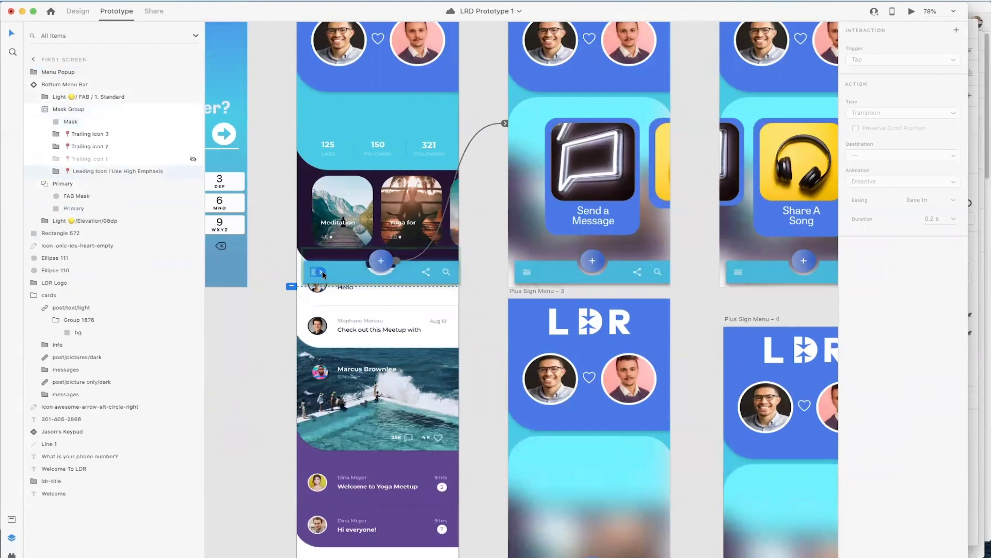
scroll(322, 271, "down", 3)
left_click_drag(311, 290, 323, 536)
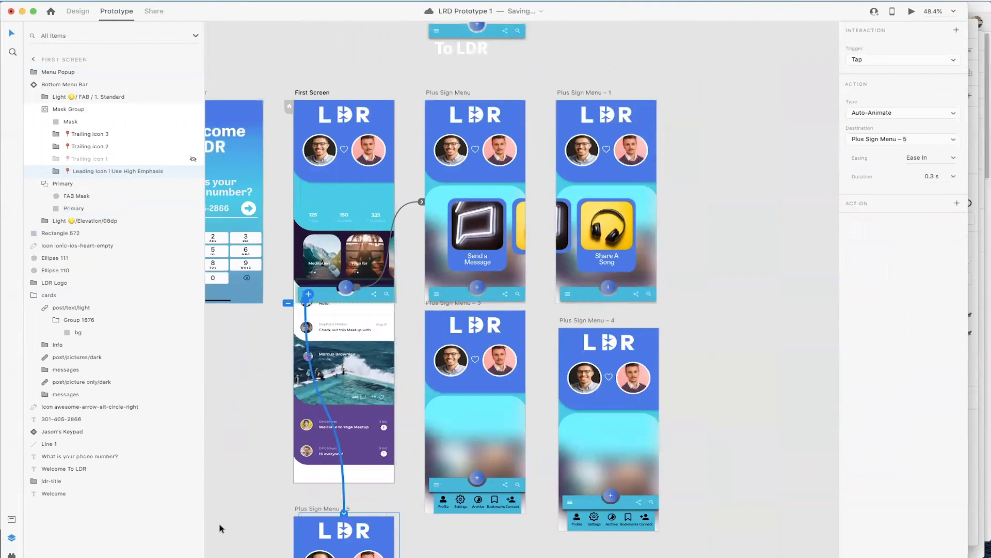
Step: Link the hamburger icon in Plus Sign Menu – 5's bottom bar to First Screen with a Tap Transition, Dissolve, 0.3 s
scroll(221, 527, "down", 5)
left_click(310, 436)
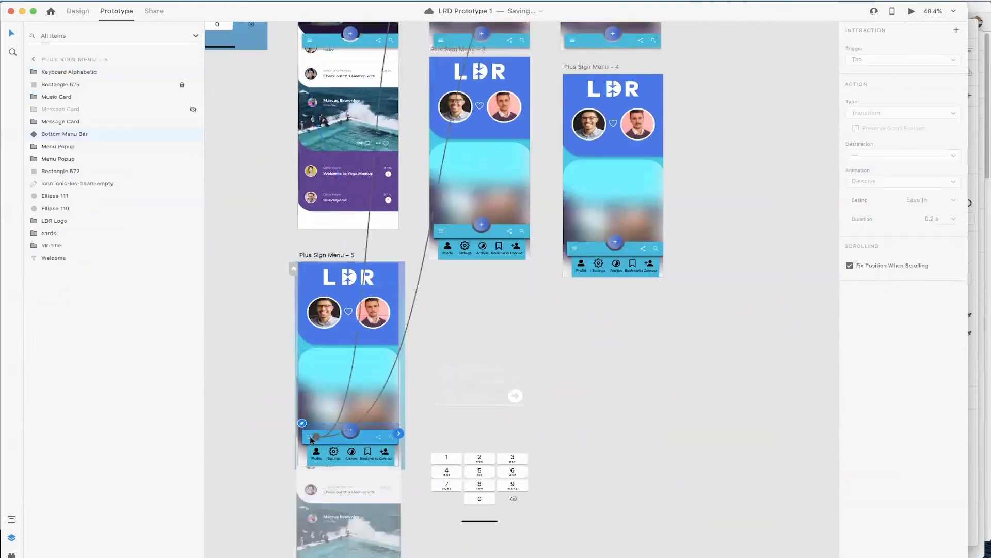
double_click(310, 436)
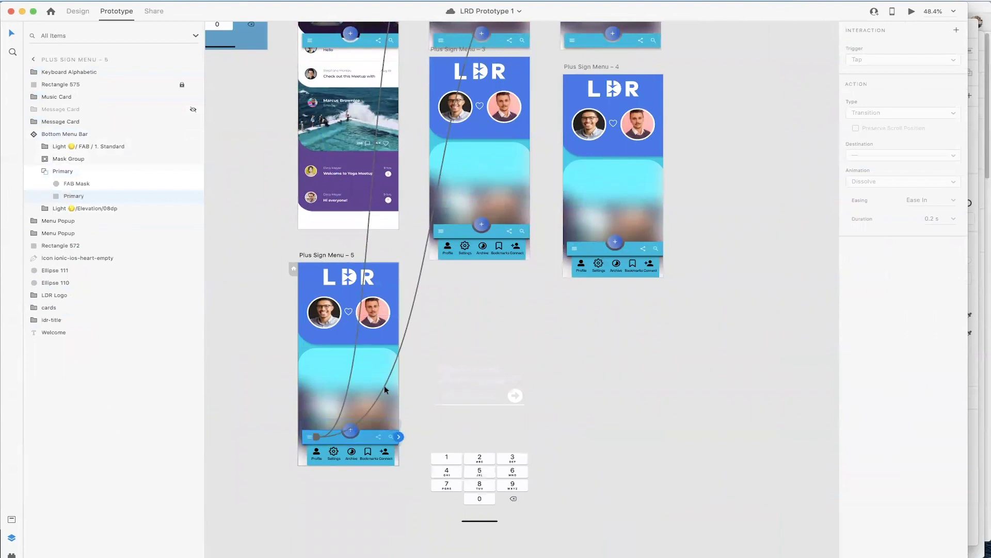
scroll(413, 283, "down", 5)
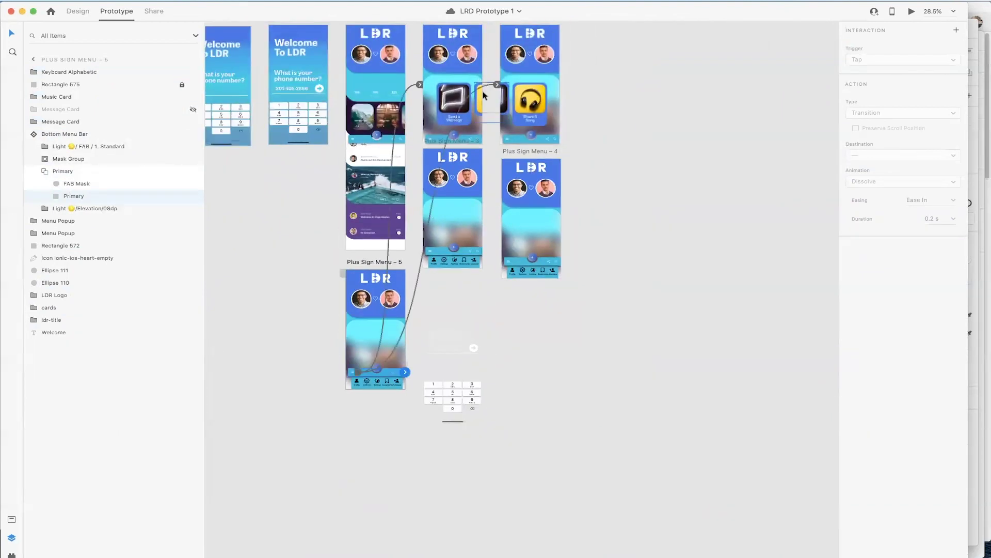
key("Tab")
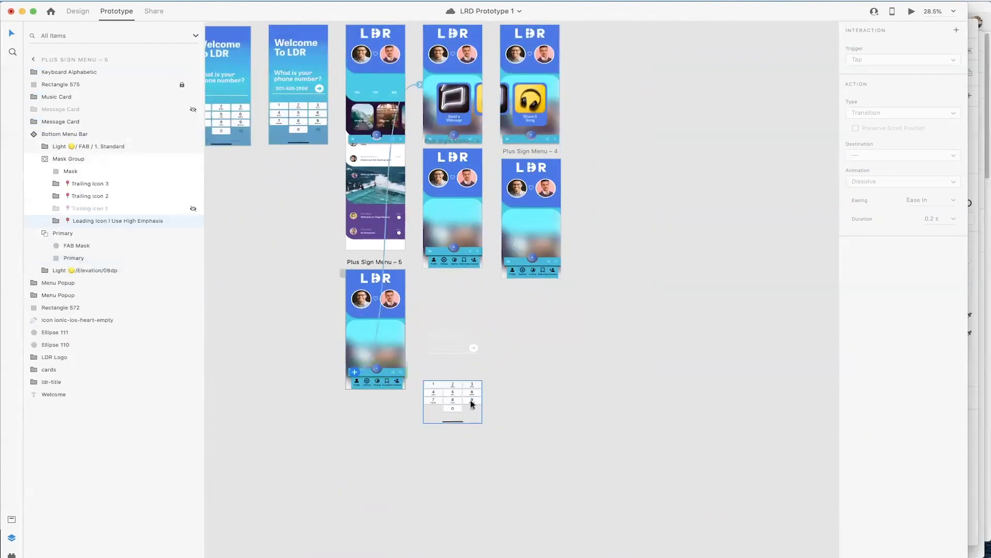
left_click_drag(419, 84, 361, 96)
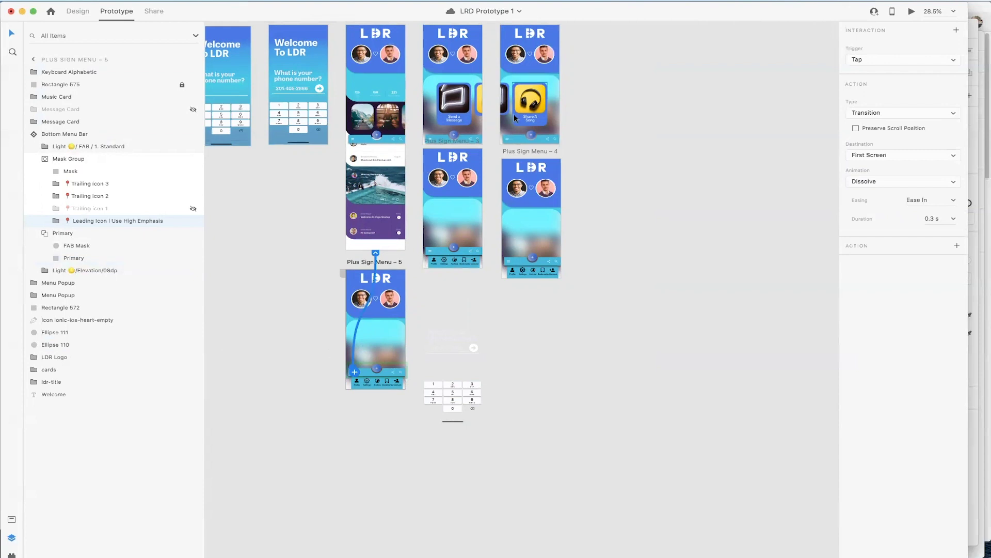
Step: Inspect the hamburger icon links in the bottom bars of Plus Sign Menu – 3 and Plus Sign Menu – 4
left_click(429, 254)
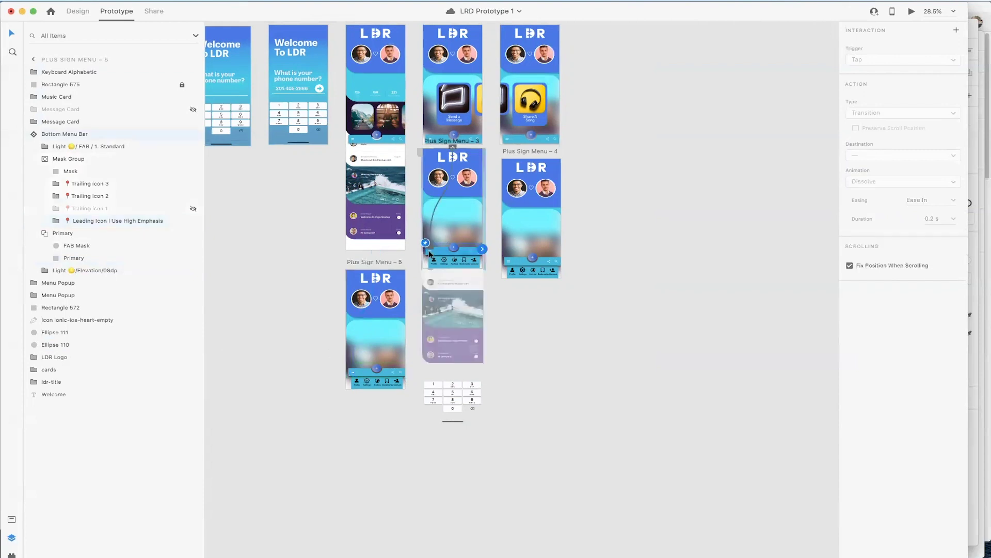
left_click(508, 263)
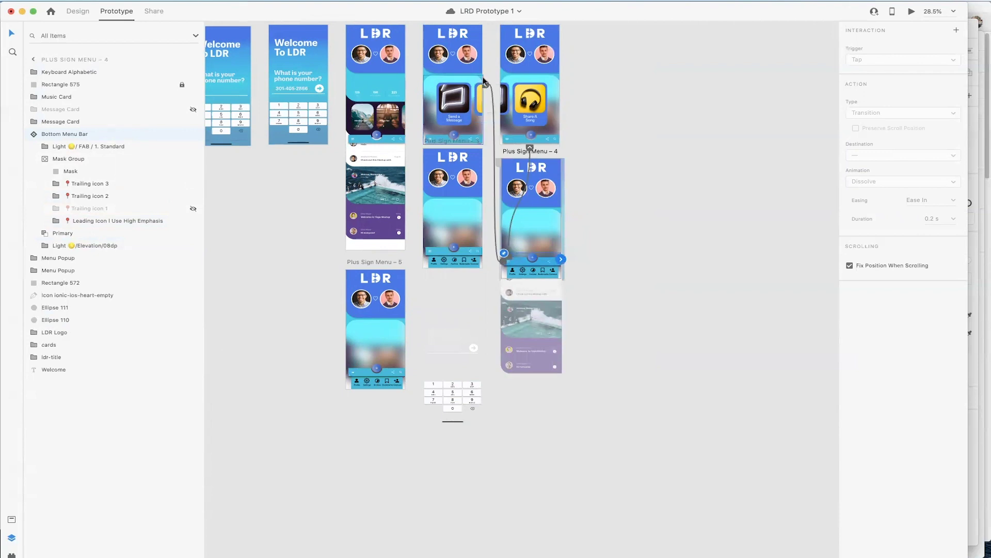
left_click(617, 46)
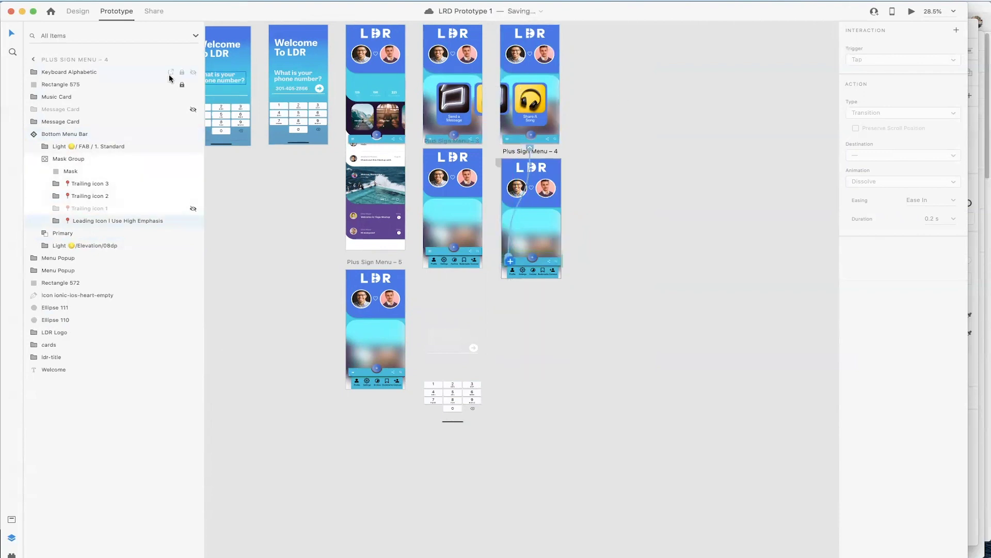
Step: Preview the prototype from First Screen, opening and closing the Menu Popup with the hamburger icon, and close the preview
left_click(385, 54)
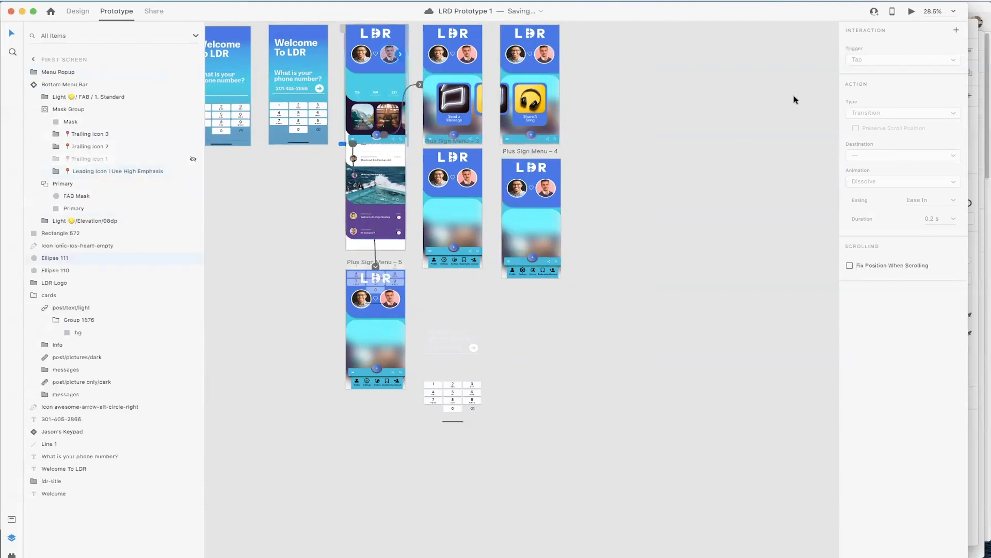
left_click(911, 12)
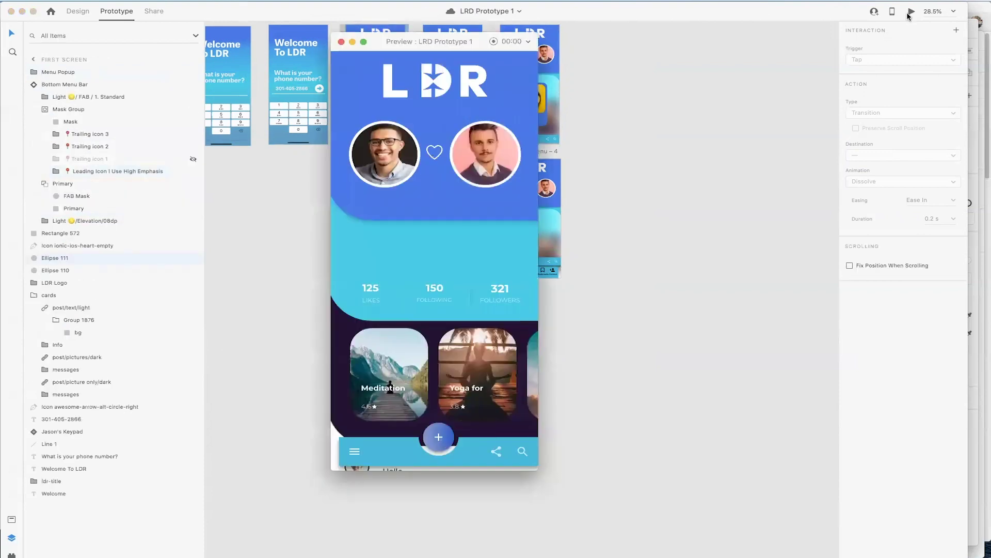
left_click(355, 454)
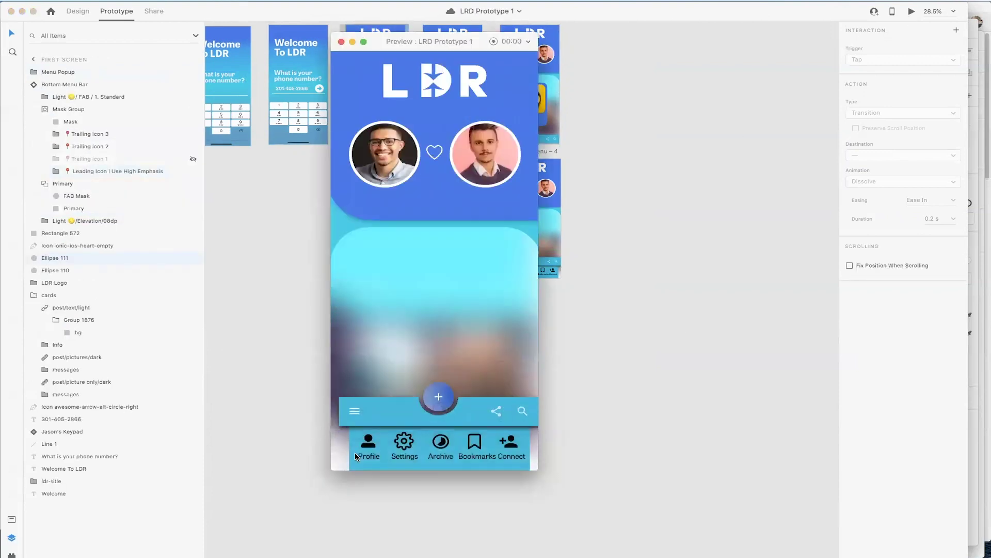
left_click(349, 413)
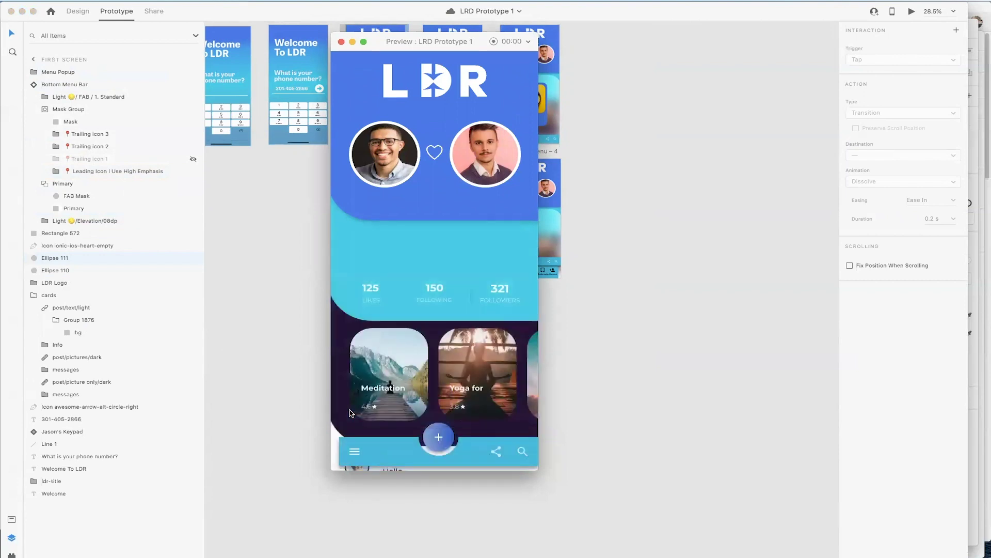
left_click(342, 43)
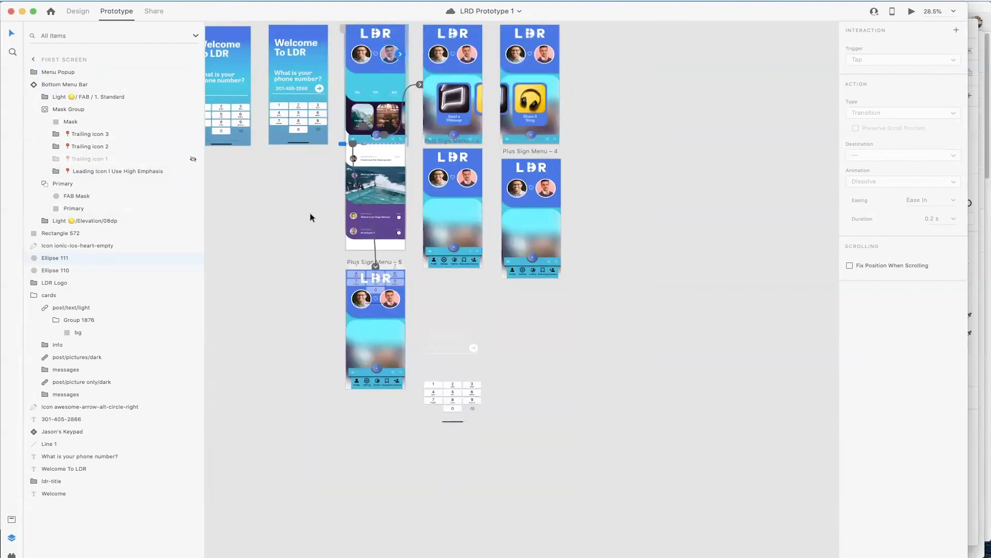
Step: Move First Screen's Menu Popup group directly beneath the Bottom Menu Bar in the layer order
left_click(376, 258)
left_click_drag(376, 258, 375, 90)
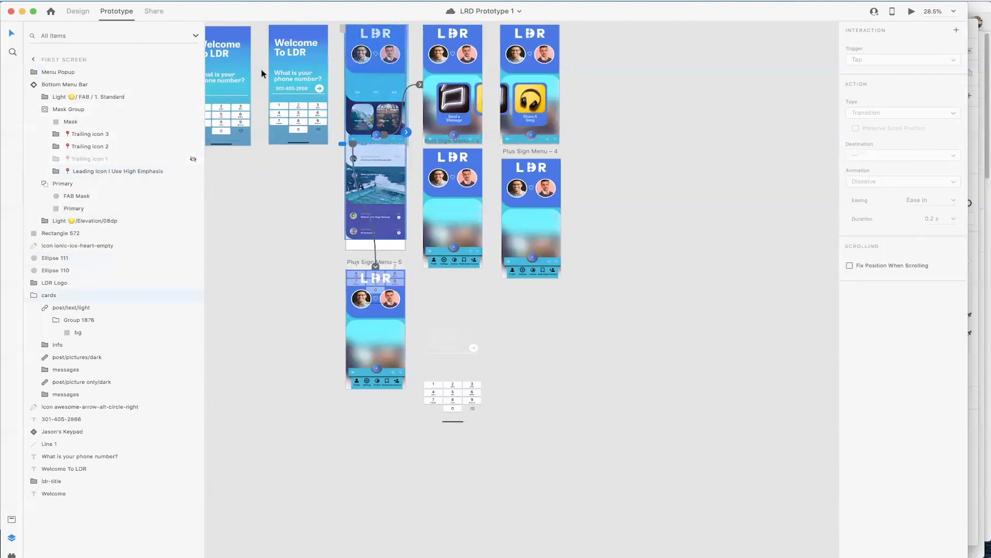
left_click(33, 85)
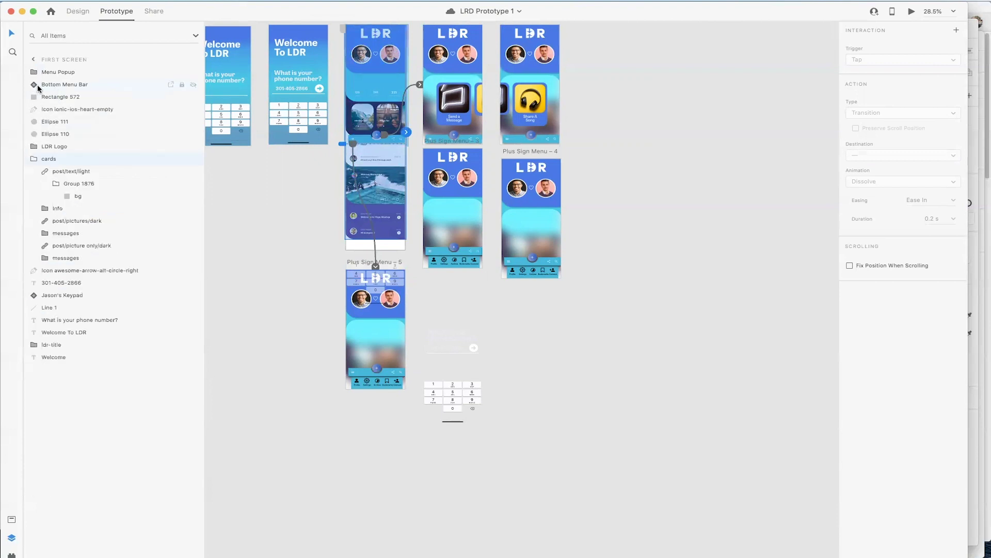
left_click(50, 75)
left_click_drag(70, 75, 67, 92)
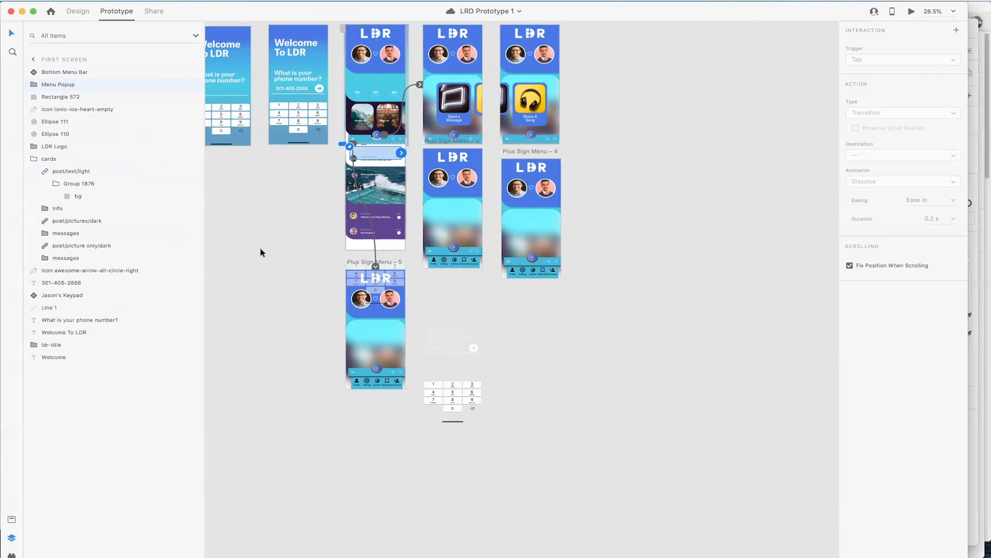
Step: Preview First Screen again and toggle the Menu Popup open and closed twice with the hamburger icon
left_click(370, 34)
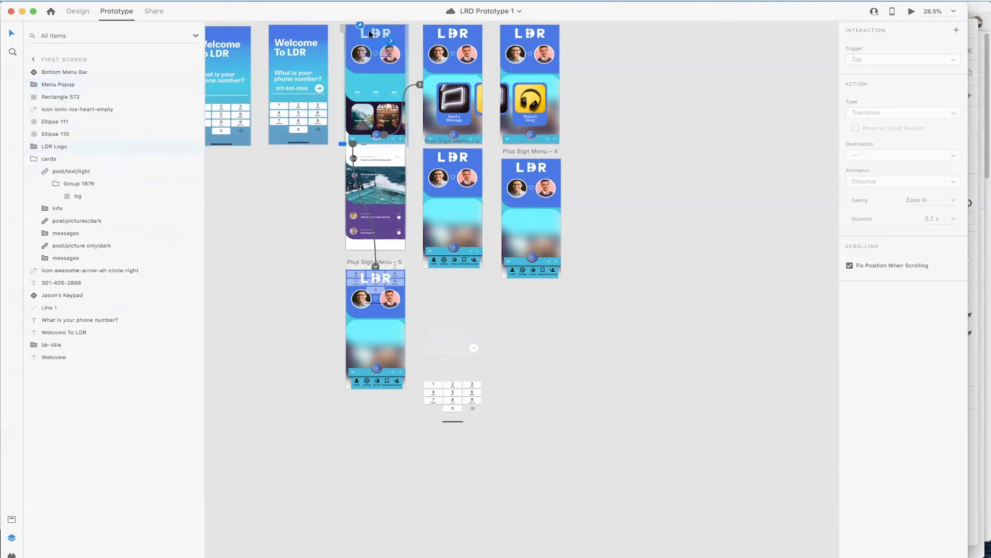
left_click(912, 11)
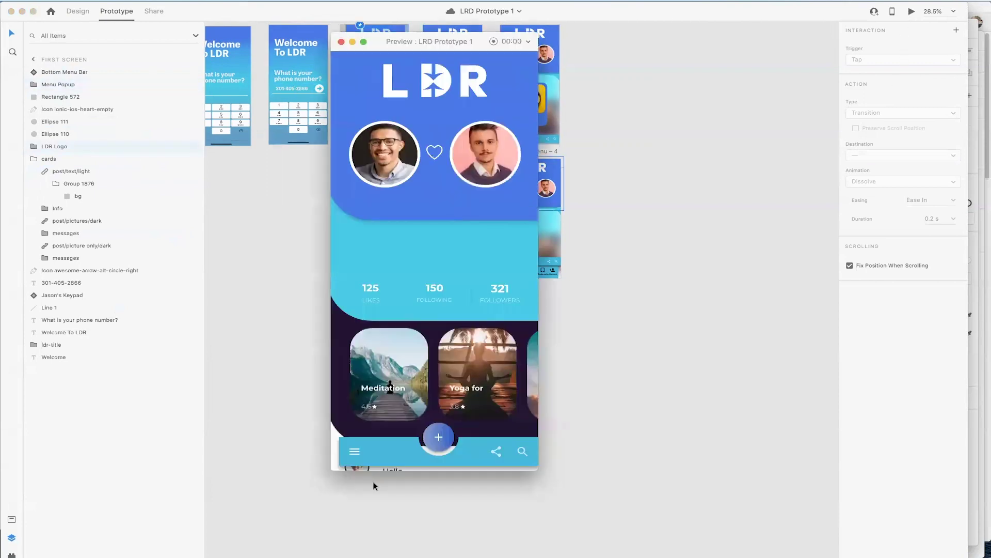
left_click(354, 453)
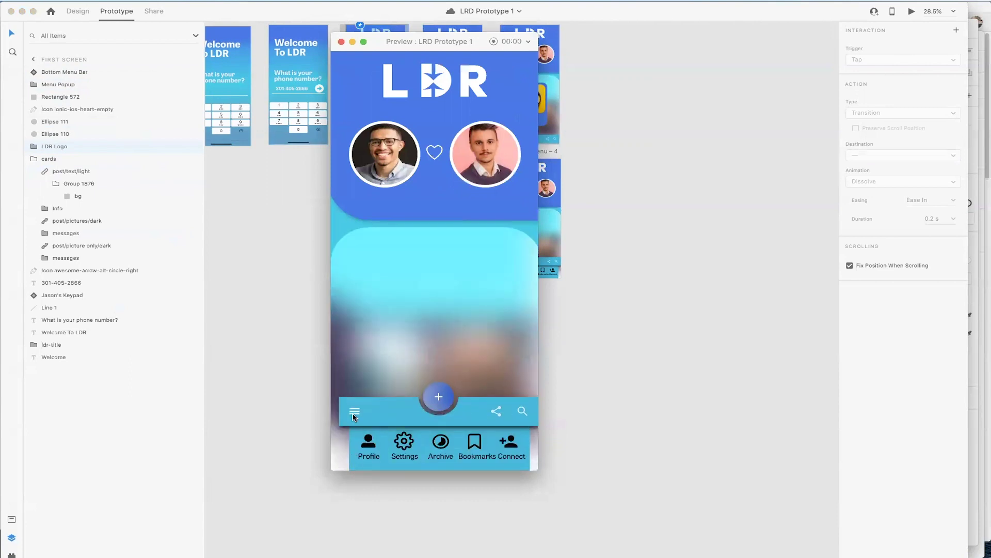
left_click(354, 413)
left_click(354, 453)
left_click(355, 412)
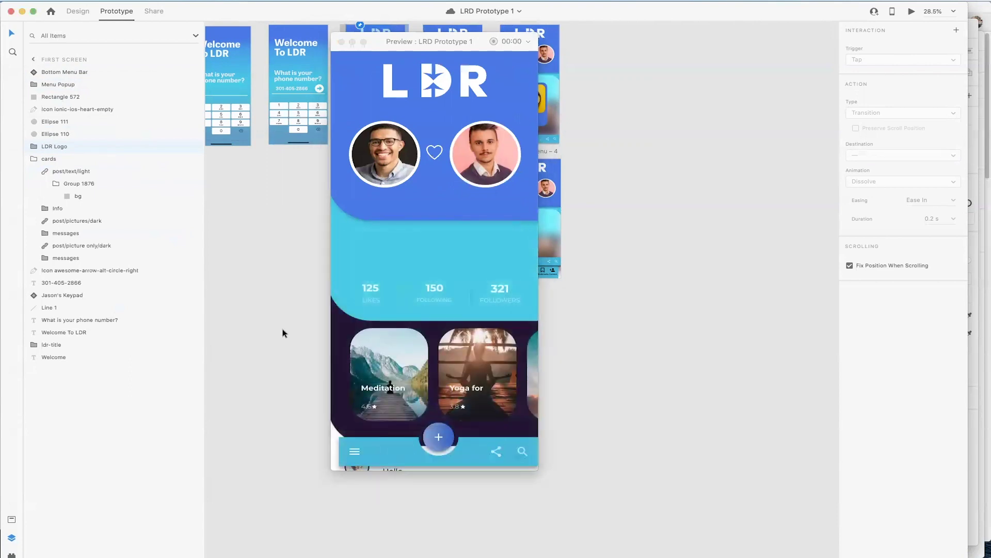
Step: Test the Menu Popup toggle in the preview from the Send a Message and Share A Song cards, then close the preview
left_click(434, 438)
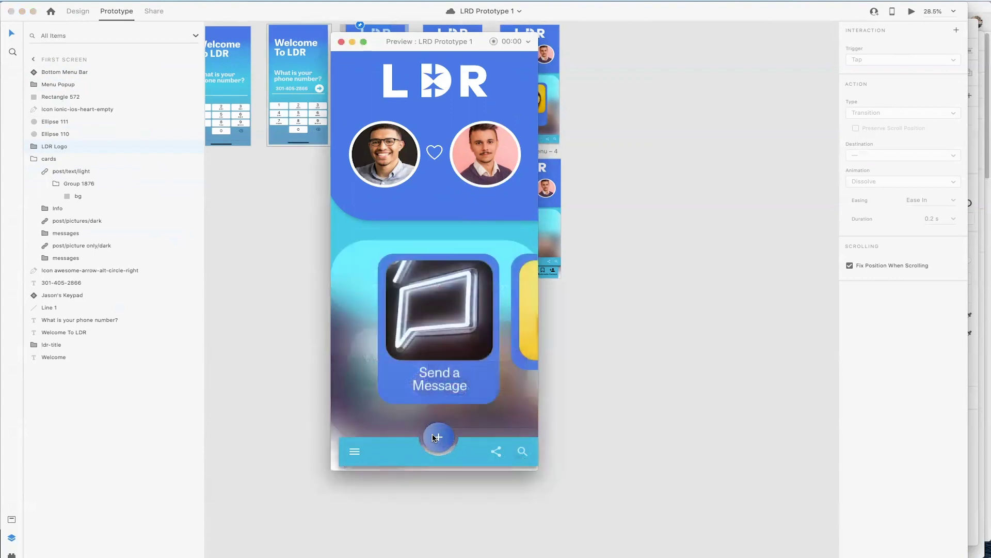
left_click(355, 453)
left_click(353, 414)
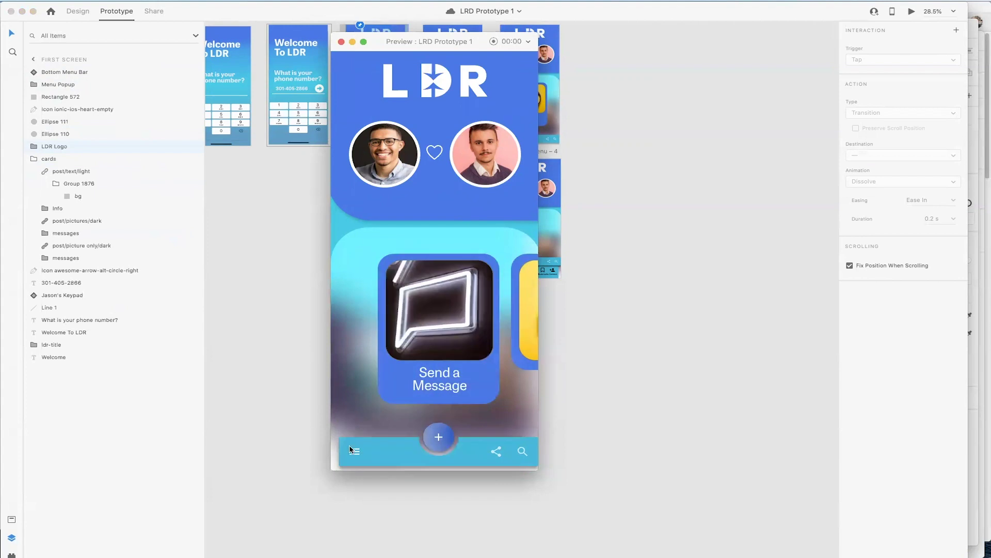
left_click(351, 452)
left_click(353, 409)
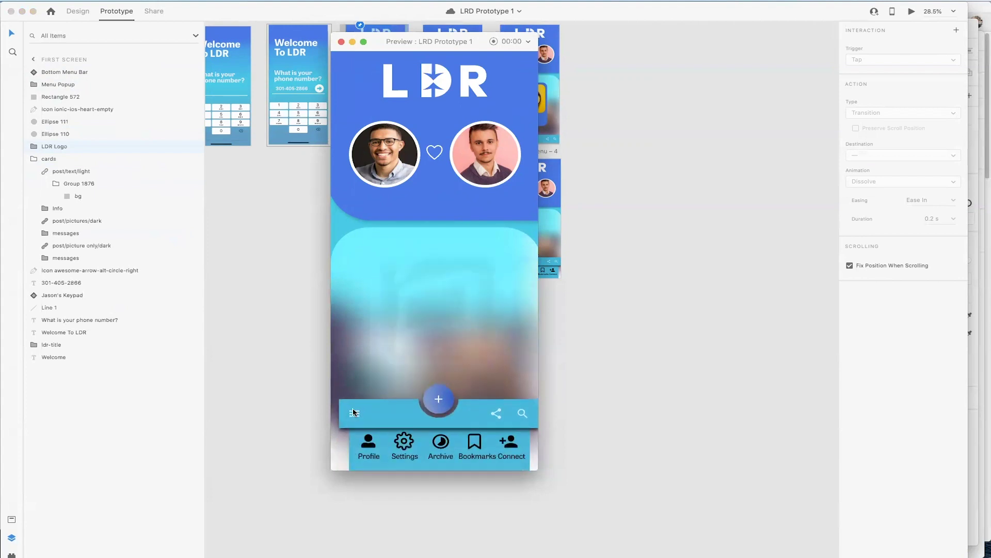
left_click_drag(353, 412, 275, 358)
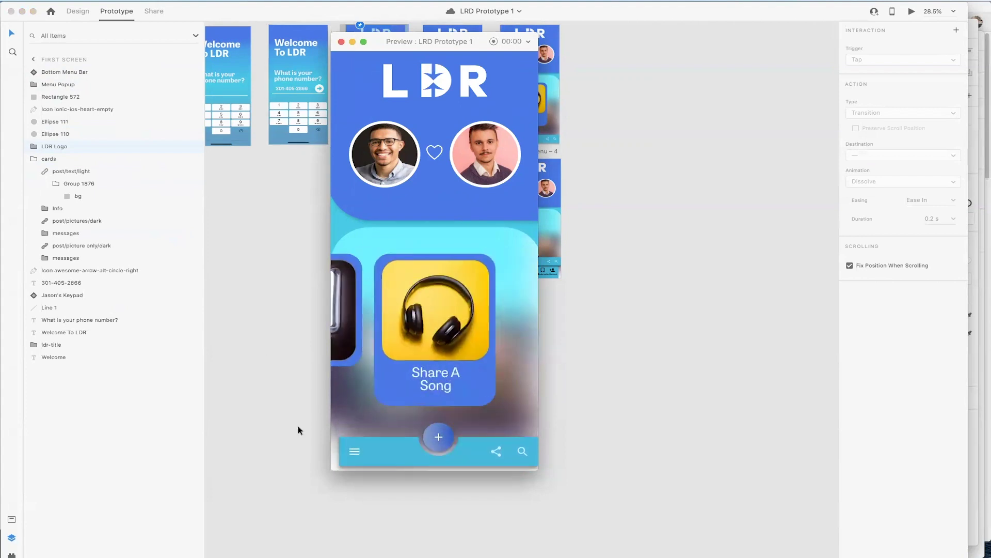
left_click(355, 452)
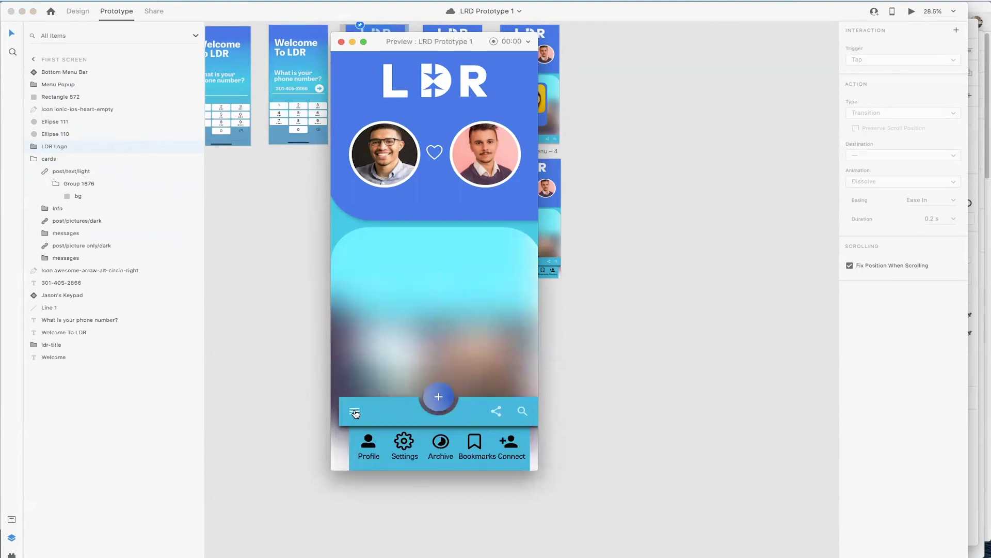
left_click(341, 42)
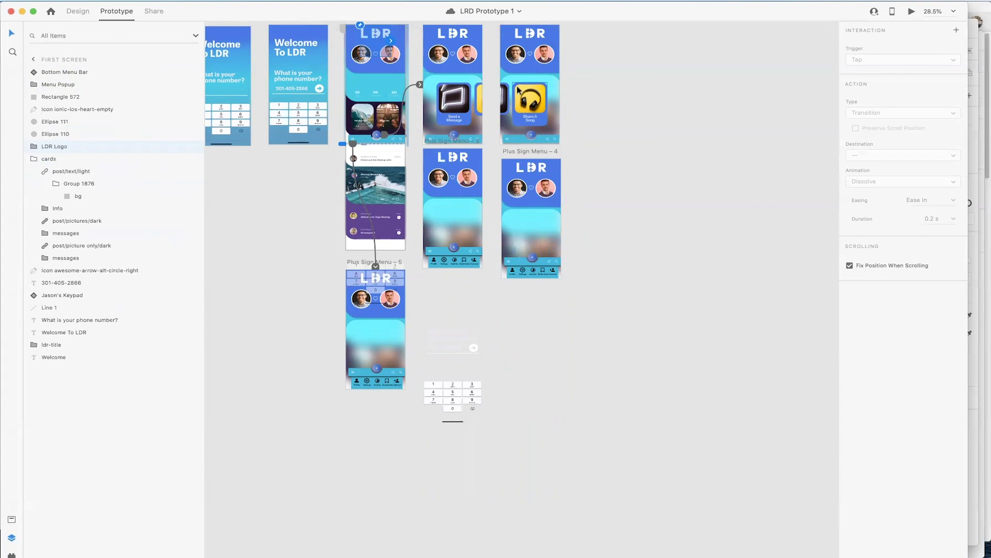
Step: Preview the prototype from Plus Sign Menu – 1, test its hamburger icon, and close the preview
left_click(532, 129)
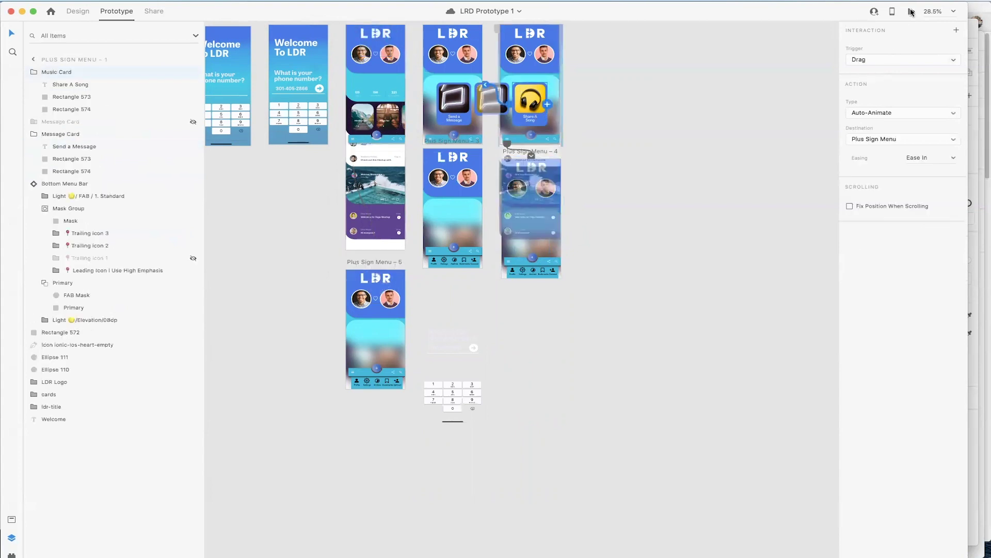
left_click(912, 12)
left_click(356, 452)
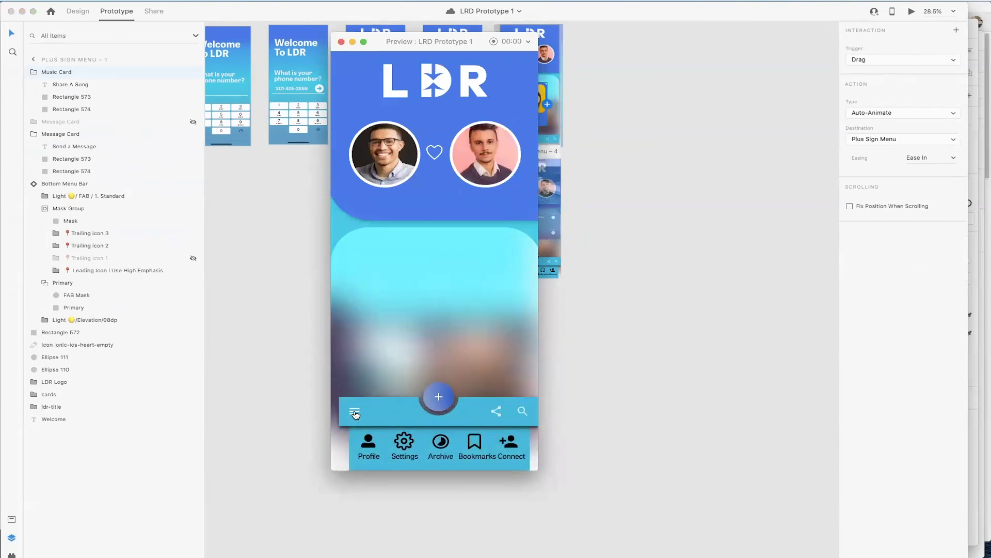
left_click(341, 42)
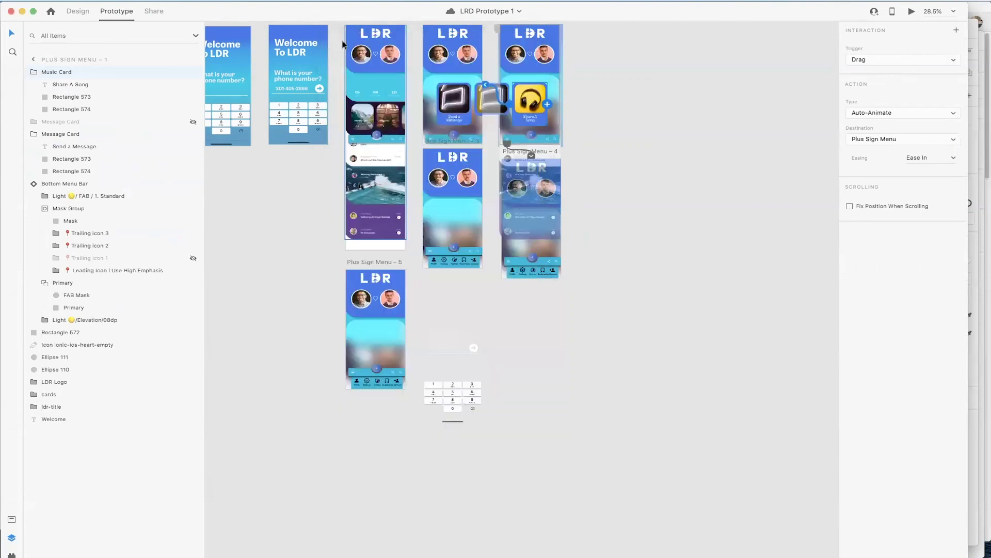
Step: Clear the selection and select the LDR Logo on First Screen
scroll(553, 341, "up", 3)
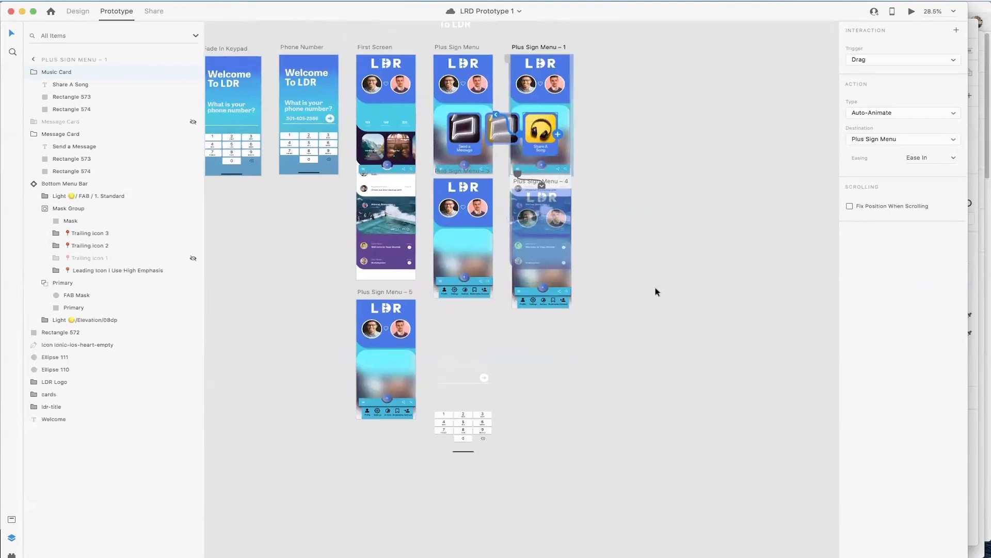
left_click(640, 227)
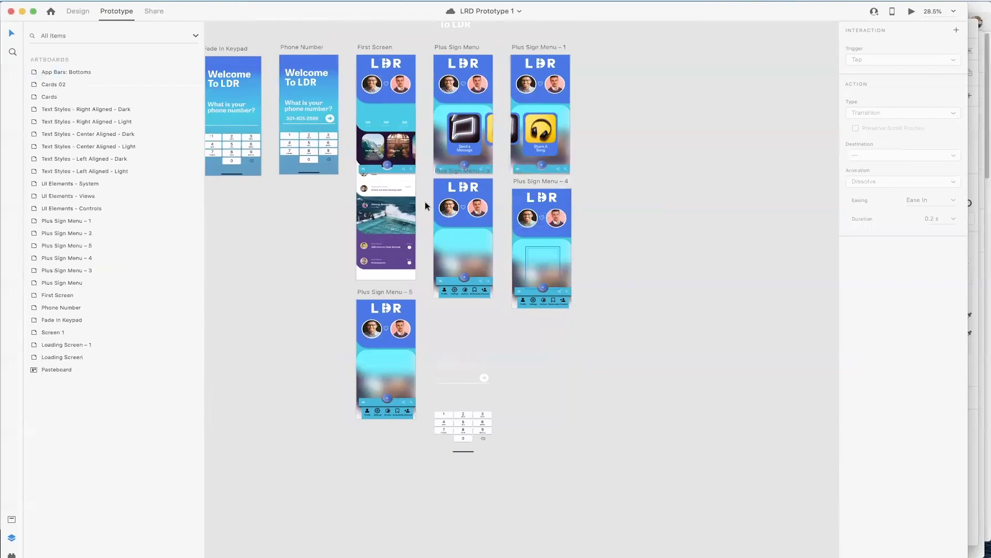
left_click(376, 65)
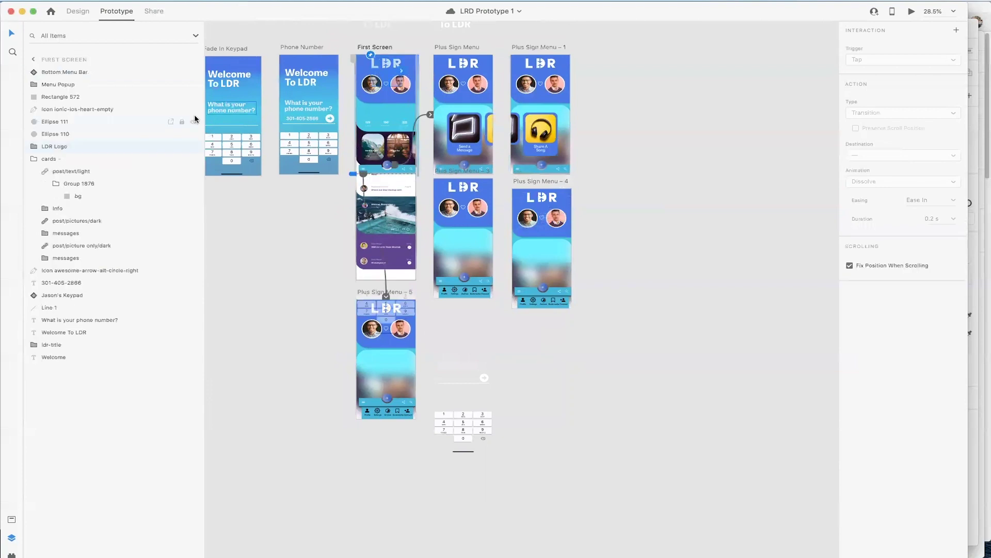